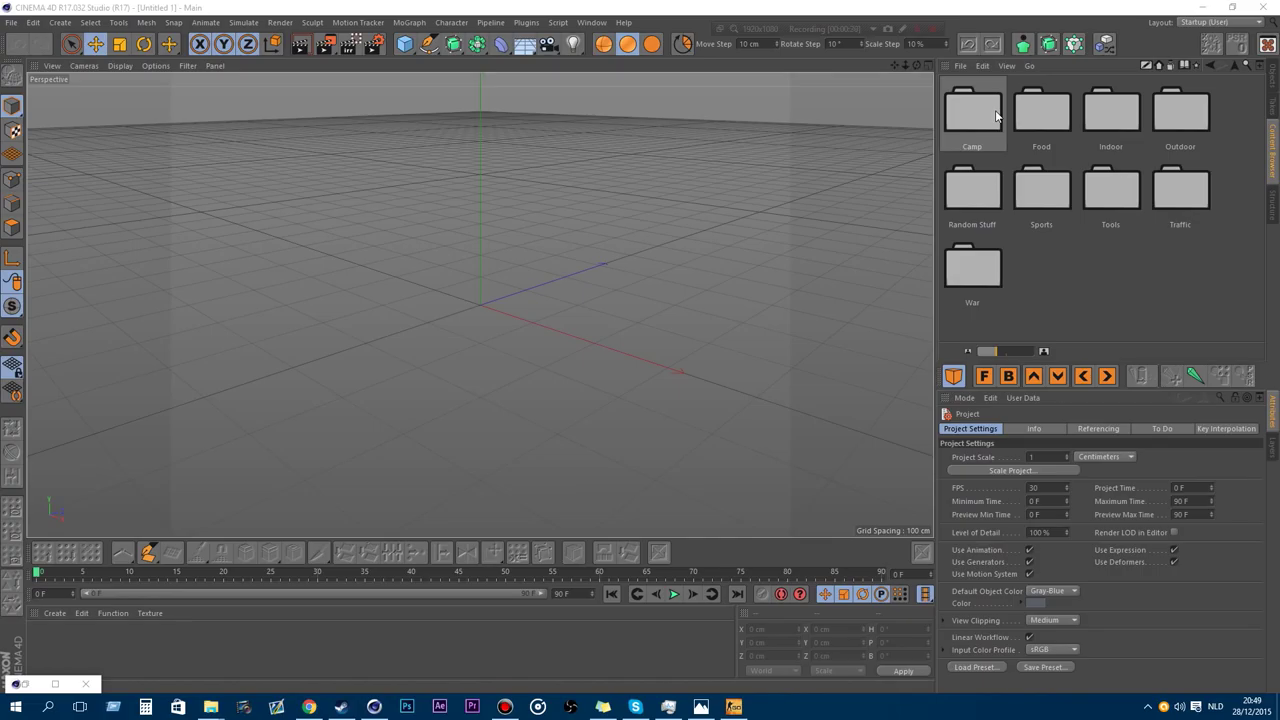
Load the Camp Log model from the library's Camp folder into the scene.
double_click(996, 116)
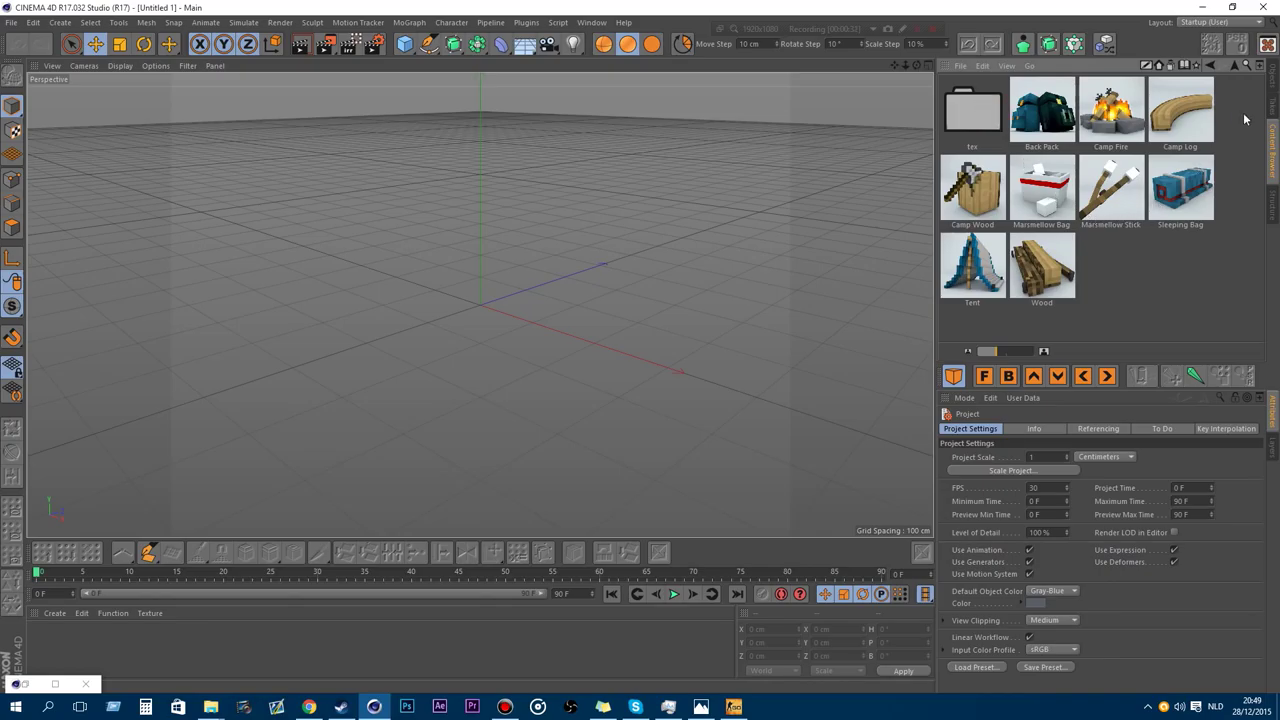
left_click(1234, 66)
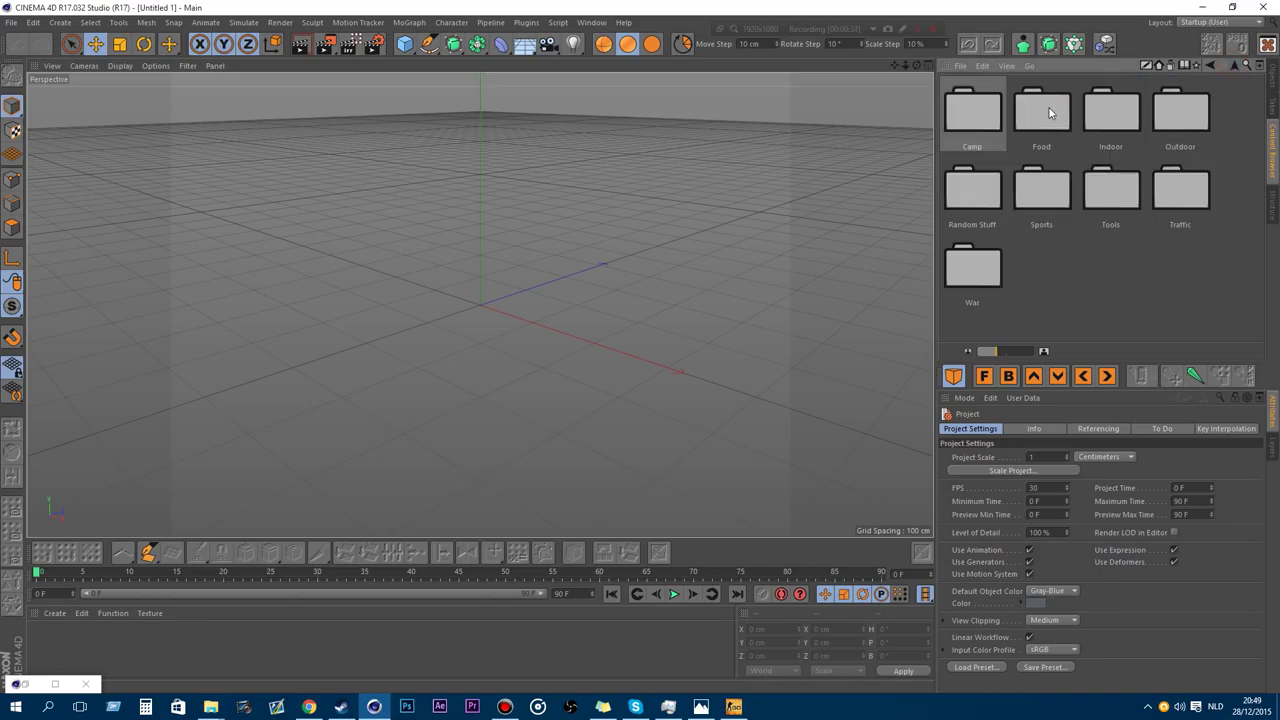
double_click(980, 112)
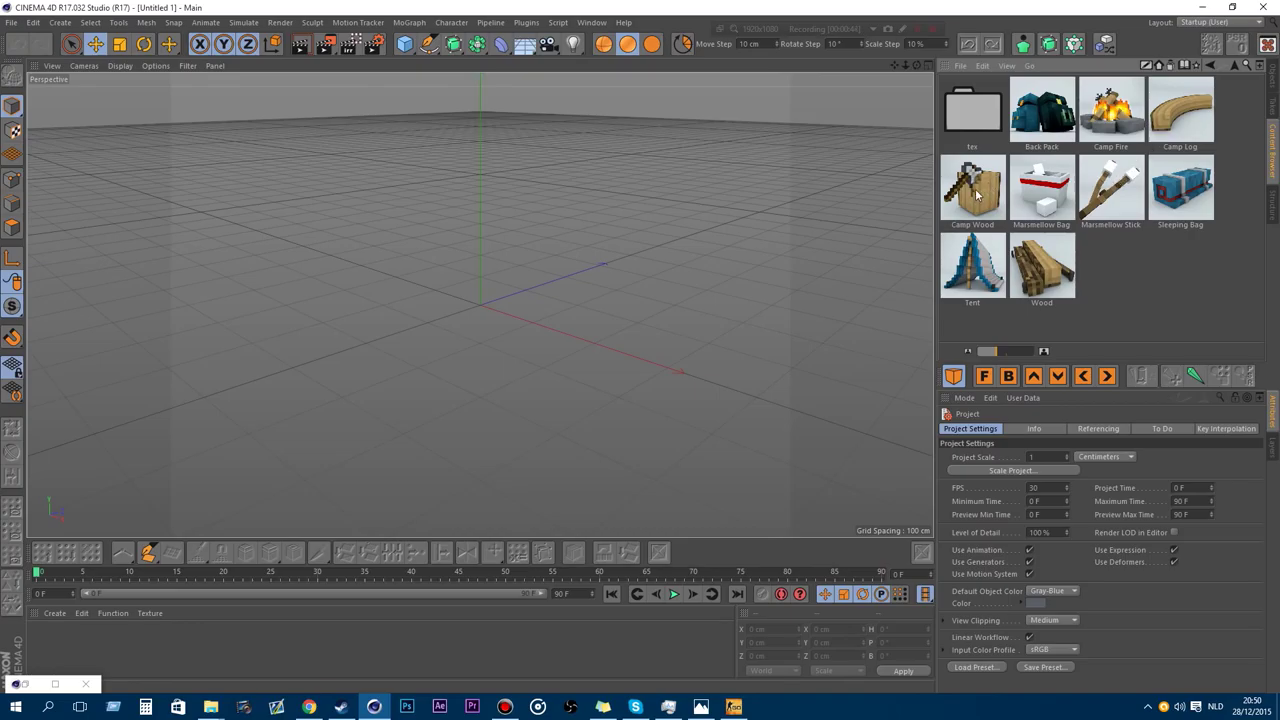
double_click(1188, 115)
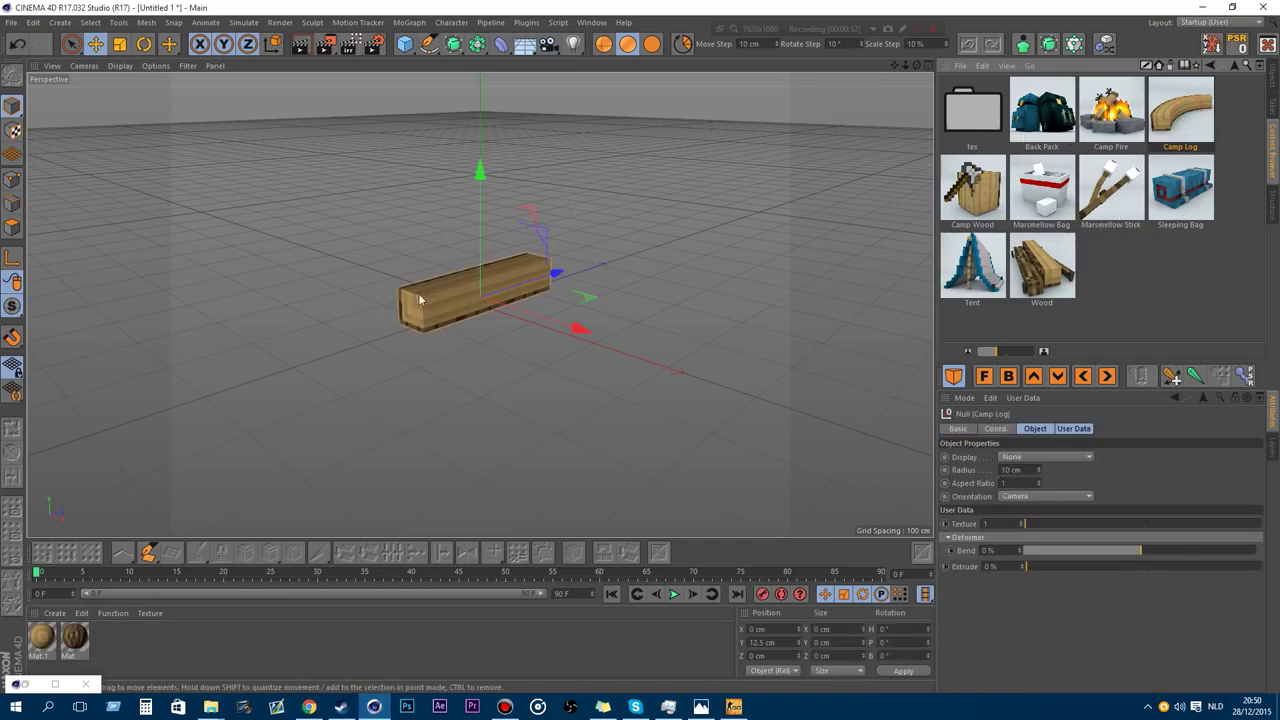
scroll(418, 293, "up", 5)
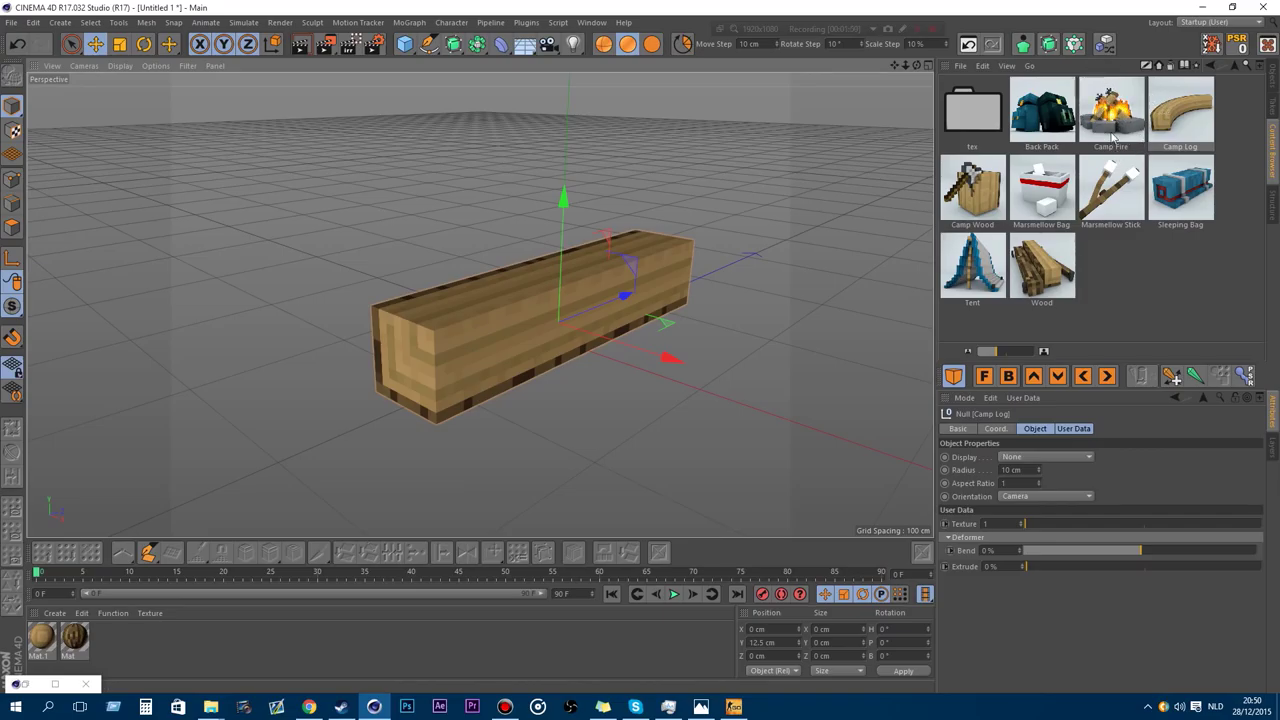
Browse the models in the library's Outdoor folder.
left_click(1234, 66)
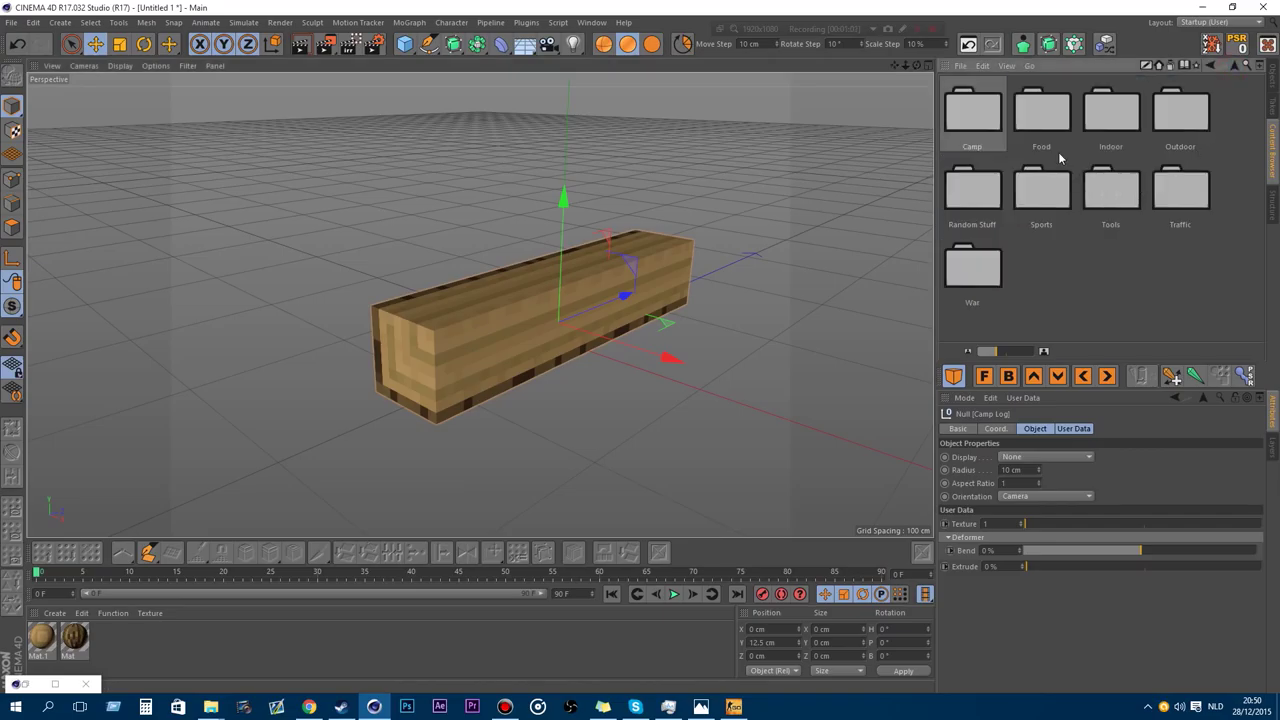
double_click(1172, 131)
scroll(1160, 160, "down", 2)
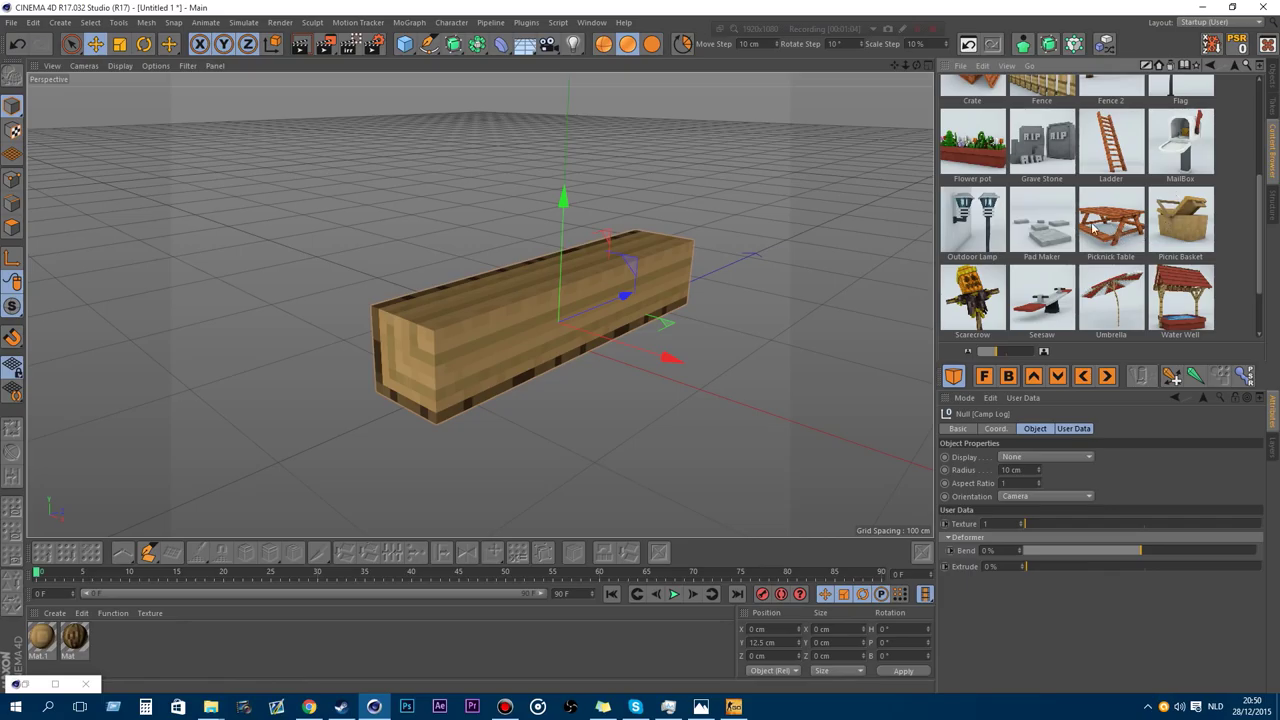
Return to the object list and show only the Camp Log's User Data settings.
left_click(1273, 80)
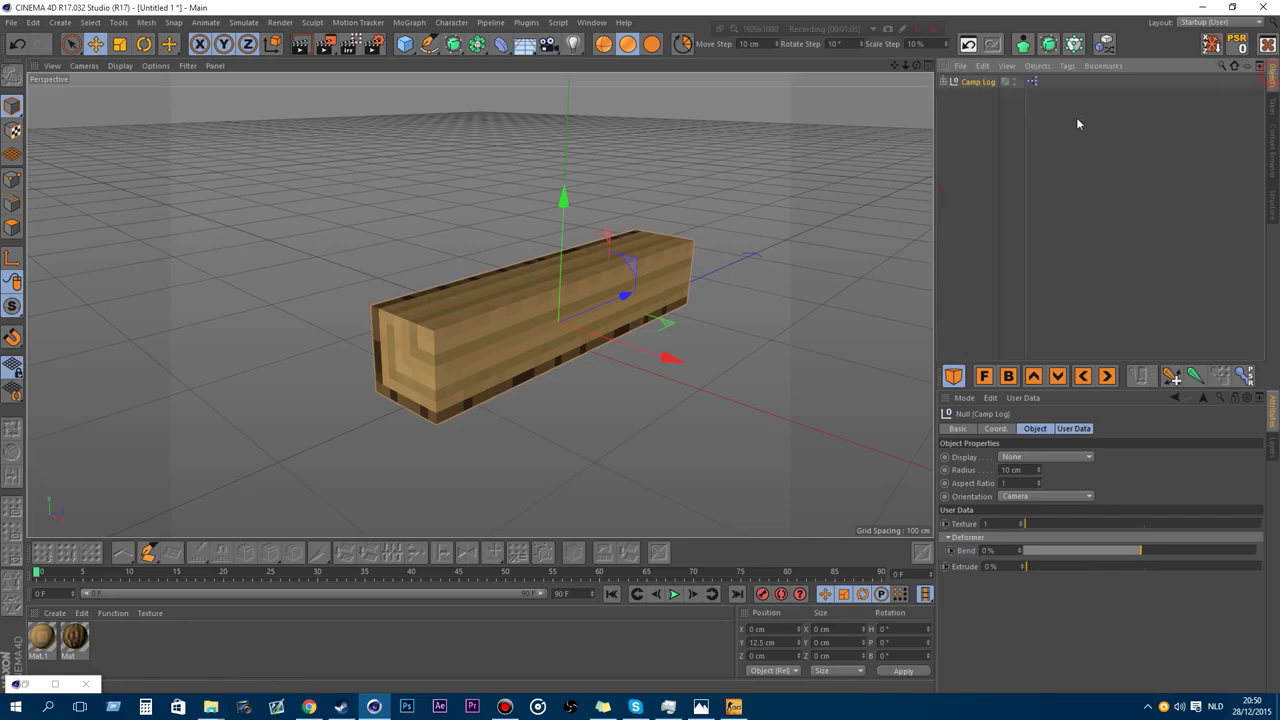
left_click(943, 82)
left_click(944, 82)
left_click(1078, 429)
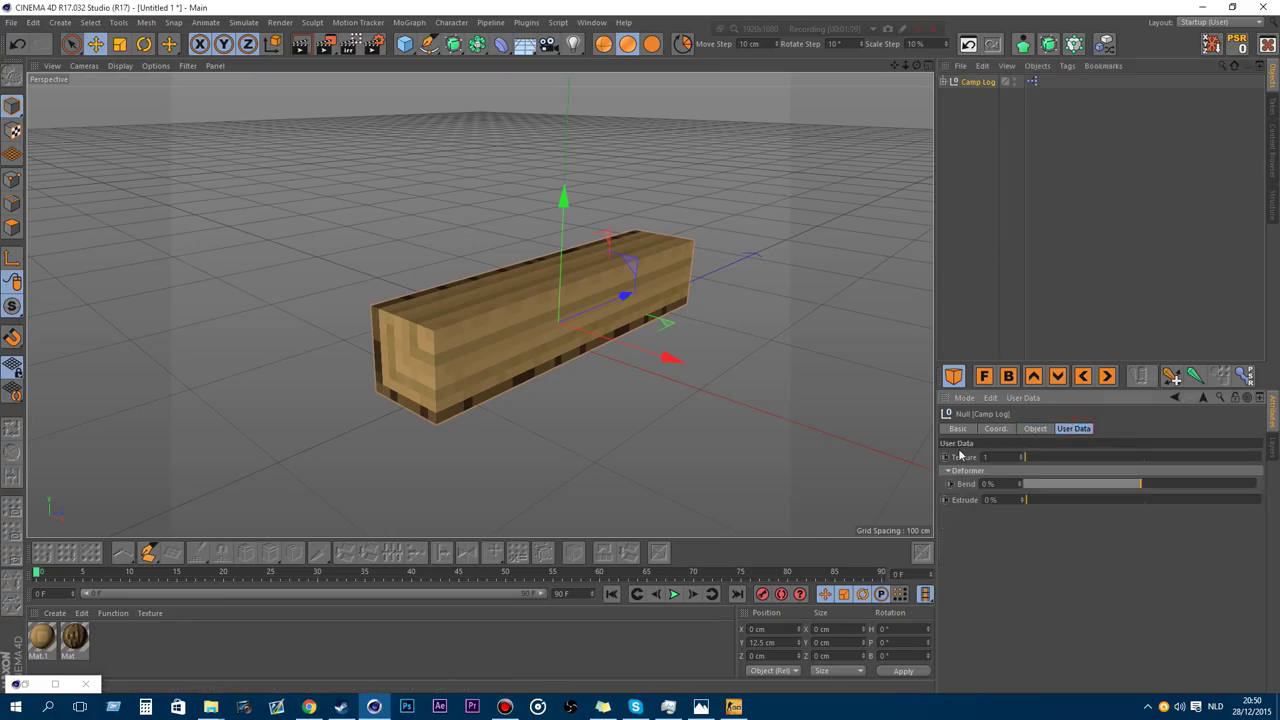
scroll(557, 252, "up", 1)
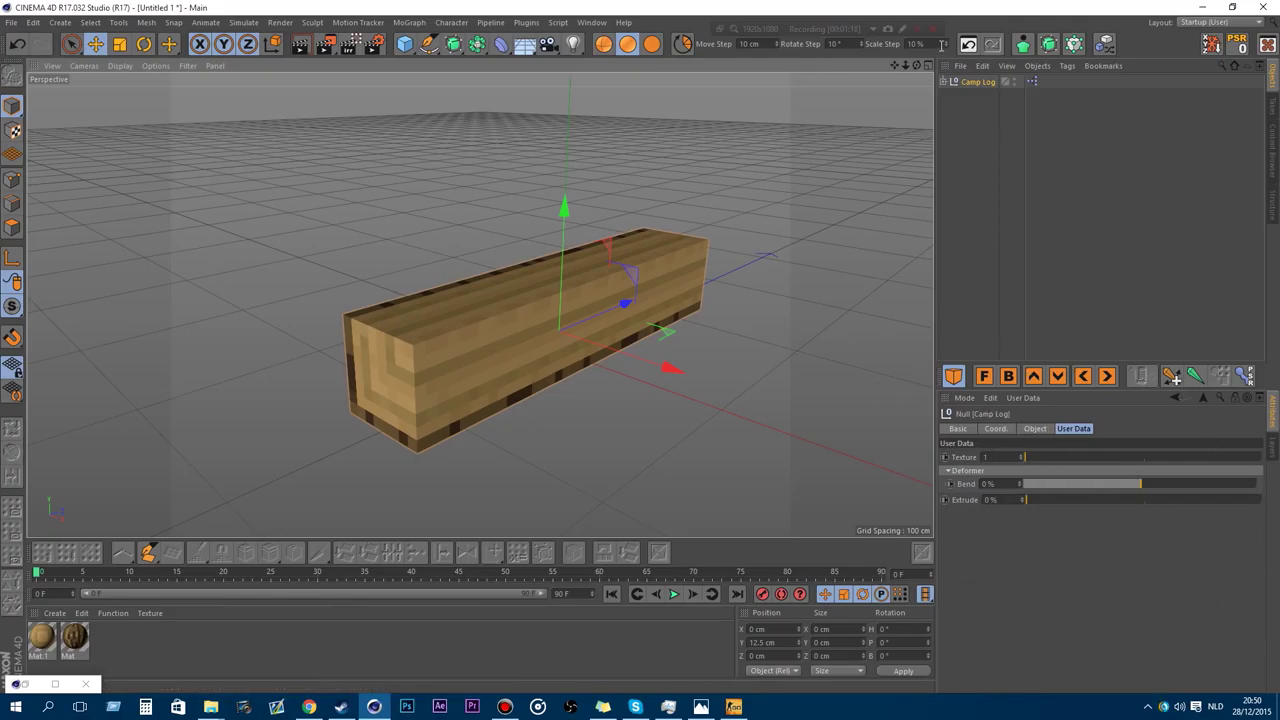
Try Texture 3 on the Camp Log, inspect it from several angles, and return Texture to 1.
left_click_drag(895, 65, 929, 70)
left_click_drag(1037, 460, 1120, 457)
left_click_drag(916, 66, 1000, 67)
left_click_drag(479, 305, 923, 323)
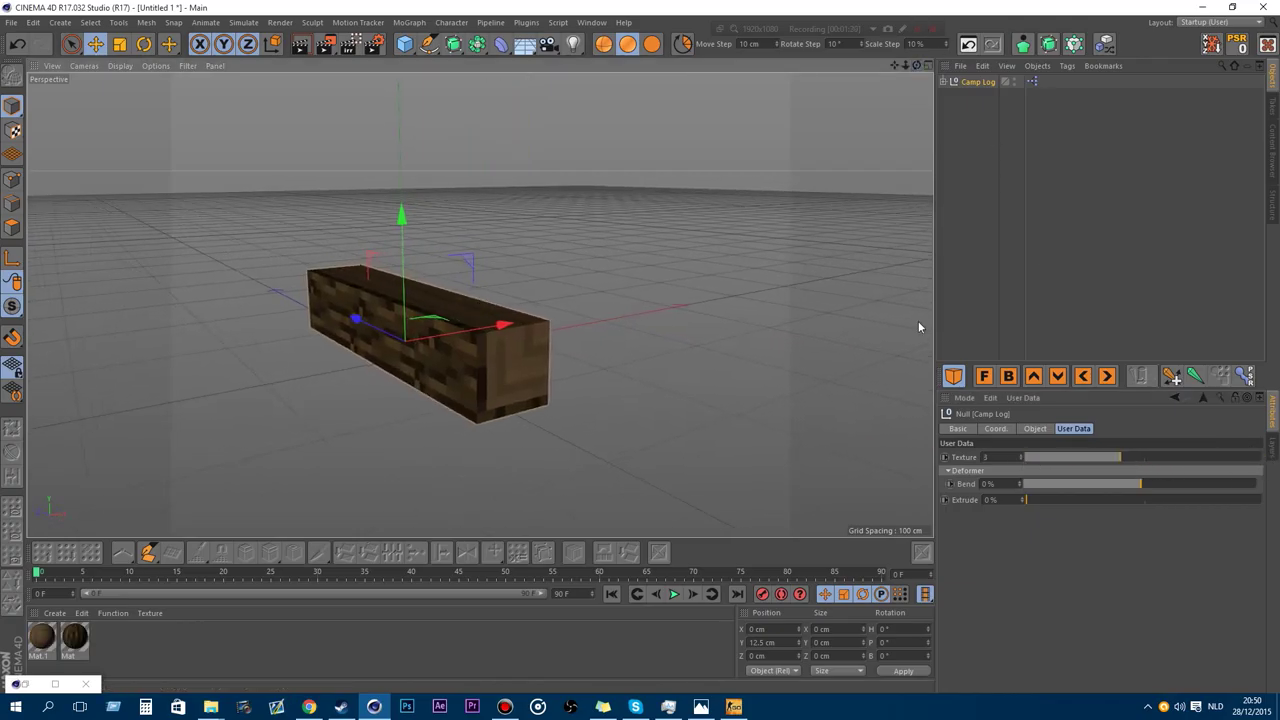
left_click_drag(1108, 457, 1025, 458)
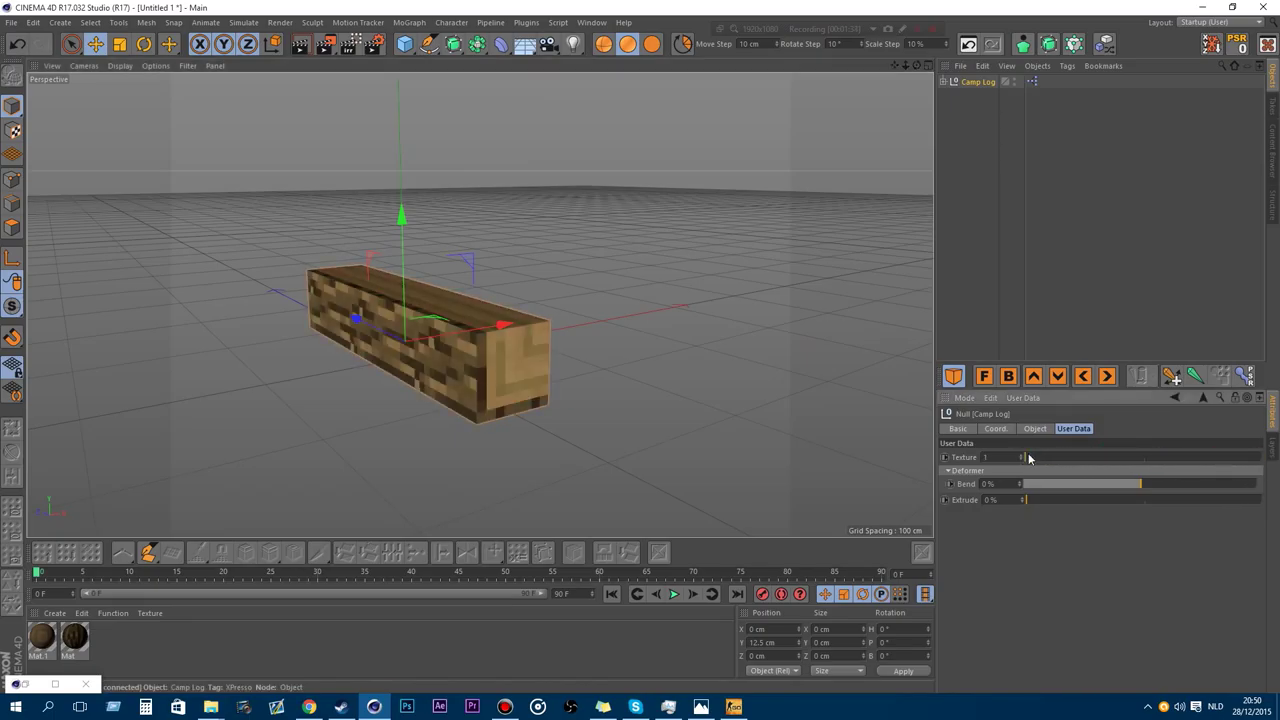
Set the Camp Log's Bend to -19 % and its Extrude to 100 %.
mouse_move(1128, 485)
left_mouse_down()
mouse_move(1048, 484)
mouse_move(1152, 483)
mouse_move(1118, 483)
left_mouse_up()
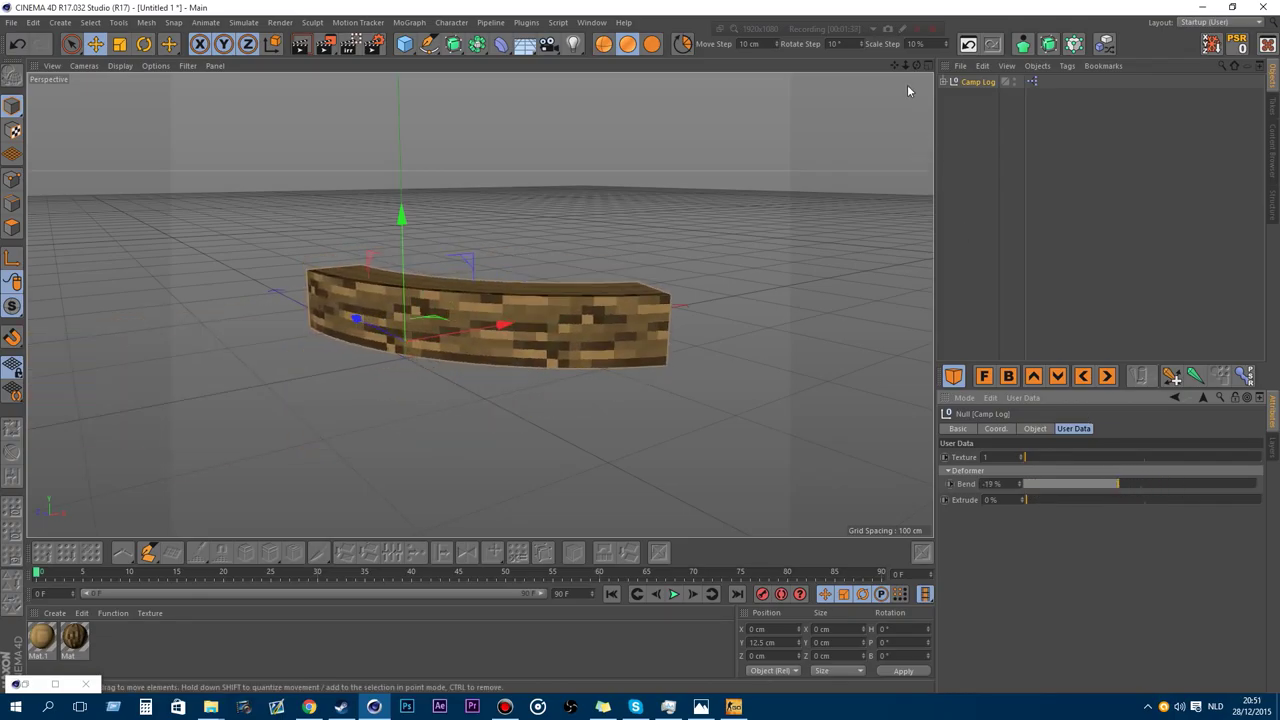
left_click_drag(916, 66, 990, 106)
left_click_drag(1040, 502, 1264, 506)
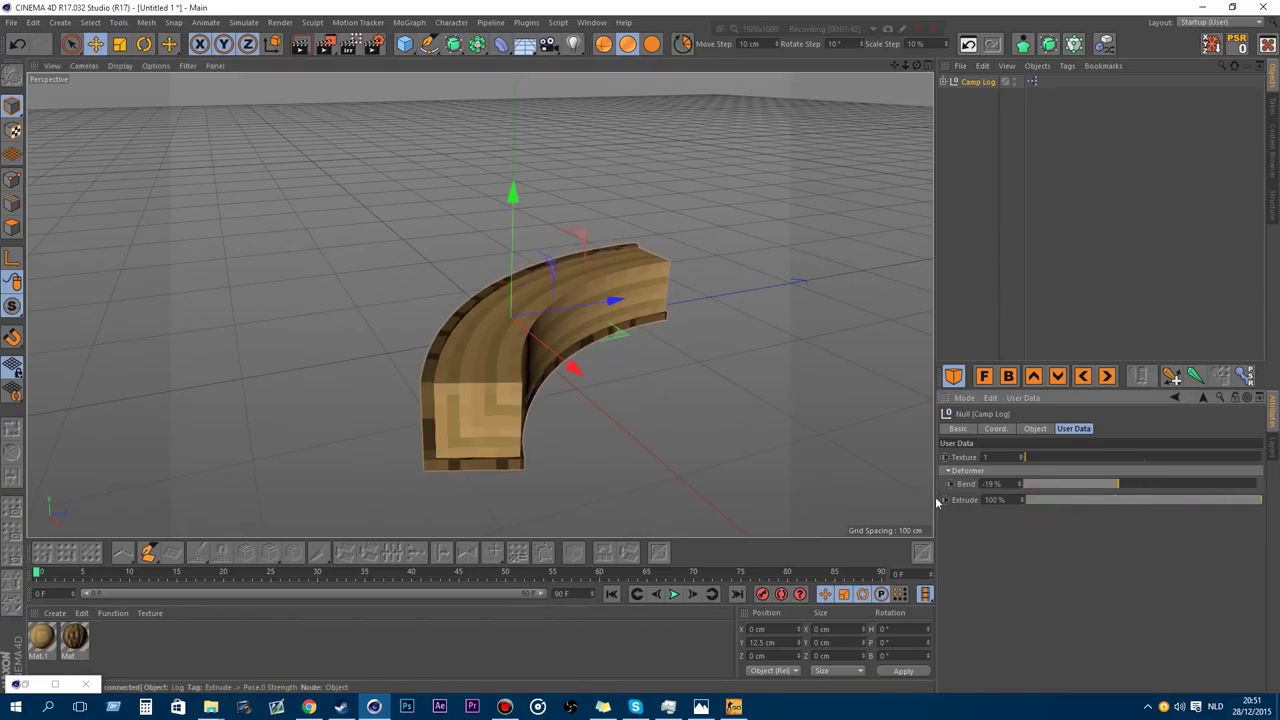
Examine the extruded bark edges up close and reset the Camp Log's Extrude to 0 %.
scroll(494, 428, "up", 7)
left_click_drag(916, 65, 938, 44)
left_click_drag(480, 304, 480, 290)
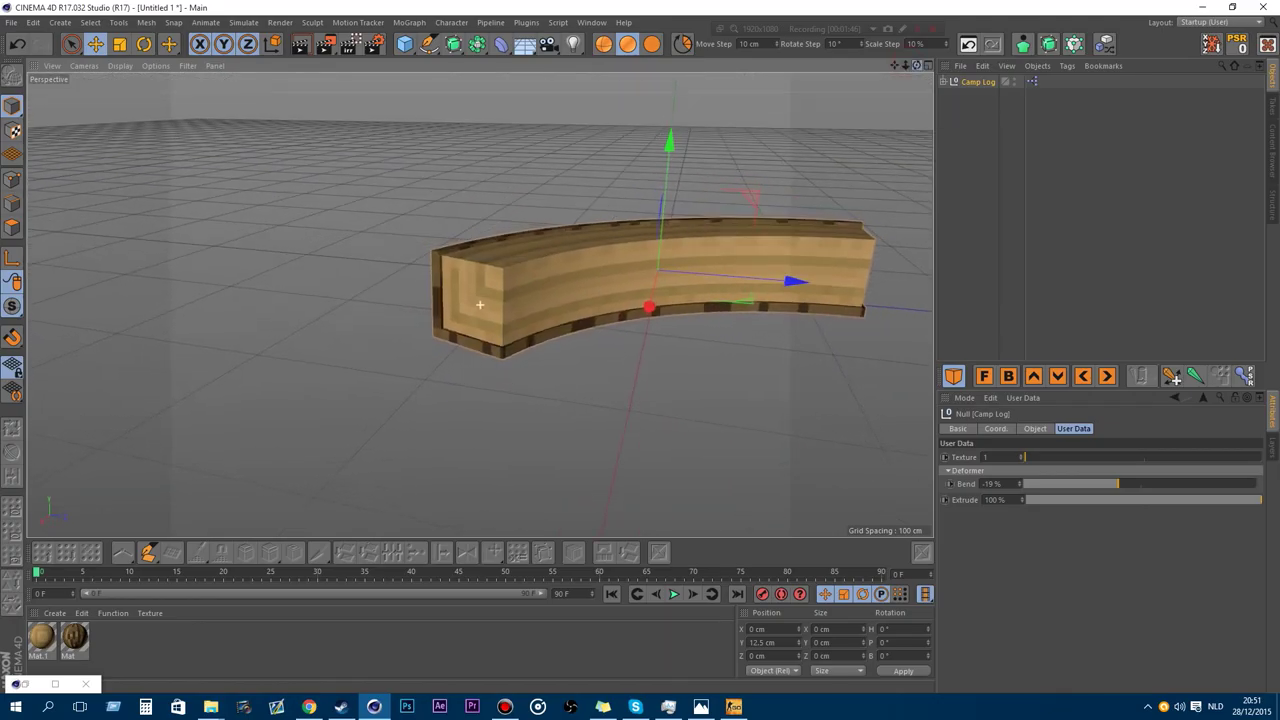
left_click_drag(1114, 502, 918, 506)
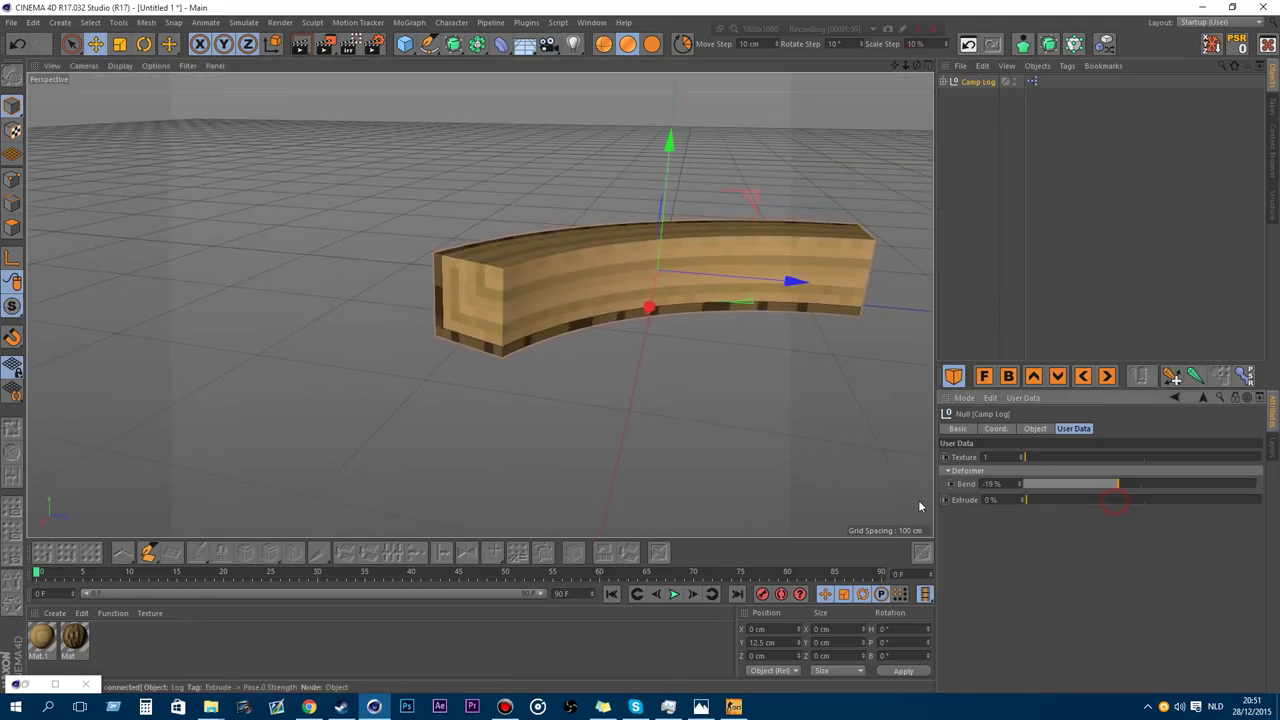
Delete the Camp Log and load the Camp Wood model from the library's Camp folder in its place.
left_click(983, 82)
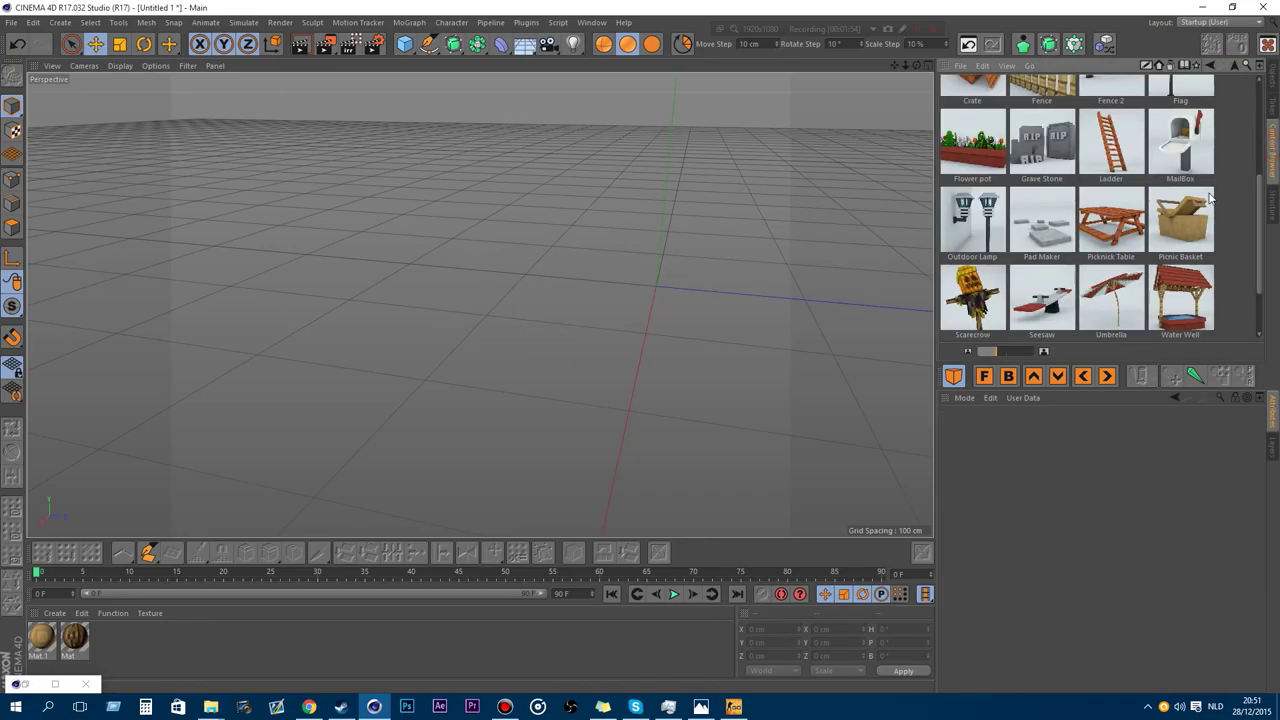
left_click(1234, 65)
left_click(985, 115)
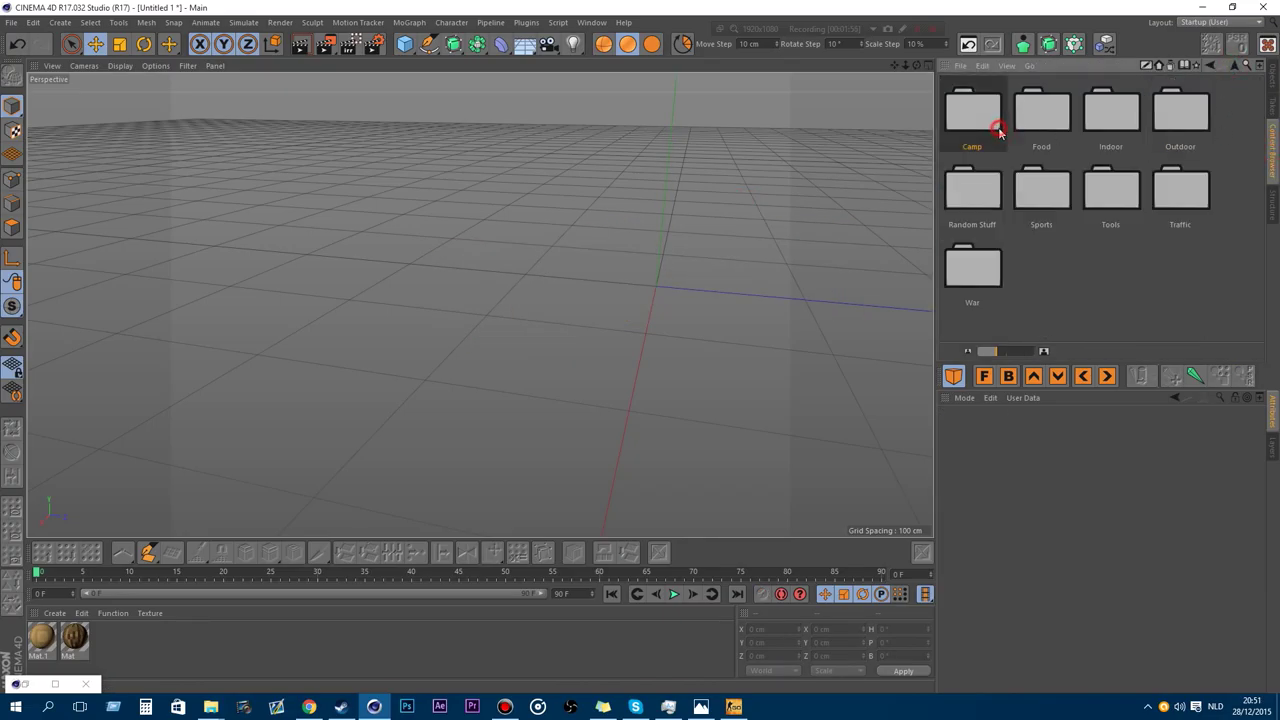
double_click(983, 110)
double_click(969, 184)
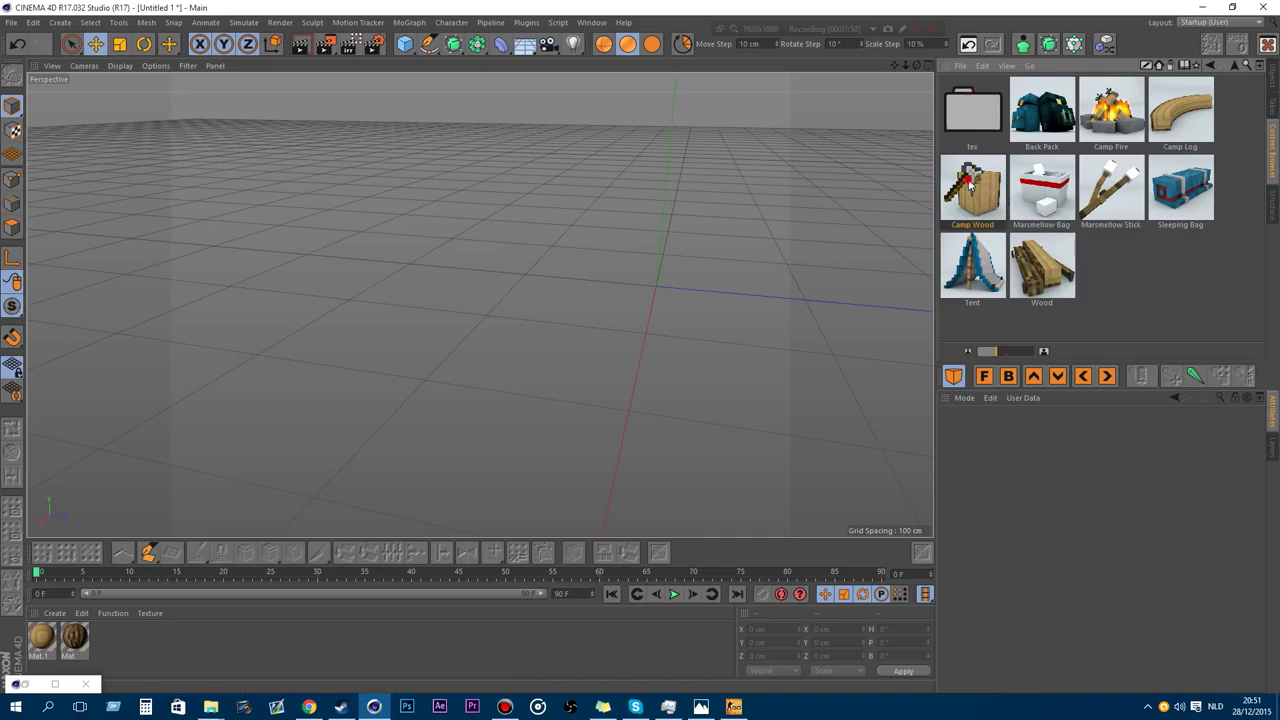
left_click_drag(896, 67, 955, 16)
scroll(337, 194, "up", 5)
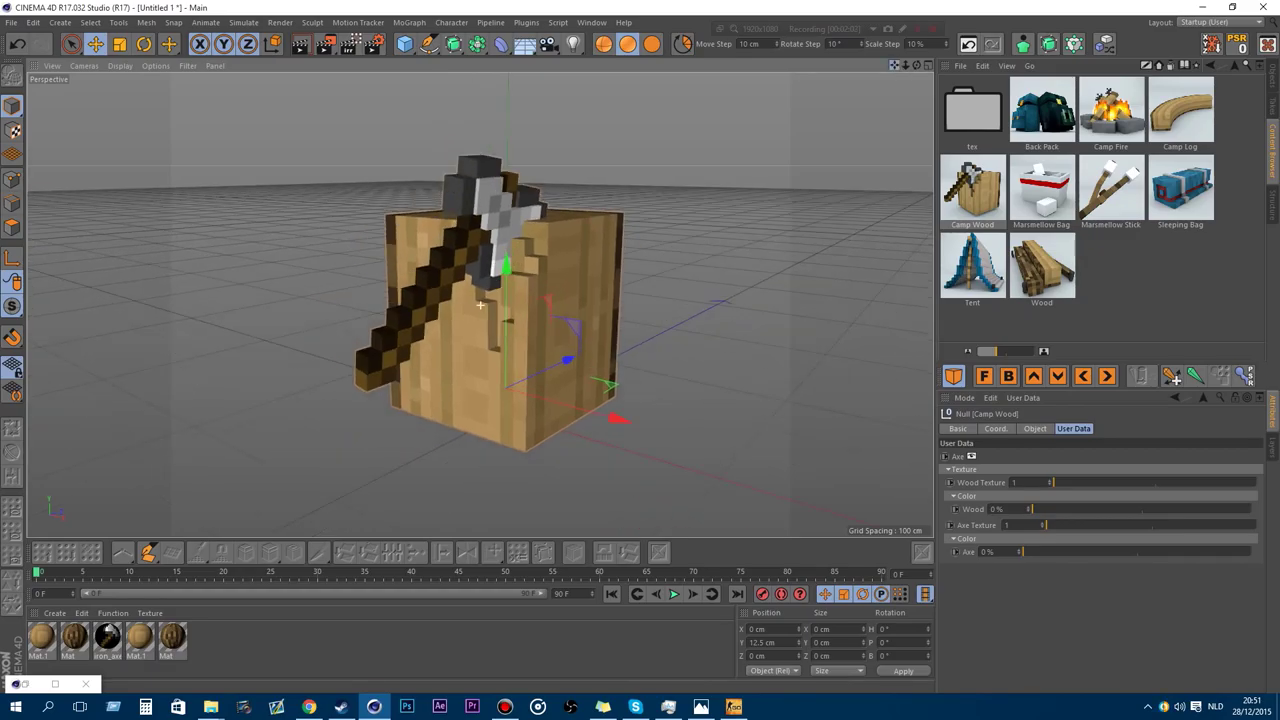
Toggle the Camp Wood's Axe option off and on repeatedly, leaving the axe shown.
left_click(1271, 88)
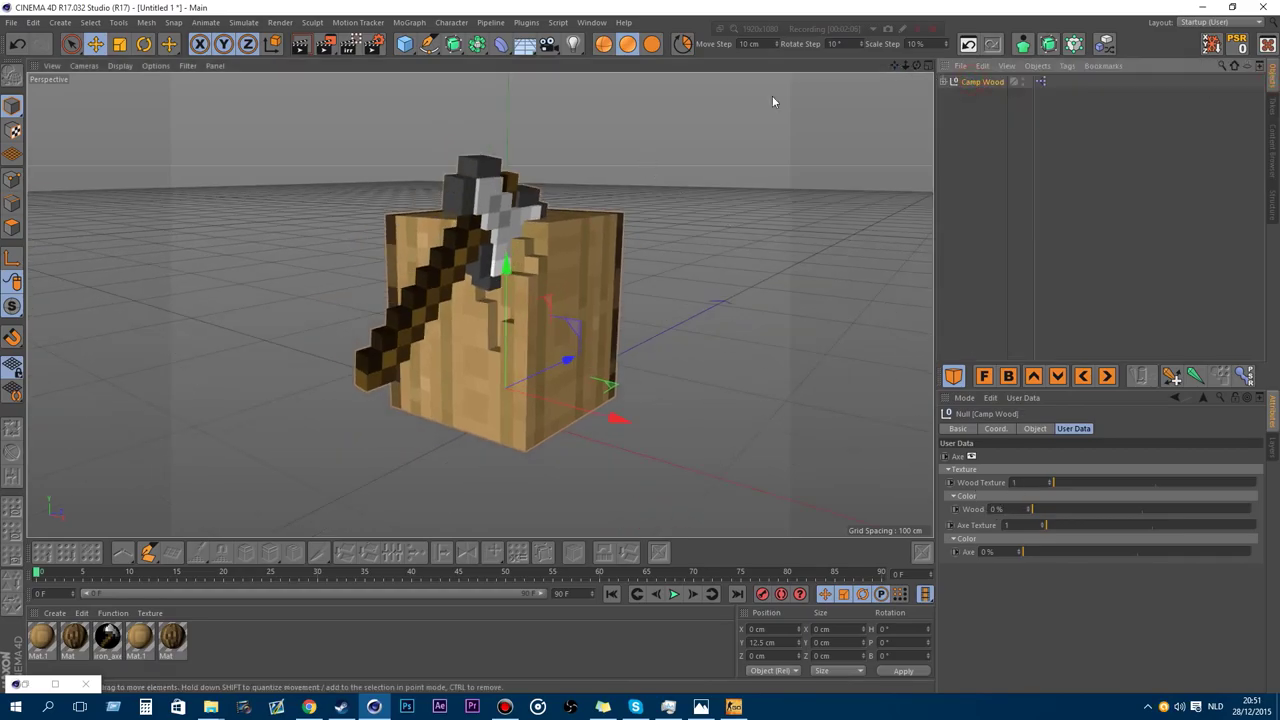
left_click_drag(916, 66, 950, 68)
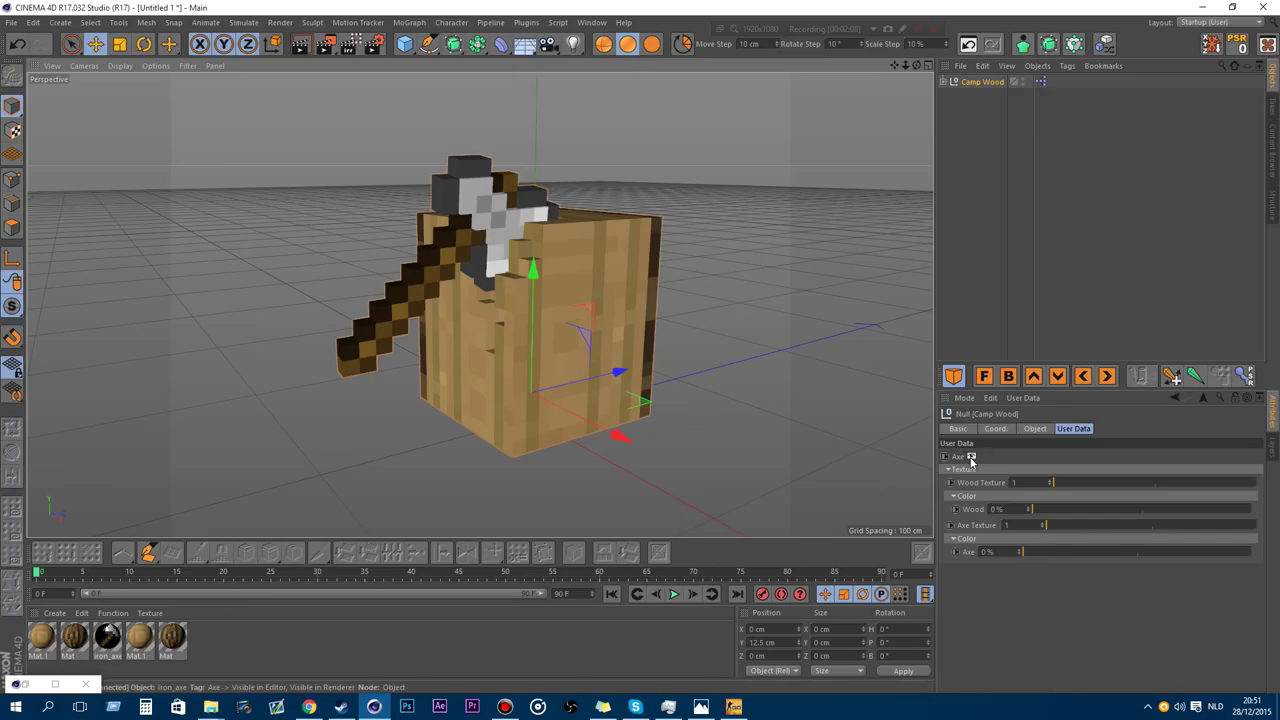
left_click(971, 457)
left_click(971, 457)
left_click(971, 457)
left_click(971, 457)
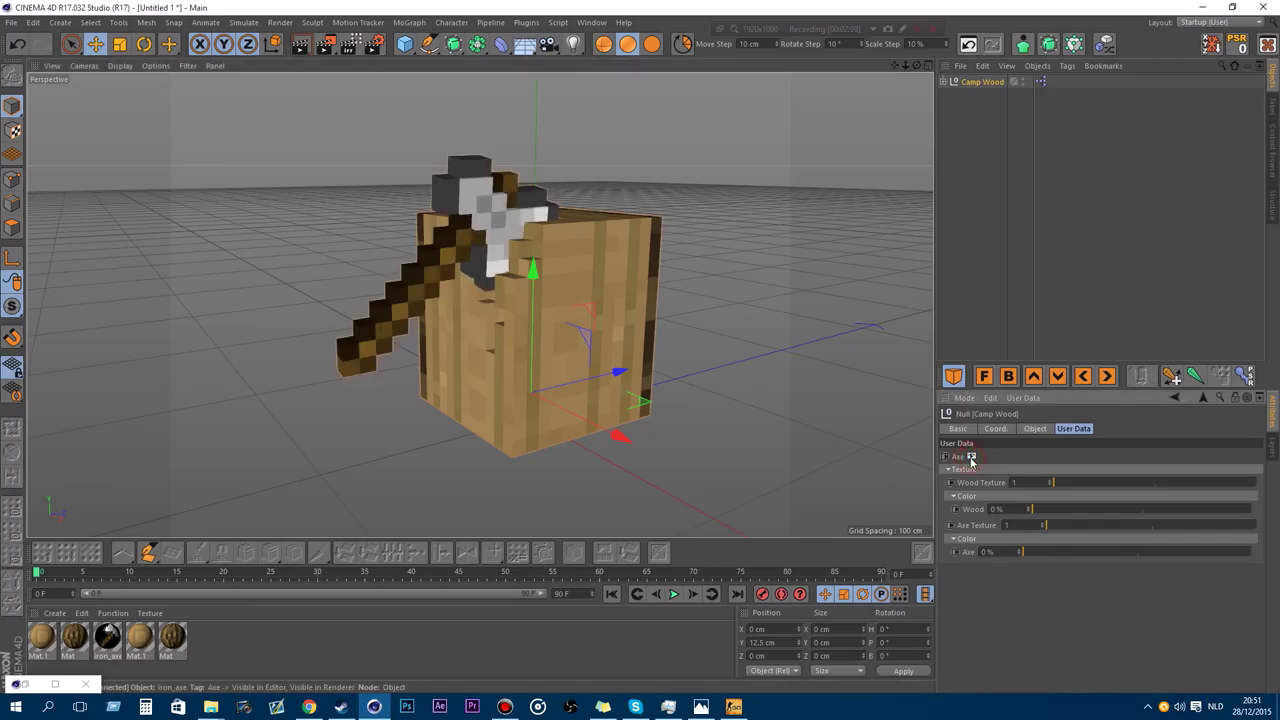
Try the Camp Wood's texture settings and set the Axe color to 100 %.
left_click_drag(1057, 486, 946, 513)
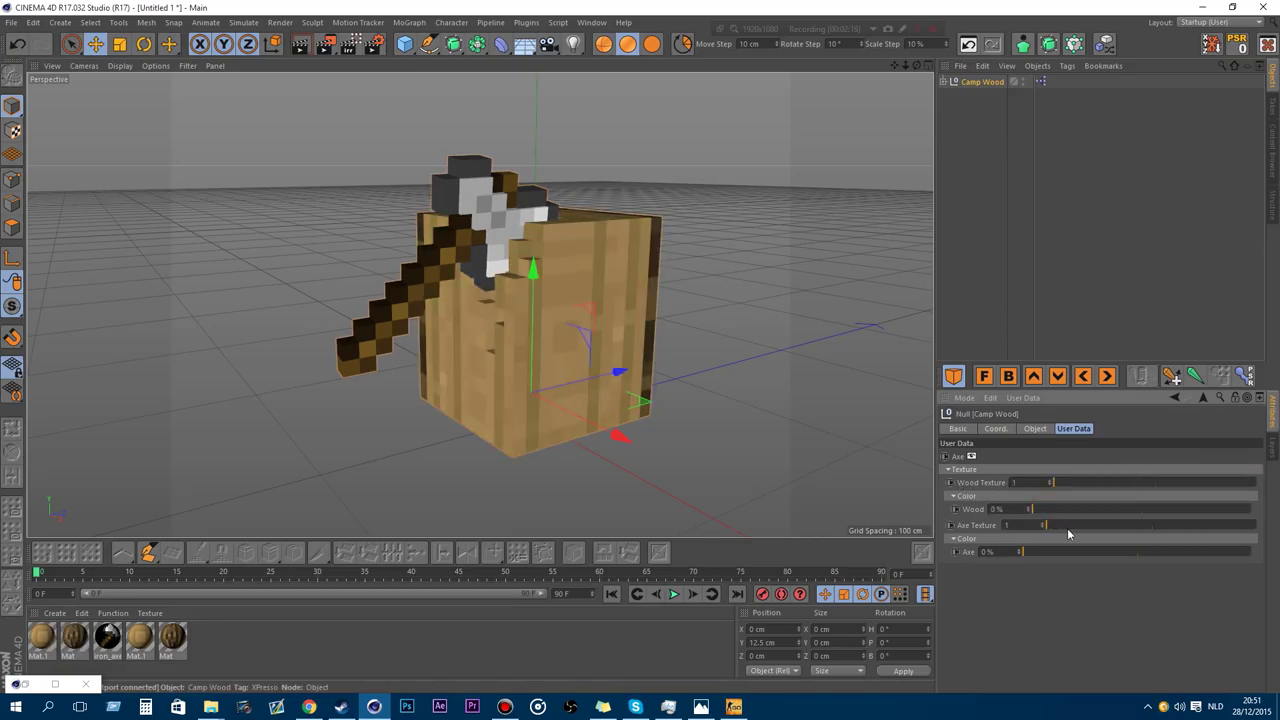
left_click_drag(1068, 534, 1252, 551)
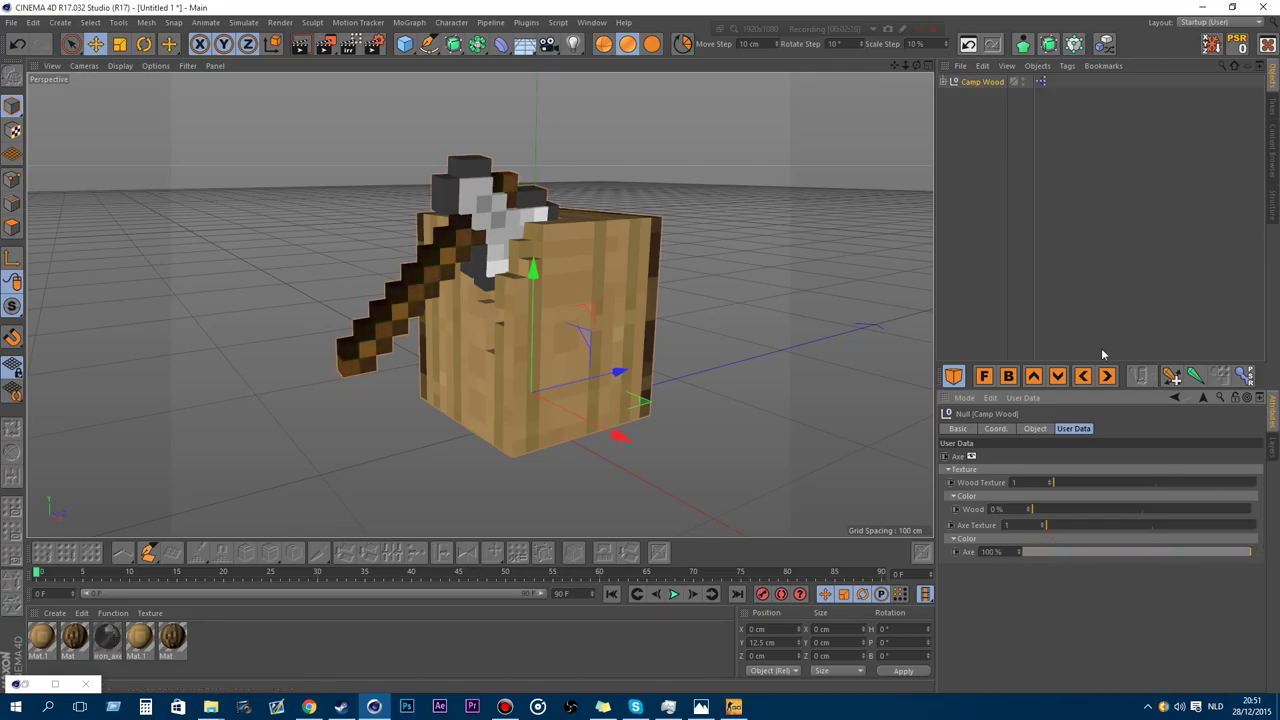
left_click_drag(917, 66, 870, 70)
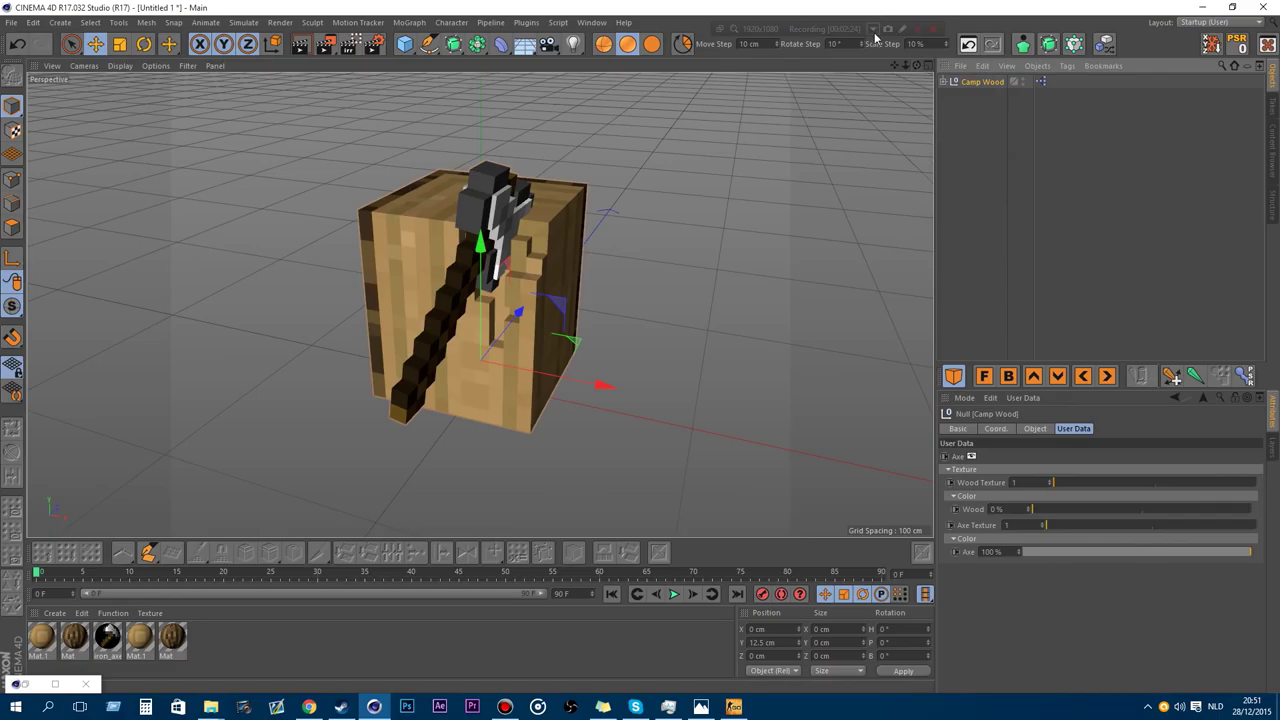
Delete the Camp Wood and load the Marsmellow Bag model from the library's Camp folder.
key("Delete")
left_click(1273, 158)
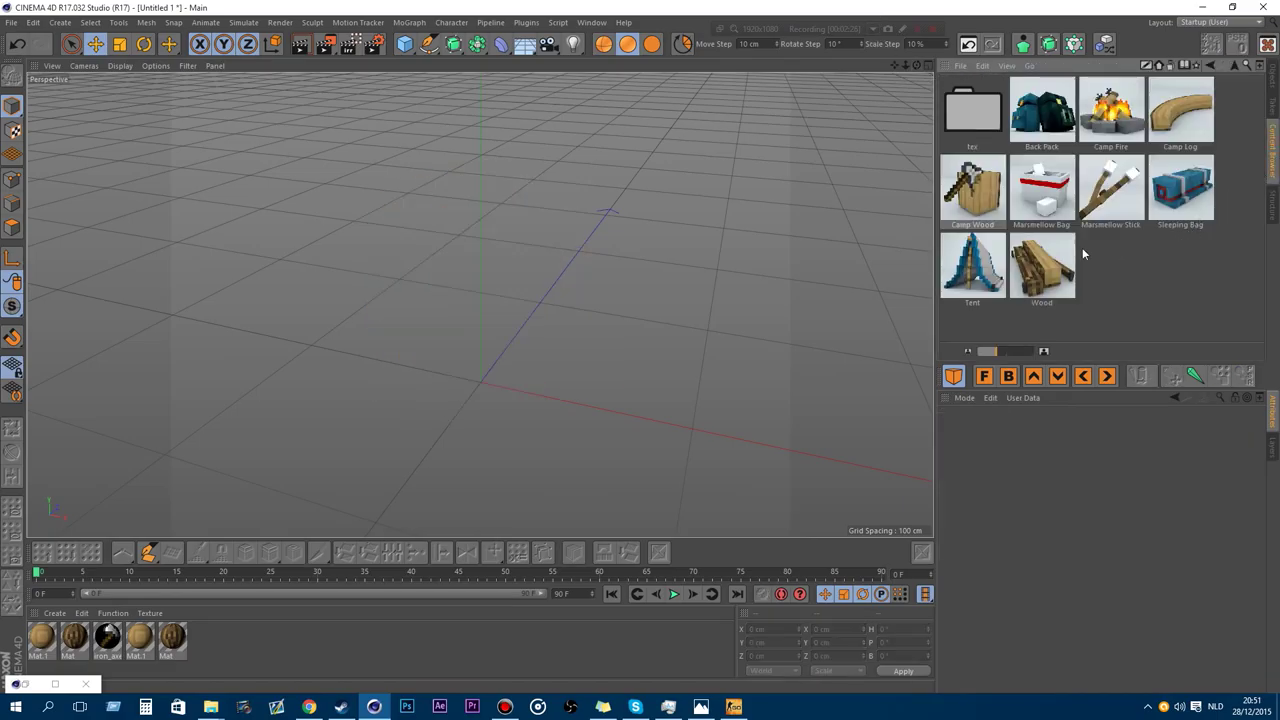
double_click(1046, 180)
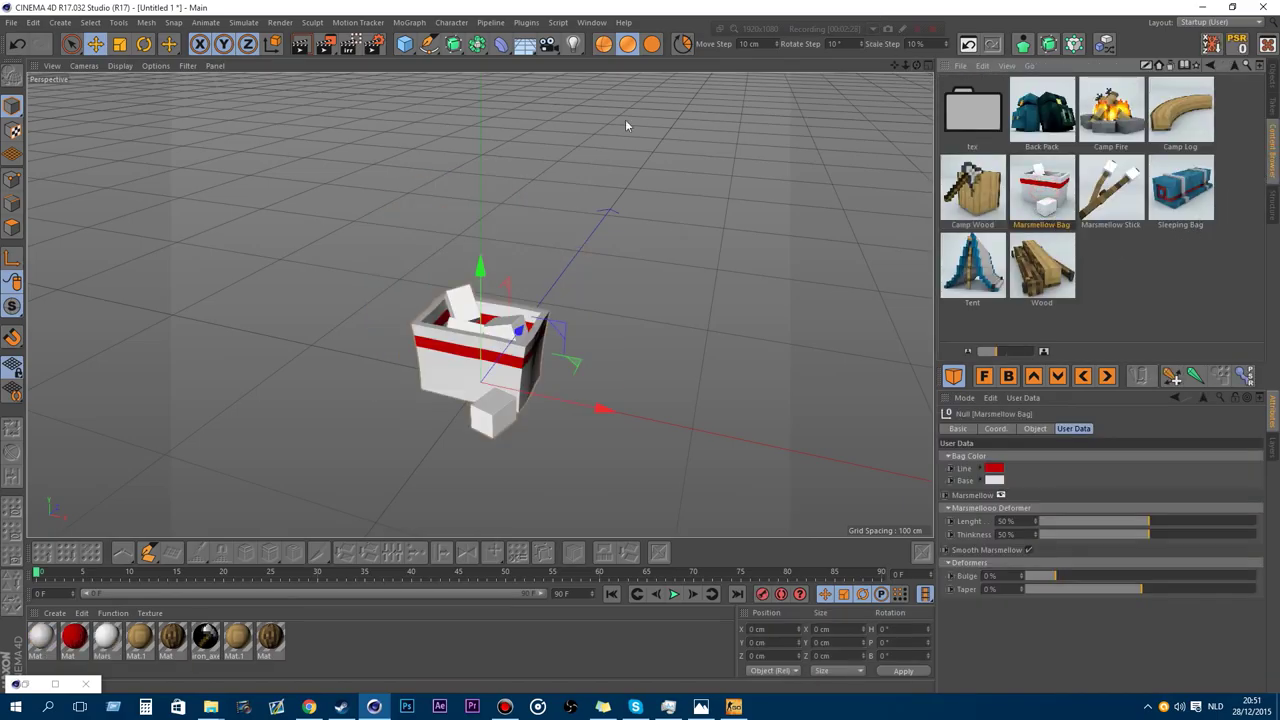
left_click_drag(917, 65, 522, 8)
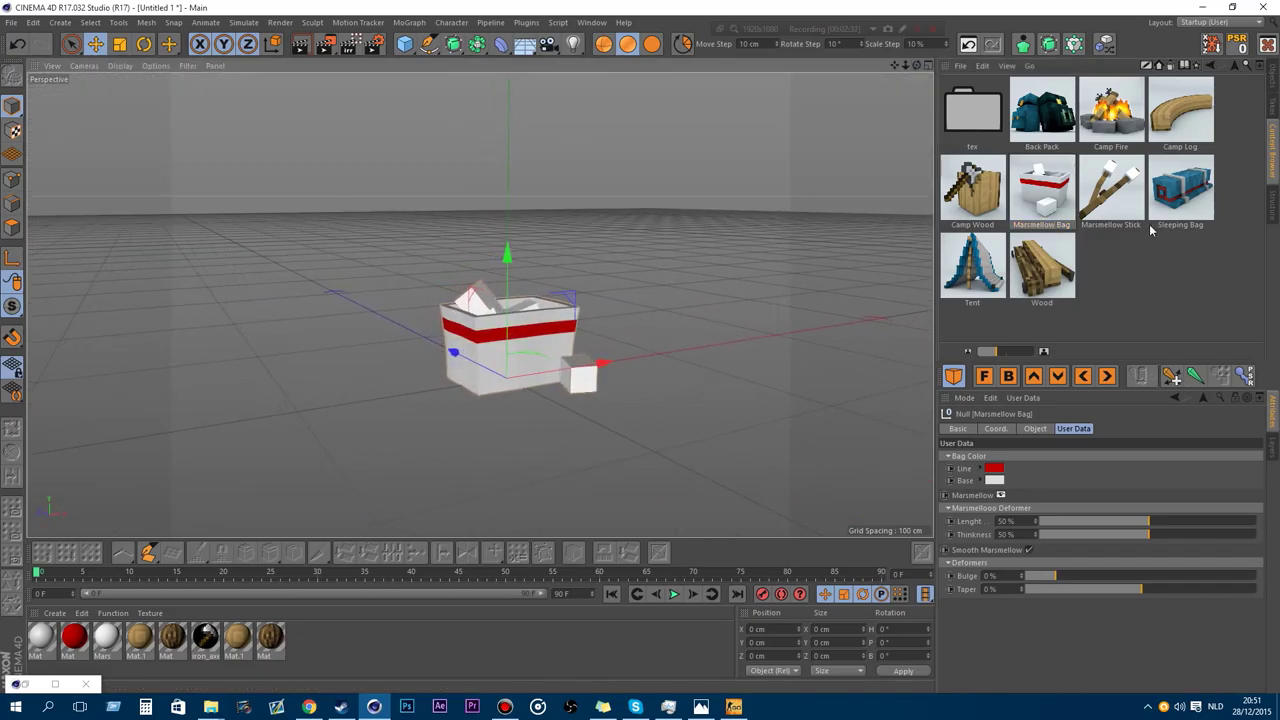
scroll(315, 260, "up", 1)
scroll(515, 335, "up", 4)
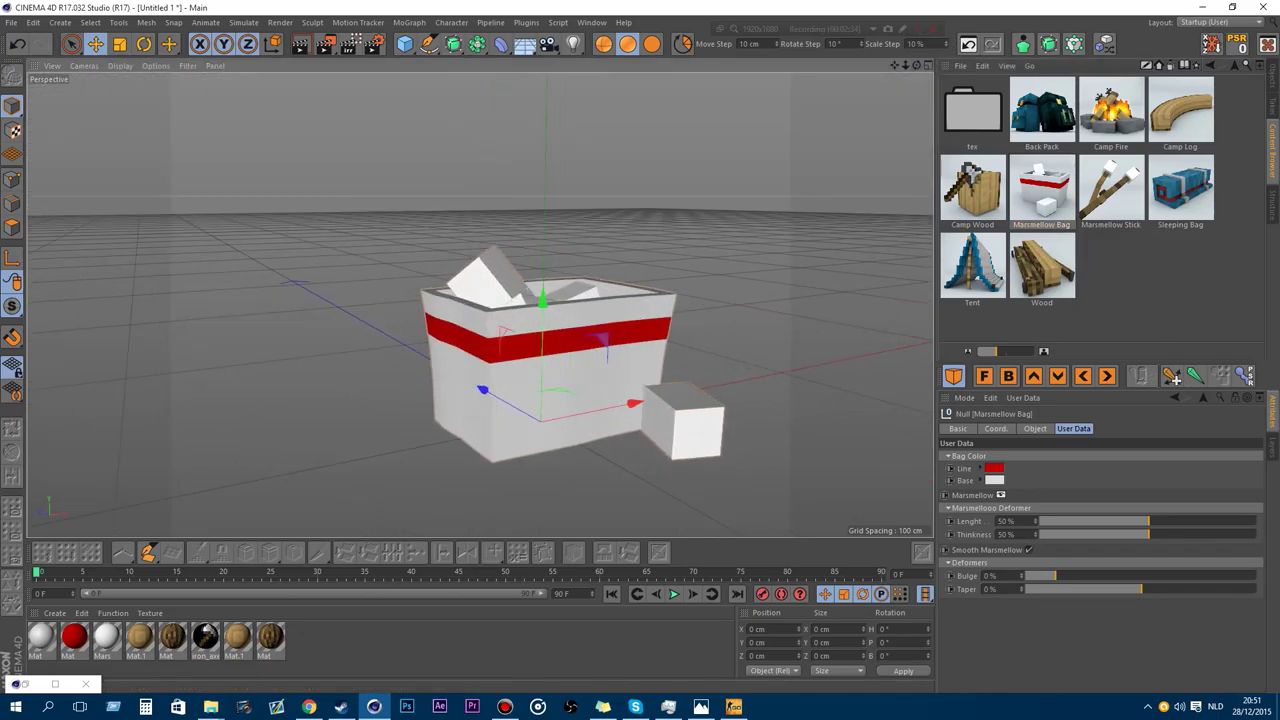
mouse_move(917, 65)
left_mouse_down()
mouse_move(1010, 105)
mouse_move(915, 65)
mouse_move(900, 135)
mouse_move(908, 45)
mouse_move(845, 115)
mouse_move(985, 45)
mouse_move(1030, 70)
mouse_move(910, 66)
left_mouse_up()
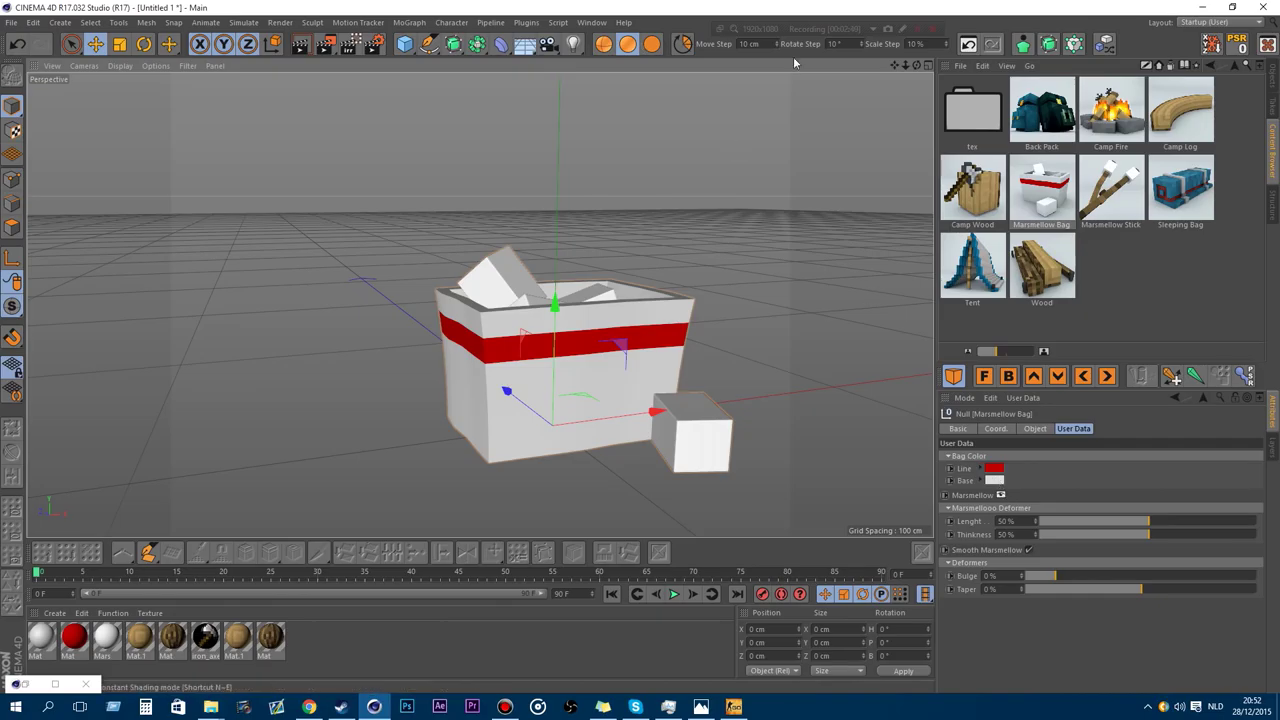
left_click_drag(896, 65, 852, 57)
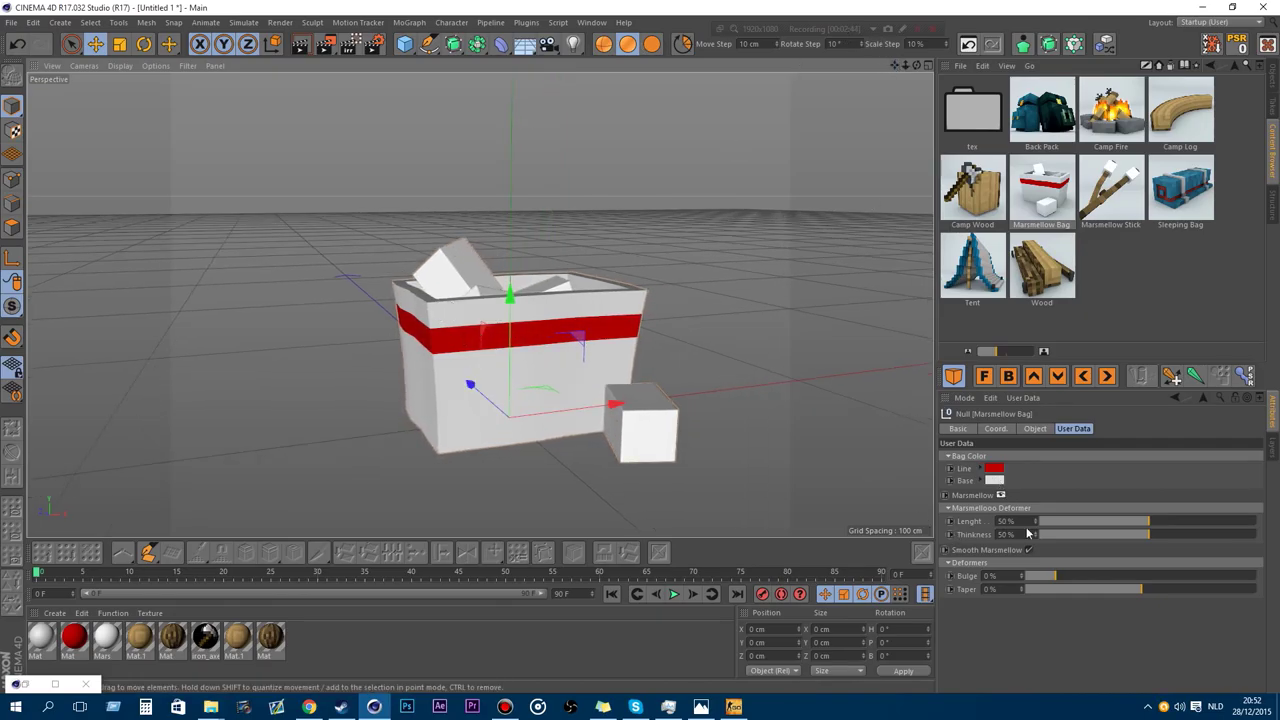
Toggle the bag's Marsmellow option several times, leaving the marshmallows hidden, and look into the empty bag.
left_click(1000, 495)
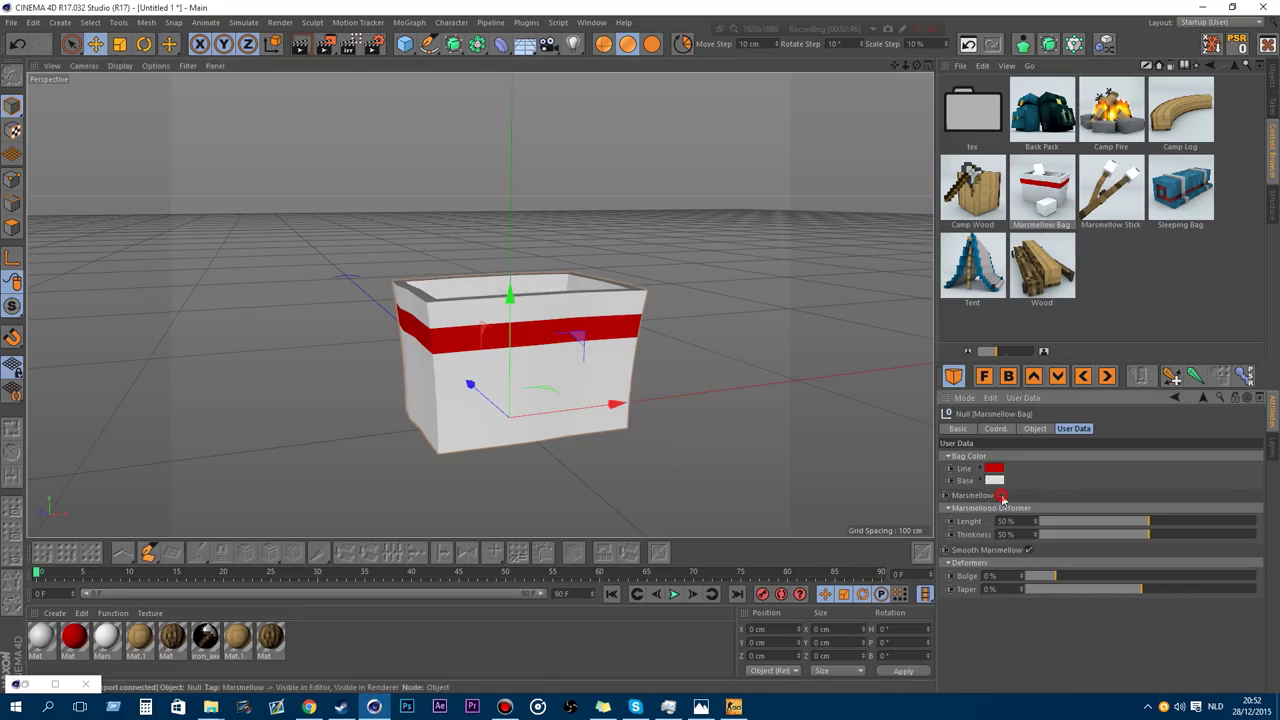
left_click(1001, 495)
left_click(1002, 496)
left_click(1003, 497)
left_click(1003, 497)
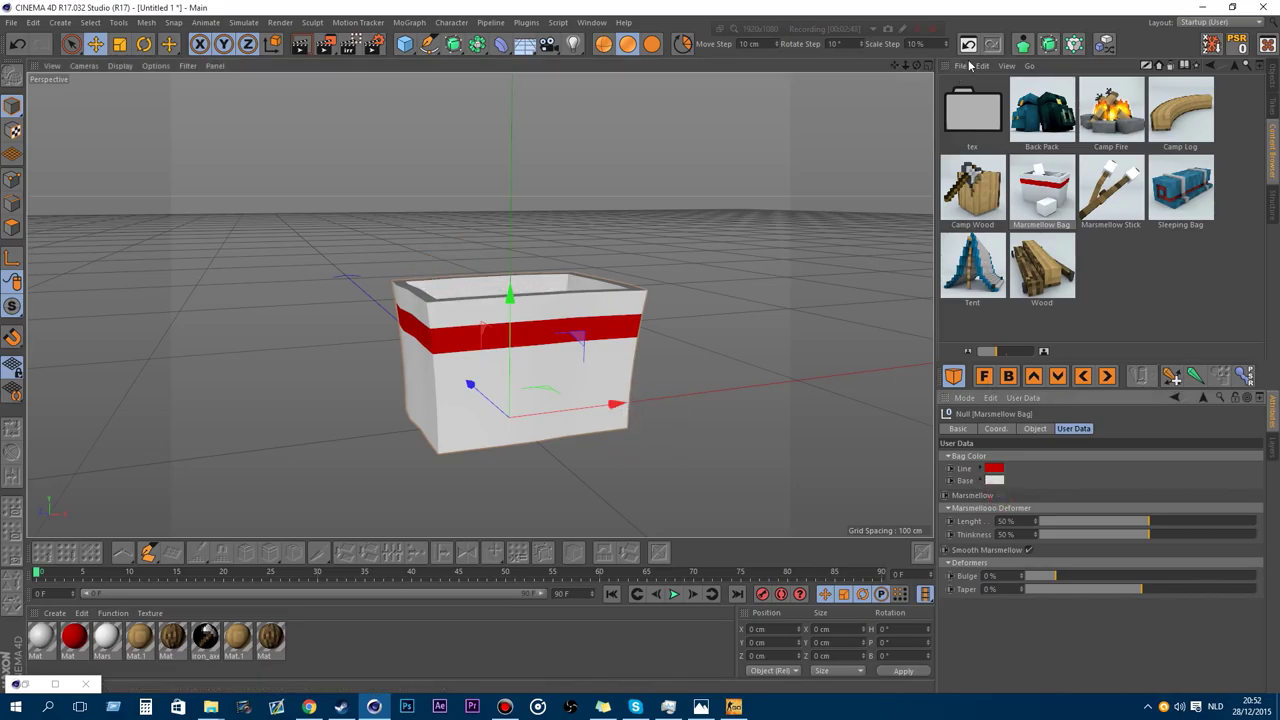
left_click_drag(917, 65, 915, 35)
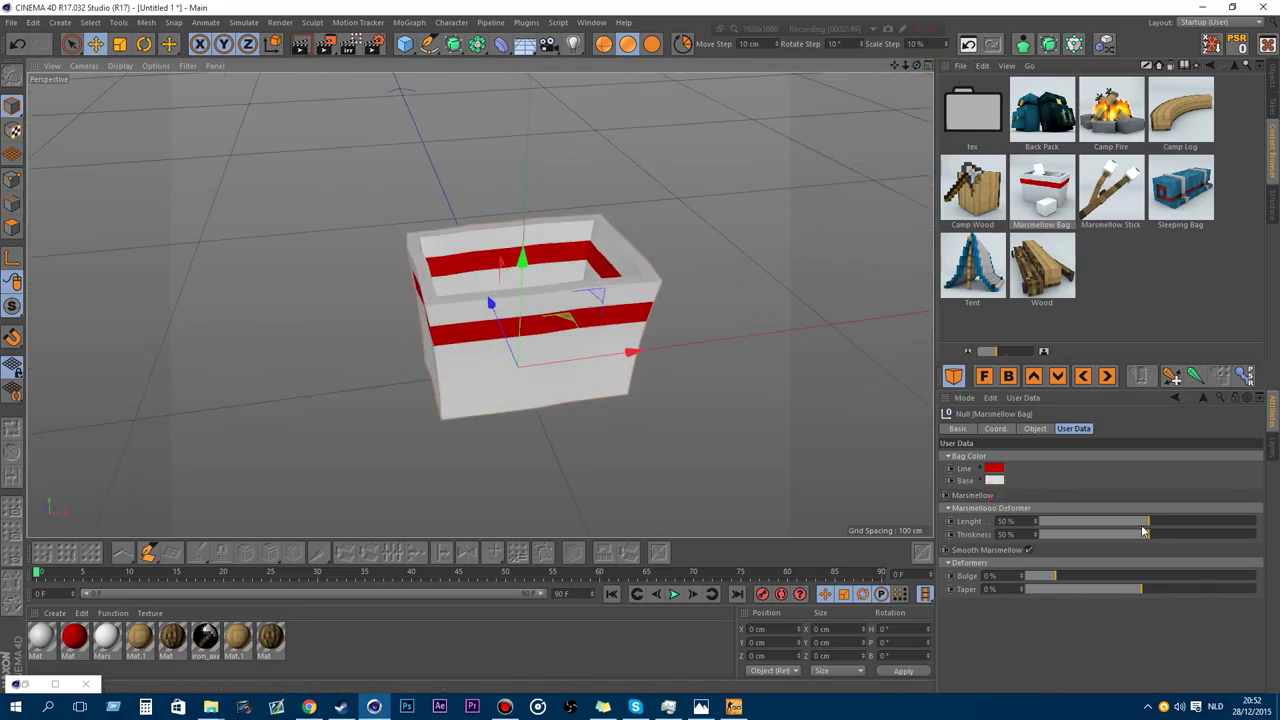
Show the marshmallows in the bag and set their deformer to 90 % Lenght and 0 % Thinkness.
left_click(1000, 496)
left_click(1000, 497)
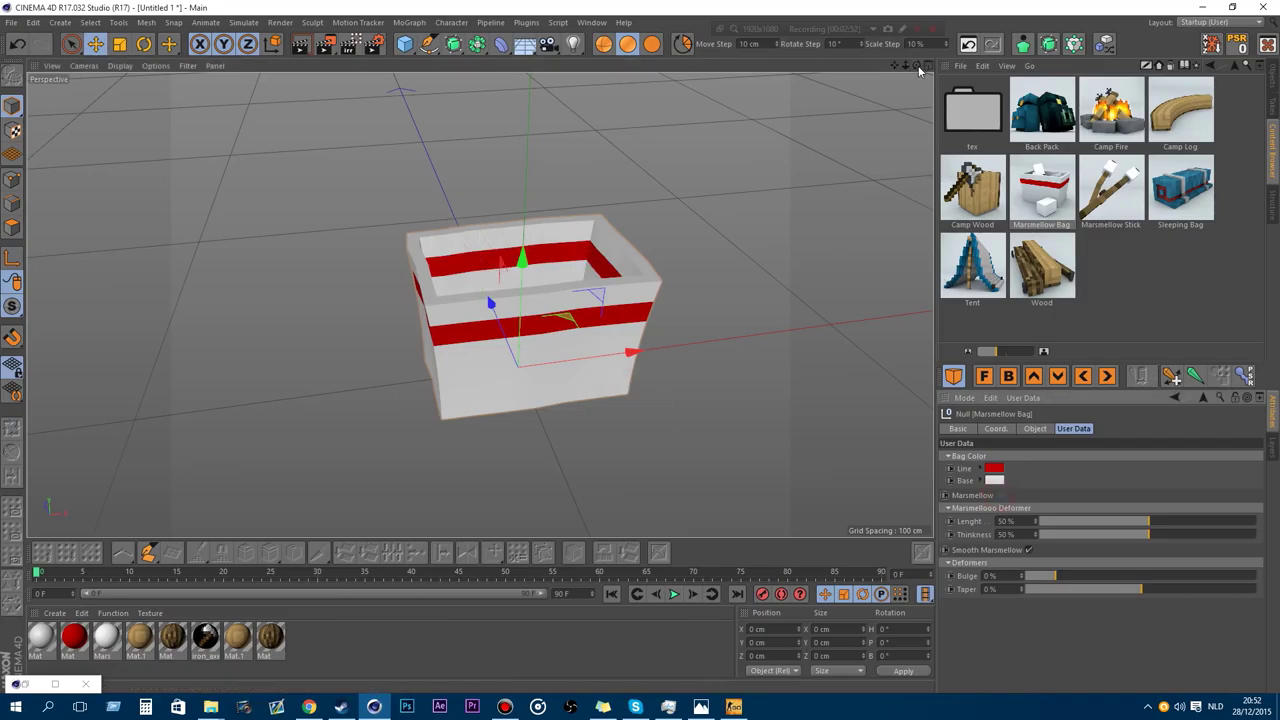
left_click(1001, 495)
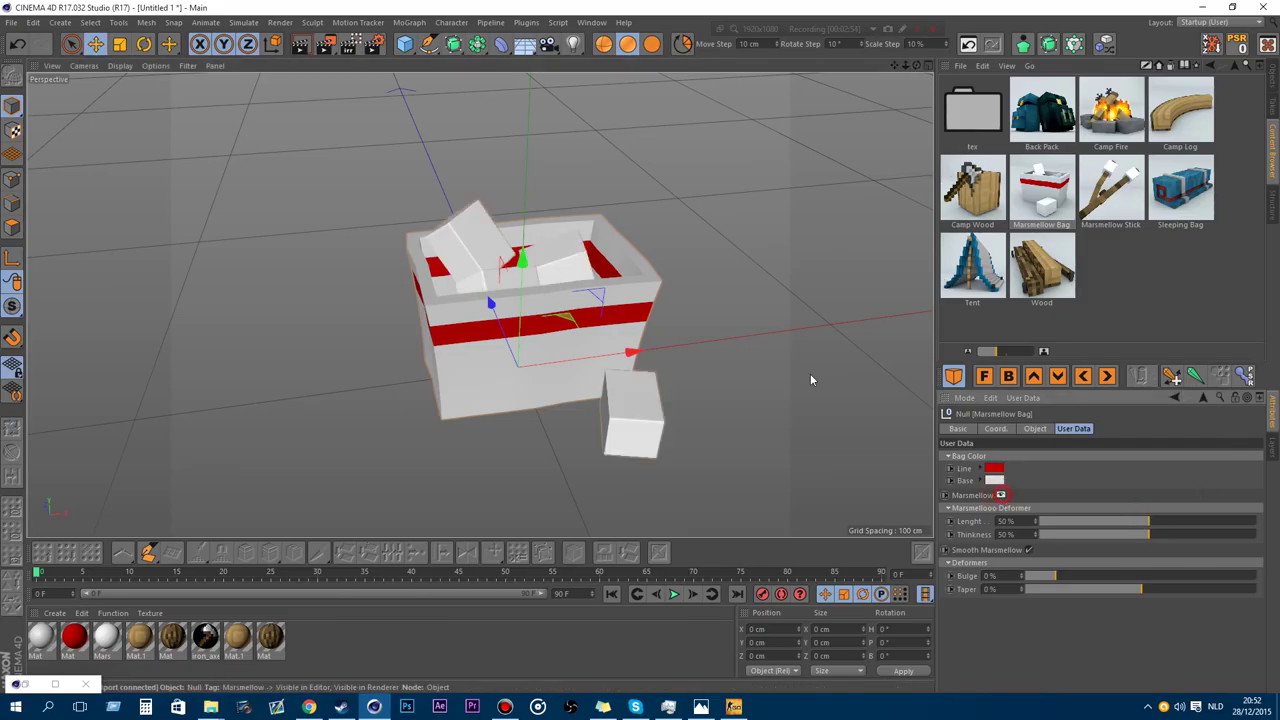
left_click_drag(1152, 522, 1237, 526)
left_click_drag(1145, 531, 952, 543)
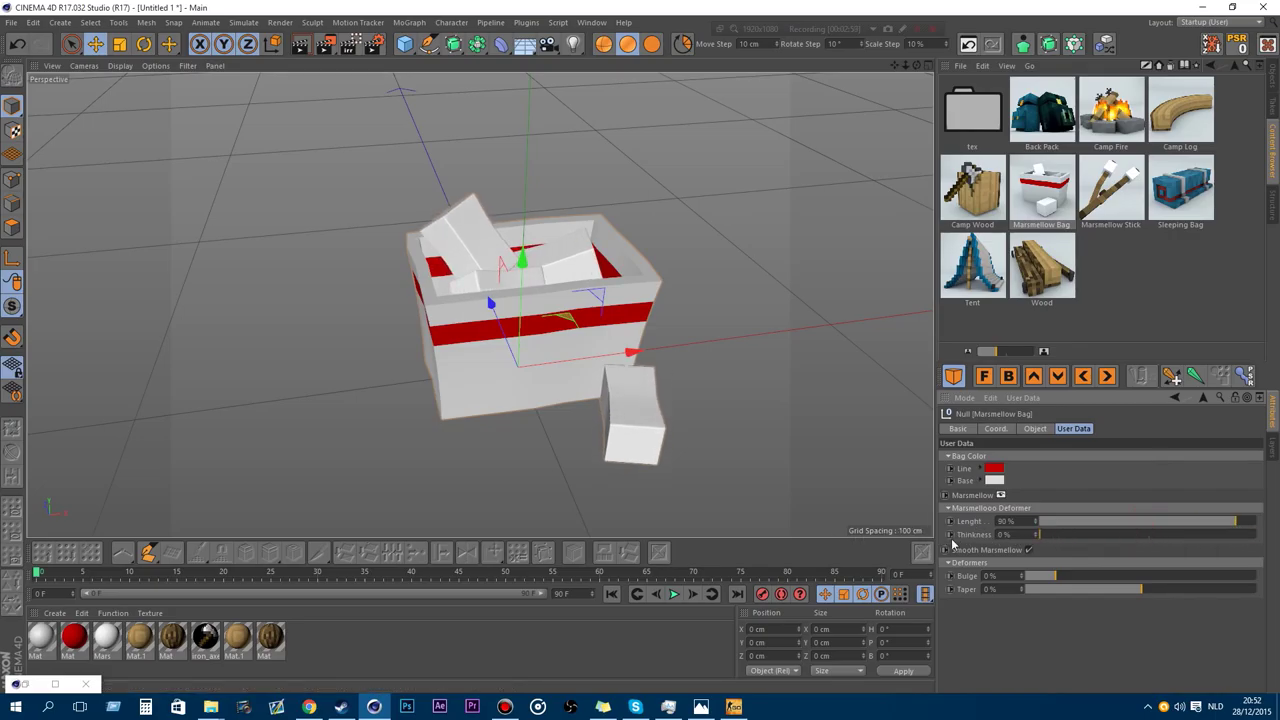
Toggle Smooth Marsmellow, leaving it enabled, and deform the bag with 11 % Bulge and 15 % Taper.
left_click(1028, 553)
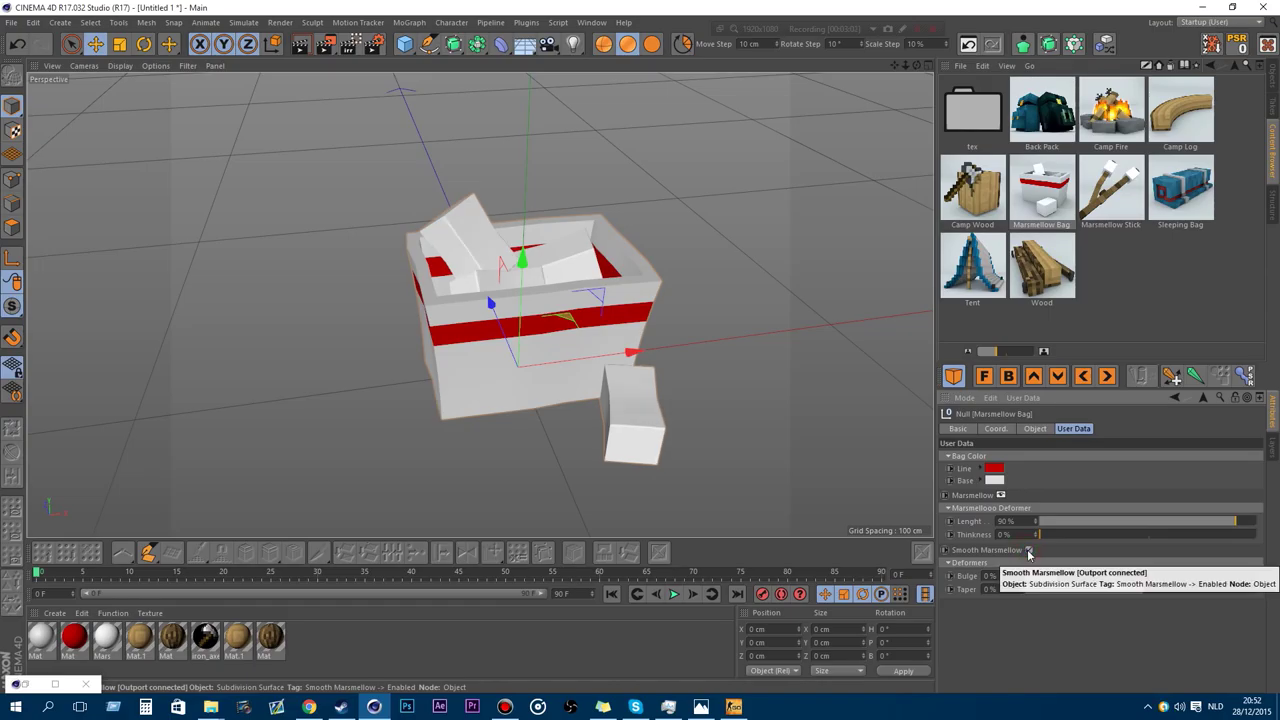
left_click(1028, 553)
left_click(1028, 553)
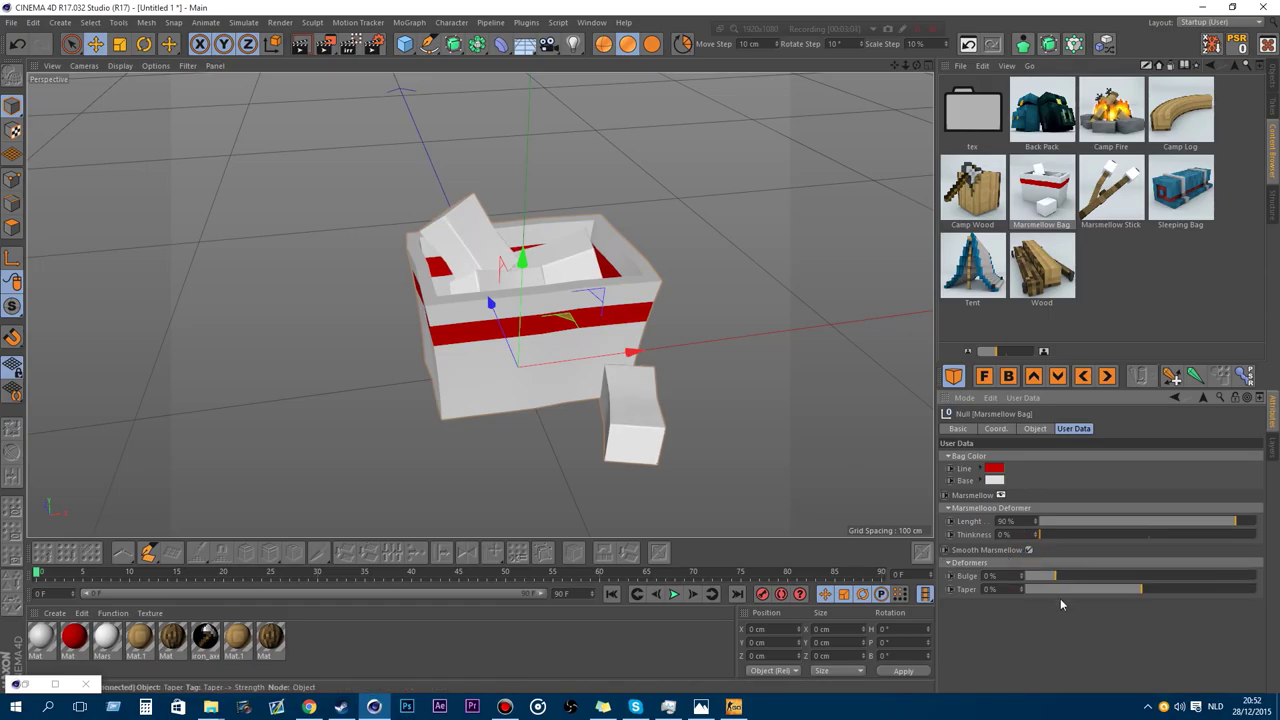
left_click_drag(1055, 575, 1256, 577)
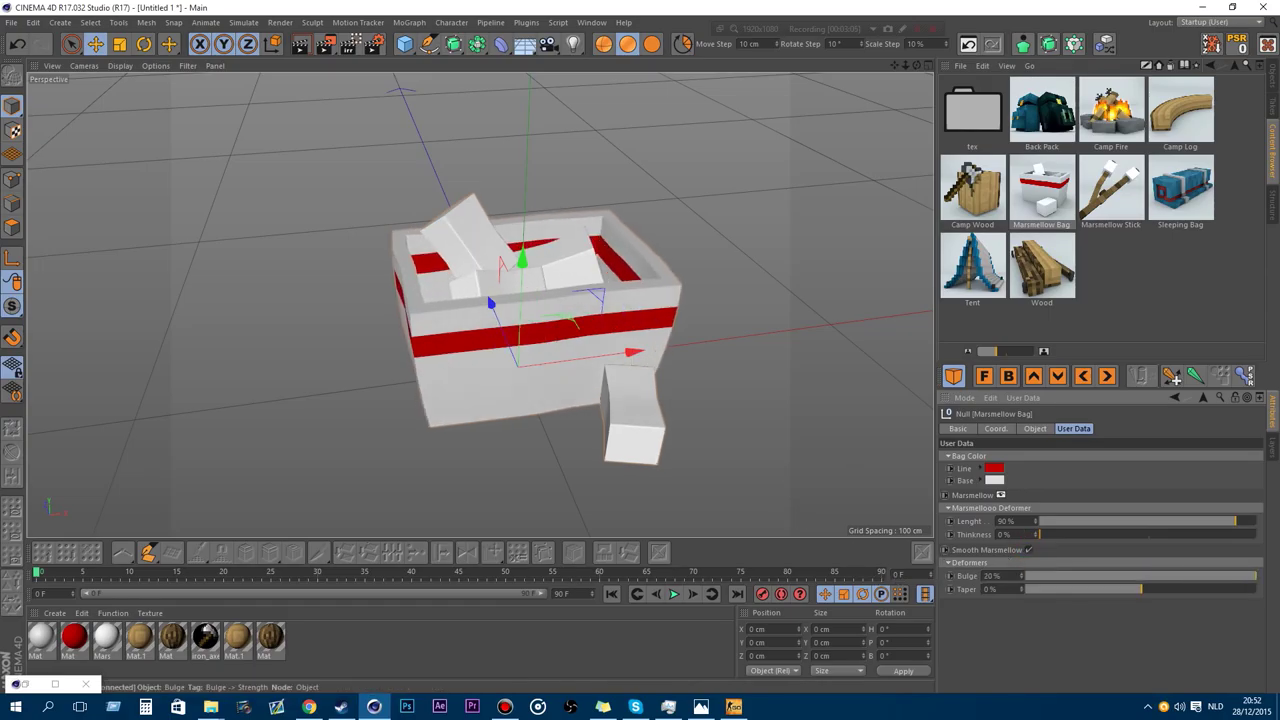
left_click_drag(1125, 578, 1277, 591)
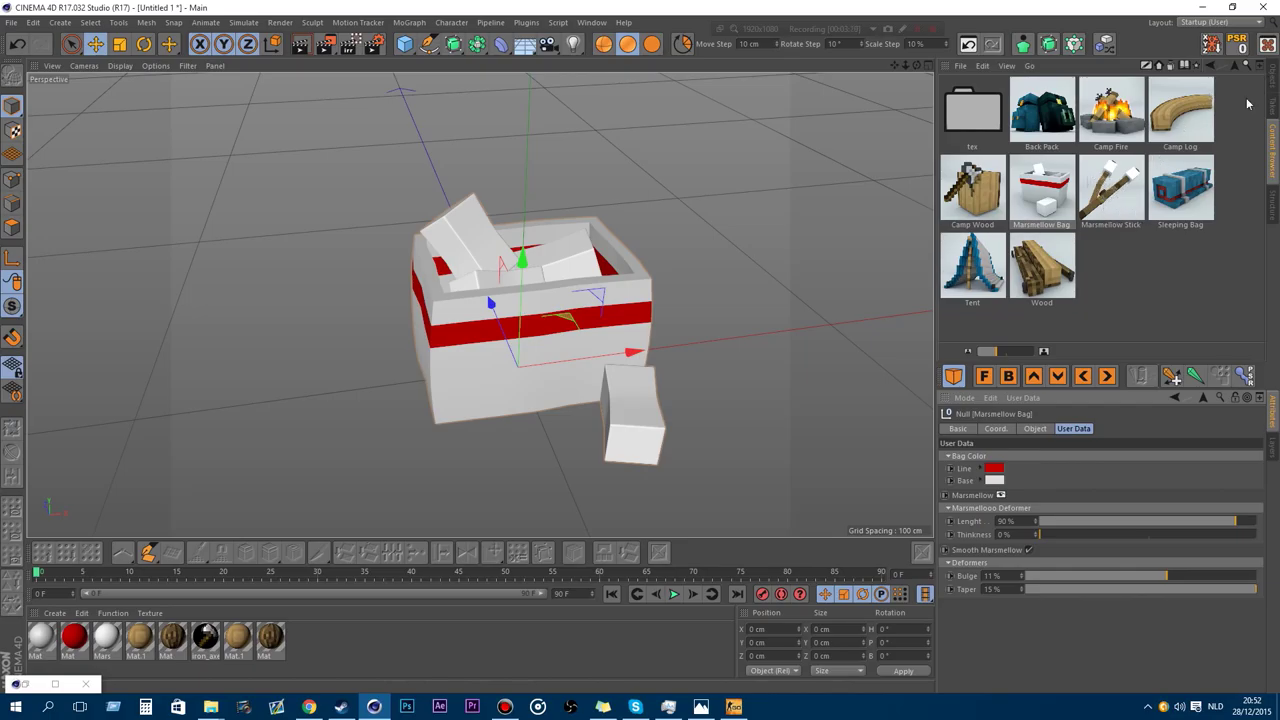
Load the Sleeping Bag model from the library and delete the Marsmellow Bag from the scene.
double_click(1178, 187)
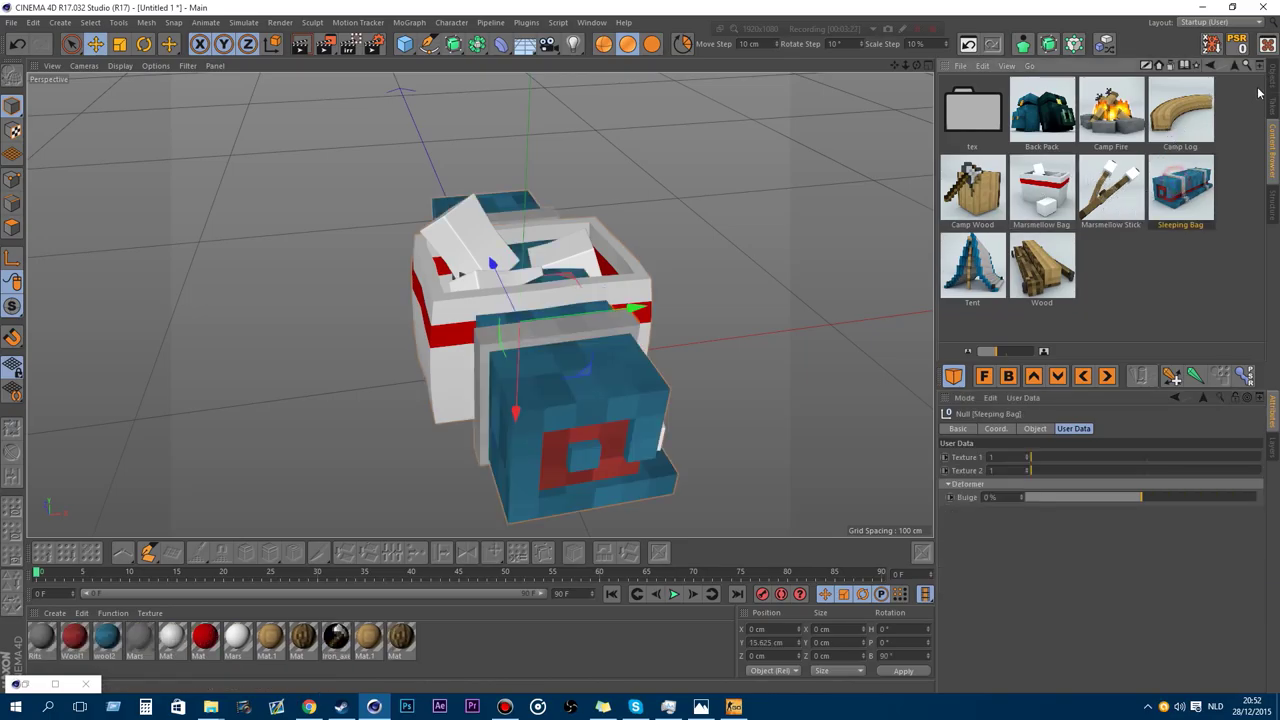
left_click(1274, 79)
left_click(985, 95)
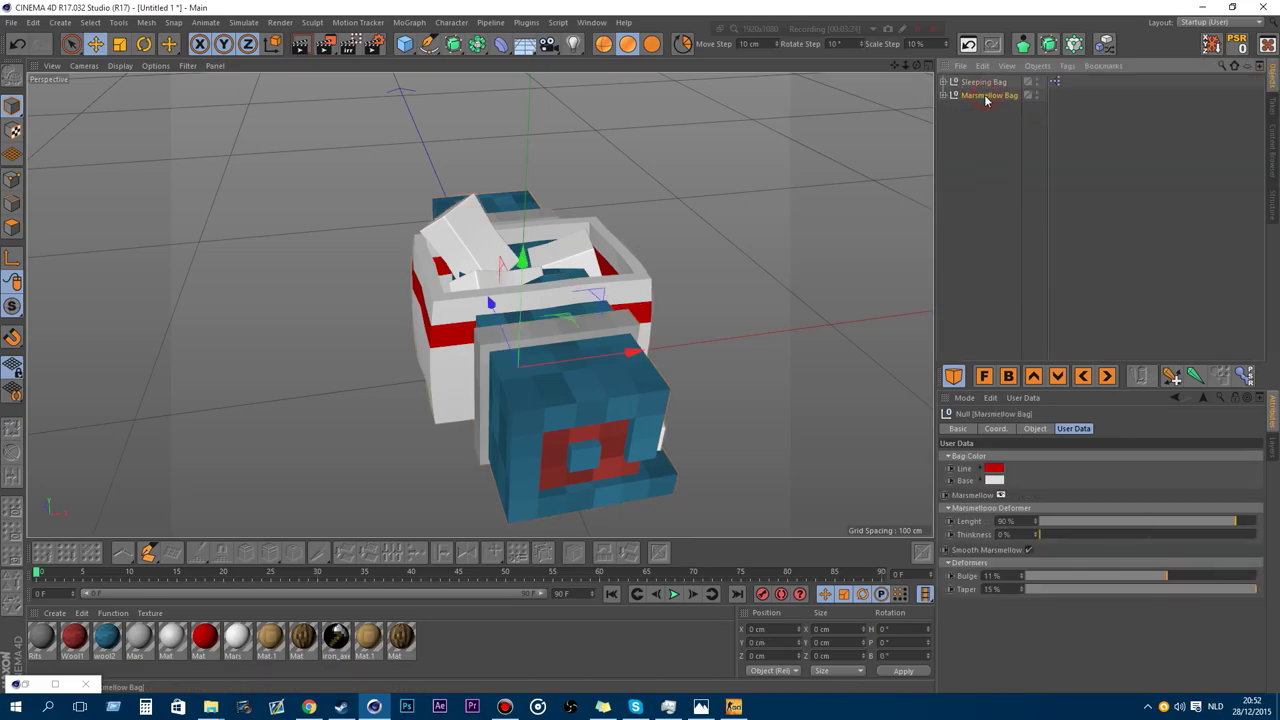
key("Delete")
Try the Sleeping Bag's Texture 1 setting, set its Bulge to -10 %, and view the deformation from the side.
left_click(968, 81)
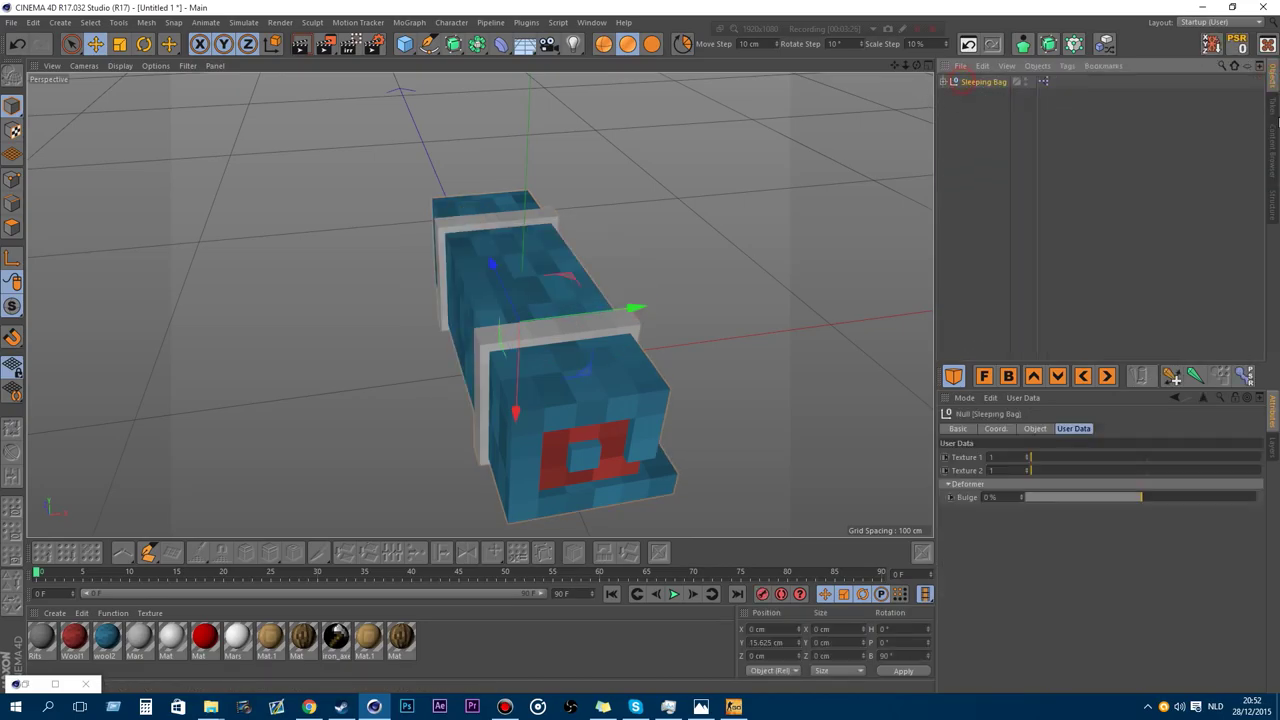
left_click(1270, 140)
left_click_drag(906, 66, 480, 305)
scroll(364, 307, "up", 2)
scroll(483, 359, "up", 1)
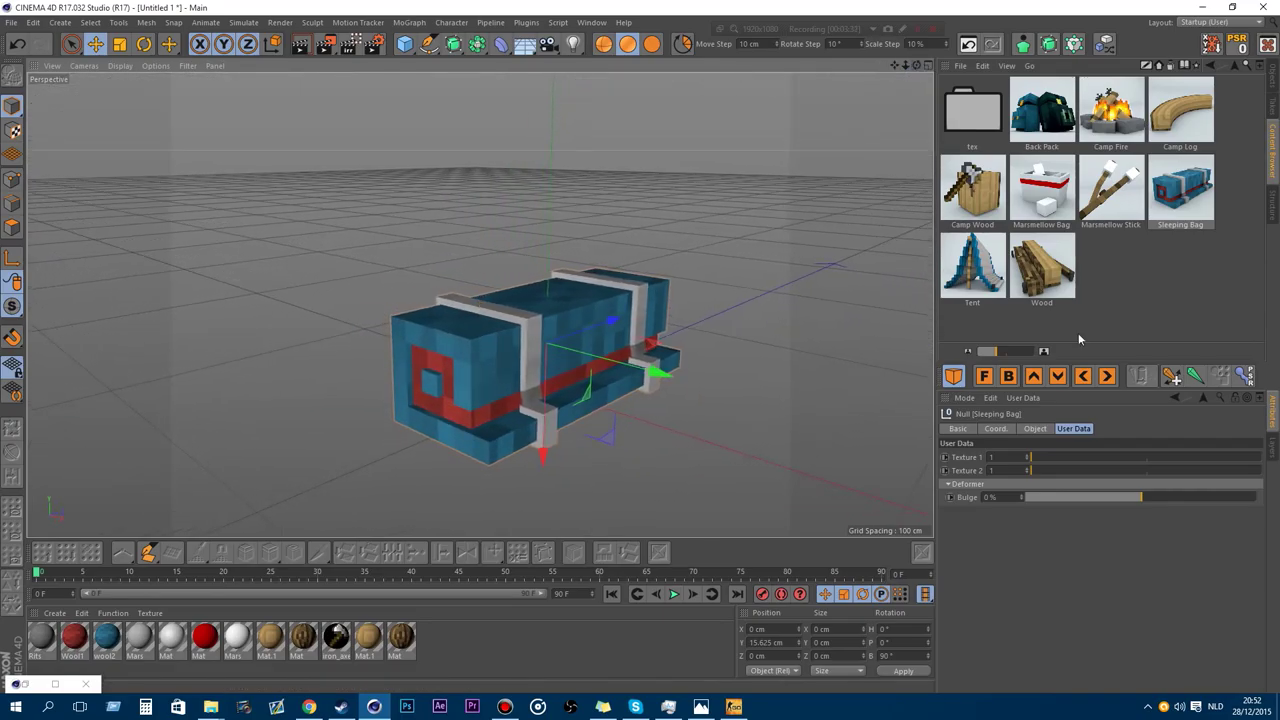
left_click_drag(1040, 461, 946, 471)
left_click_drag(1130, 498, 1022, 497)
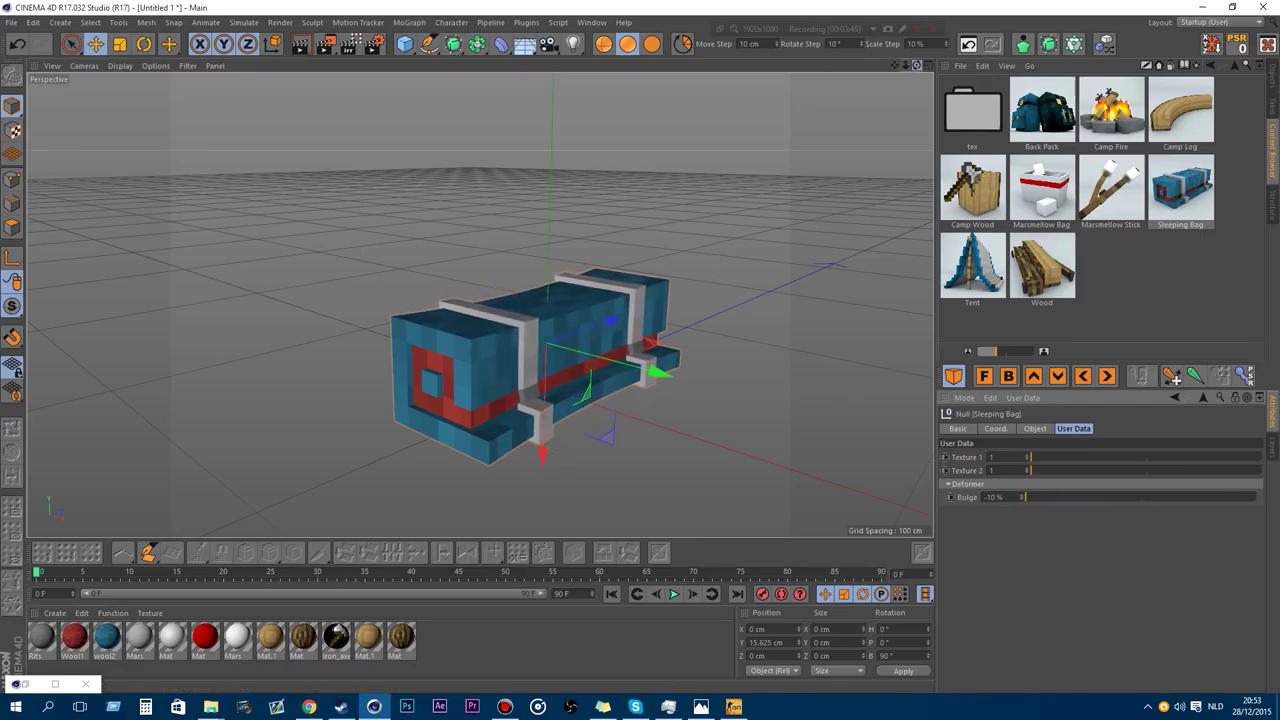
left_click_drag(917, 65, 825, 58)
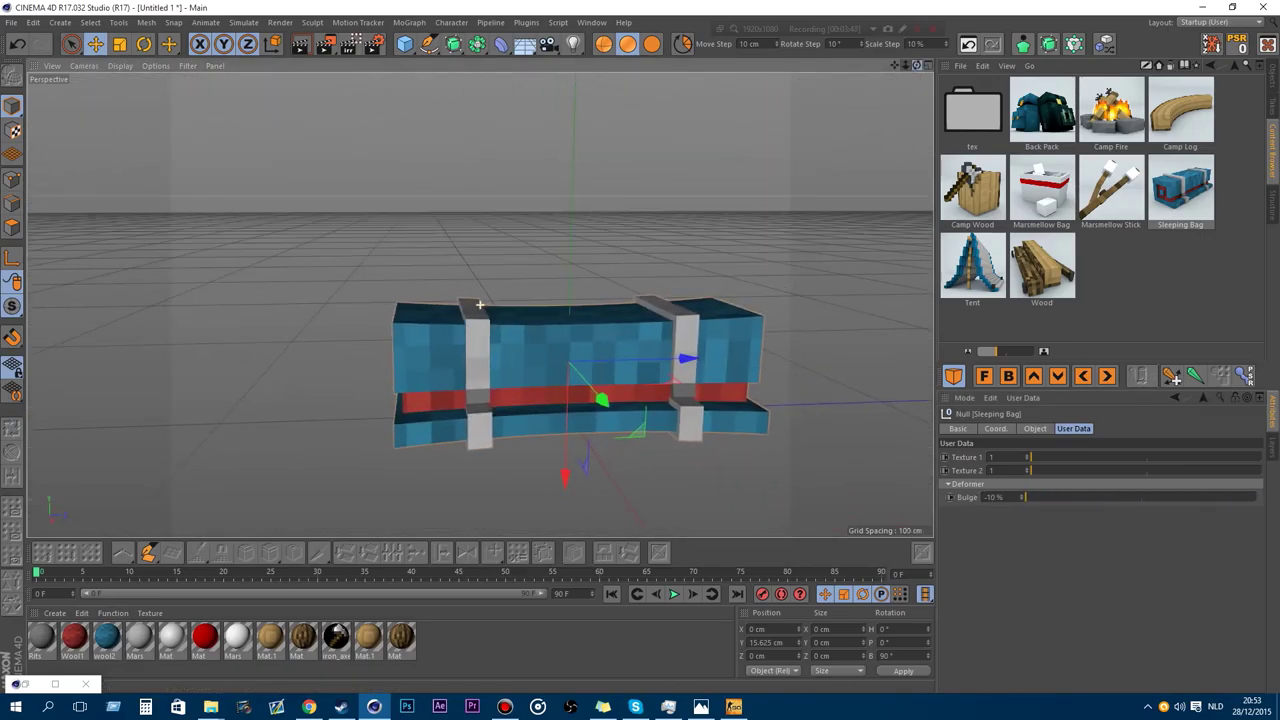
left_click_drag(480, 304, 492, 300, "alt")
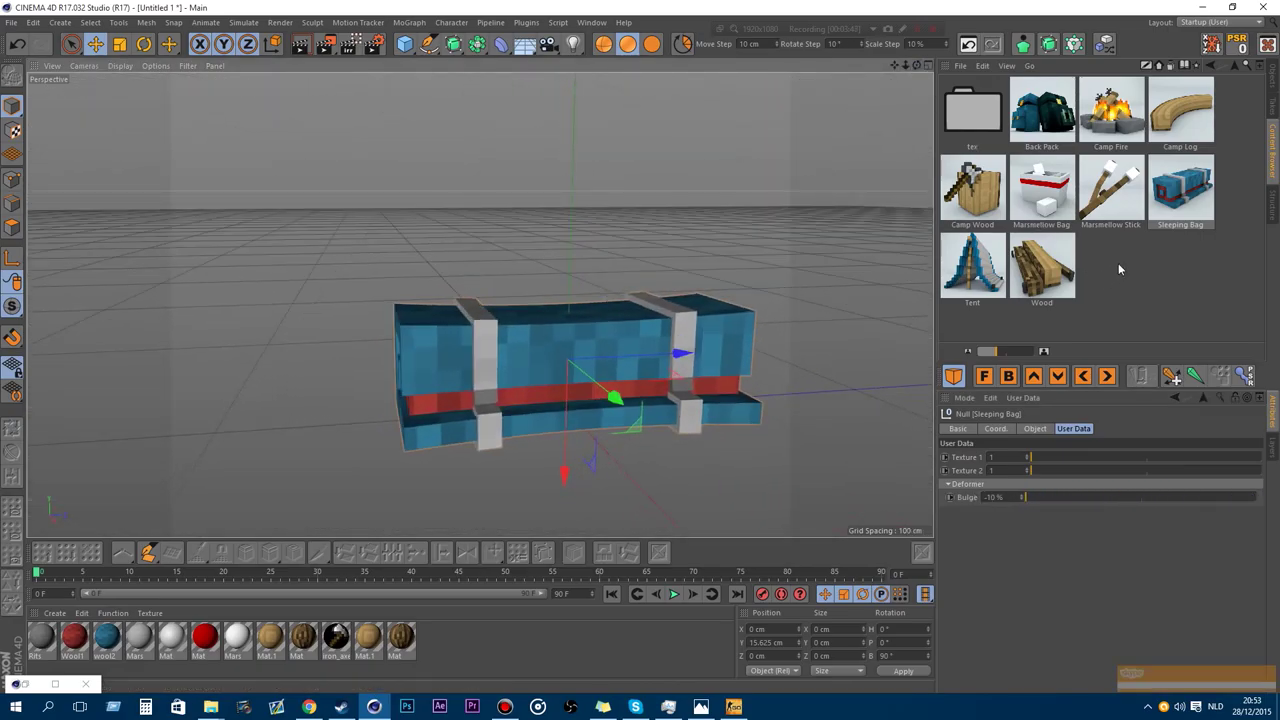
Load the Wood model from the library and delete the Sleeping Bag from the scene.
double_click(1068, 272)
left_click(1274, 78)
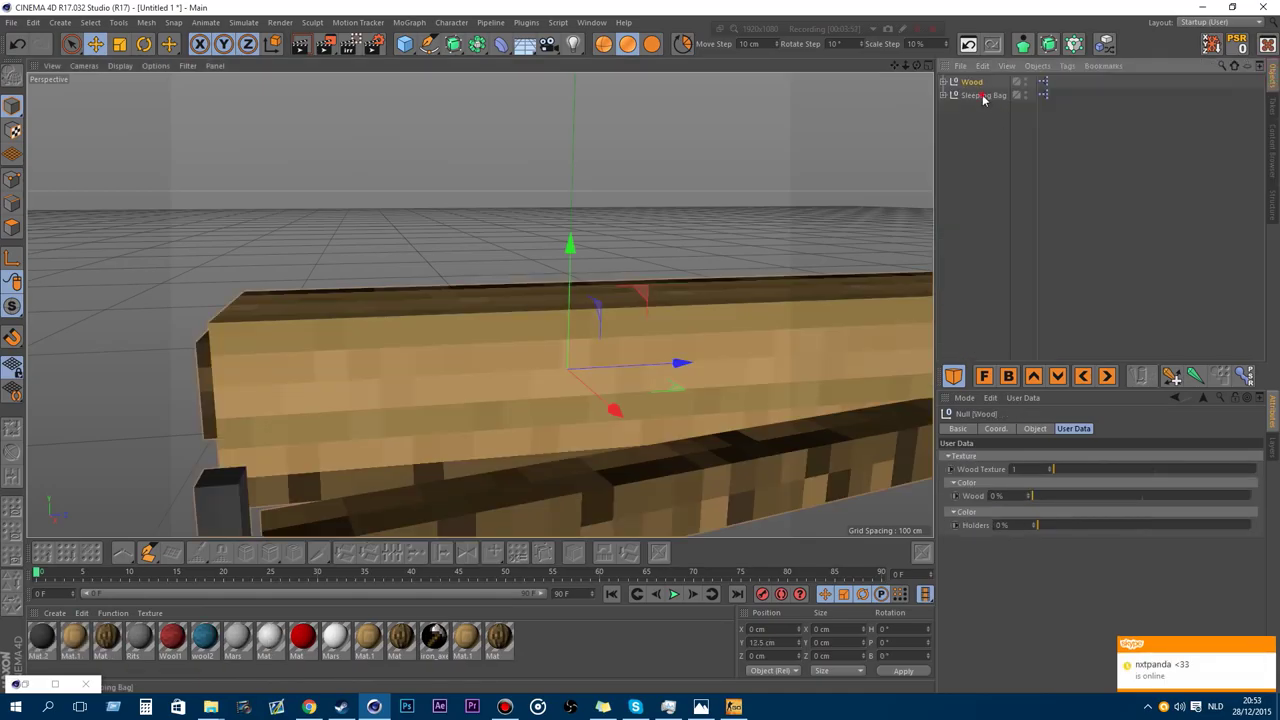
left_click_drag(905, 65, 750, 105)
left_click(971, 82)
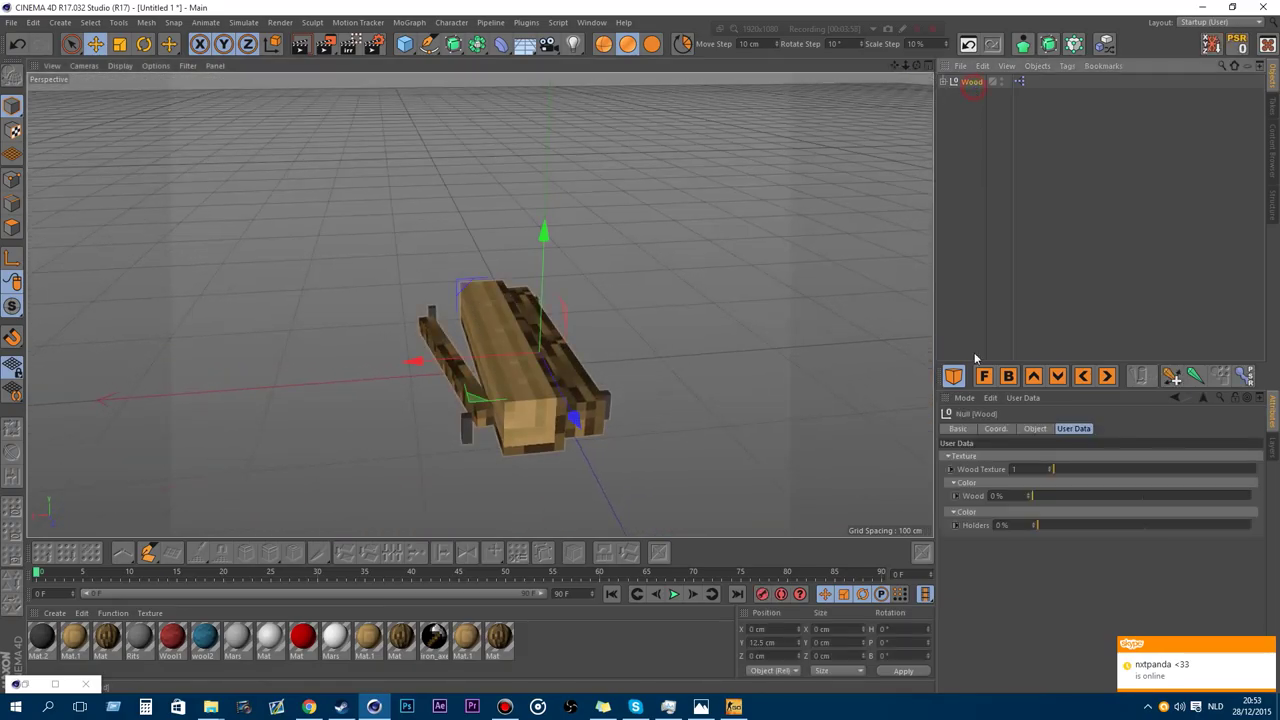
Try the Wood model's Wood Texture setting and remove all unused materials from the scene.
left_click_drag(1067, 468, 966, 499)
scroll(430, 409, "up", 6)
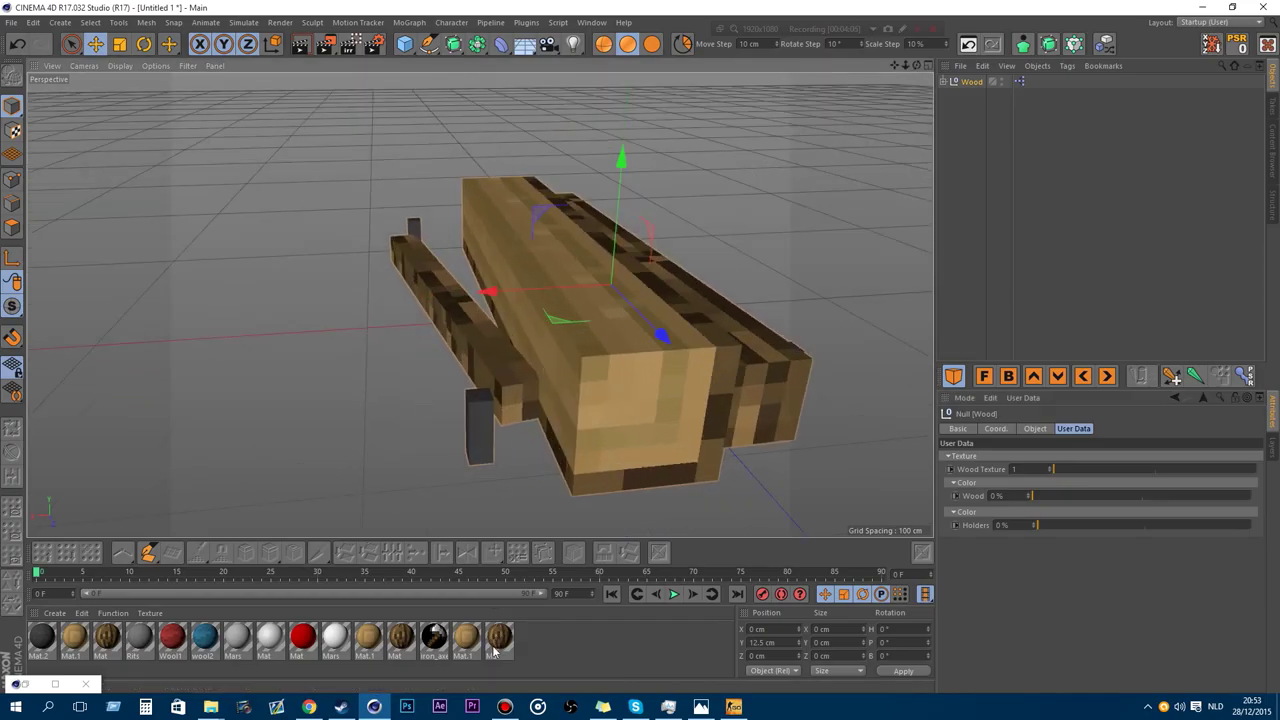
right_click(493, 651)
left_click(530, 668)
left_click(968, 82)
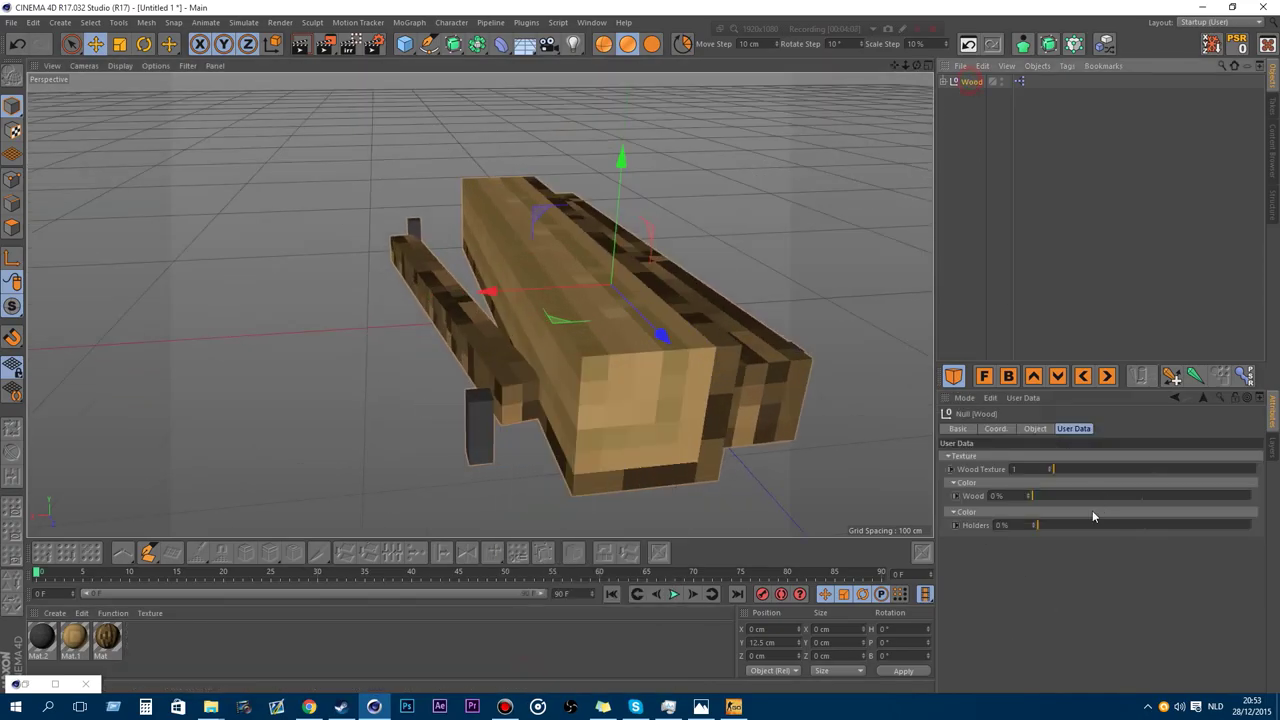
Raise the Wood model's Holders color value and check the filter shader settings of the Mat.2 material.
left_click_drag(1063, 533, 1248, 535)
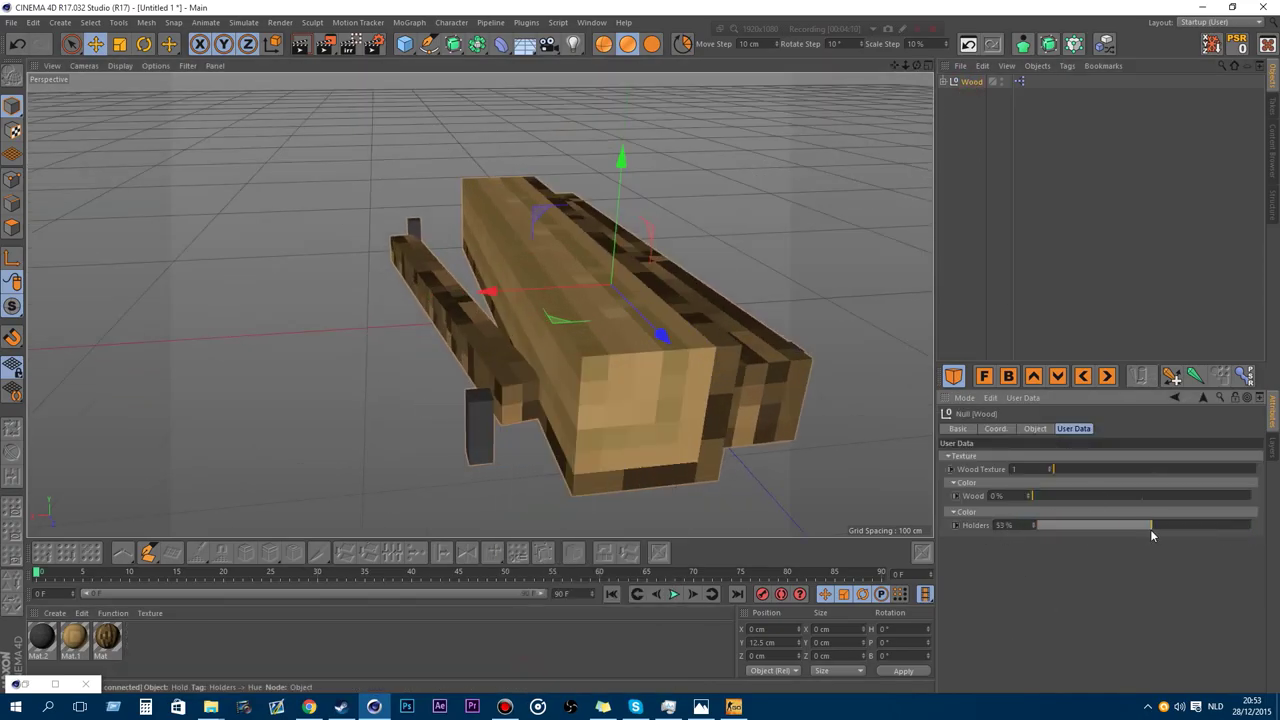
double_click(42, 637)
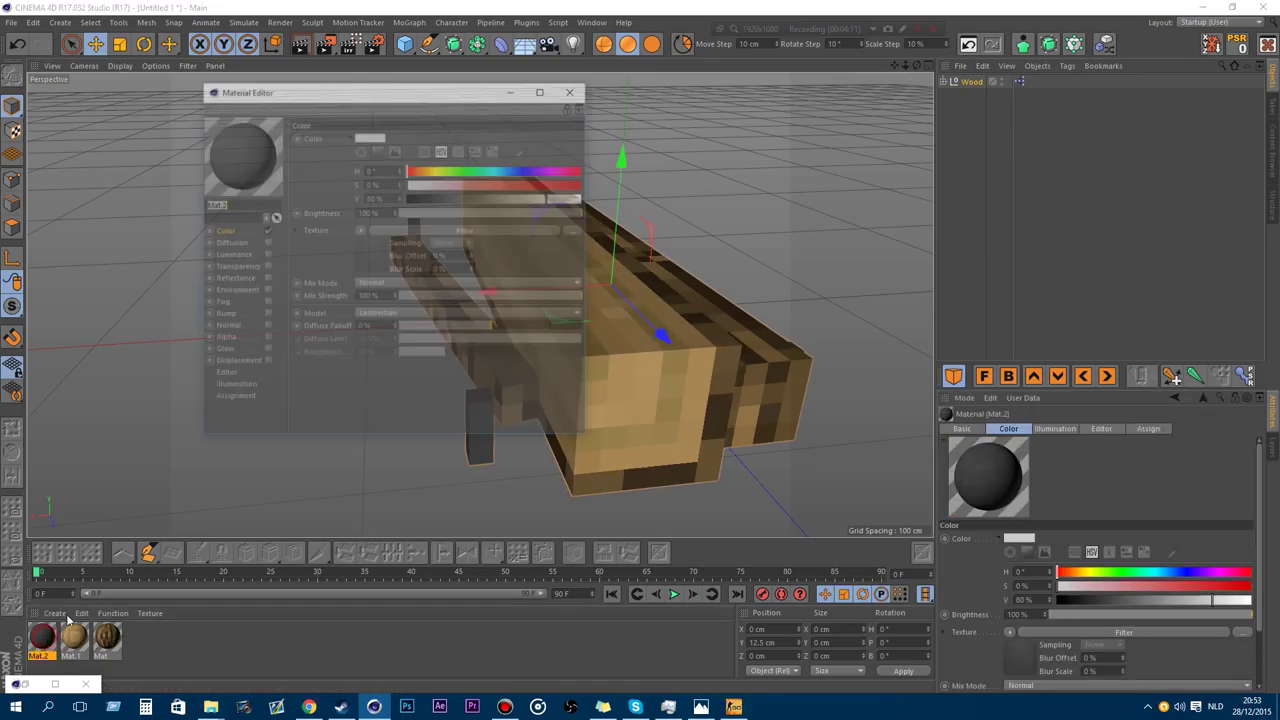
left_click(297, 231)
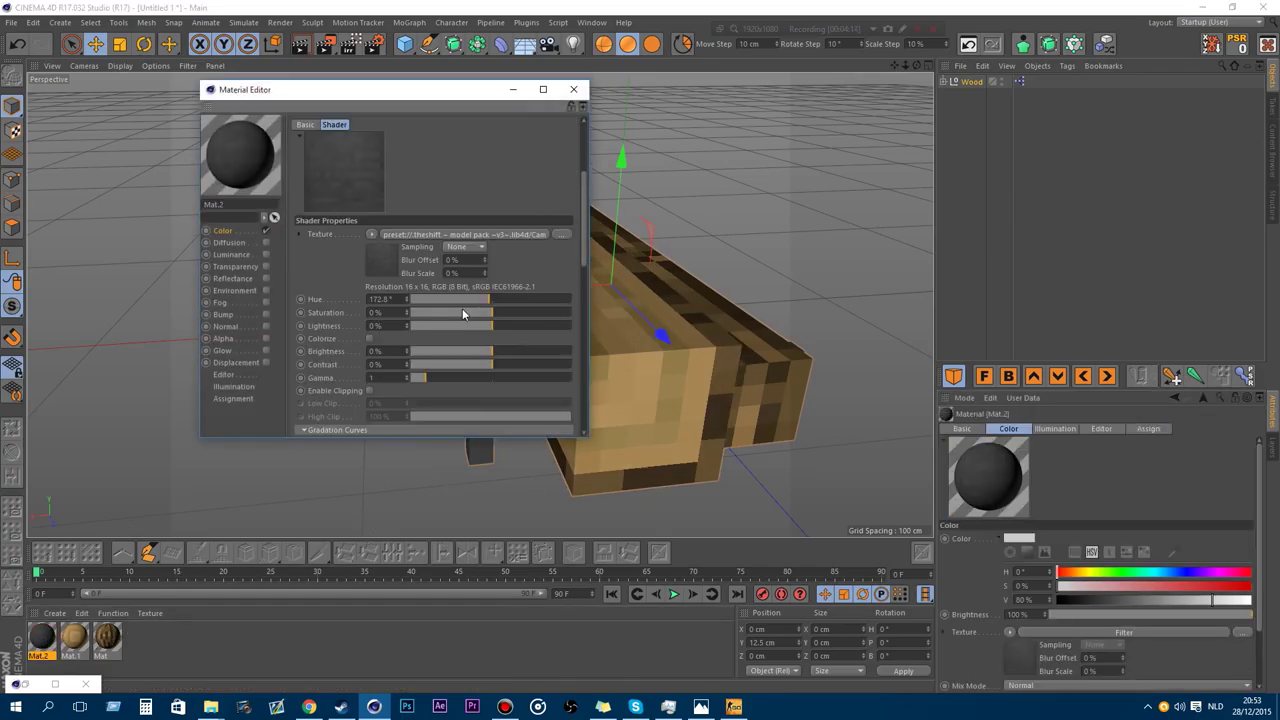
left_click(573, 91)
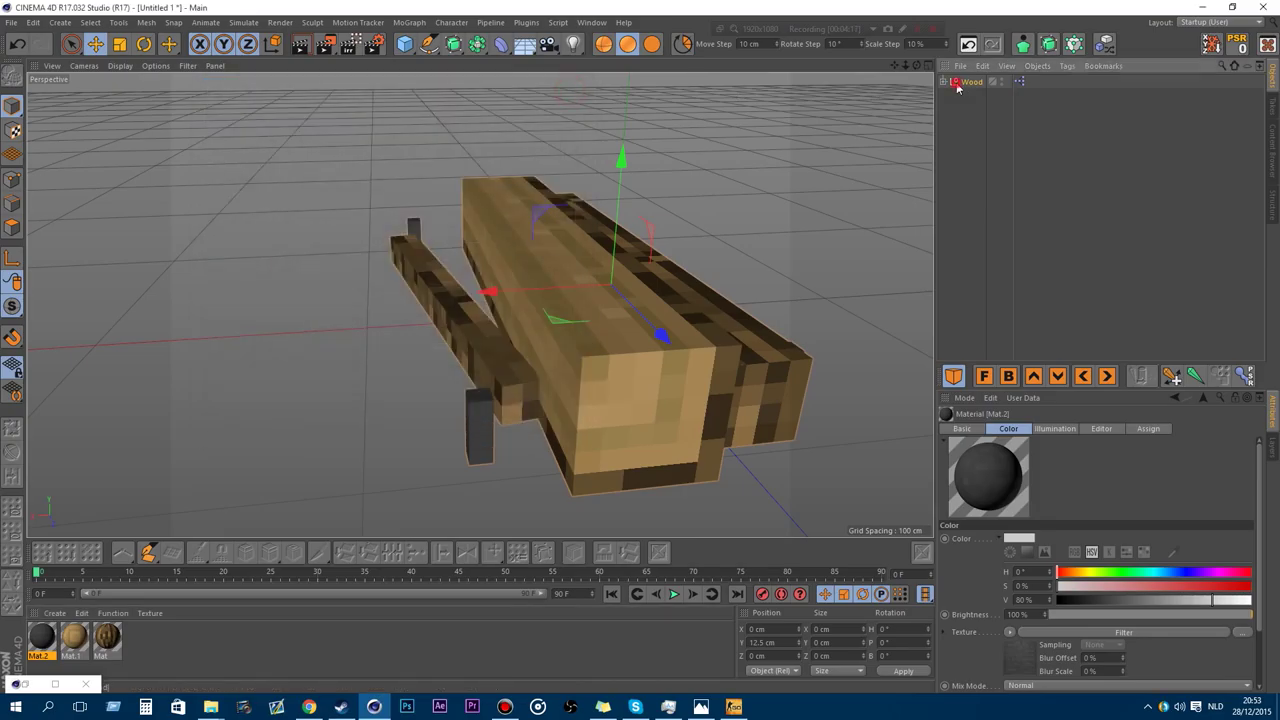
Delete the Wood model and load the Cake model from the library's food models.
left_click(959, 85)
left_click_drag(1007, 126, 922, 30)
key("Delete")
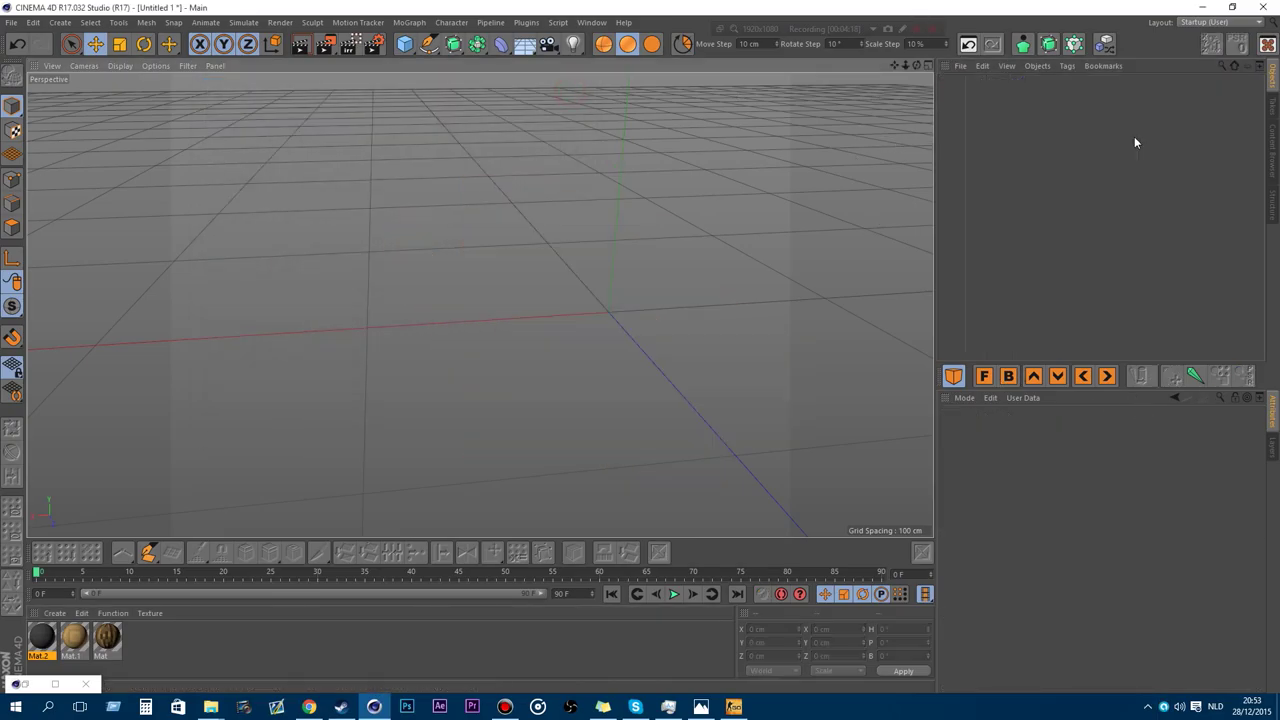
left_click(1273, 143)
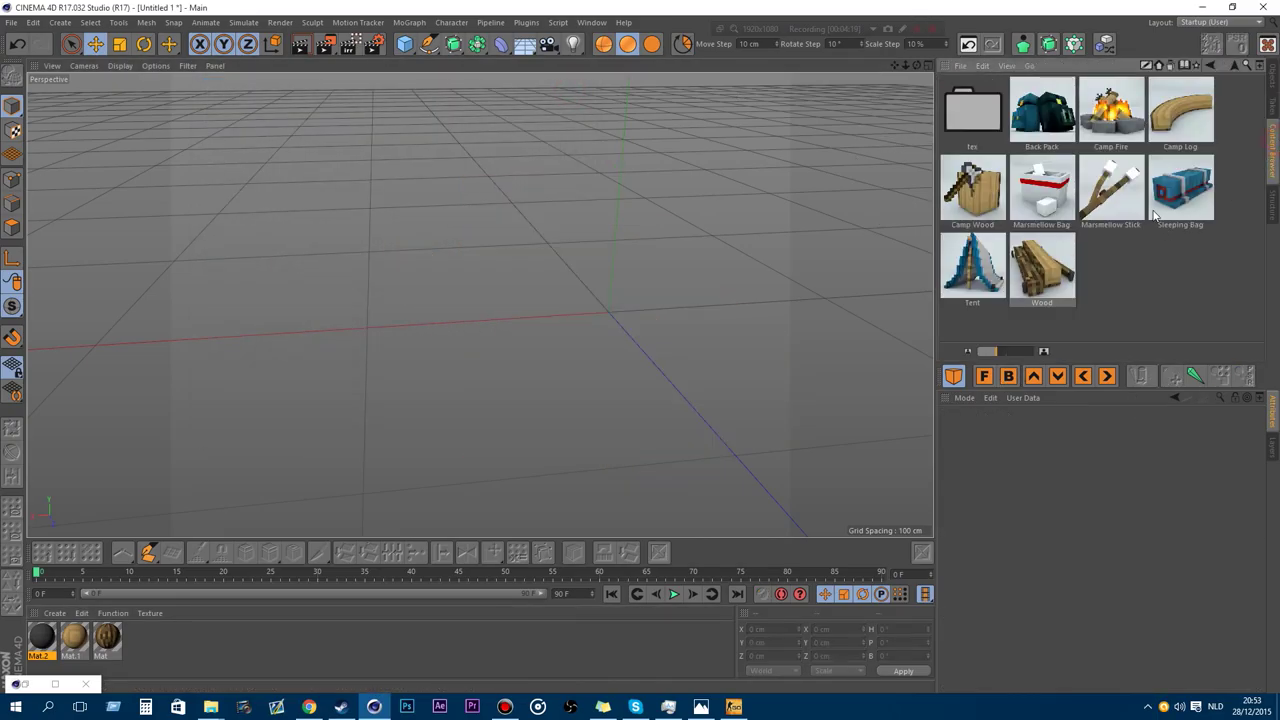
left_click(1236, 65)
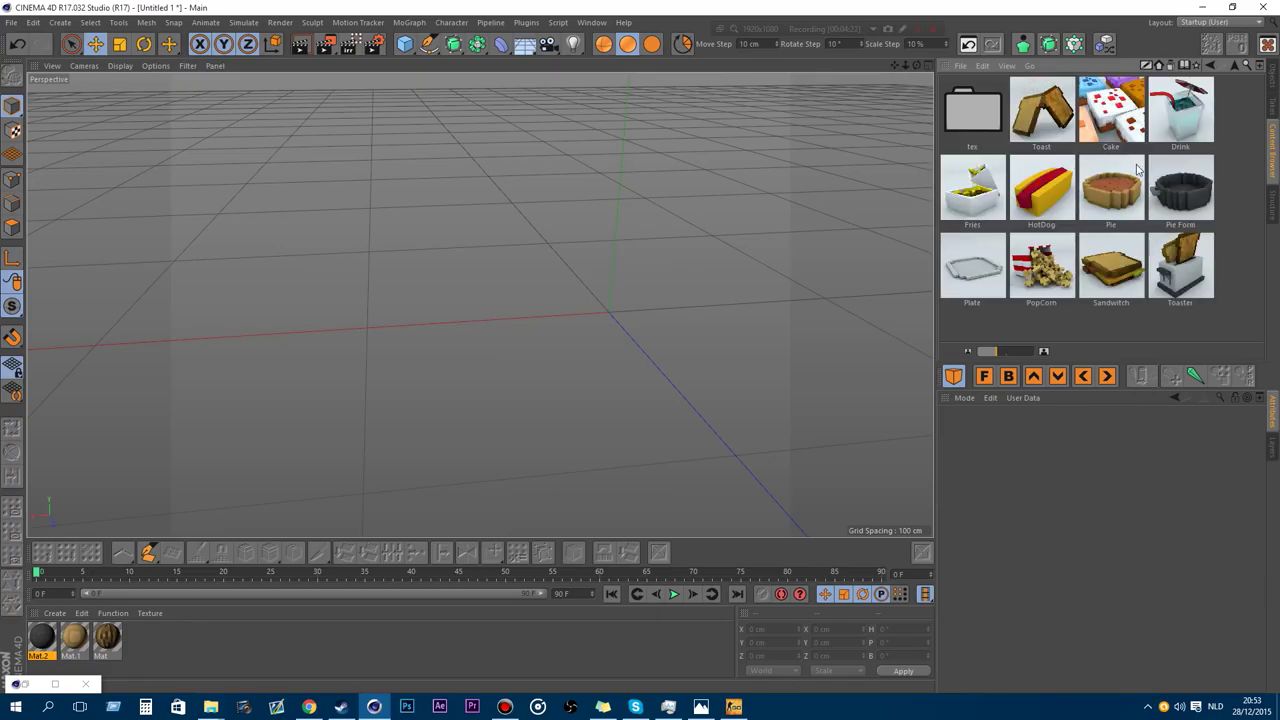
double_click(1110, 108)
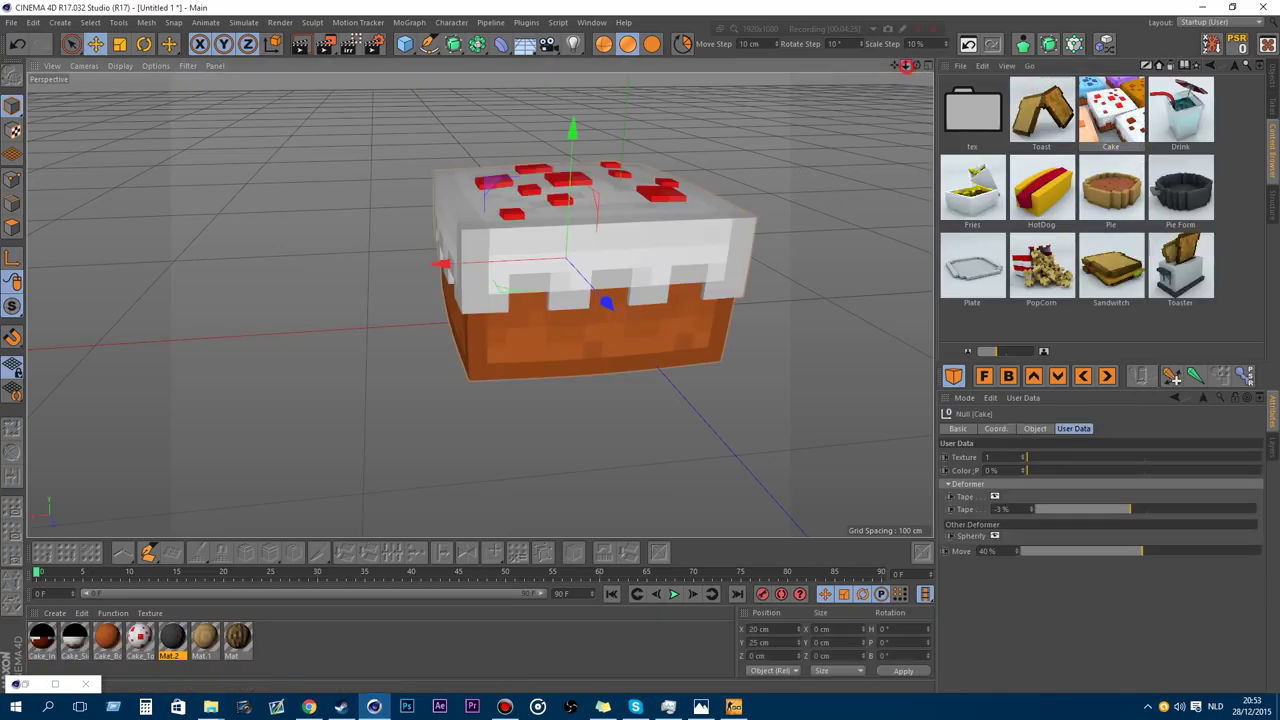
Frame the cake in the perspective view and set its Texture to 3.
left_click_drag(897, 66, 895, 128)
scroll(381, 374, "up", 3)
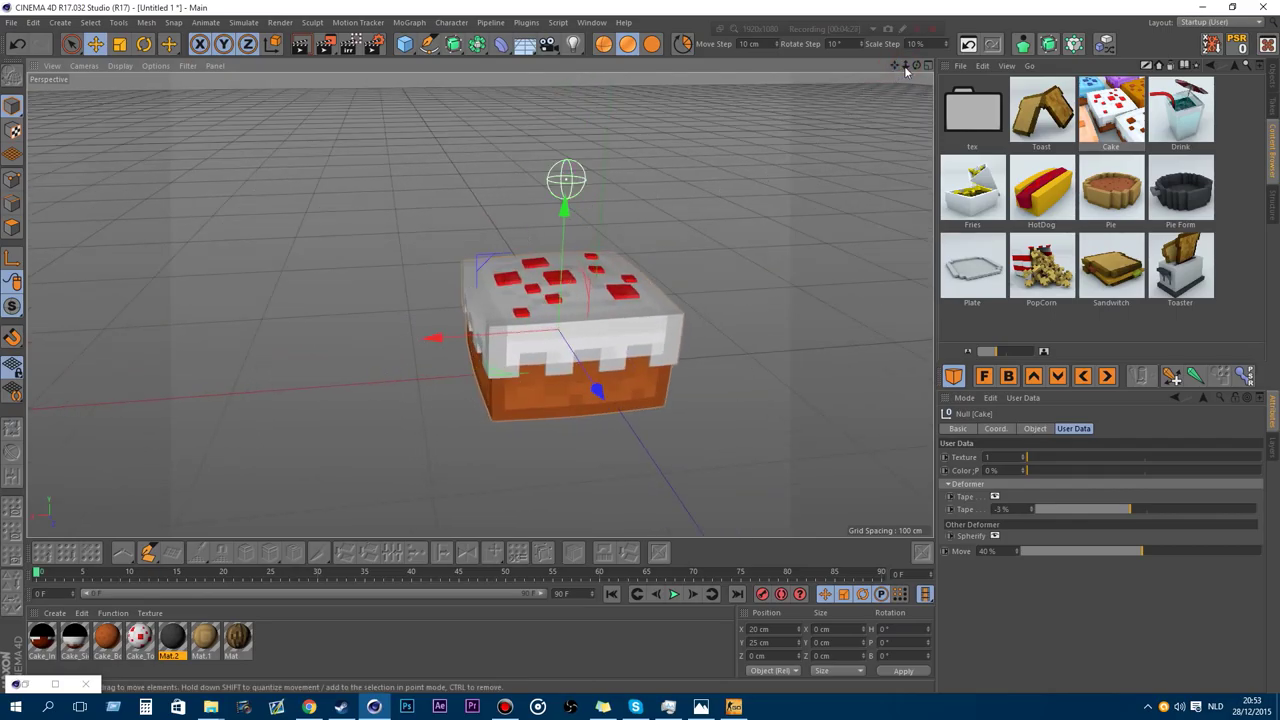
mouse_move(896, 66)
left_mouse_down()
mouse_move(821, 104)
mouse_move(1005, 68)
mouse_move(1012, 38)
mouse_move(918, 68)
left_mouse_up()
scroll(519, 279, "up", 2)
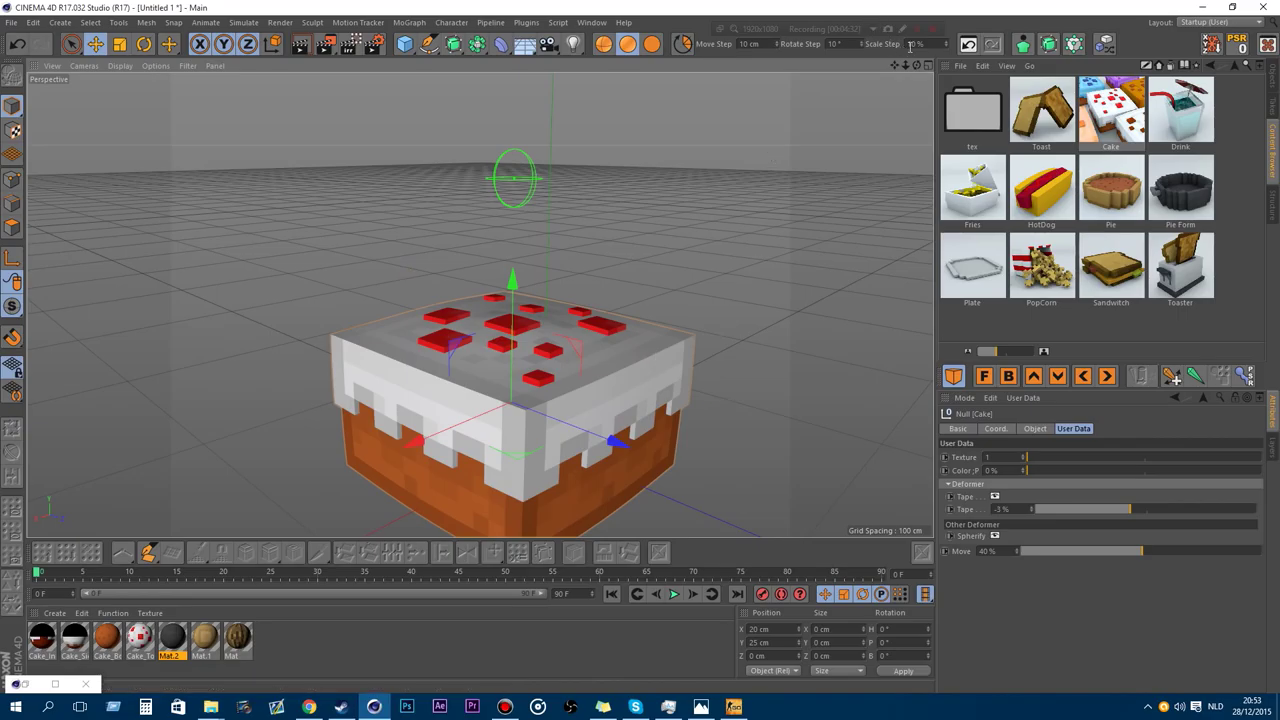
mouse_move(906, 66)
left_mouse_down()
mouse_move(840, 68)
mouse_move(891, 72)
left_mouse_up()
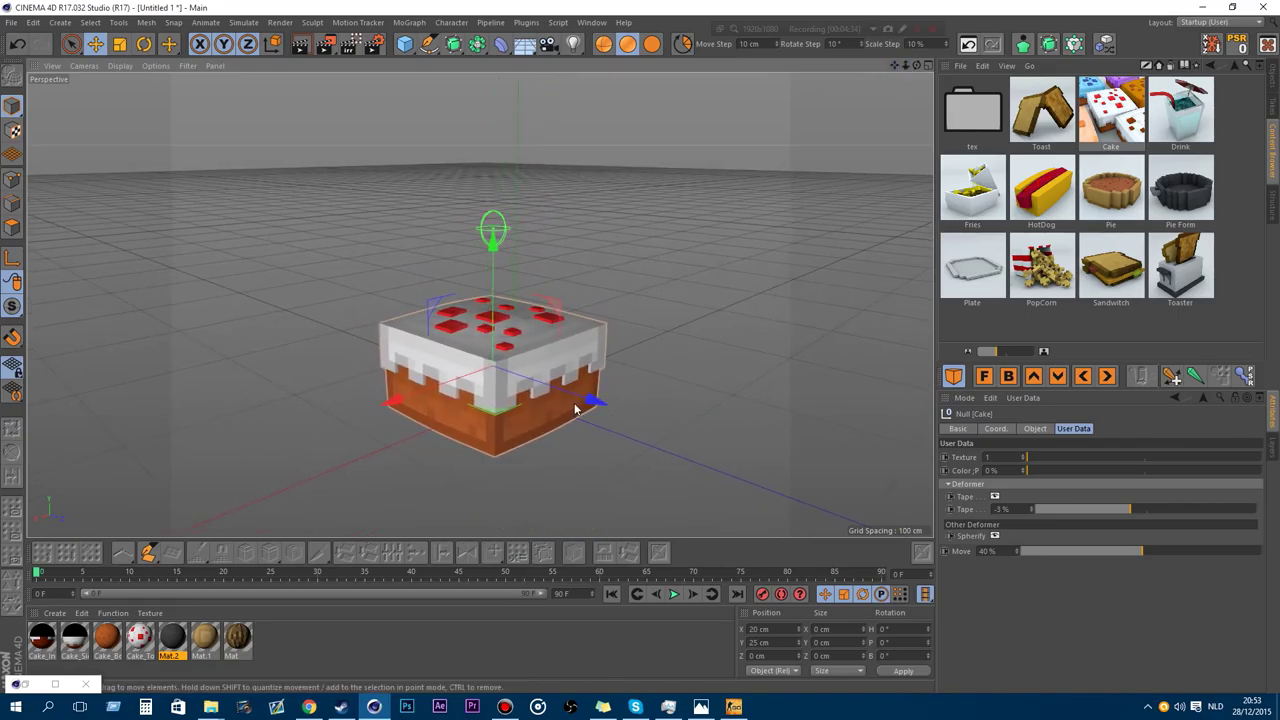
scroll(574, 408, "up", 1)
left_click_drag(1025, 460, 1083, 460)
Move the round Controller above the cake sideways to skew the cake's upper part.
left_click(473, 202)
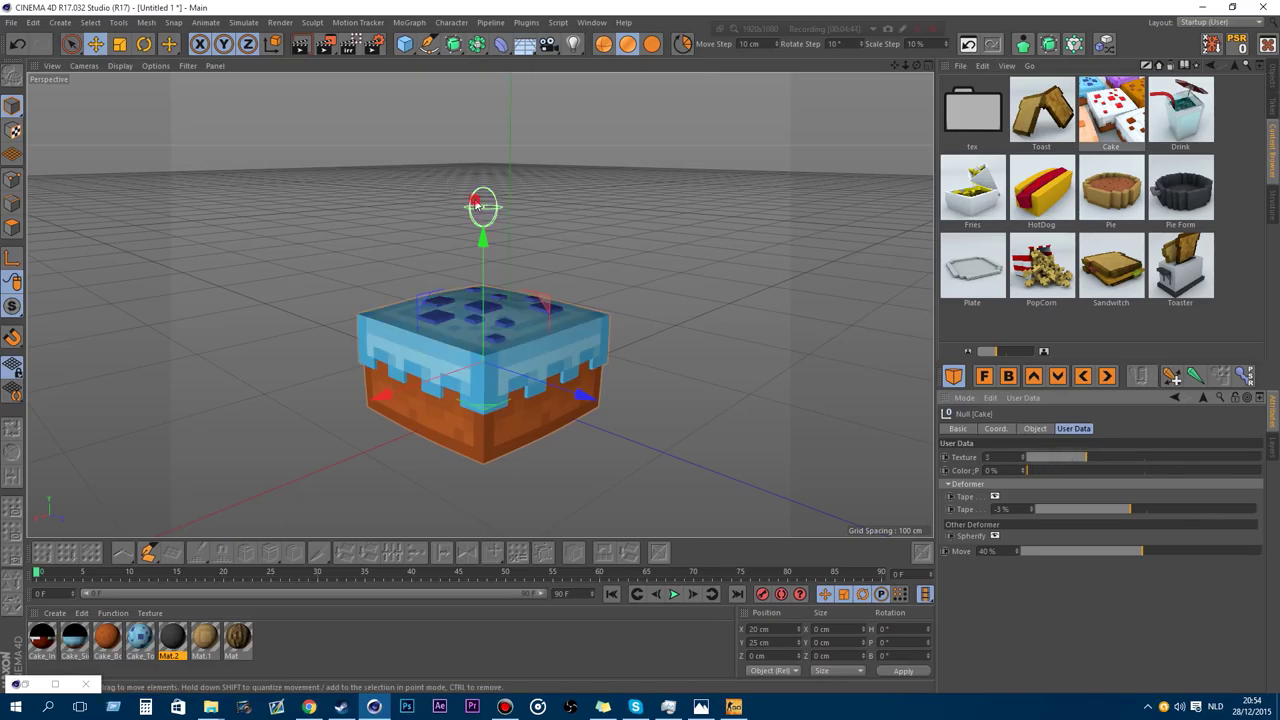
left_click_drag(532, 147, 650, 140)
left_click(1271, 80)
Set the Cake's Tape strength to 3 %, toggle Spherify, leaving it off, and raise the Move value.
left_click(970, 81)
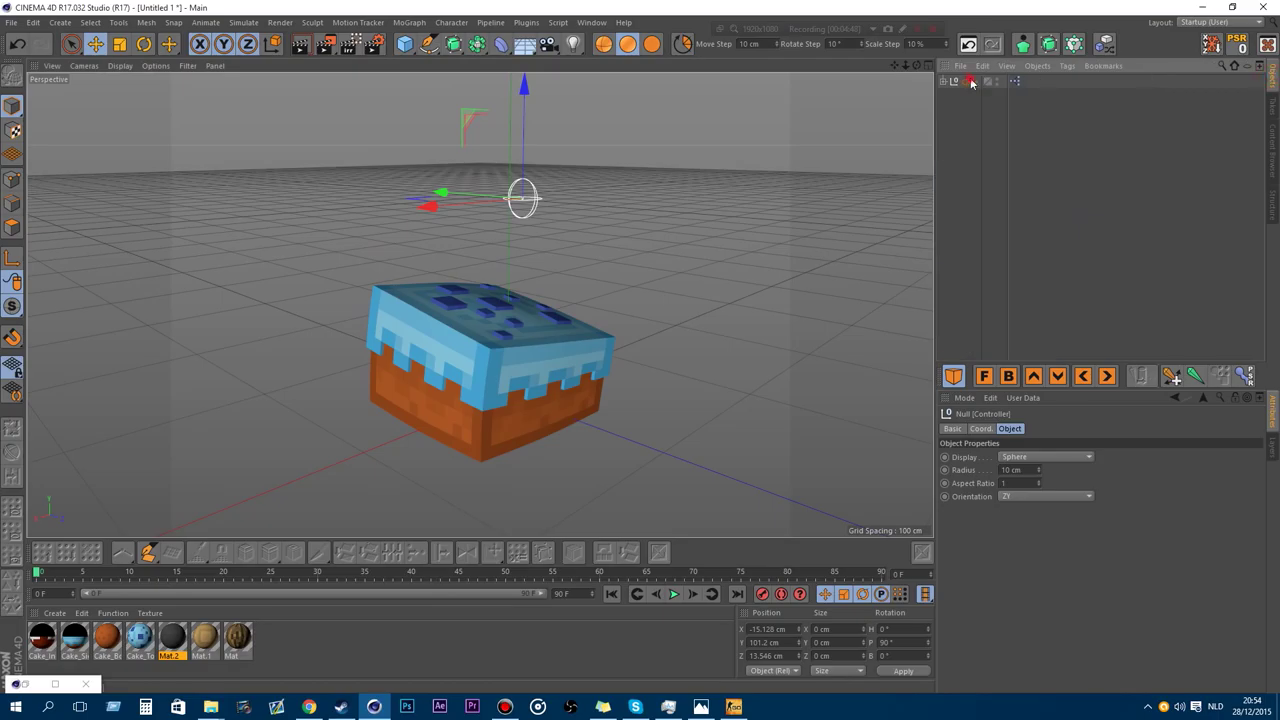
left_click_drag(1117, 510, 1163, 514)
left_click(996, 536)
left_click(995, 537)
left_click(995, 537)
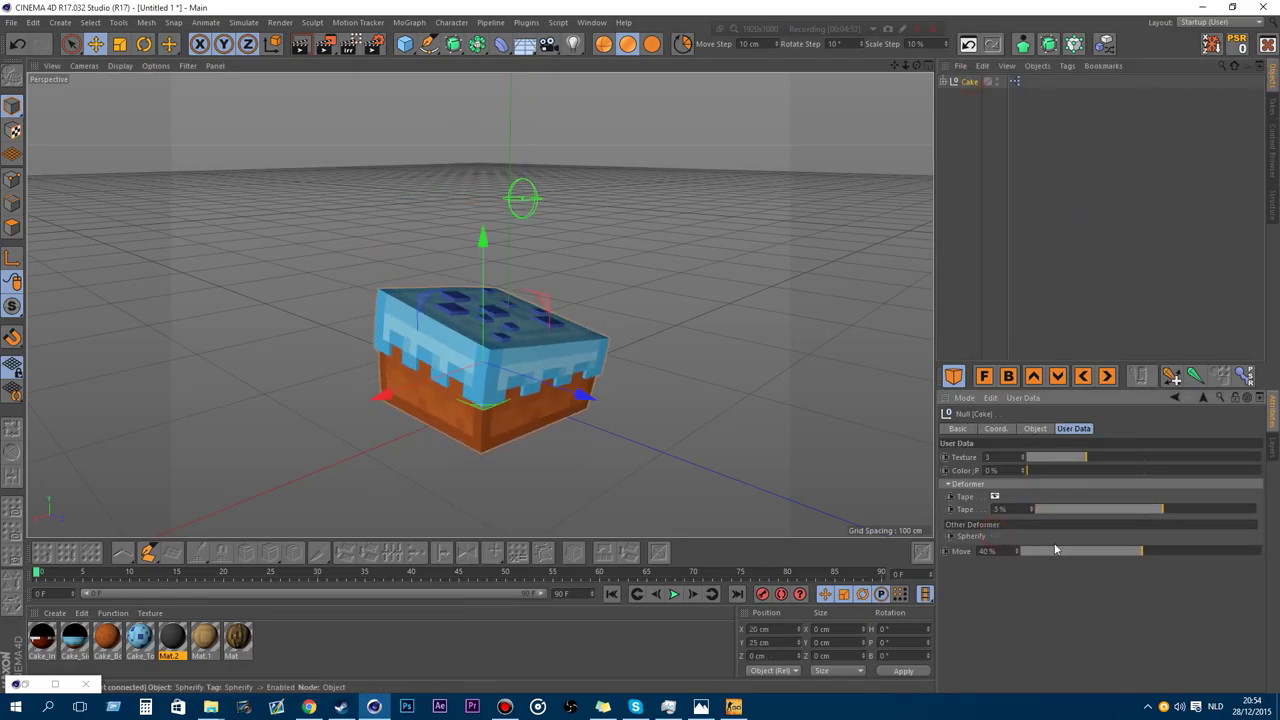
left_click_drag(1097, 553, 1276, 556)
Delete the Cake, load the Fries model from the library, and zoom in on it.
left_click_drag(1026, 190, 857, 34)
key("Delete")
left_click(1271, 163)
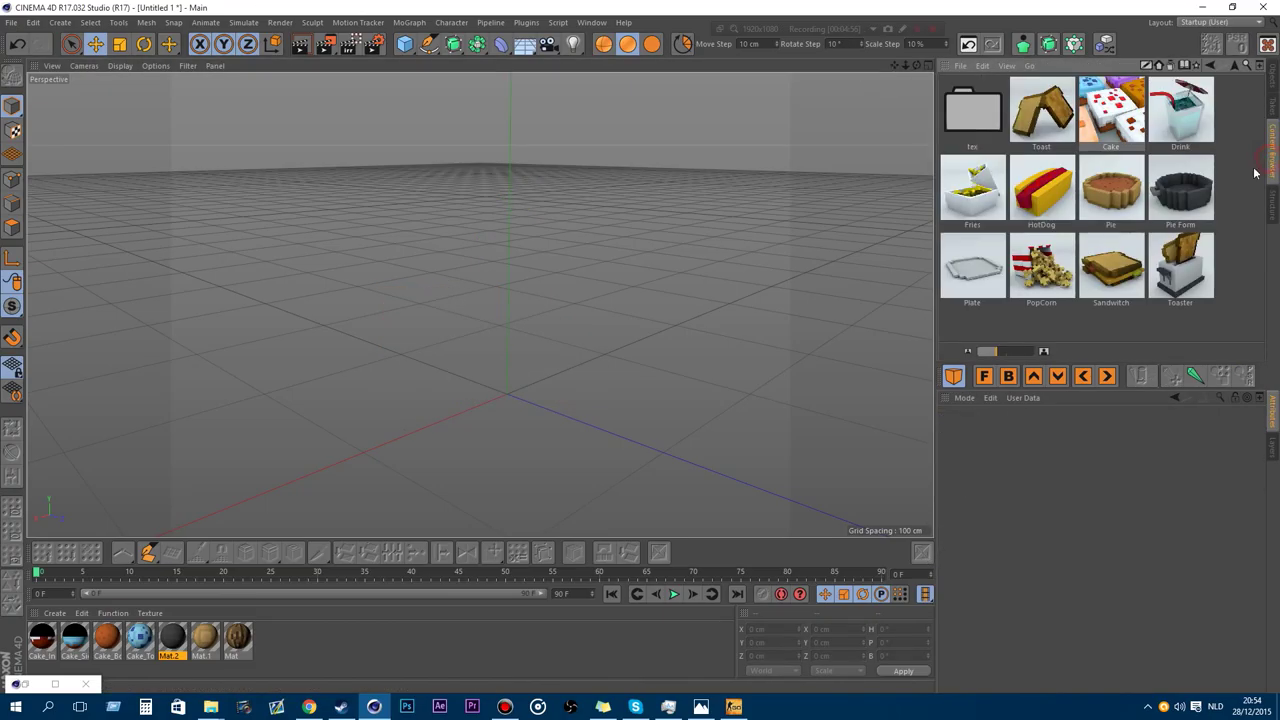
double_click(972, 188)
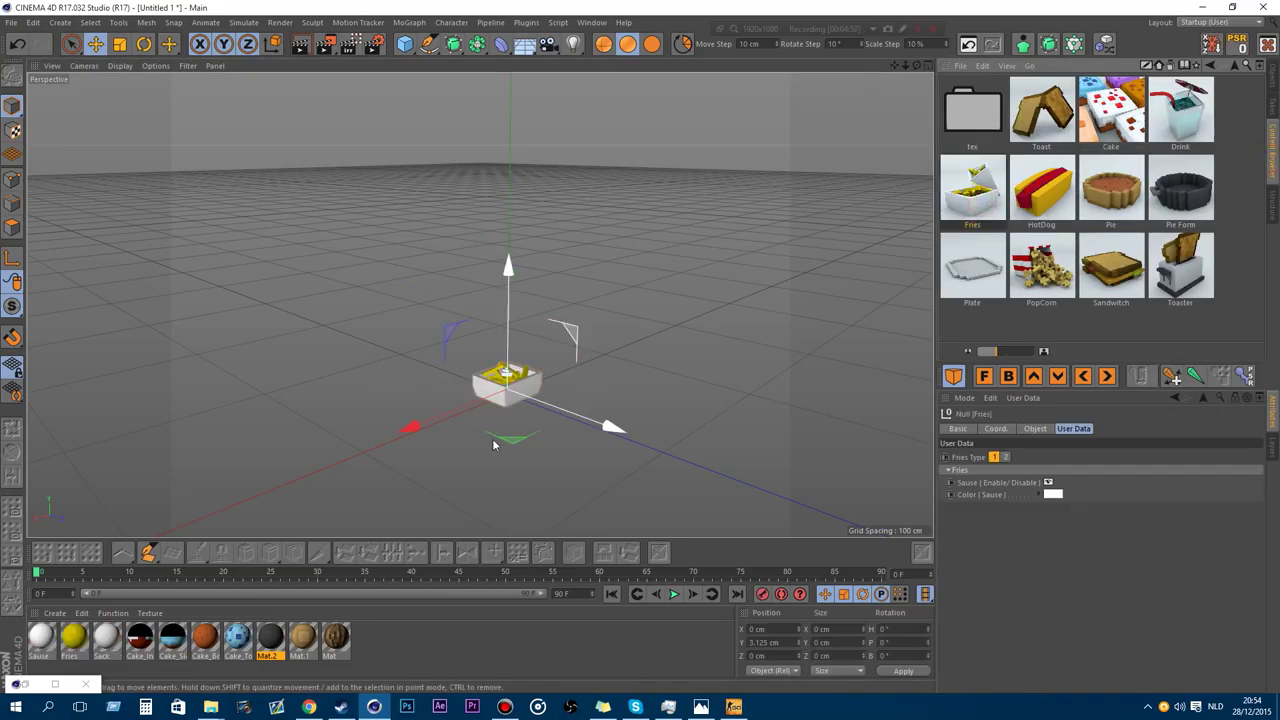
scroll(549, 305, "up", 5)
scroll(549, 305, "up", 2)
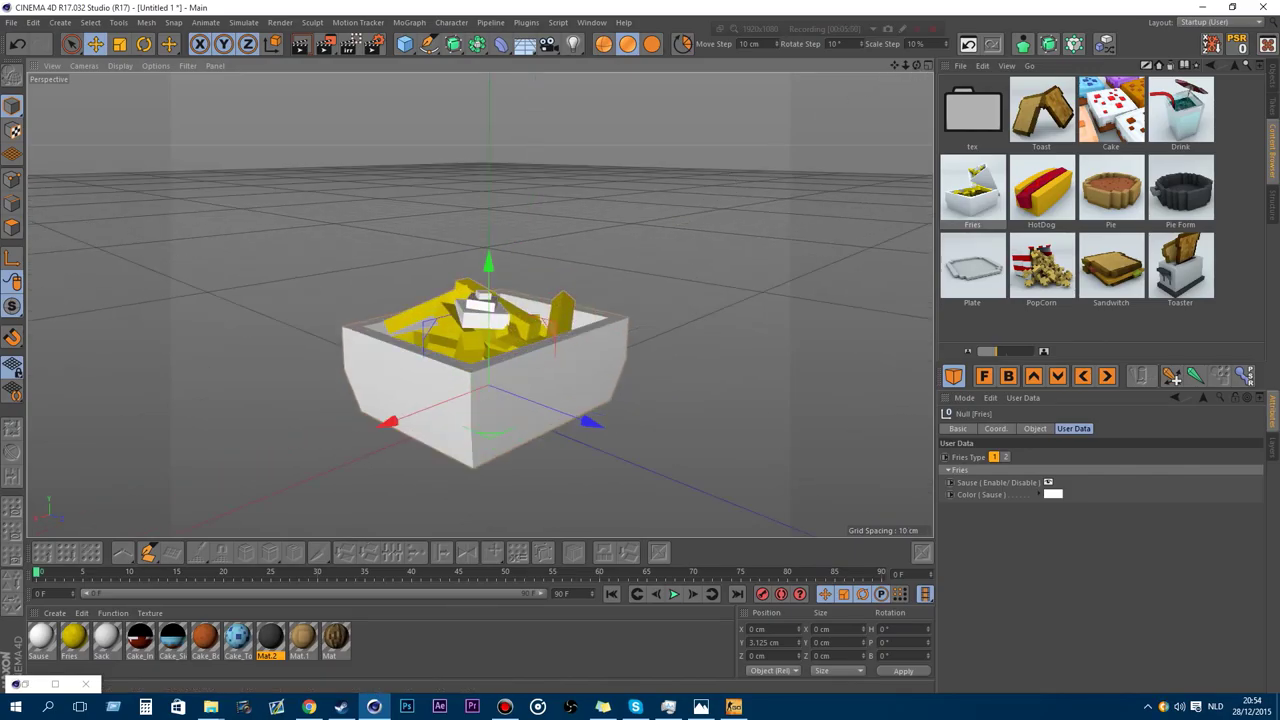
Switch the Fries Type to 2 and back to 1, and toggle the Sause option, leaving it enabled.
mouse_move(917, 65)
left_mouse_down()
mouse_move(1010, 66)
mouse_move(918, 68)
left_mouse_up()
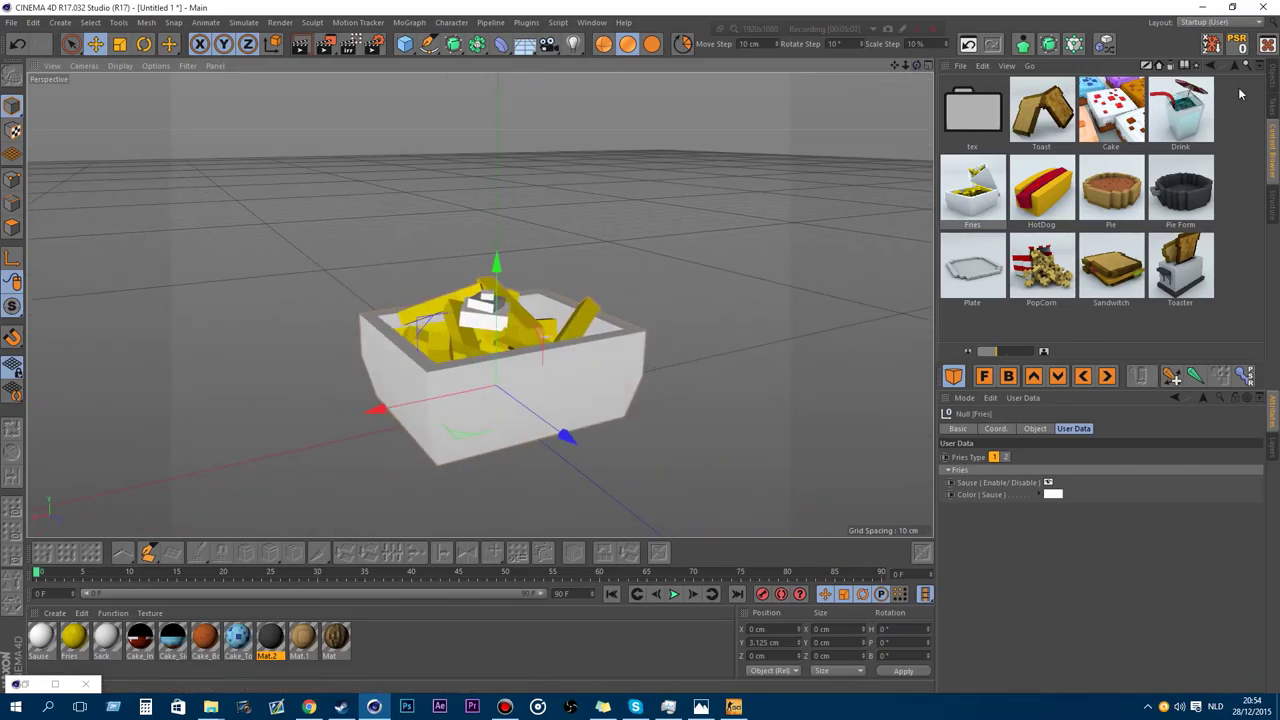
left_click(1276, 85)
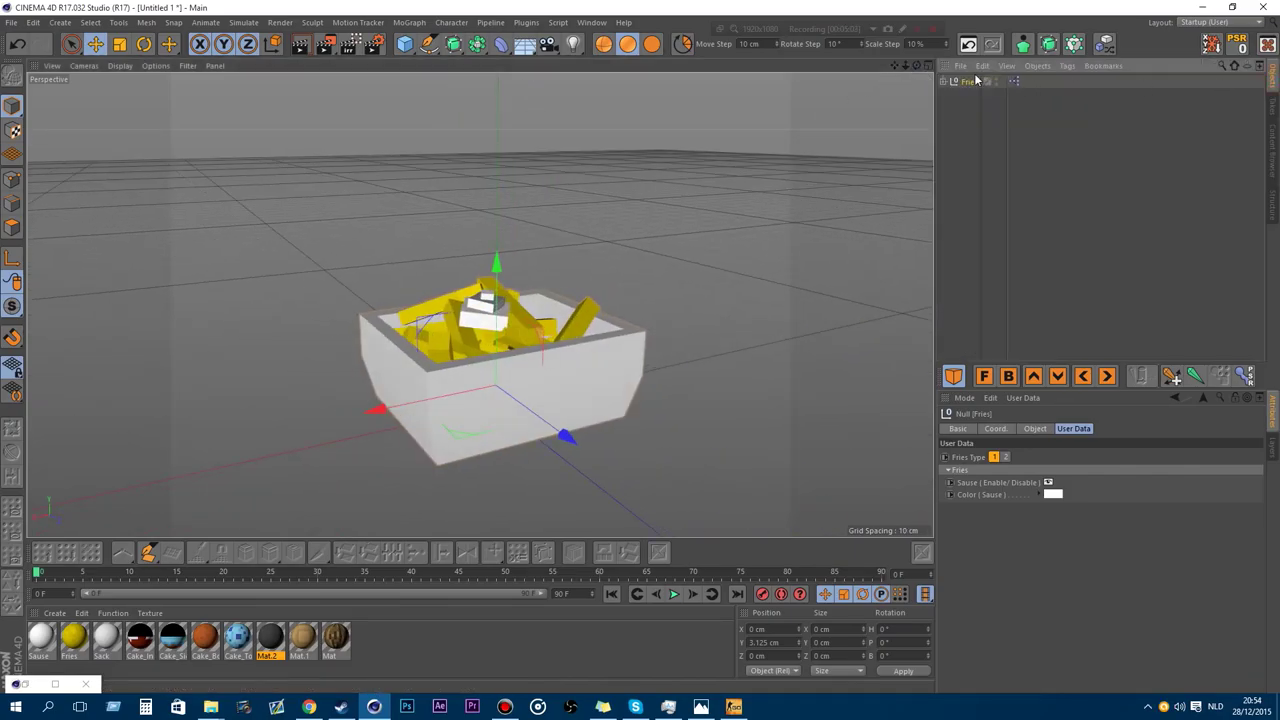
left_click(903, 66)
mouse_move(903, 66)
left_mouse_down()
mouse_move(885, 68)
mouse_move(926, 72)
left_mouse_up()
left_click(1008, 456)
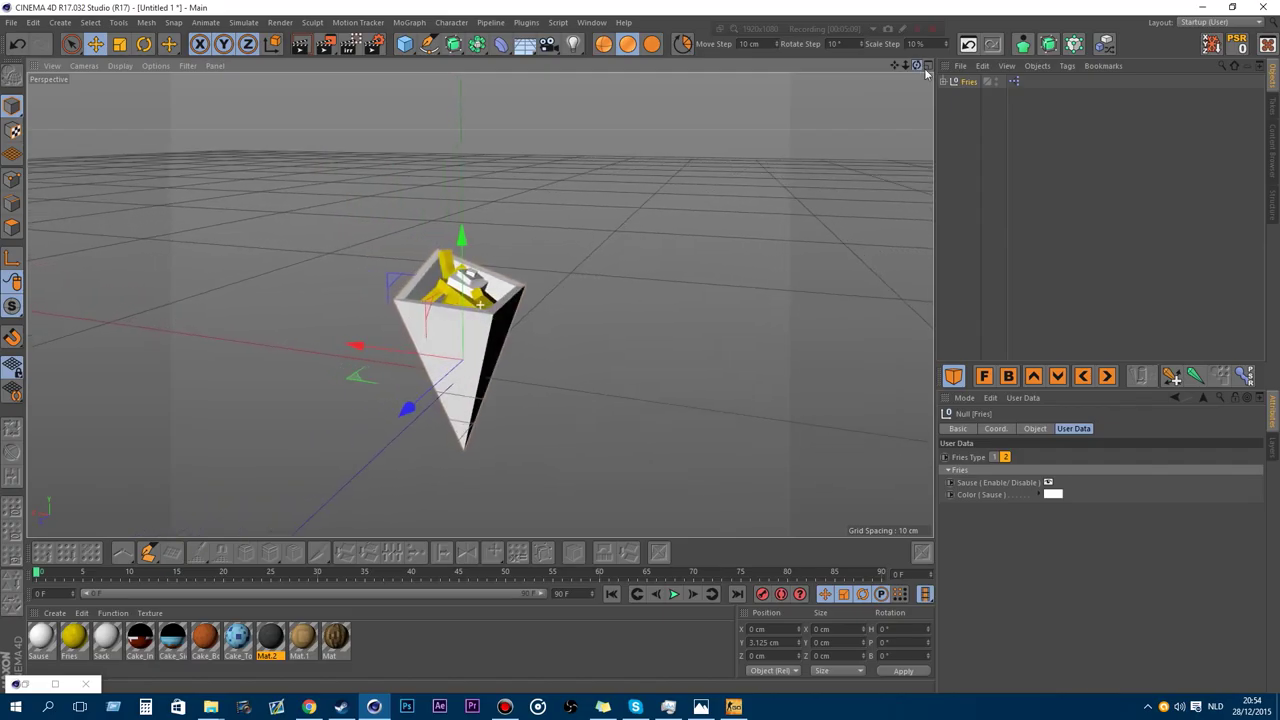
left_click(993, 456)
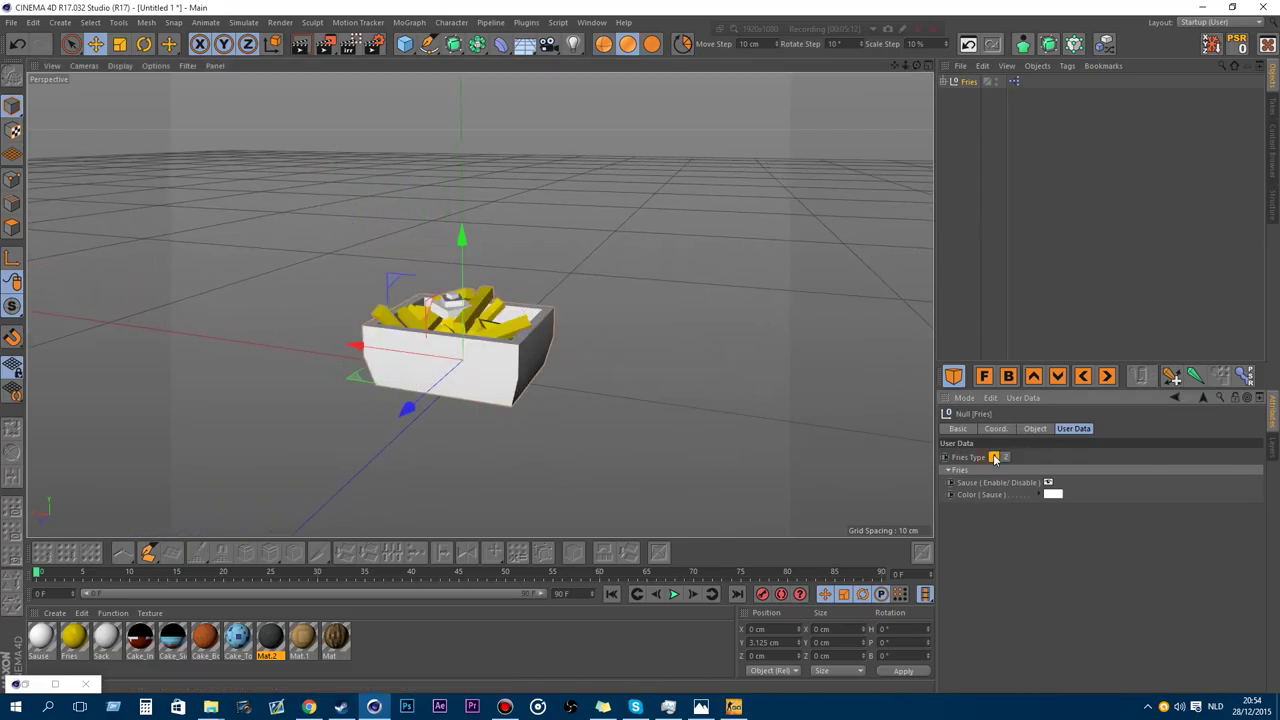
left_click(1048, 483)
scroll(404, 298, "up", 4)
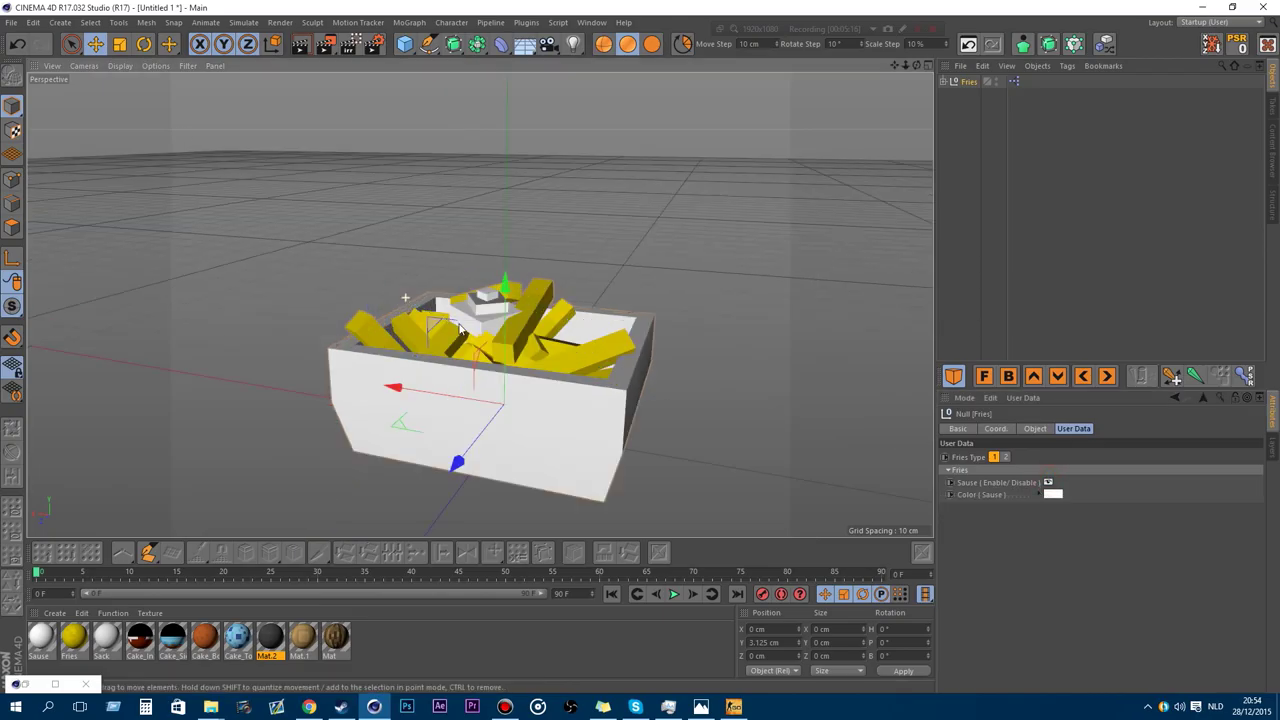
Set the fries' sauce color to pure red at 100 % saturation and view the result.
left_click(1052, 494)
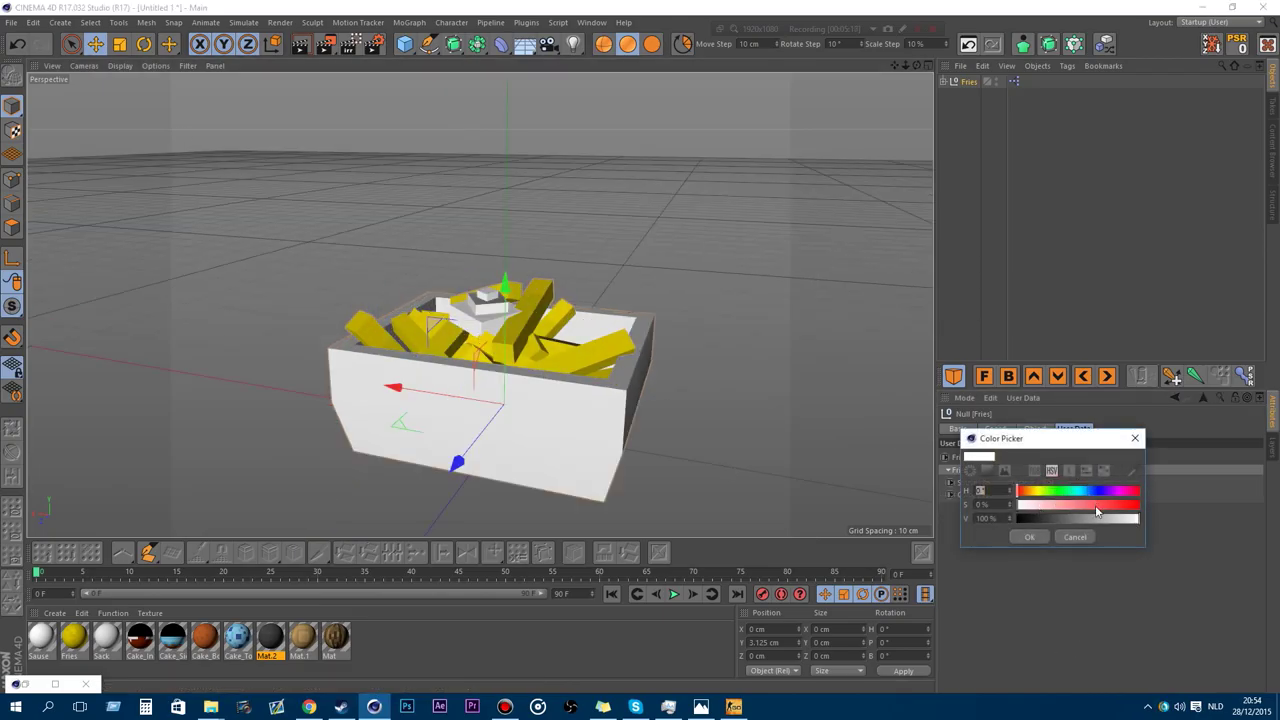
left_click(1065, 537)
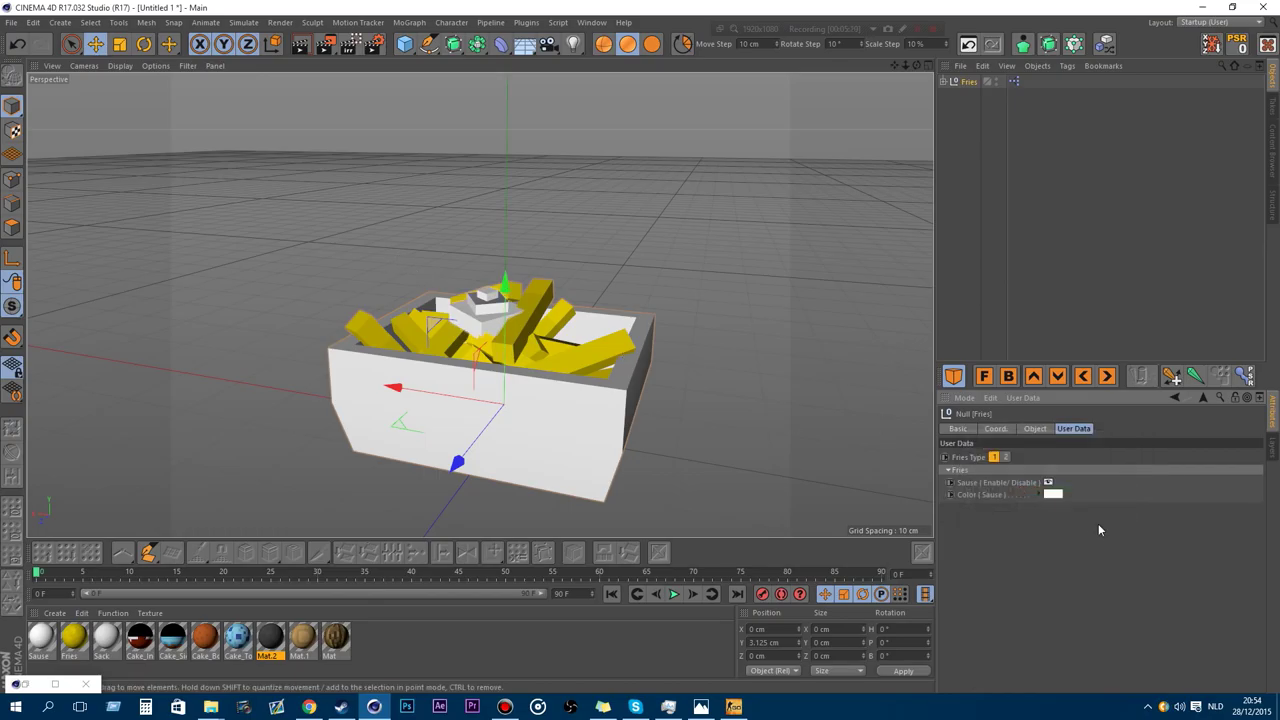
left_click(1052, 492)
left_click_drag(1107, 507, 1208, 514)
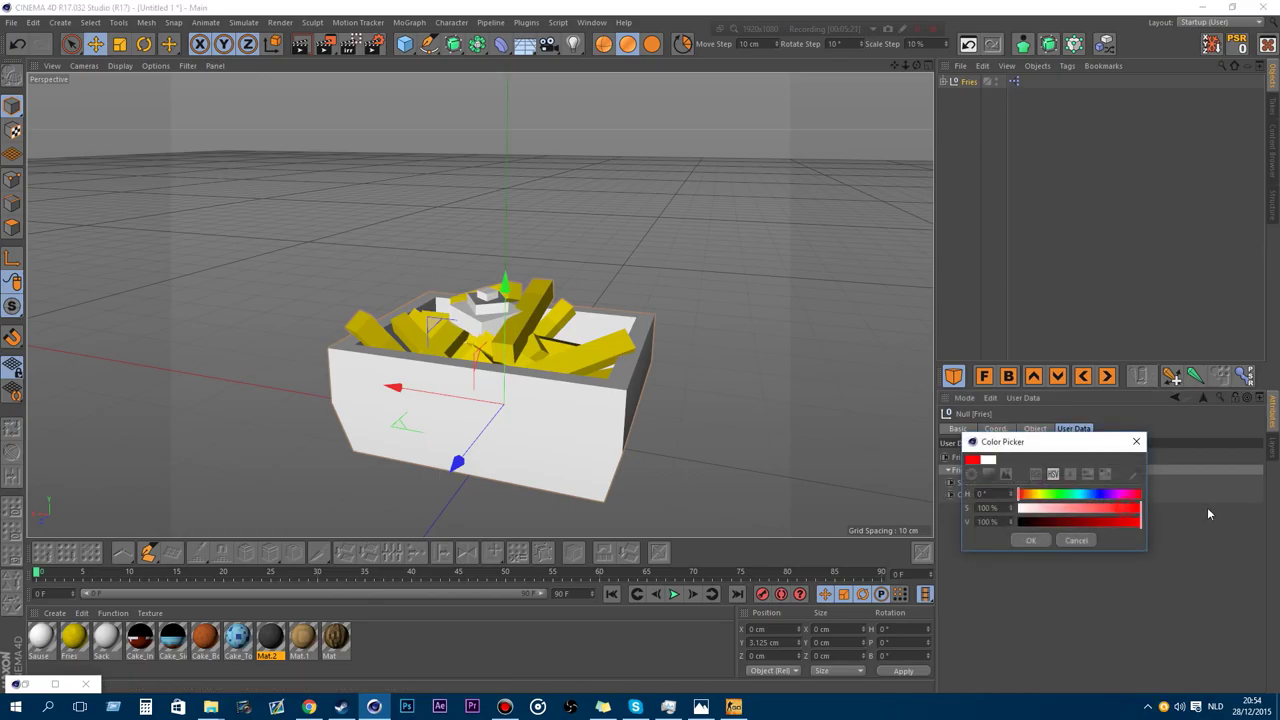
left_click(1035, 541)
left_click(689, 310)
mouse_move(916, 67)
left_mouse_down()
mouse_move(820, 120)
mouse_move(918, 67)
left_mouse_up()
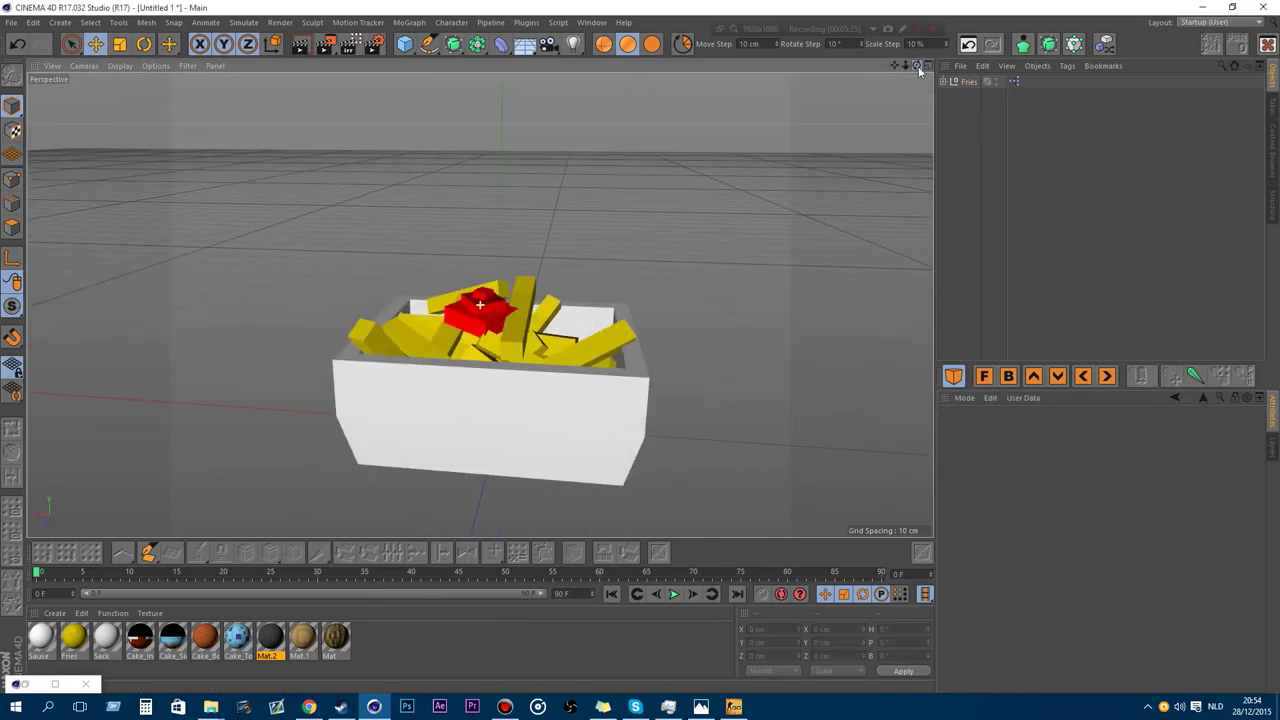
Delete the Fries, load the Sandwitch model from the food library, and frame it in the perspective view.
left_click_drag(989, 163, 915, 41)
key("Delete")
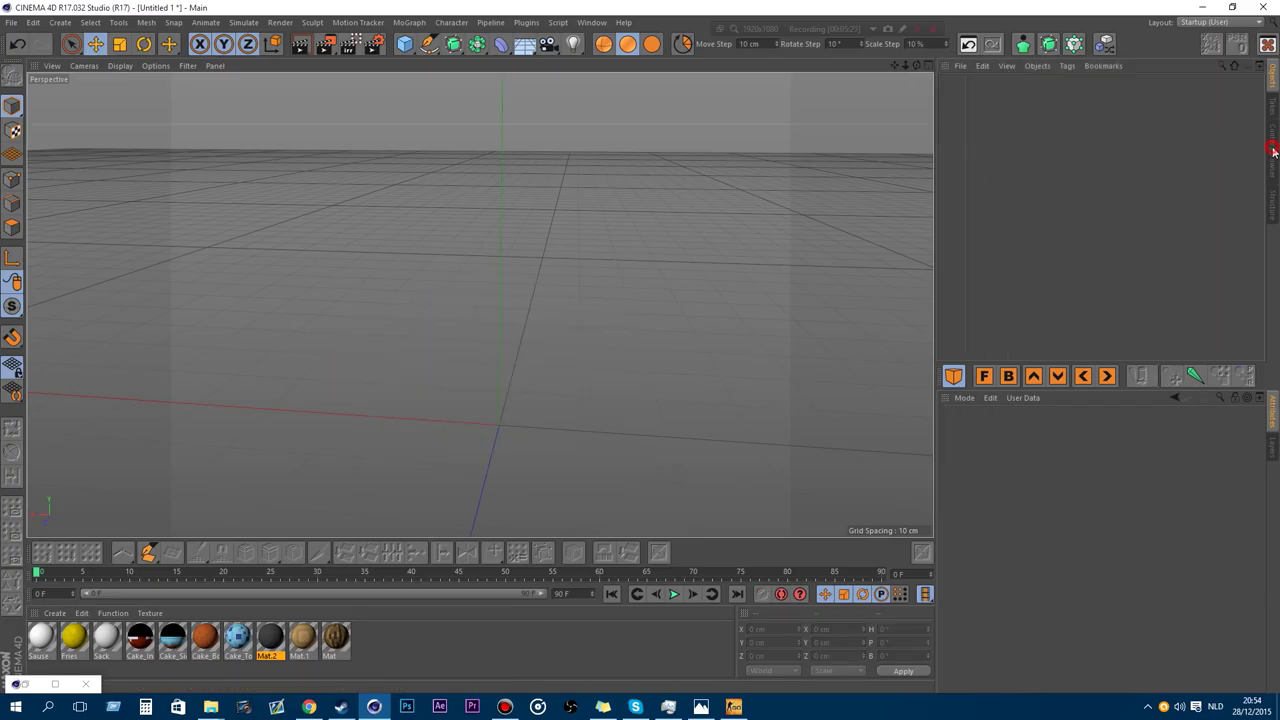
left_click(1273, 150)
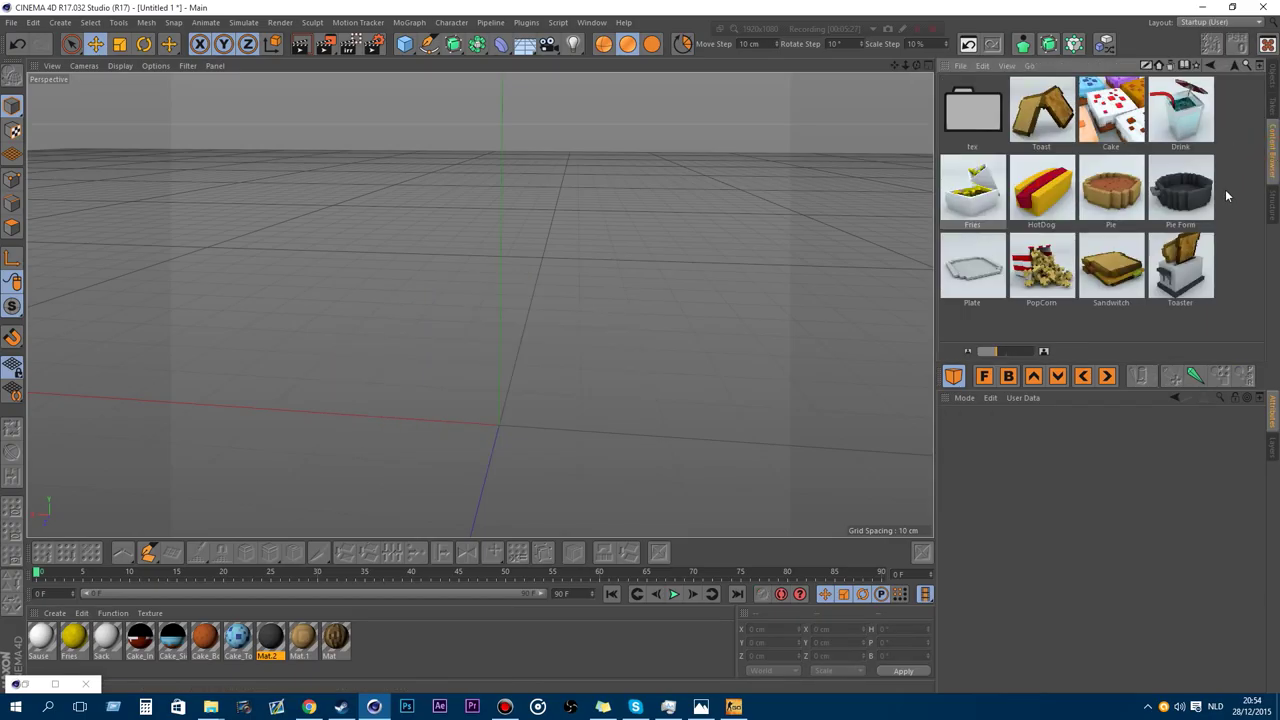
double_click(1111, 265)
left_click_drag(906, 66, 839, 131)
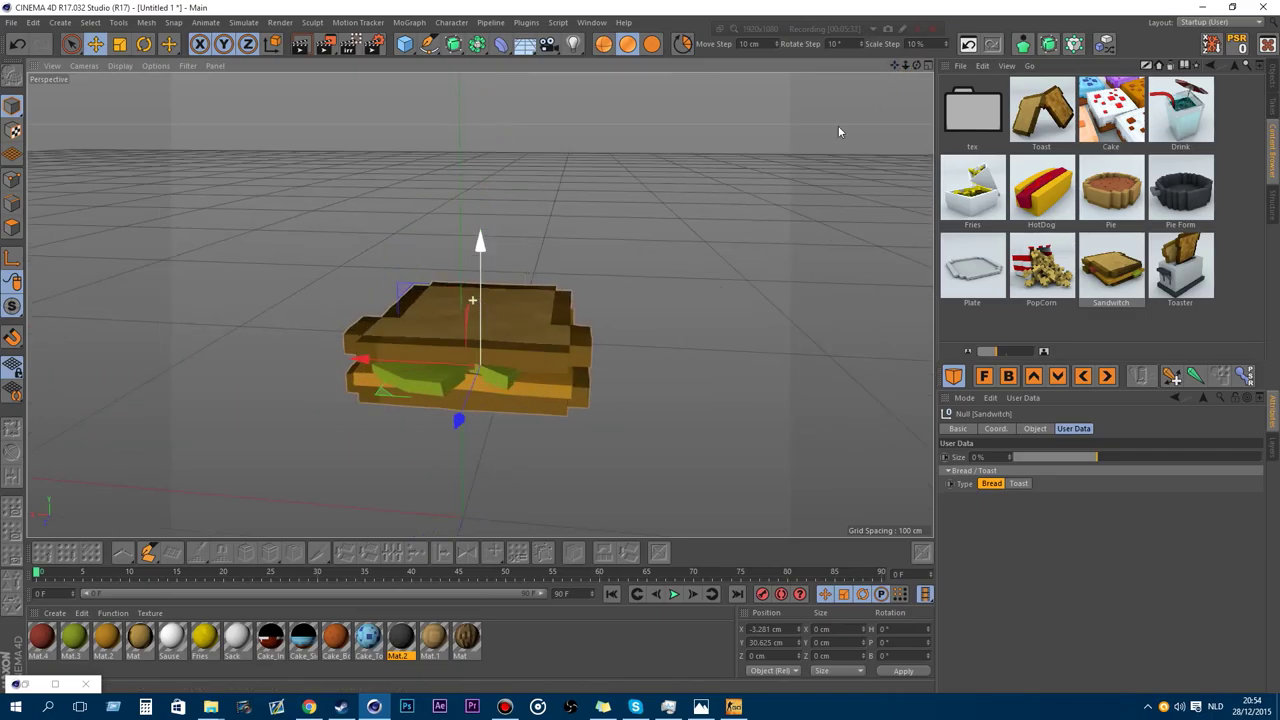
left_click_drag(925, 65, 480, 304)
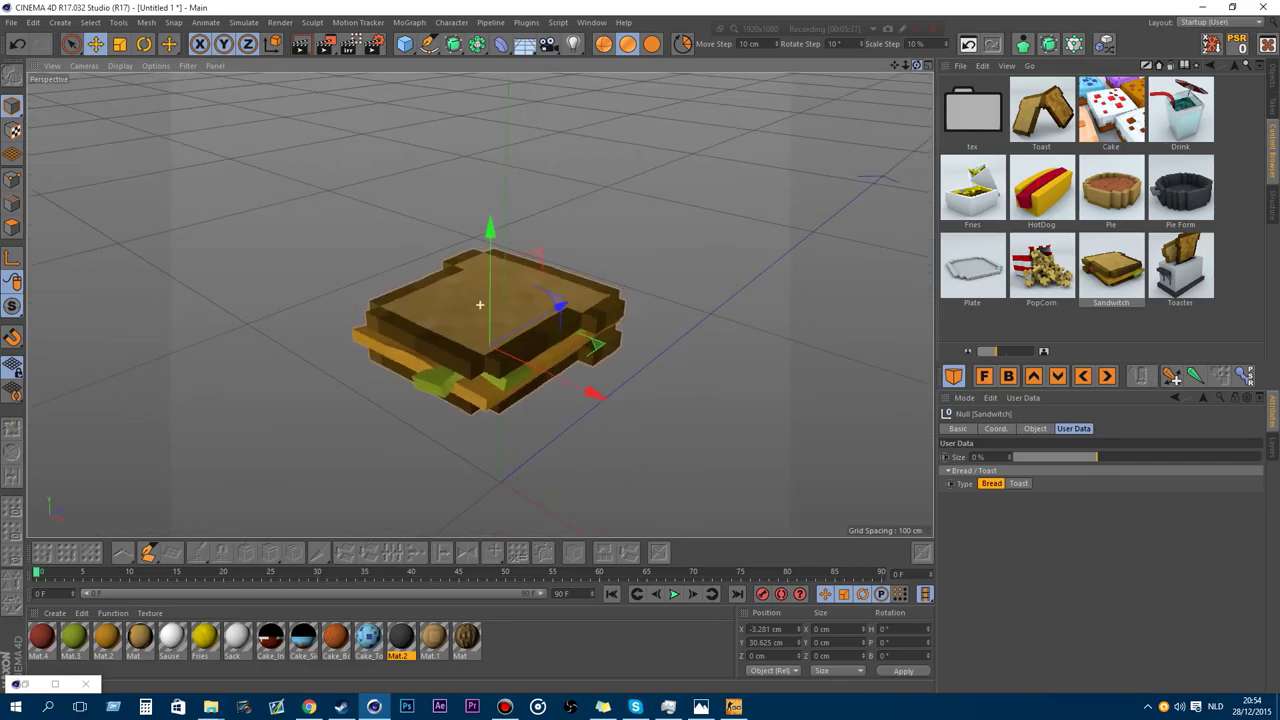
Switch the Sandwitch to Toast and back to Bread, and set its Size to 2 %.
left_click(1016, 494)
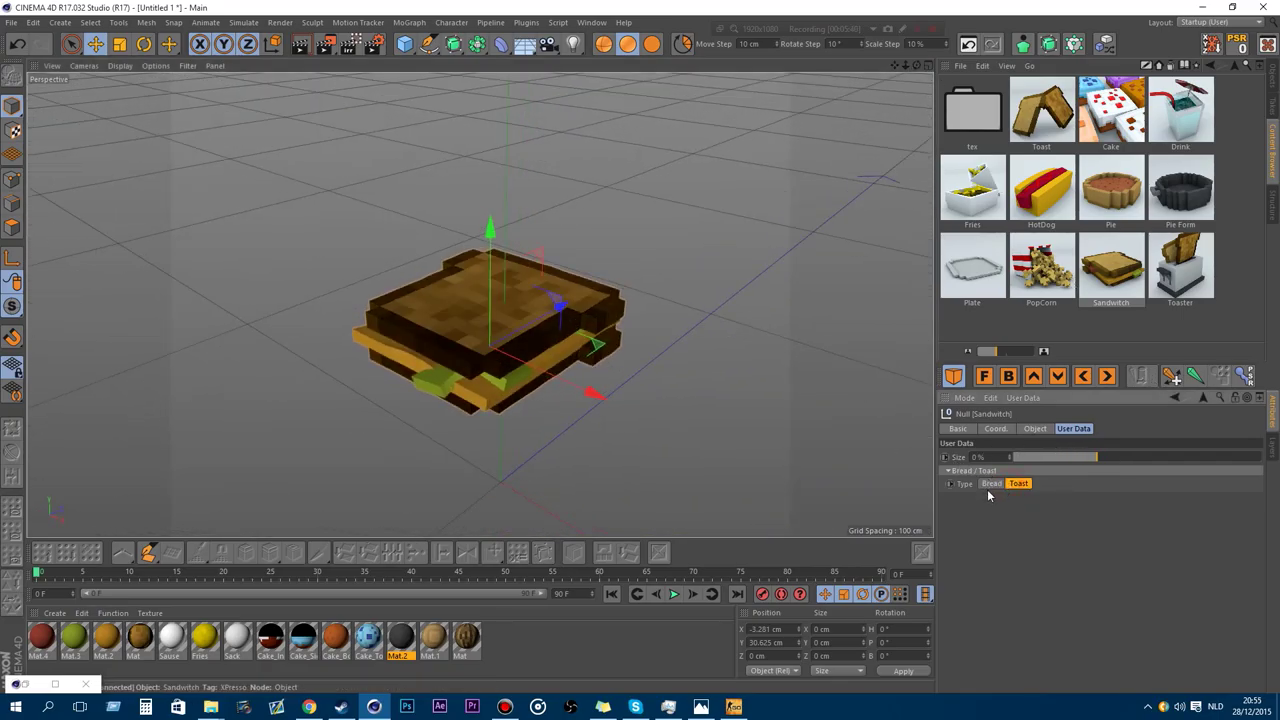
left_click(991, 484)
left_click(1090, 456)
left_click_drag(992, 460, 1277, 460)
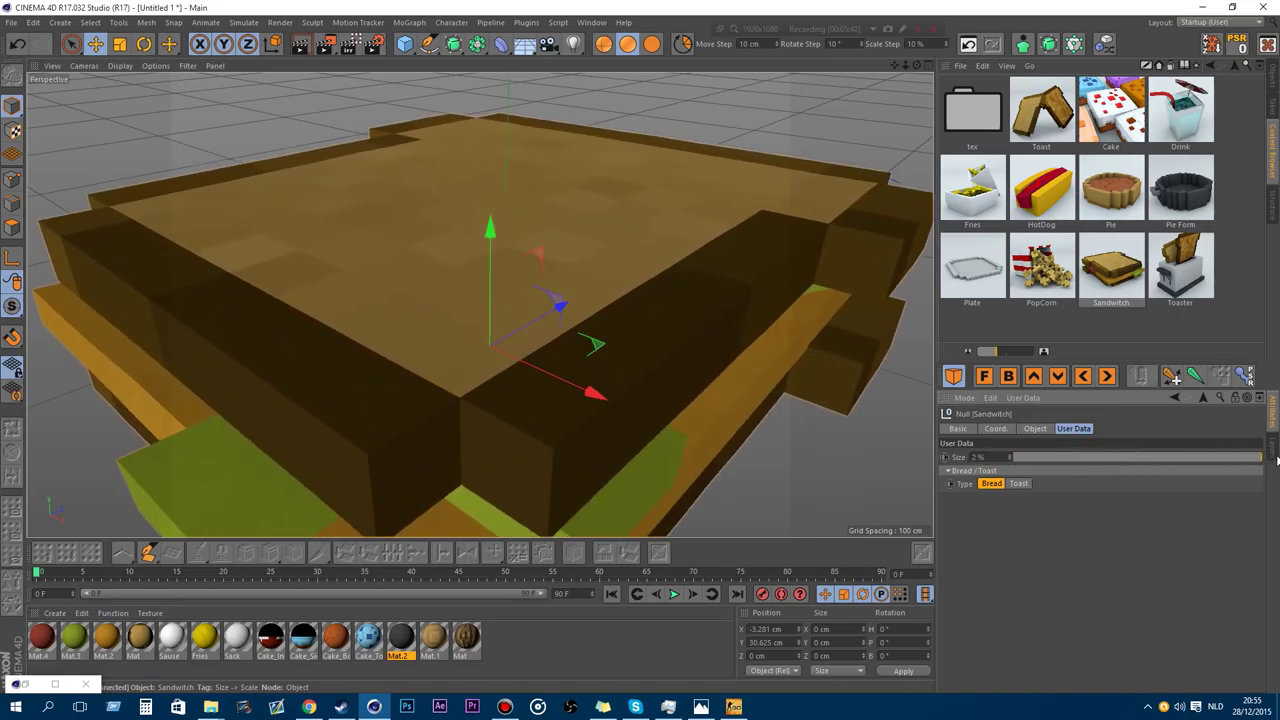
left_click_drag(906, 65, 880, 65)
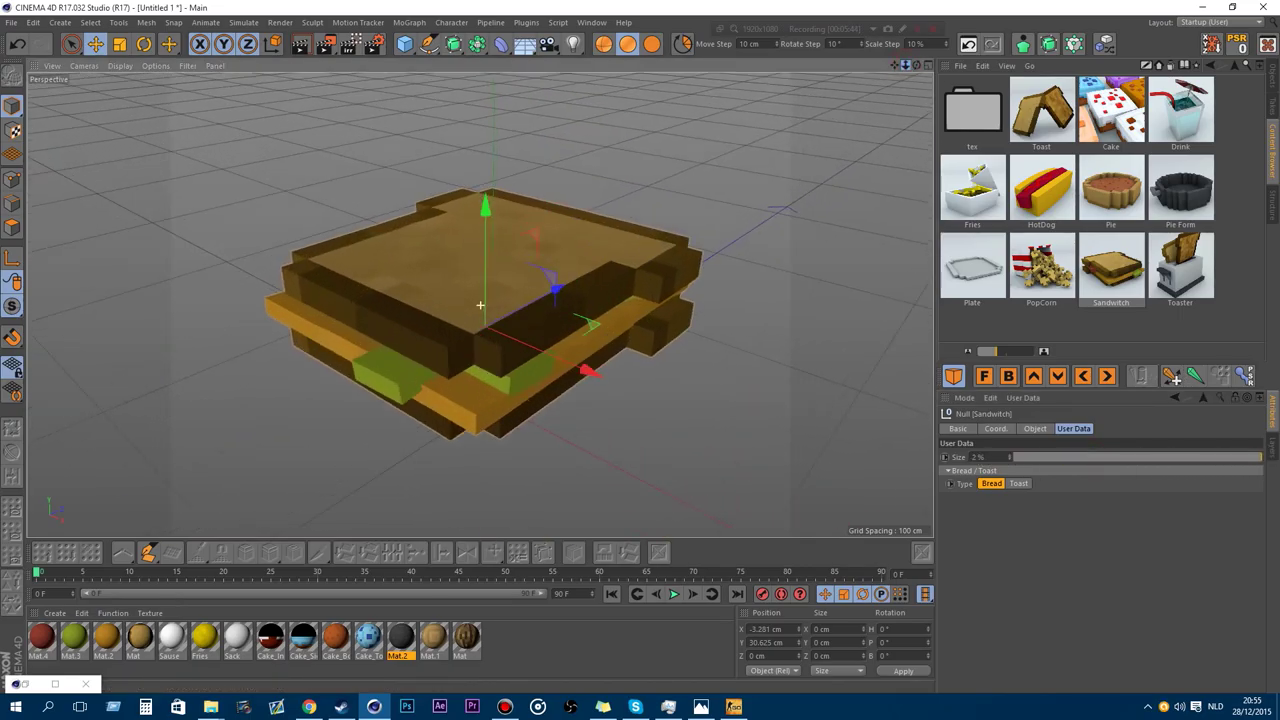
Delete the Sandwitch and load the Wooden Couch from the library's Indoor folder.
left_click(1239, 67)
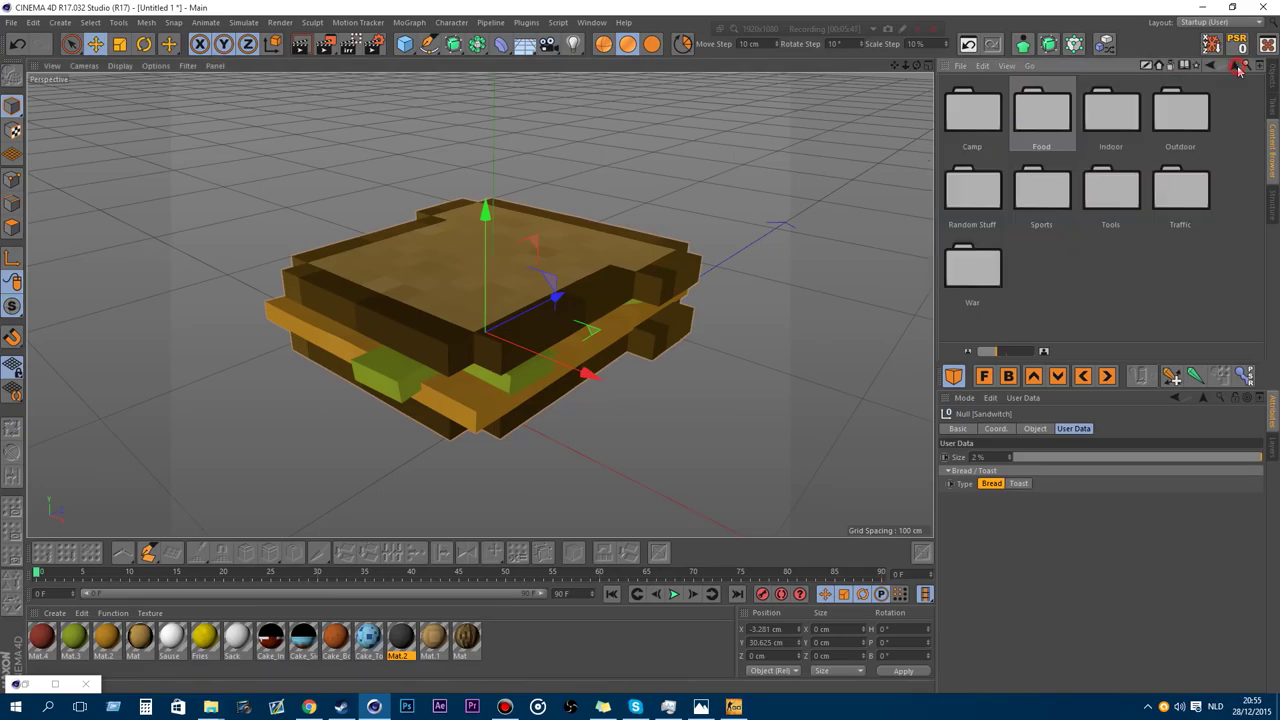
left_click(1273, 76)
left_click_drag(1086, 208, 884, 21)
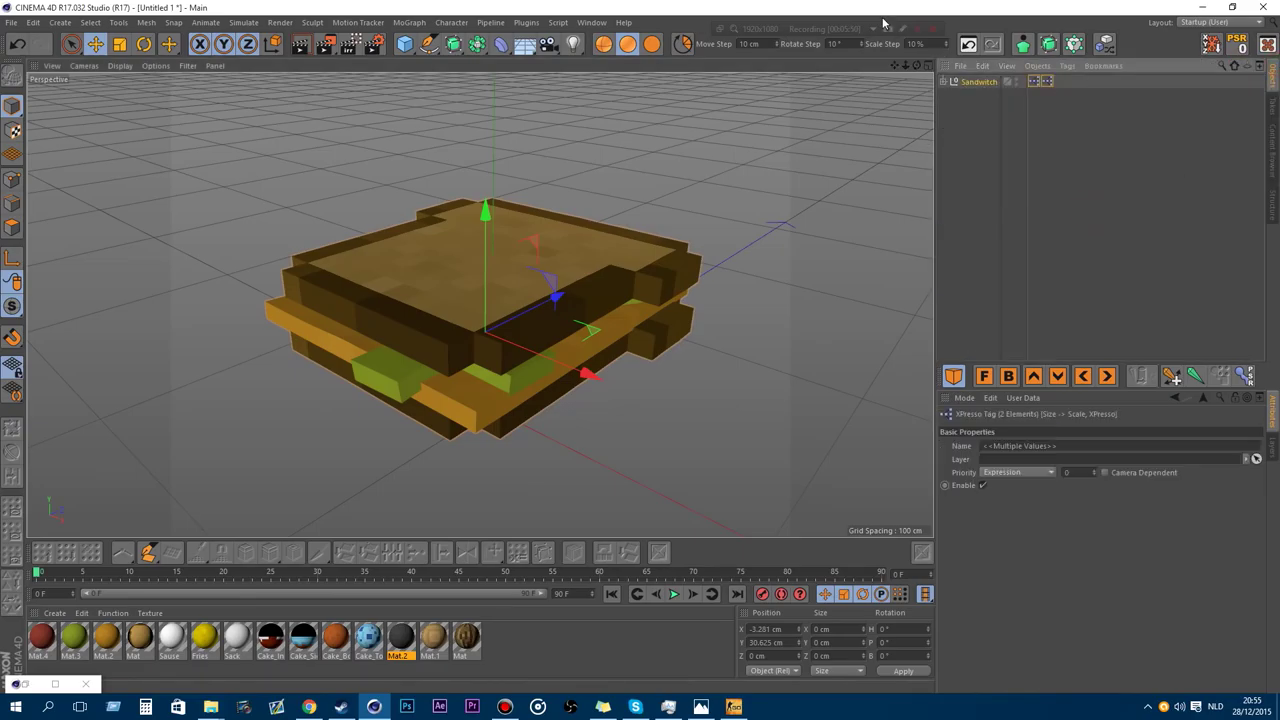
key("Delete")
left_click(1271, 149)
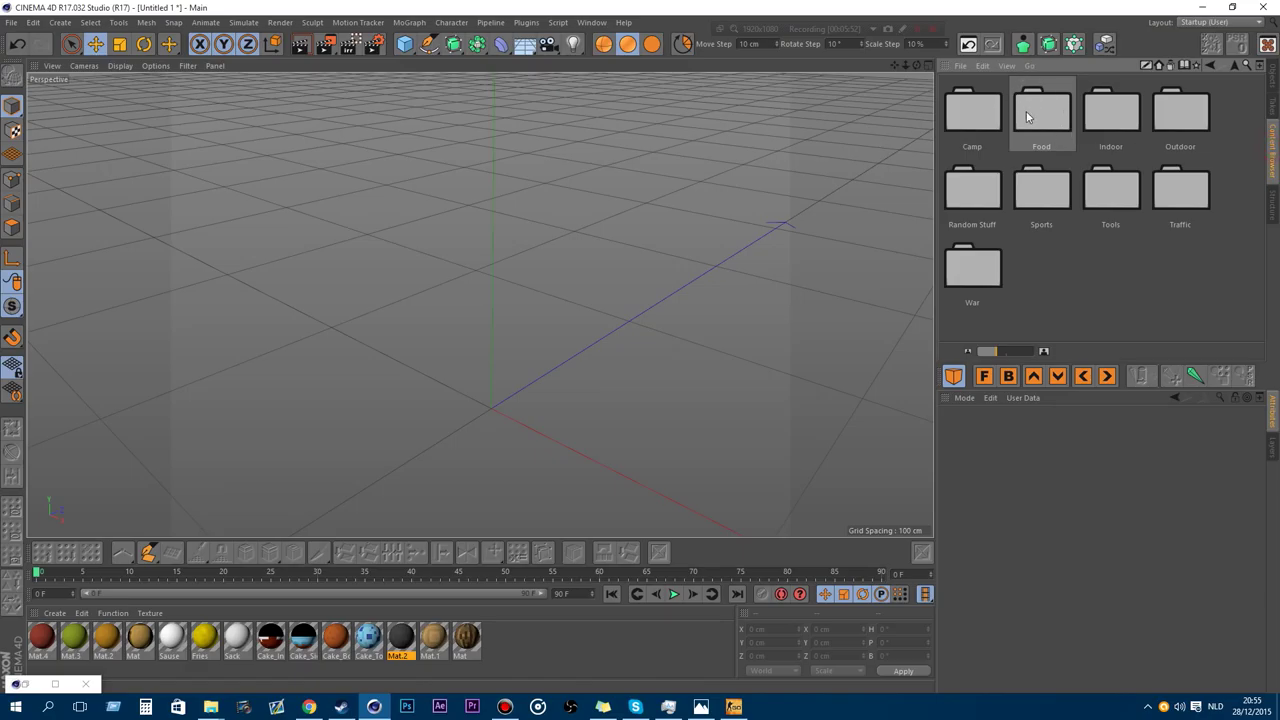
double_click(1106, 113)
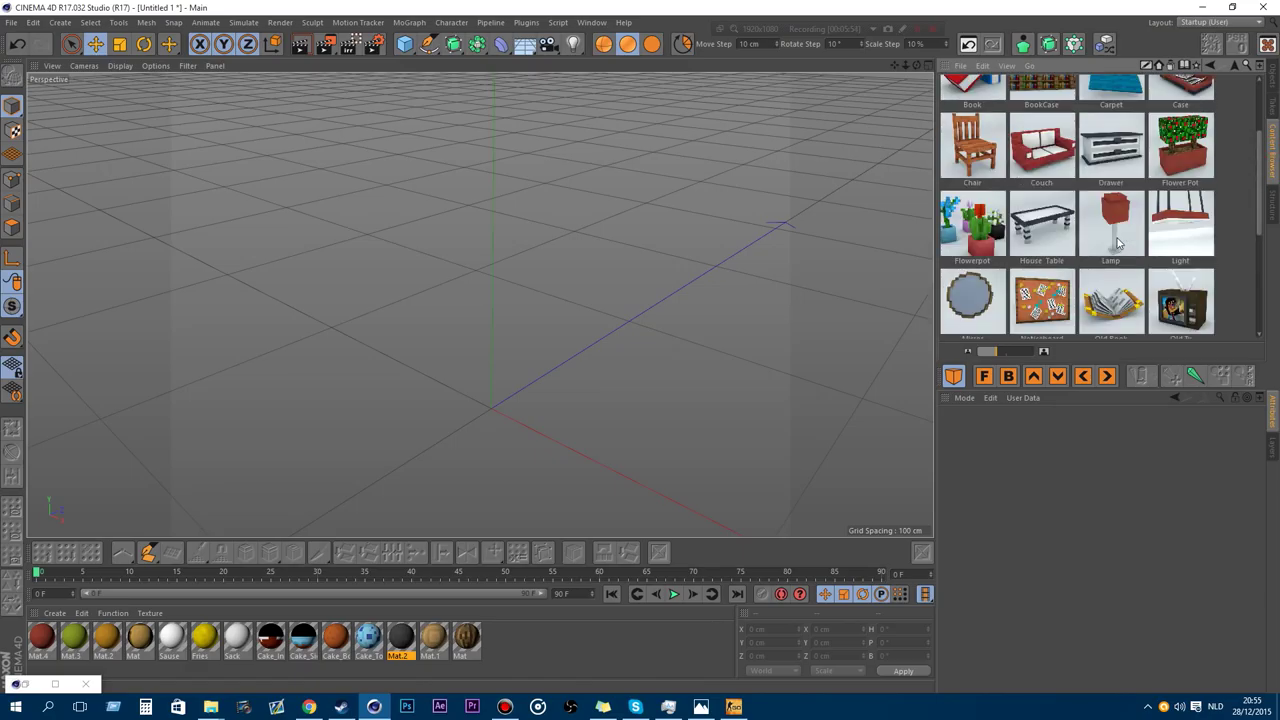
left_click_drag(1266, 149, 1260, 298)
double_click(1136, 302)
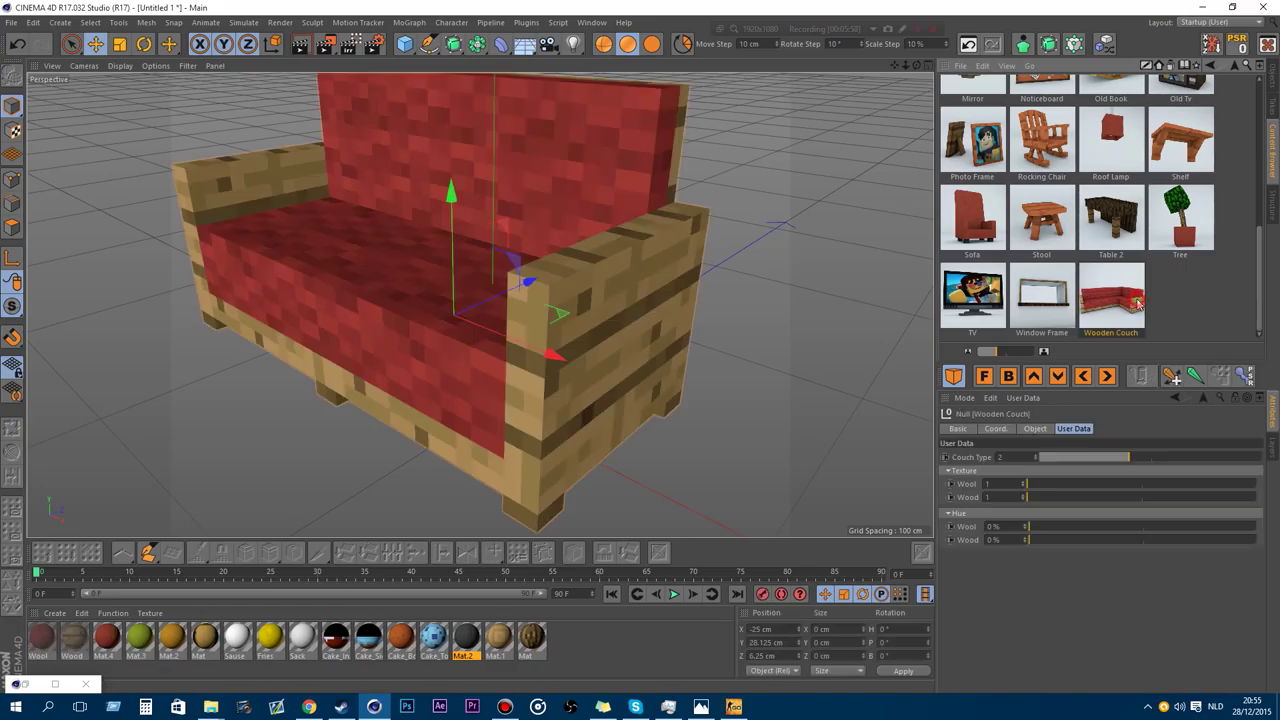
scroll(480, 305, "up", 3)
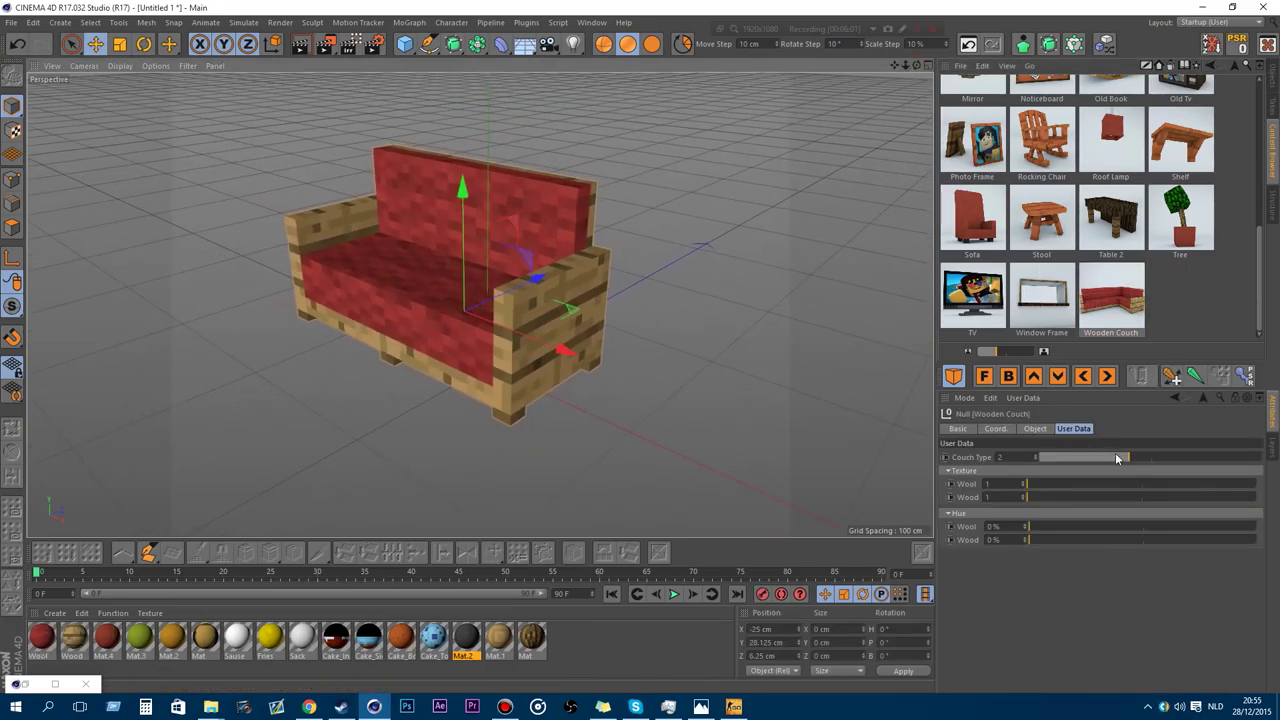
Try Couch Type 5 and 3, and set the couch's Wool texture to 2 and Wood texture to 6.
left_click_drag(1117, 457, 1262, 456)
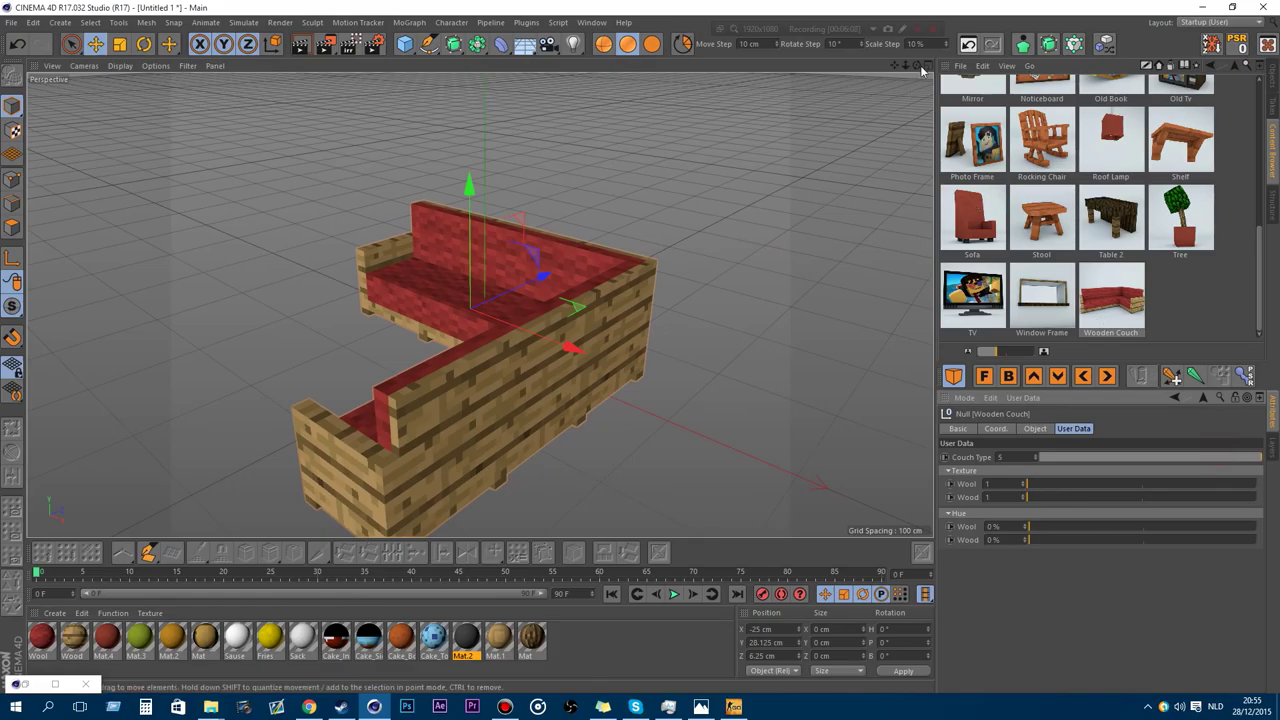
left_click_drag(610, 240, 963, 163, "alt")
left_click_drag(1257, 462, 1172, 457)
left_click_drag(1036, 488, 1263, 504)
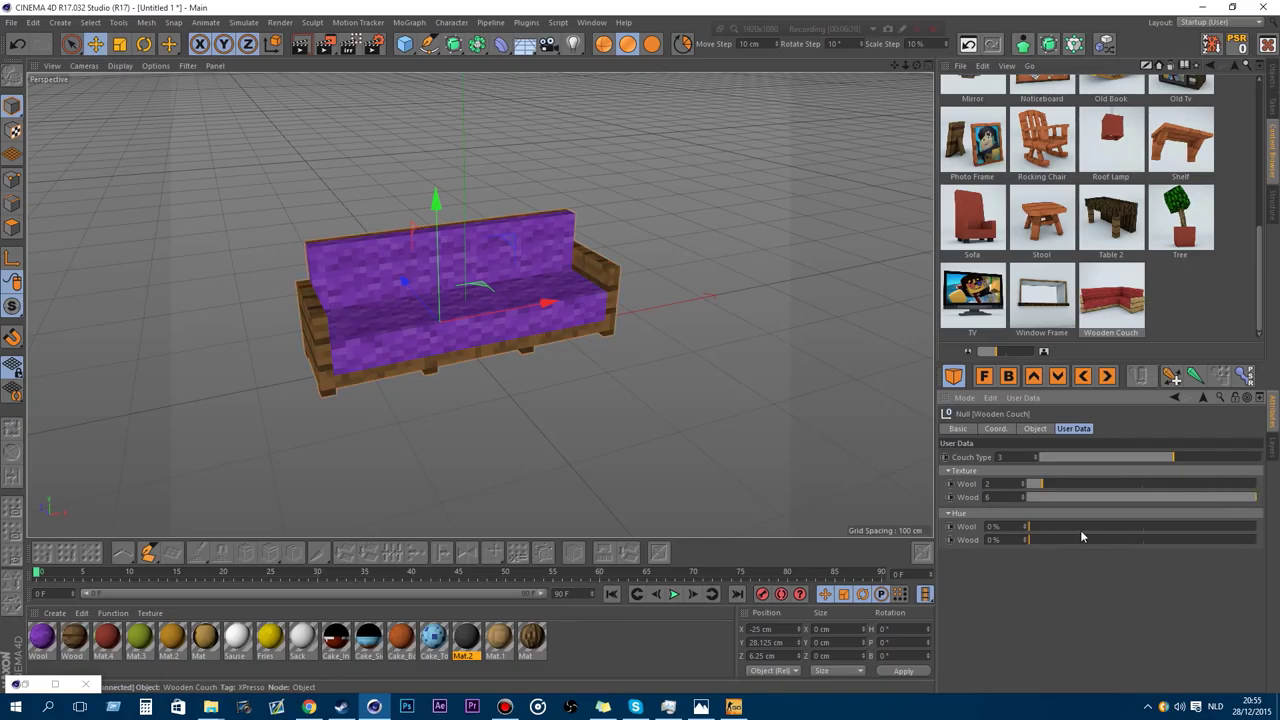
Return the couch's Wool and Wood textures to 1 and set the Couch Type to 2.
mouse_move(1025, 527)
left_mouse_down()
mouse_move(1224, 527)
mouse_move(1025, 540)
mouse_move(1232, 542)
mouse_move(1026, 540)
left_mouse_up()
left_click_drag(1124, 494, 1025, 485)
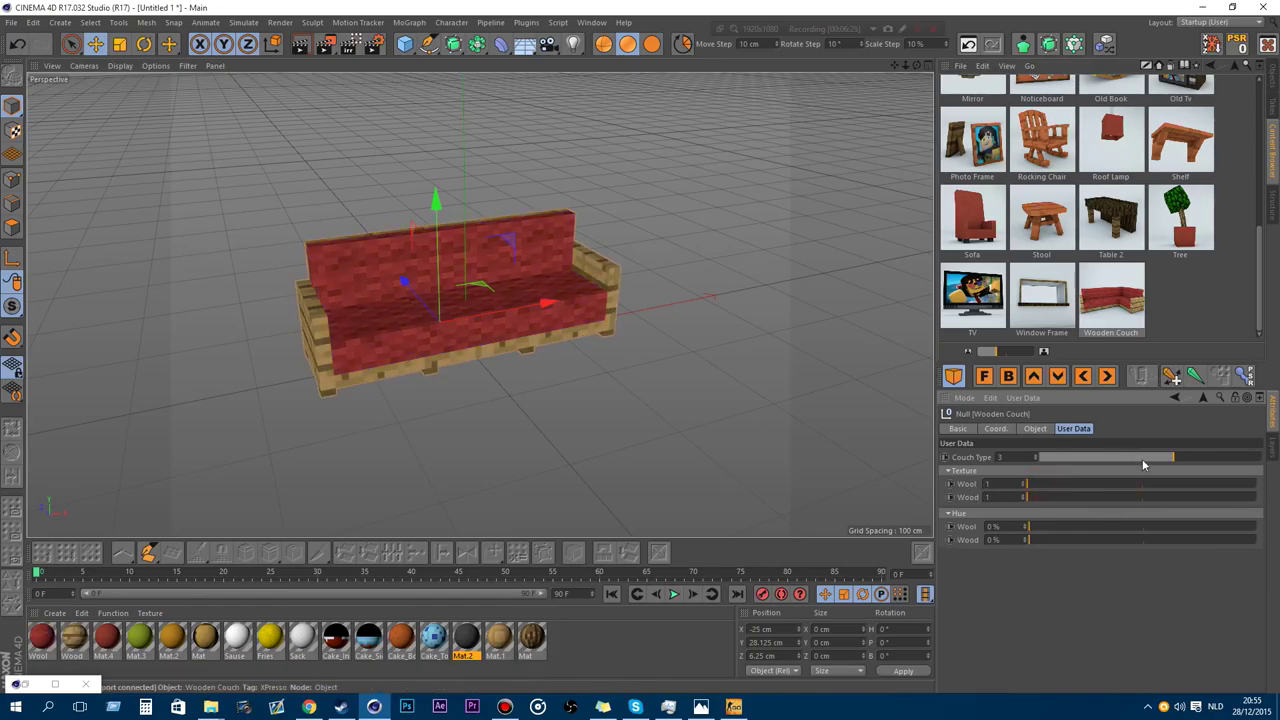
left_click_drag(1142, 458, 1107, 458)
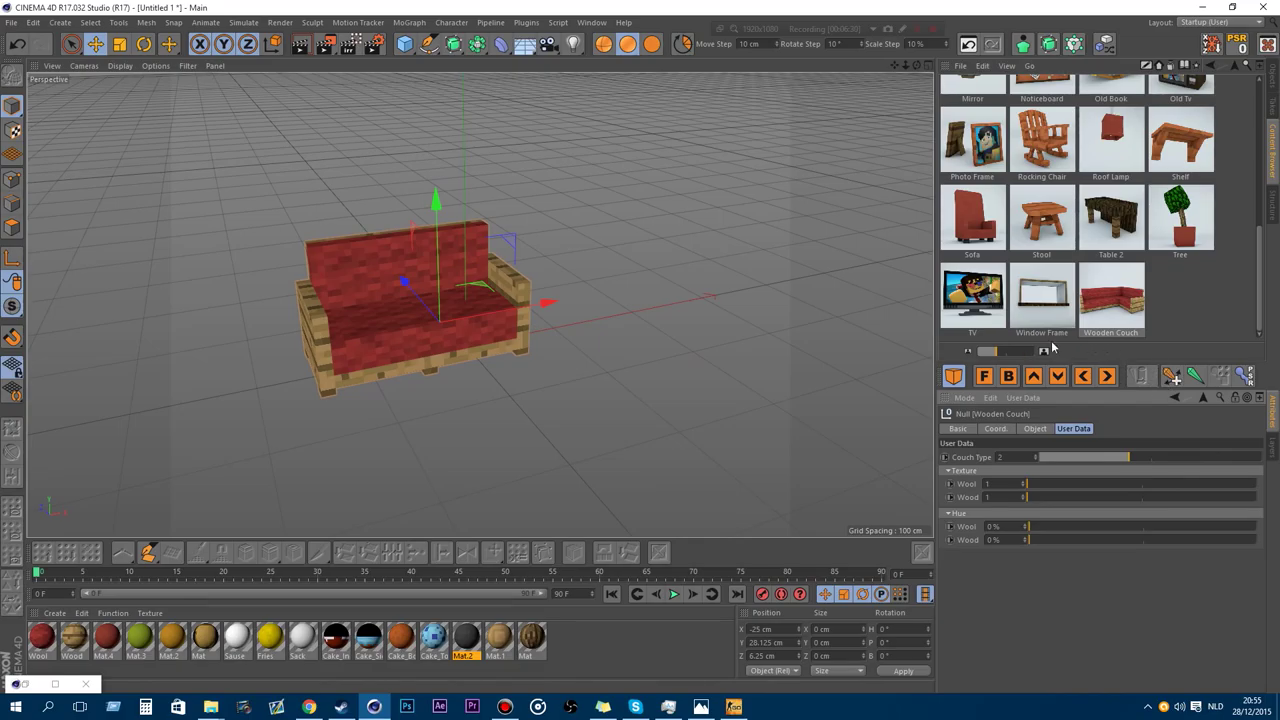
Delete the Wooden Couch, load the Advenced Table from the Indoor folder, and frame it in the perspective view.
scroll(563, 251, "up", 3)
scroll(1163, 285, "up", 5)
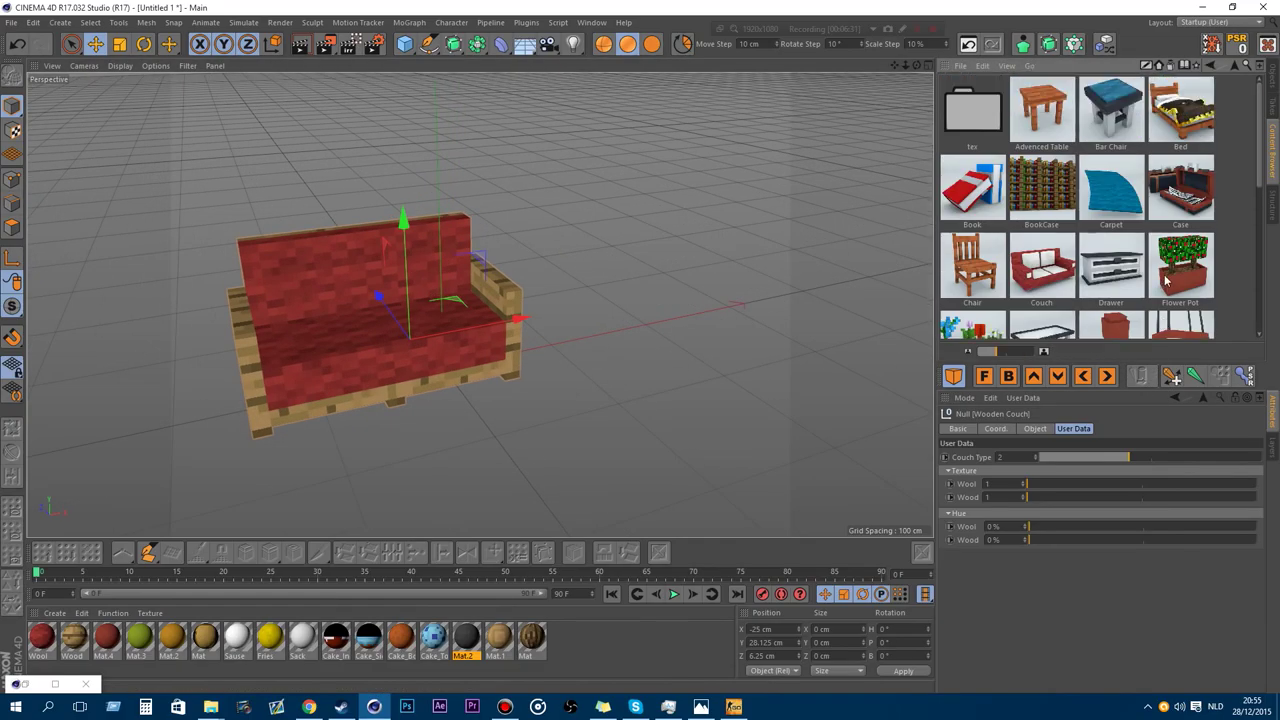
left_click(1274, 72)
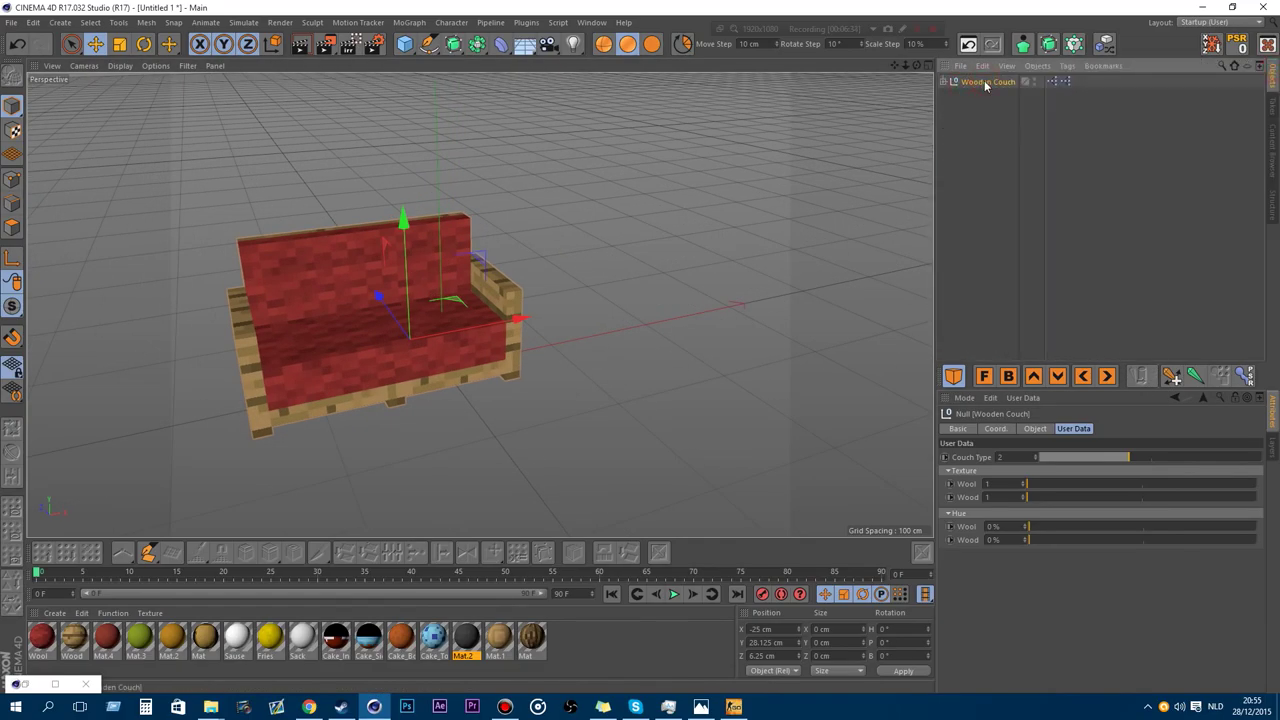
key("Delete")
left_click(1273, 153)
double_click(1063, 131)
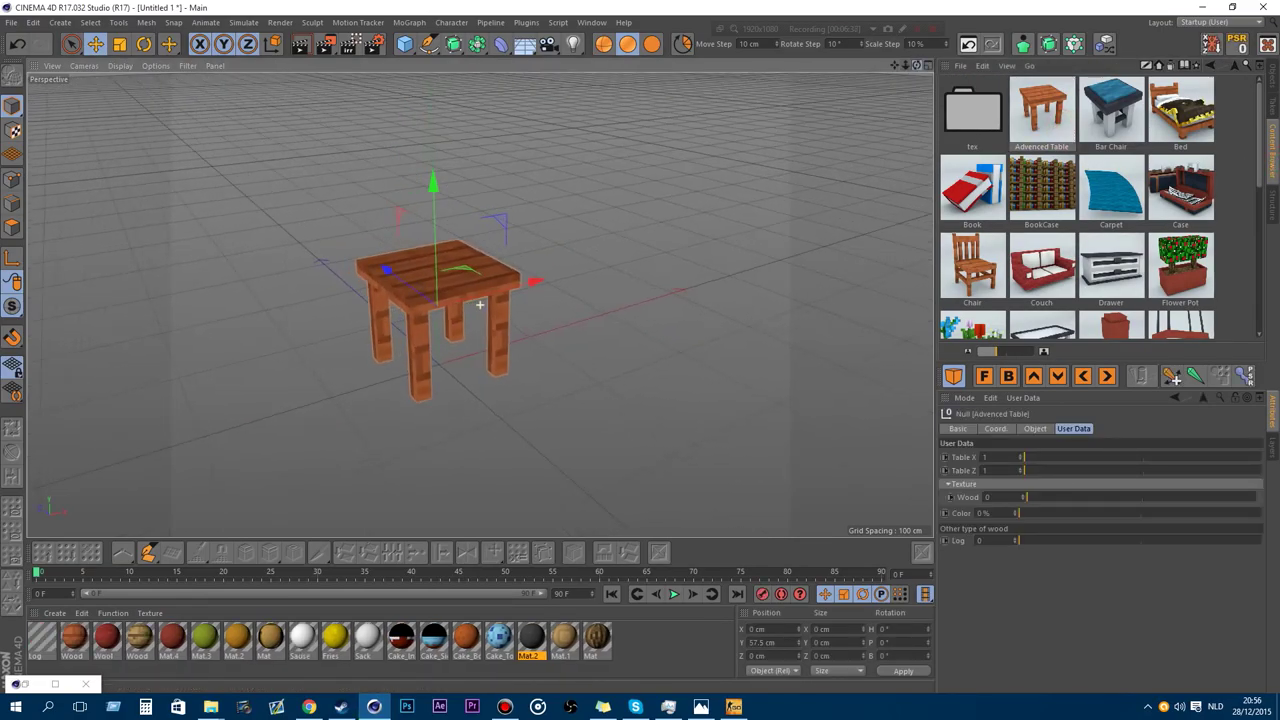
scroll(1167, 207, "down", 5)
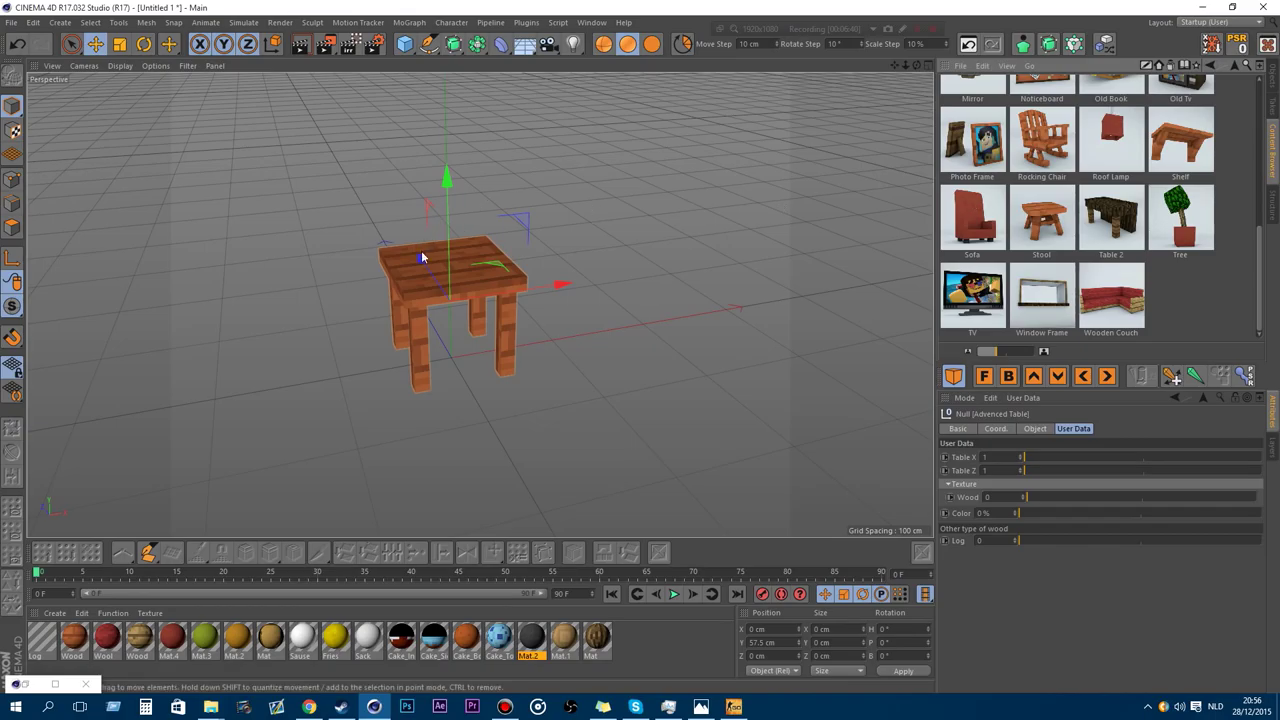
scroll(423, 254, "up", 2)
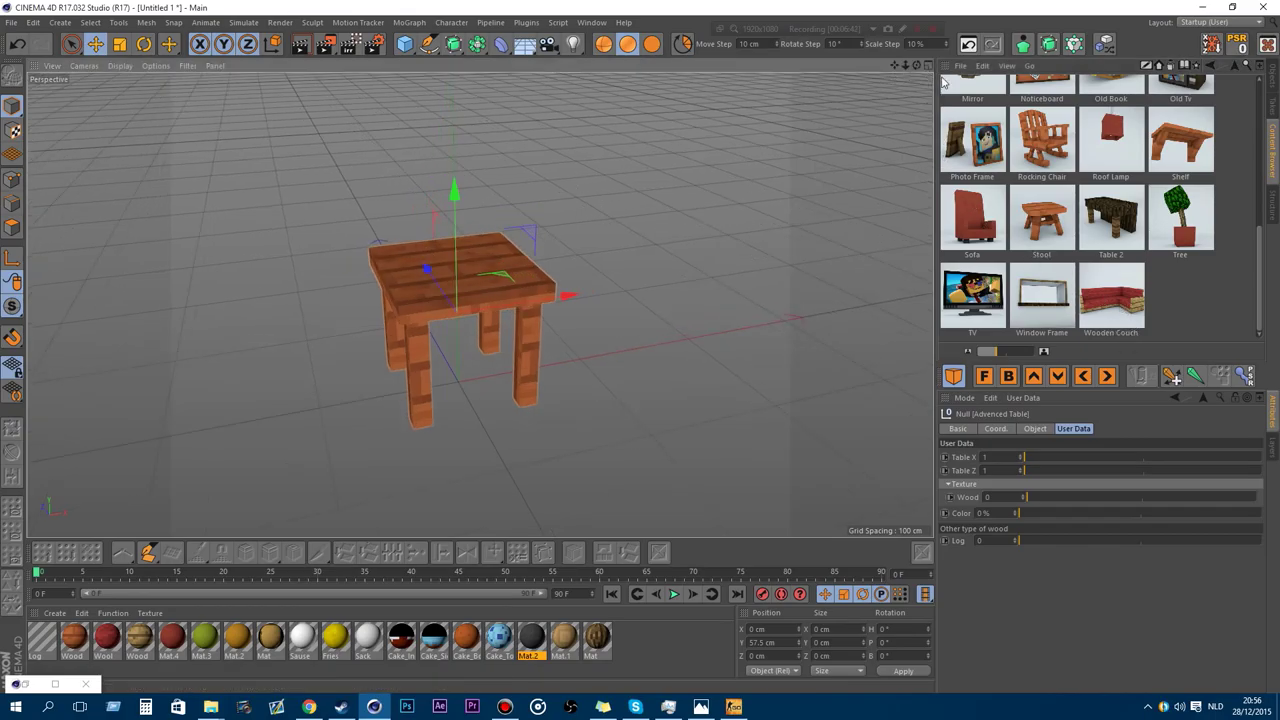
left_click_drag(917, 65, 900, 38)
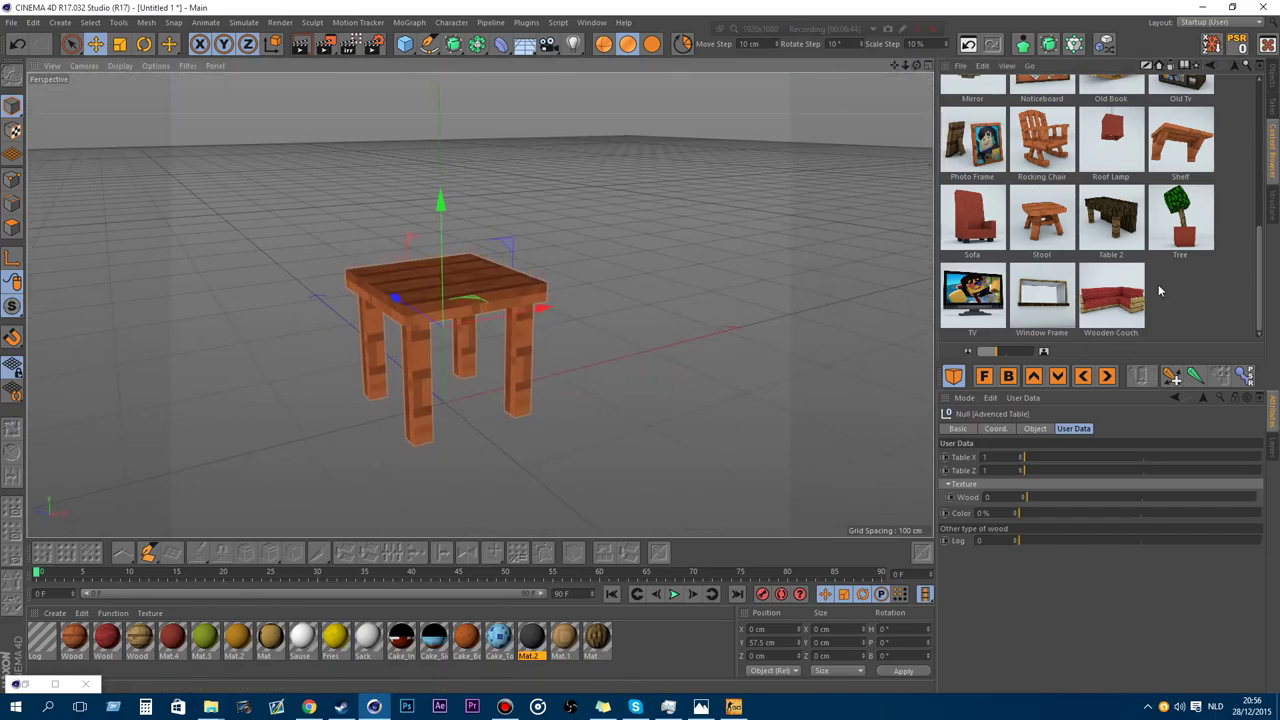
Load the Wooden Couch together with the table and set its Couch Type to 1.
left_click(1120, 288)
double_click(1120, 288)
left_click_drag(1123, 457, 1068, 458)
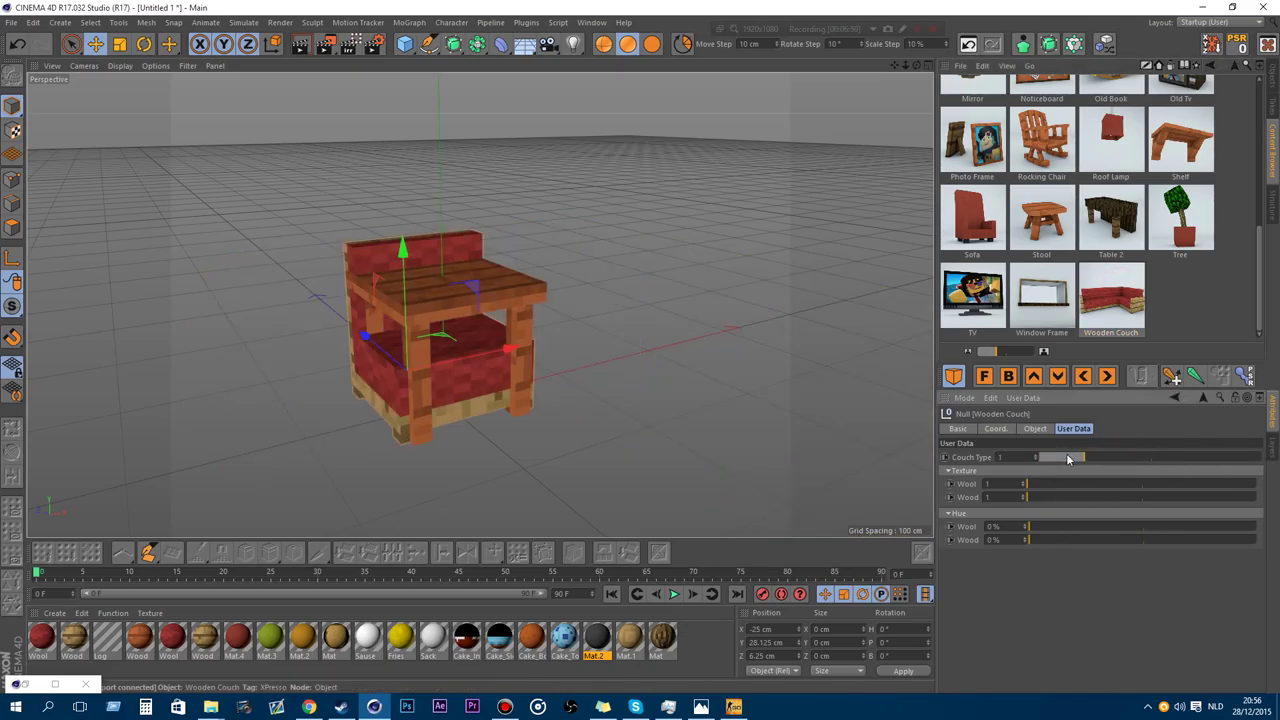
Delete the Wooden Couch from the scene and select the Advenced Table.
left_click(1271, 84)
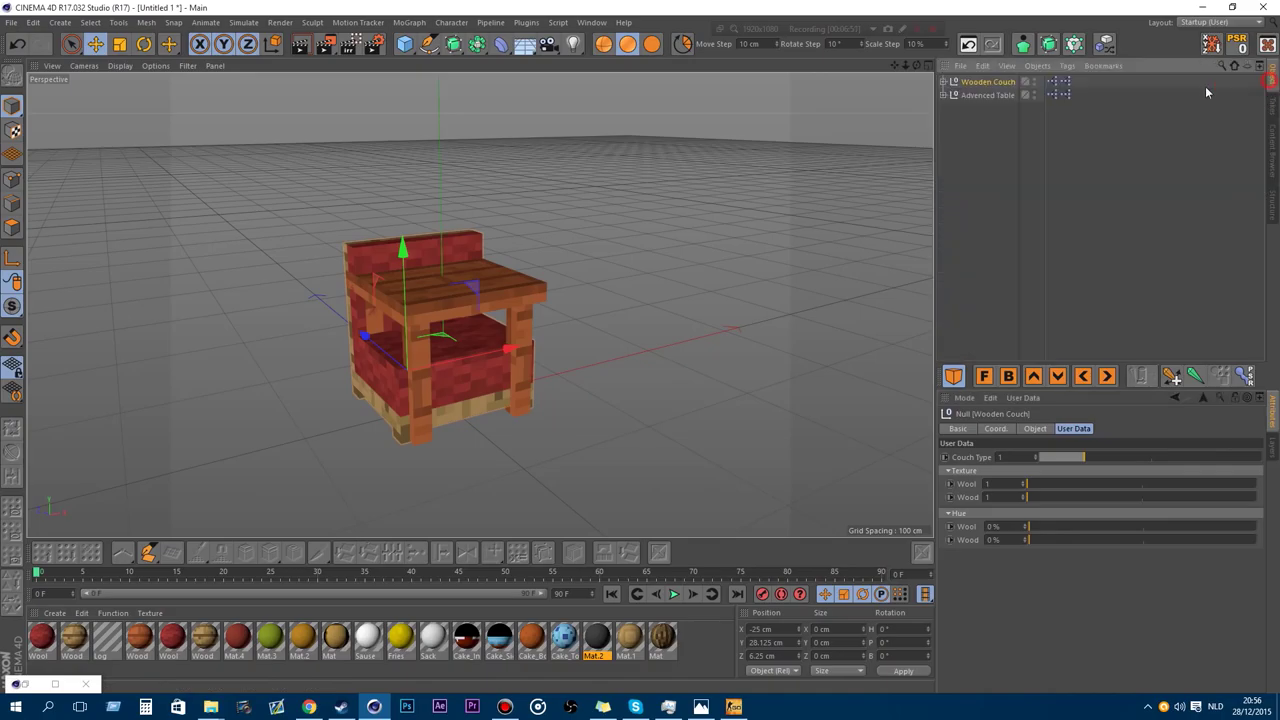
key("Delete")
left_click(975, 81)
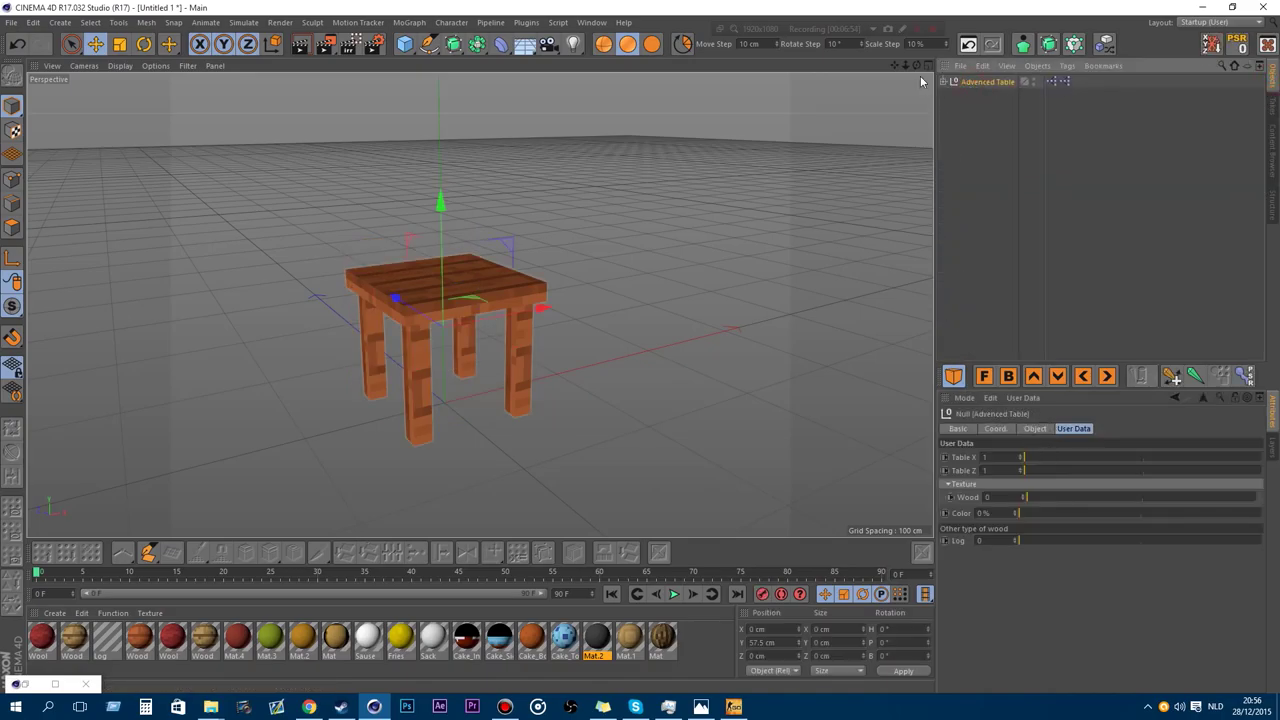
Stretch the Advenced Table lengthwise by setting its Table X value to 5.
left_click_drag(903, 59, 908, 70)
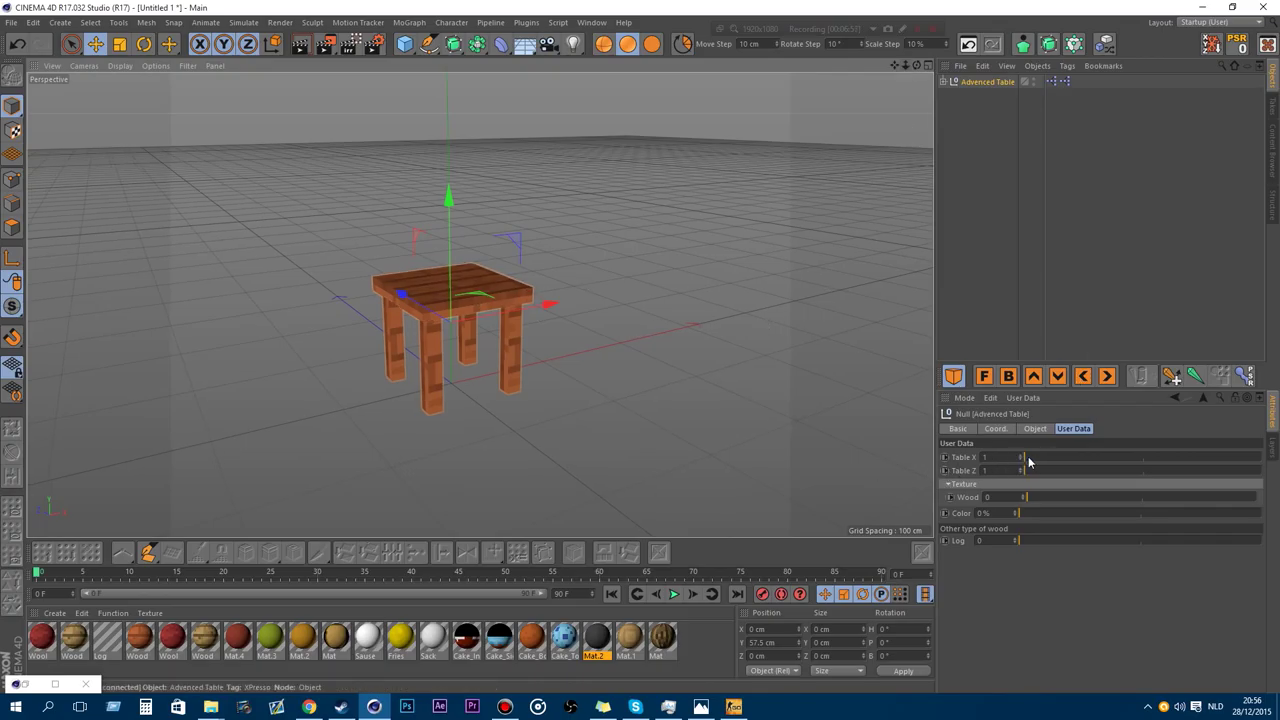
left_click_drag(1029, 461, 1262, 460)
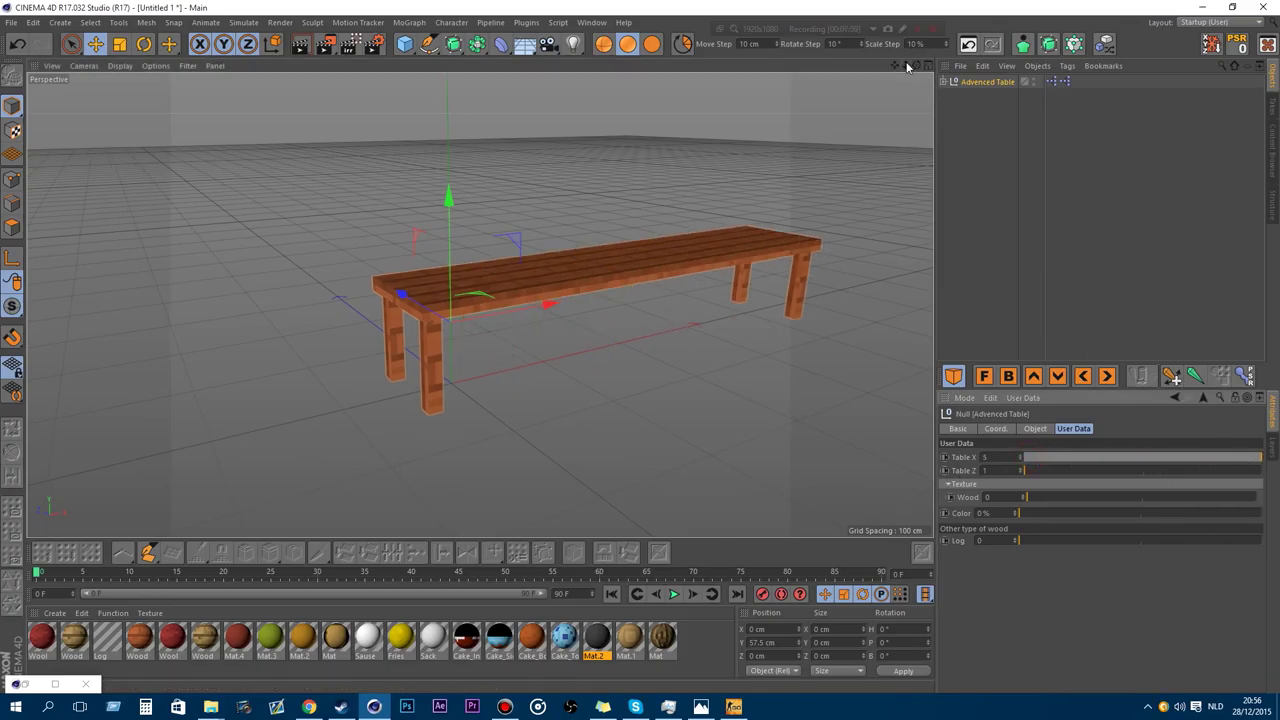
left_click_drag(907, 66, 908, 70)
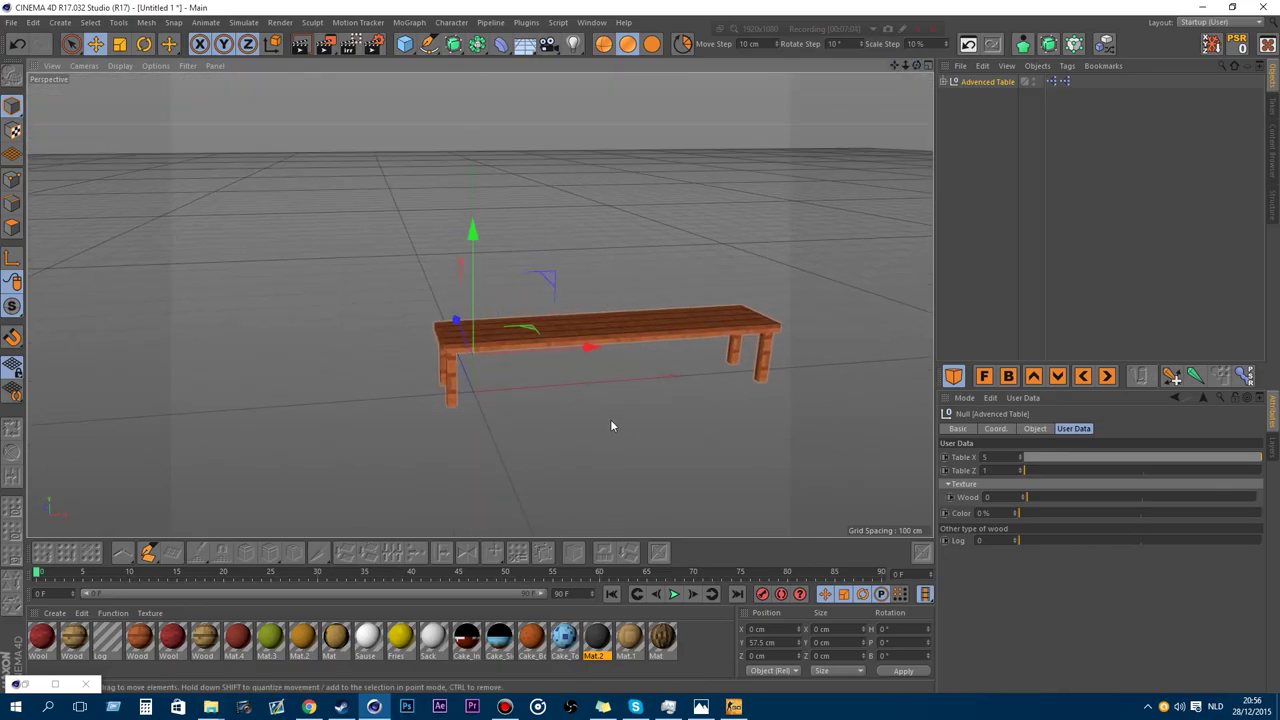
scroll(665, 312, "up", 3)
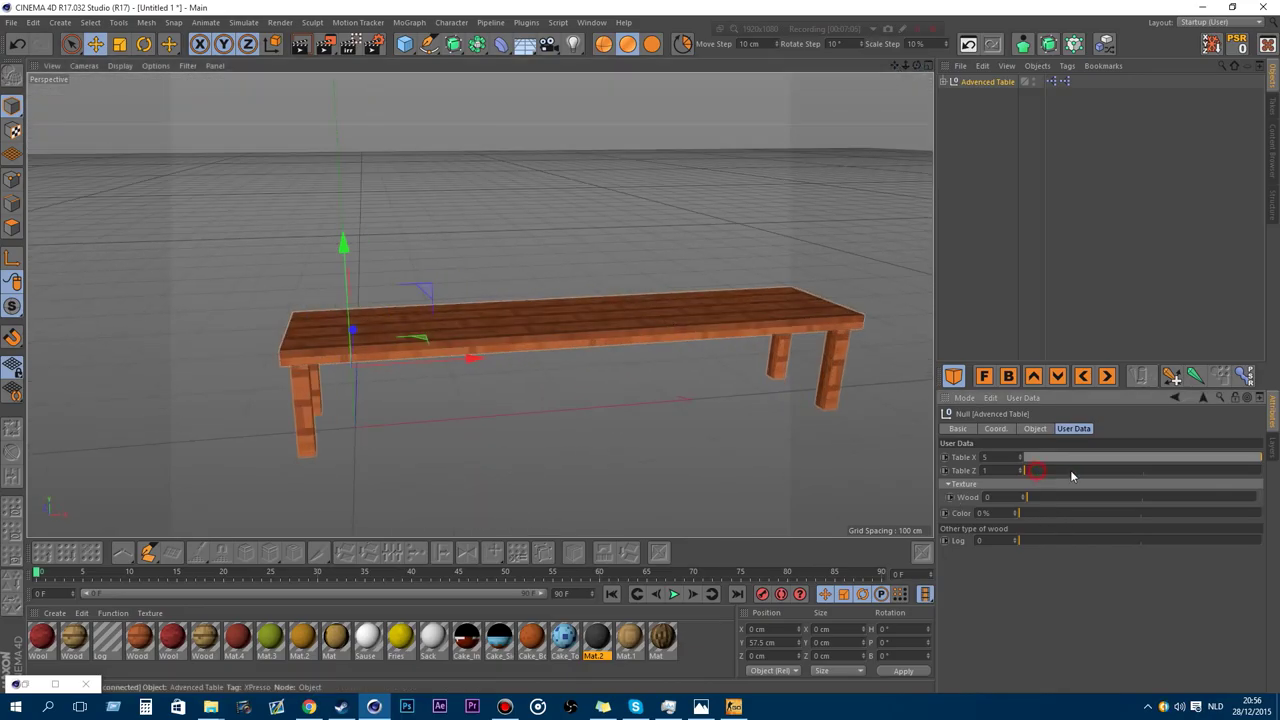
Set both Table X and Table Z of the Advenced Table to 2.
mouse_move(1024, 470)
left_mouse_down()
mouse_move(1265, 472)
mouse_move(1037, 475)
left_mouse_up()
left_click_drag(1243, 458, 1275, 457)
mouse_move(1050, 472)
left_mouse_down()
mouse_move(1249, 471)
mouse_move(1062, 469)
left_mouse_up()
left_click(1088, 458)
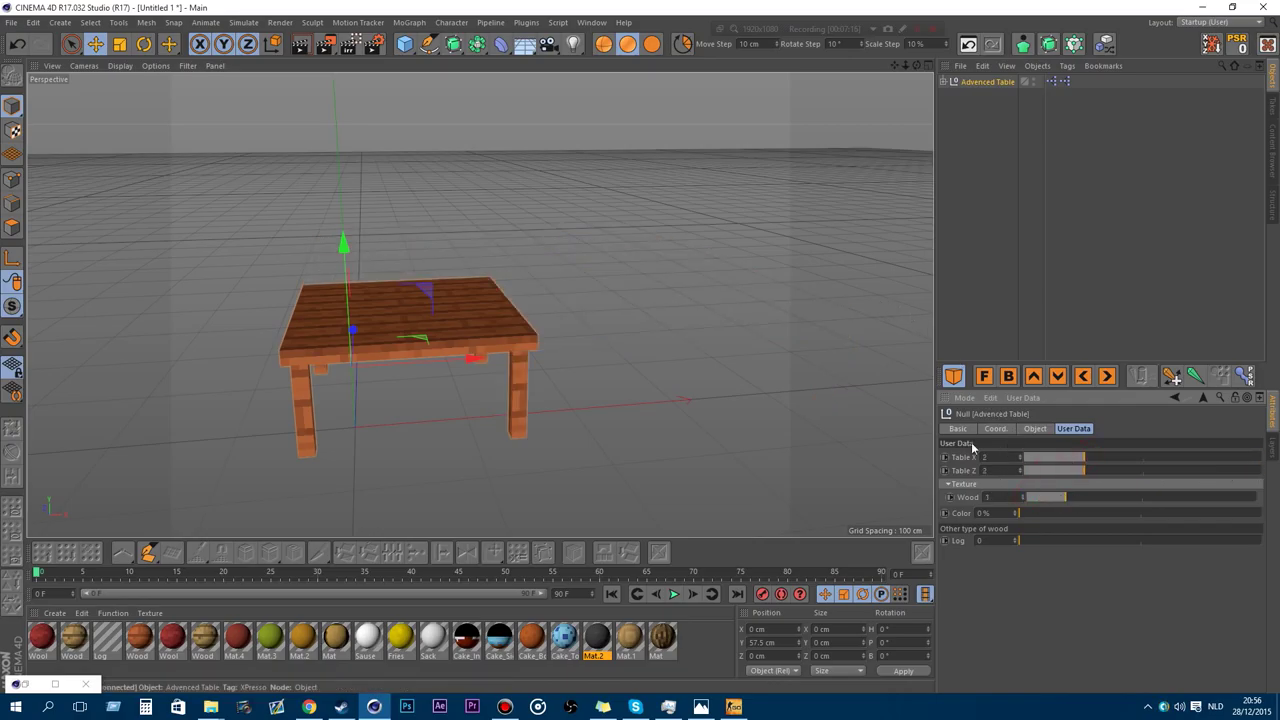
left_click_drag(894, 66, 1169, 66)
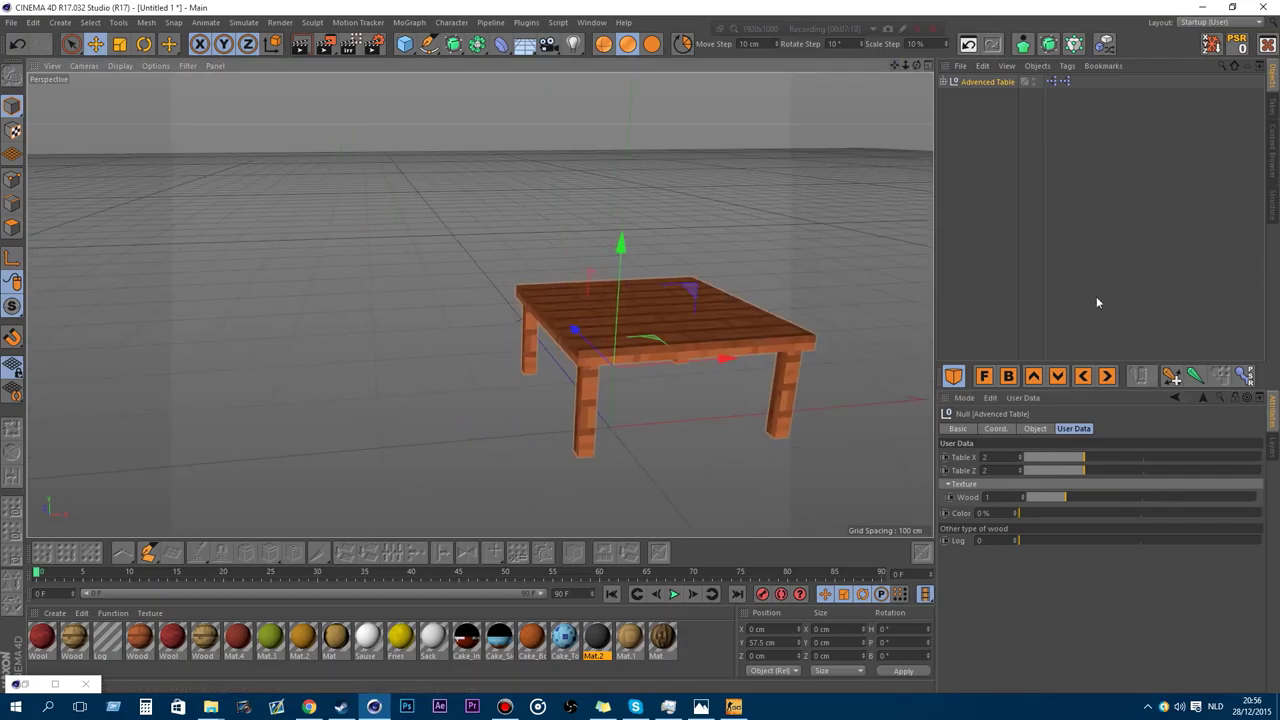
Set the table's Wood texture to 6 and try its Color setting, returning it to 0%.
left_click_drag(1062, 500, 1266, 503)
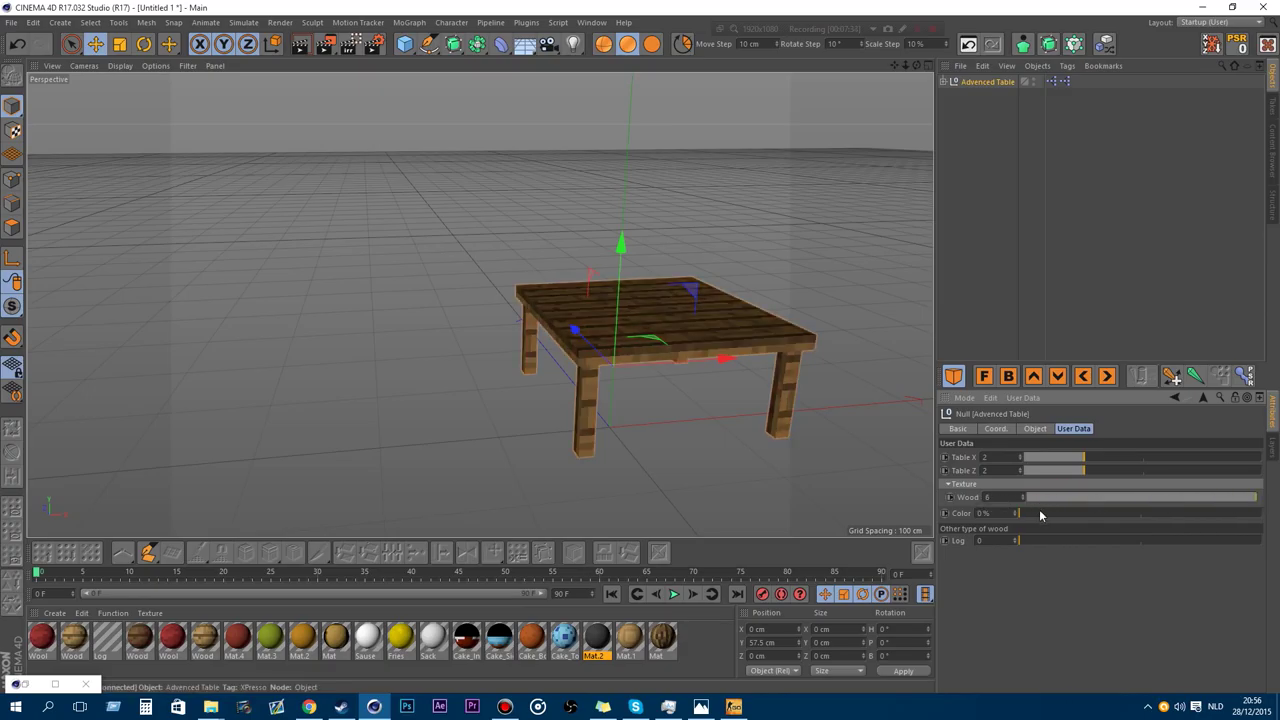
left_click_drag(1103, 517, 960, 513)
Try Log type 1 on the tabletop, and return Log to 0.
left_click_drag(1032, 541, 1062, 546)
scroll(761, 318, "up", 3)
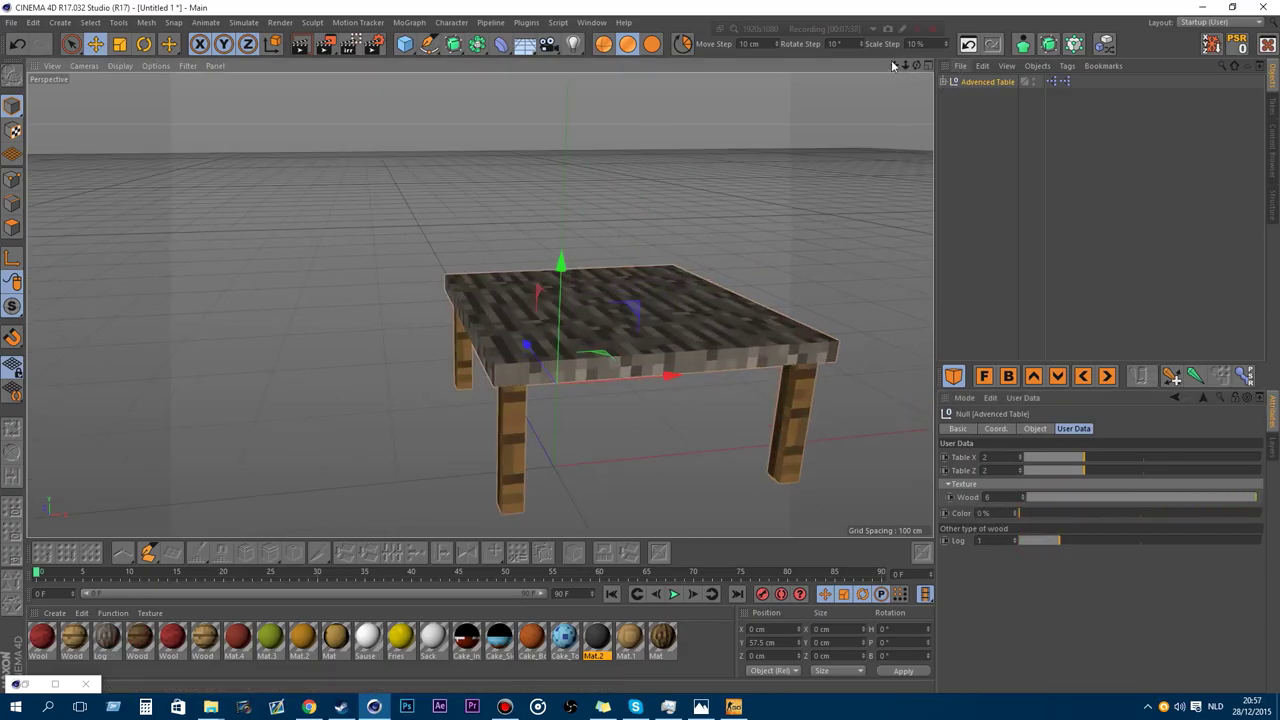
left_click_drag(893, 65, 940, 65)
left_click_drag(1047, 541, 1015, 541)
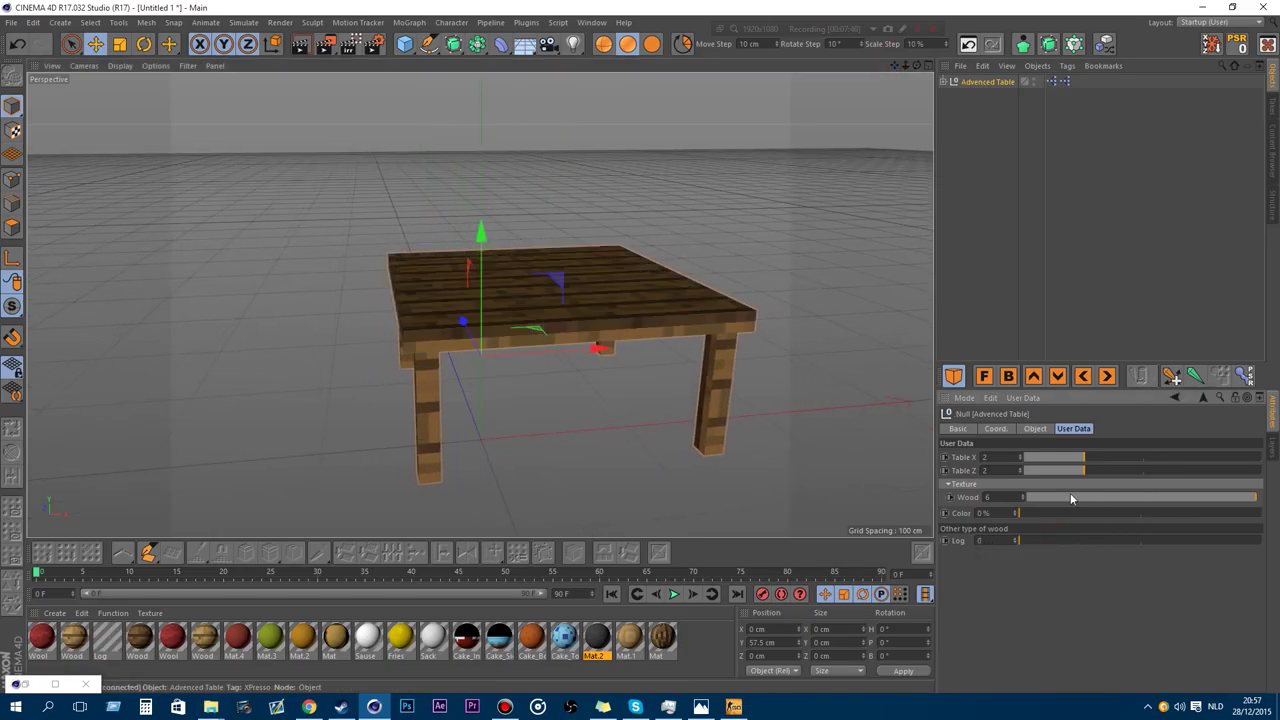
Set the table's Wood texture to 1 and change the Wood setting's minimum limit to 1 in its user data properties.
left_click_drag(1064, 498, 1022, 497)
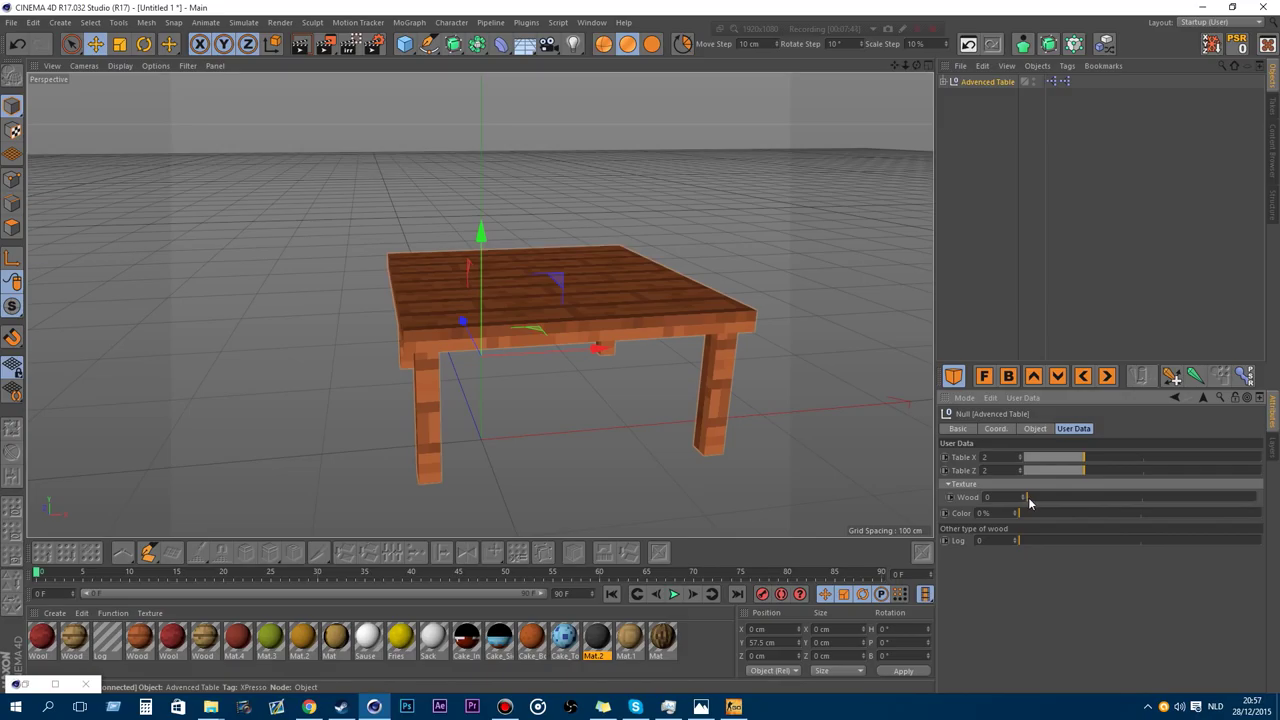
left_click(1034, 498)
mouse_move(1071, 501)
left_mouse_down()
mouse_move(1140, 500)
mouse_move(1080, 503)
left_mouse_up()
left_click(1023, 397)
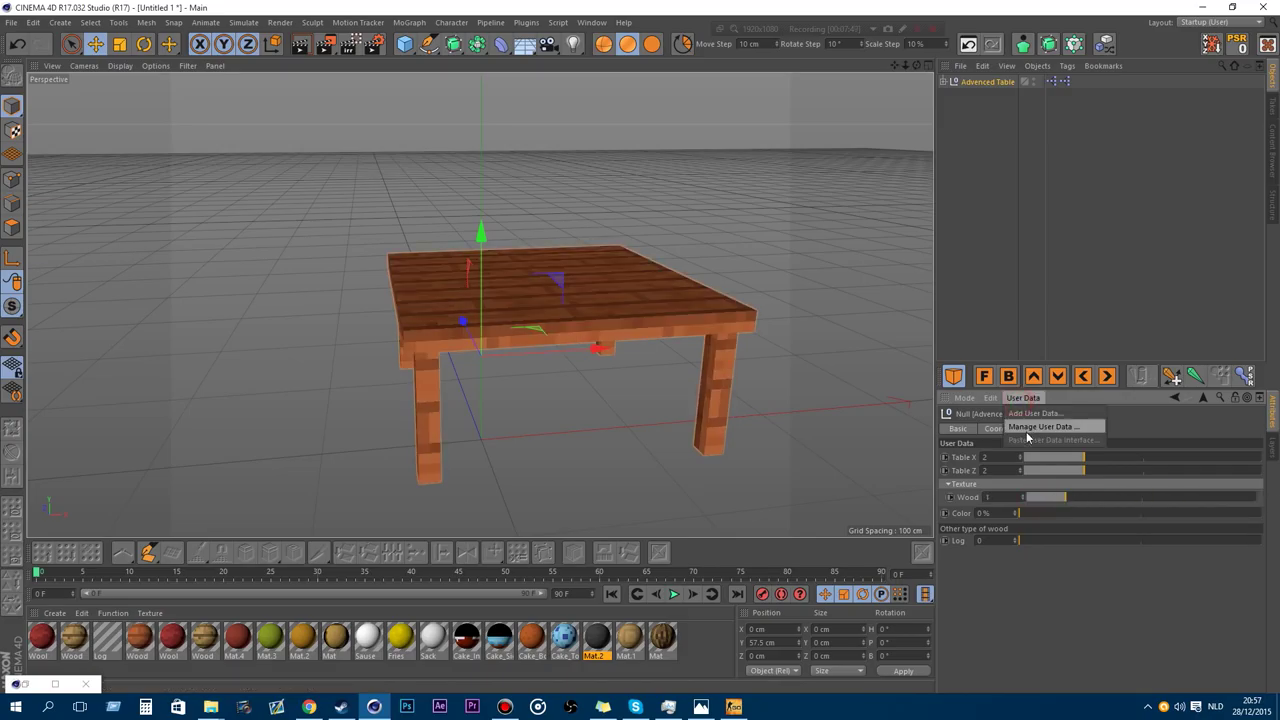
left_click(1027, 429)
left_click(797, 321)
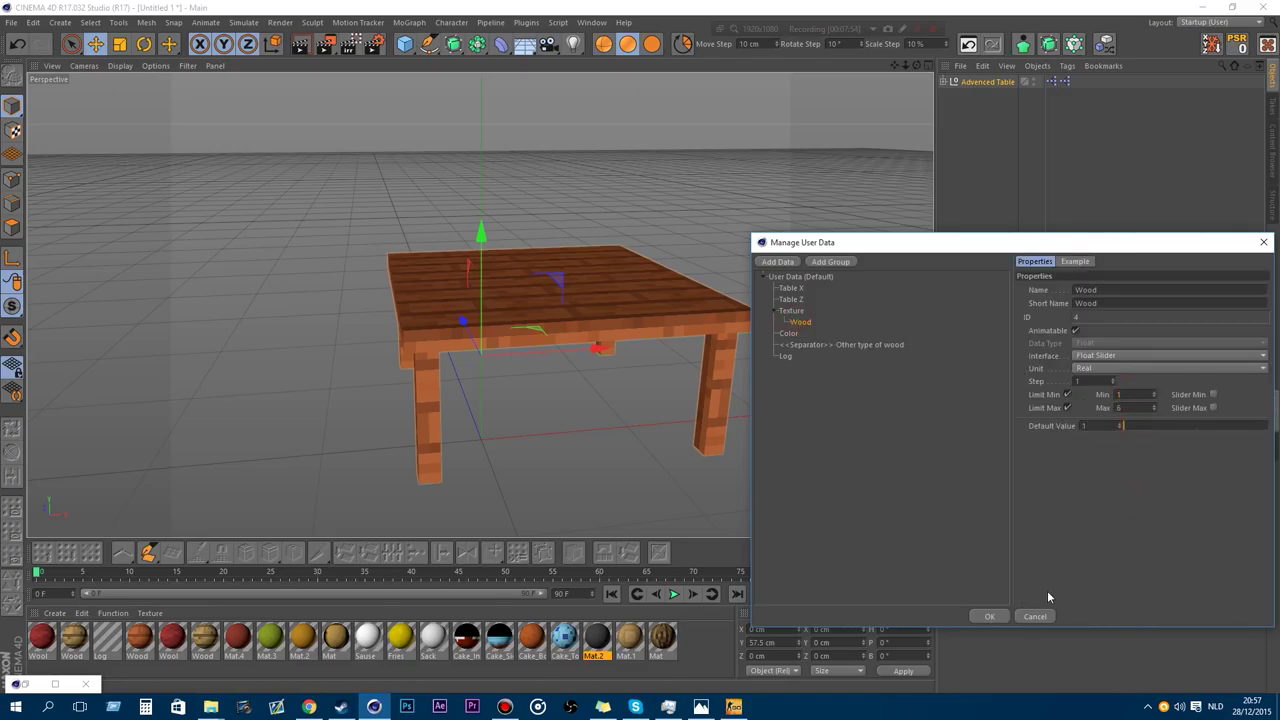
left_click(989, 616)
Set the table's Log type to 4 and its Wood texture to 4.
left_click_drag(1022, 513, 1180, 540)
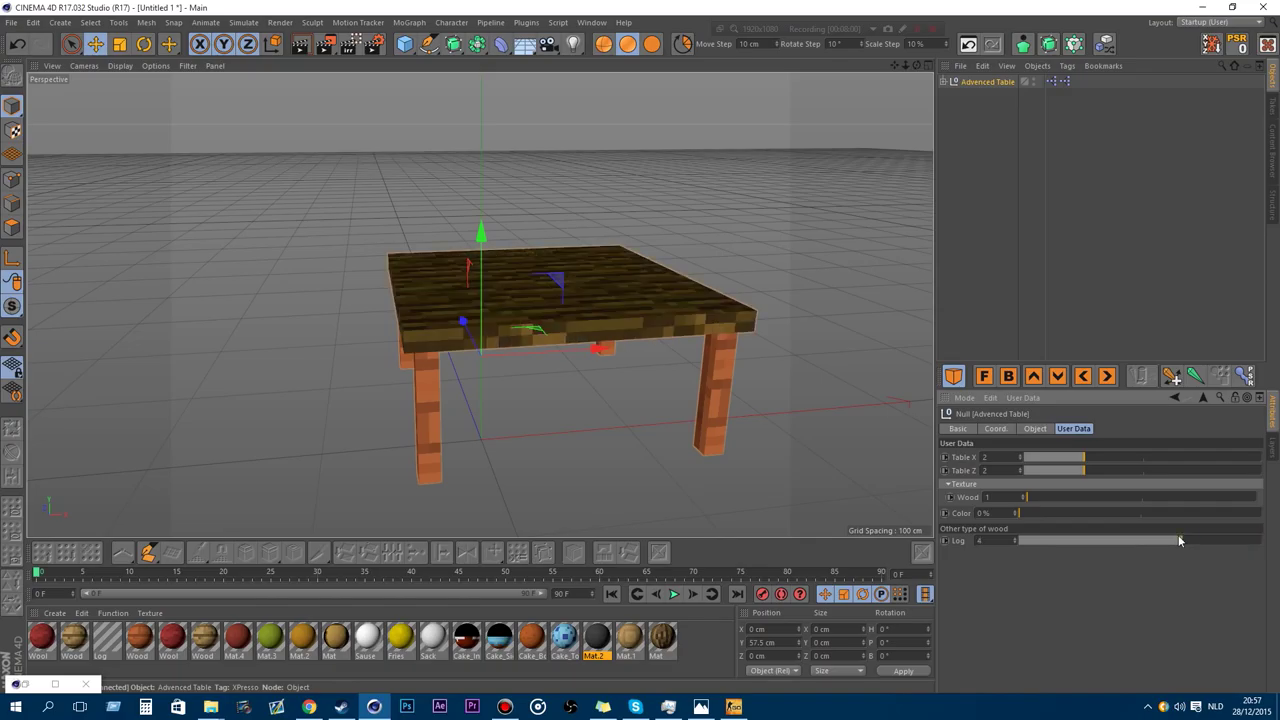
left_click_drag(1034, 497, 1175, 498)
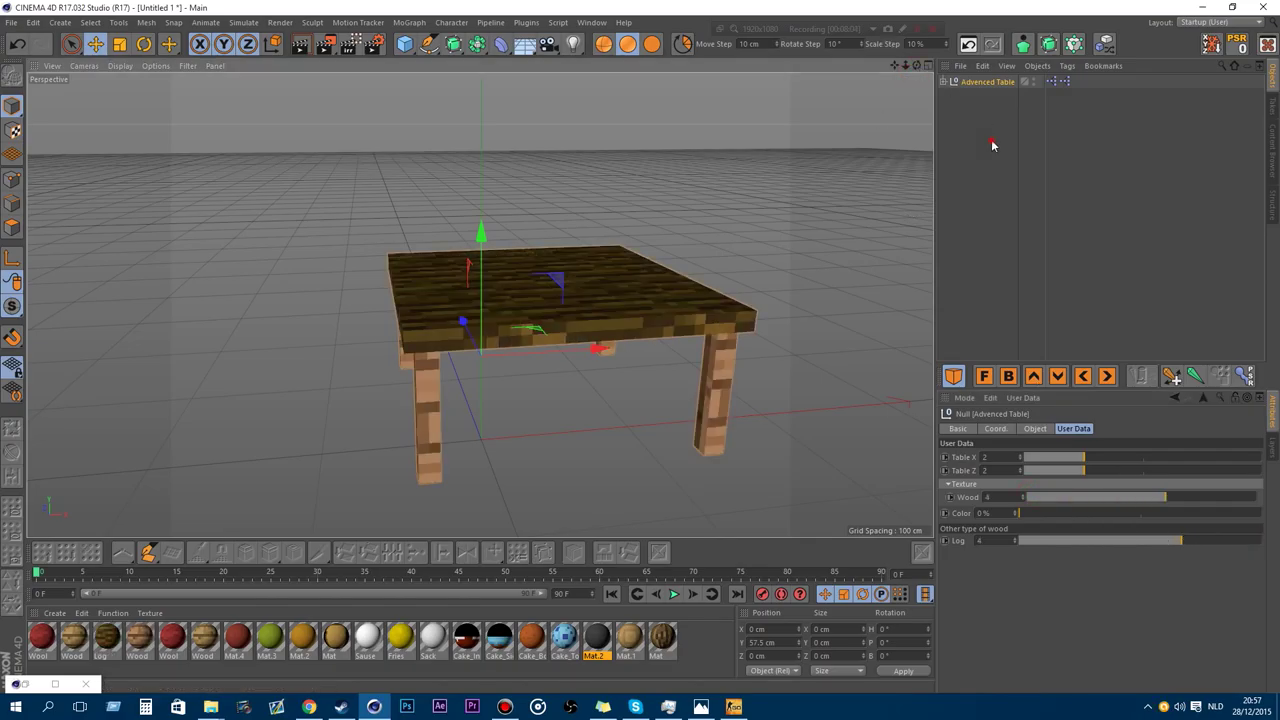
Delete the Advenced Table, load the BookCase from the Indoor folder, and frame its front in the perspective view.
key("Delete")
left_click(1273, 139)
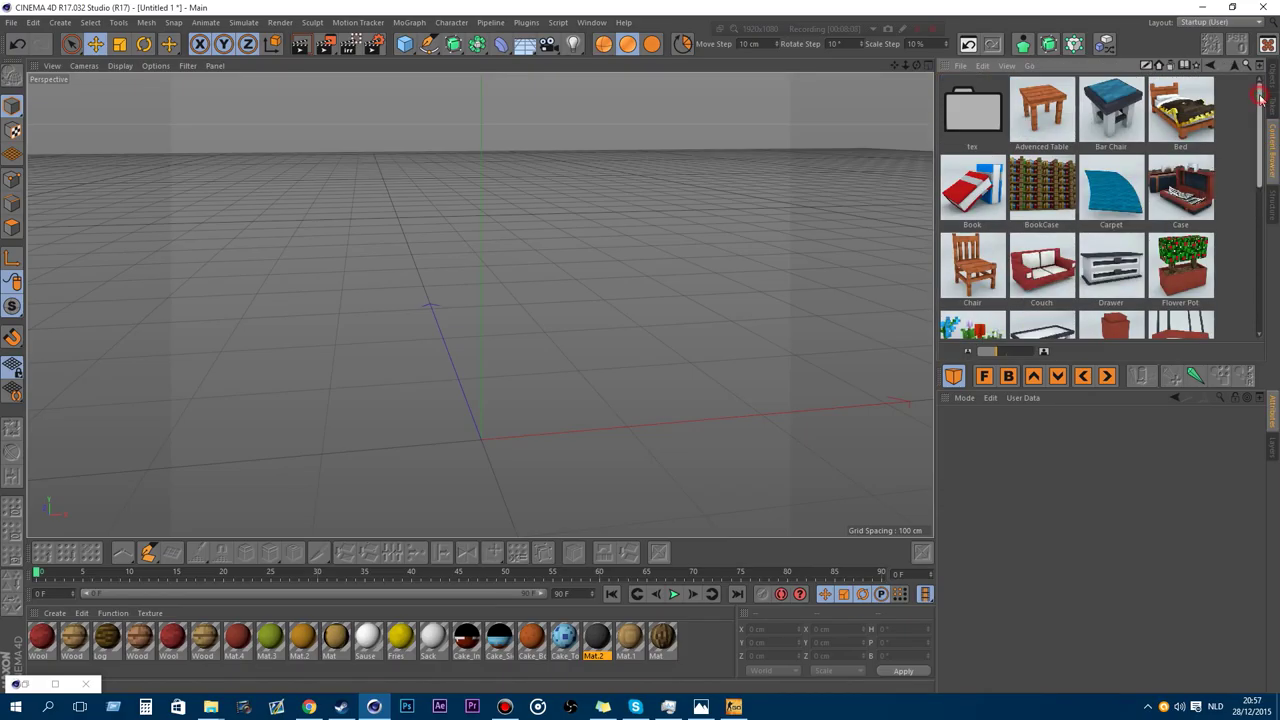
left_click_drag(1260, 97, 1260, 112)
double_click(1043, 140)
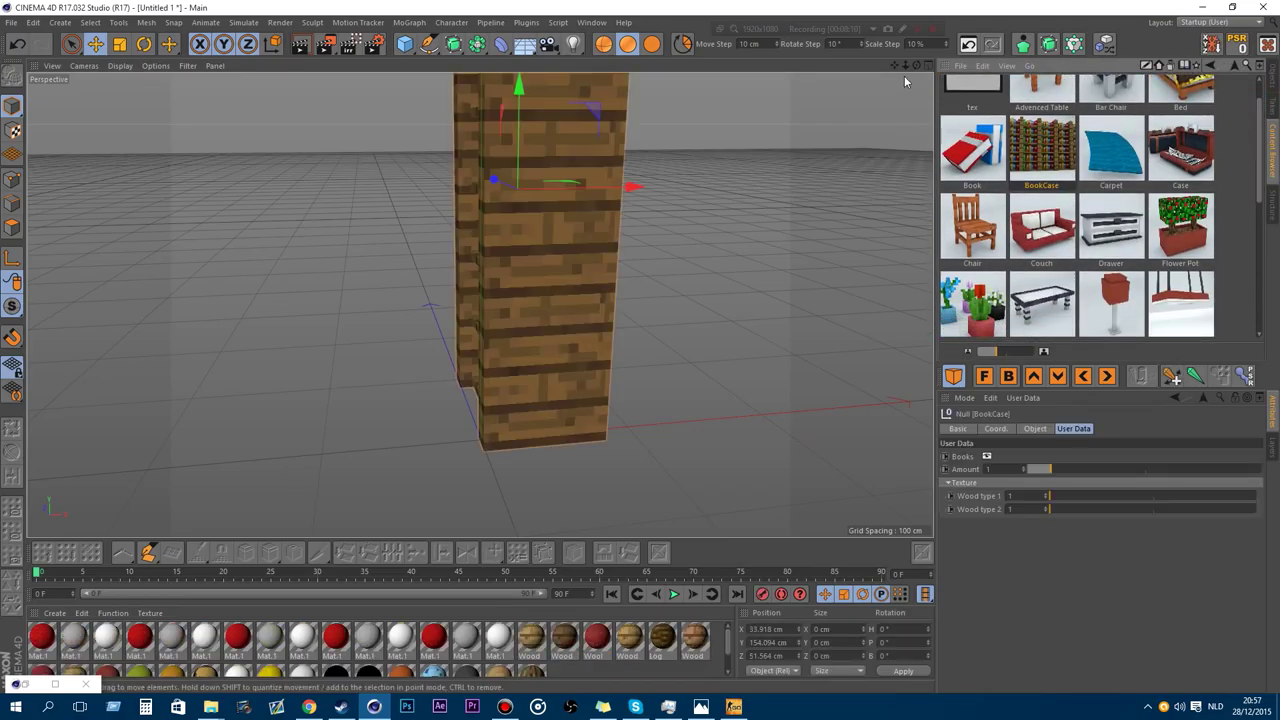
scroll(479, 305, "down", 5)
left_click_drag(480, 305, 558, 252, "alt")
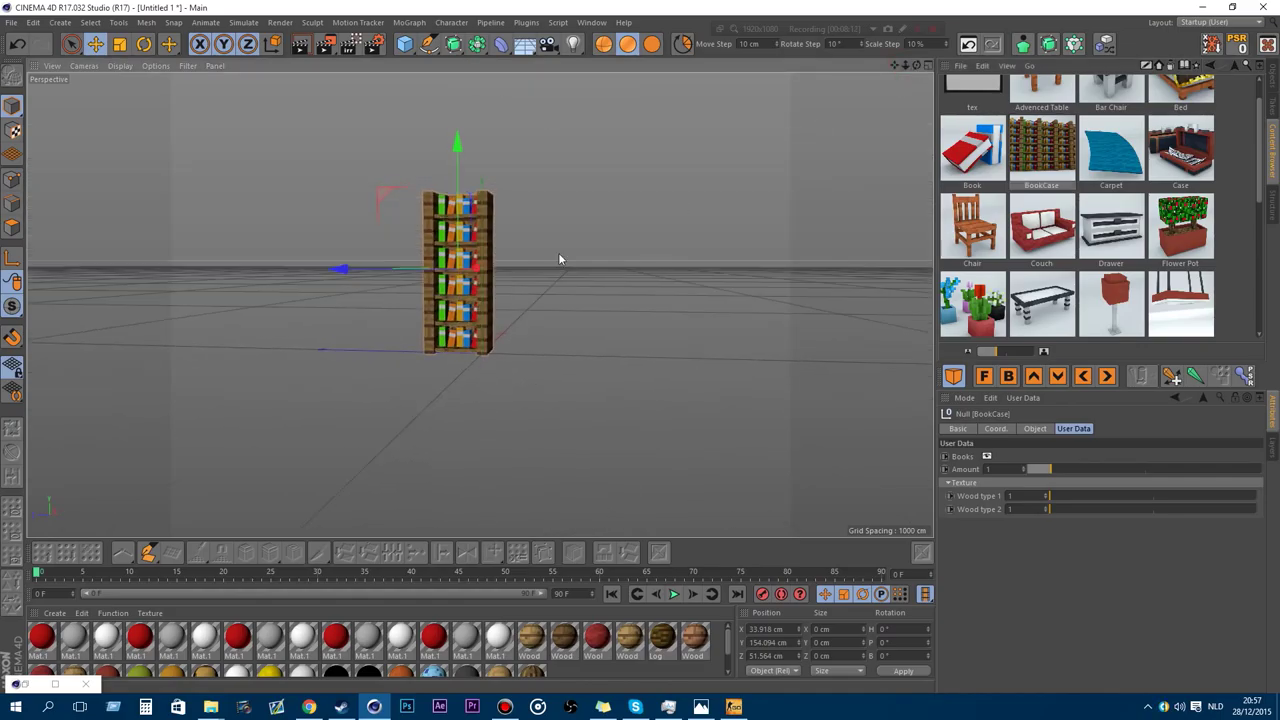
scroll(351, 171, "up", 4)
scroll(486, 289, "up", 2)
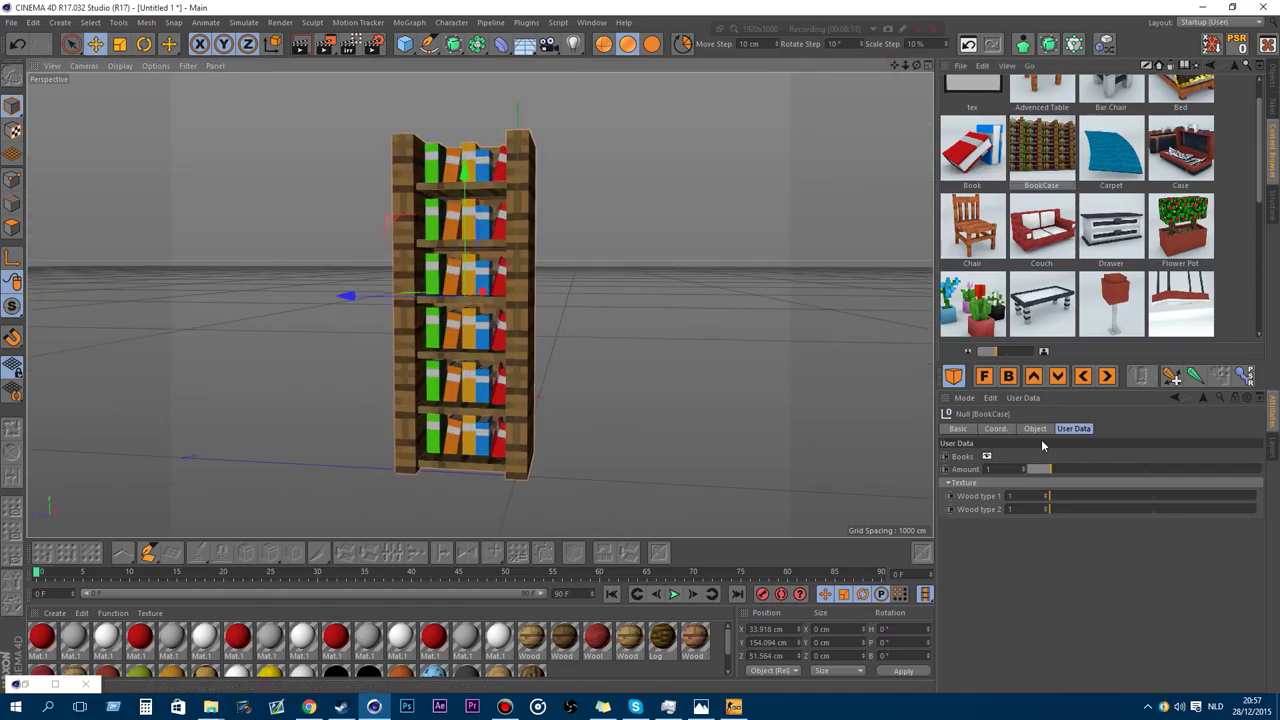
Toggle the BookCase's Books option off and back on.
left_click(987, 456)
left_click(988, 456)
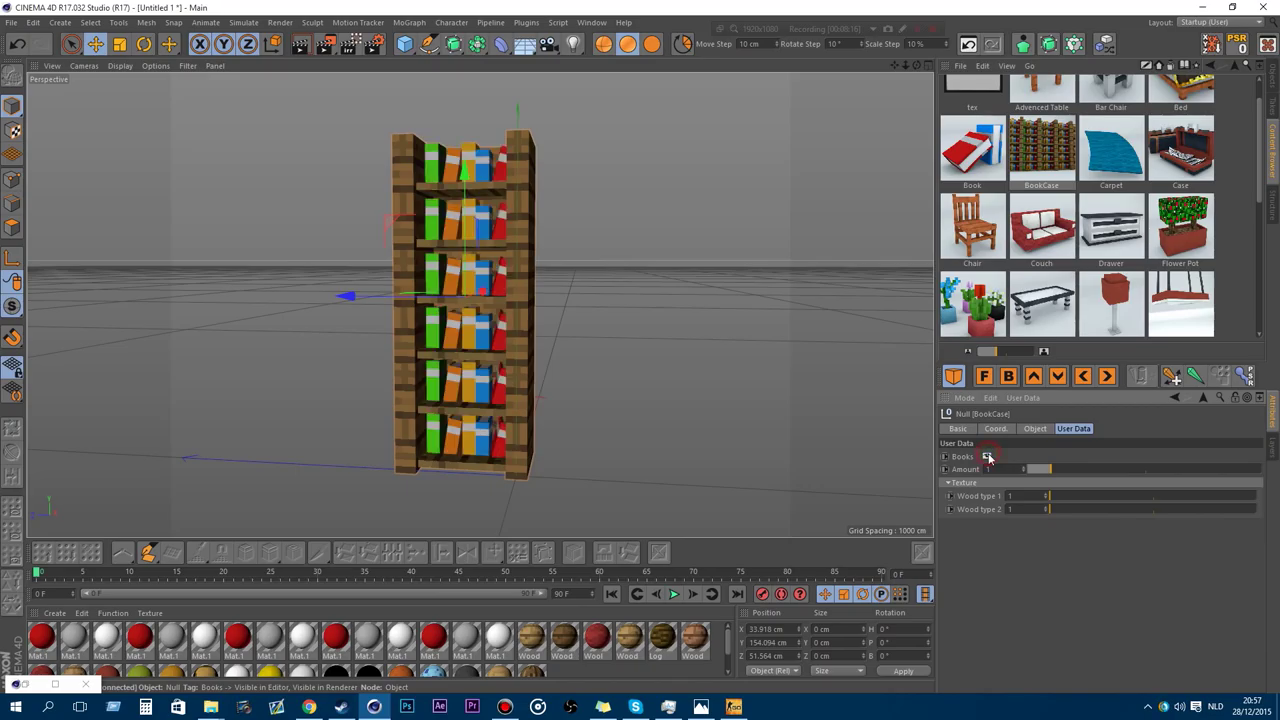
left_click(988, 456)
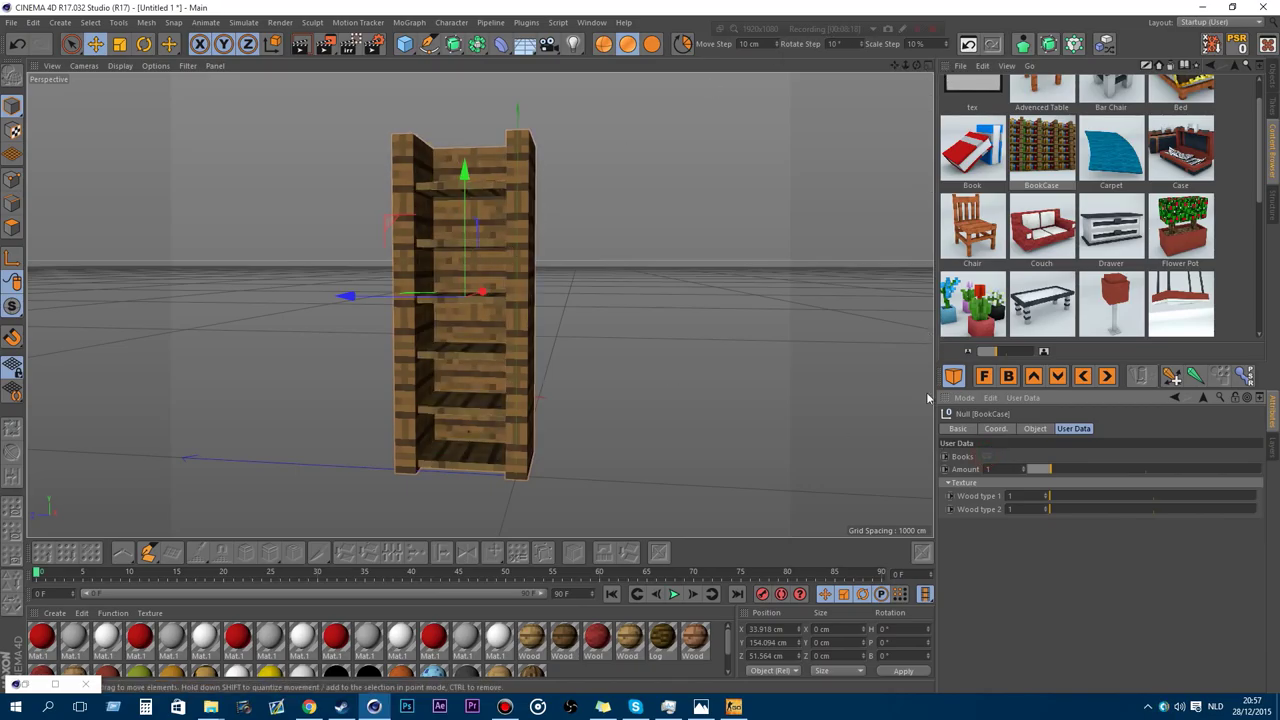
left_click(987, 456)
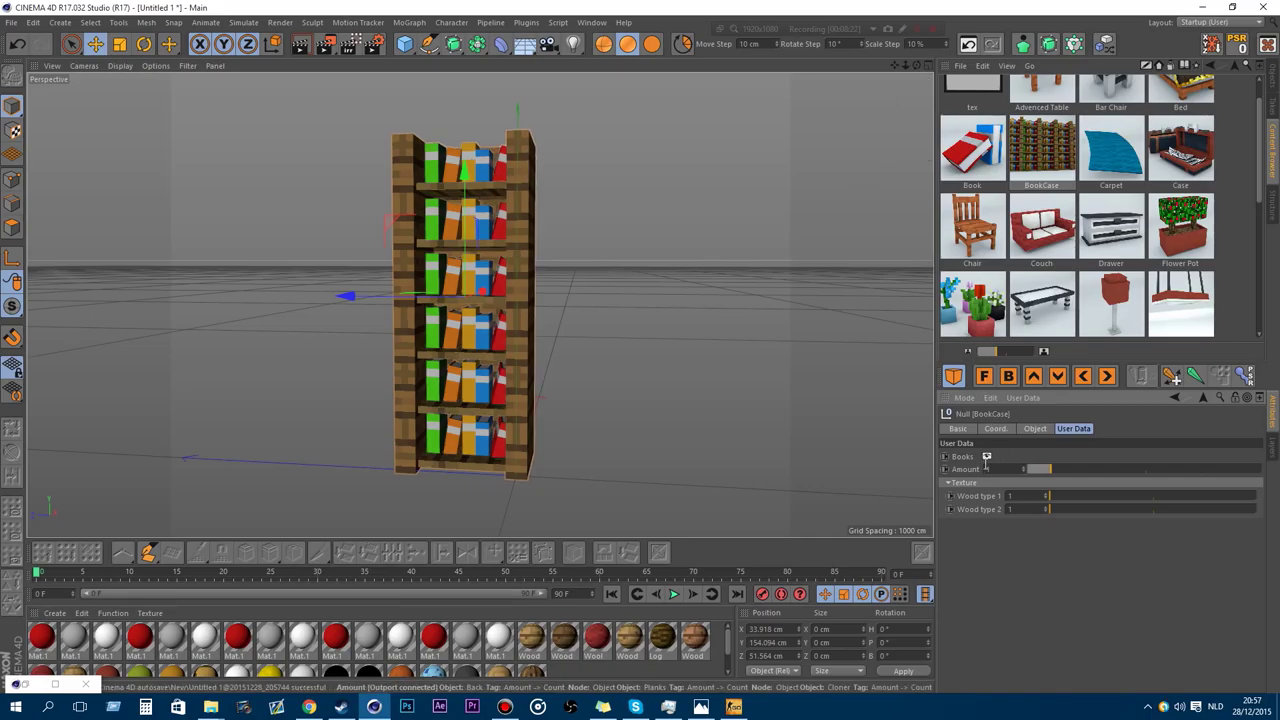
Extend the BookCase by setting its Amount to 10.
left_click_drag(1054, 470, 1220, 476)
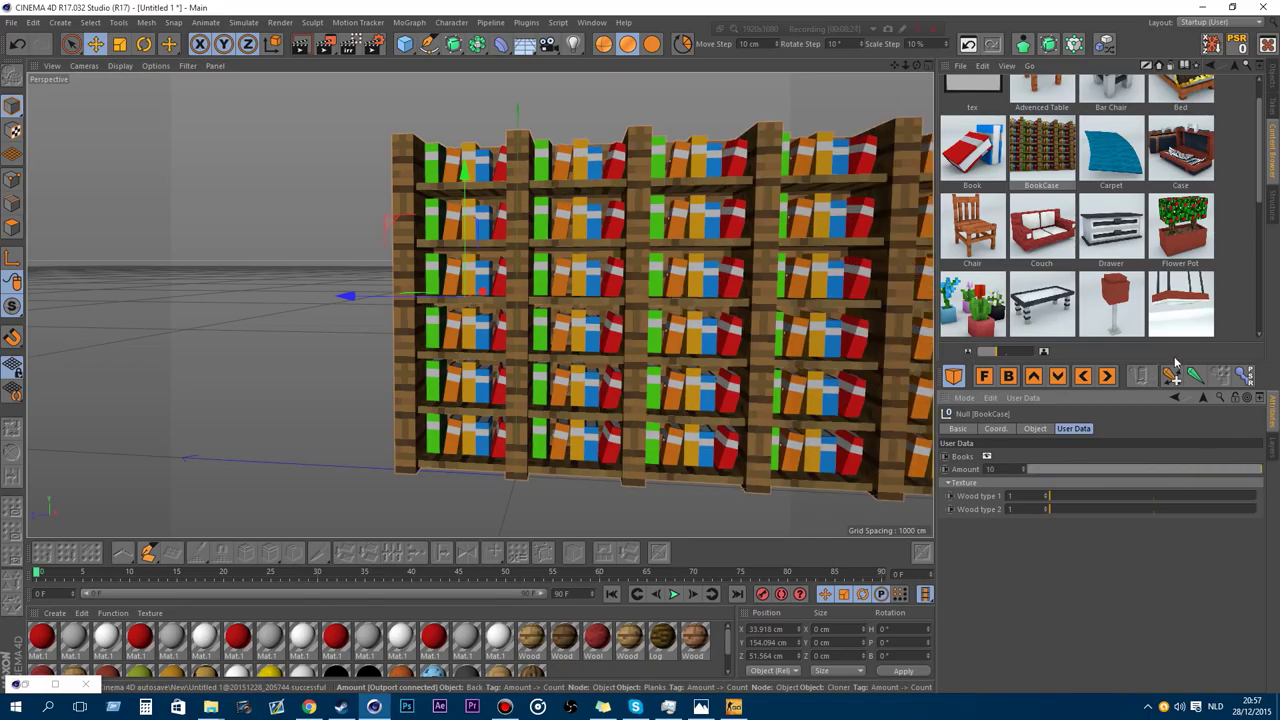
left_click_drag(905, 66, 895, 66)
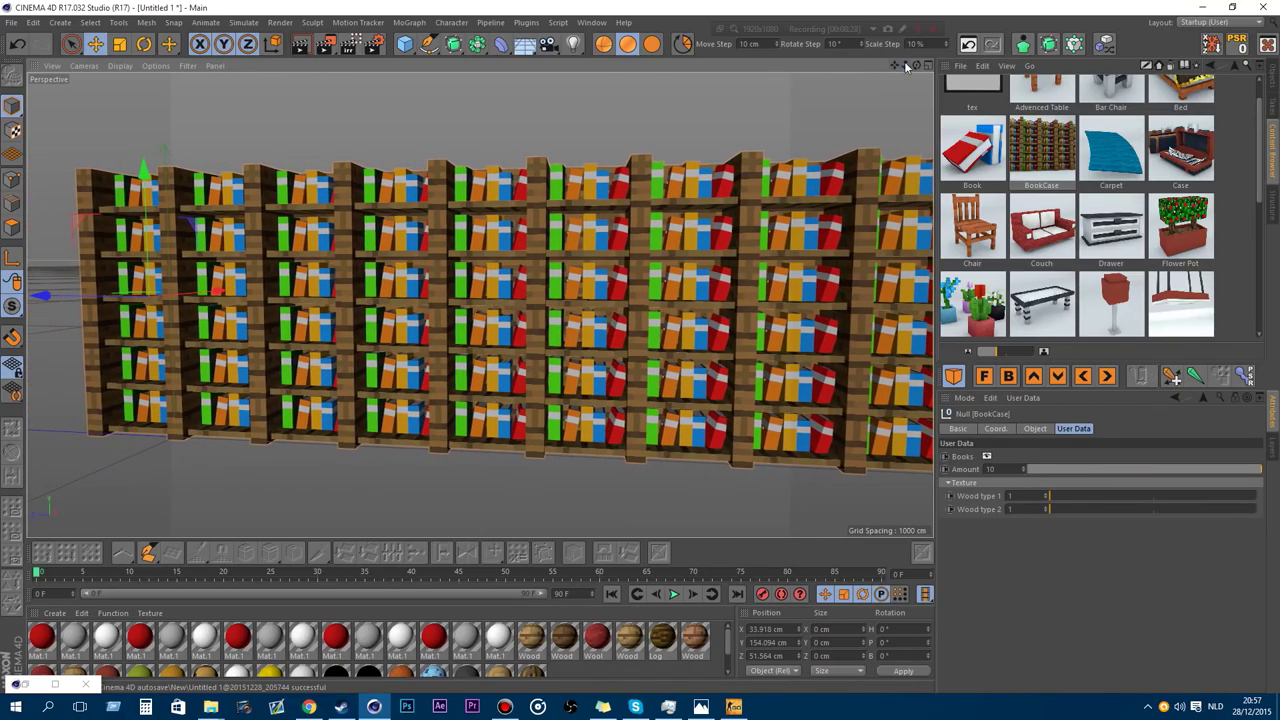
left_click_drag(1118, 466, 1272, 476)
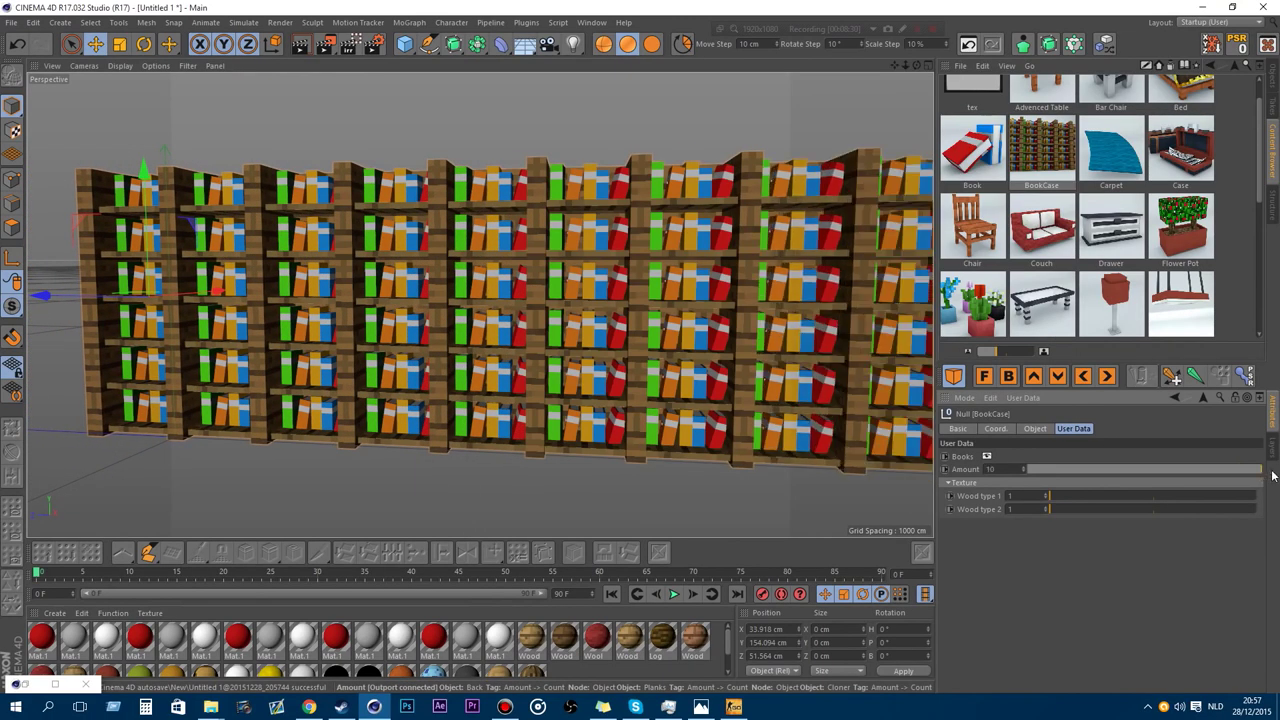
Set the BookCase's Wood type 1 to 6 and Wood type 2 to 4.
left_click_drag(1047, 495, 1249, 497)
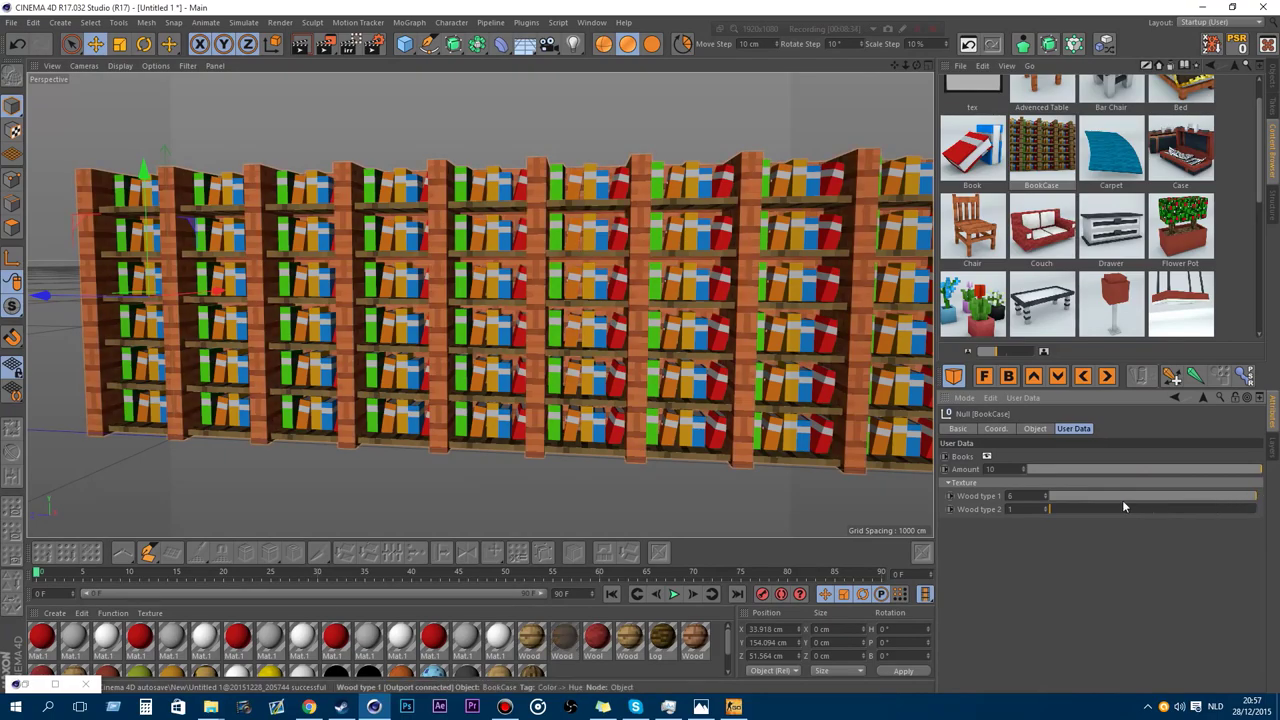
left_click_drag(917, 66, 722, 233)
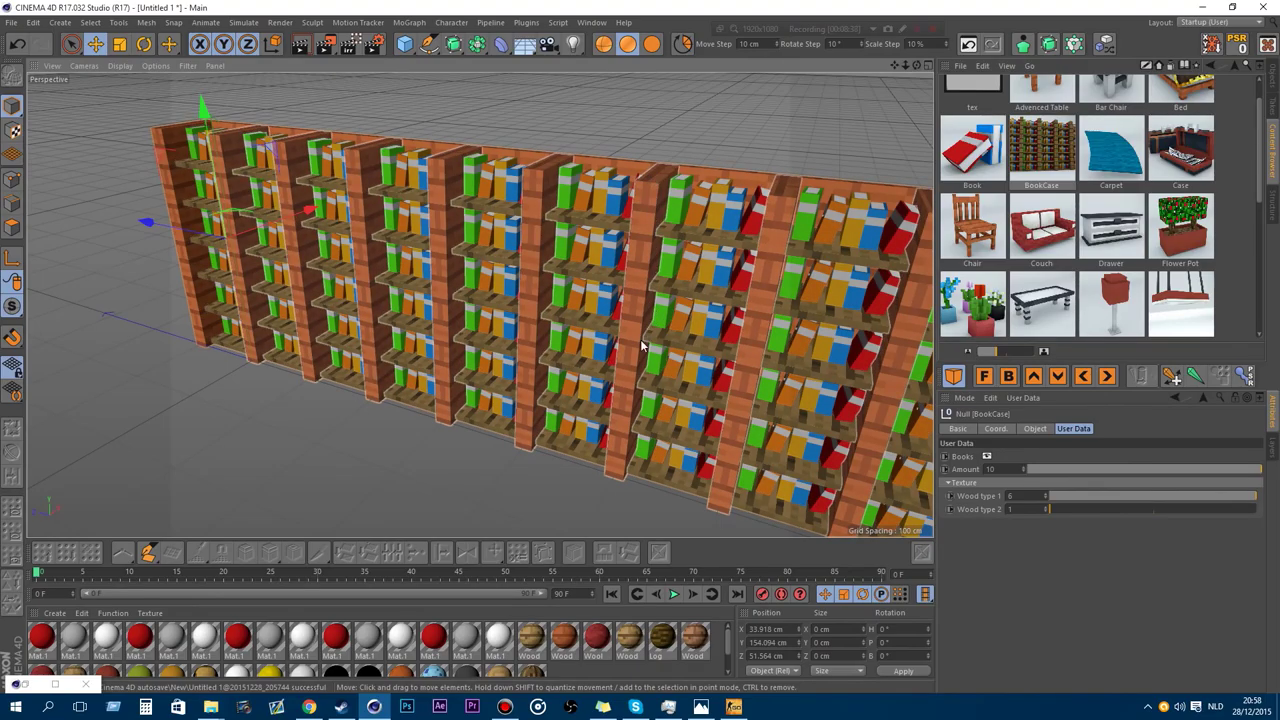
left_click_drag(1048, 509, 1174, 510)
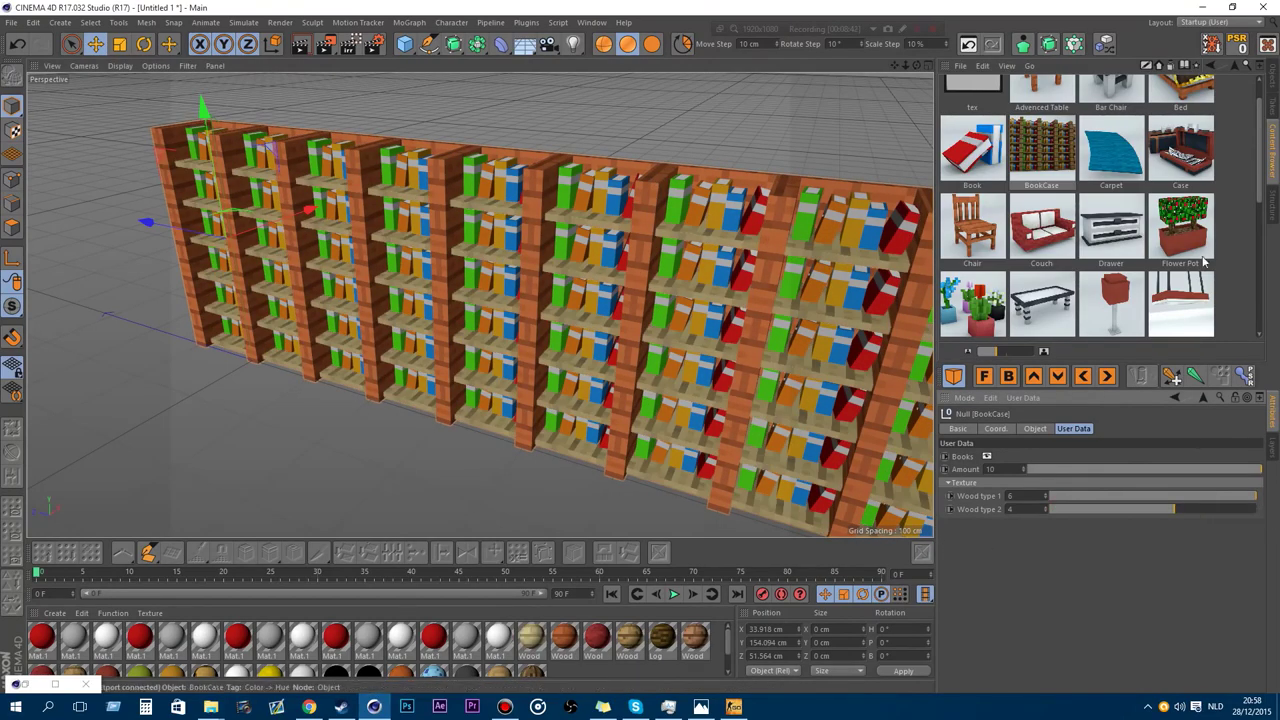
Delete the BookCase, load the Chair from the Indoor folder, and frame it in the perspective view.
scroll(1207, 234, "up", 1)
left_click(1270, 88)
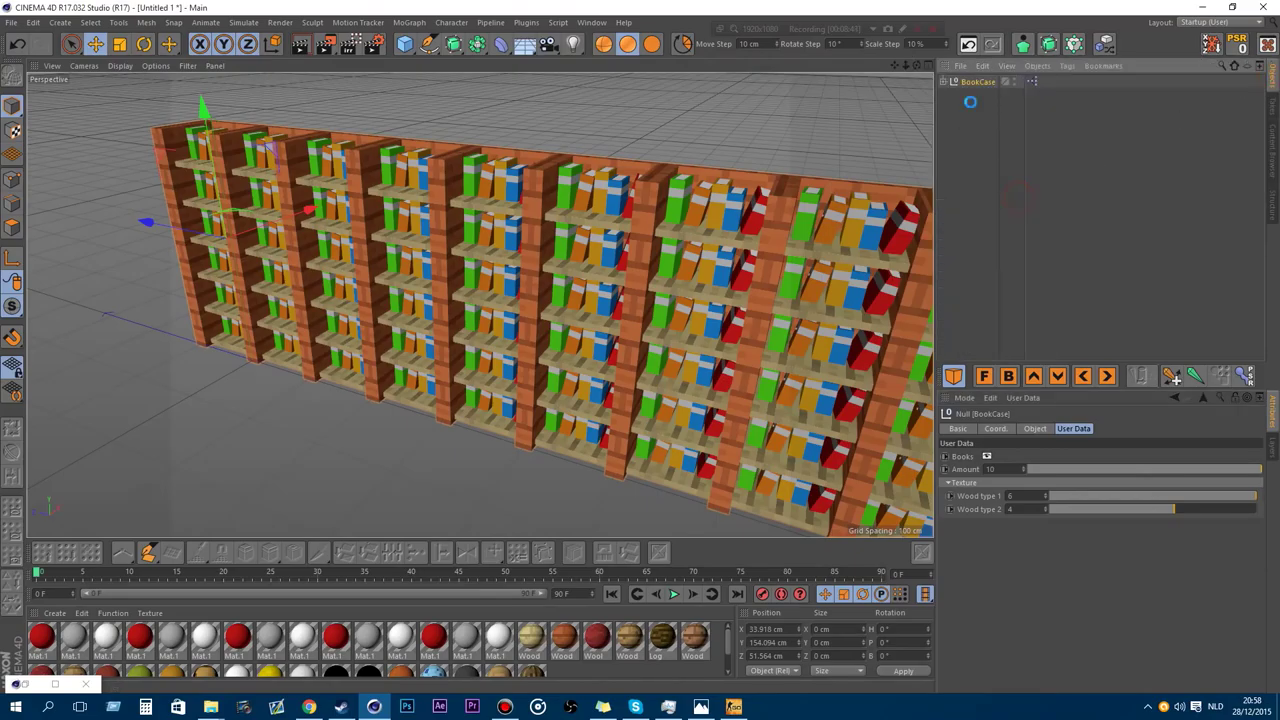
key("Delete")
left_click(1272, 150)
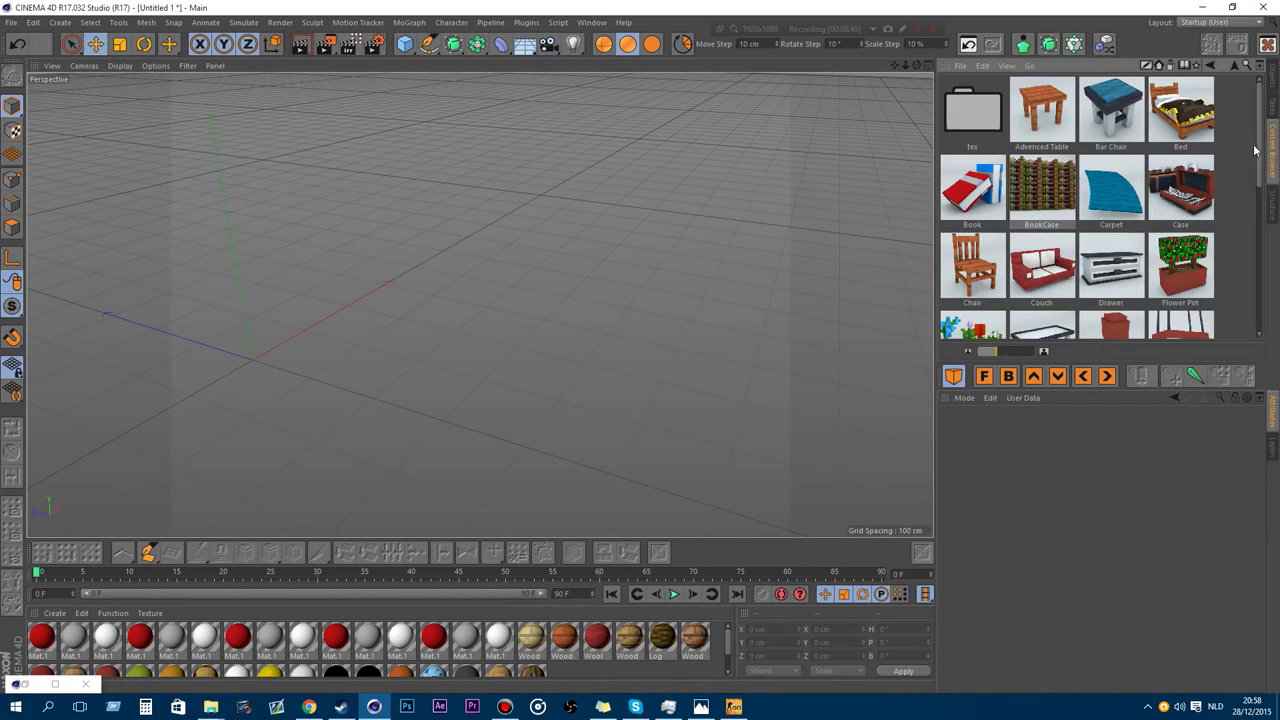
scroll(1100, 210, "down", 1)
left_click_drag(985, 210, 210, 300)
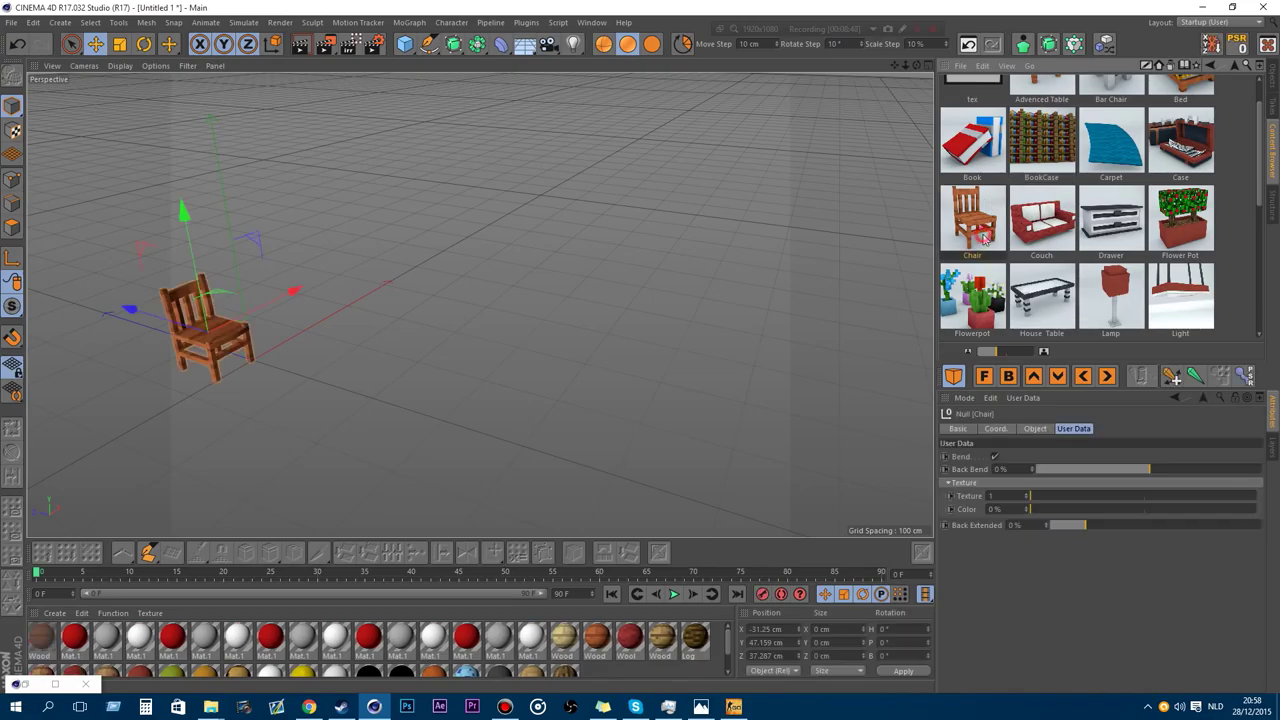
right_click_drag(143, 361, 212, 301, "alt")
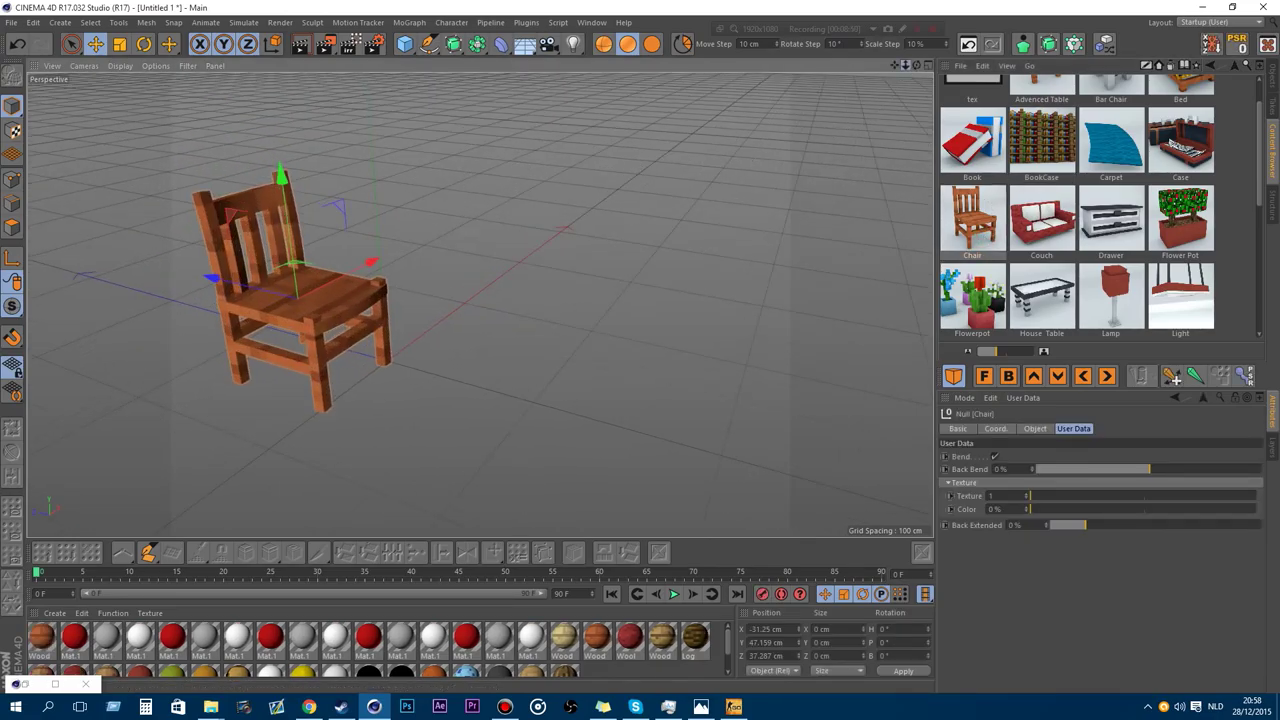
left_click_drag(916, 65, 945, 22)
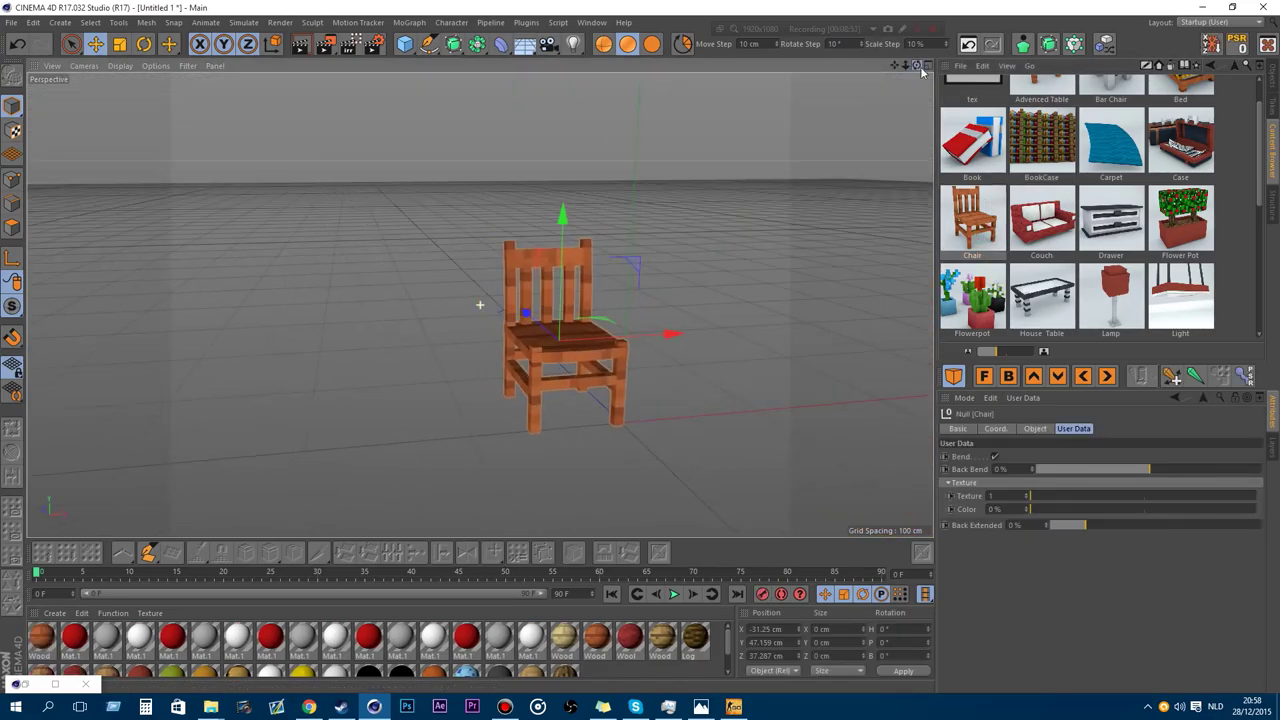
Try the Chair's Bend option on and off while viewing the seat up close and from the side.
scroll(658, 374, "up", 3)
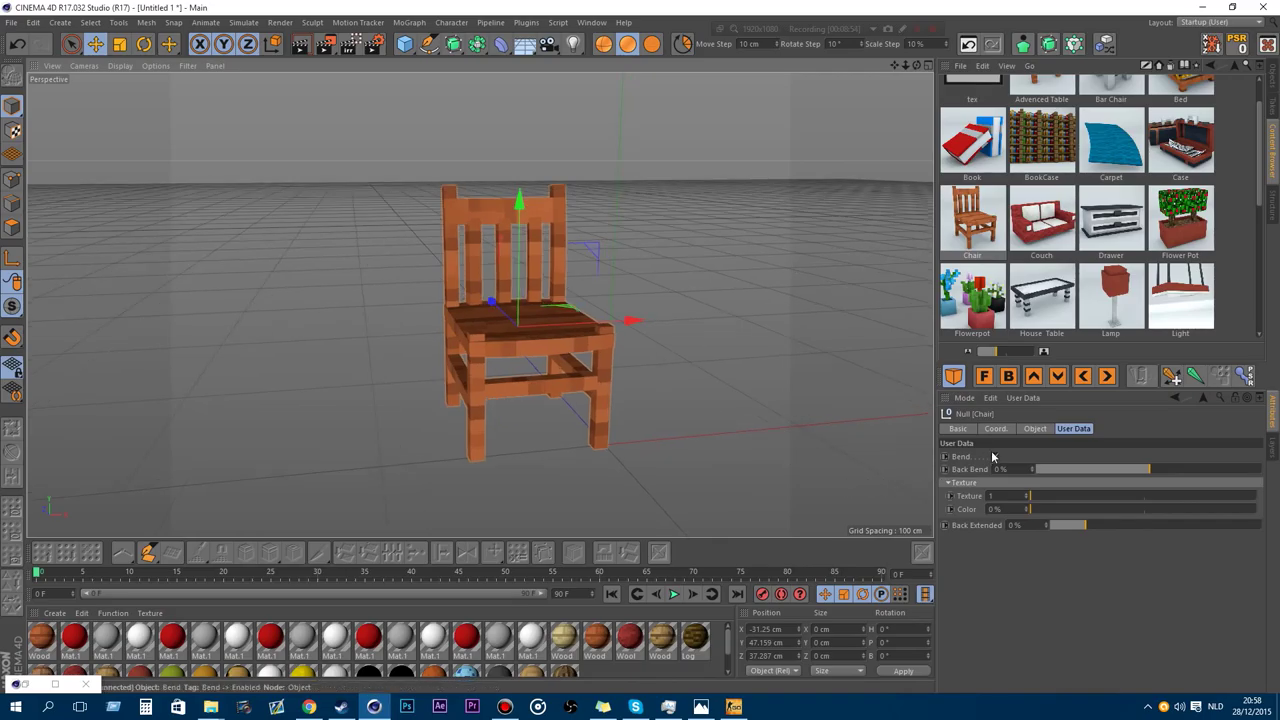
scroll(530, 210, "up", 2)
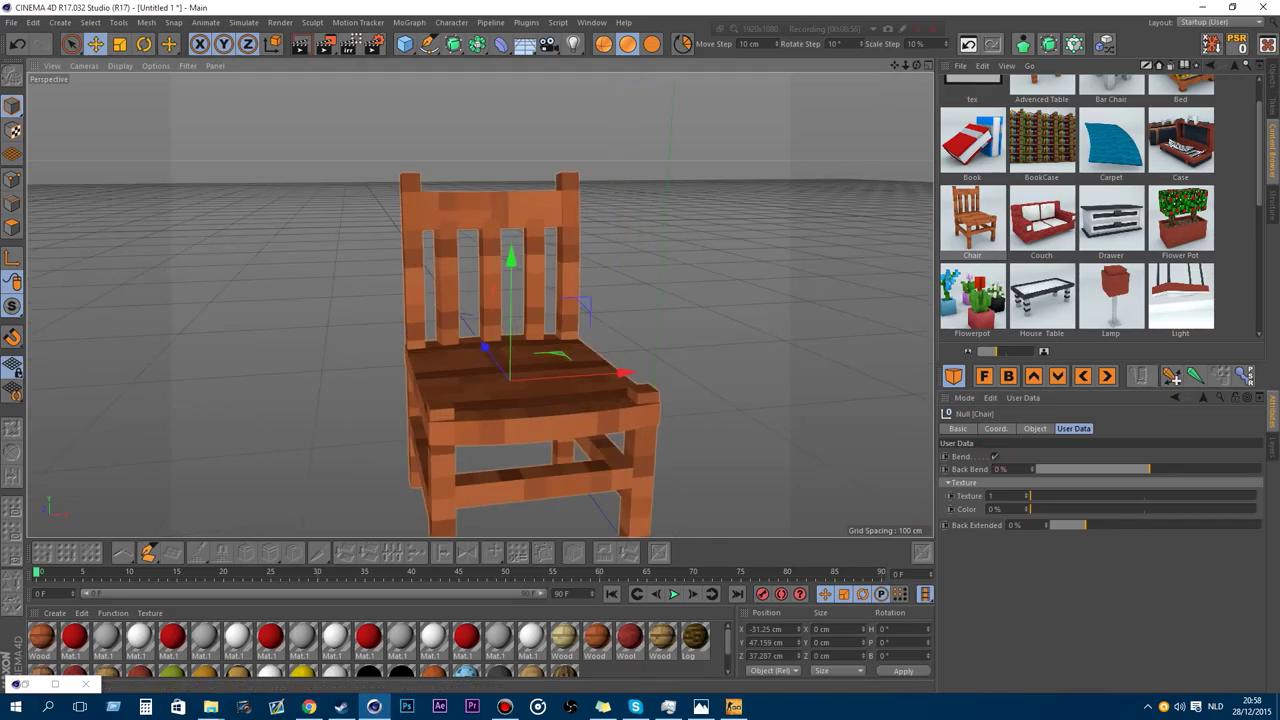
left_click_drag(916, 65, 1062, 67)
left_click_drag(995, 456, 998, 457)
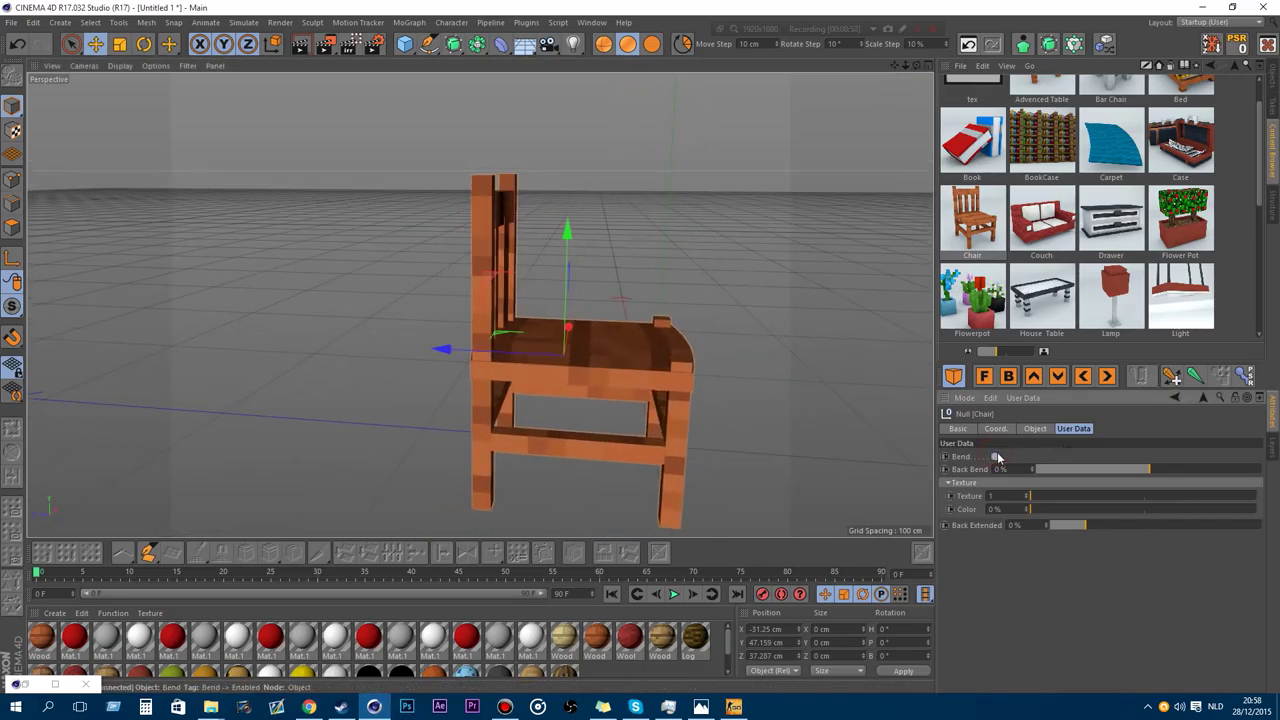
Enable the Chair's Bend option, try its Back Bend, and set Back Extended to -10%.
left_click(994, 456)
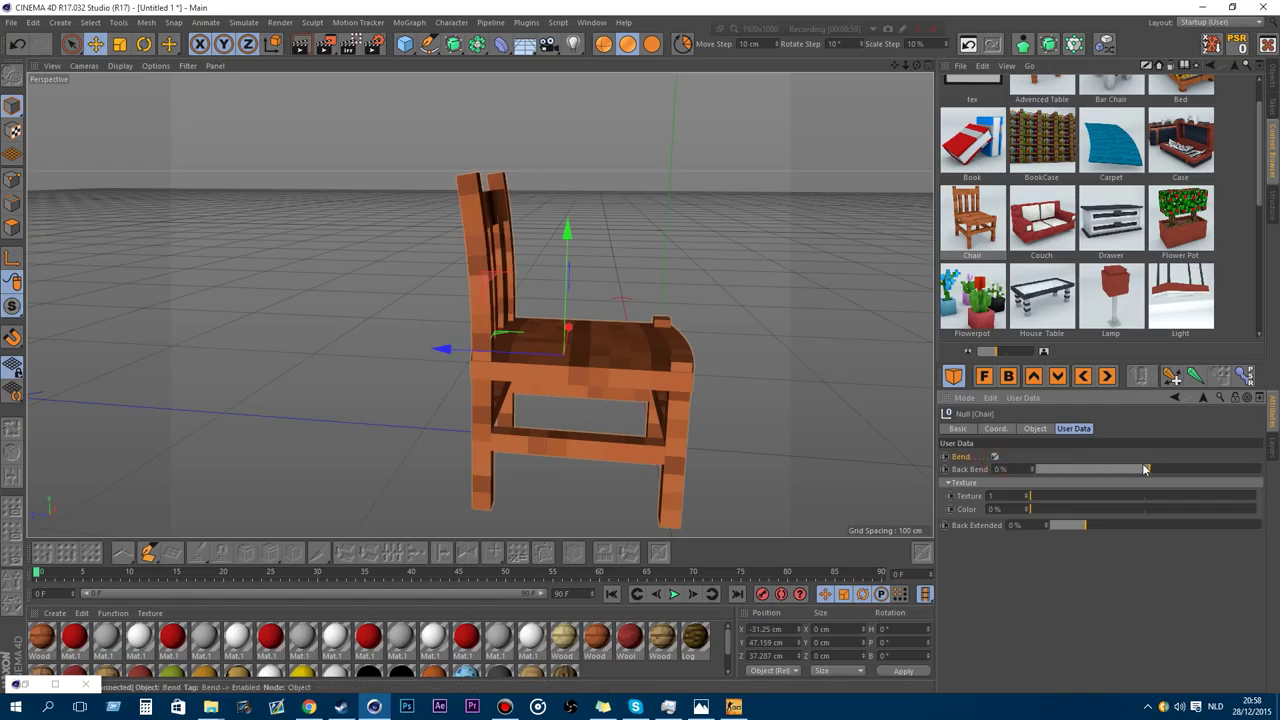
mouse_move(1140, 469)
left_mouse_down()
mouse_move(1240, 469)
mouse_move(1083, 466)
mouse_move(1250, 470)
mouse_move(1148, 472)
left_mouse_up()
left_click_drag(1045, 498, 1048, 525)
scroll(890, 97, "down", 3)
scroll(1147, 218, "down", 2)
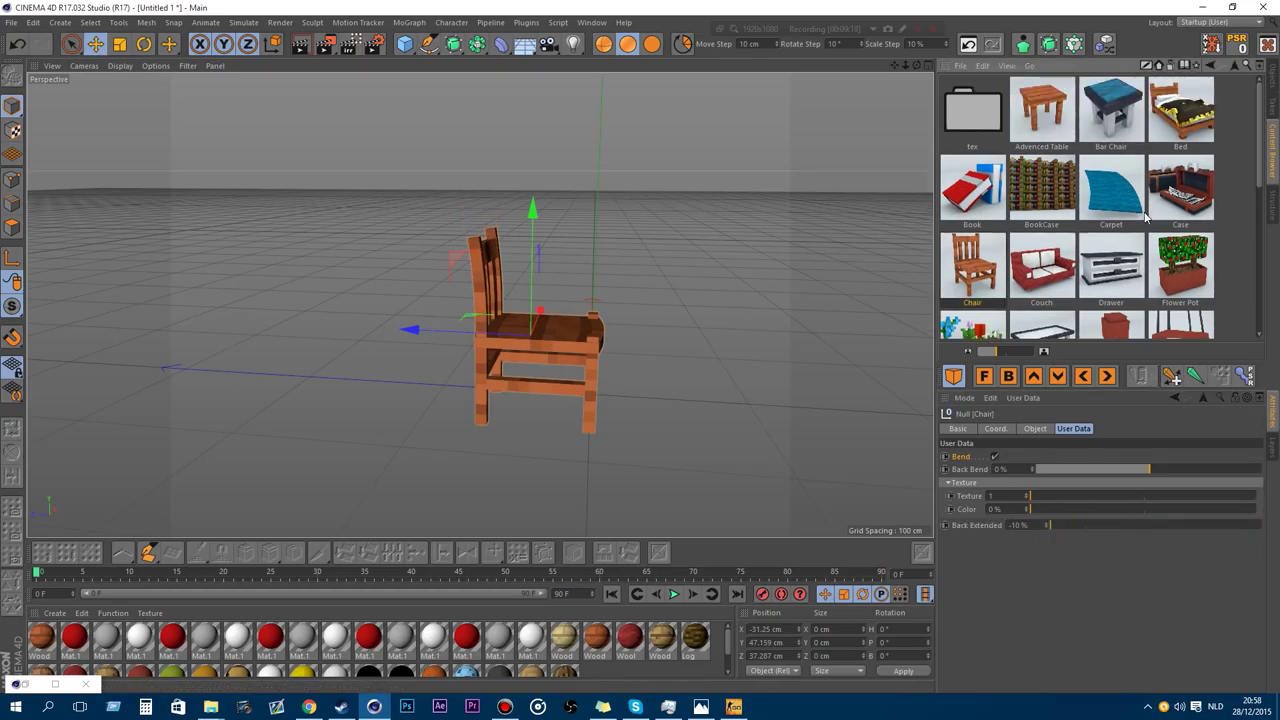
Delete the Chair, load the Mirror from the Indoor folder, and frame its front in the perspective view.
left_click(1272, 74)
left_click_drag(937, 89, 1014, 191)
key("Delete")
left_click(1272, 146)
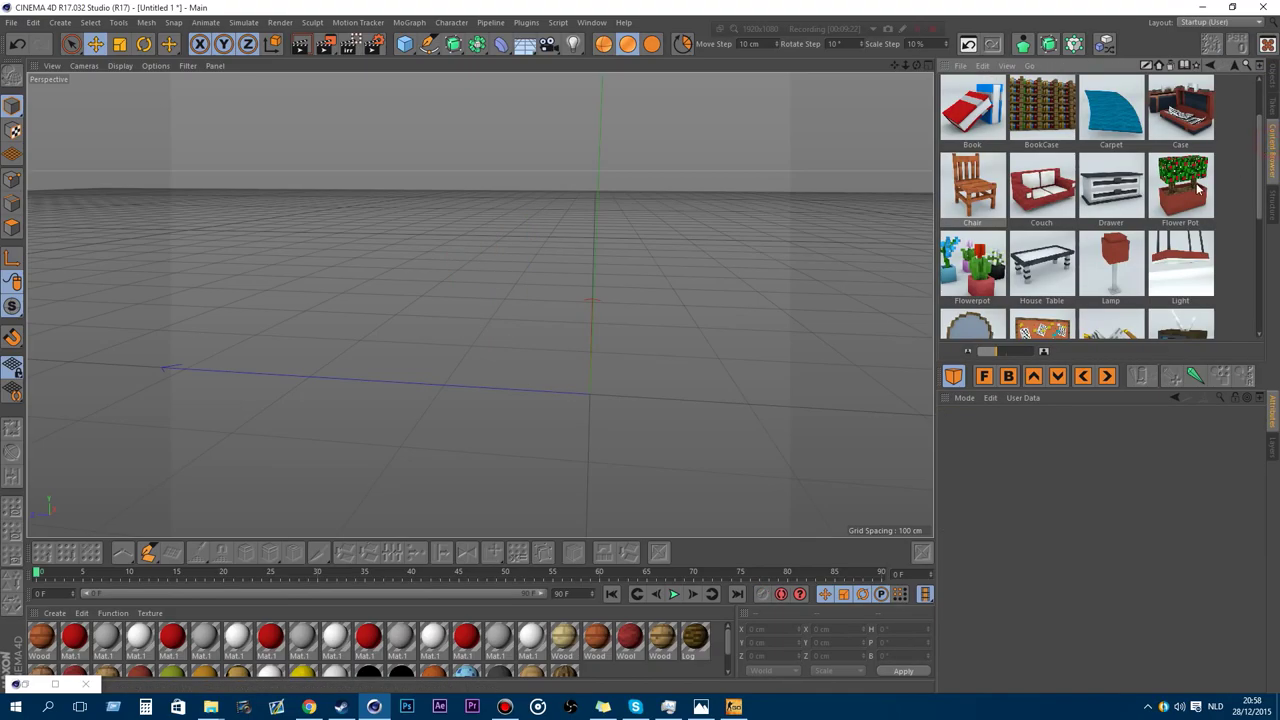
scroll(1192, 205, "down", 1)
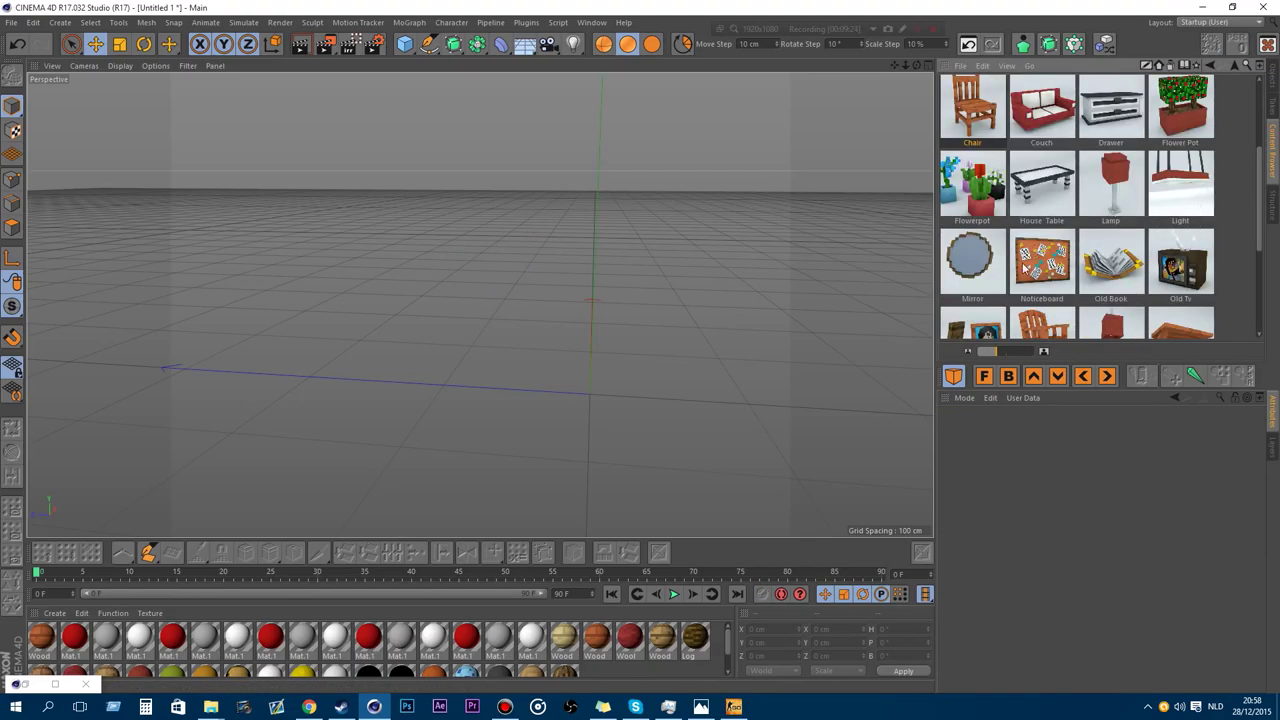
double_click(971, 260)
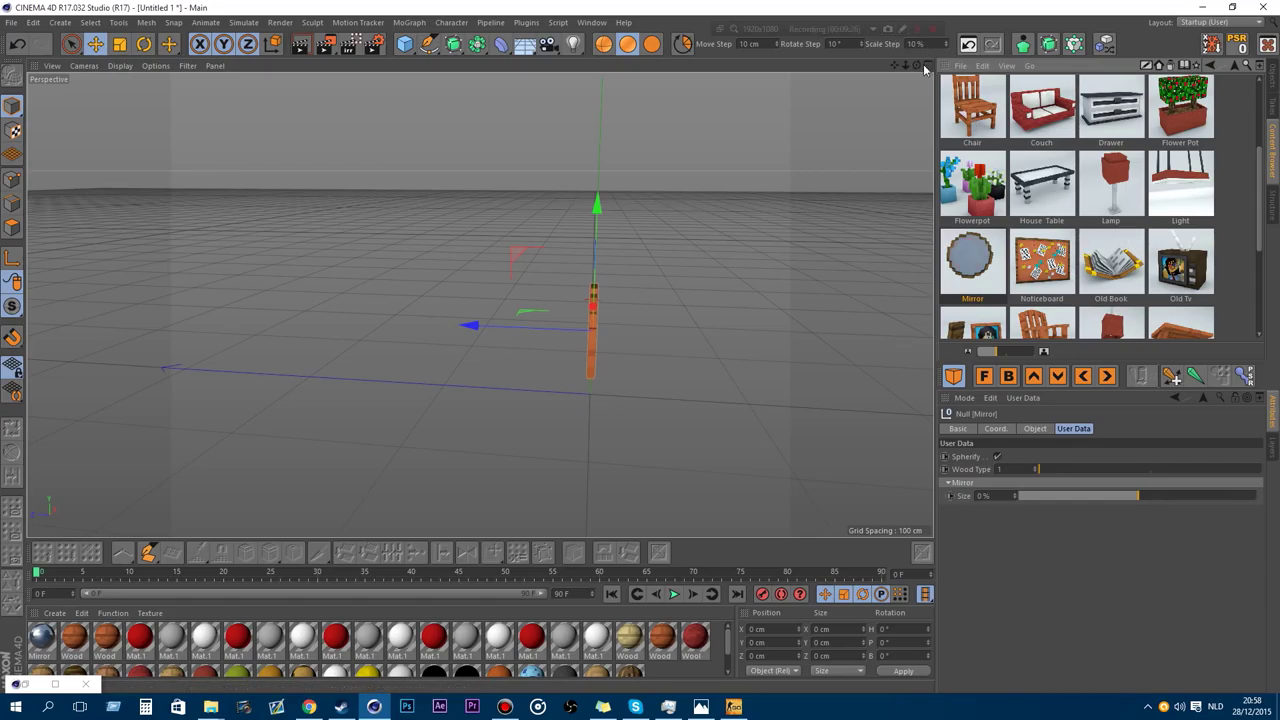
left_click_drag(917, 65, 1070, 54)
scroll(442, 407, "up", 3)
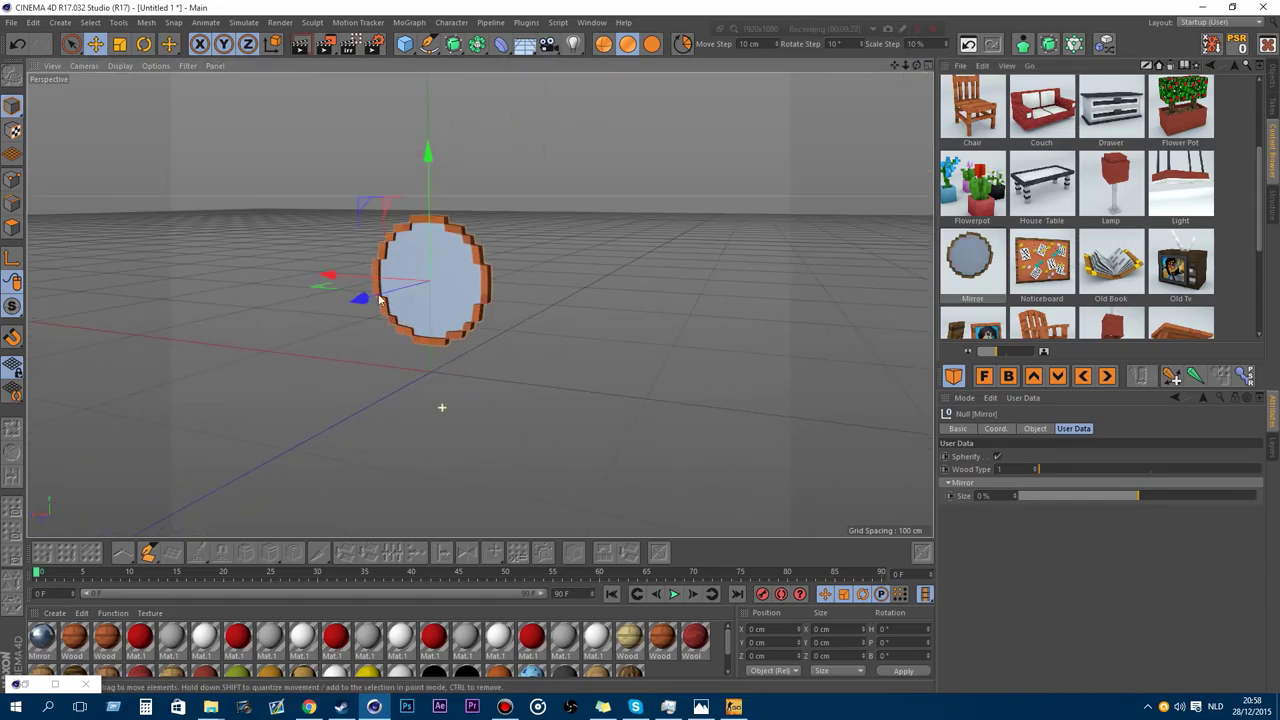
scroll(380, 300, "up", 4)
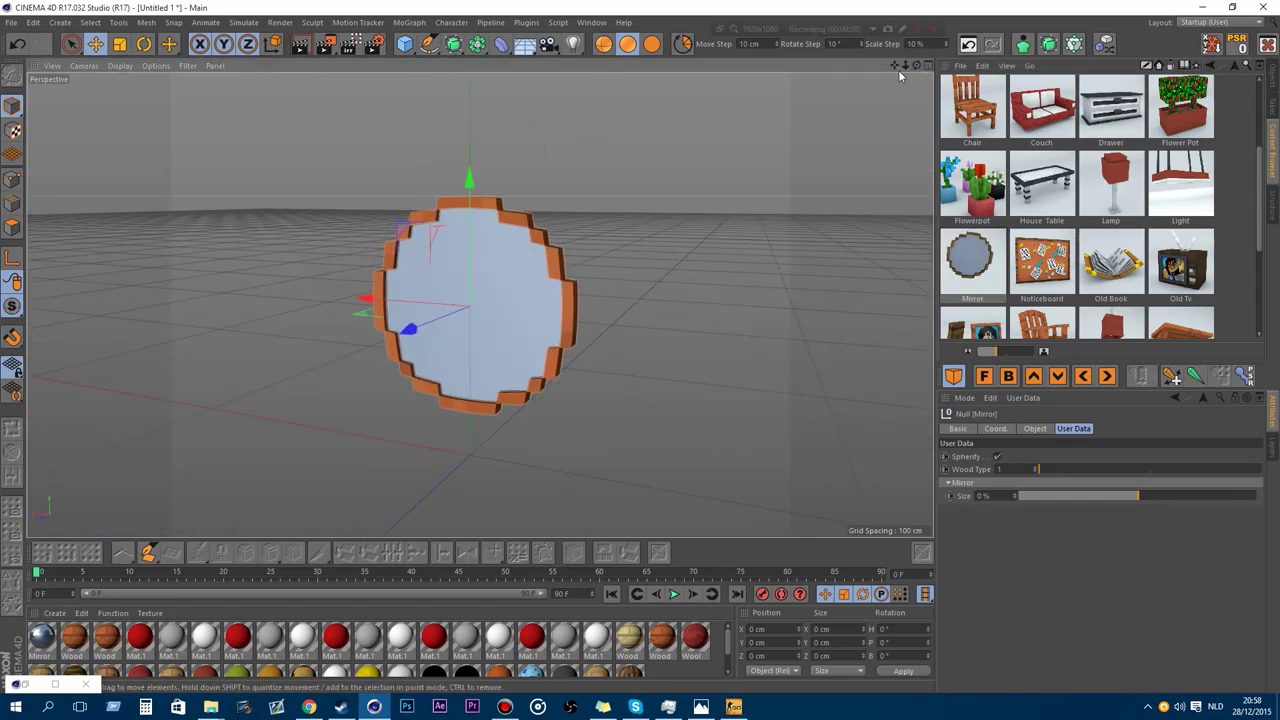
Try the Mirror's Spherify option off and on while viewing the frame from the front, leaving it enabled.
left_click_drag(898, 70, 930, 72)
left_click(998, 456)
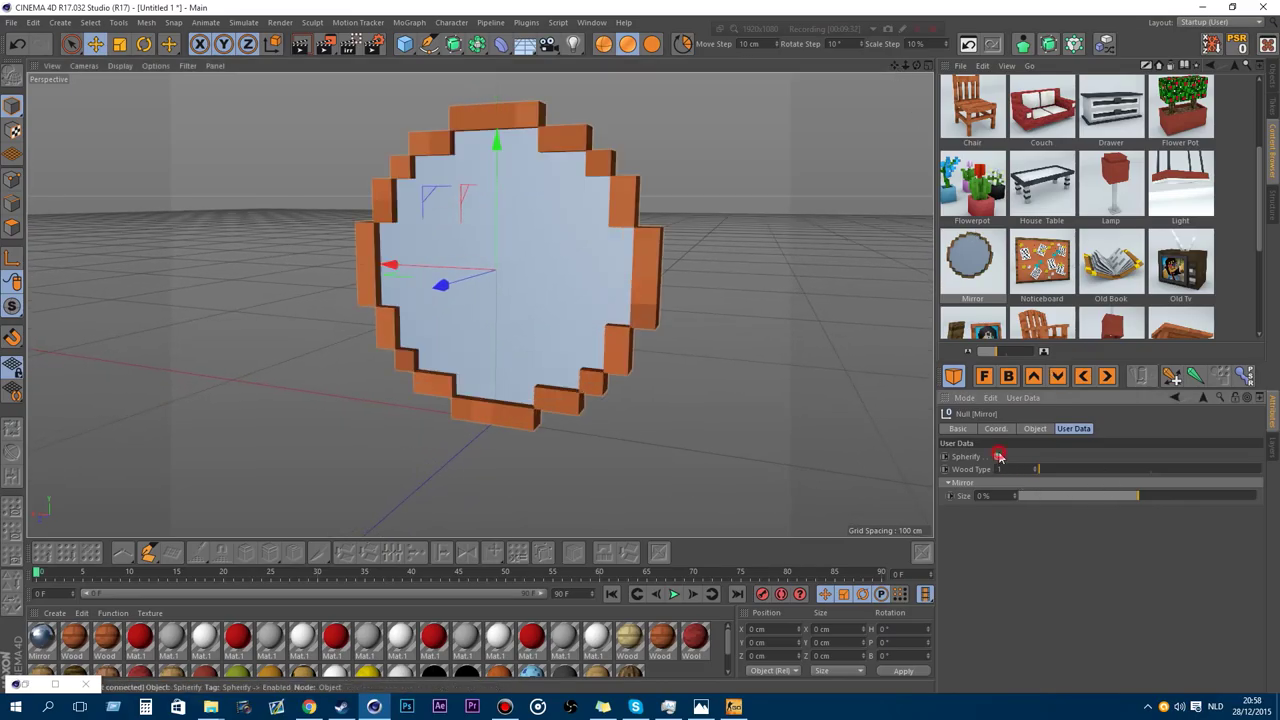
left_click(998, 456)
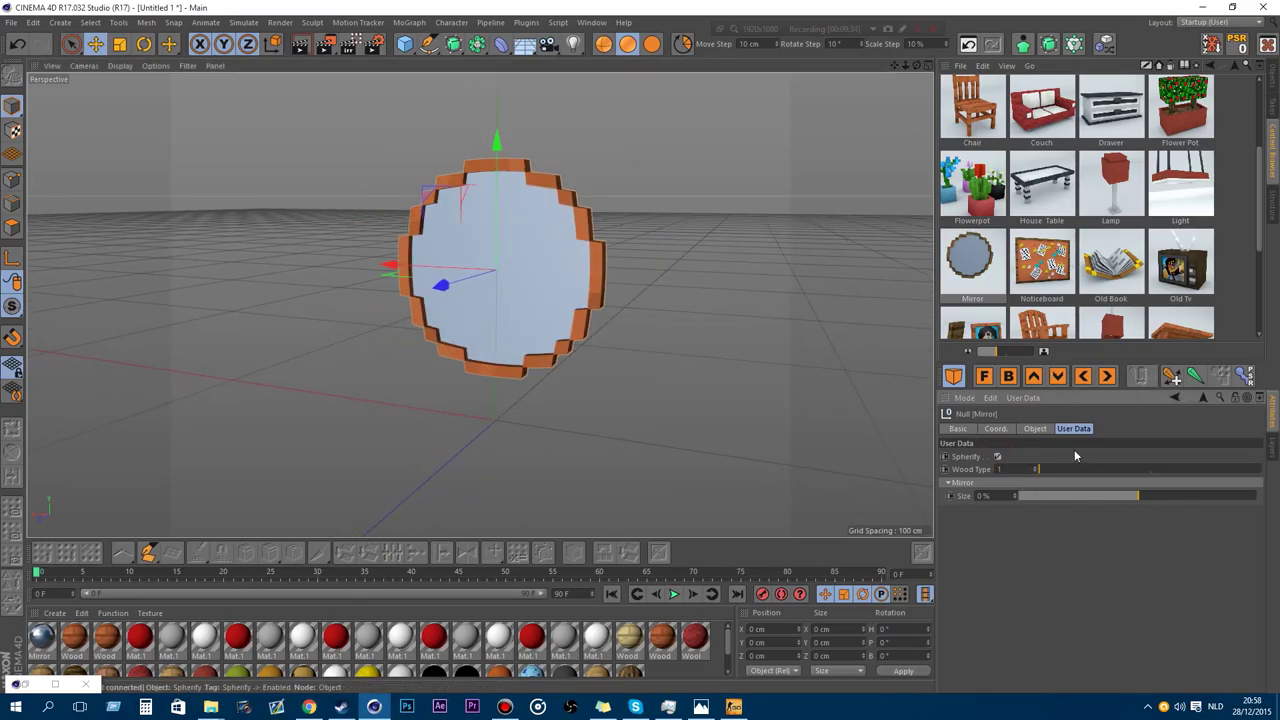
left_click(998, 456)
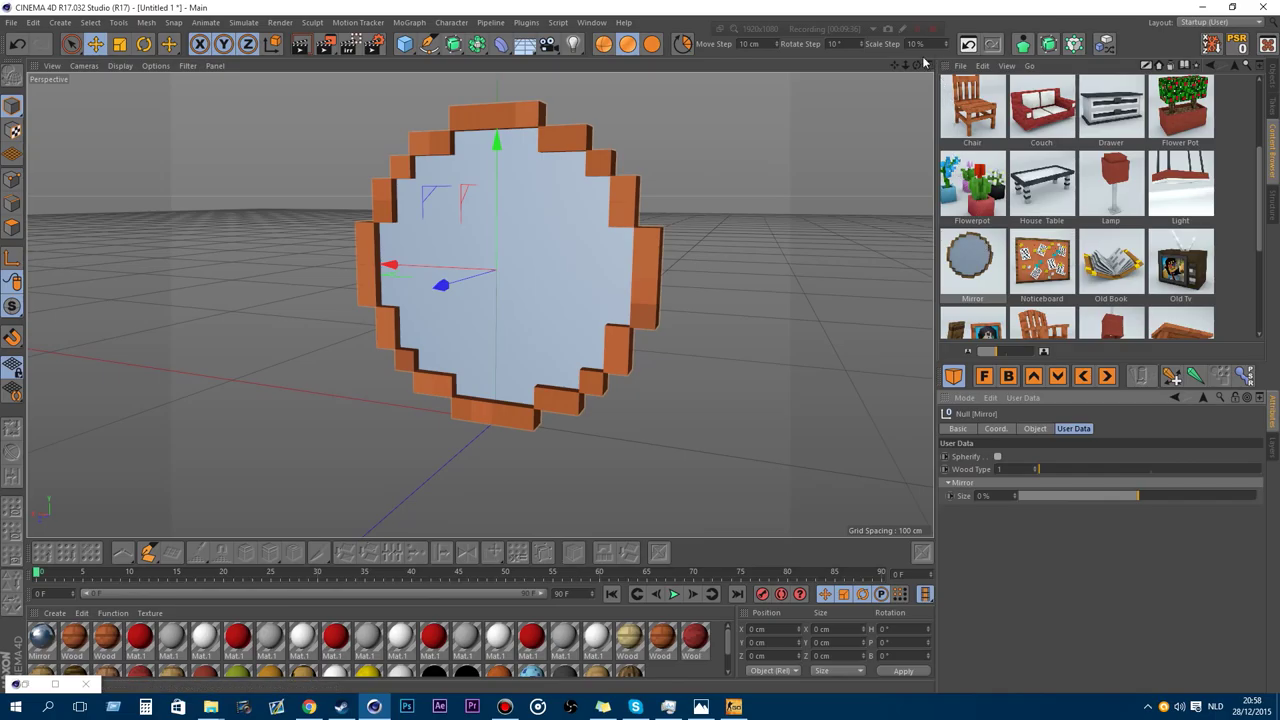
left_click_drag(917, 66, 960, 50)
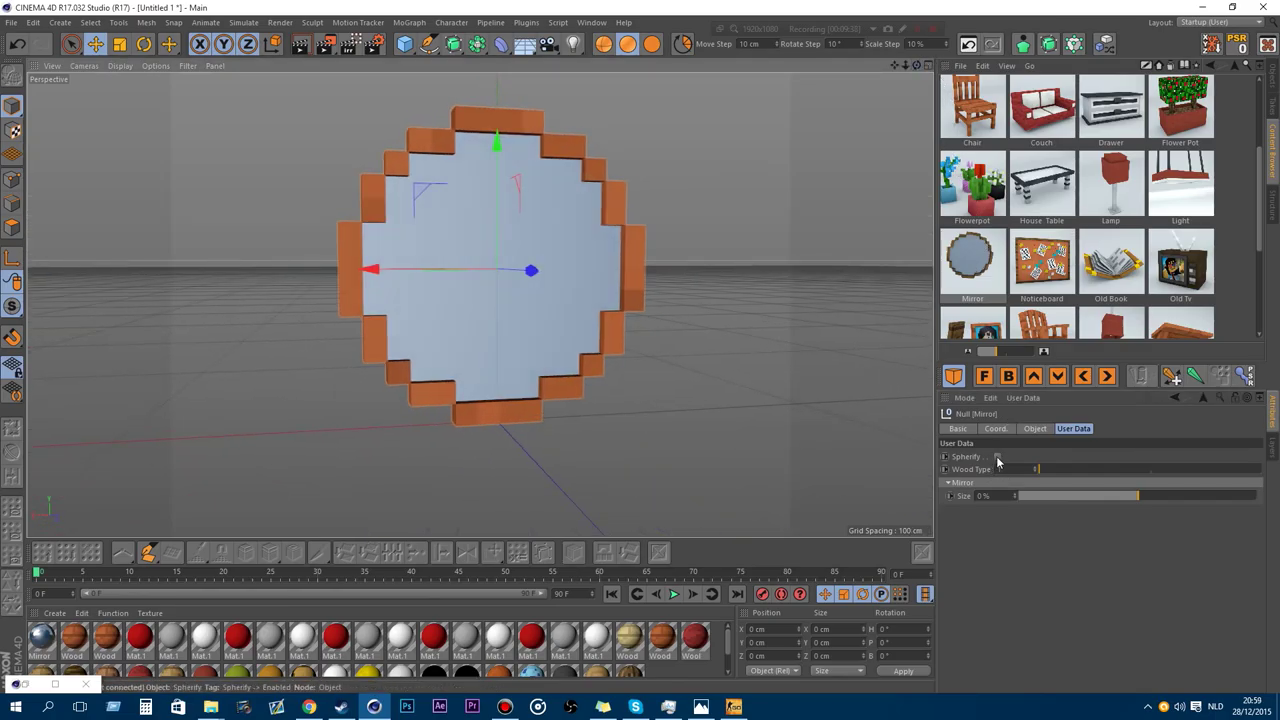
left_click(998, 456)
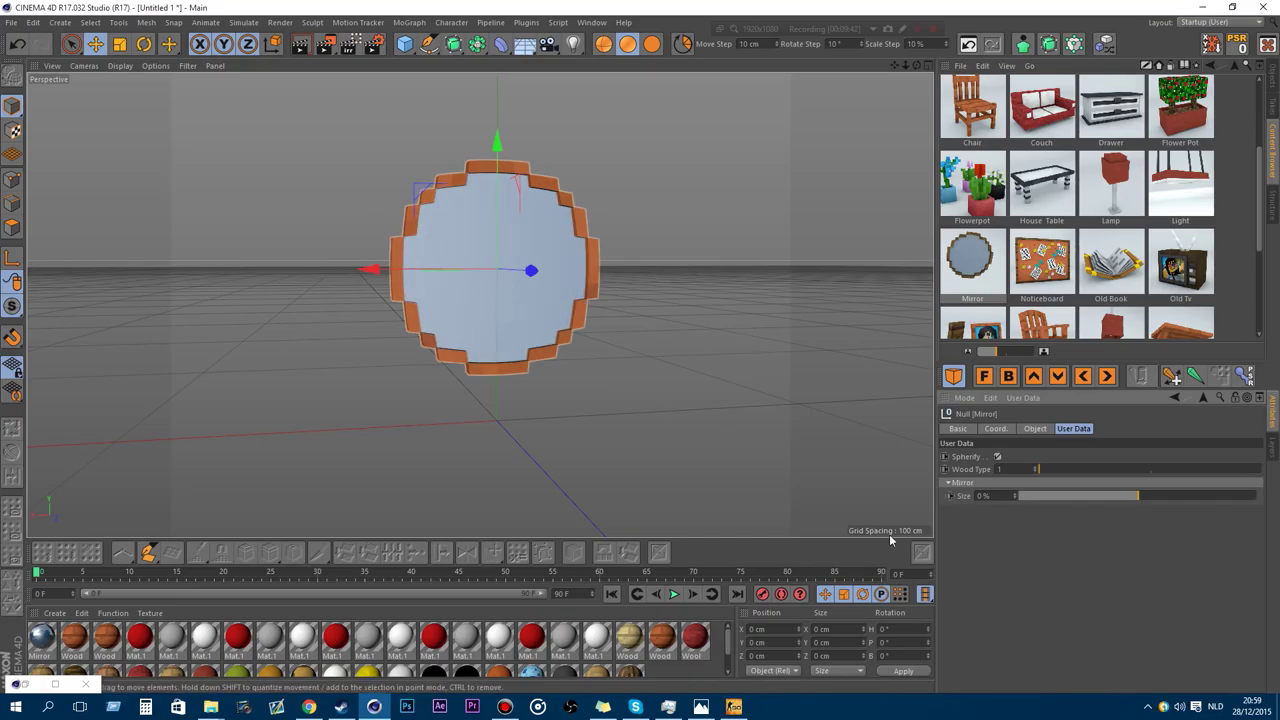
Try the Mirror's Wood Type range, return it to 1, and set the mirror Size to -5%.
left_click_drag(1045, 469, 1077, 471)
left_click_drag(1160, 471, 962, 471)
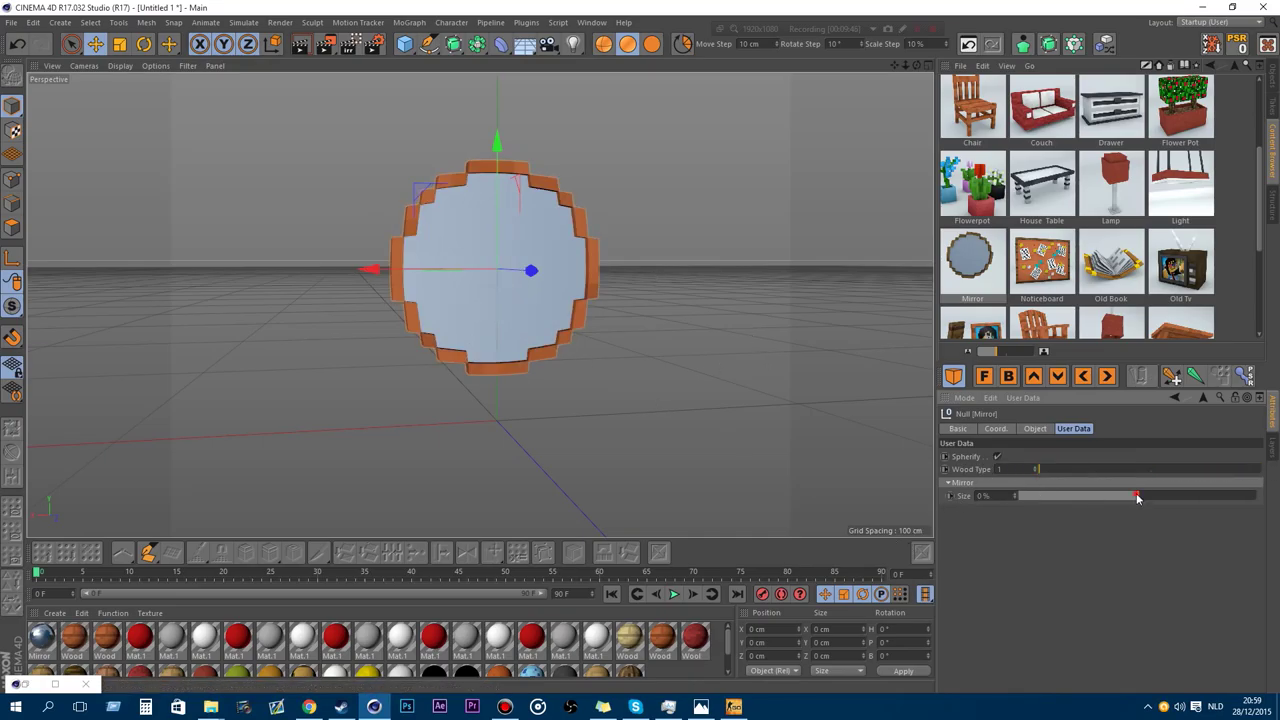
left_click_drag(1135, 494, 1100, 496)
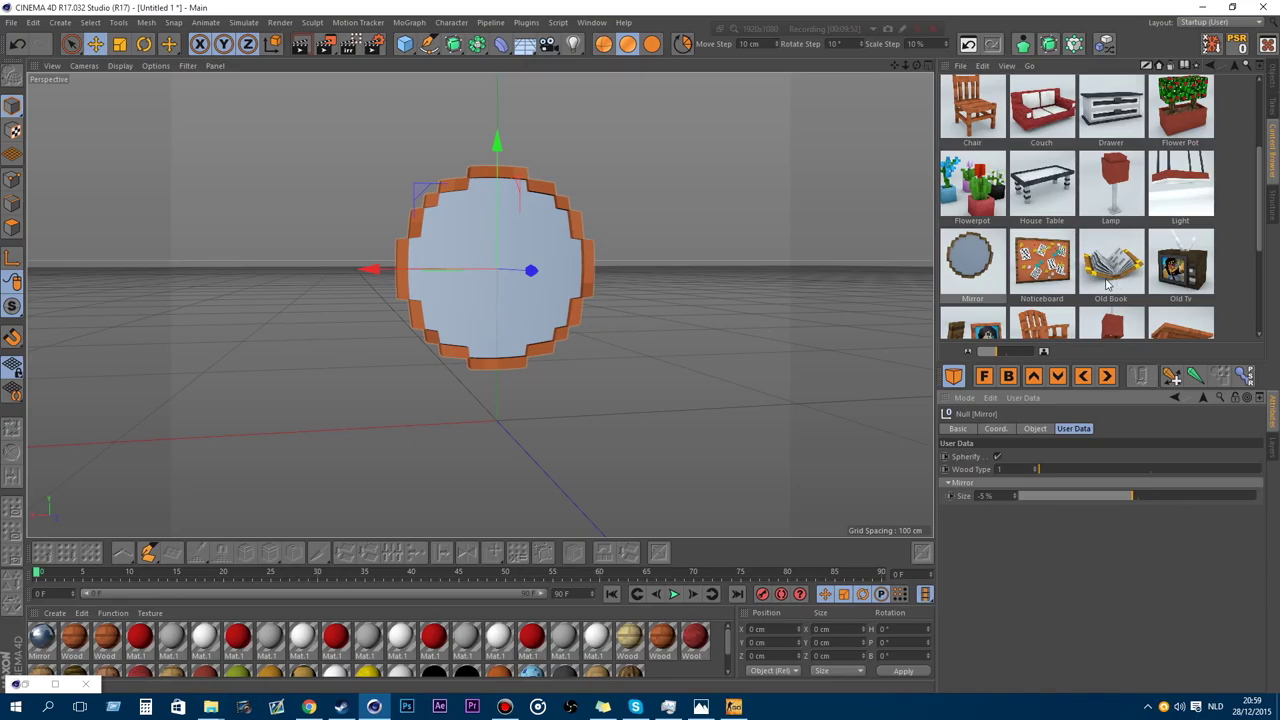
Load the Old Book from the Indoor folder, delete the Mirror, and select the book for editing.
double_click(1107, 284)
left_click(1272, 86)
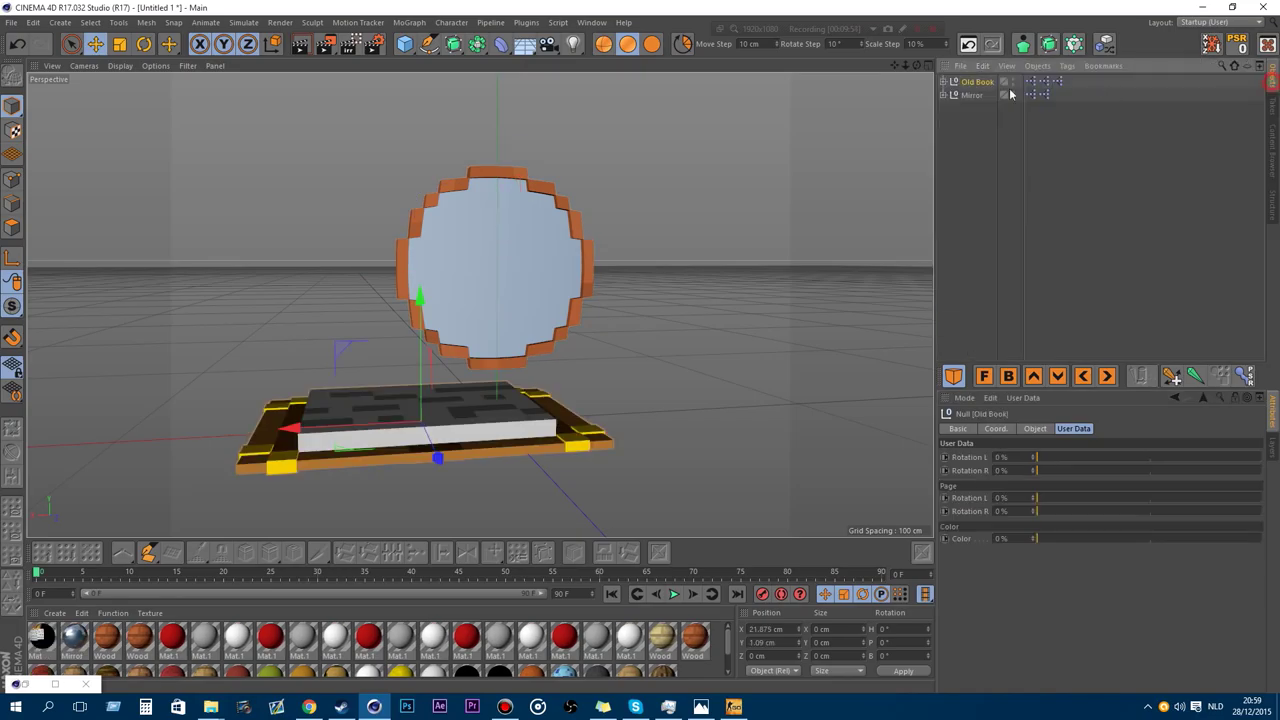
left_click(971, 96)
key("Delete")
left_click_drag(907, 67, 888, 102)
left_click(960, 83)
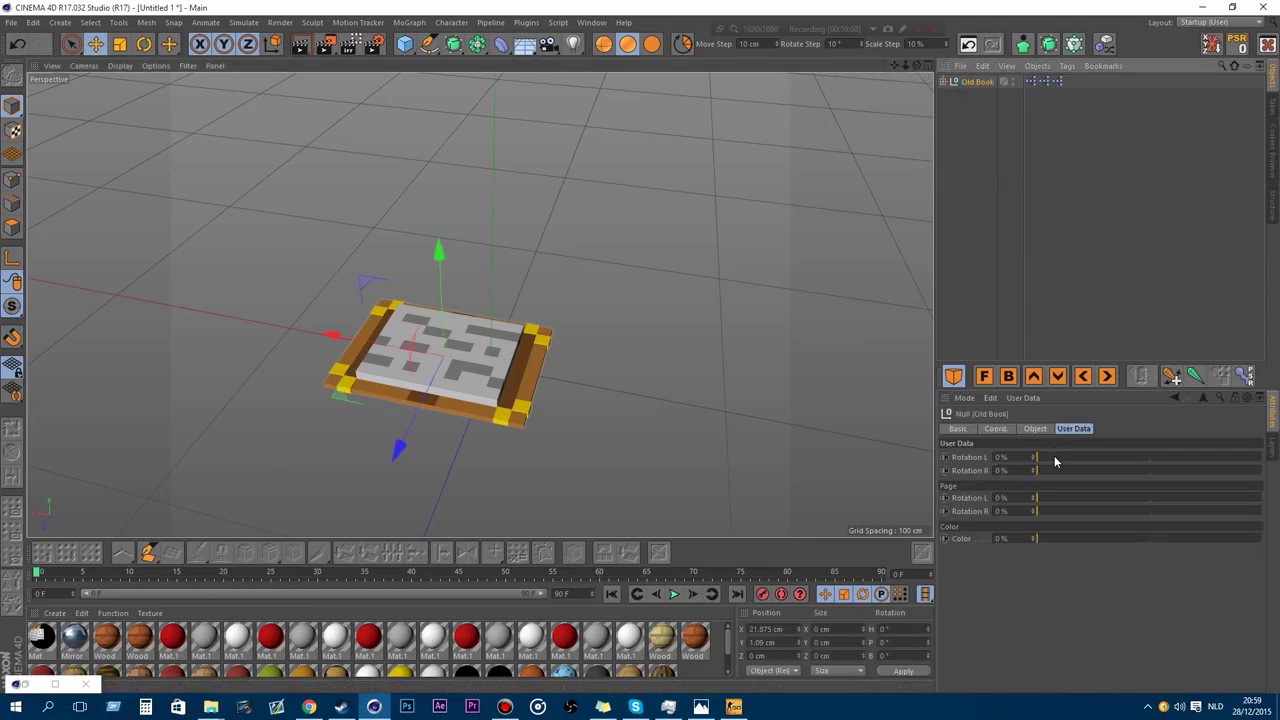
Open the Old Book with cover rotations of about 37% left and 29% right, page rotations of 70% and 53%, and Color 68%.
left_click_drag(1054, 460, 1194, 498)
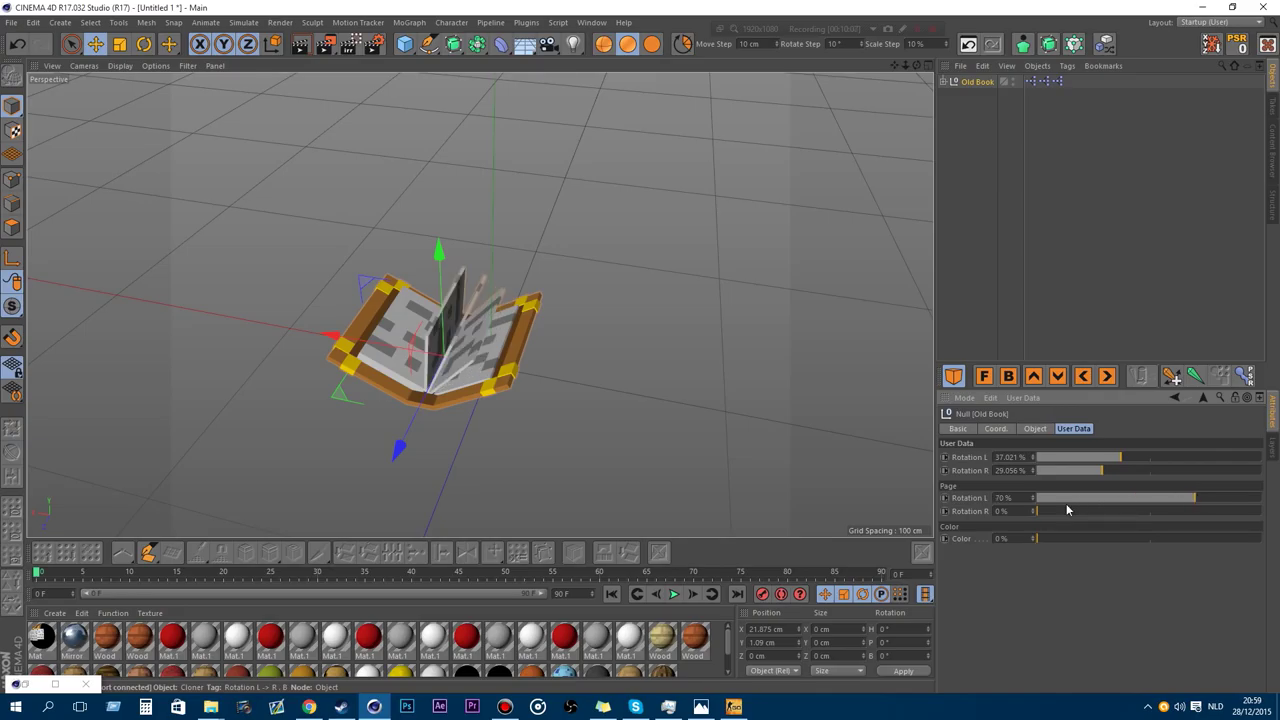
left_click_drag(1066, 510, 1190, 540)
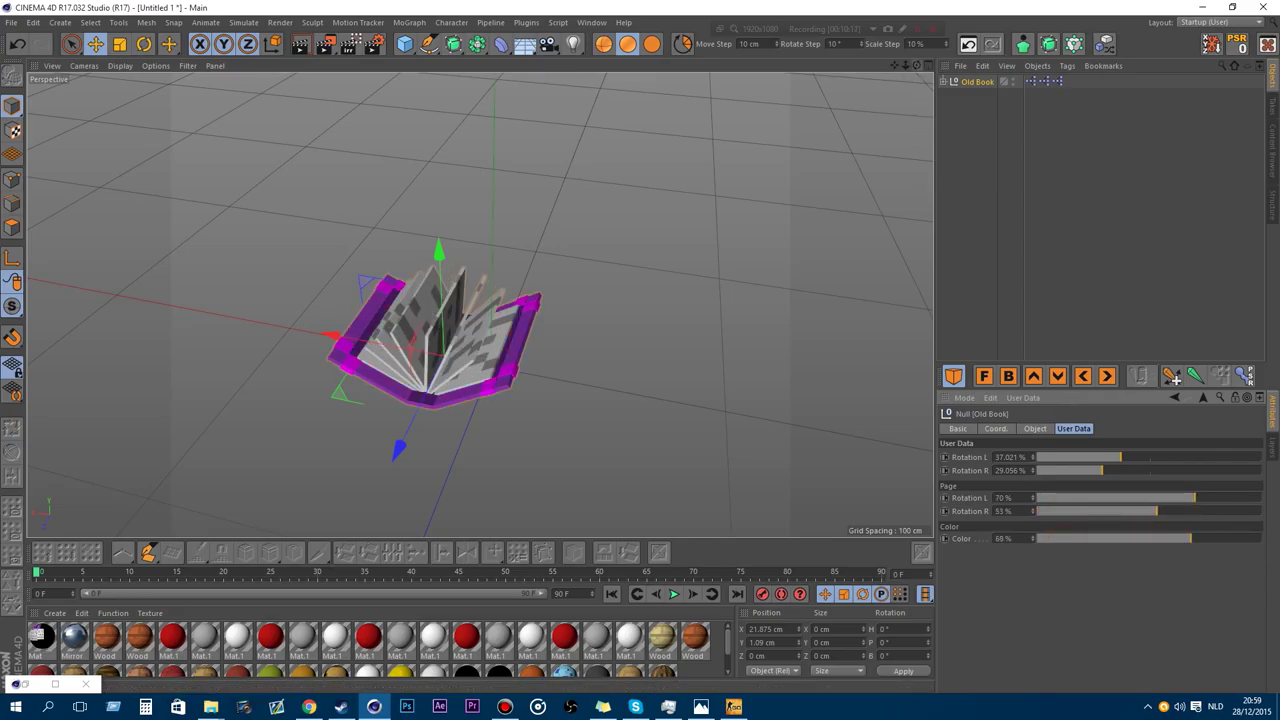
left_click_drag(916, 65, 740, 120)
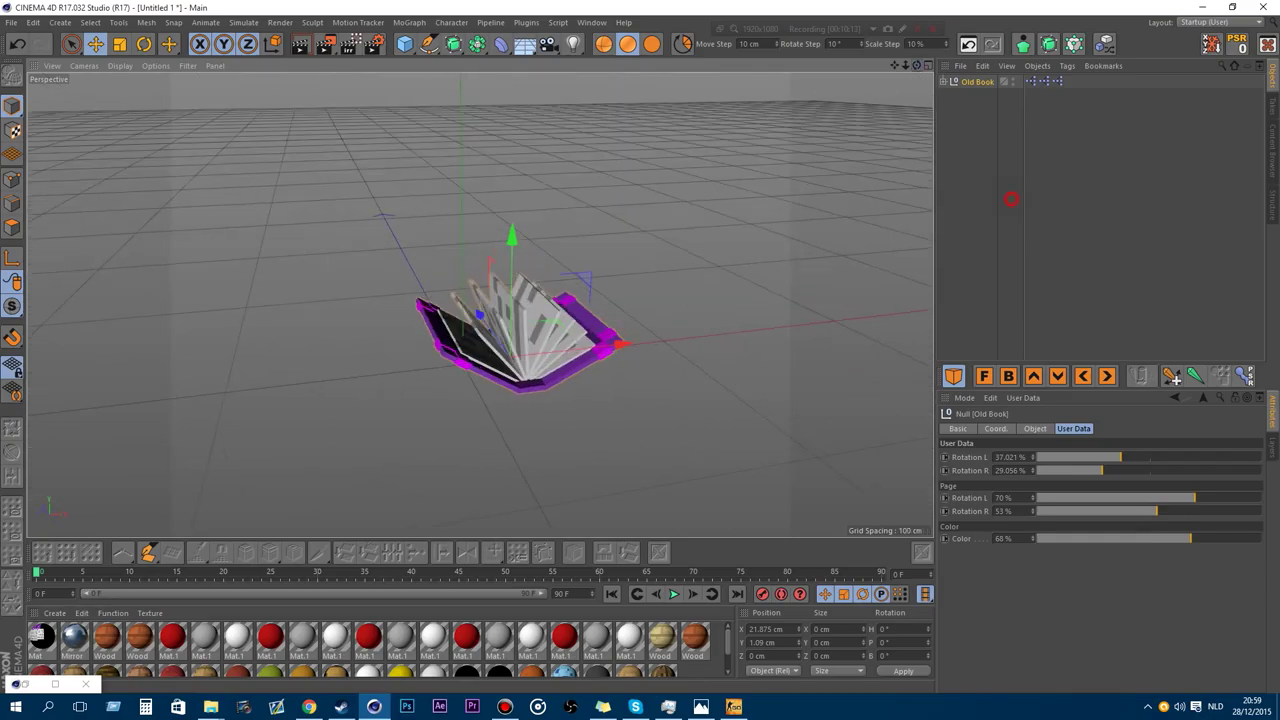
Delete the Old Book, load the Rocking Chair from the Indoor folder, and frame it in the perspective view.
key("Delete")
left_click(1272, 160)
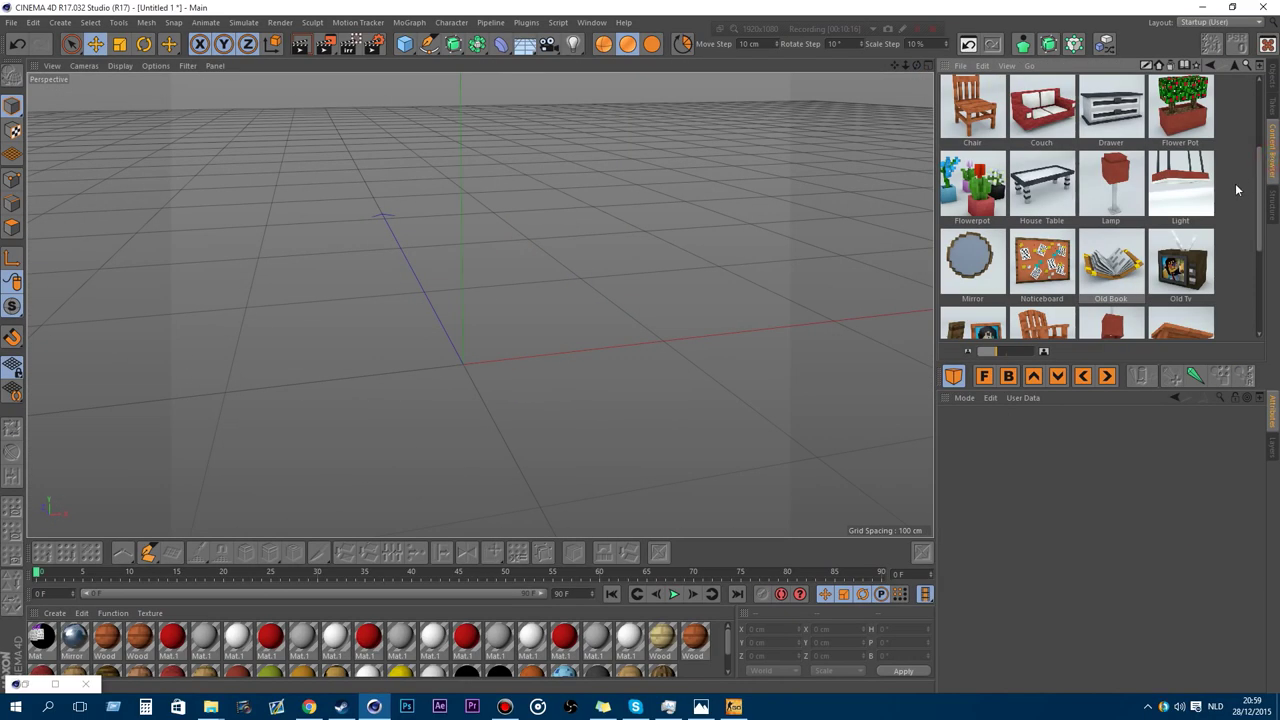
left_click_drag(1260, 190, 1258, 226)
double_click(1041, 262)
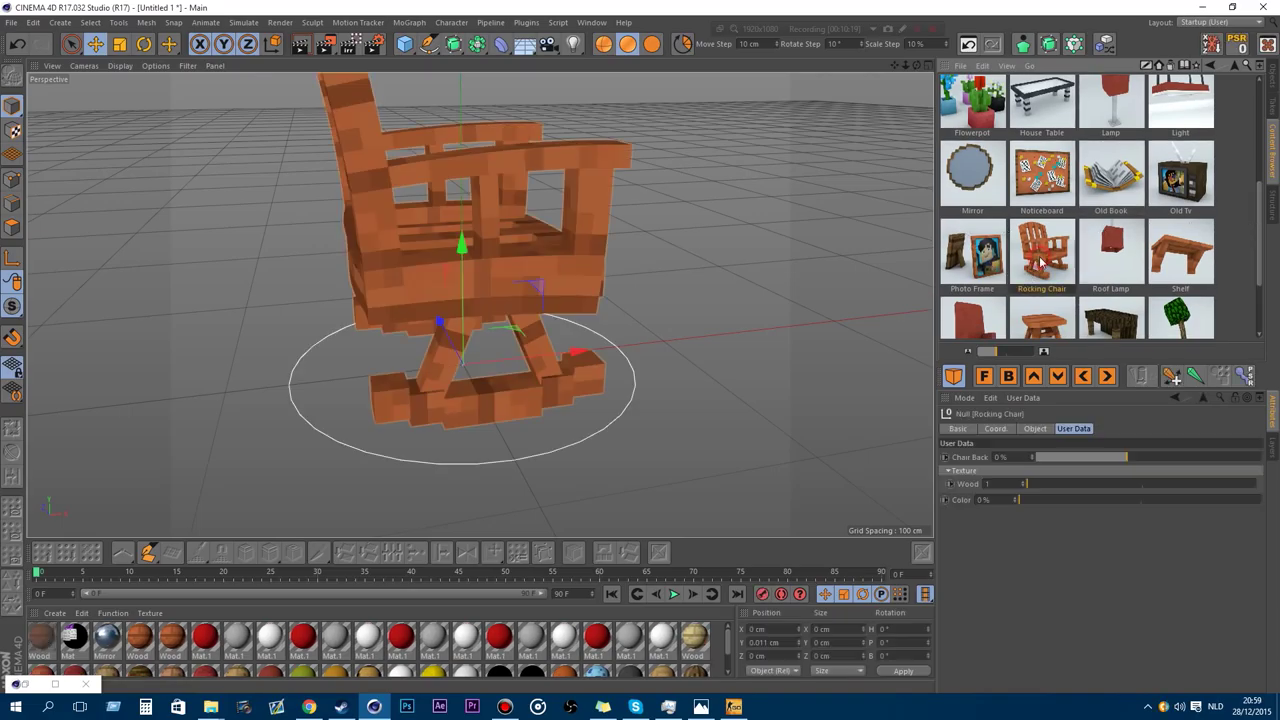
left_click_drag(906, 66, 840, 45)
Try rocking the Rocking Chair with the Rotate tool by about 4.3° around its bank axis.
left_click(1271, 80)
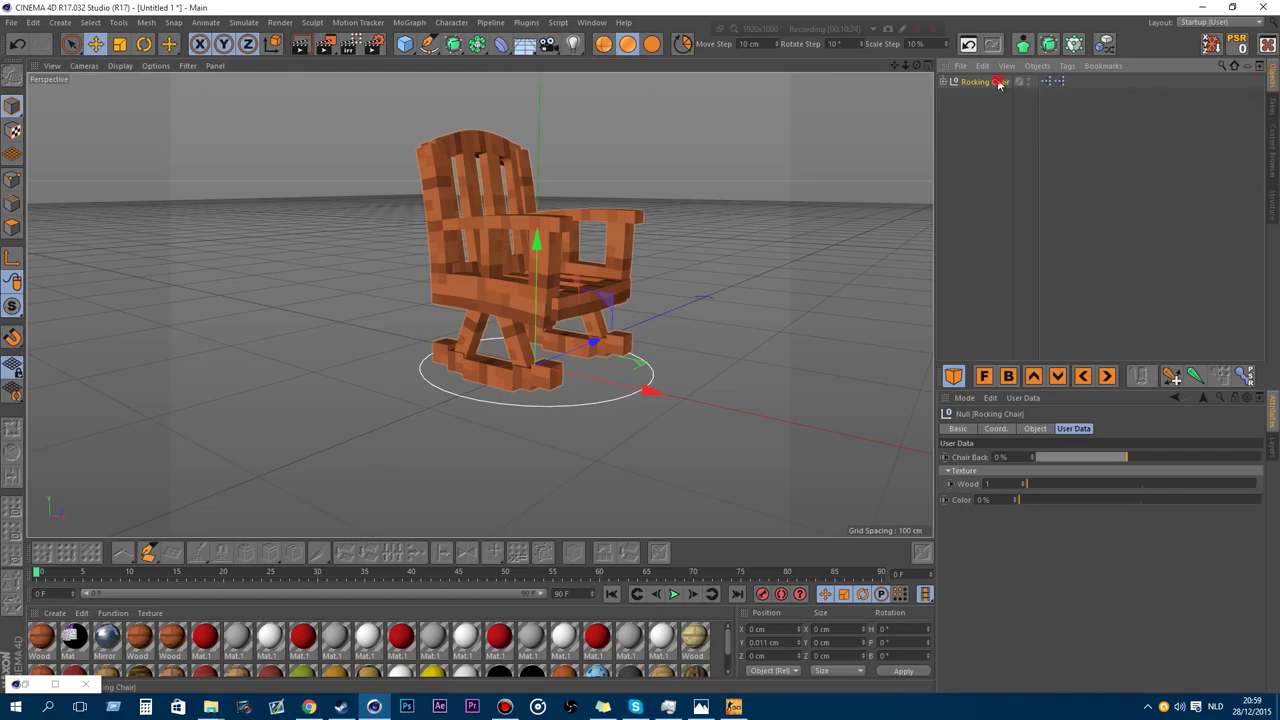
key("r")
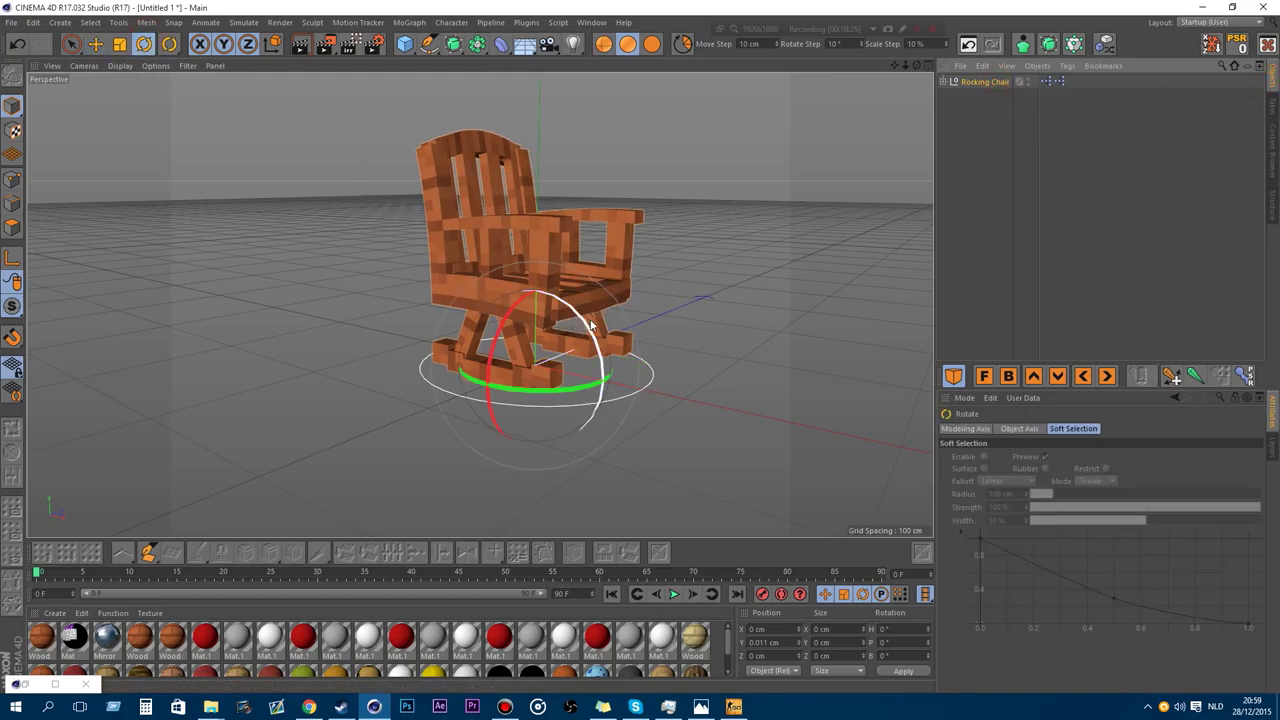
left_click_drag(591, 325, 560, 345)
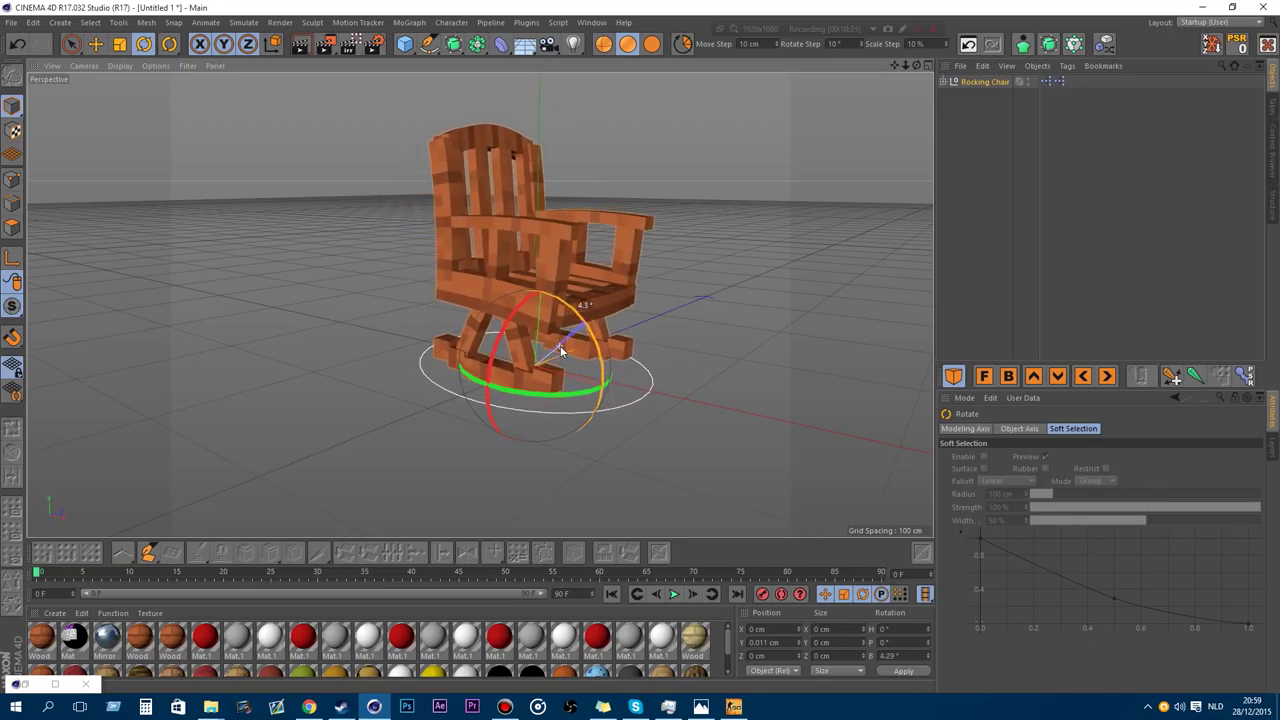
Try the Rocking Chair's Chair Back at 8% and -3% with a slight rotation, and undo these changes.
left_click(968, 84)
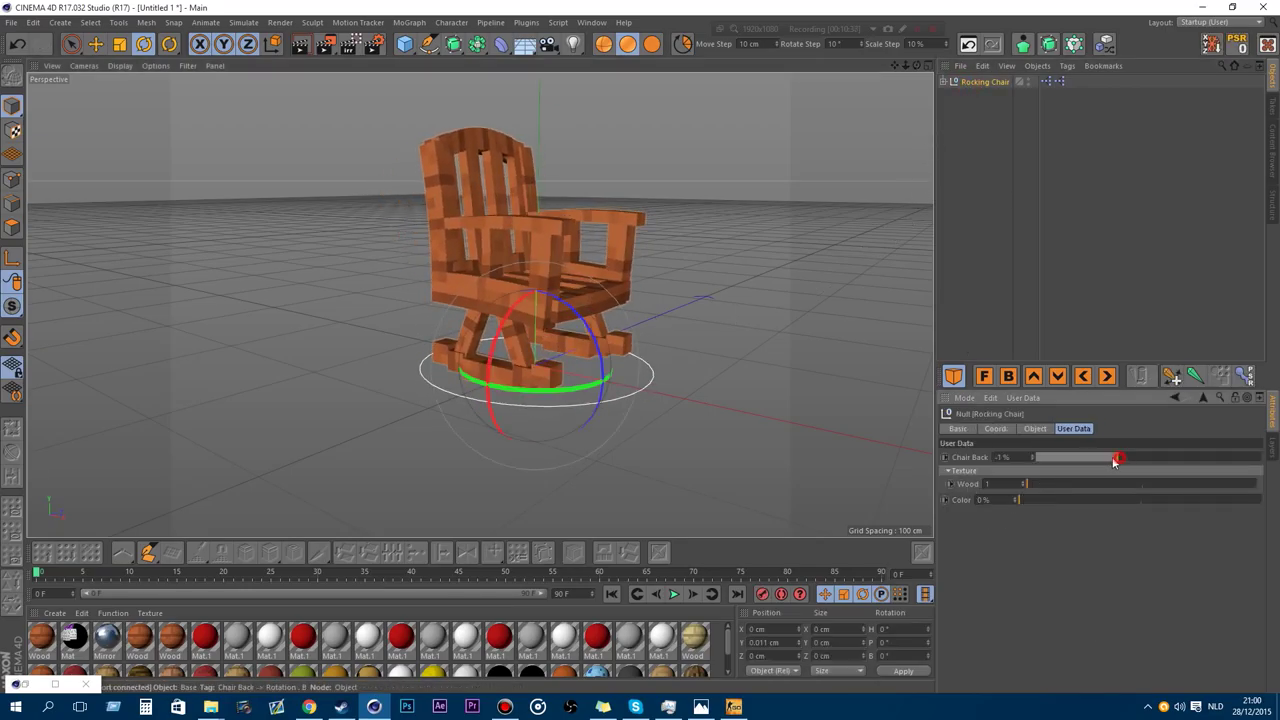
left_click_drag(1040, 457, 1199, 457)
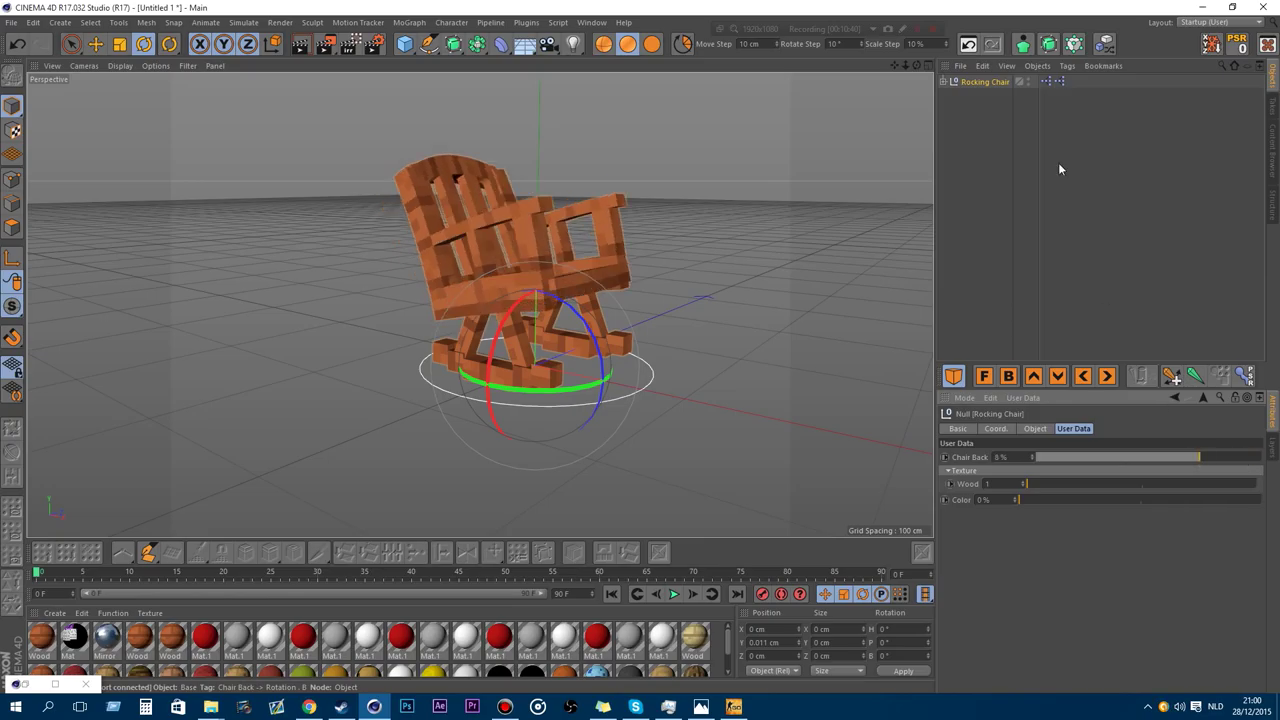
left_click_drag(916, 66, 944, 150)
left_click_drag(1185, 466, 1117, 474)
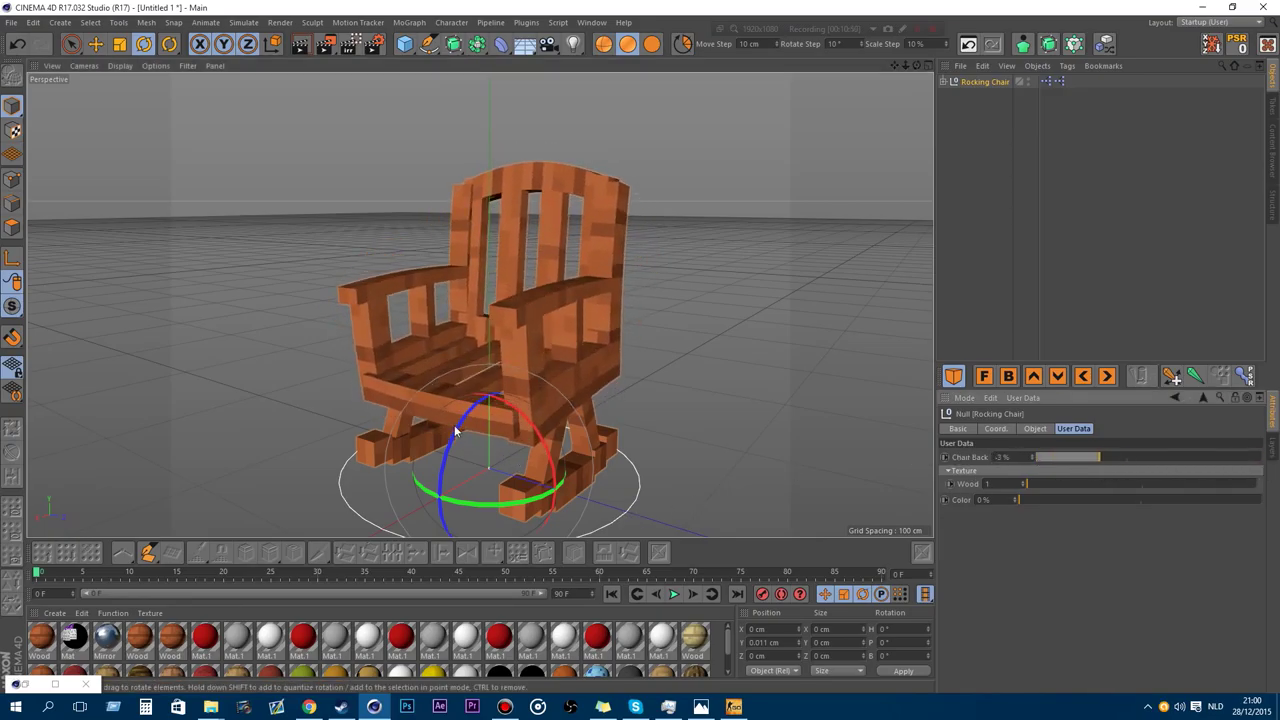
mouse_move(455, 432)
left_mouse_down()
mouse_move(427, 473)
mouse_move(465, 443)
left_mouse_up()
key("ctrl+z")
key("ctrl+z")
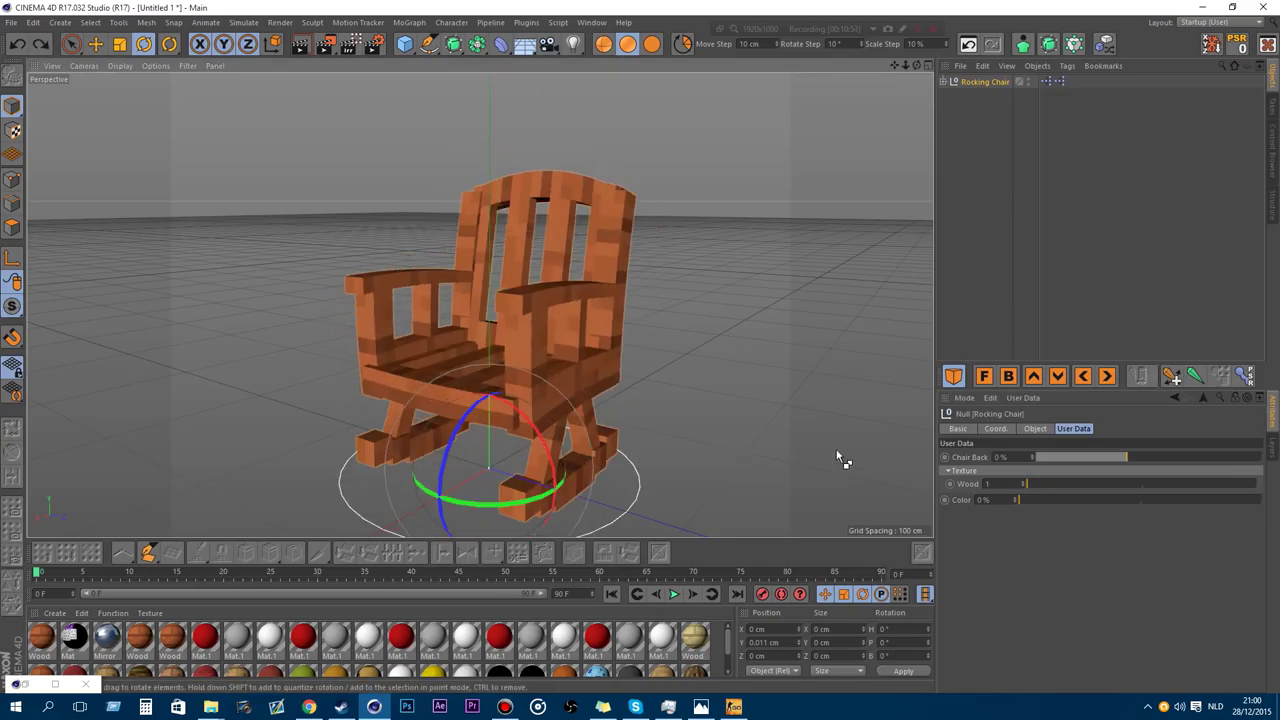
Try the Rocking Chair's Wood setting, shift its Color to teal, and delete the chair.
mouse_move(1040, 484)
left_mouse_down()
mouse_move(1278, 487)
mouse_move(1025, 486)
mouse_move(1123, 510)
left_mouse_up()
left_click_drag(1093, 213, 960, 57)
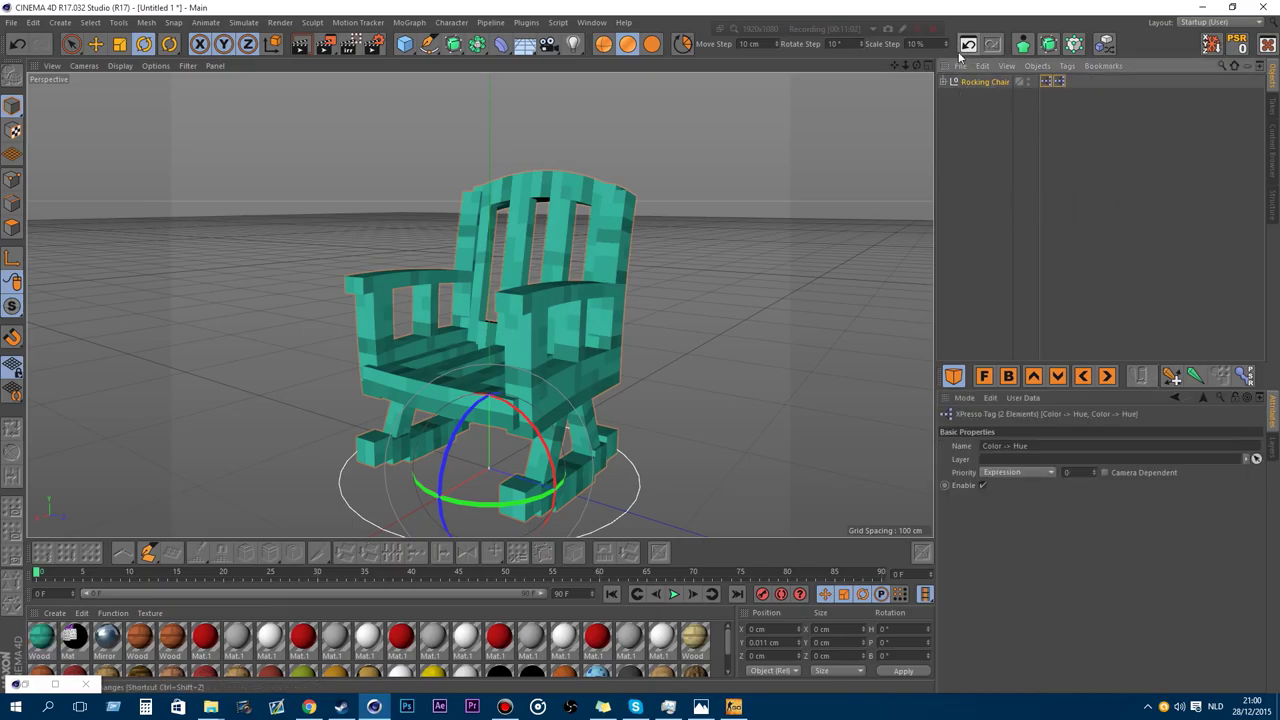
key("Delete")
Load the Roof Lamp from the Indoor folder and frame it in the perspective view.
left_click(1273, 171)
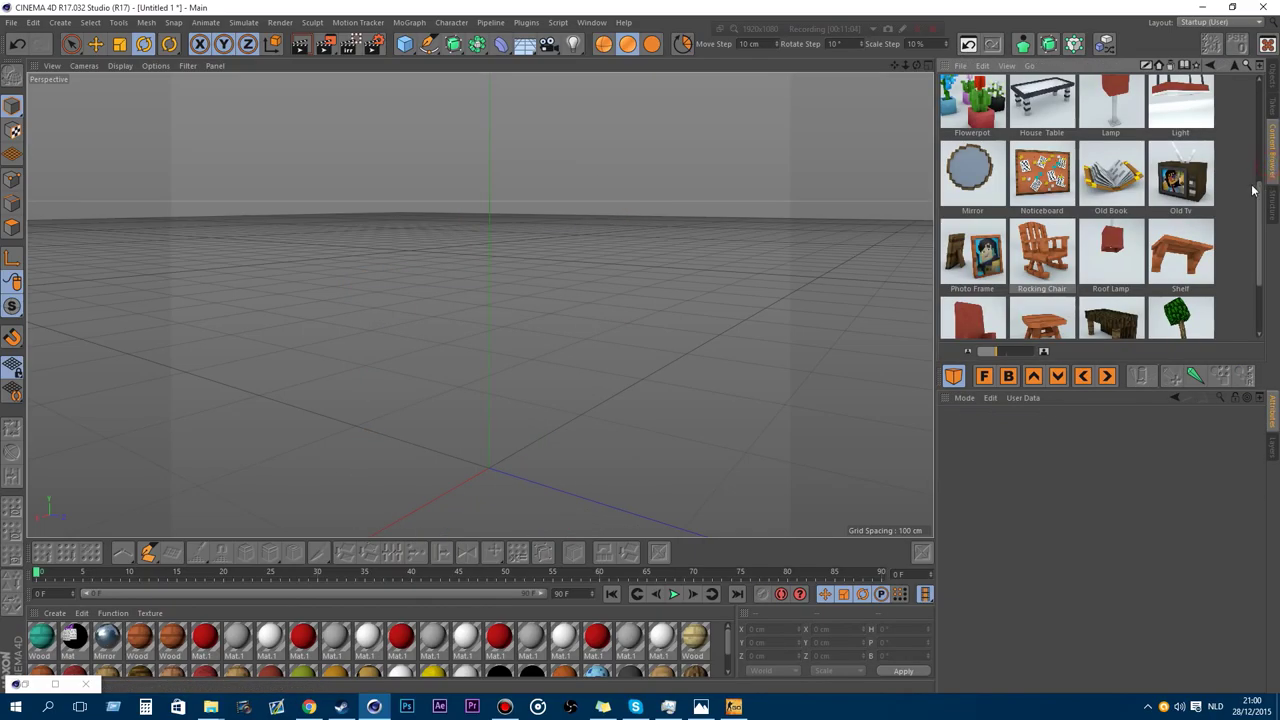
double_click(1082, 251)
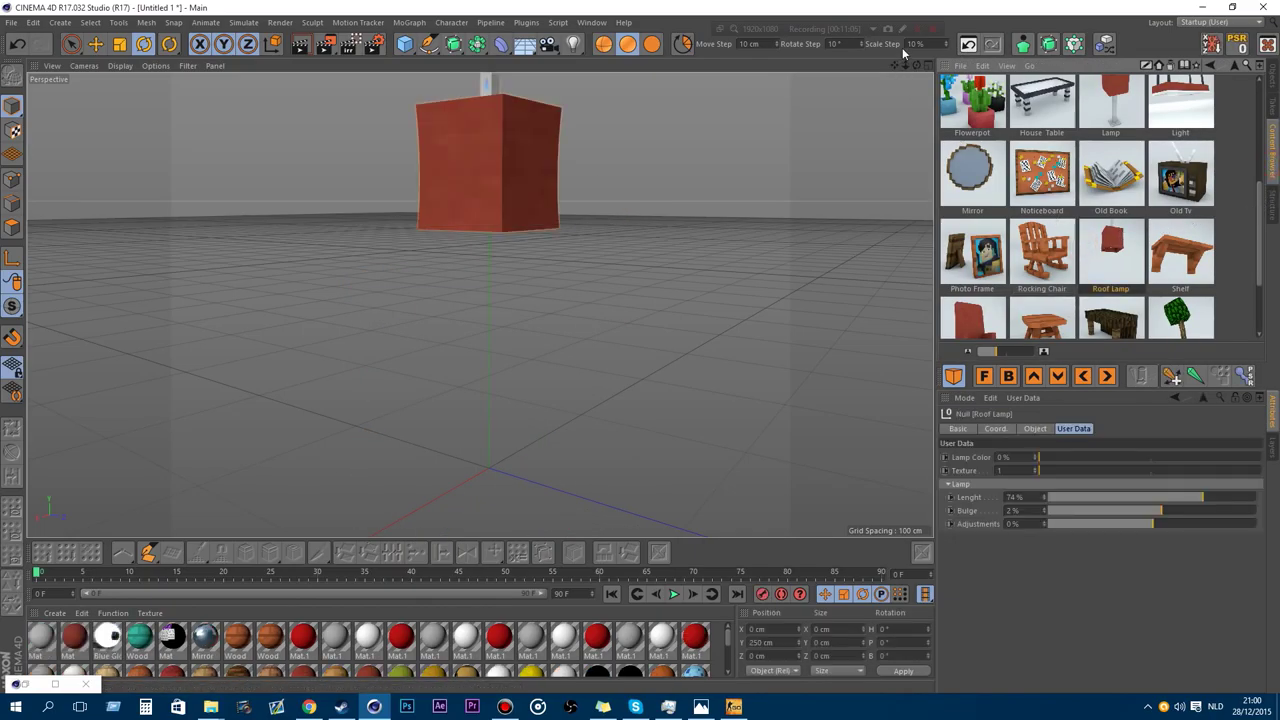
mouse_move(905, 66)
left_mouse_down()
mouse_move(892, 67)
mouse_move(917, 68)
left_mouse_up()
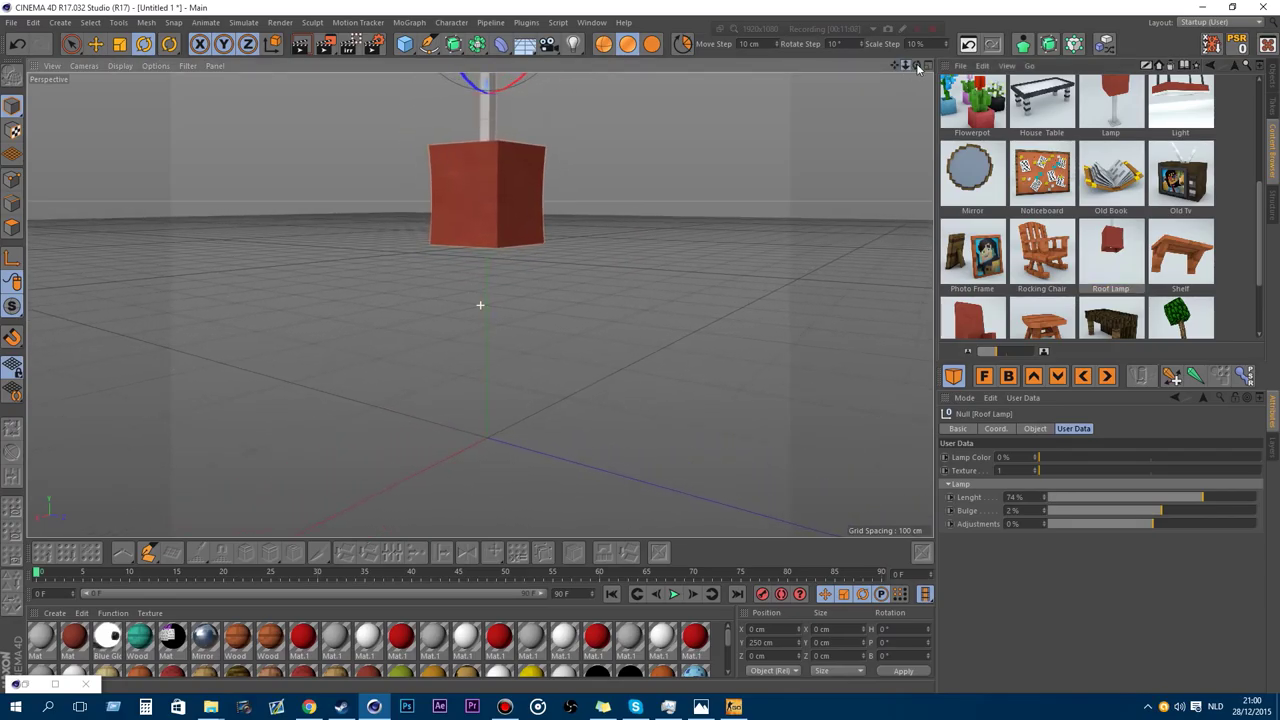
Try the Roof Lamp's Lamp Color and Texture settings and return them to 0% and 1.
left_click(1272, 79)
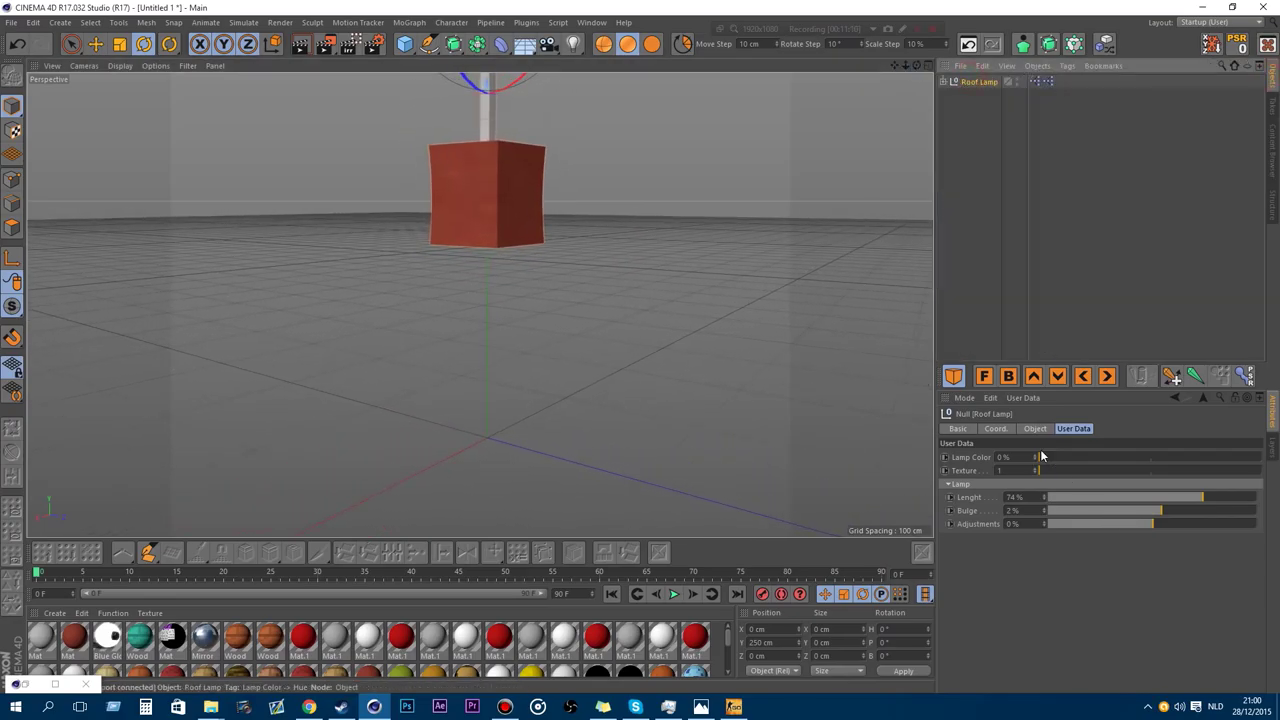
mouse_move(1040, 457)
left_mouse_down()
mouse_move(1244, 461)
mouse_move(1040, 461)
mouse_move(1071, 474)
mouse_move(1272, 476)
mouse_move(1036, 476)
left_mouse_up()
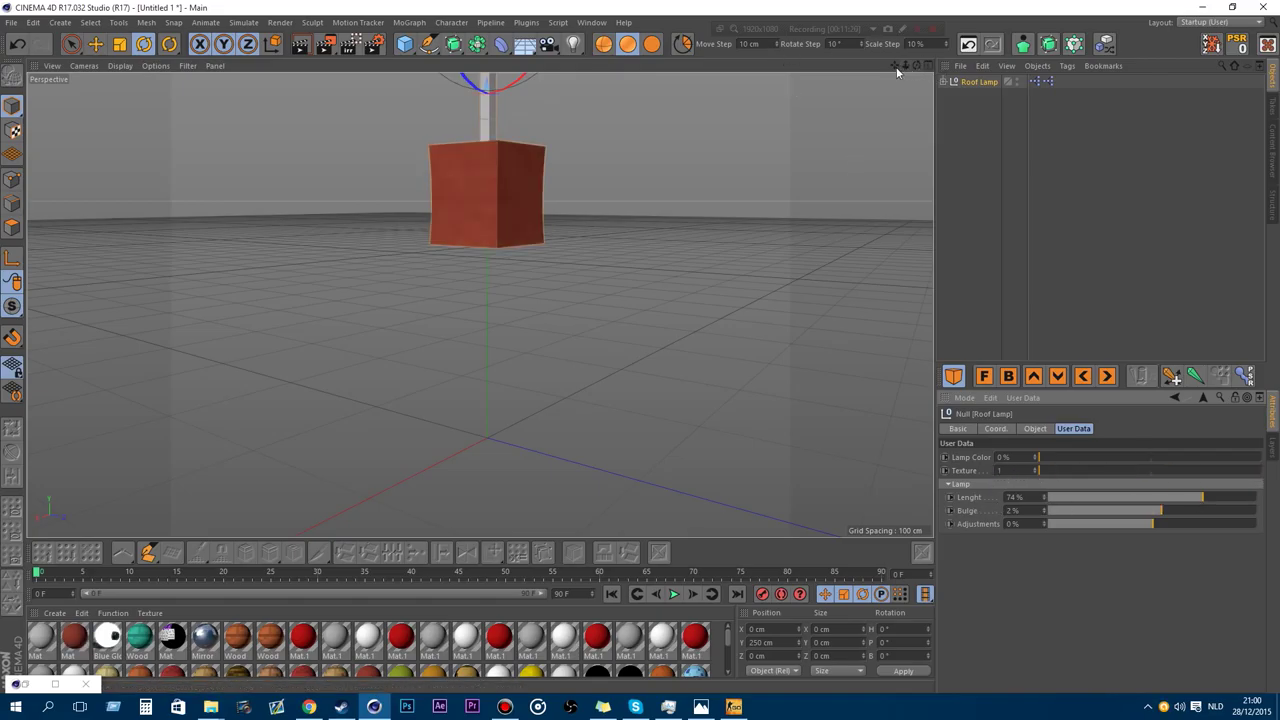
left_click_drag(895, 67, 1100, 372)
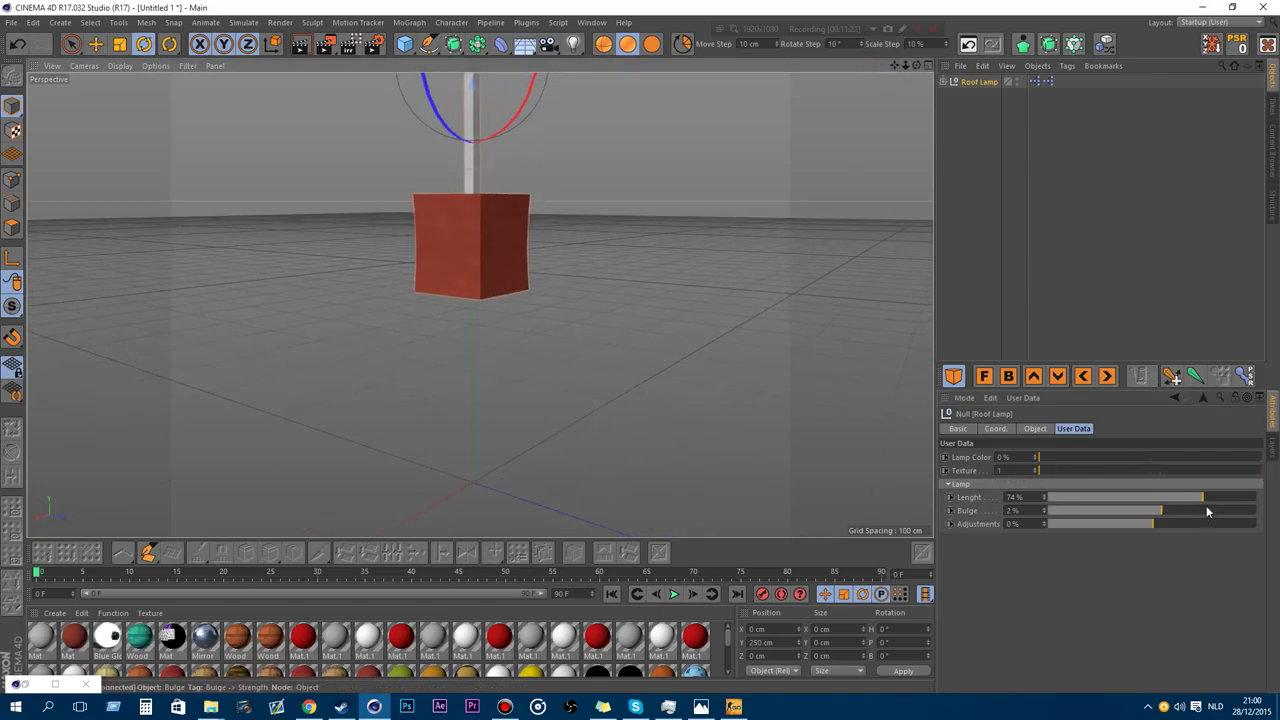
Try the Roof Lamp's Lenght setting, return it to 50%, and set Bulge to 22%.
left_click_drag(1206, 498, 1264, 505)
left_click_drag(1073, 502, 1246, 515)
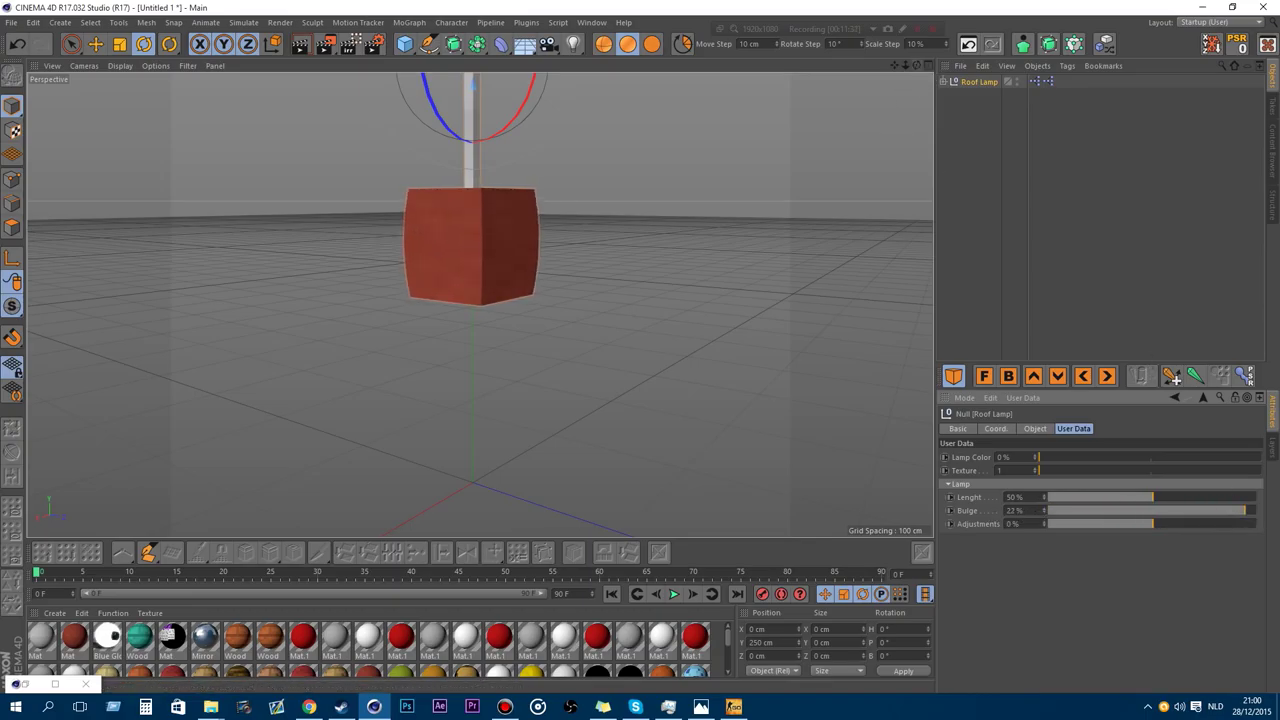
left_click_drag(917, 66, 830, 25)
left_click_drag(479, 305, 479, 280, "alt")
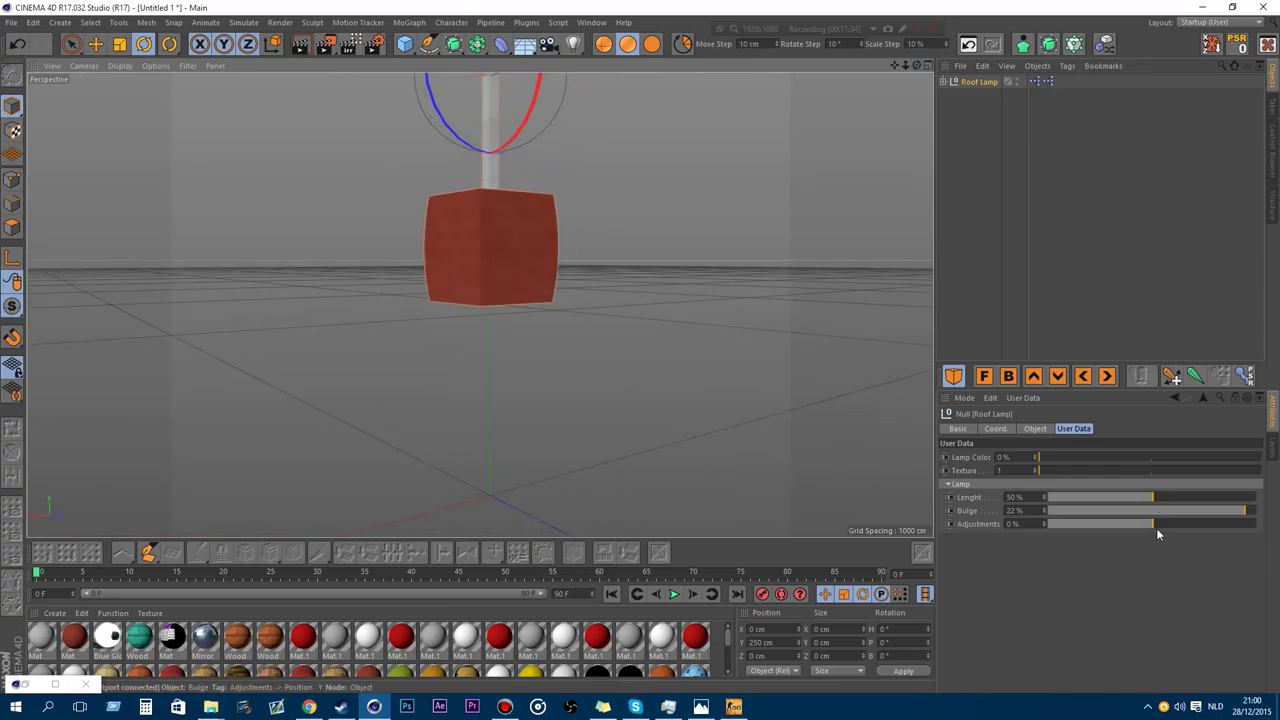
Set the Roof Lamp's Adjustments to -12.5%, view the shape from another side, and delete the lamp.
left_click_drag(1153, 524, 942, 528)
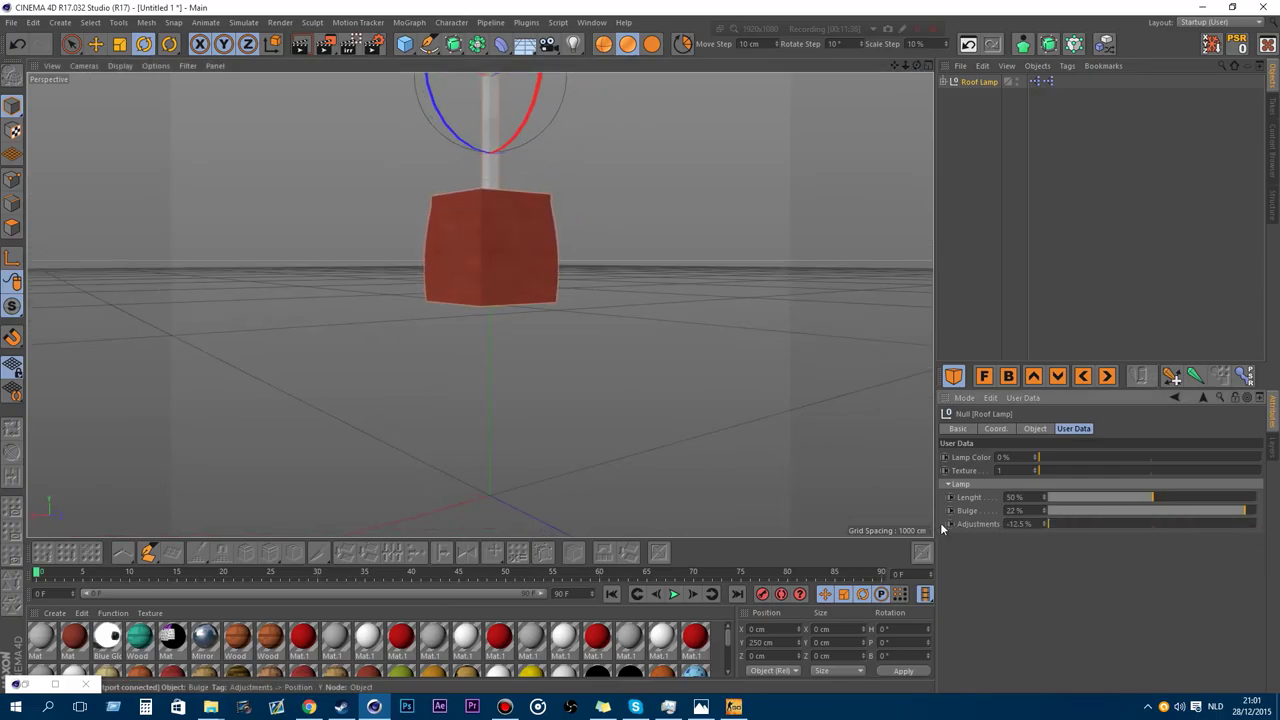
left_click_drag(917, 66, 870, 115)
left_click(991, 144)
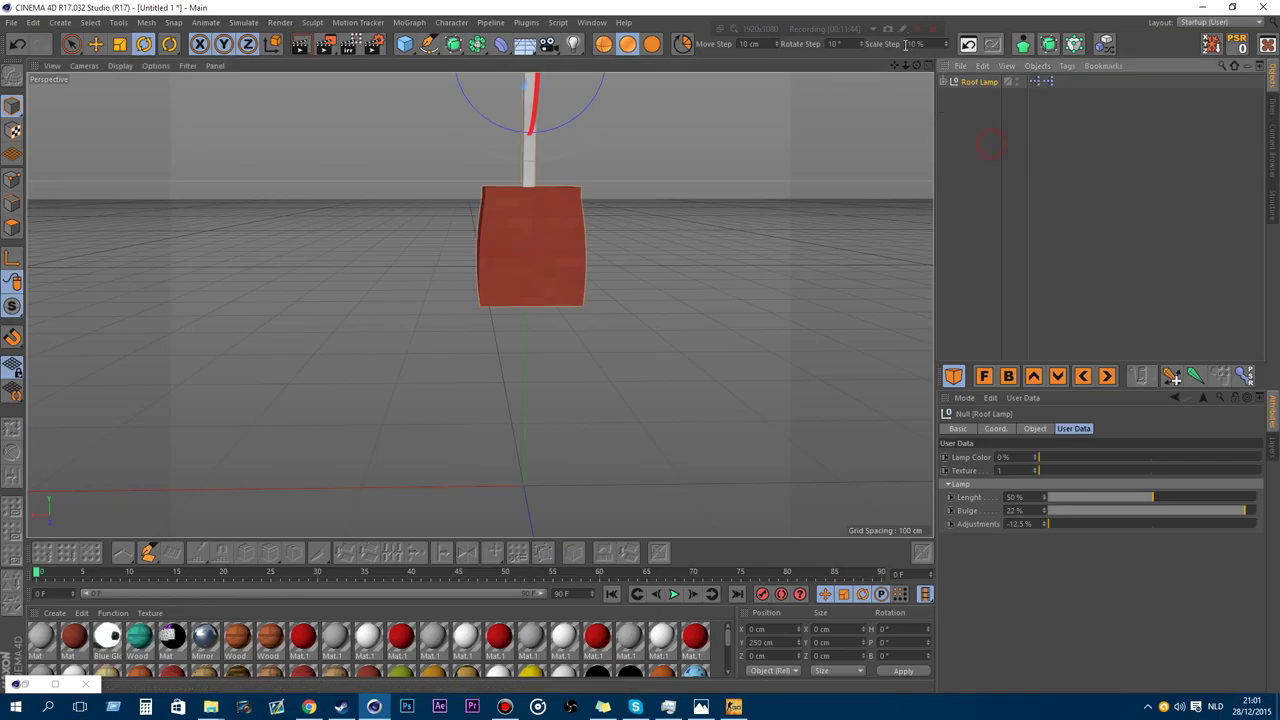
key("Delete")
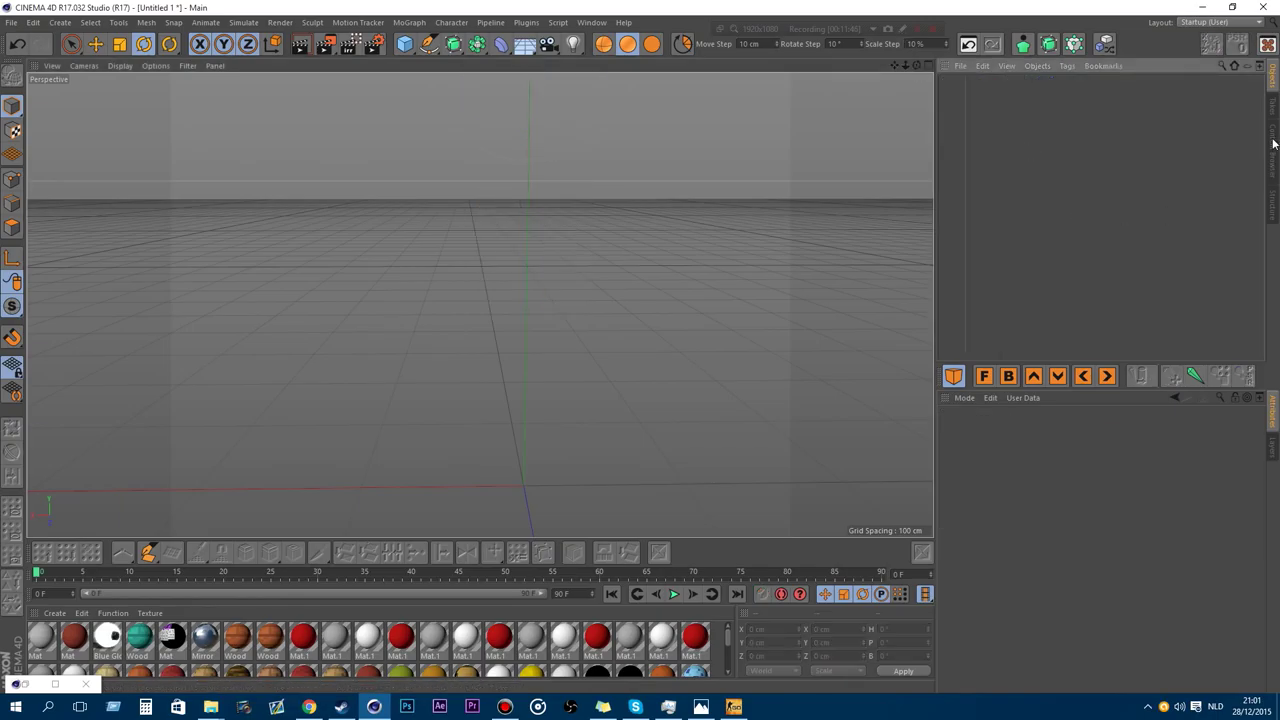
Load the Shelf from the Indoor folder and frame it in the perspective view.
left_click(1273, 145)
double_click(1182, 255)
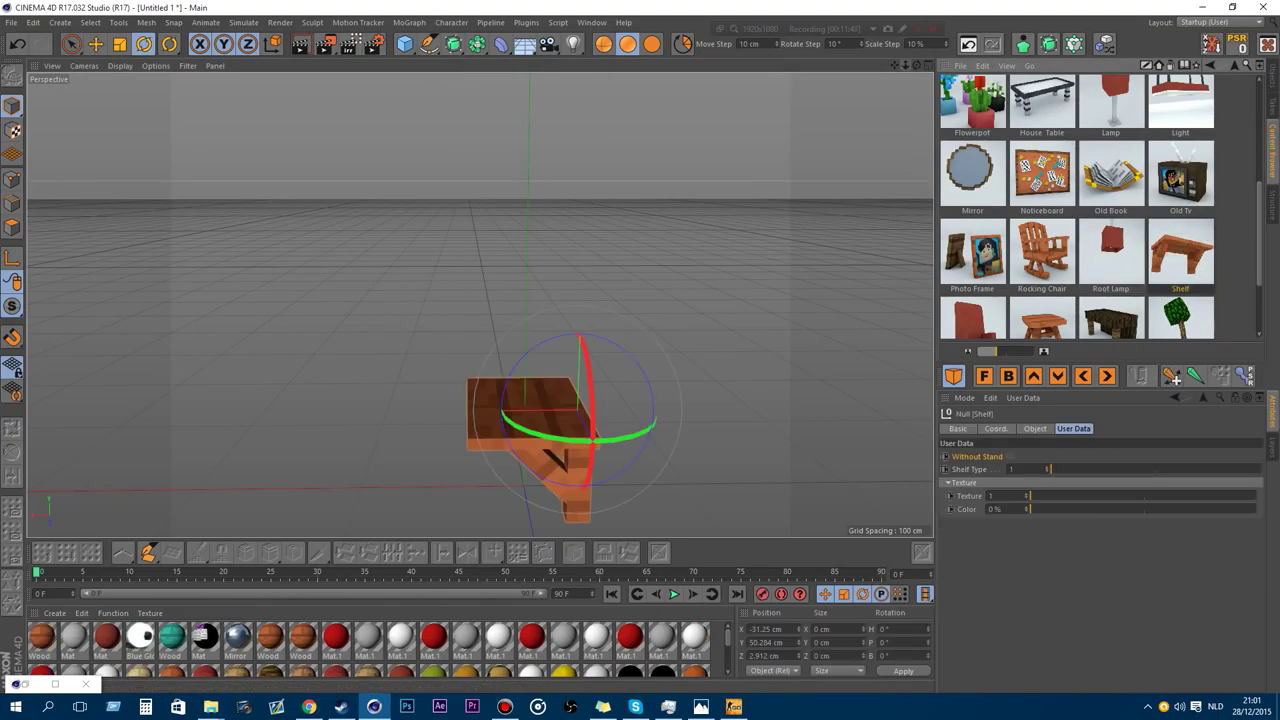
left_click_drag(905, 66, 930, 20)
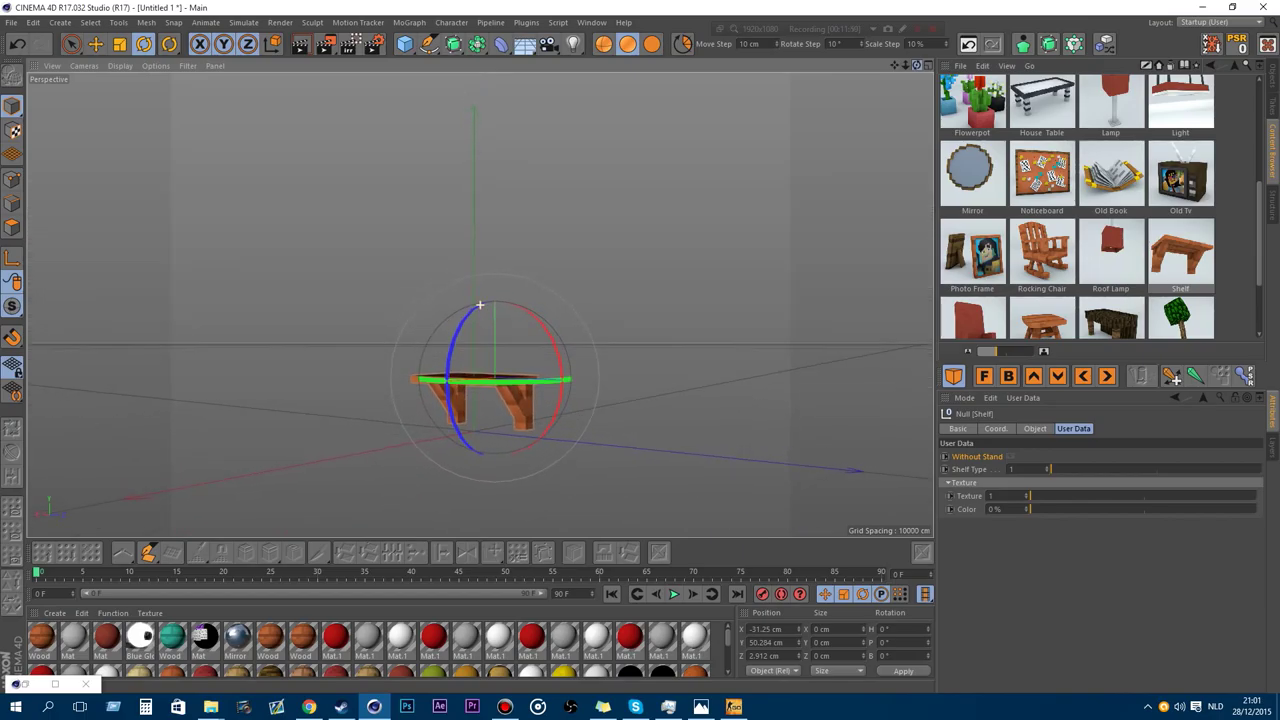
scroll(557, 405, "up", 5)
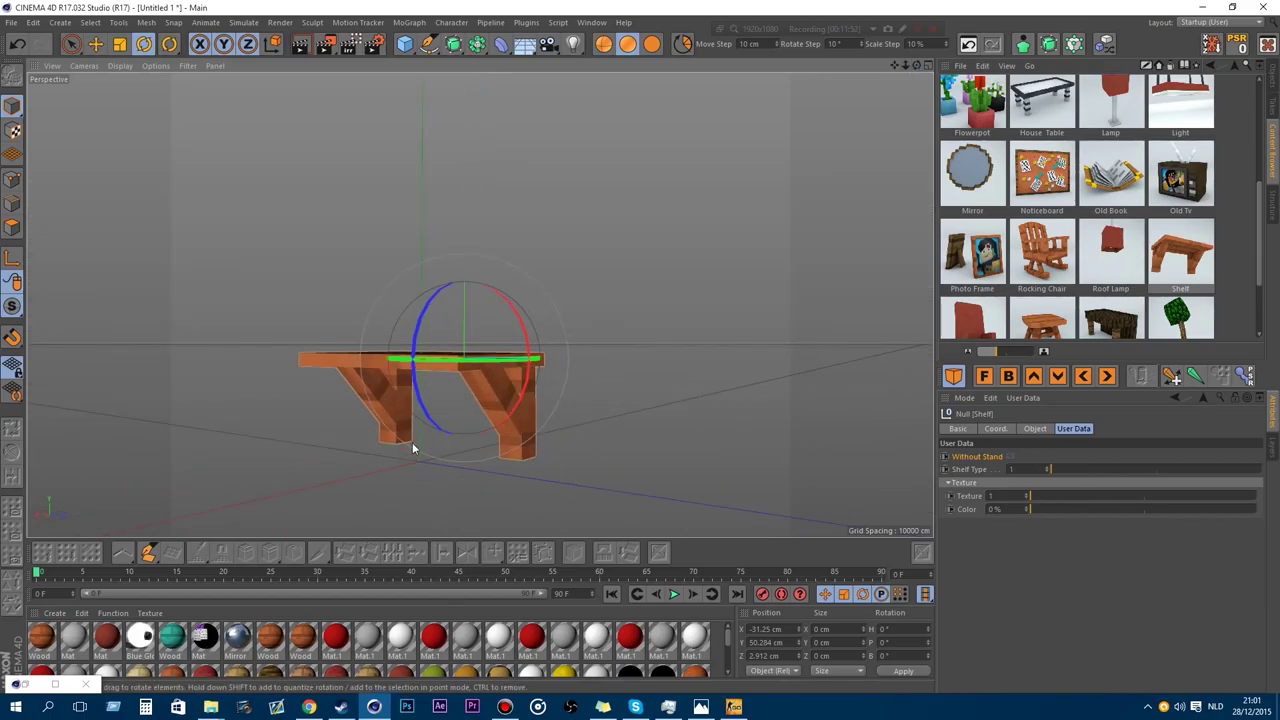
left_click_drag(895, 66, 951, 40)
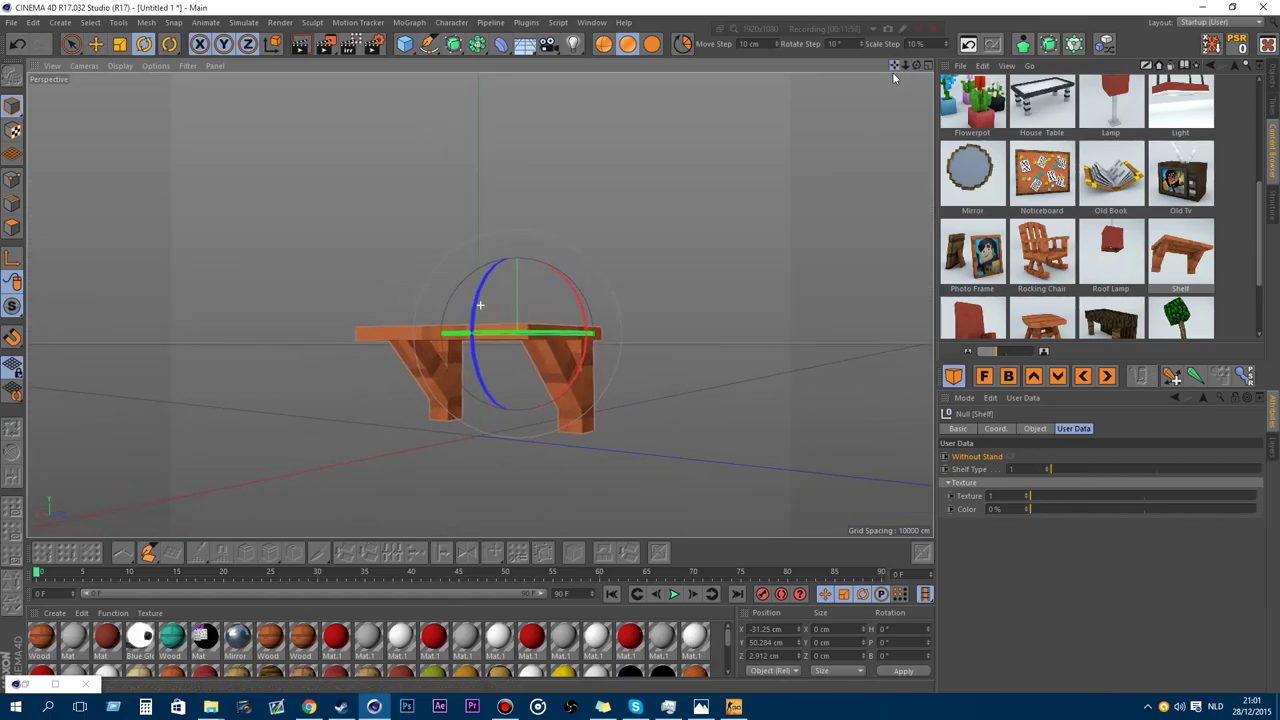
Set the Shelf Type to 2 and then to 3 to compare the shelf's lengths.
left_click_drag(1067, 478, 1131, 474)
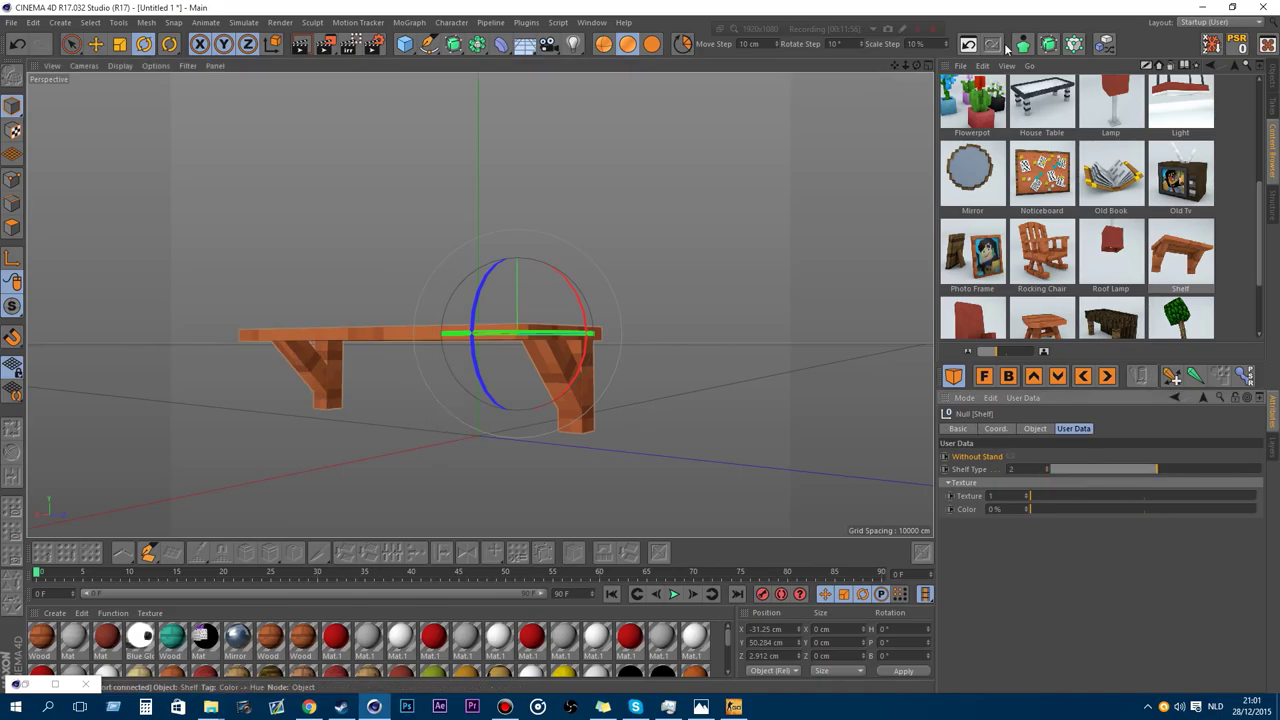
left_click_drag(921, 66, 900, 85)
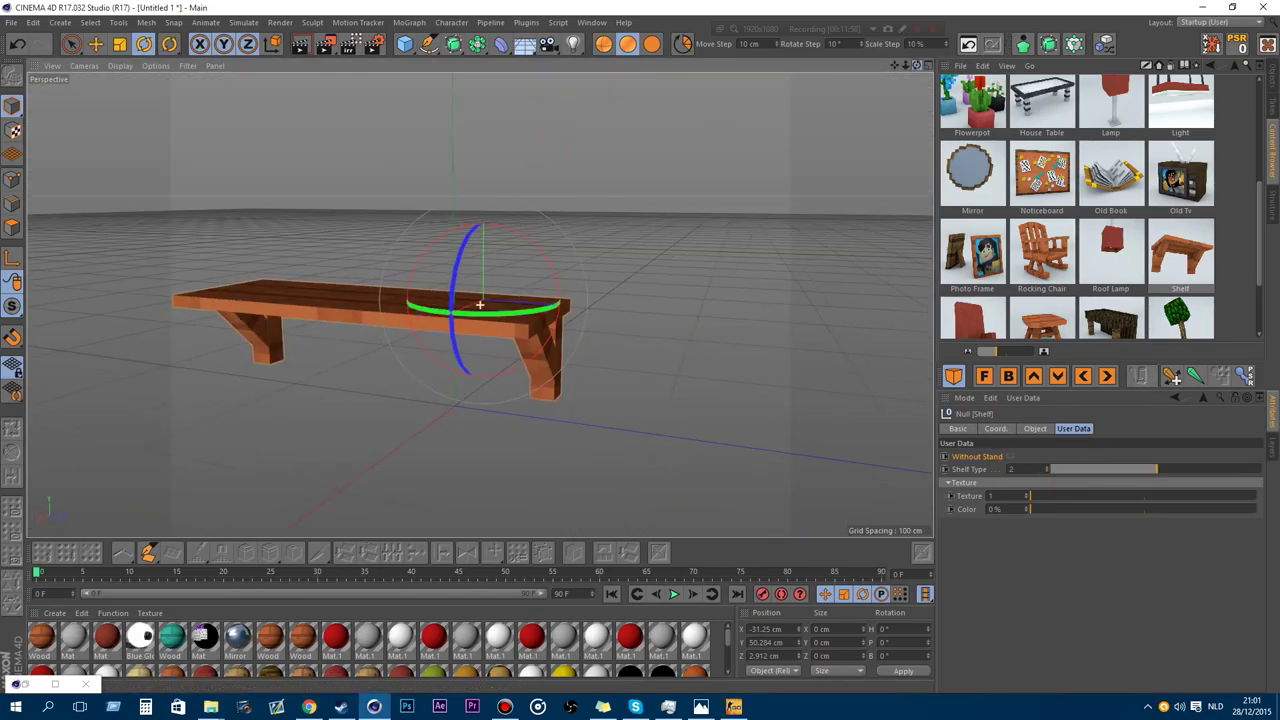
left_click_drag(1167, 471, 1258, 470)
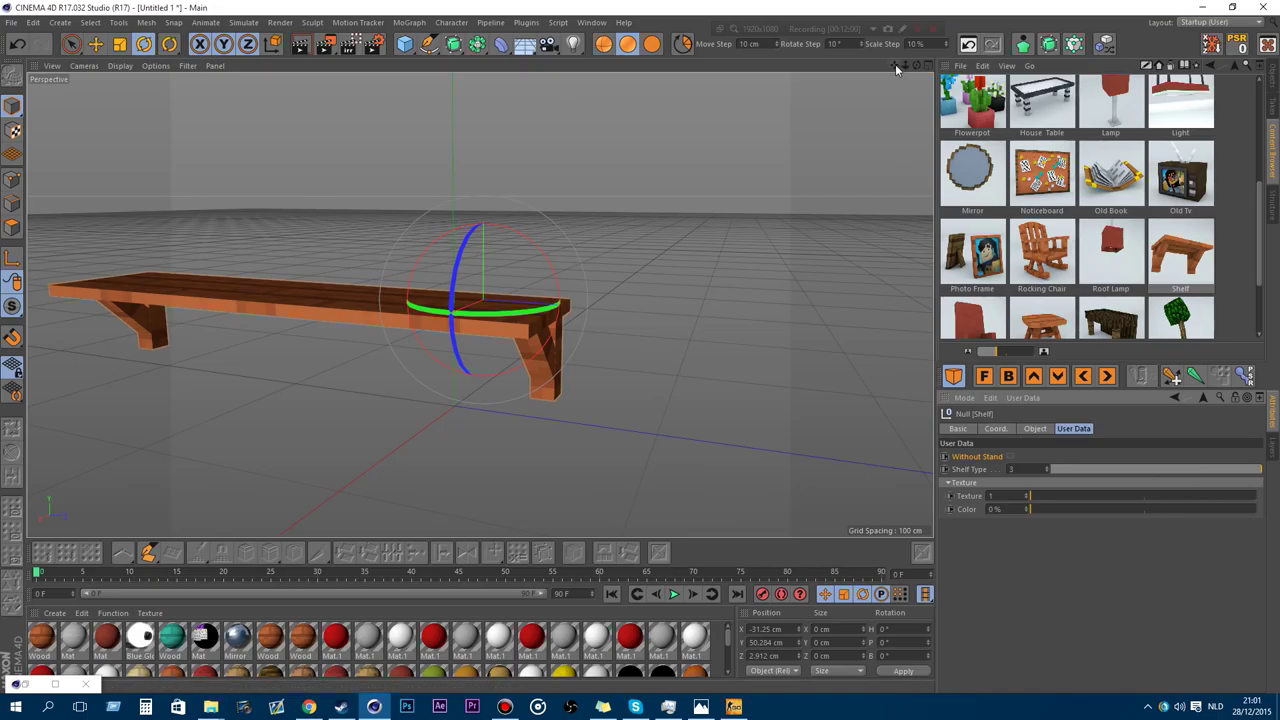
left_click_drag(896, 67, 1056, 66)
middle_click_drag(480, 305, 513, 305, "alt")
Toggle the Shelf's Without Stand option on and off several times, leaving it off.
left_click(1012, 456)
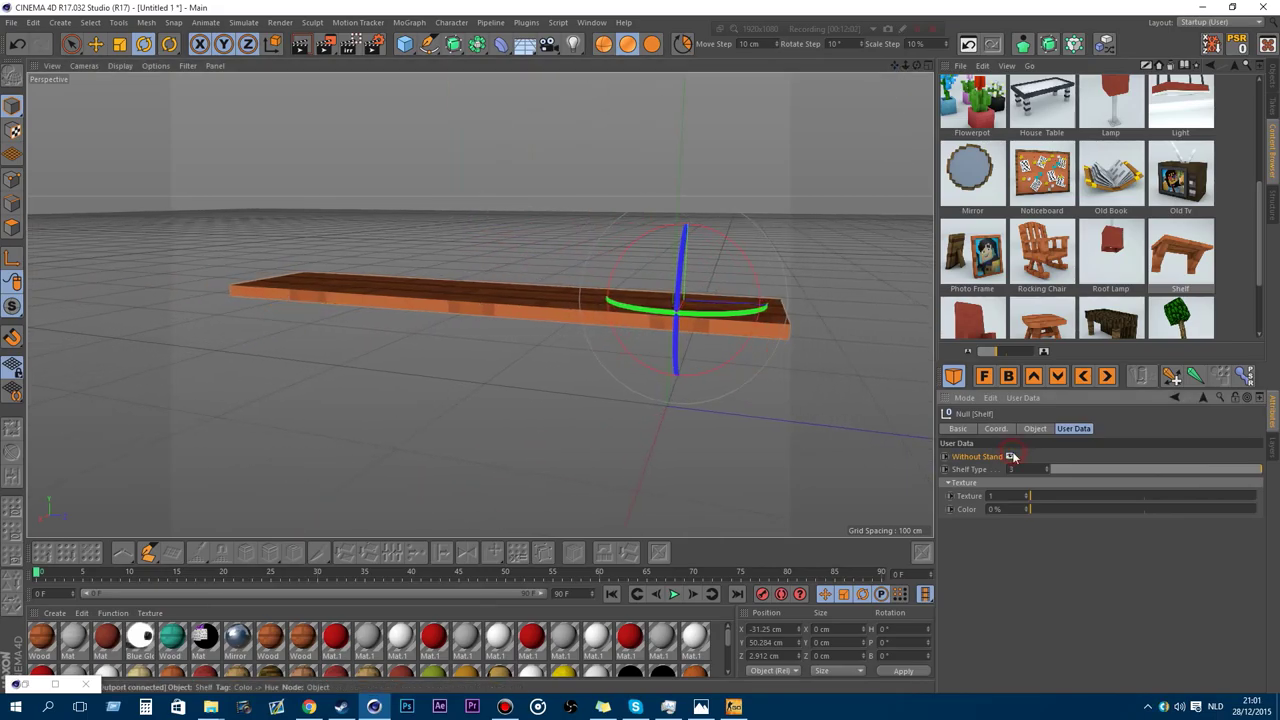
left_click_drag(921, 66, 921, 437)
left_click(1010, 457)
left_click(1010, 457)
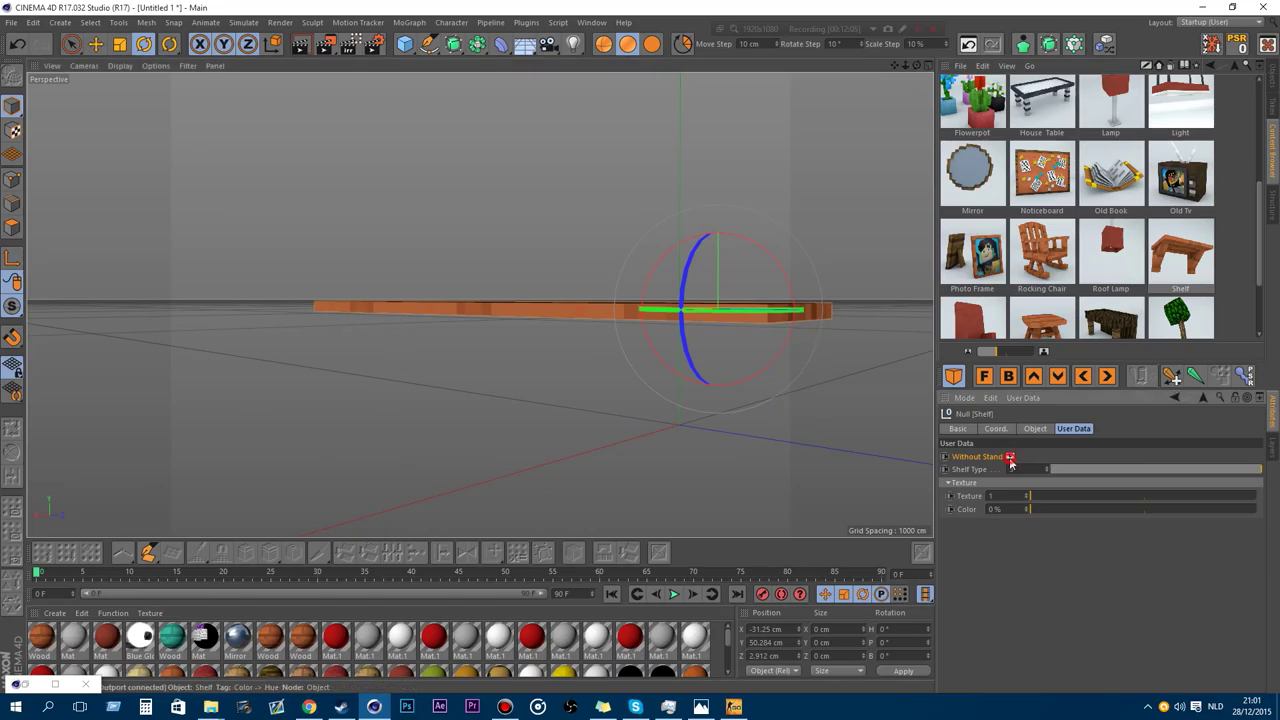
left_click(1010, 457)
left_click(1010, 457)
left_click_drag(1240, 480, 1276, 480)
left_click(1010, 457)
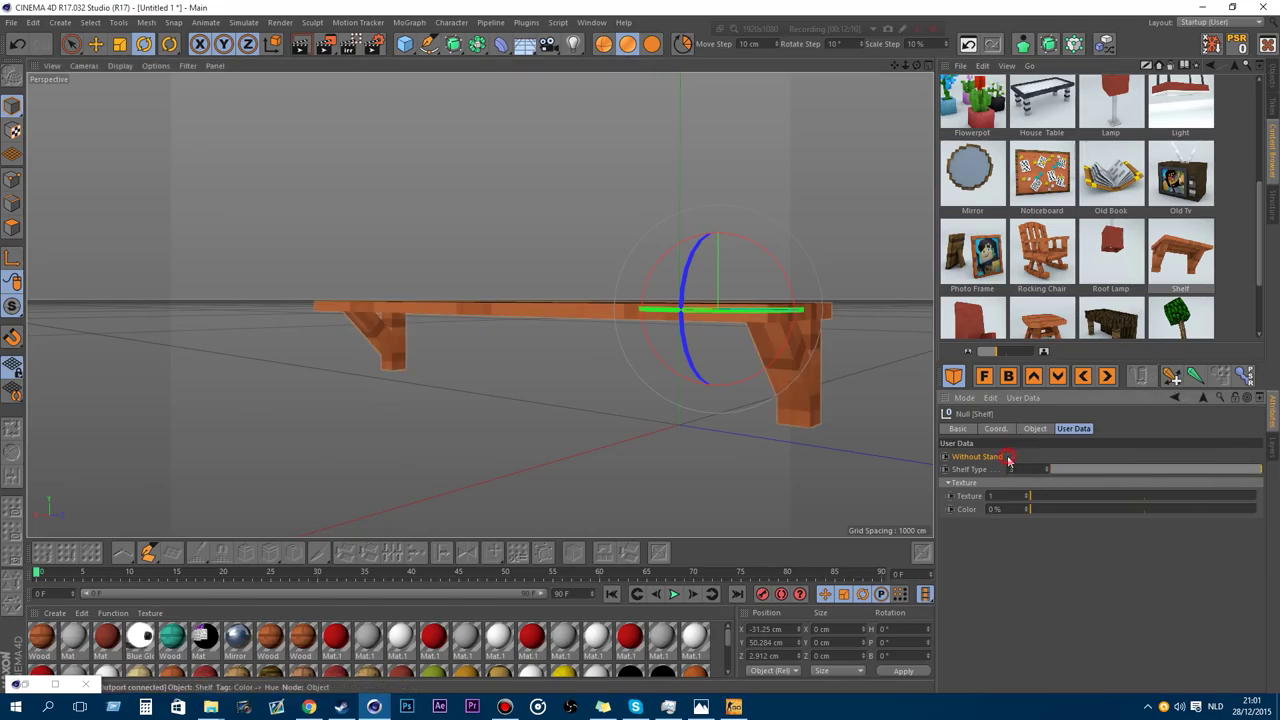
Try the Shelf's Texture setting at 2 and return it to 1.
left_click_drag(1052, 506, 1077, 507)
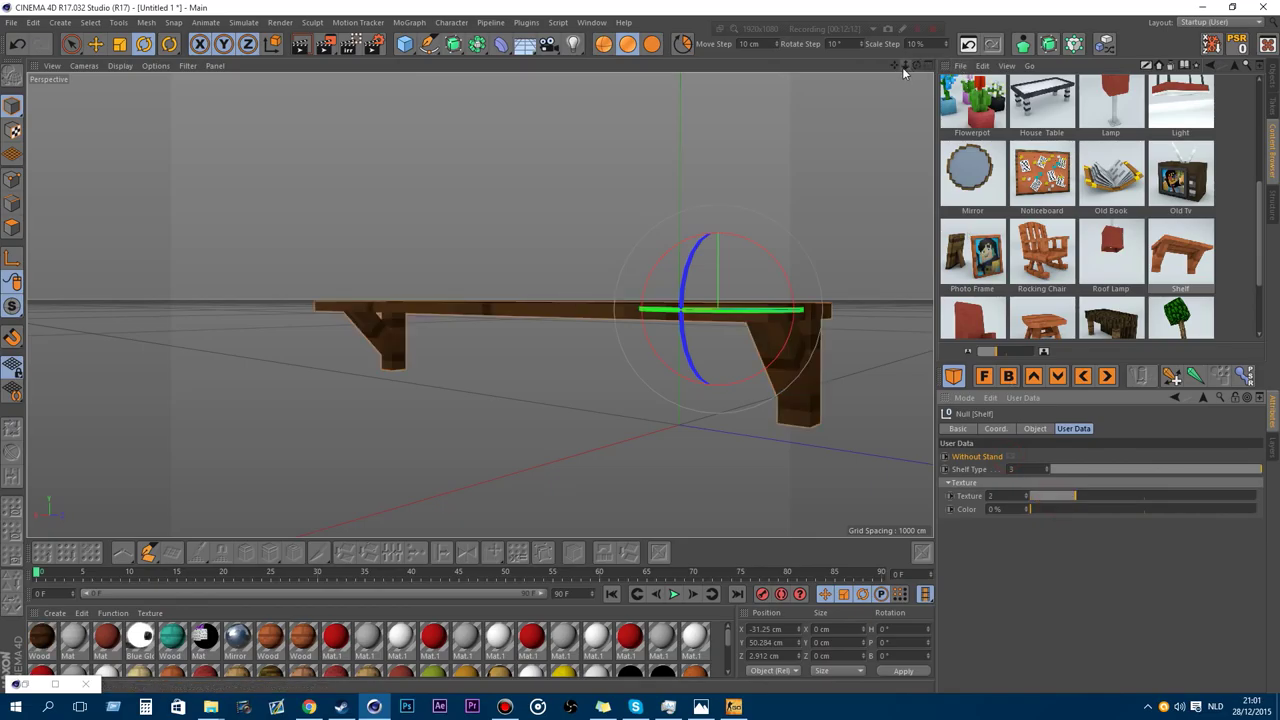
left_click_drag(905, 67, 860, 70)
left_click_drag(1080, 501, 1022, 514)
Load the Stool from the Indoor folder, remove the Shelf, and bring the stool into close view.
scroll(1157, 290, "down", 1)
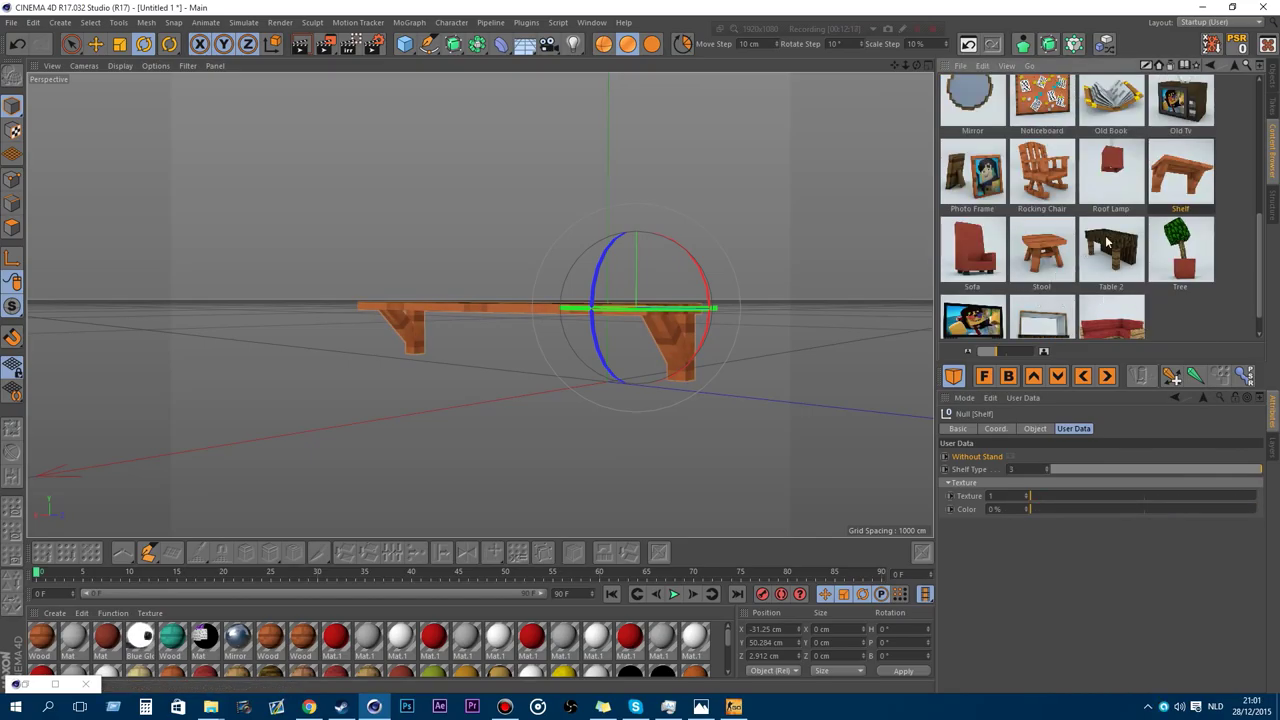
scroll(1180, 250, "down", 1)
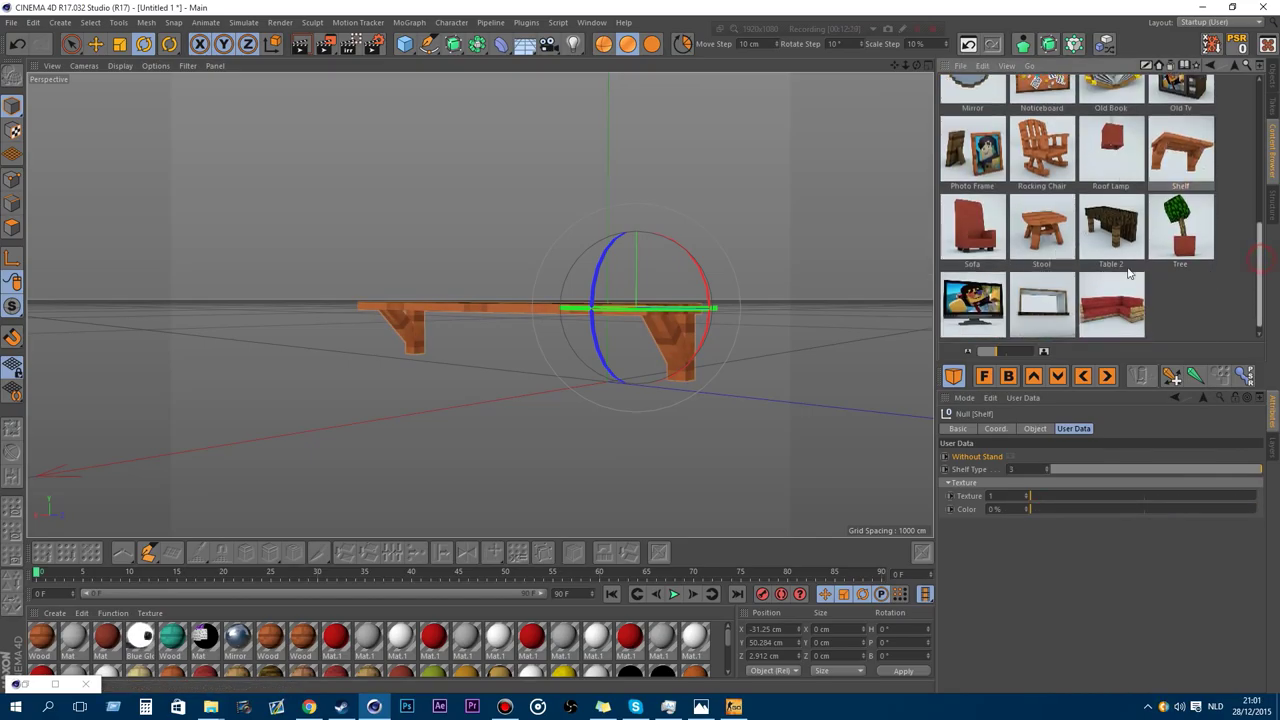
double_click(1046, 226)
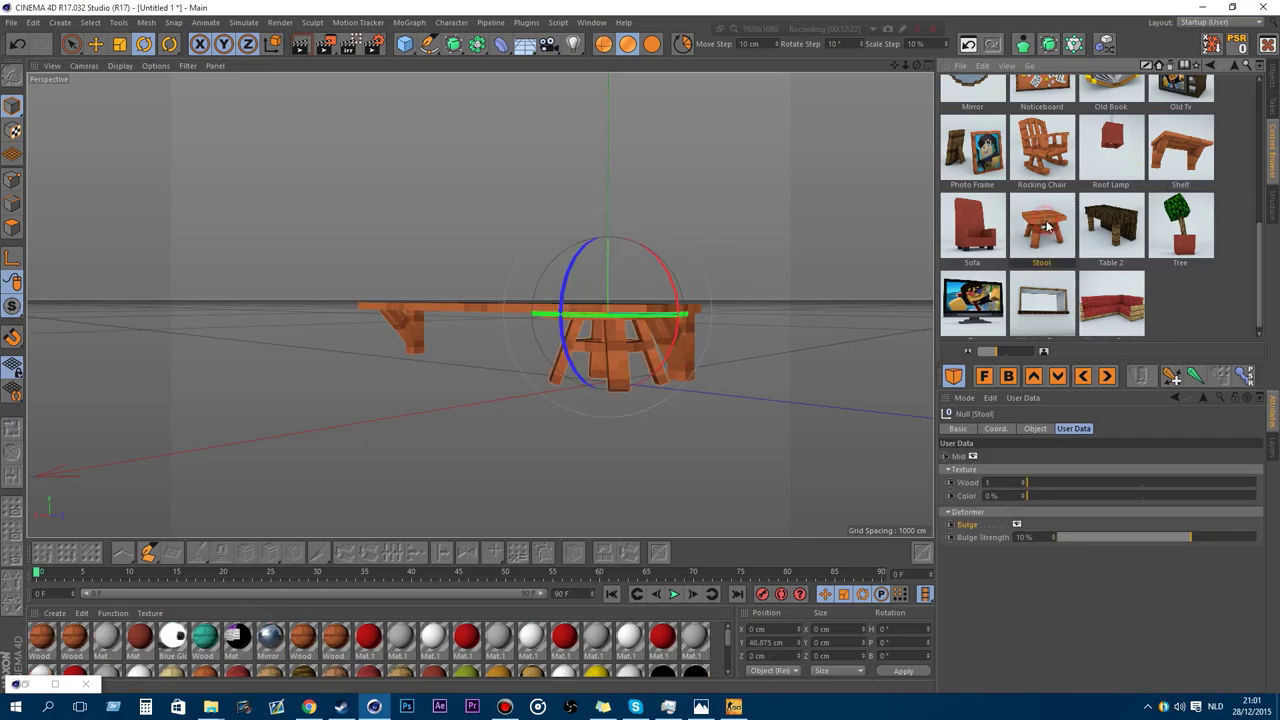
left_click(1270, 78)
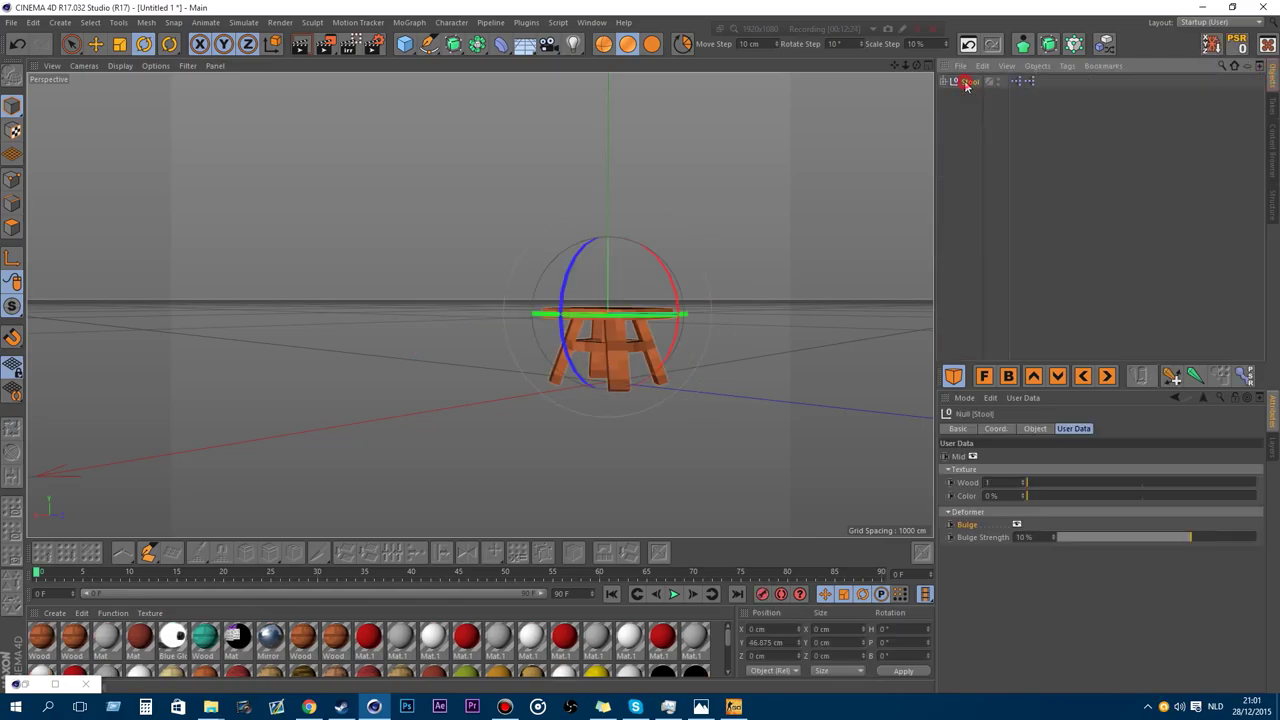
left_click_drag(480, 230, 480, 303, "alt")
scroll(612, 422, "up", 6)
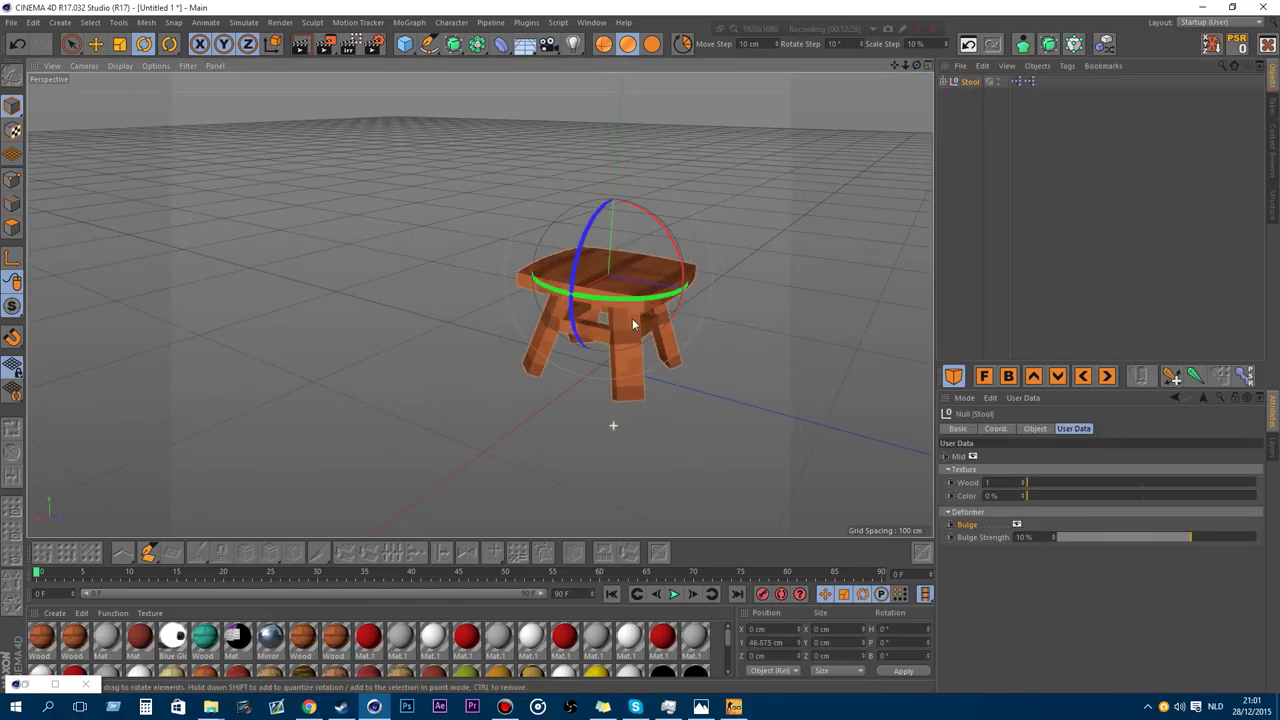
Toggle the Stool's Mid option off and on, and try Wood 2 before returning it to 1.
left_click(972, 456)
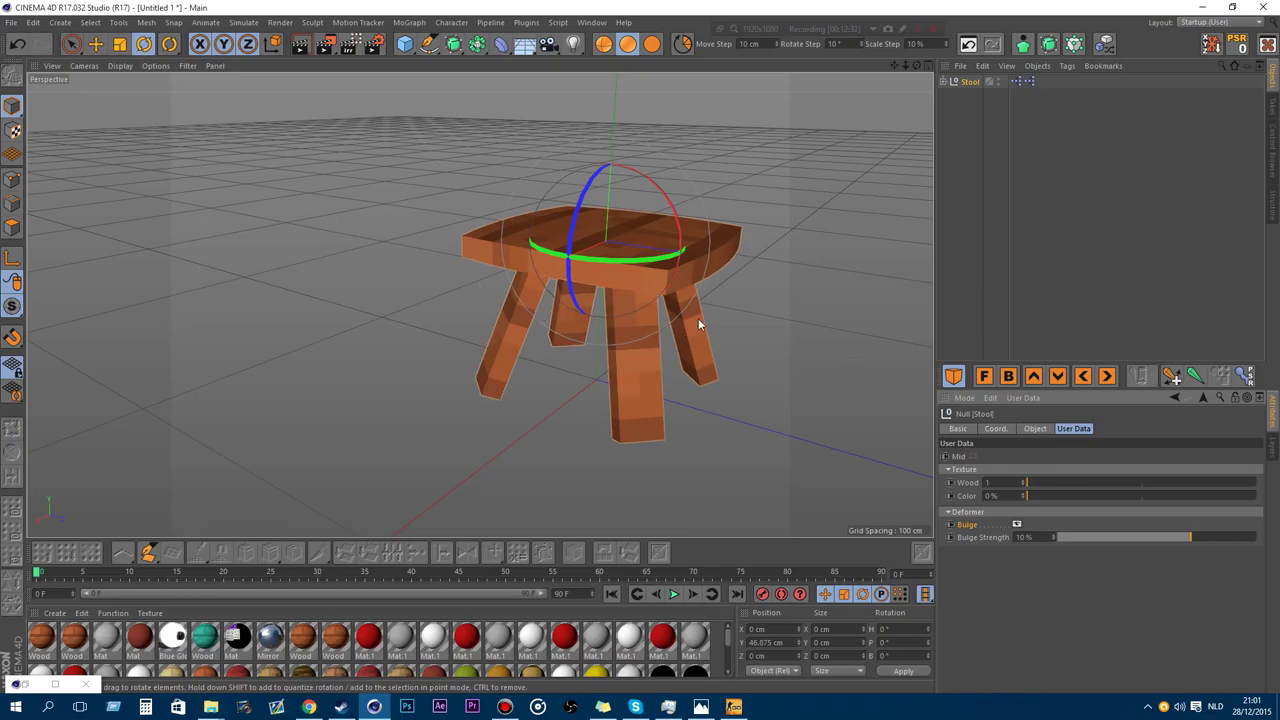
left_click(979, 460)
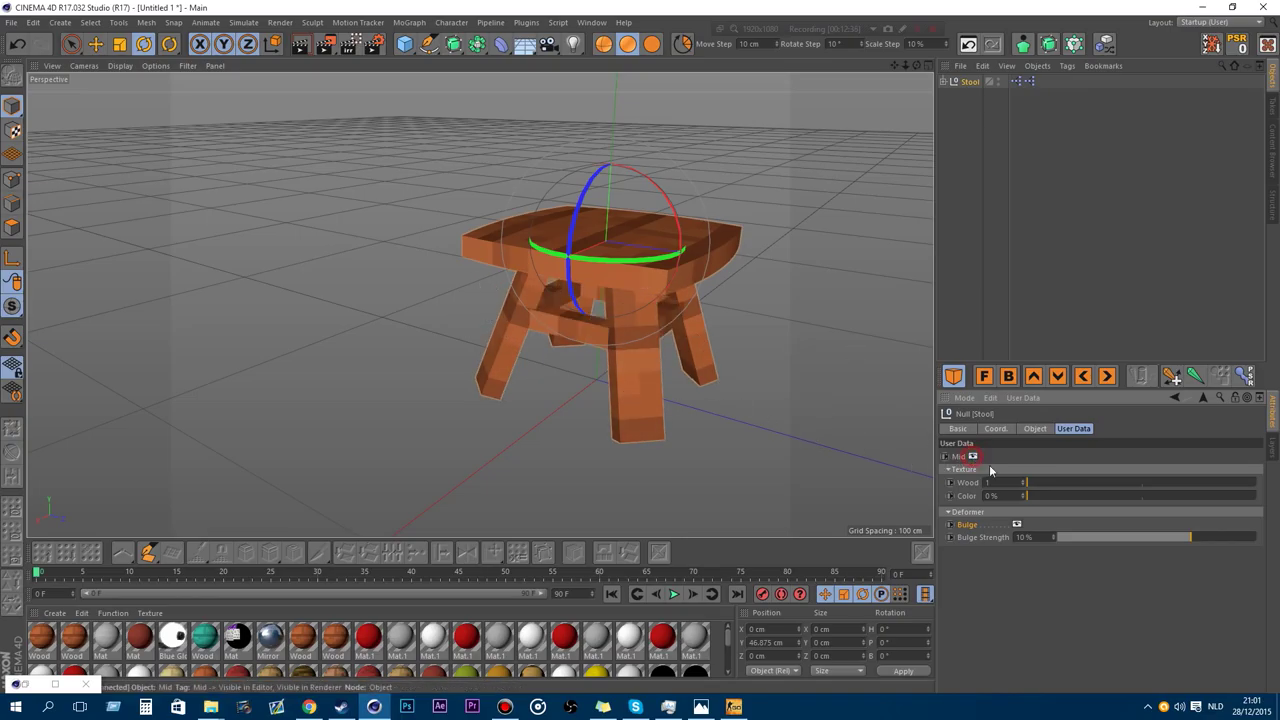
left_click(1060, 484)
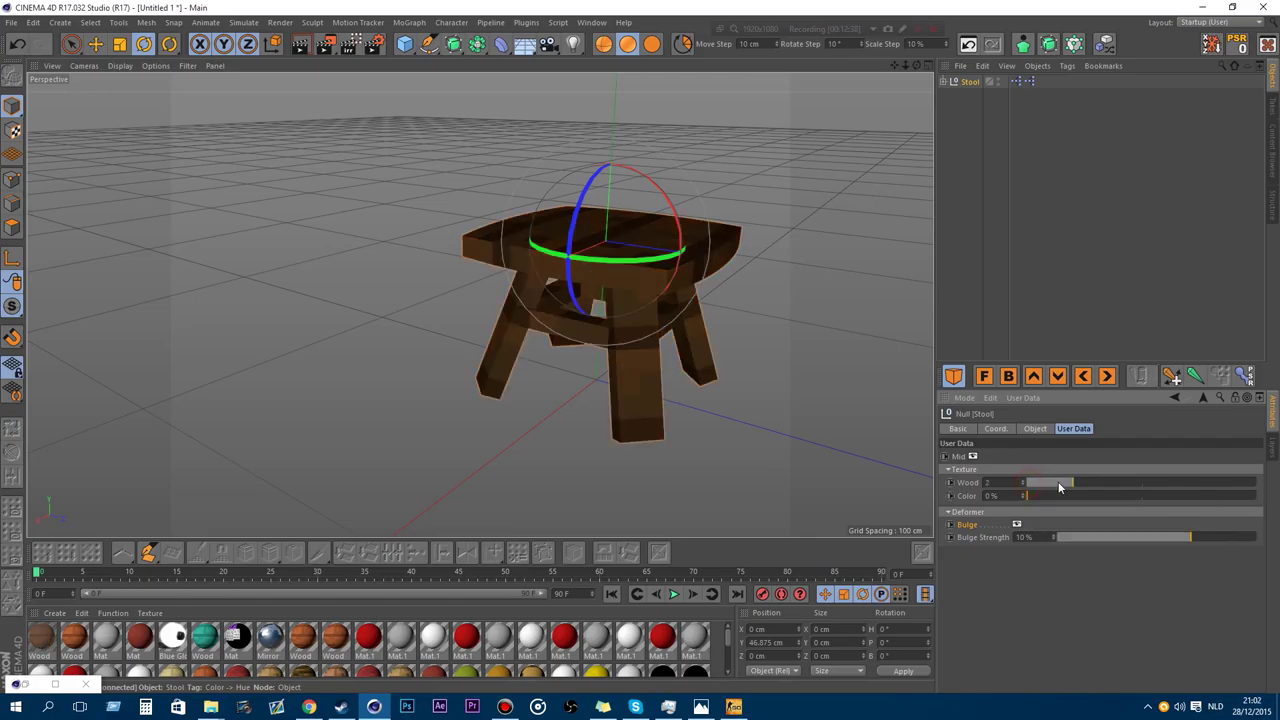
left_click_drag(1095, 487, 1026, 497)
Try the Stool's Bulge option and its minimum Bulge Strength, and delete the stool.
left_click(1016, 524)
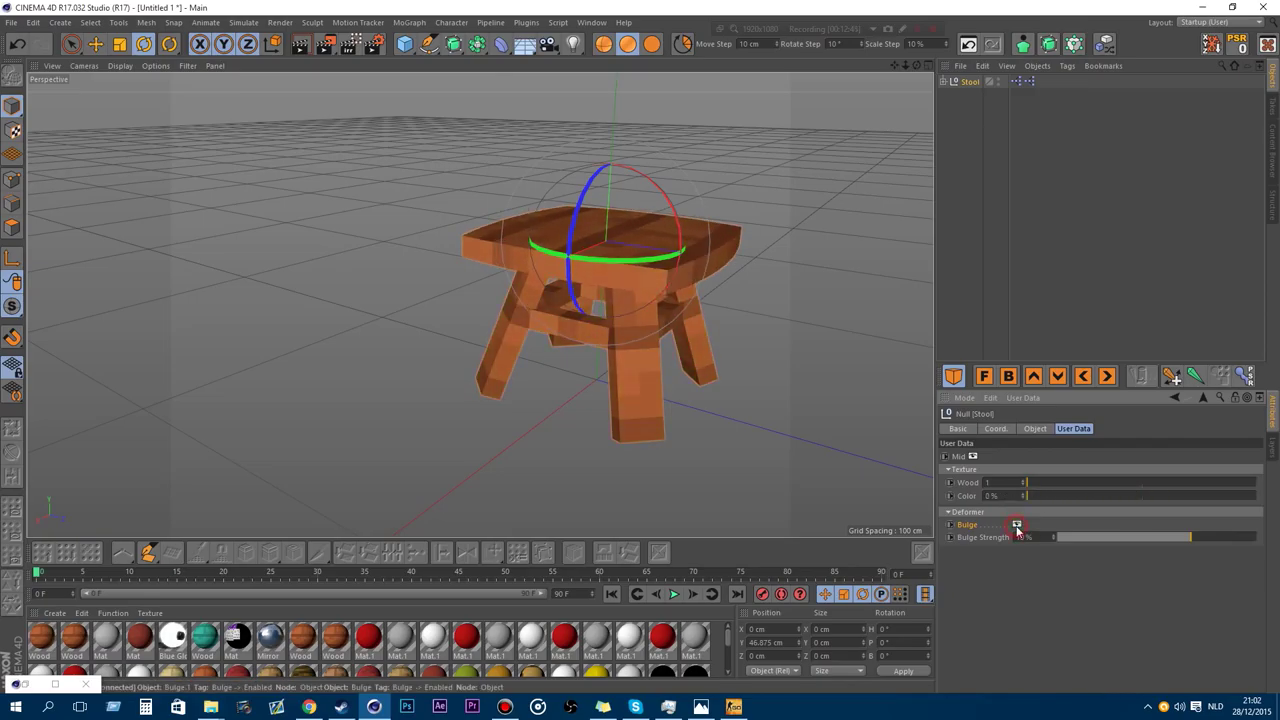
left_click_drag(916, 65, 965, 115)
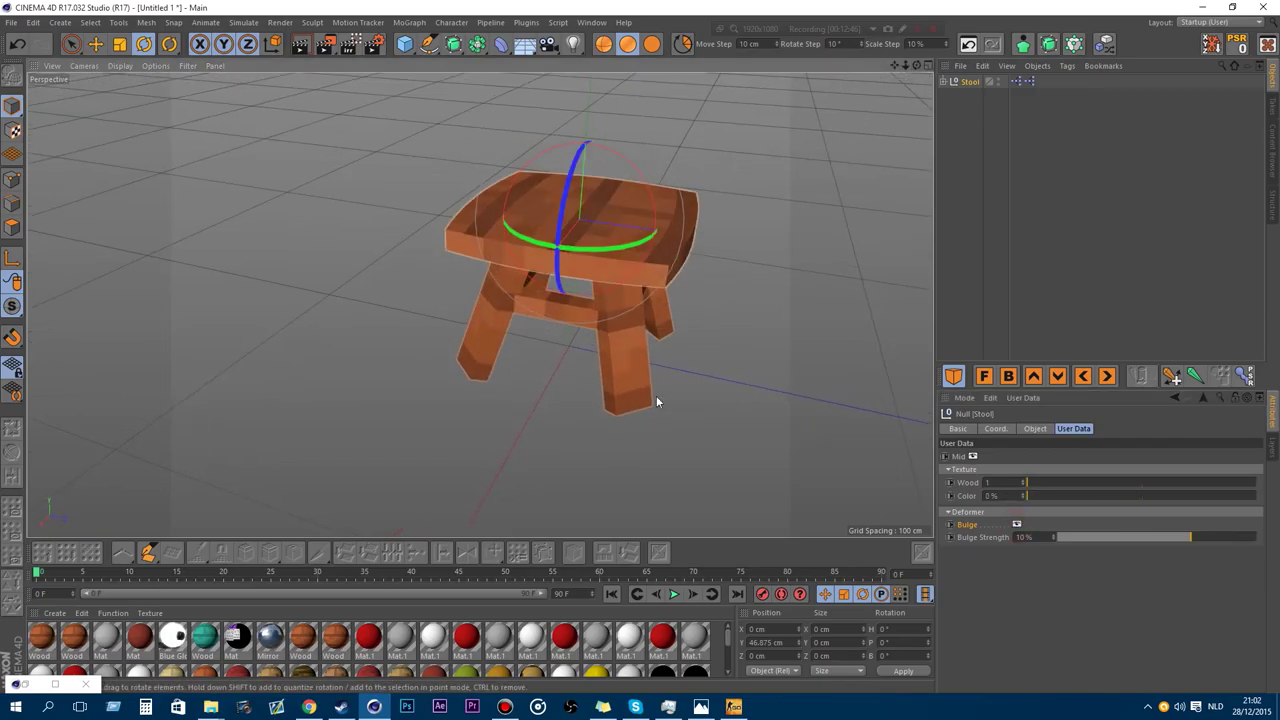
left_click_drag(1180, 531, 1052, 537)
key("Delete")
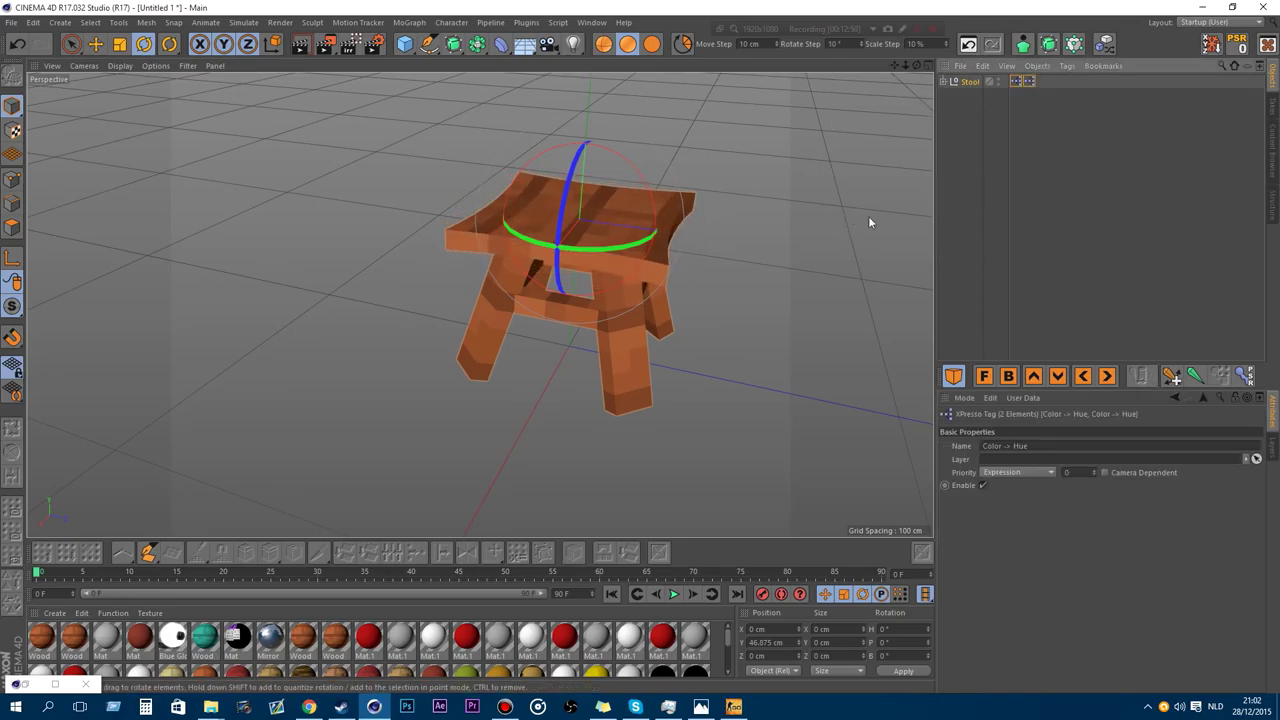
Load the Window Frame from the Indoor folder and frame it in the perspective view.
left_click(1271, 158)
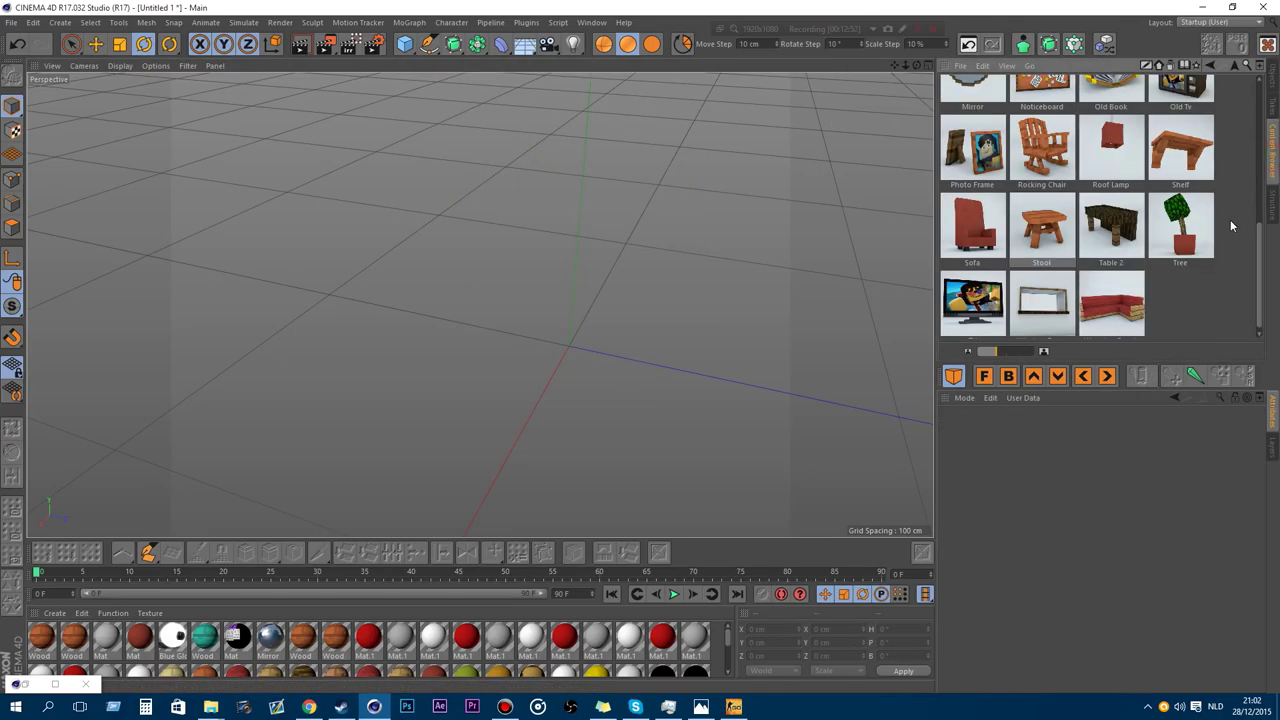
scroll(1132, 276, "down", 1)
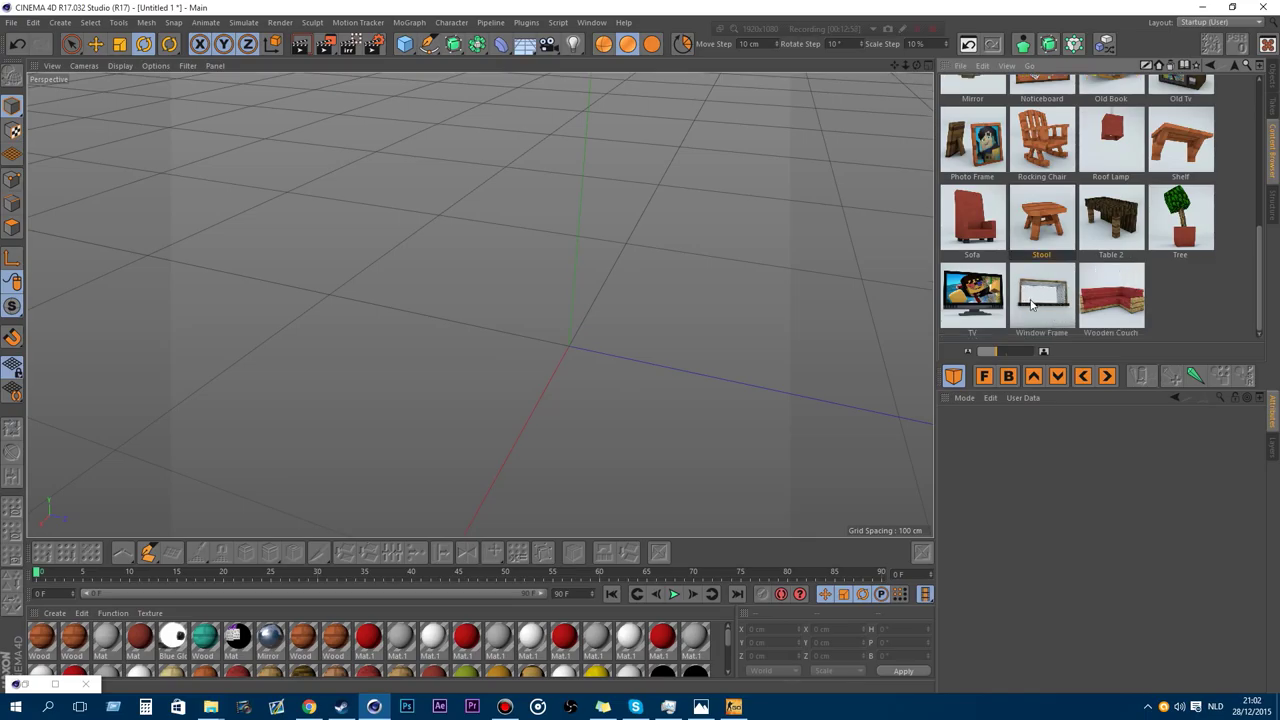
double_click(1045, 295)
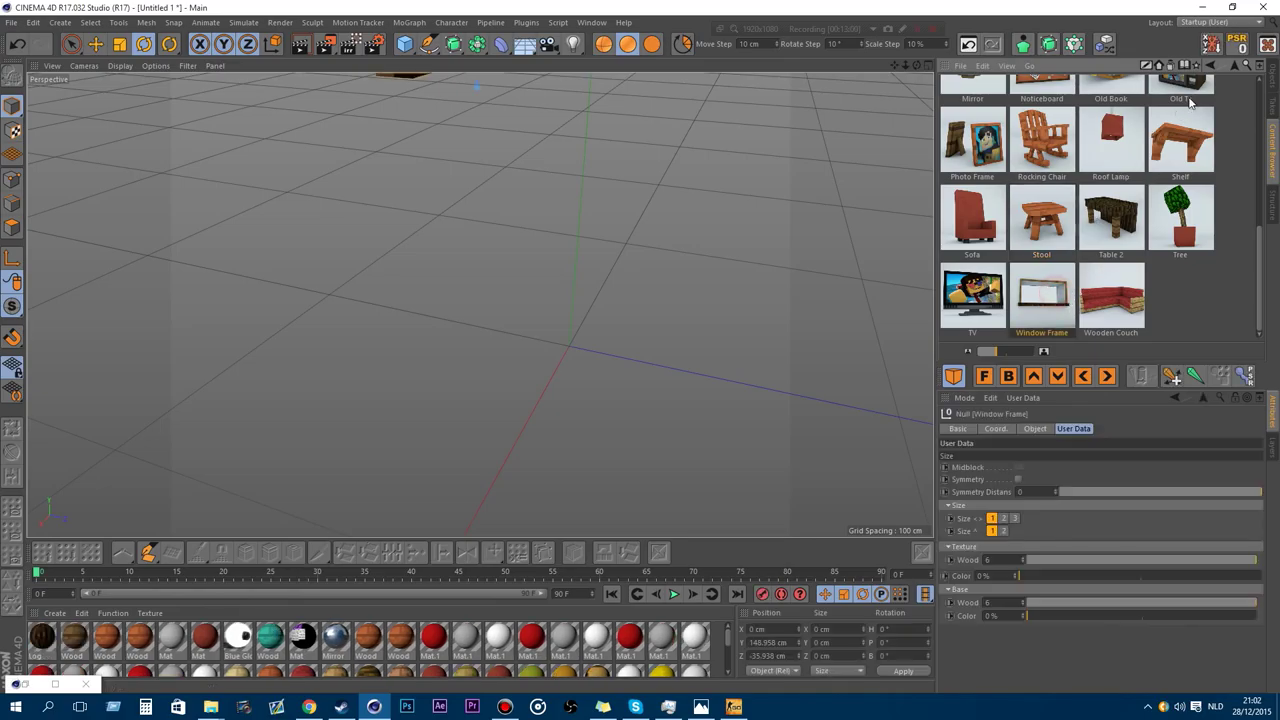
left_click(1273, 84)
left_click_drag(906, 67, 523, 57)
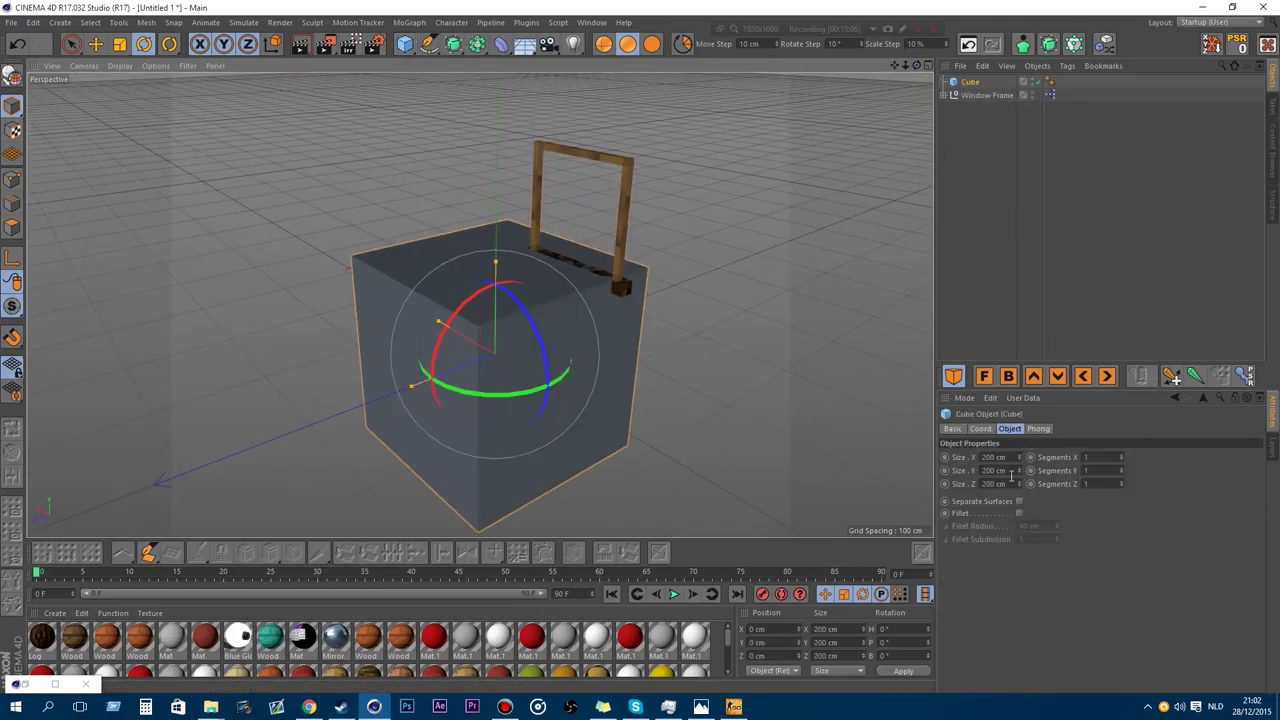
Add a cube as a wall and size it 100 cm in X, 500 cm in Y and 300 cm in Z.
left_click(1010, 470)
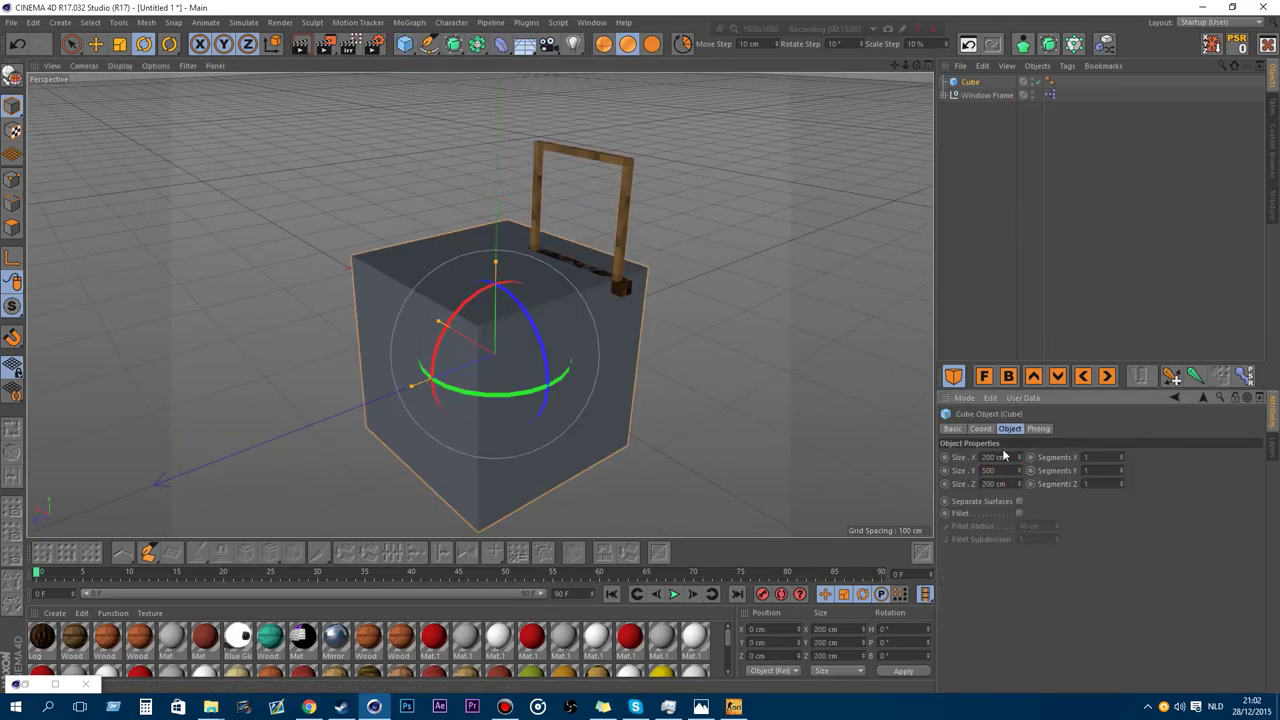
type("100")
left_click_drag(957, 457, 908, 498)
left_click(1064, 583)
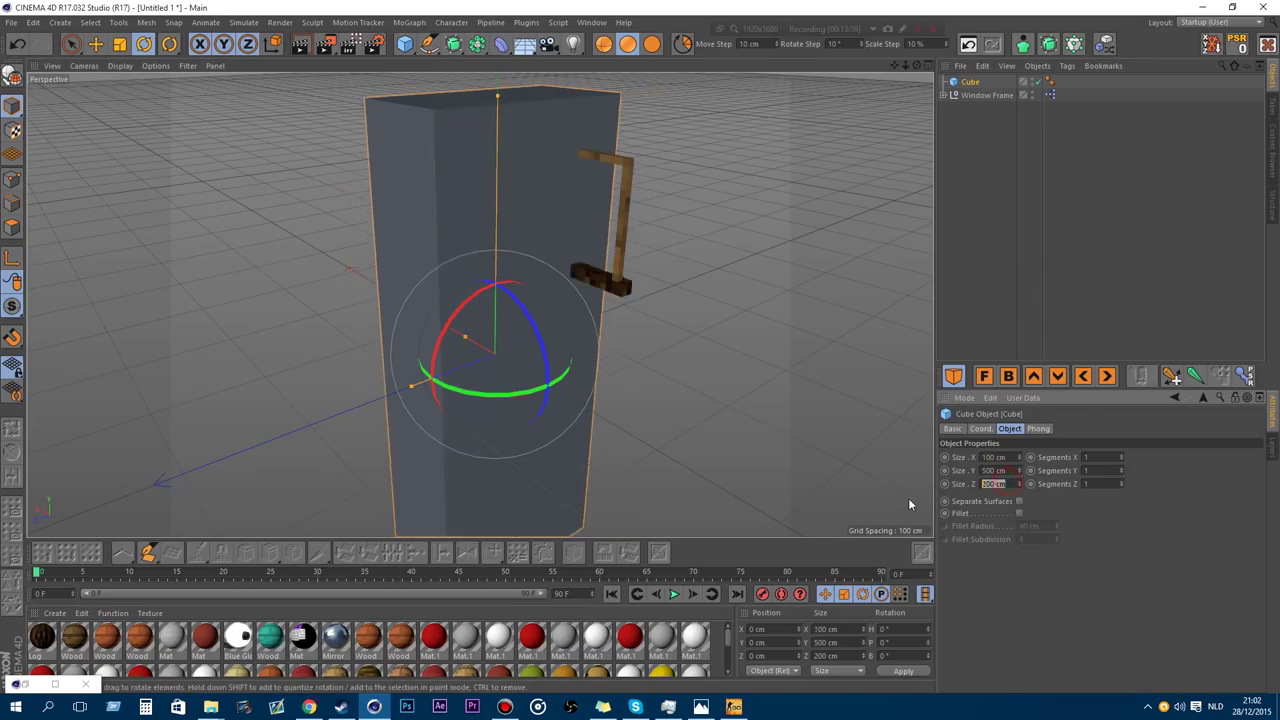
type("300")
Set the cube's segments to 5 in Y and 6 in Z, and its Z size to 600 cm.
key("Tab")
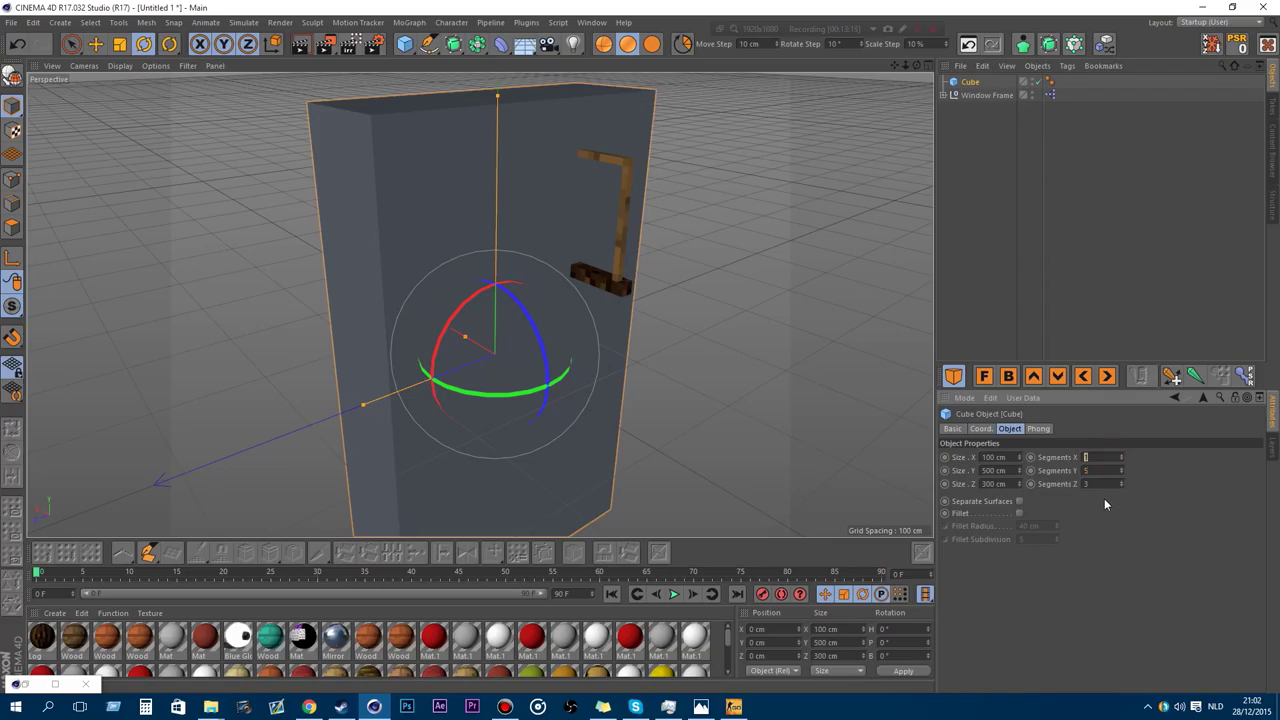
key("Tab")
left_click_drag(905, 65, 840, 68)
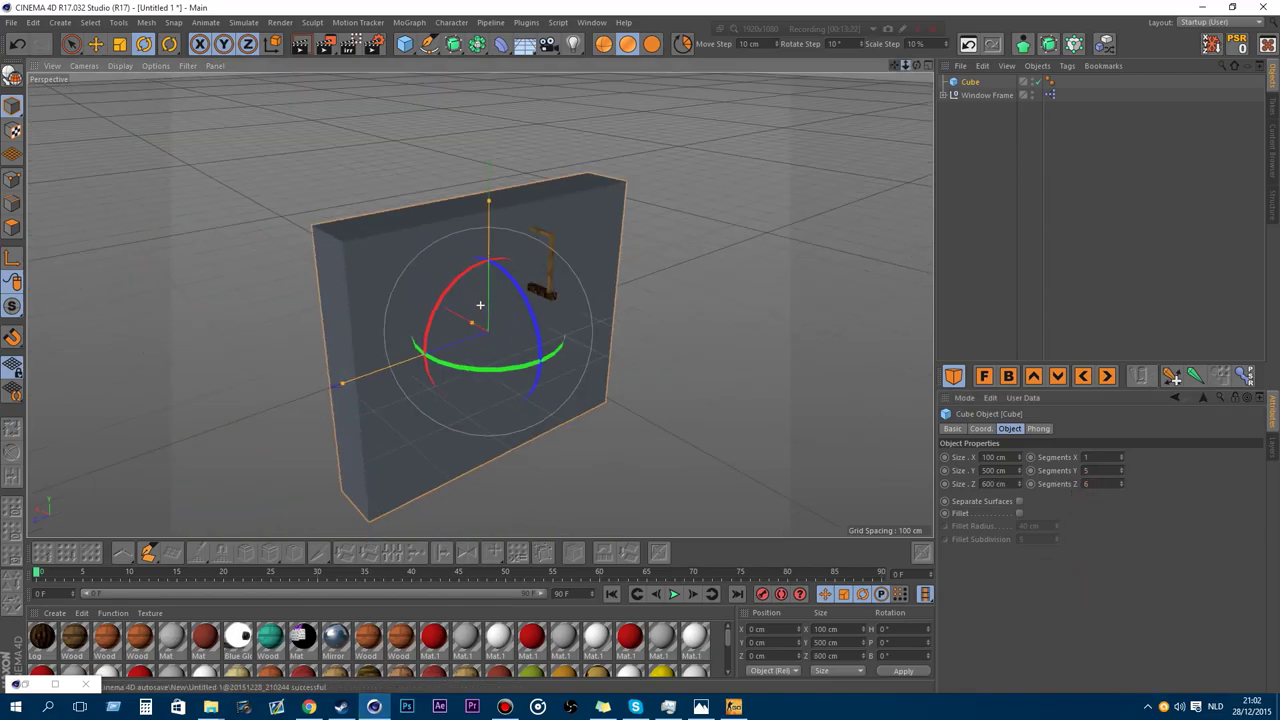
Rotate the wall cube to a heading of -90°, set the move step to 50 cm and show the mesh lines in the shaded view.
left_click_drag(511, 370, 440, 343)
left_click(95, 43)
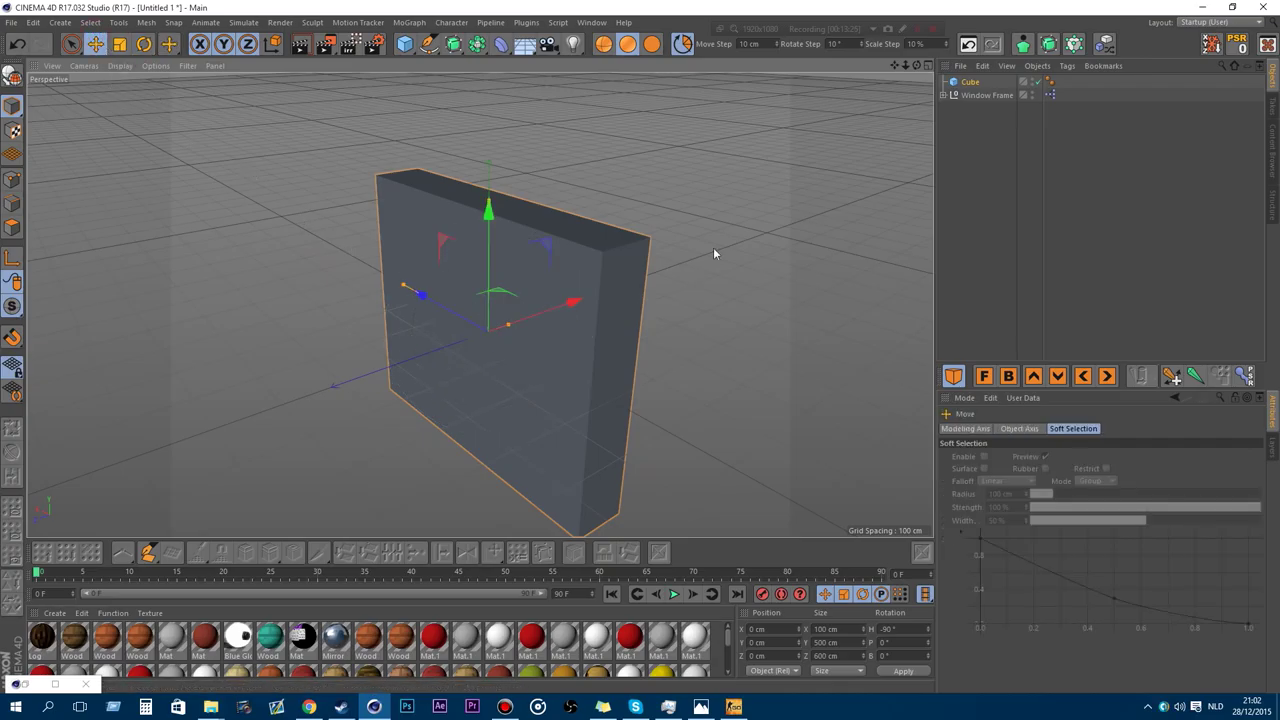
left_click(768, 43)
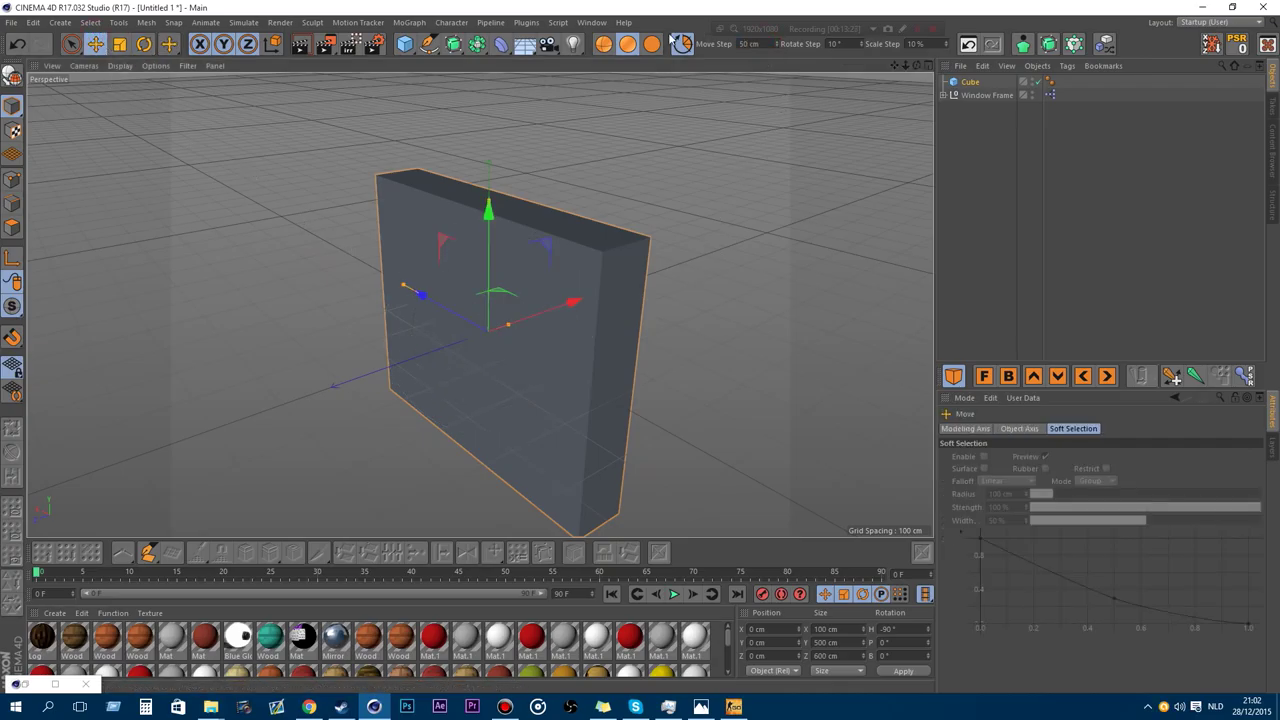
left_click(600, 42)
Move the wall cube in 50 cm steps to Y 250 cm and Z 0 cm, against the back of the window frame.
left_click_drag(519, 335, 606, 293)
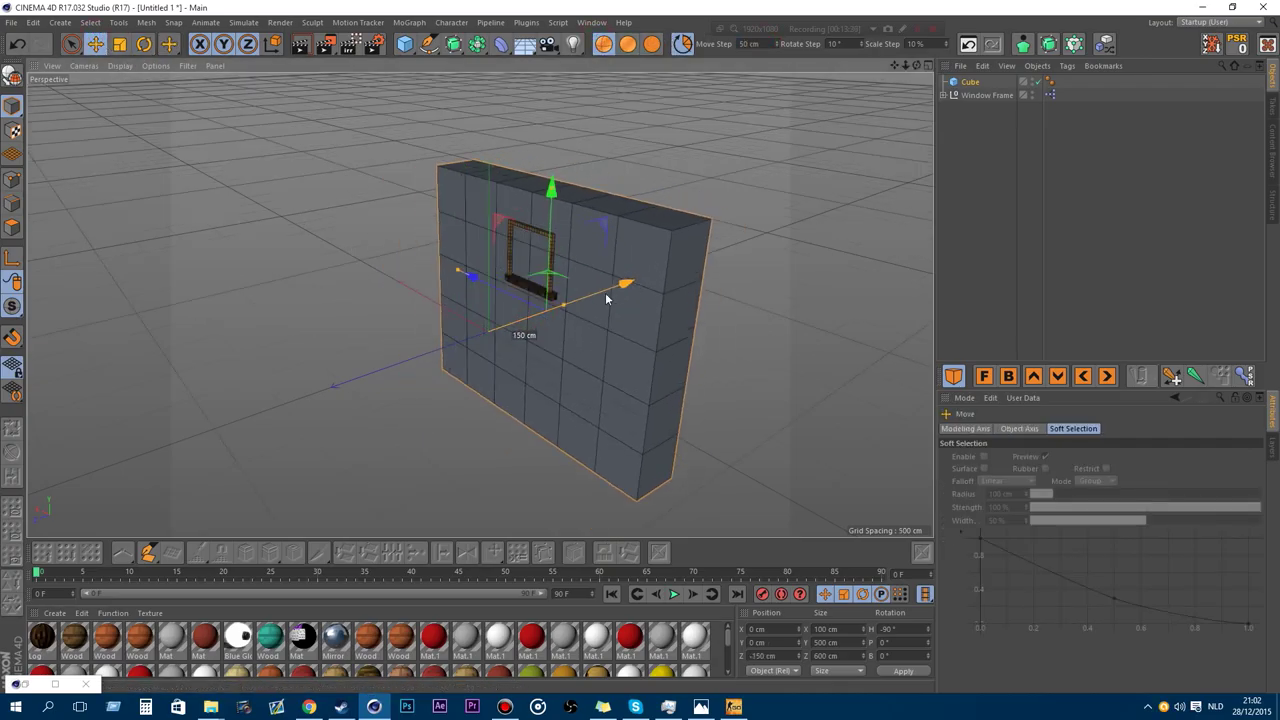
scroll(557, 290, "up", 3)
left_click_drag(549, 245, 550, 72)
left_click_drag(918, 67, 480, 305)
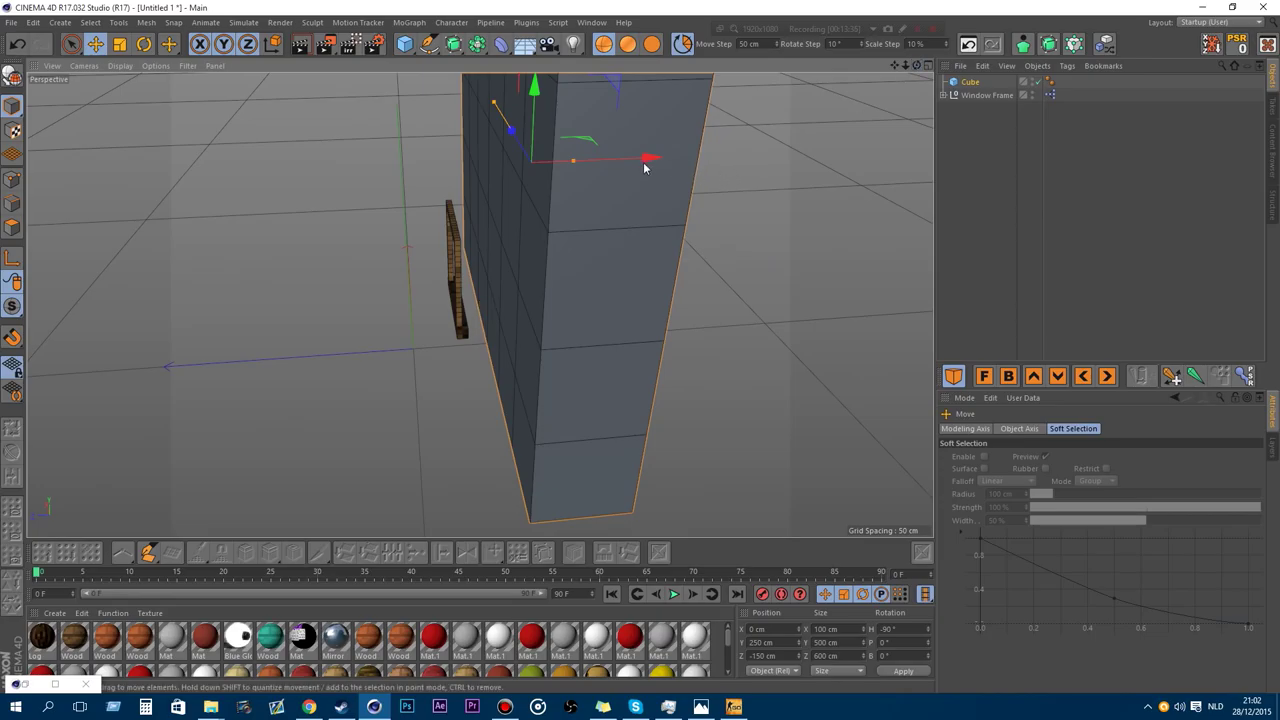
left_click_drag(644, 167, 478, 166)
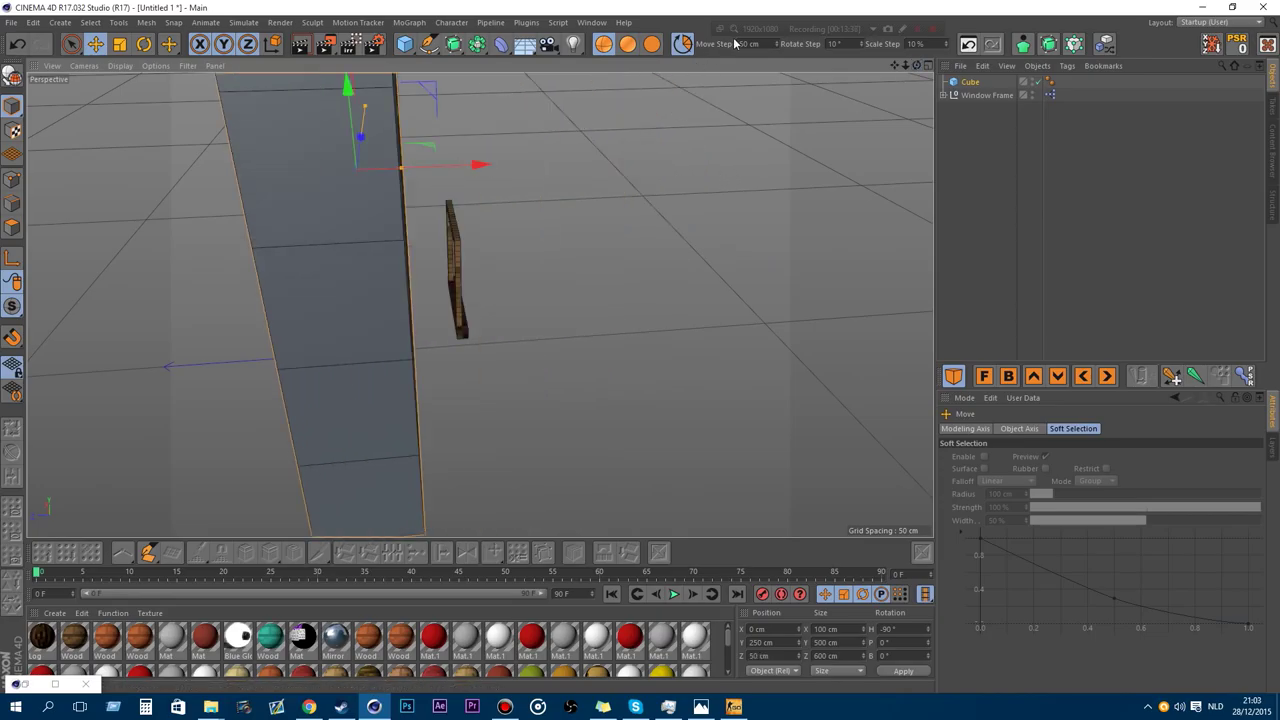
left_click_drag(917, 67, 658, 140)
scroll(658, 140, "up", 5)
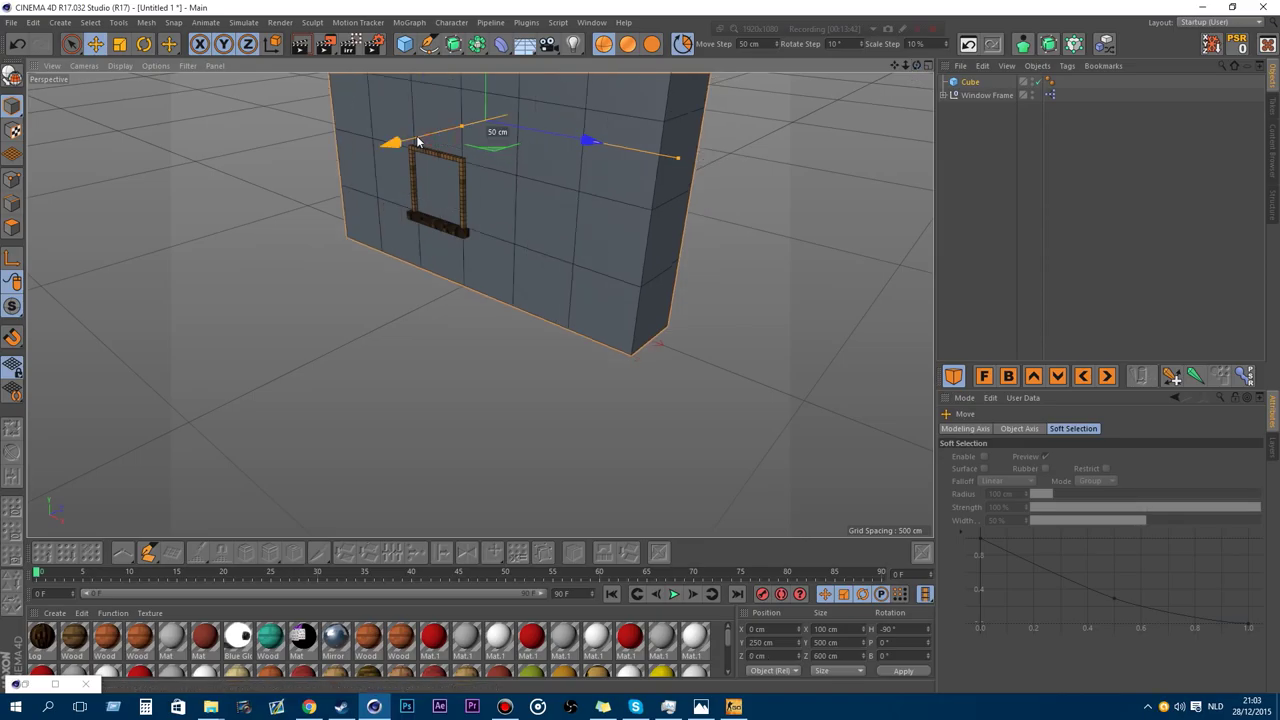
Make the wall cube editable and cut an opening inside the window frame by extruding that polygon 100 cm through the wall and deleting it.
left_click_drag(917, 66, 480, 303)
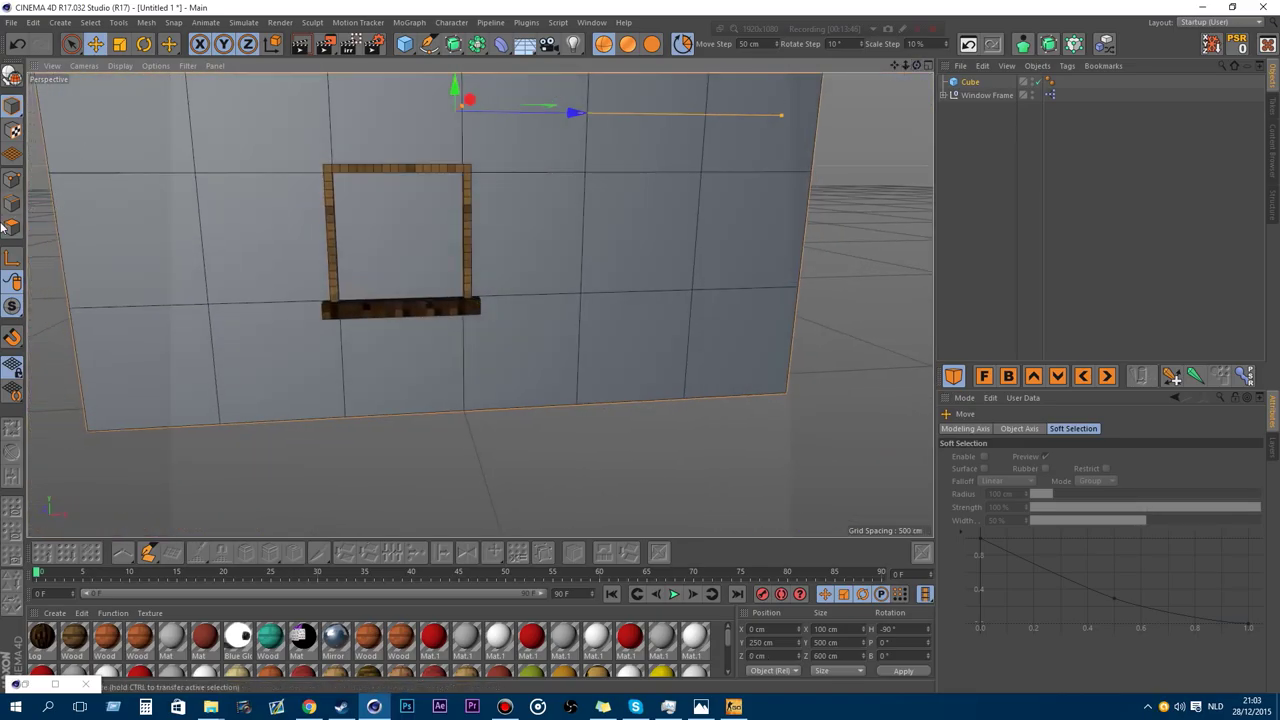
left_click(970, 118)
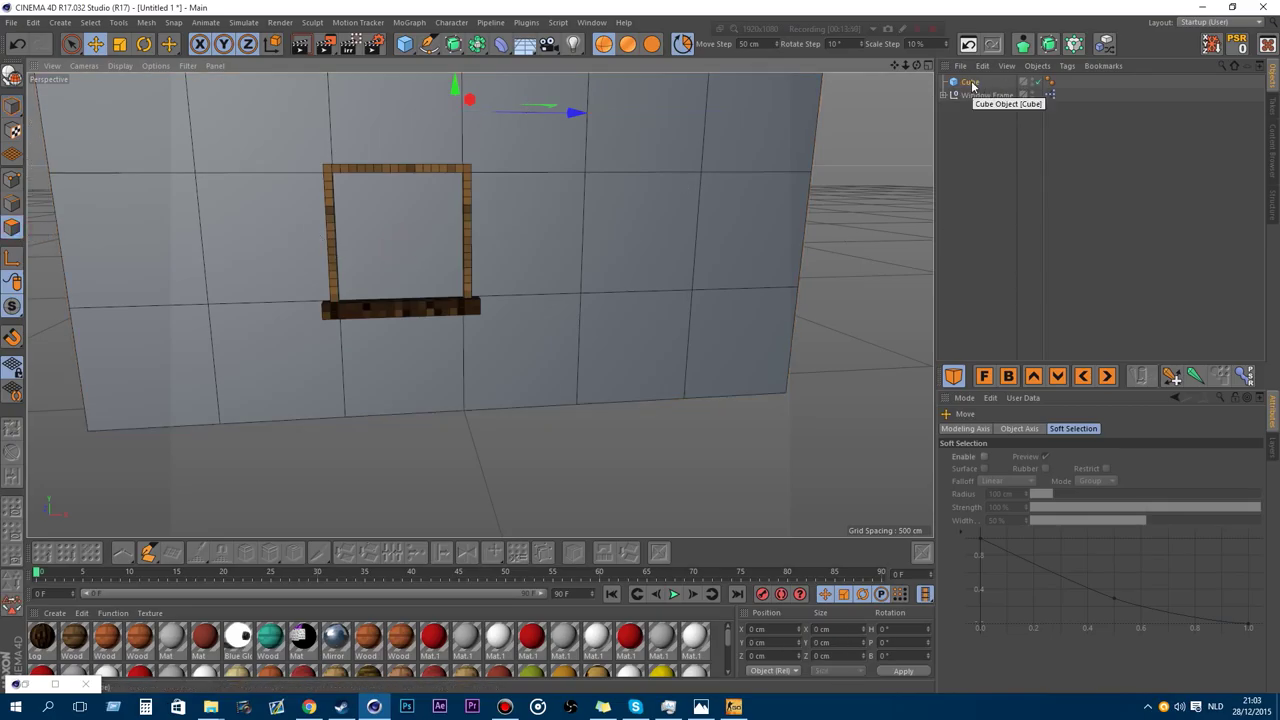
left_click(443, 234)
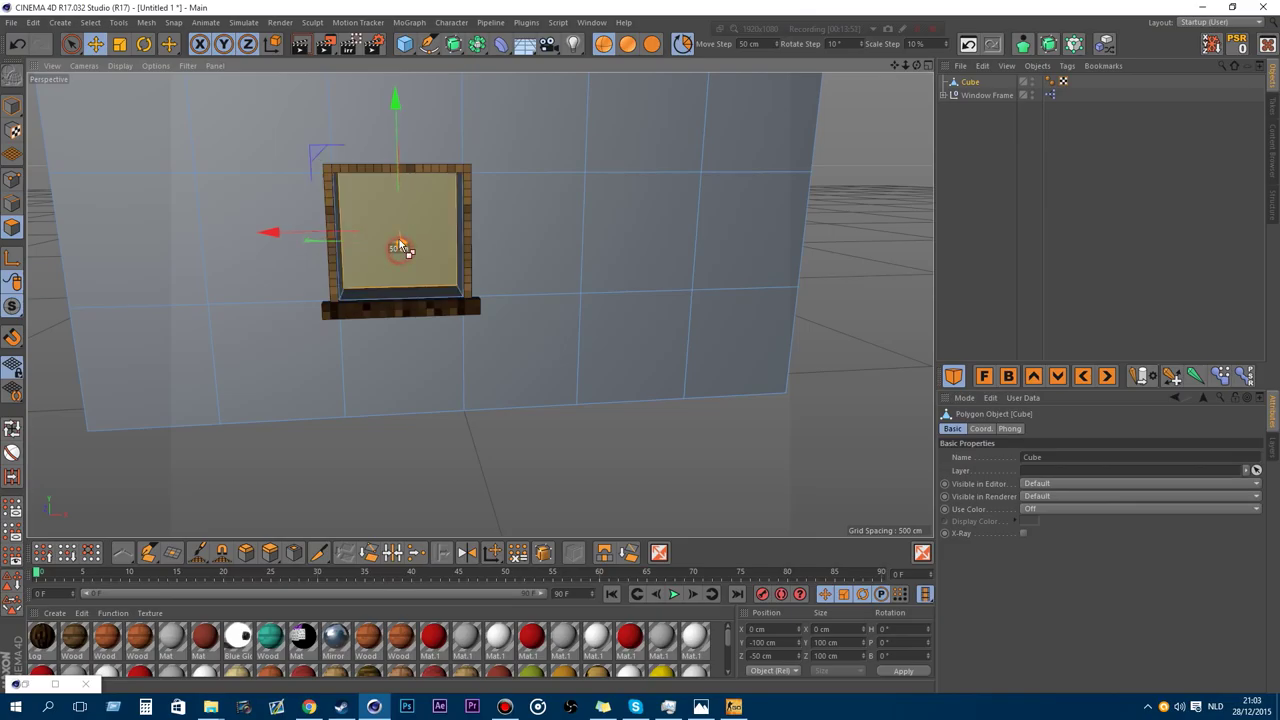
left_click_drag(401, 248, 425, 270)
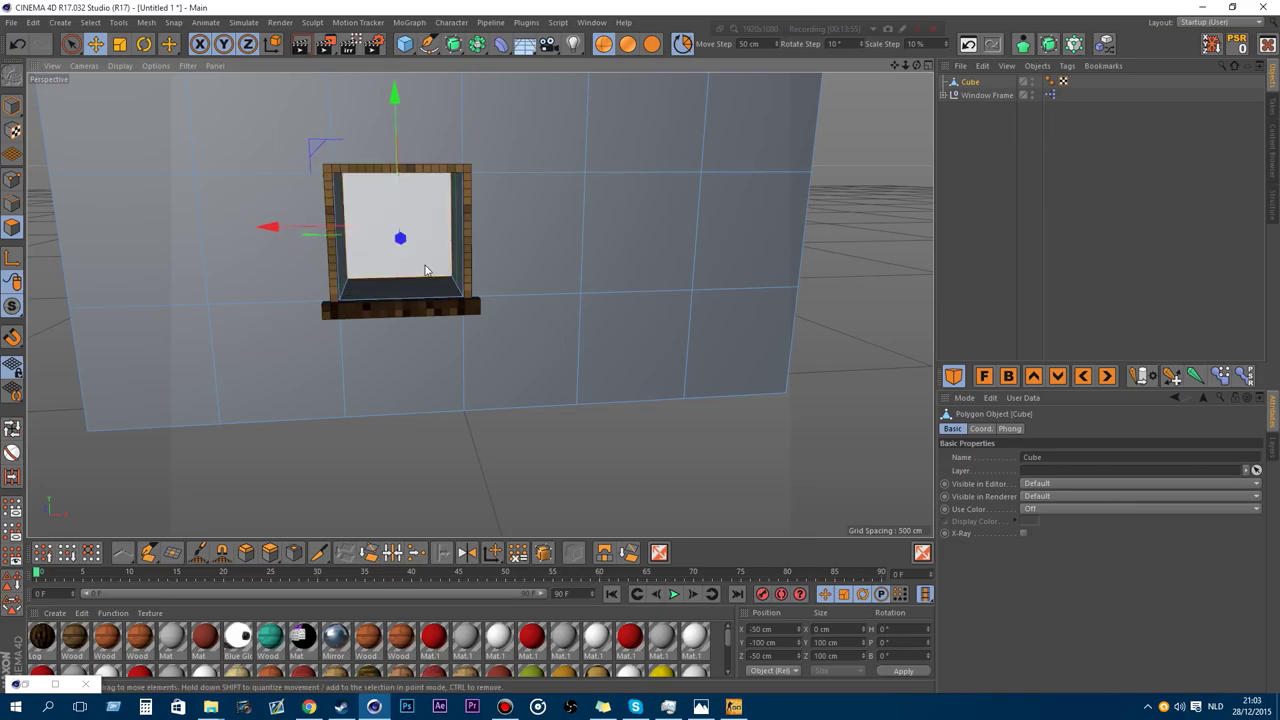
key("Delete")
left_click_drag(917, 66, 172, 85)
scroll(172, 85, "up", 3)
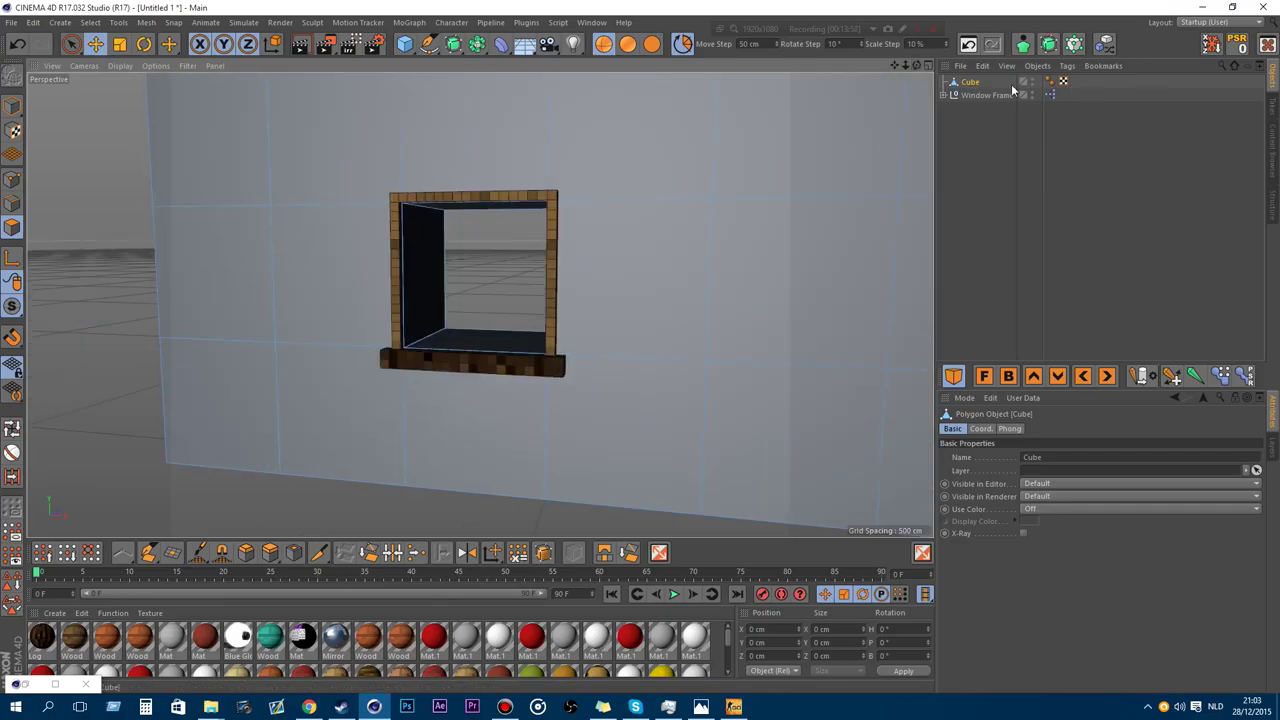
Turn on the Window Frame's Midblock option and toggle it repeatedly to compare the sill inside the opening.
left_click(974, 95)
scroll(588, 375, "up", 5)
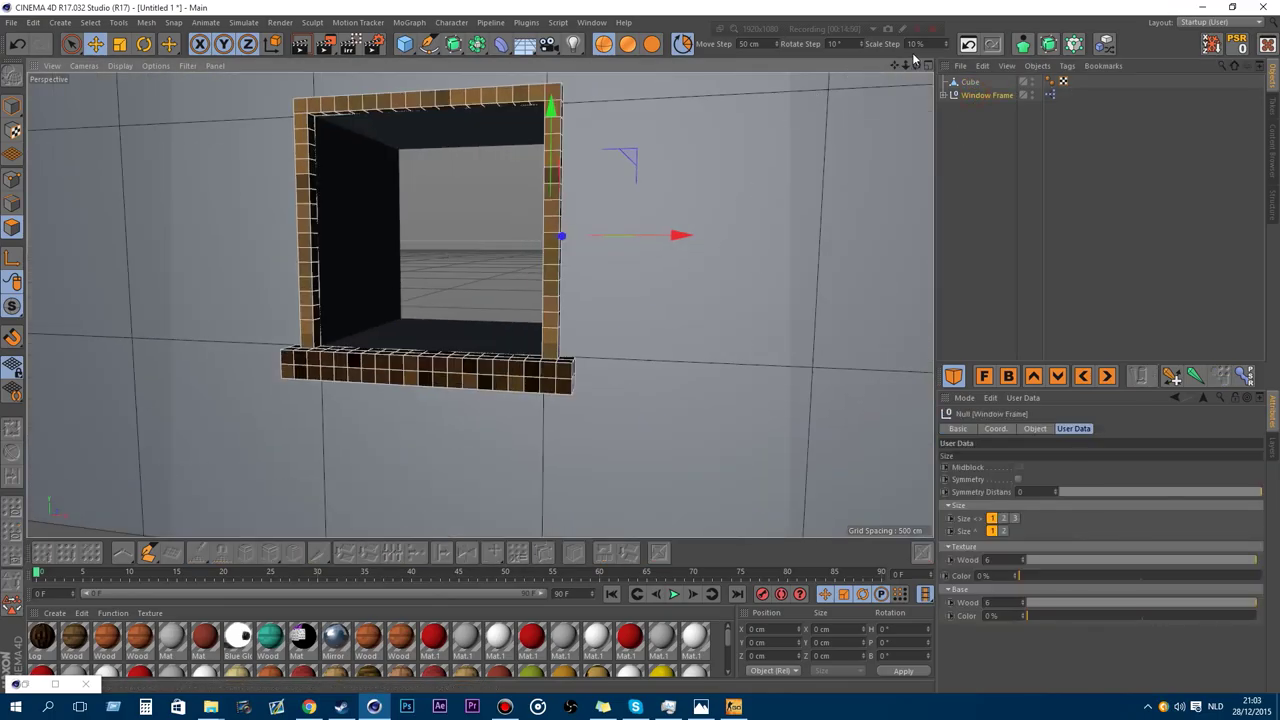
left_click_drag(470, 300, 480, 303, "alt")
left_click(1019, 466)
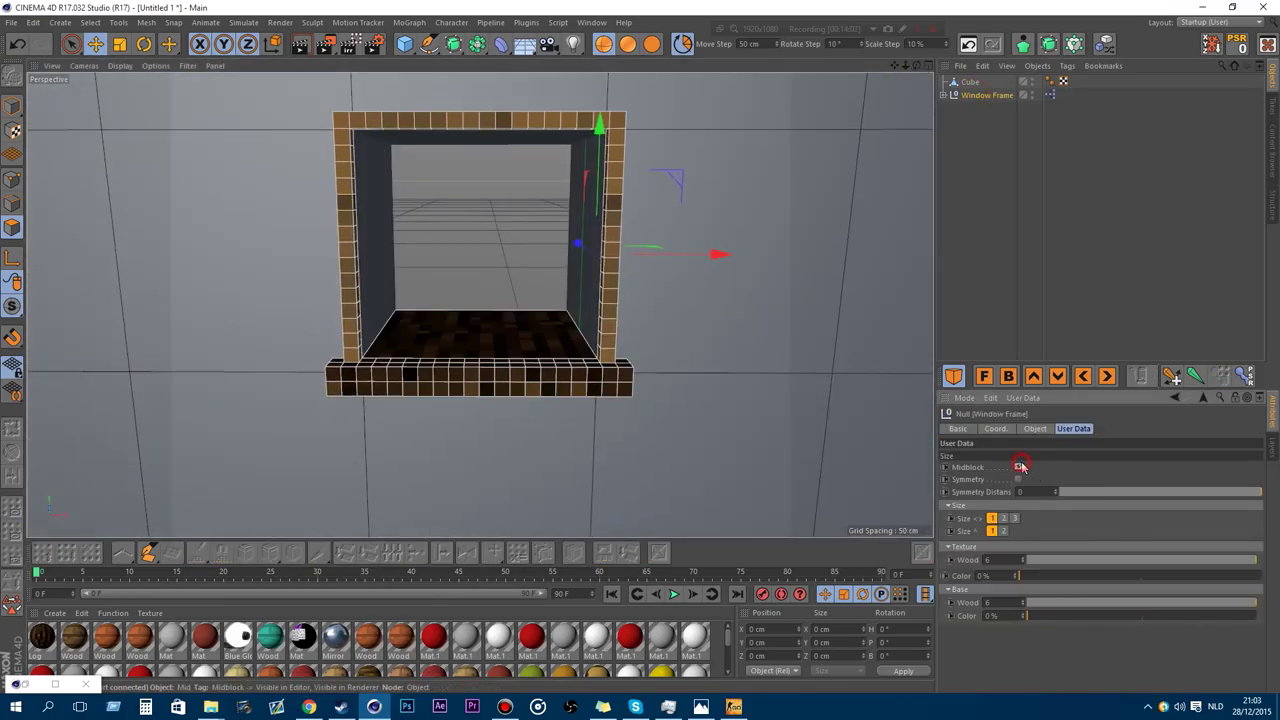
scroll(440, 360, "up", 2)
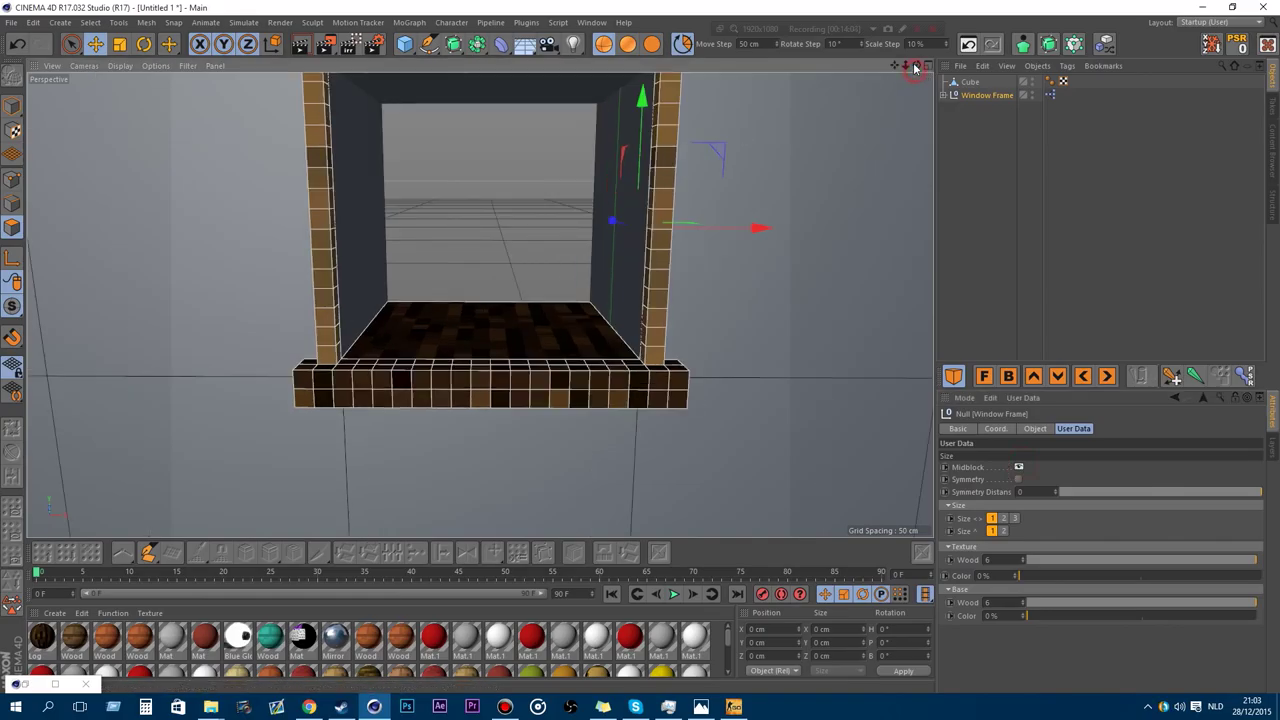
left_click_drag(915, 67, 990, 98)
left_click(1020, 468)
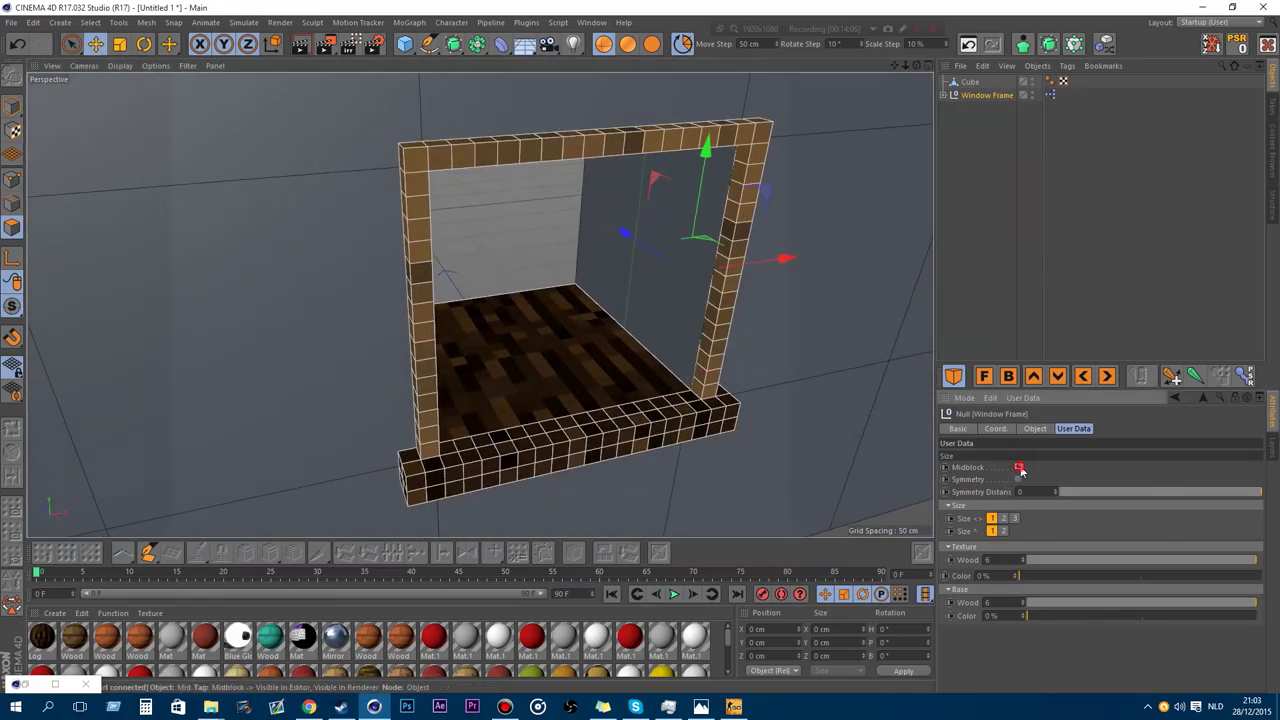
left_click(1019, 467)
left_click(1019, 467)
left_click(1019, 467)
left_click(1019, 467)
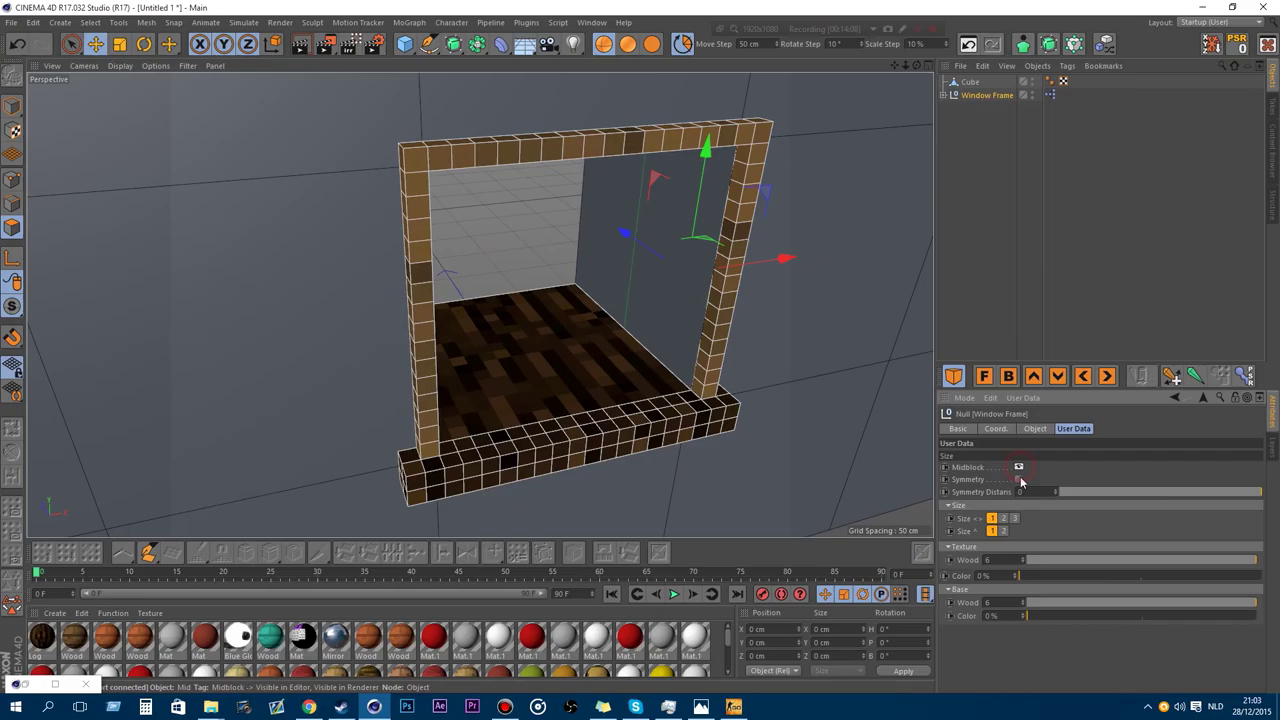
Hide the mesh lines in the shaded view, enable the Window Frame's Symmetry option and try its Symmetry Distance.
left_click(627, 47)
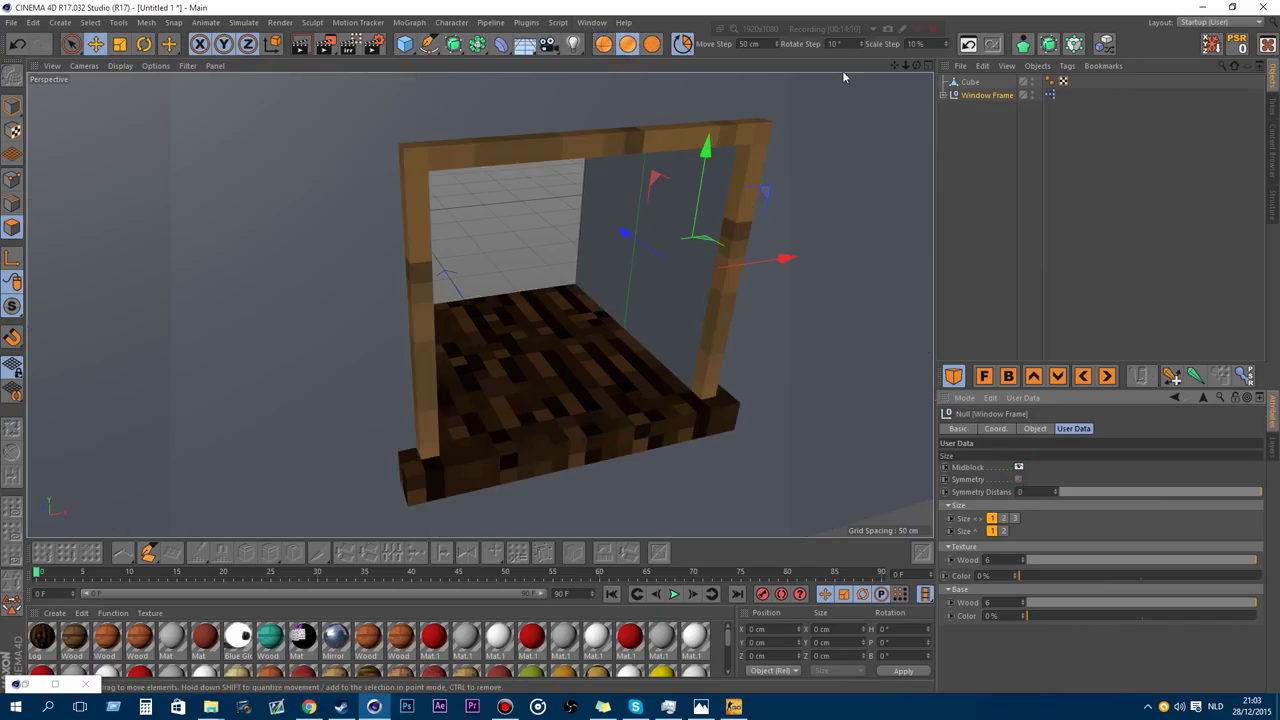
left_click_drag(908, 67, 905, 45)
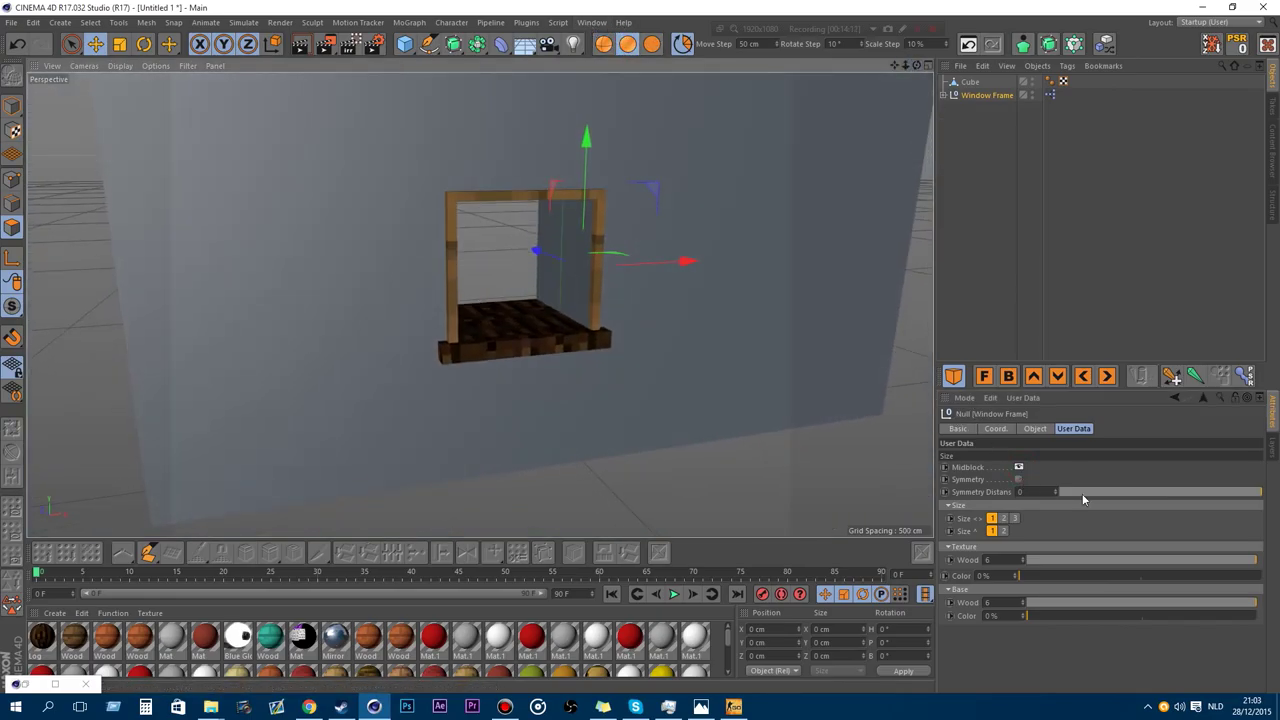
left_click(1019, 479)
scroll(476, 267, "up", 4)
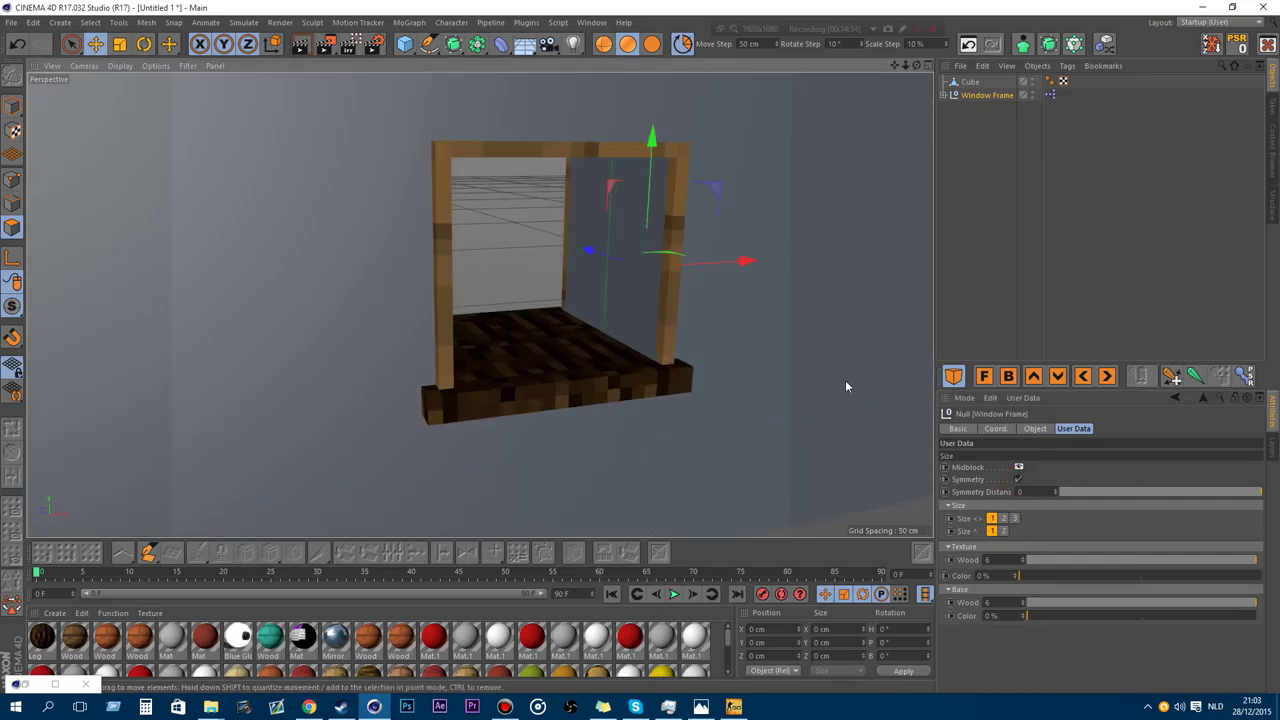
left_click_drag(914, 66, 479, 304)
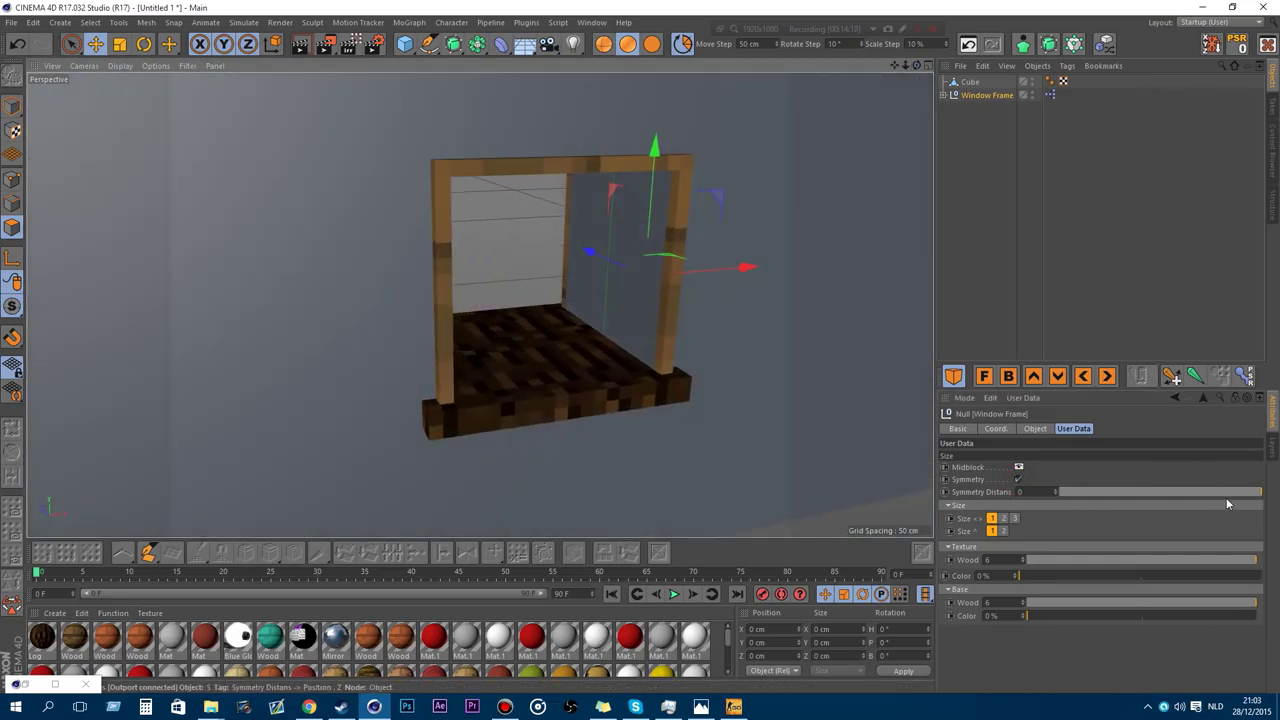
left_click_drag(1215, 492, 1276, 472)
left_click_drag(1190, 473, 1270, 472)
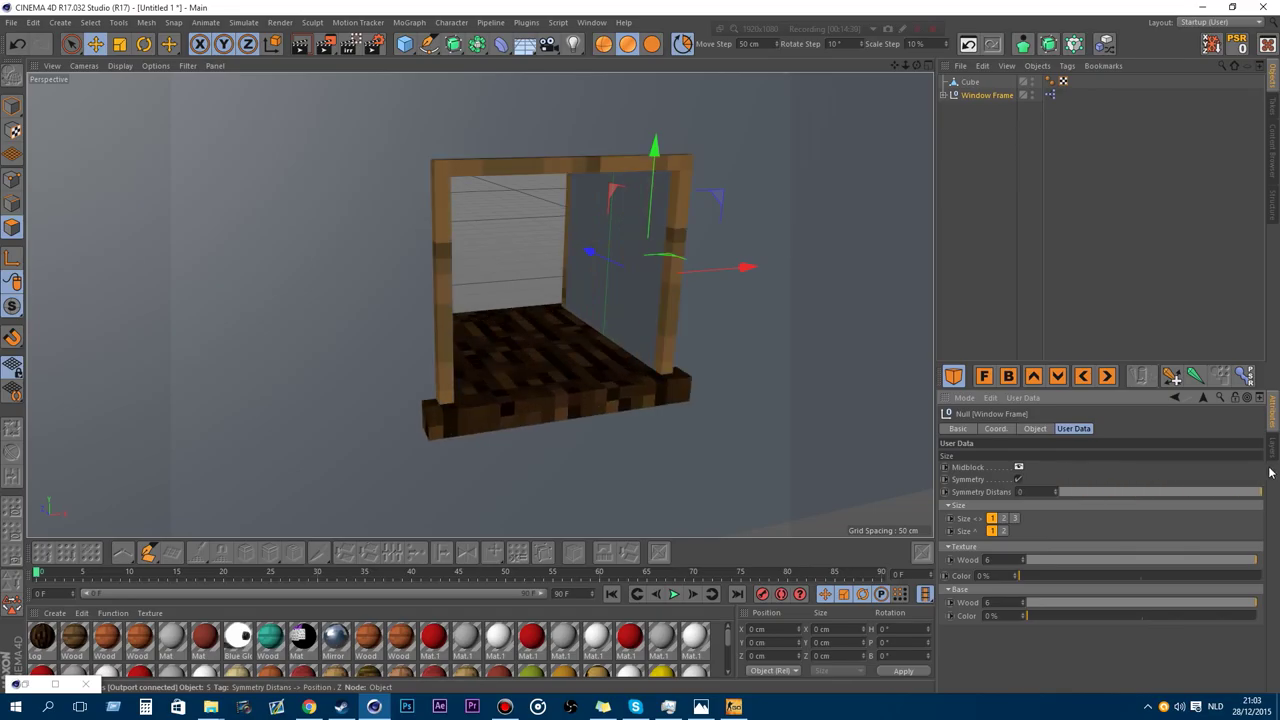
Widen the Window Frame to horizontal size 2 and then 3, and set its vertical size to 2.
left_click(1005, 518)
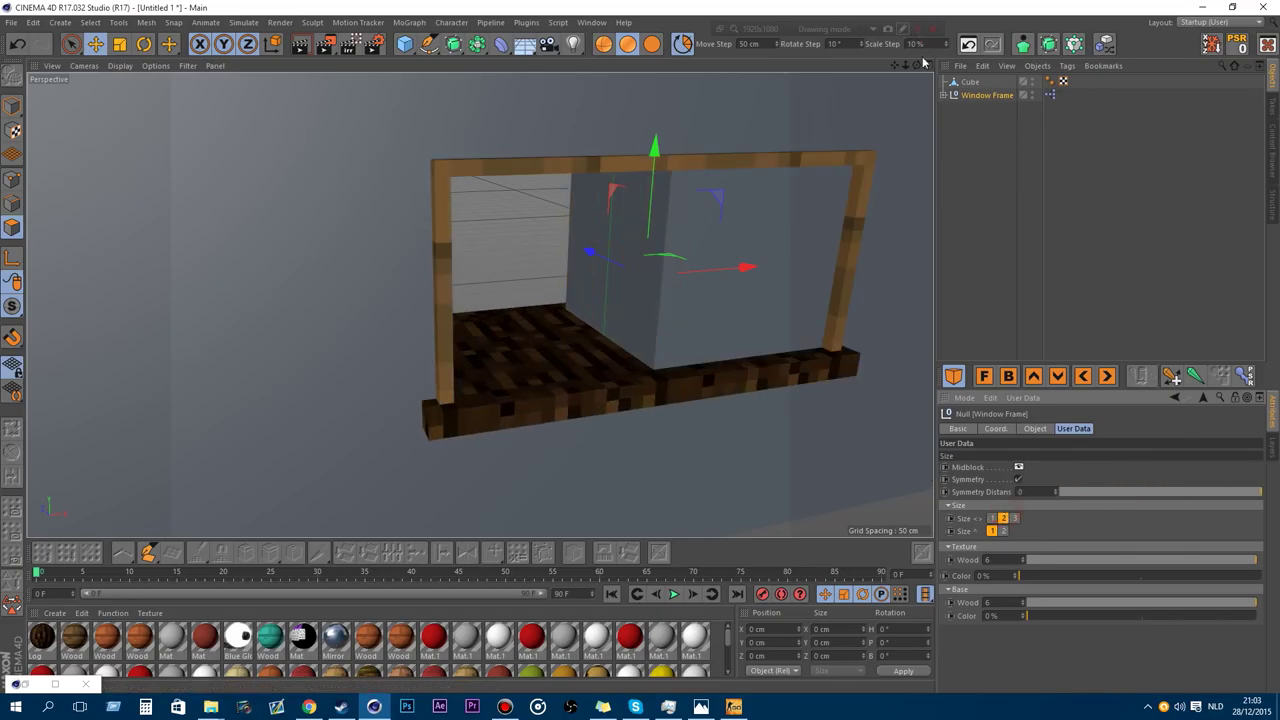
left_click_drag(905, 66, 835, 66)
left_click_drag(916, 64, 819, 66)
left_click(1015, 518)
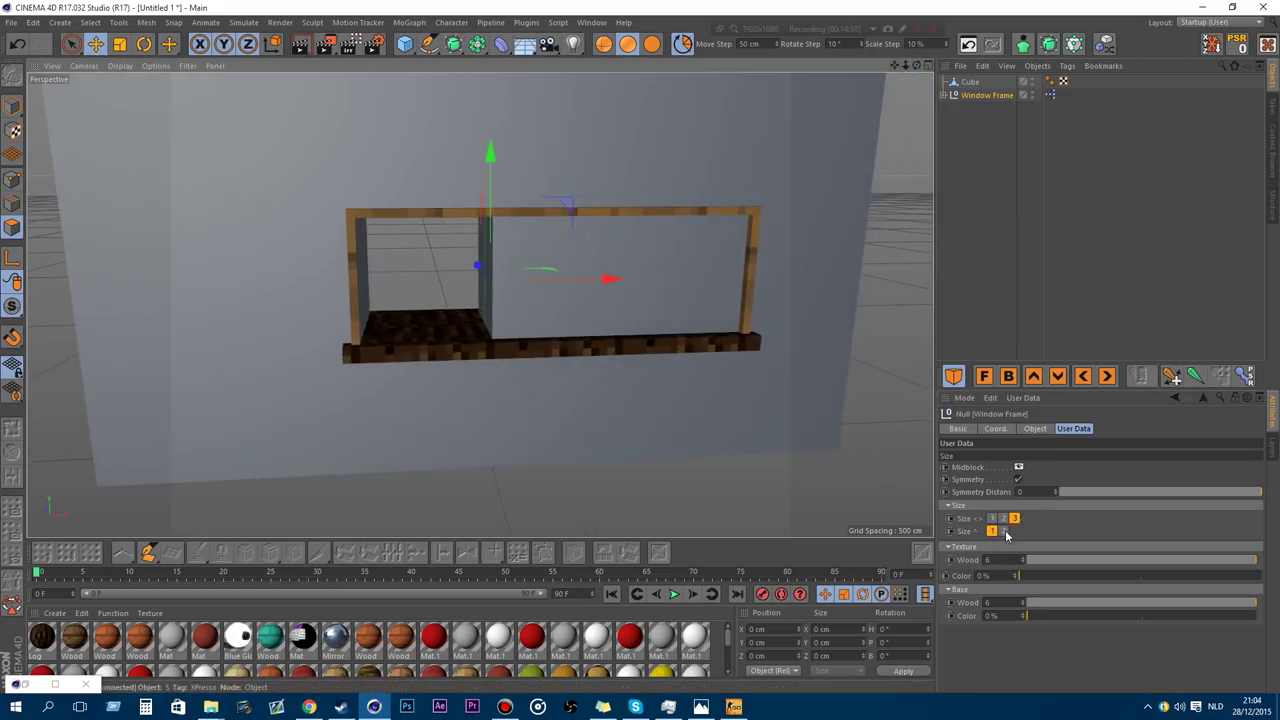
left_click(1003, 531)
left_click_drag(904, 66, 910, 68)
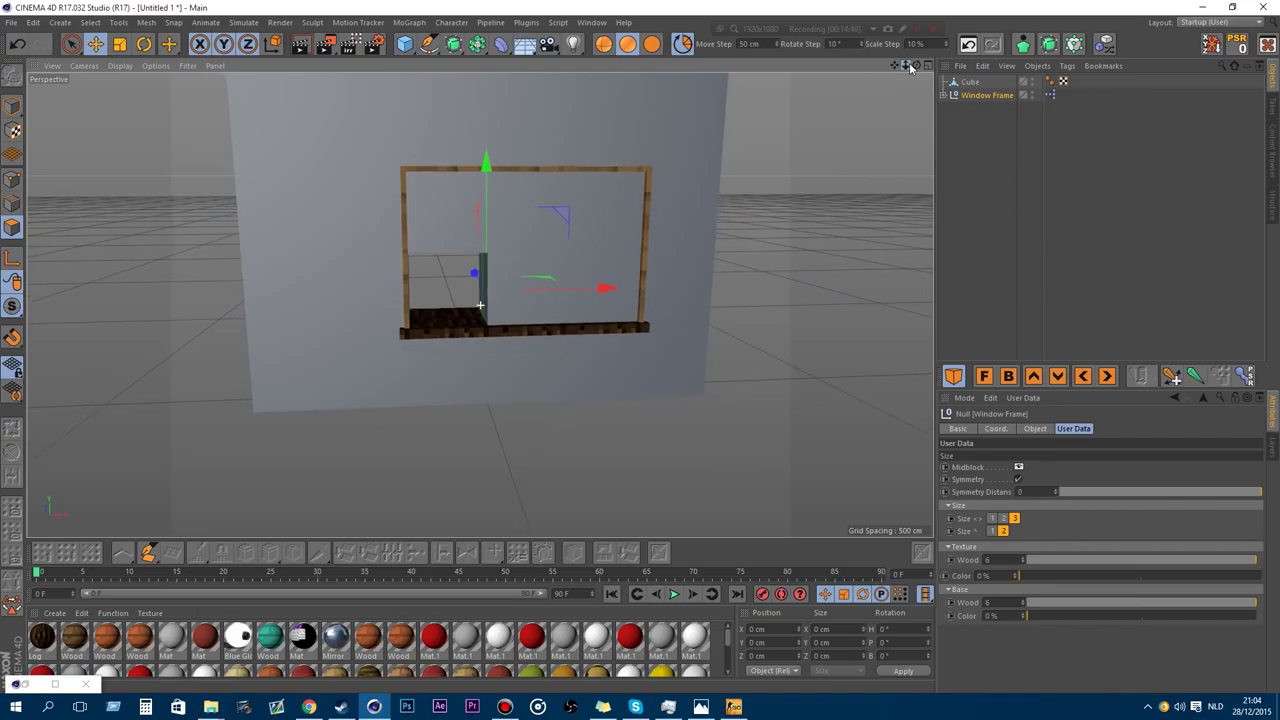
Try the Window Frame's horizontal sizes 2 and 1 at double height, and finish with horizontal size 3 and vertical size 1.
left_click(1003, 518)
left_click(991, 518)
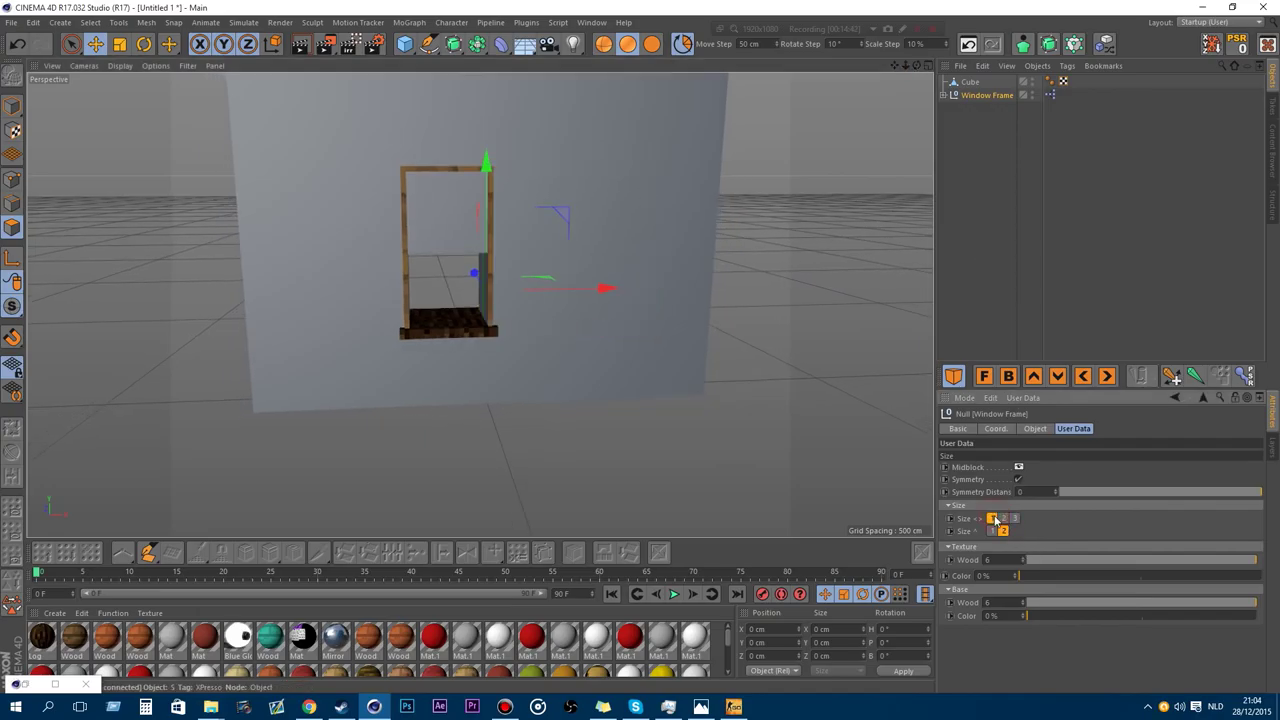
scroll(466, 194, "up", 2)
scroll(466, 194, "up", 1)
left_click(1003, 518)
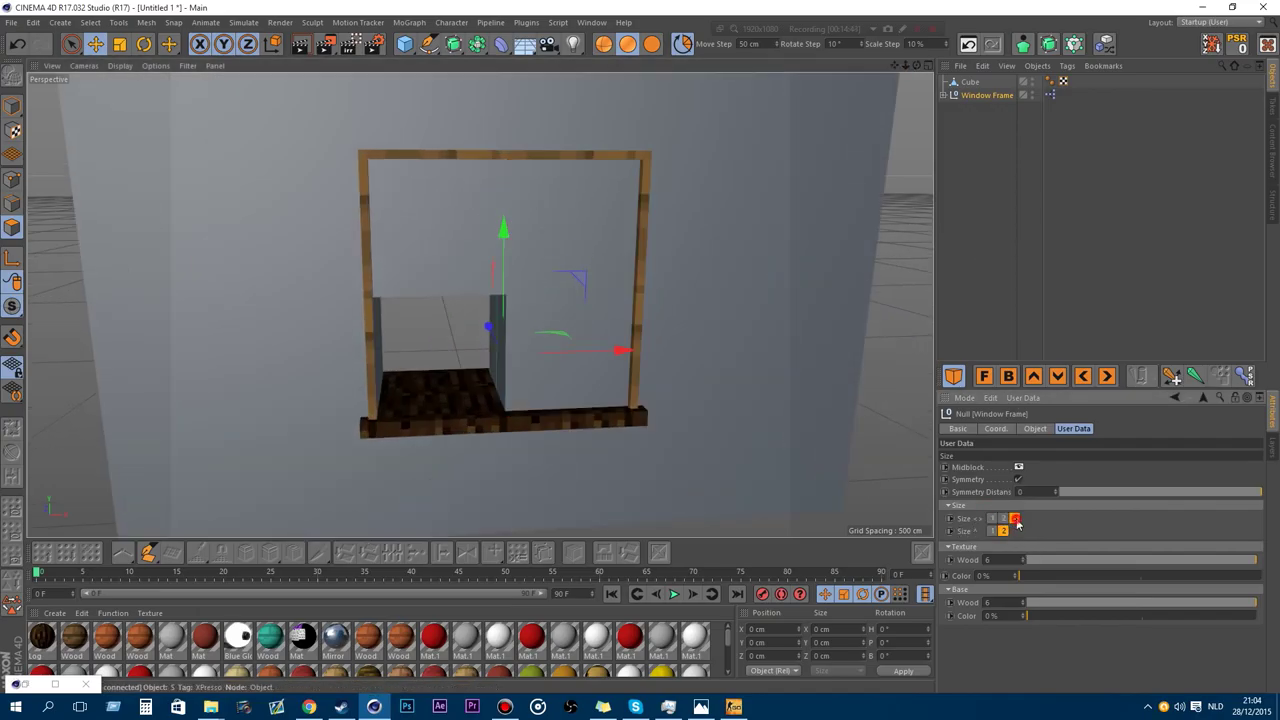
left_click(1014, 518)
left_click(991, 531)
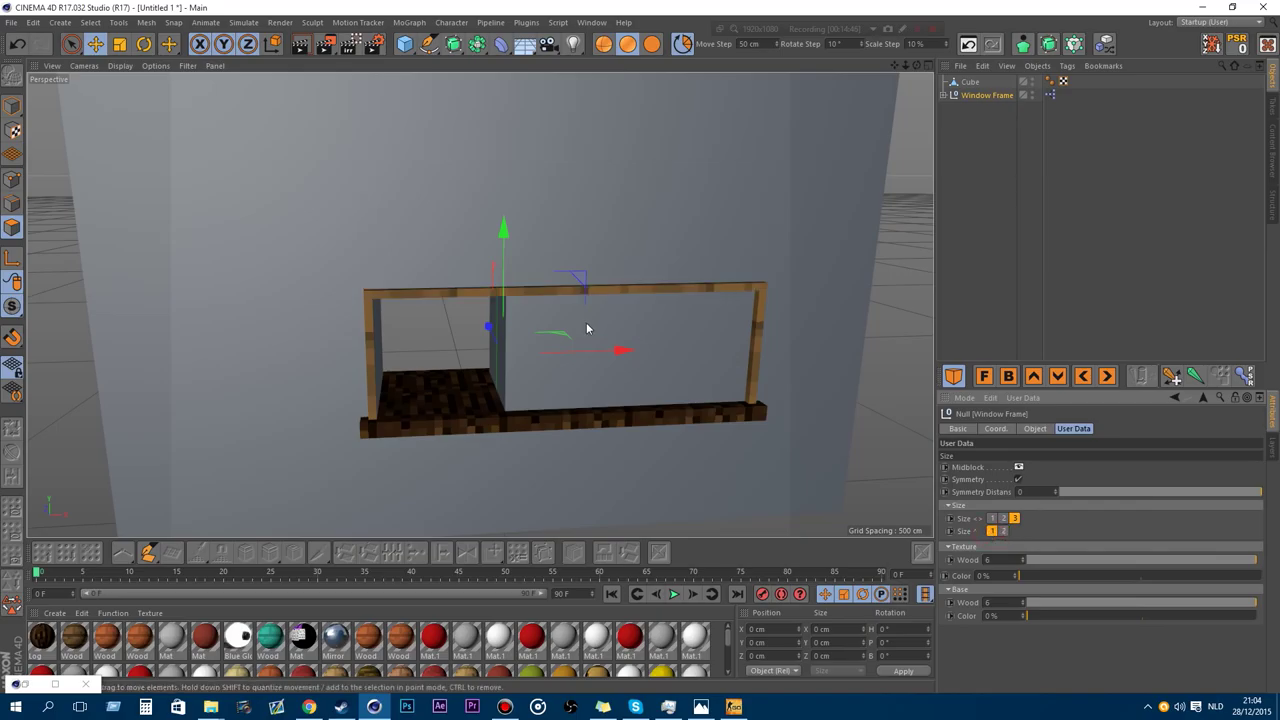
Extrude the two remaining wall polygons inside the frame through the wall, and delete them along with the two matching back polygons.
left_click(966, 83)
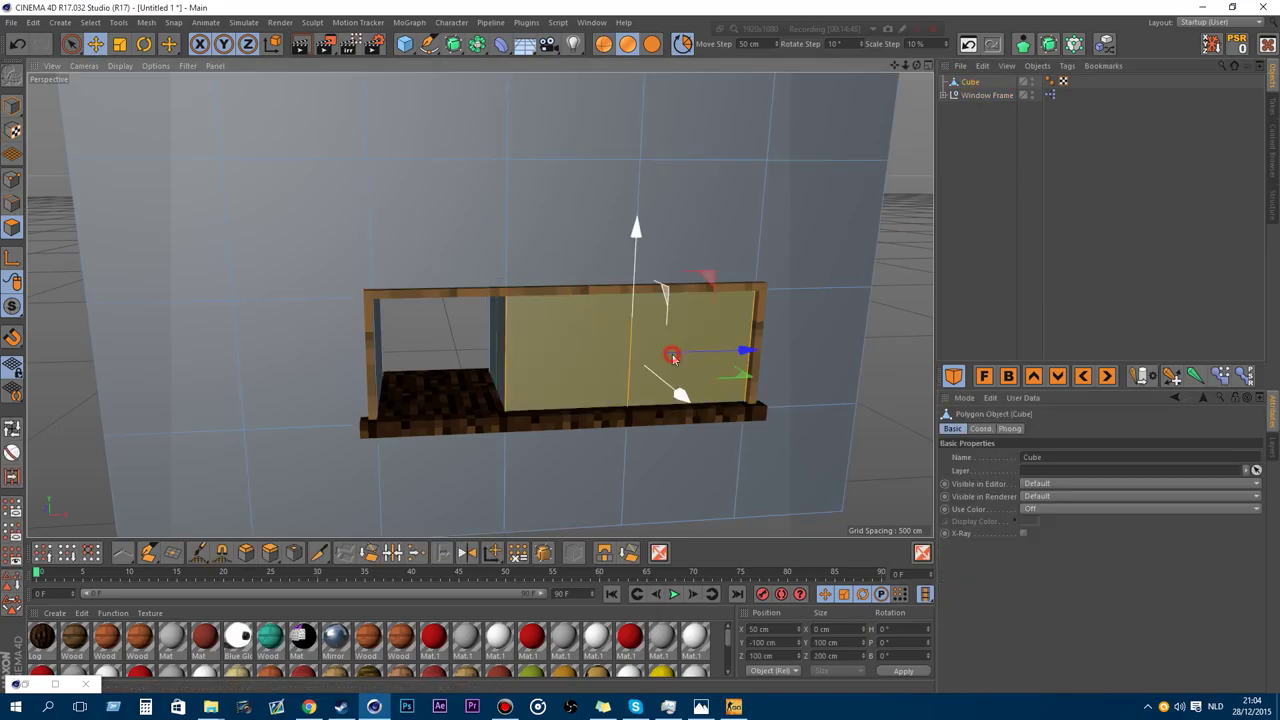
left_click_drag(654, 372, 617, 380)
key("Delete")
left_click(563, 326)
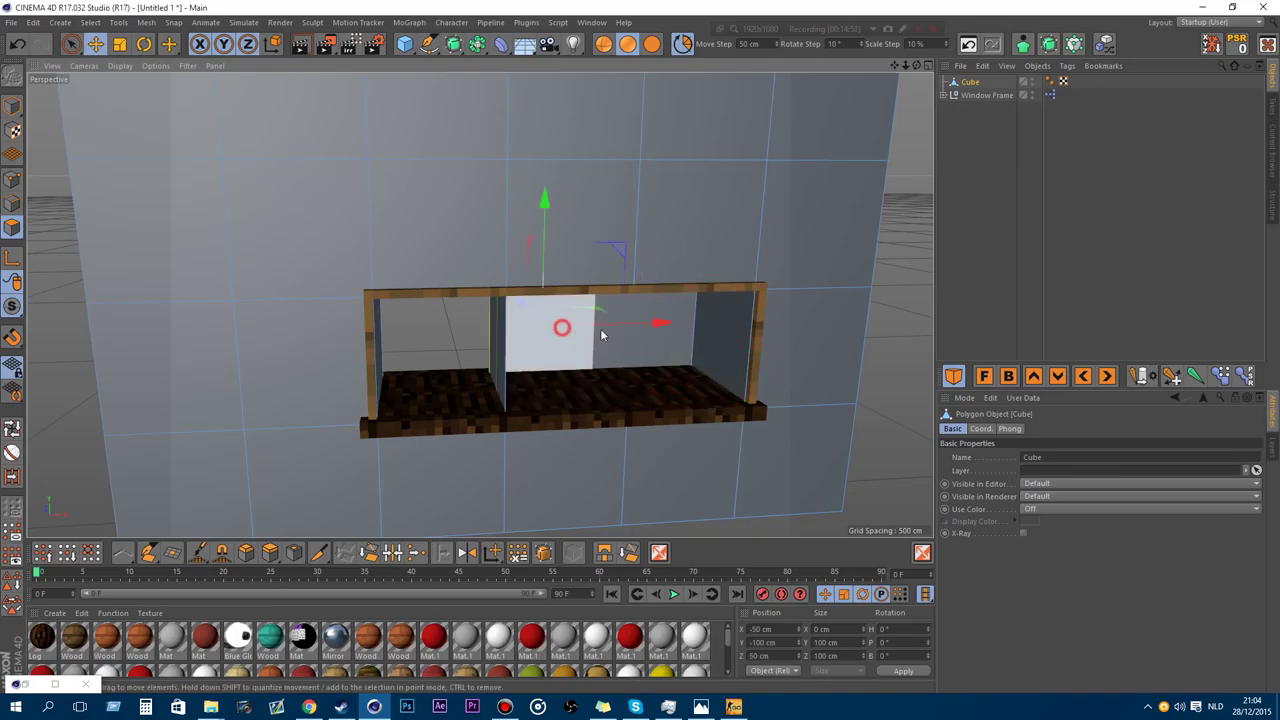
key("Delete")
left_click(631, 329)
key("Delete")
Delete the inner wall polygons dividing the first opening from the new one.
left_click(494, 337)
key("Delete")
left_click(492, 374)
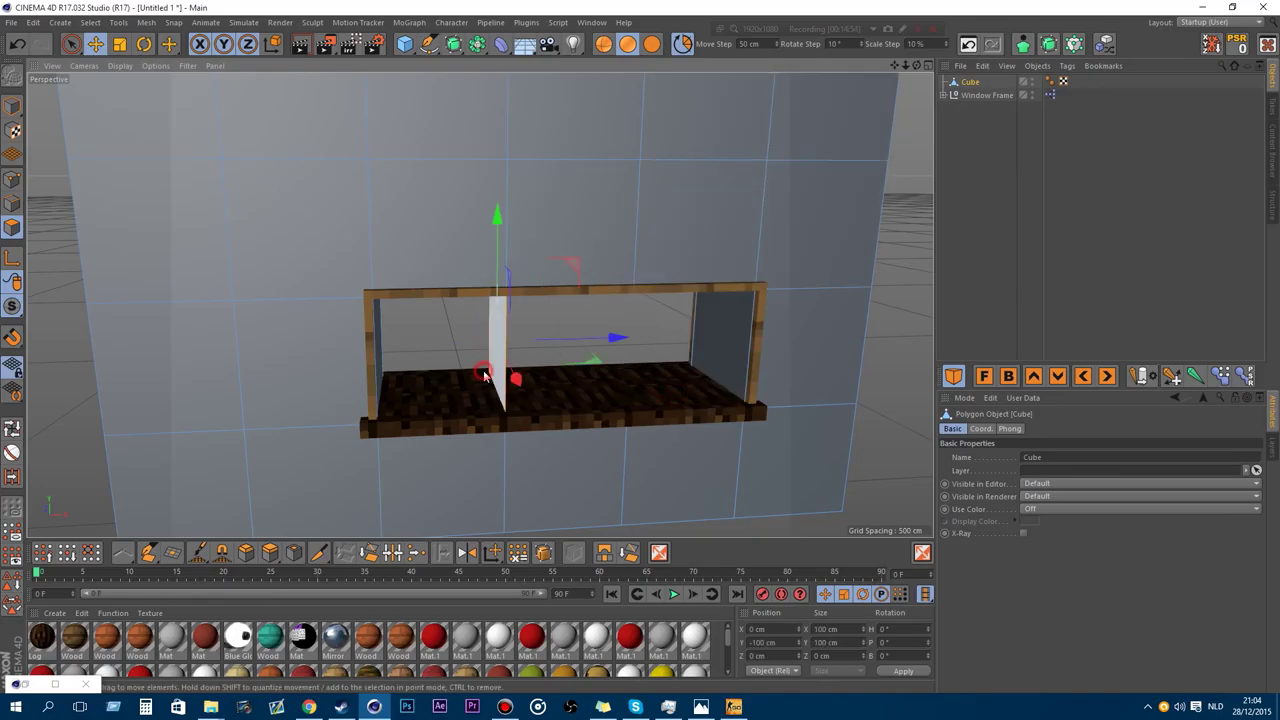
key("Delete")
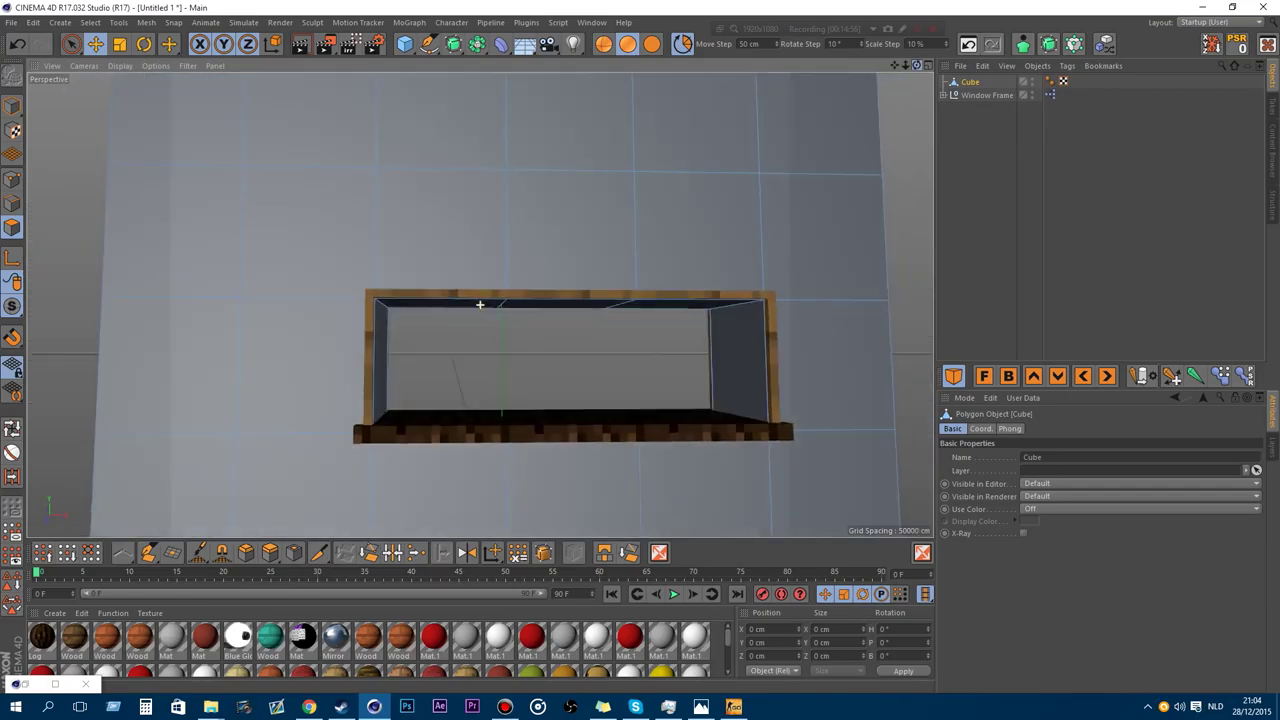
Try the Window Frame's wood and colour settings, and finish with texture colour 0%, base wood 6 and base colour 45%.
left_click(966, 81)
left_click(976, 96)
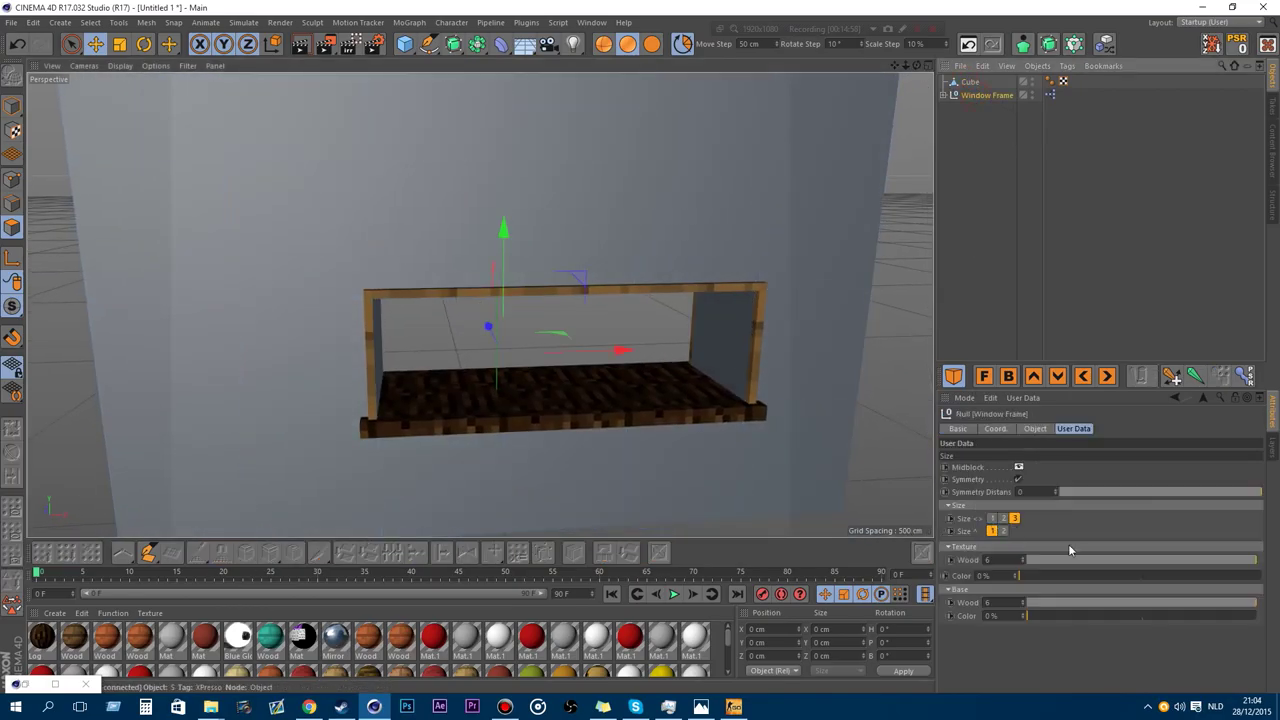
left_click_drag(1240, 559, 1186, 560)
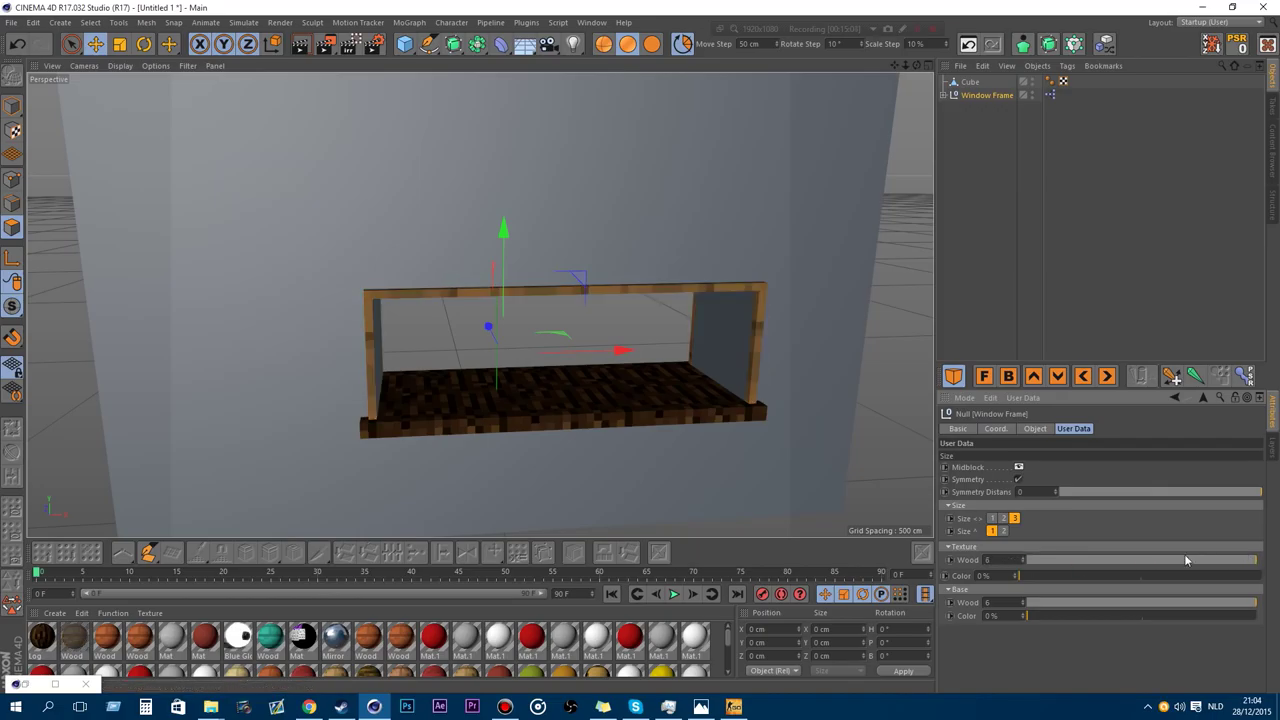
left_click_drag(1048, 579, 1005, 581)
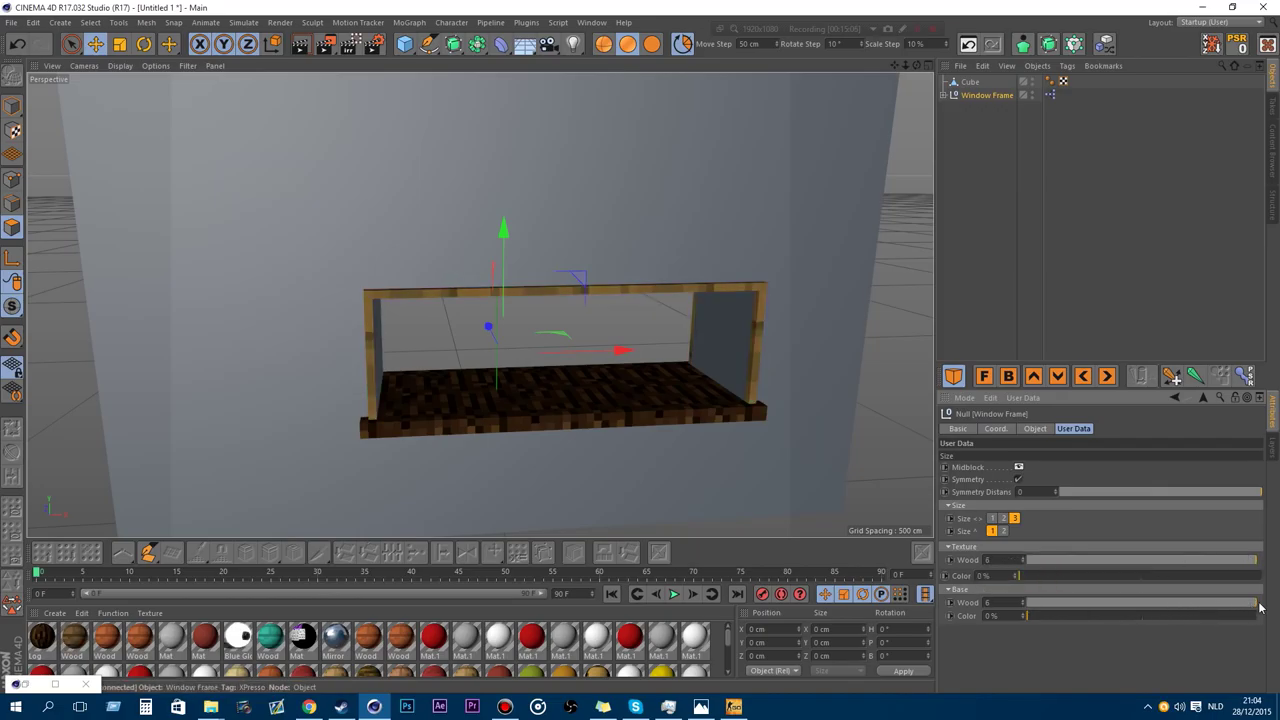
left_click_drag(1185, 601, 1011, 607)
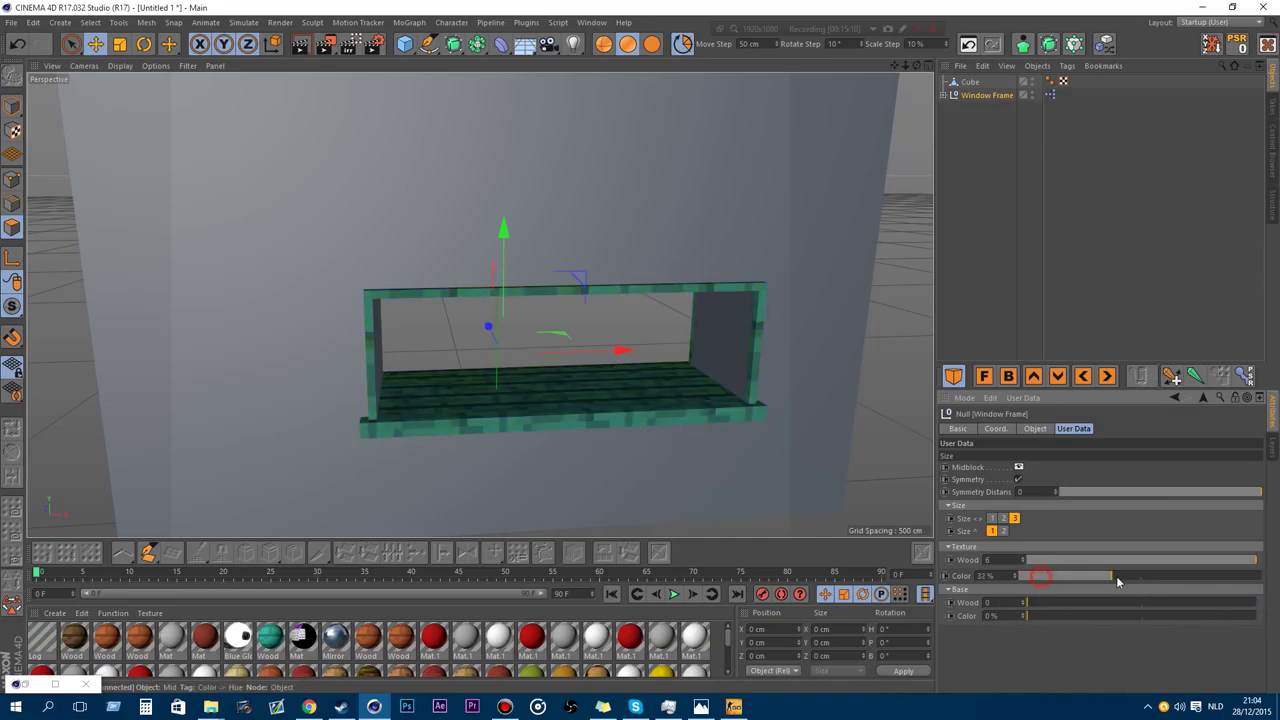
left_click_drag(1118, 580, 1018, 578)
left_click_drag(1177, 560, 1244, 564)
left_click_drag(1038, 607, 1131, 616)
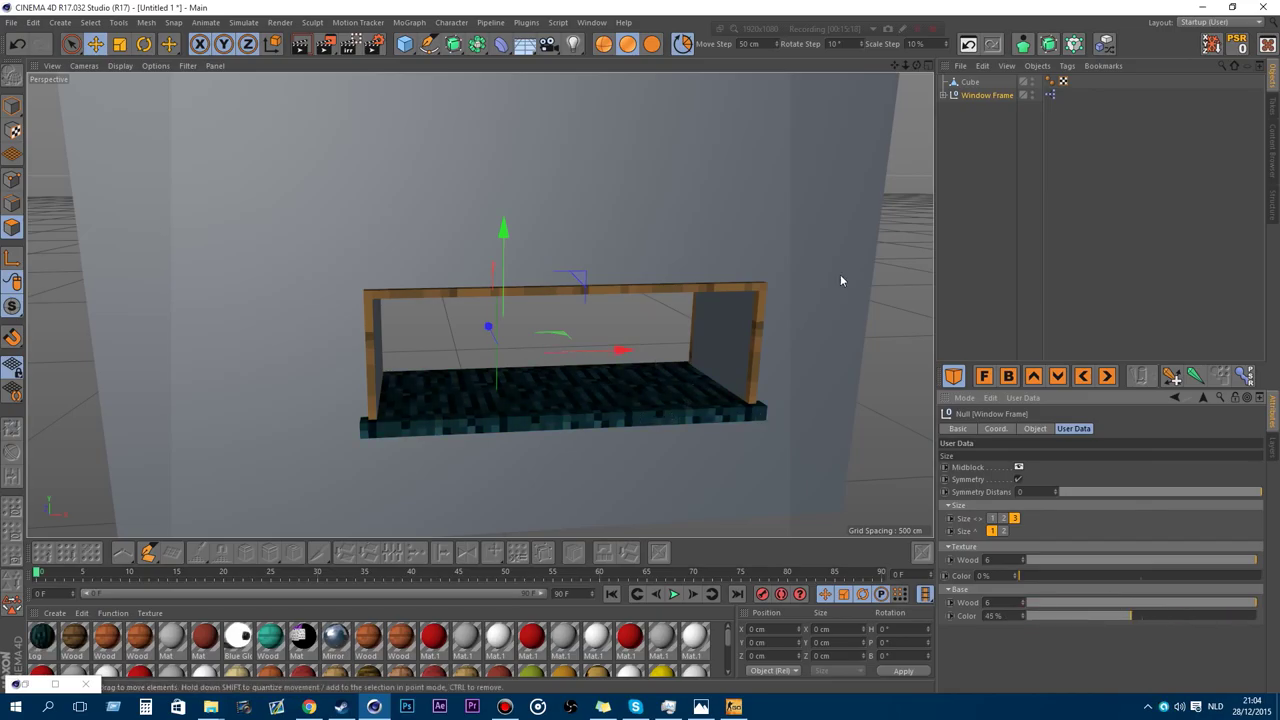
Delete the wall cube and the Window Frame, and load the Wooden Couch from the Indoor library.
left_click_drag(949, 193, 1180, 65)
key("Delete")
left_click(1274, 142)
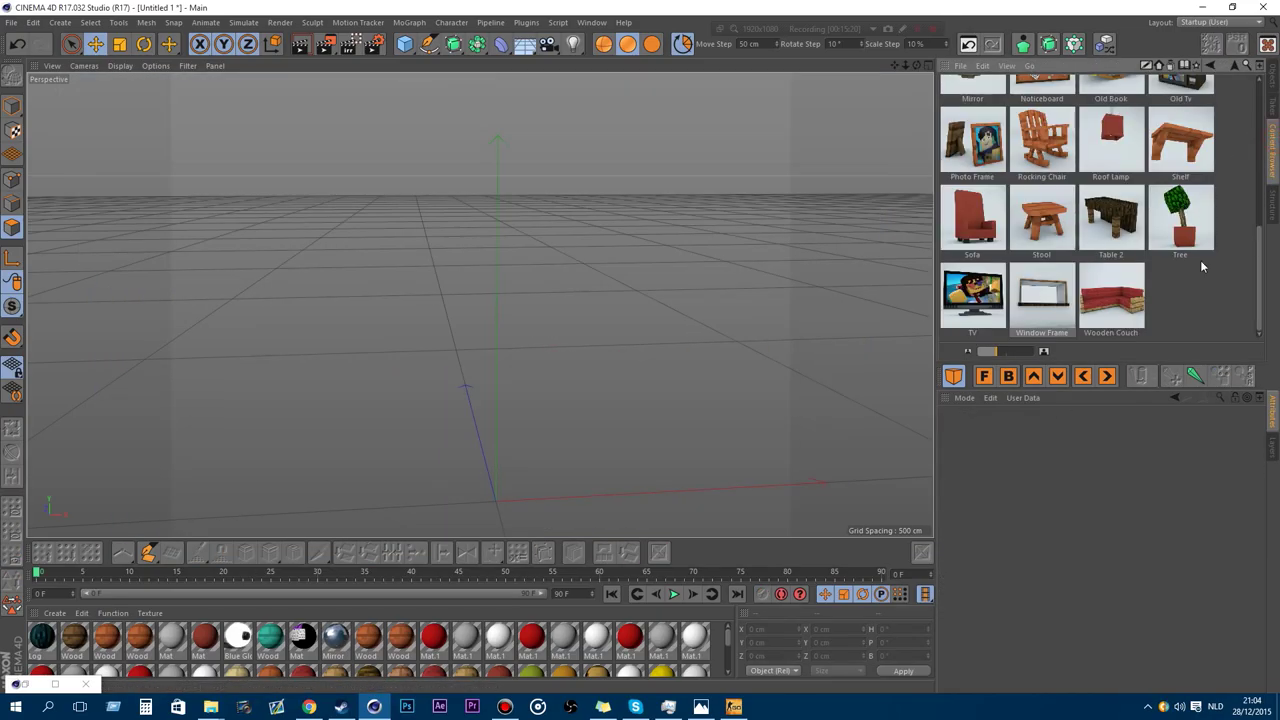
double_click(1137, 300)
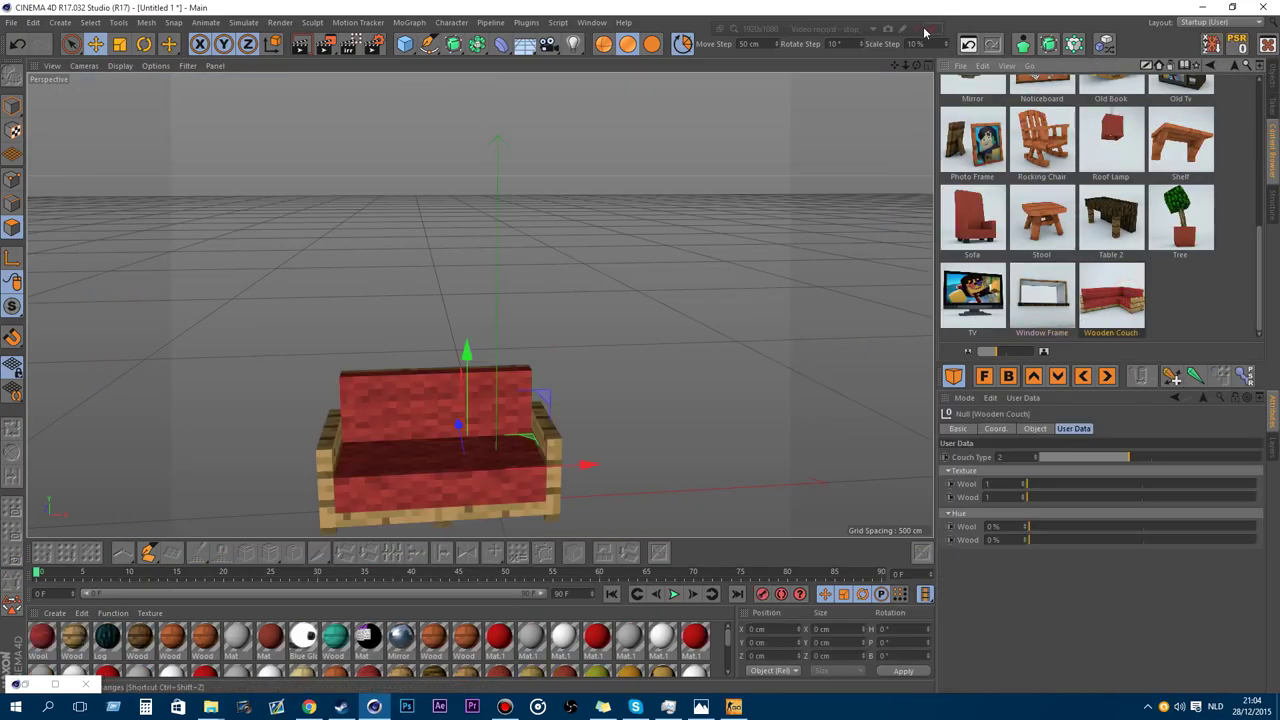
left_click_drag(906, 65, 961, 22)
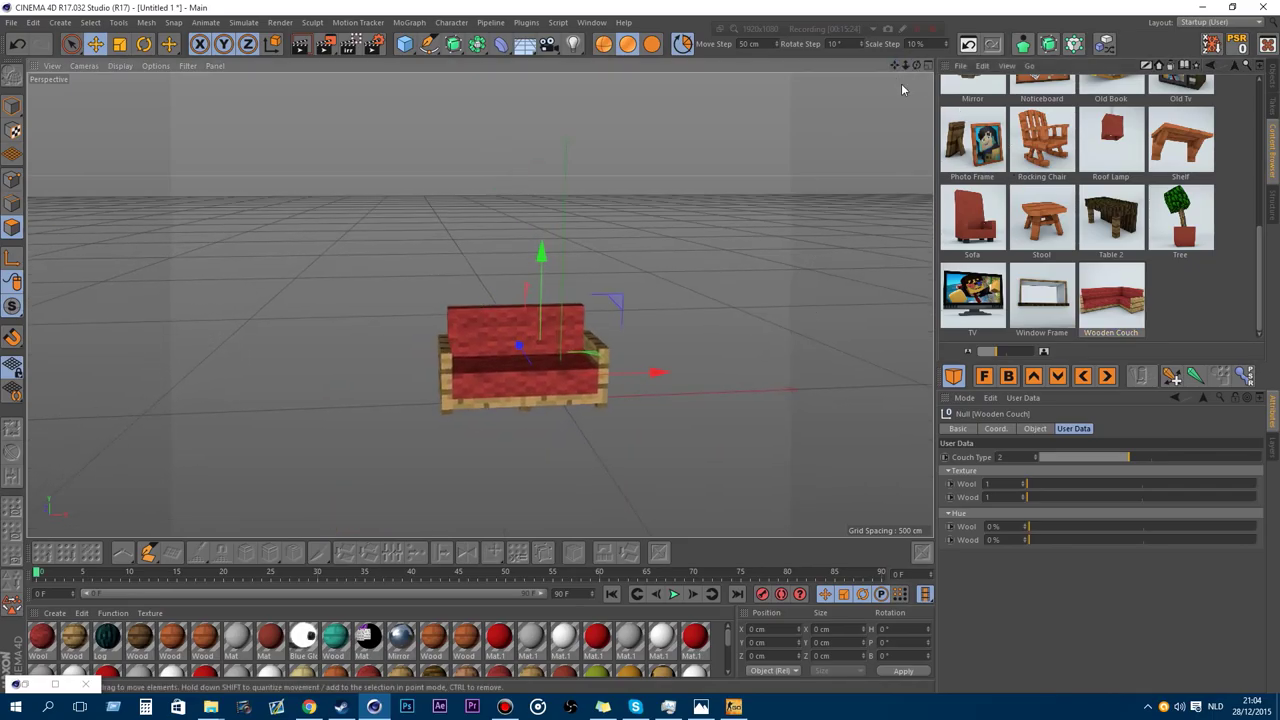
Open the Outdoor folder of the prop library and delete the Wooden Couch from the scene.
left_click(1232, 67)
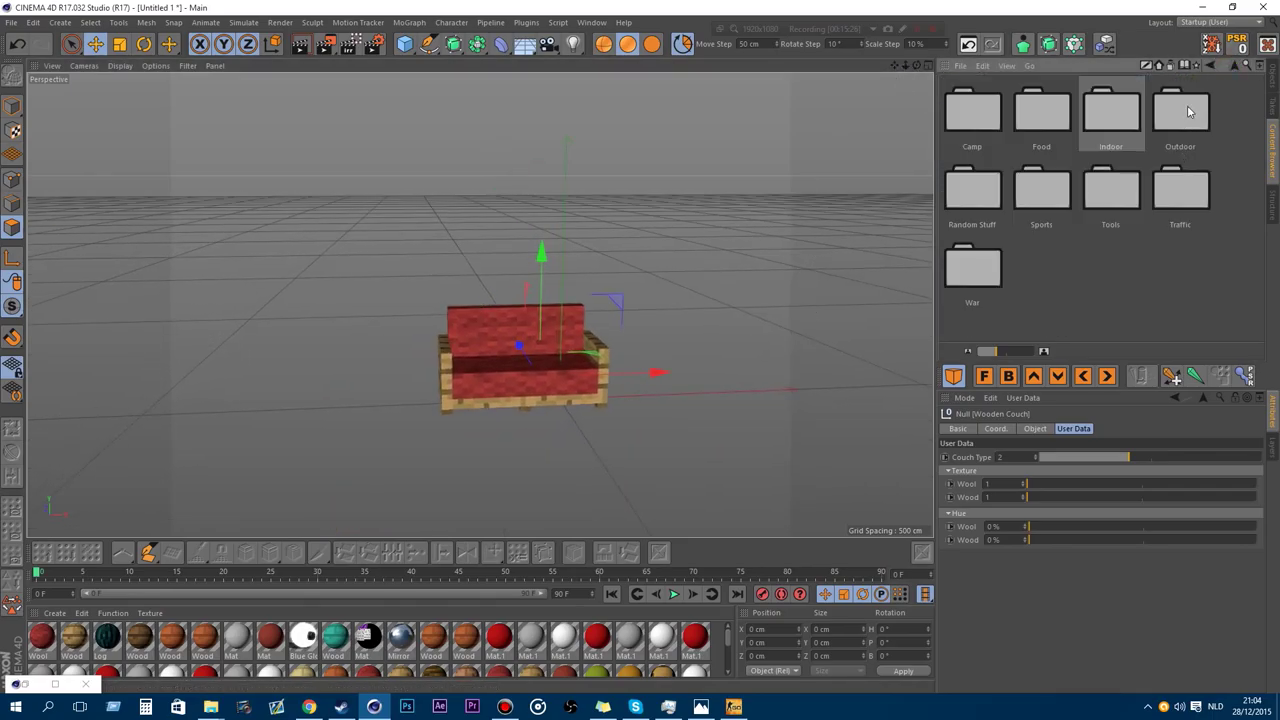
double_click(1189, 112)
left_click(1268, 80)
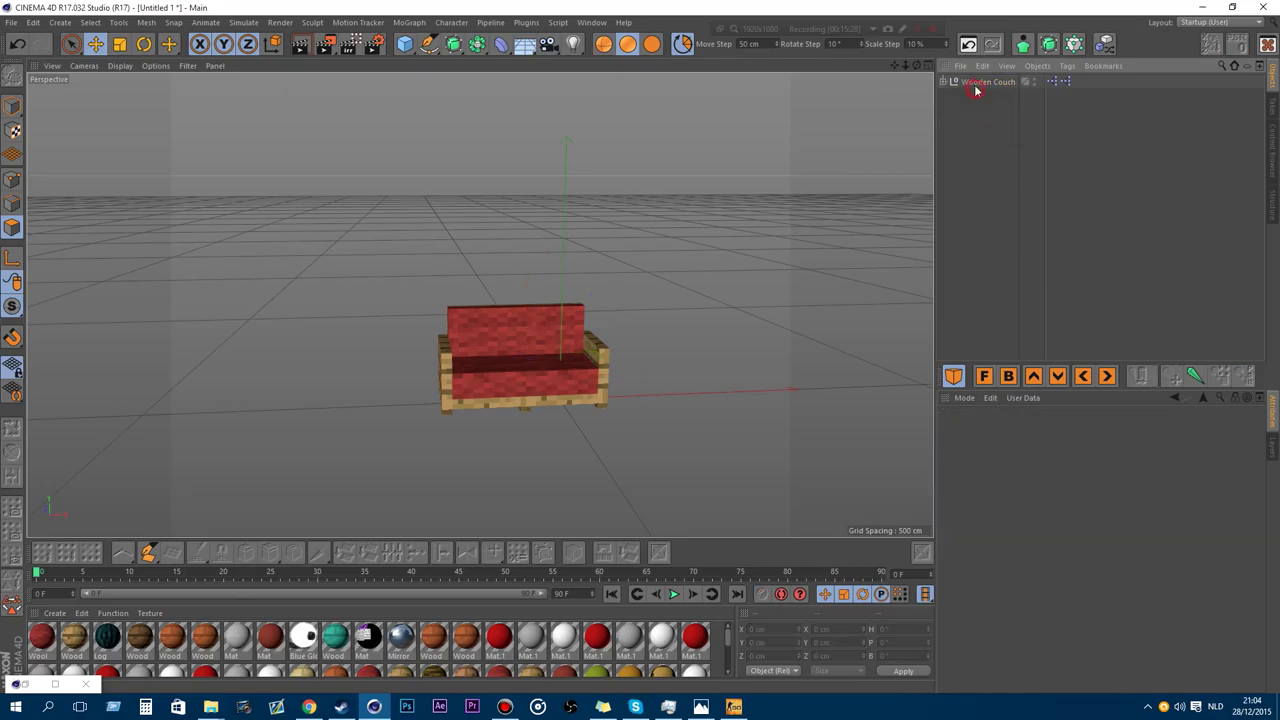
key("Delete")
Load the Bench from the Outdoor library and set its wood texture to 3.
left_click(1267, 147)
scroll(1218, 148, "up", 5)
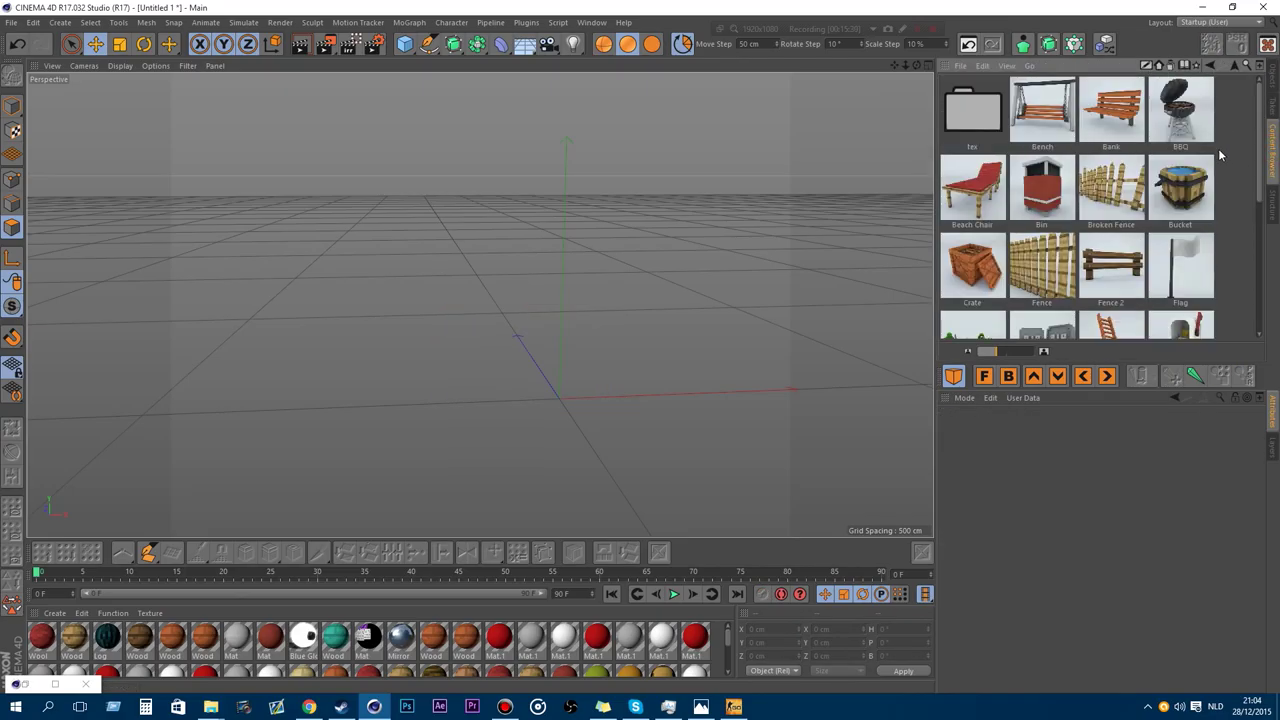
double_click(1042, 110)
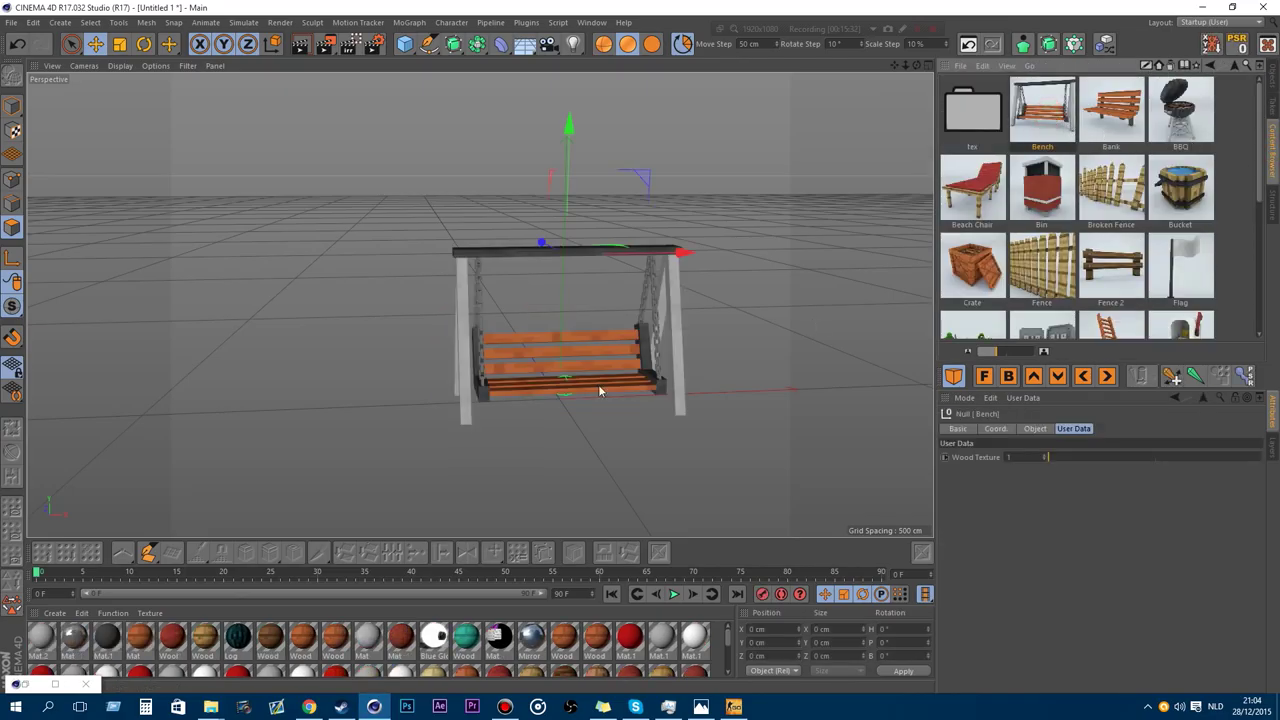
scroll(900, 105, "up", 5)
left_click_drag(915, 68, 1219, 80)
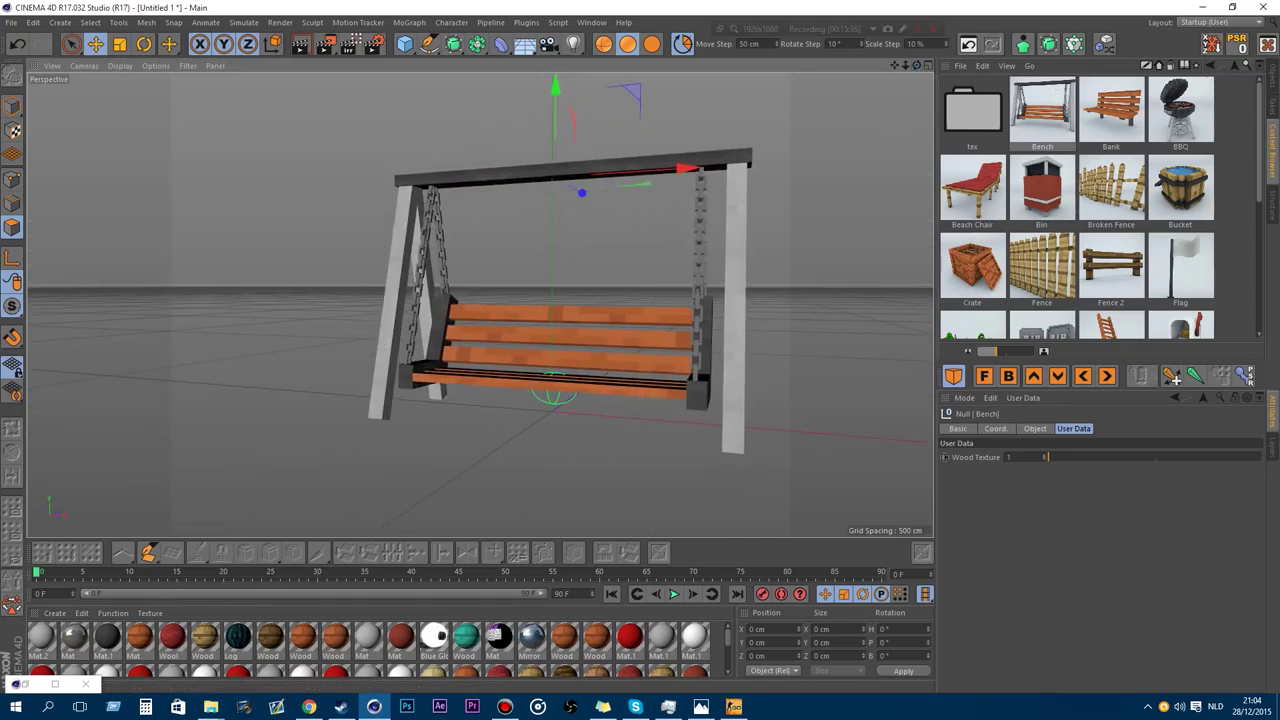
left_click(1274, 84)
scroll(610, 354, "up", 3)
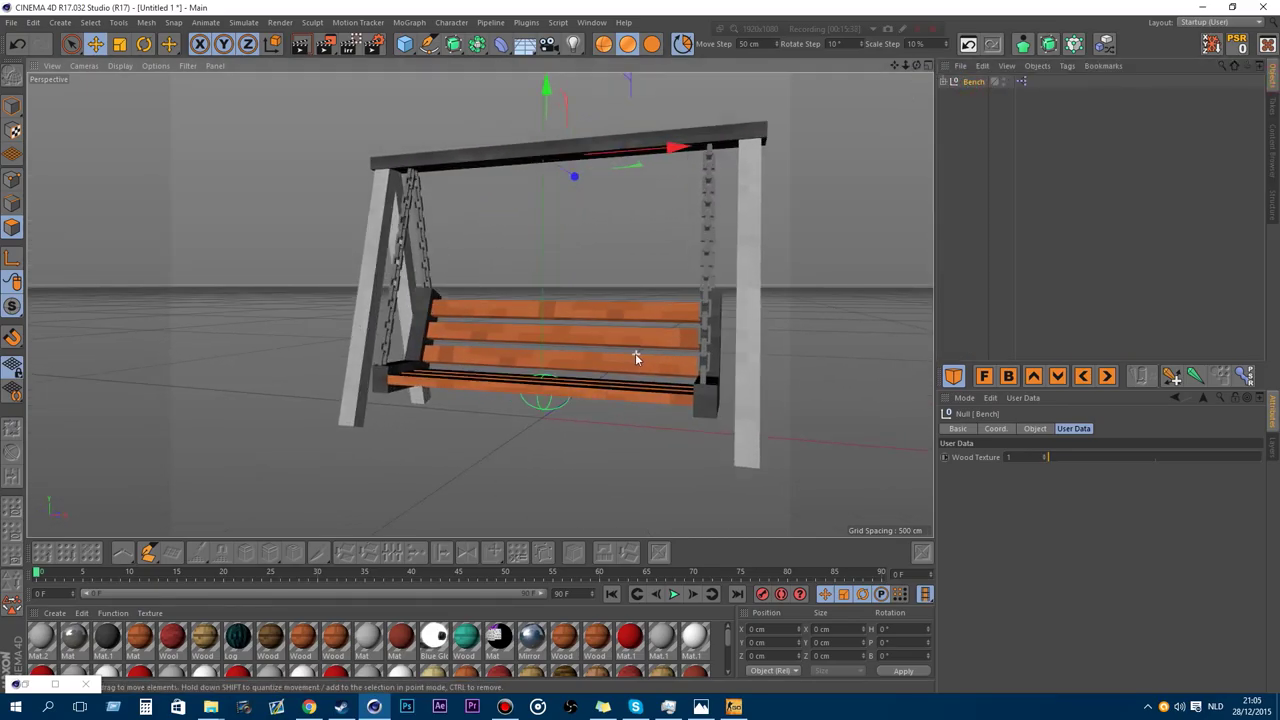
left_click_drag(1052, 460, 1134, 457)
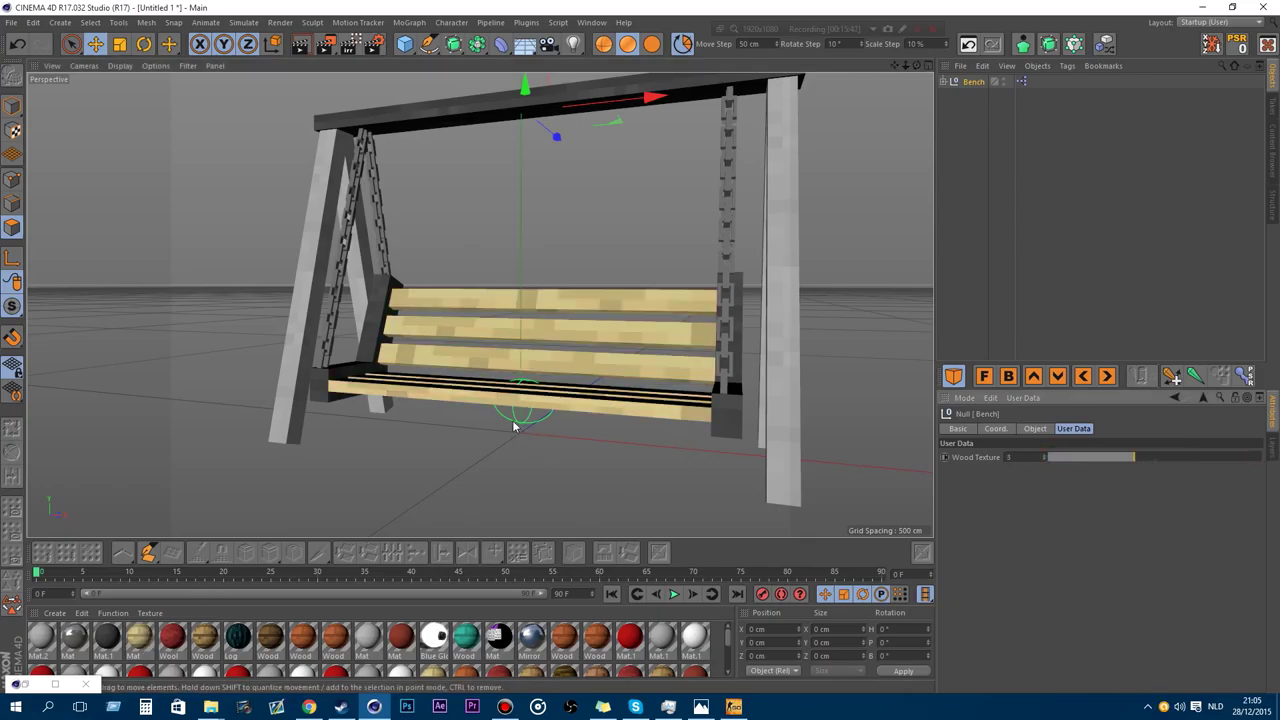
Switch to Model mode and swing the Bench's seat by moving the round control beneath it.
left_click(13, 105)
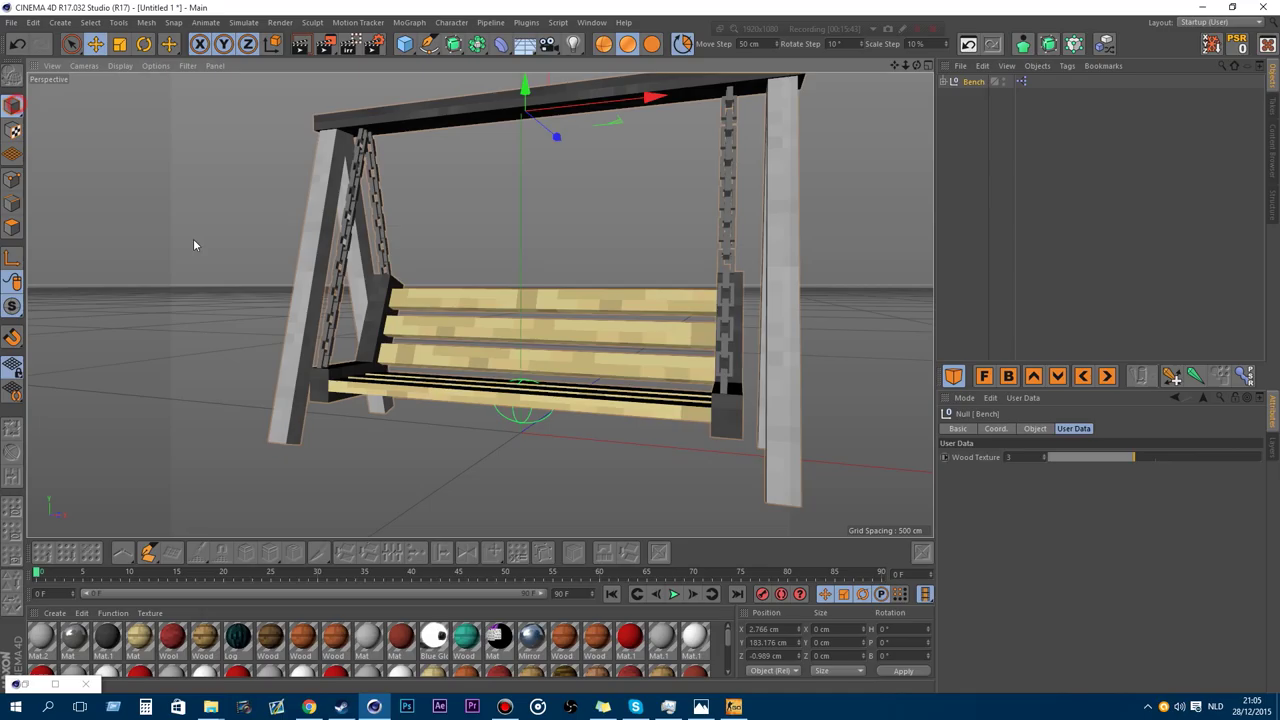
left_click(528, 423)
left_click_drag(528, 420, 465, 416, "alt")
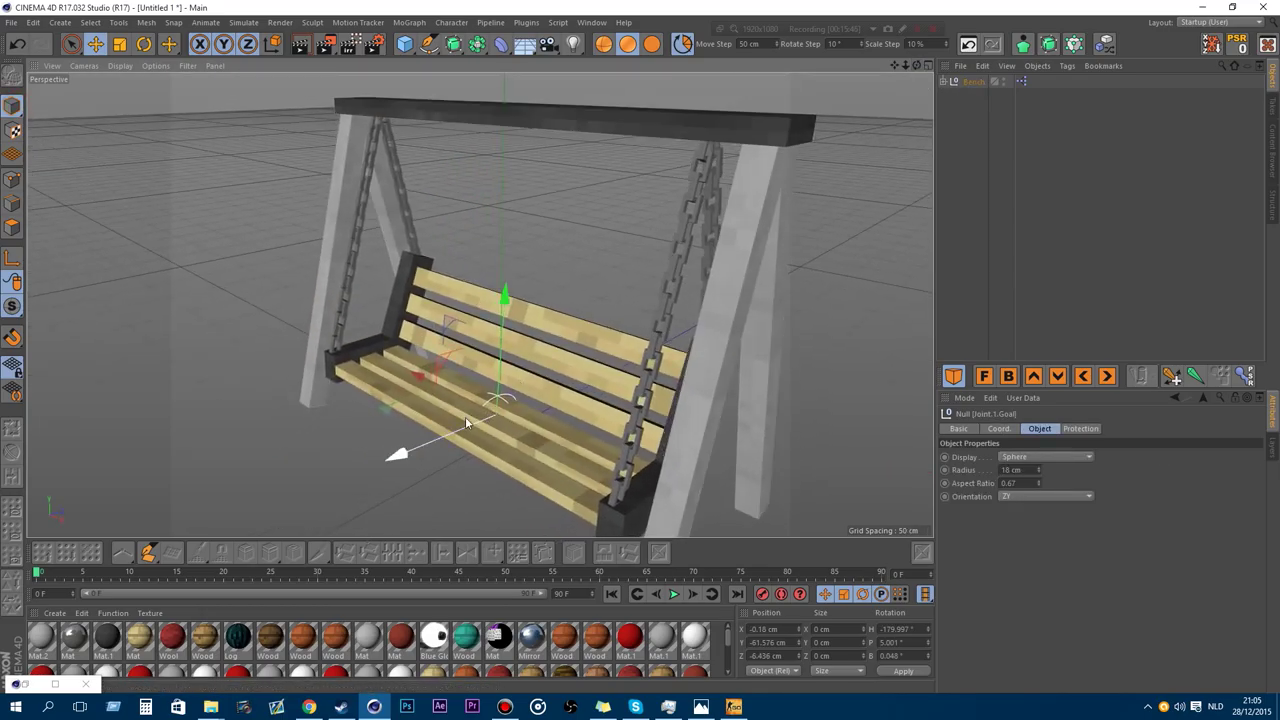
left_click_drag(413, 448, 330, 415)
Delete the Bench and load the Bank model from the Outdoor library.
left_click_drag(988, 214, 945, 8)
key("Delete")
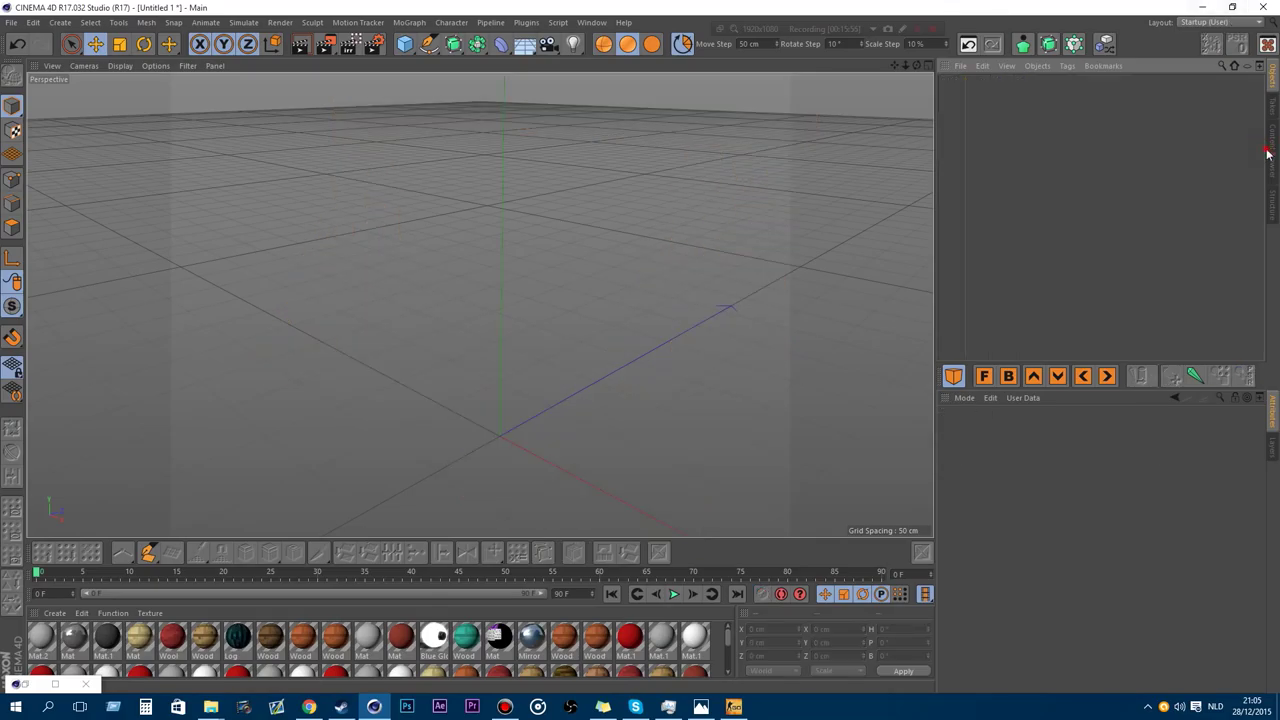
left_click(1267, 152)
double_click(1126, 105)
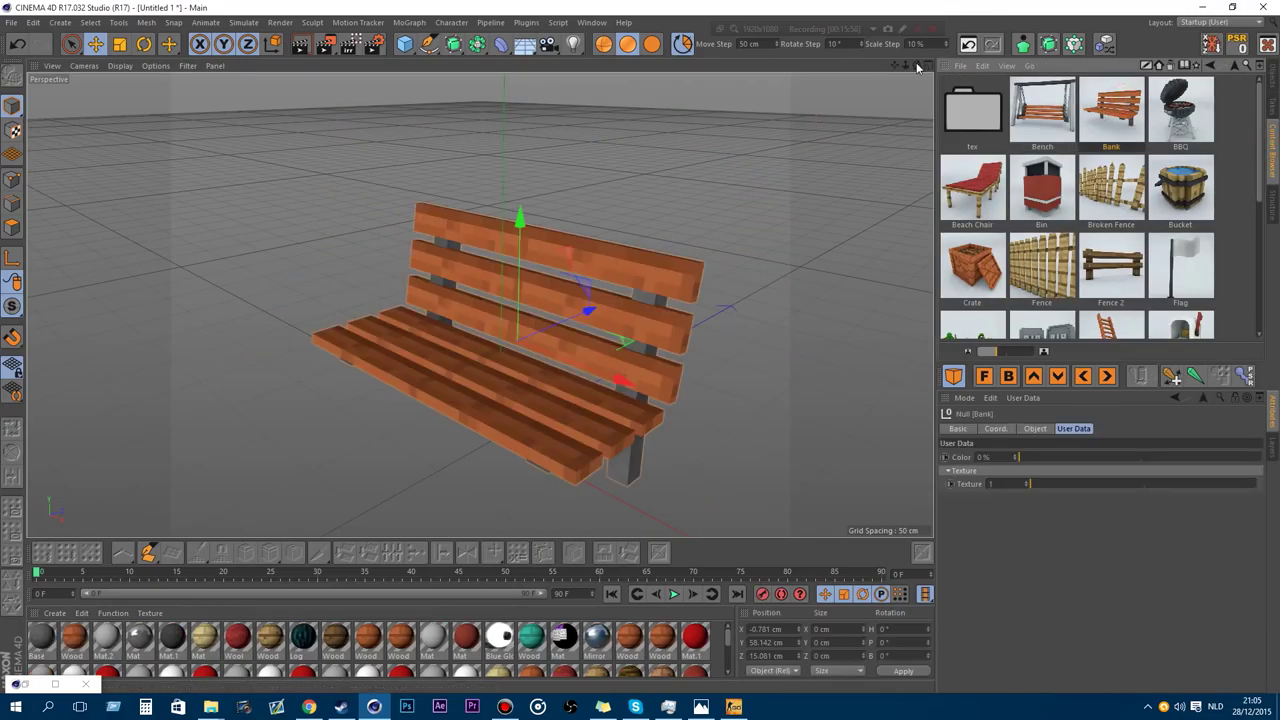
Try the Bank's colour and texture settings, and finish with Color 0% and Texture 1.
left_click_drag(917, 67, 715, 80)
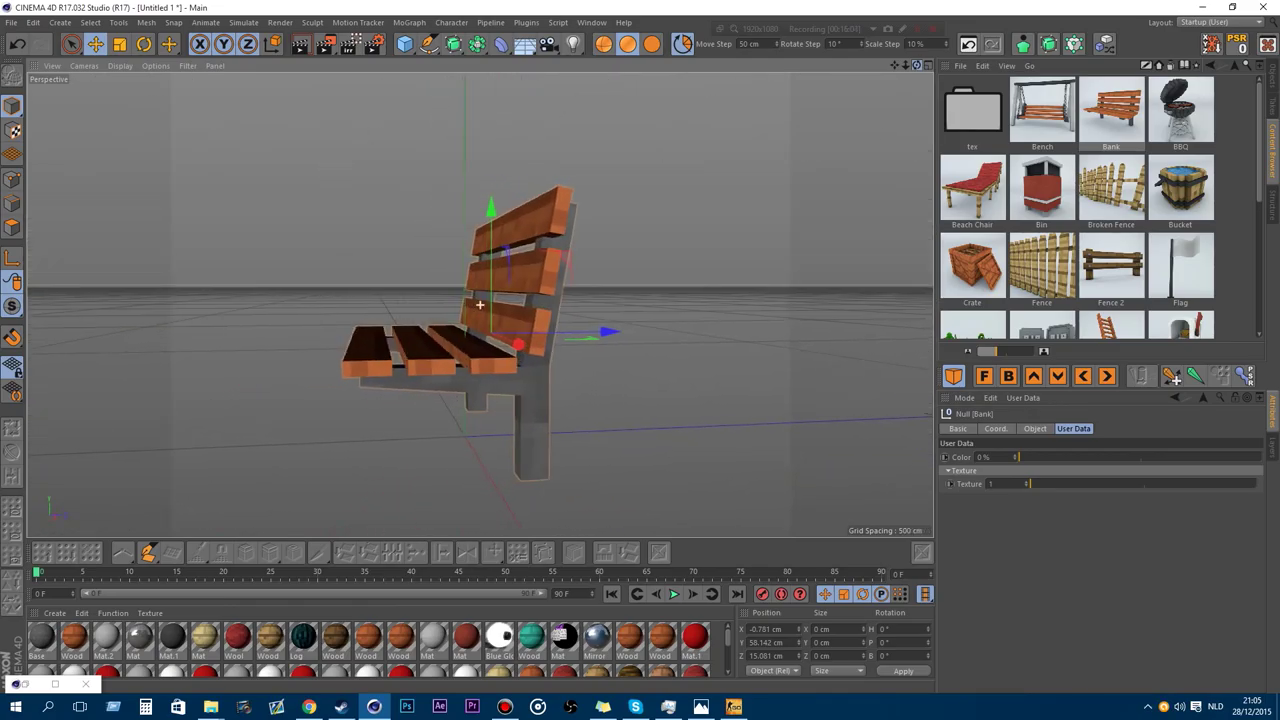
left_click_drag(595, 75, 635, 75)
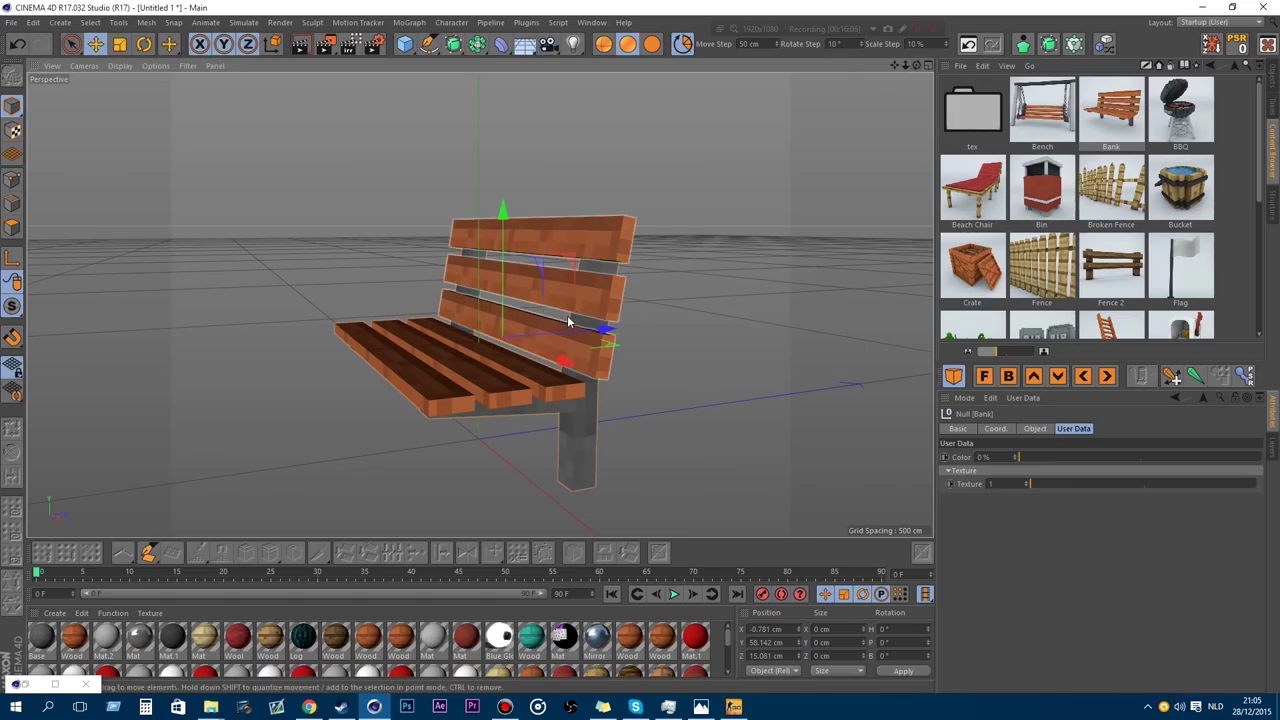
left_click_drag(1016, 457, 871, 457)
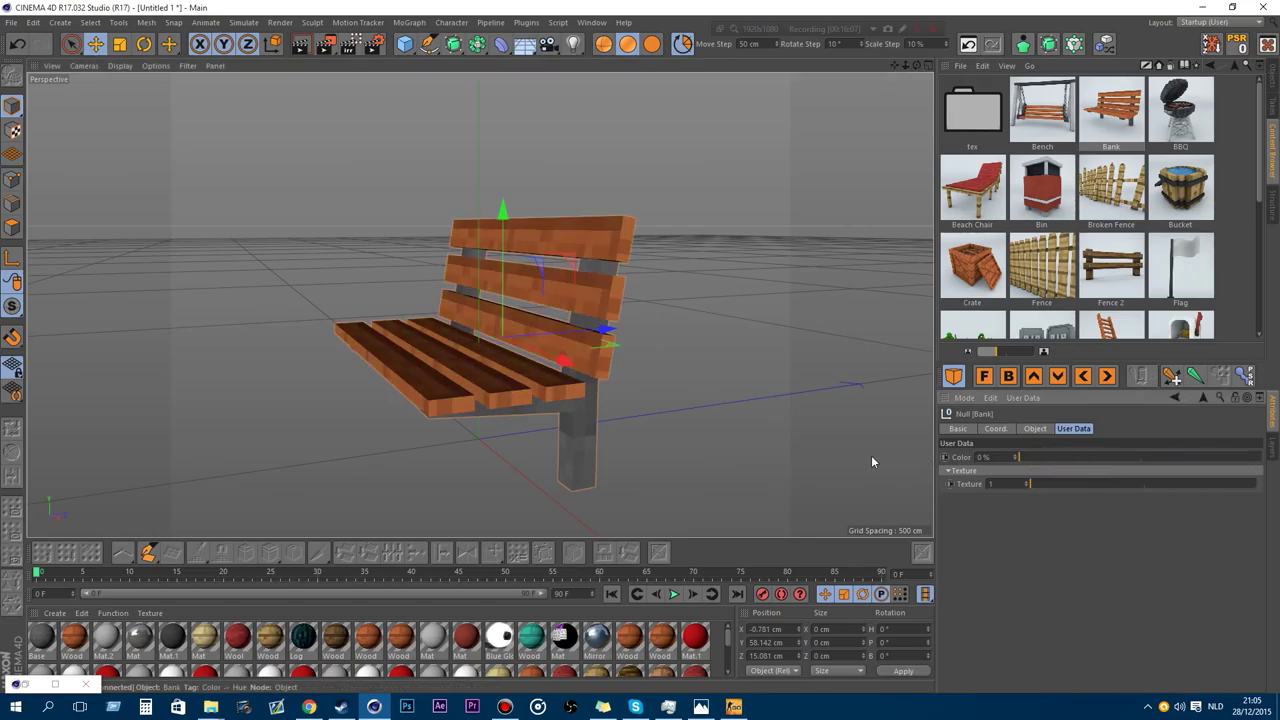
mouse_move(1047, 483)
left_mouse_down()
mouse_move(1148, 487)
mouse_move(1028, 488)
left_mouse_up()
Load the Crate from the Outdoor library and delete the Bank.
scroll(1258, 155, "down", 2)
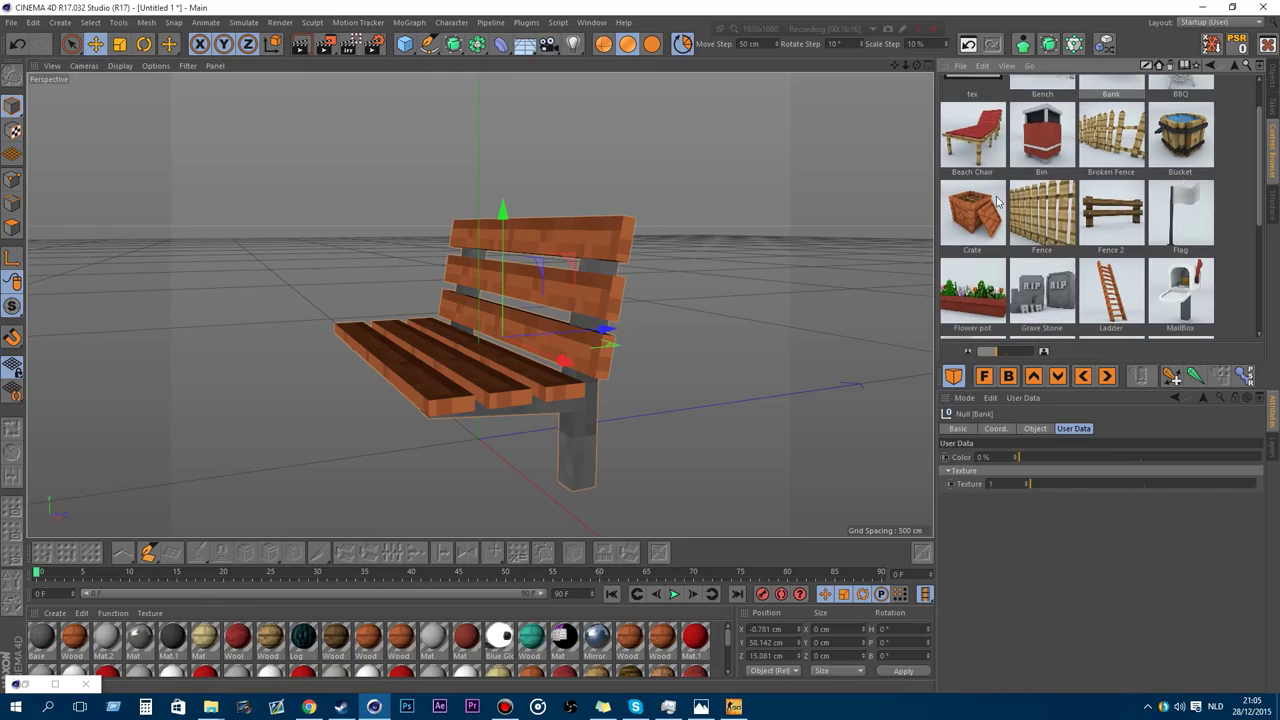
double_click(1010, 195)
left_click(1274, 90)
left_click(965, 112)
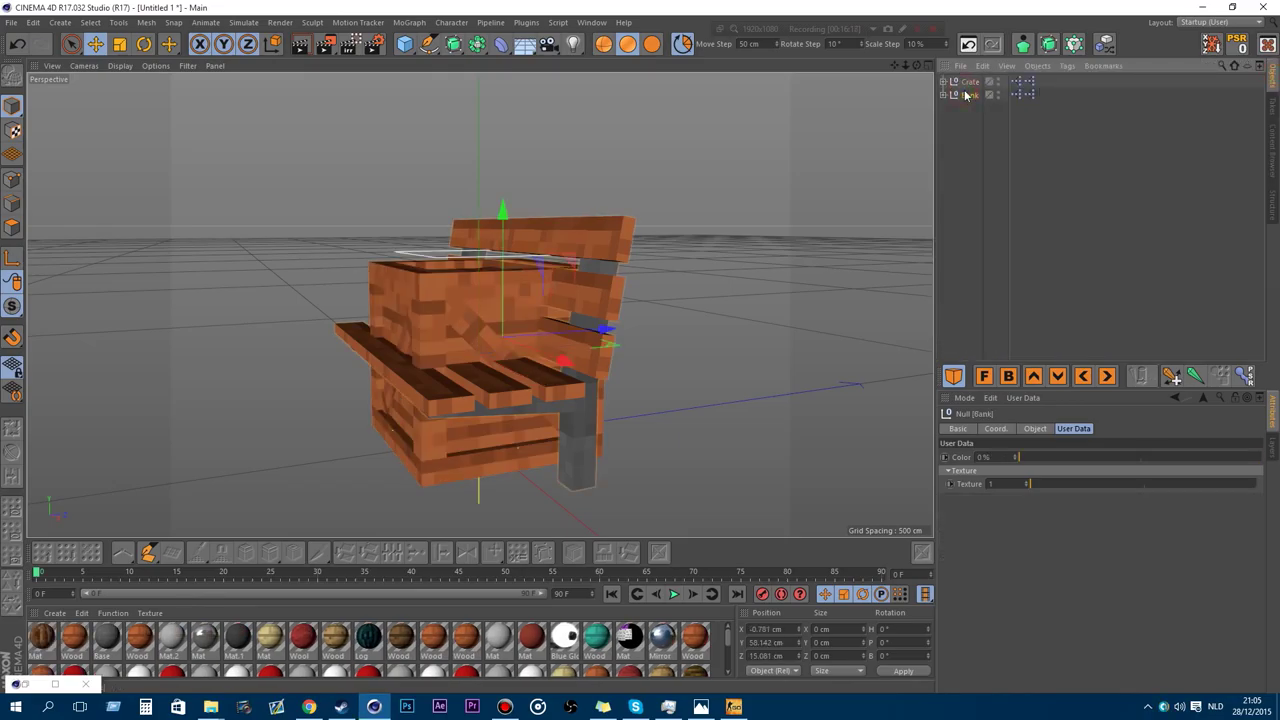
key("Delete")
Lift the Crate's lid off and, with quantizing disabled, move it aside to about X 33, Y 35, Z 69 cm.
mouse_move(917, 66)
left_mouse_down()
mouse_move(940, 100)
mouse_move(917, 88)
left_mouse_up()
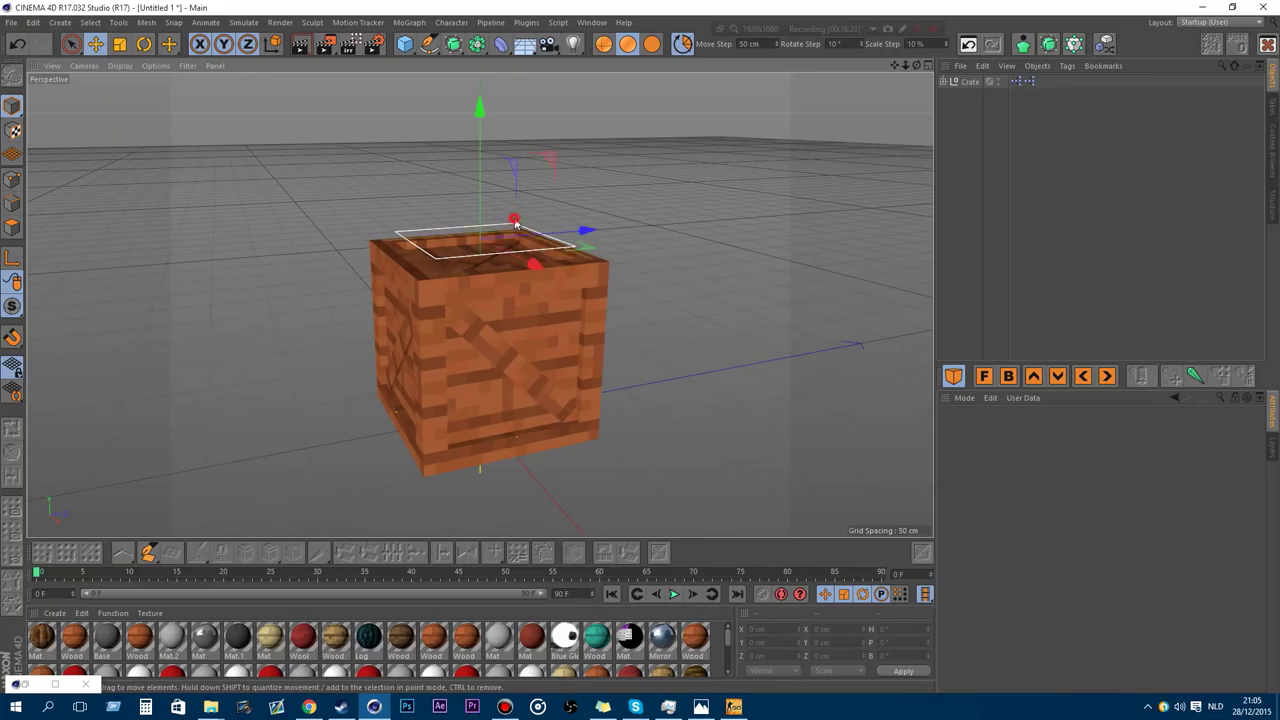
left_click(515, 222)
left_click_drag(489, 223, 489, 109)
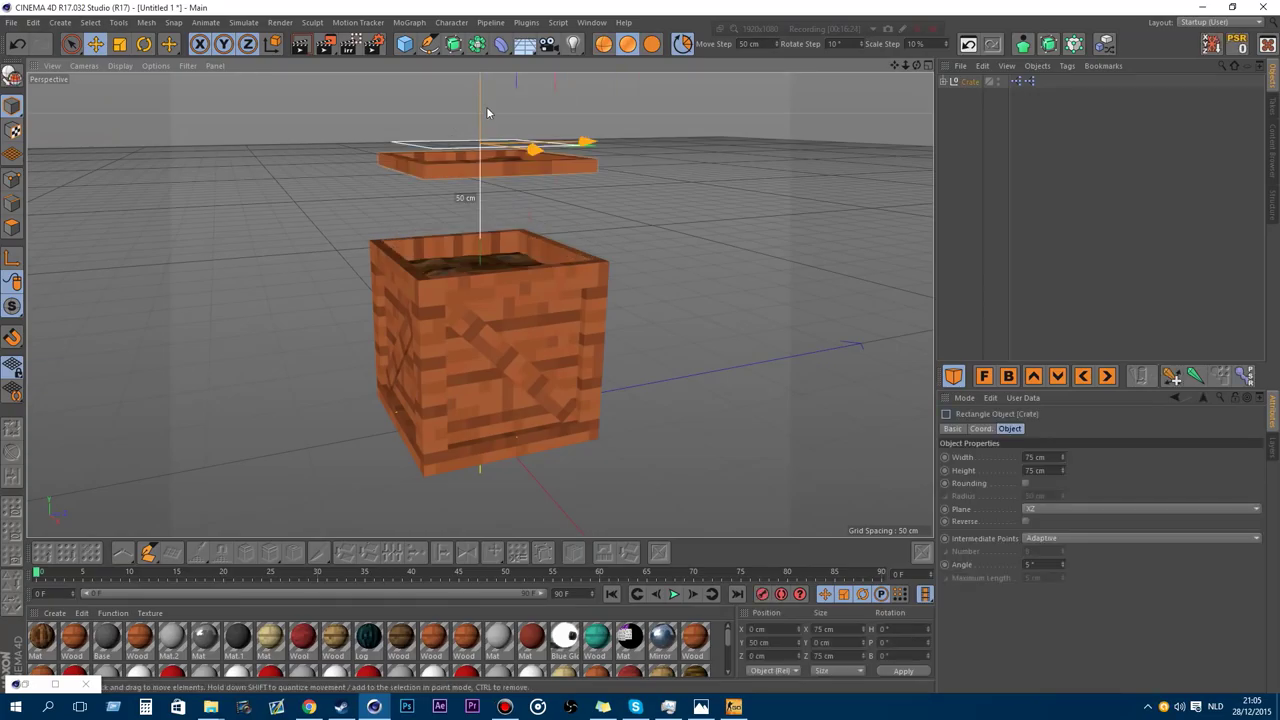
left_click(686, 43)
left_click_drag(624, 178, 774, 205)
Inspect the dirt inside the open Crate, and rotate the removed lid so that it is tilted.
left_click_drag(917, 66, 860, 70)
scroll(257, 203, "up", 3)
scroll(549, 324, "up", 1)
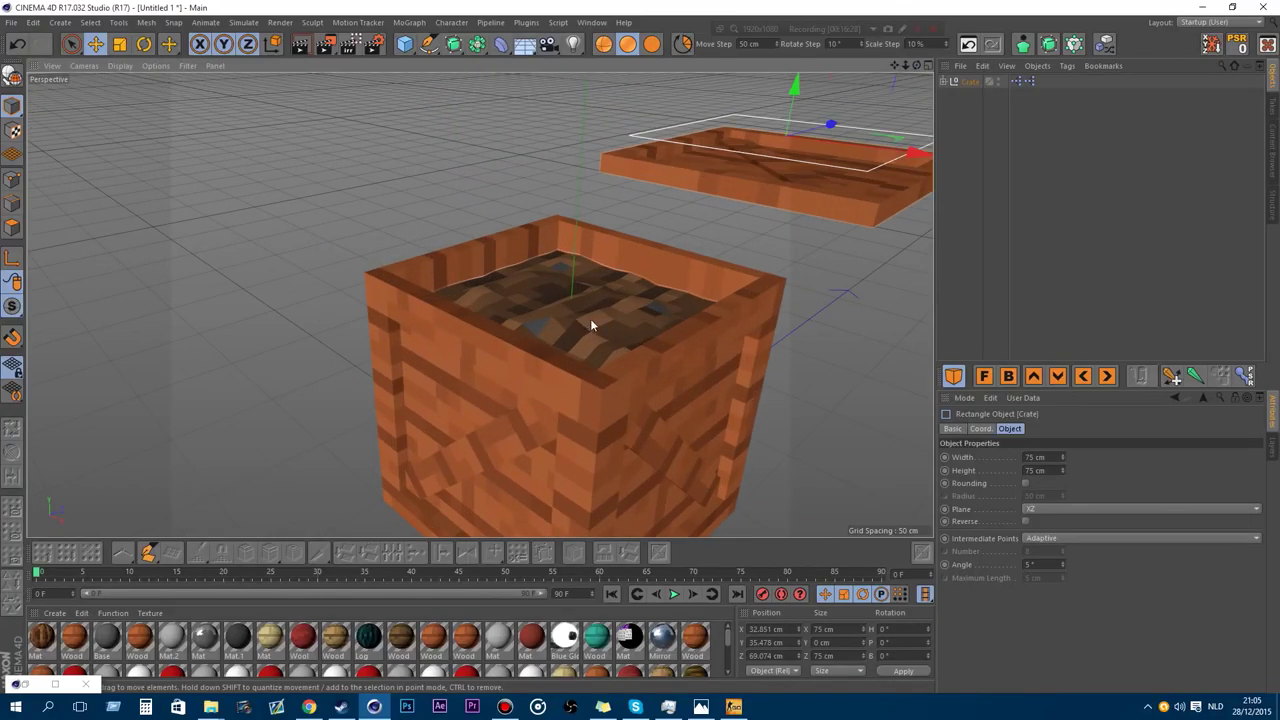
left_click_drag(592, 325, 606, 326, "alt")
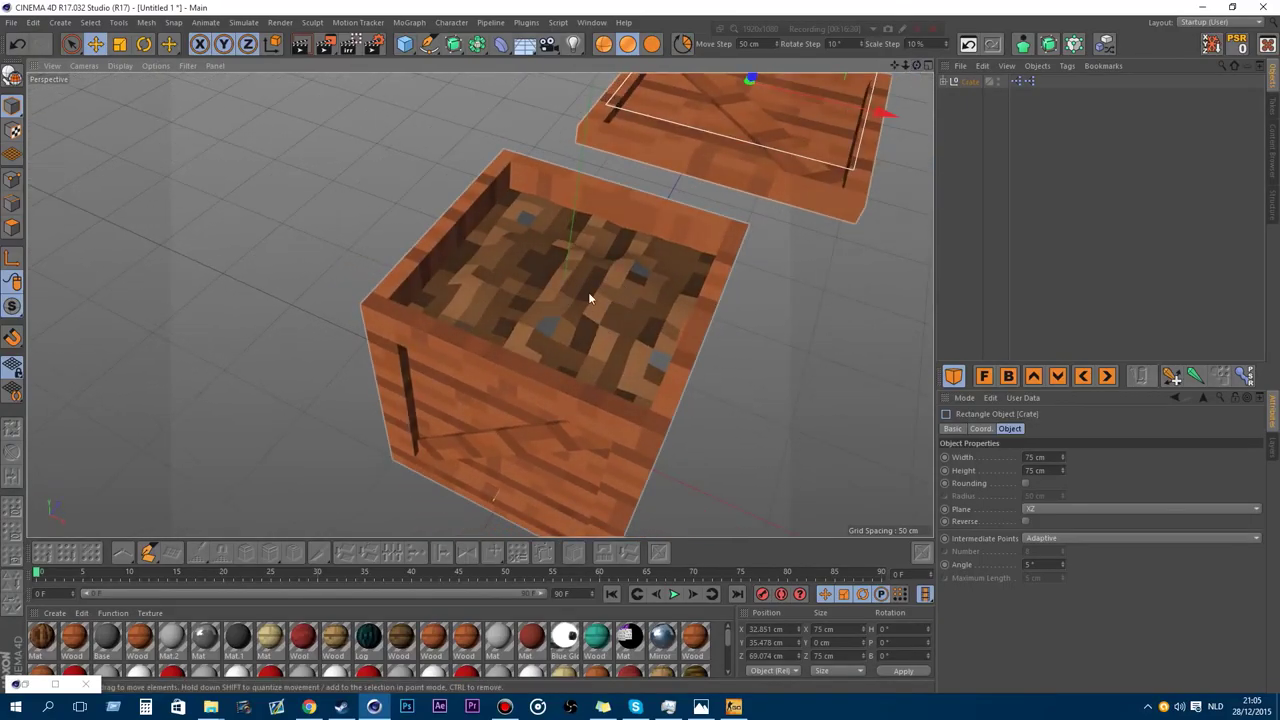
left_click_drag(906, 66, 885, 46)
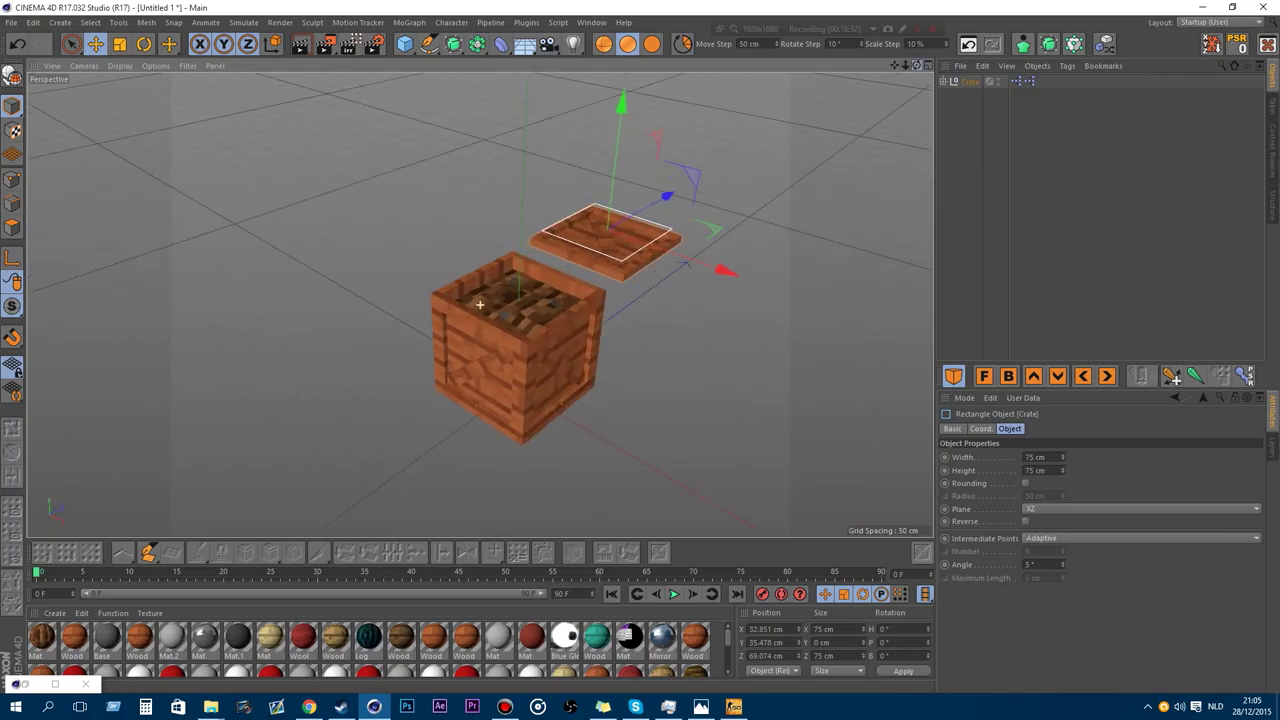
left_click(144, 43)
left_click_drag(640, 215, 599, 226)
Toggle the Crate's Dirt and Cap options off and back on.
left_click(966, 82)
scroll(412, 376, "up", 2)
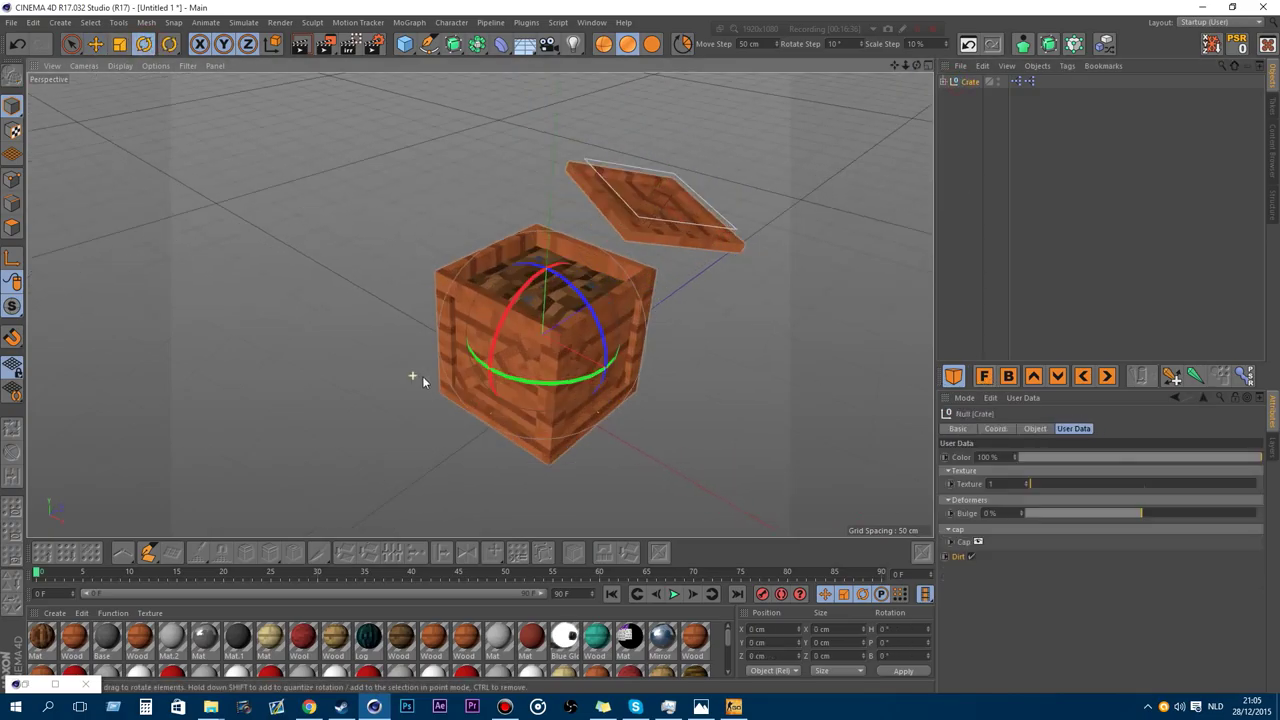
scroll(568, 220, "up", 2)
left_click(971, 557)
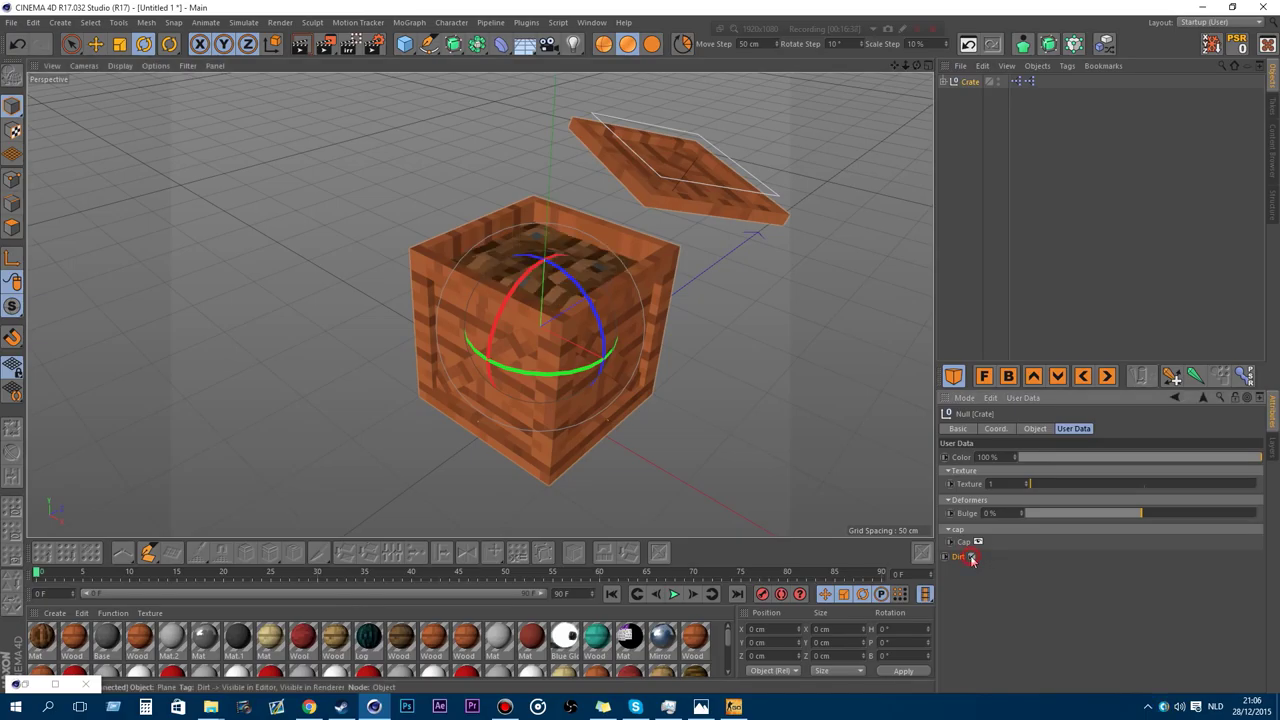
left_click(971, 557)
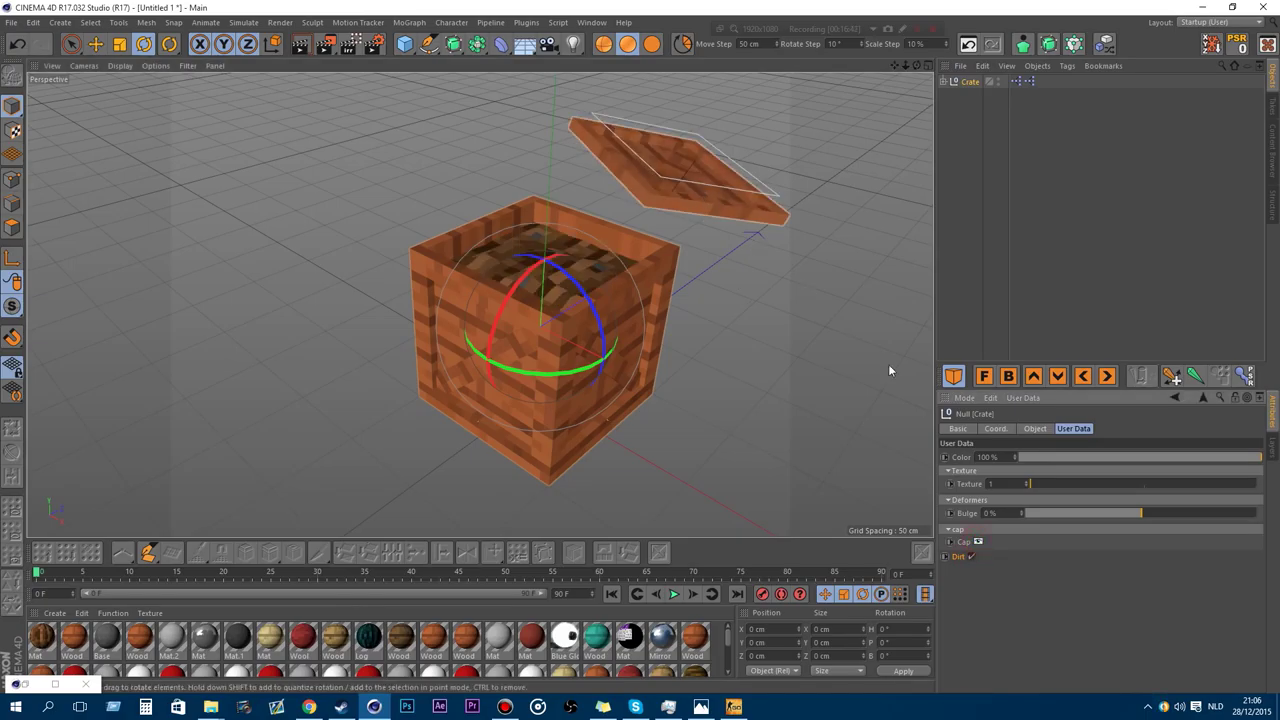
left_click(978, 543)
left_click(978, 543)
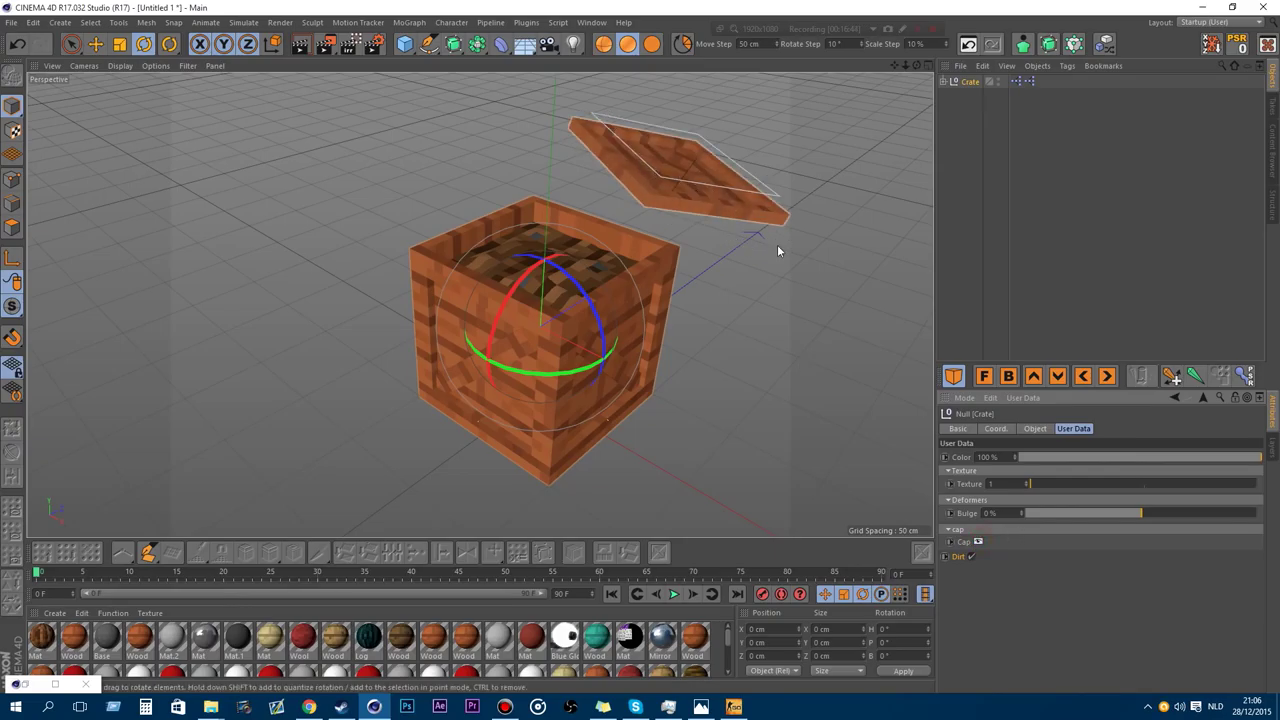
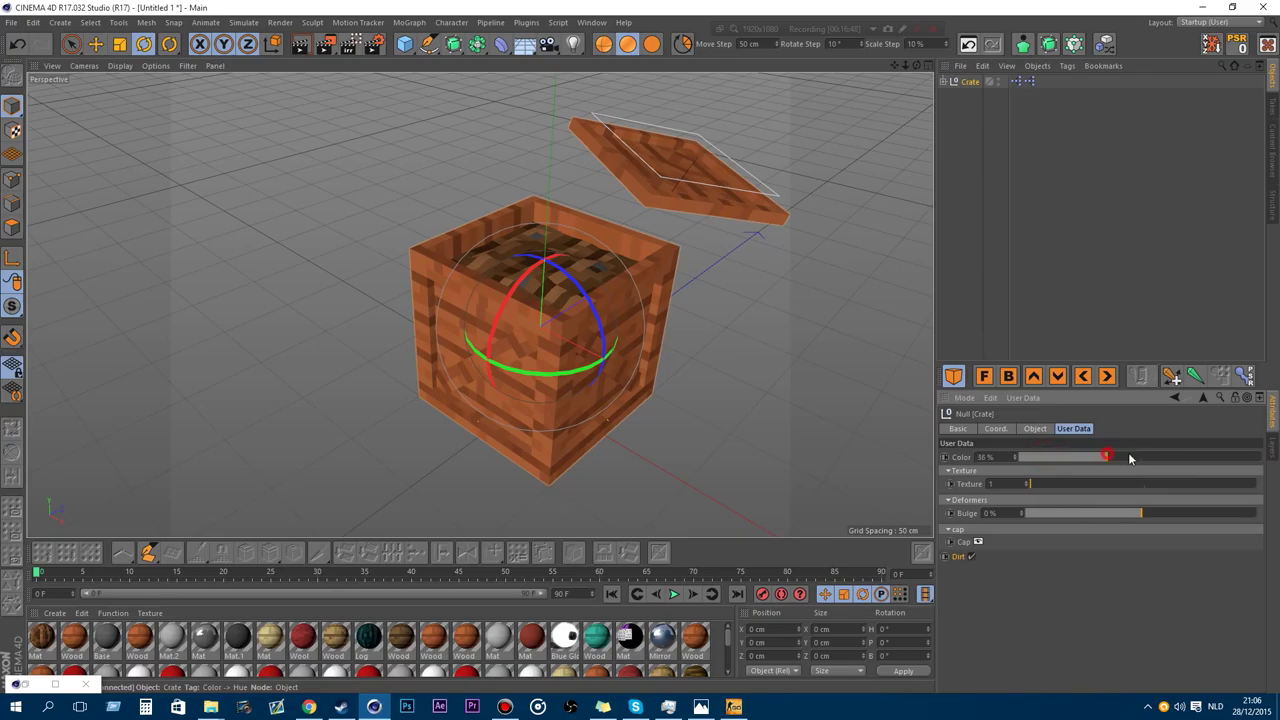
Remove the unused materials from the scene and select the Crate.
right_click(693, 637)
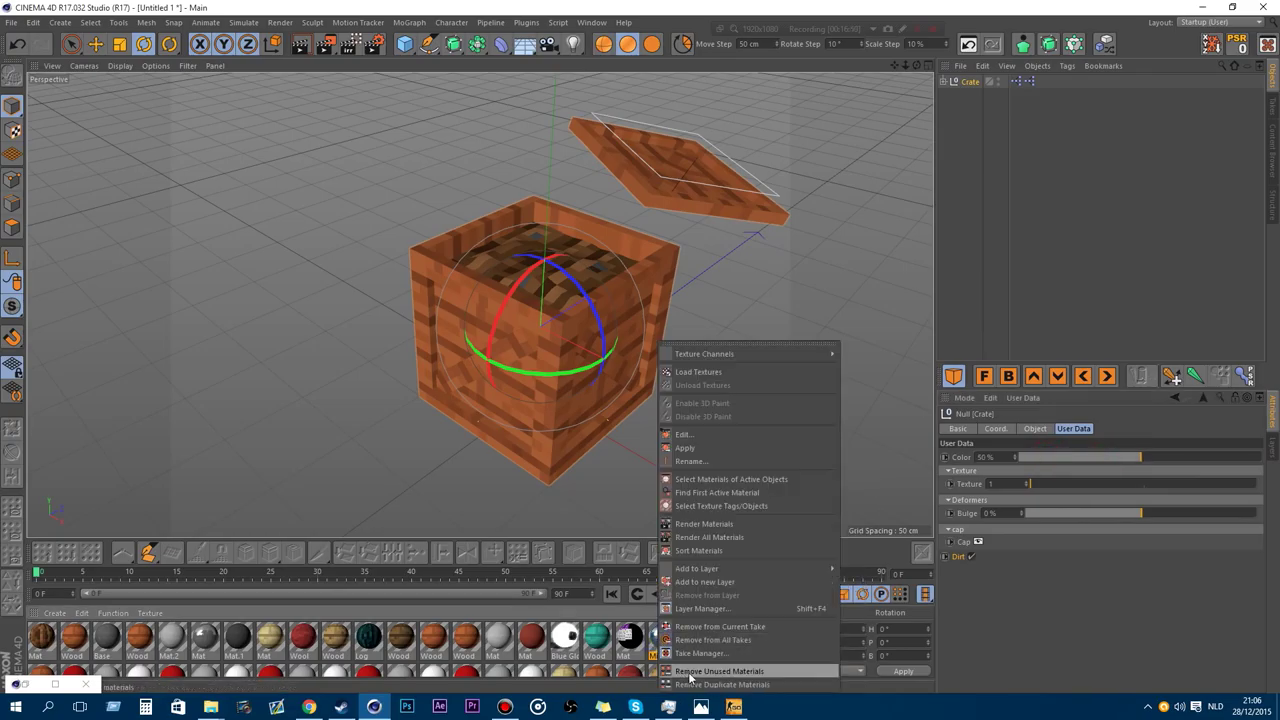
left_click(740, 672)
left_click(965, 82)
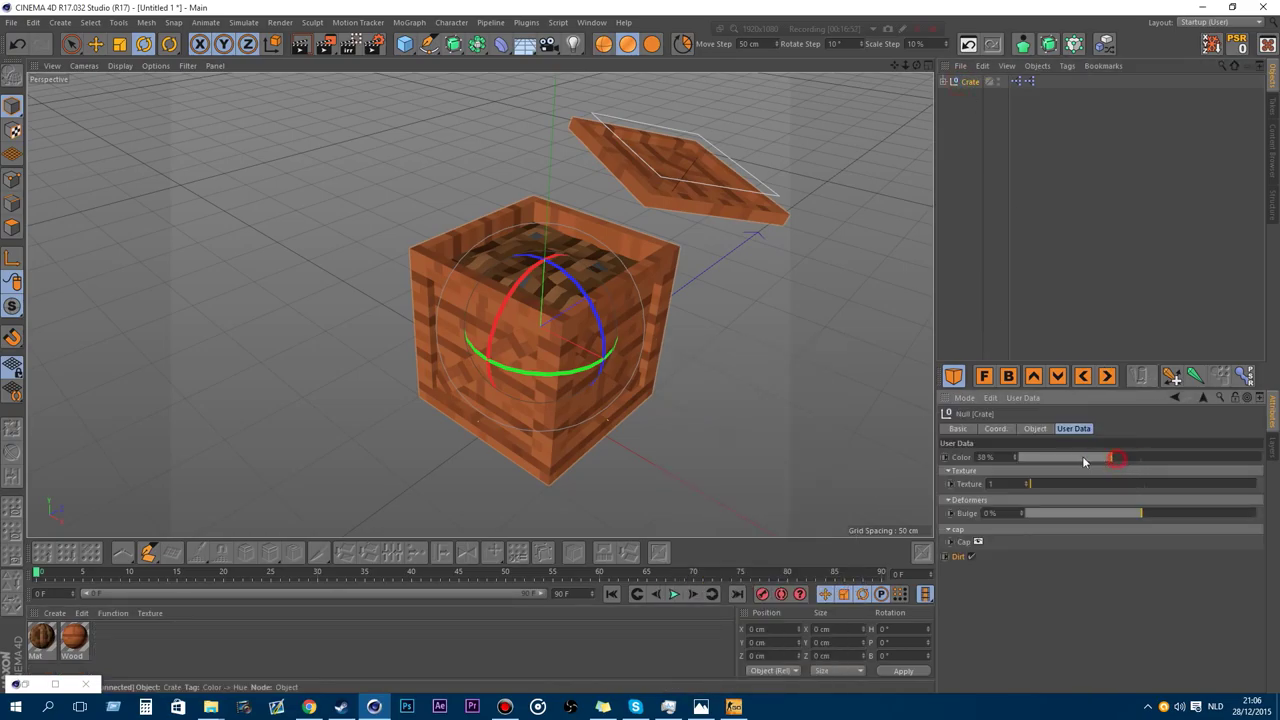
Set the Crate's Color to 68 % and its Texture to 3.
left_click_drag(1082, 456, 1184, 456)
left_click_drag(1037, 486, 1071, 488)
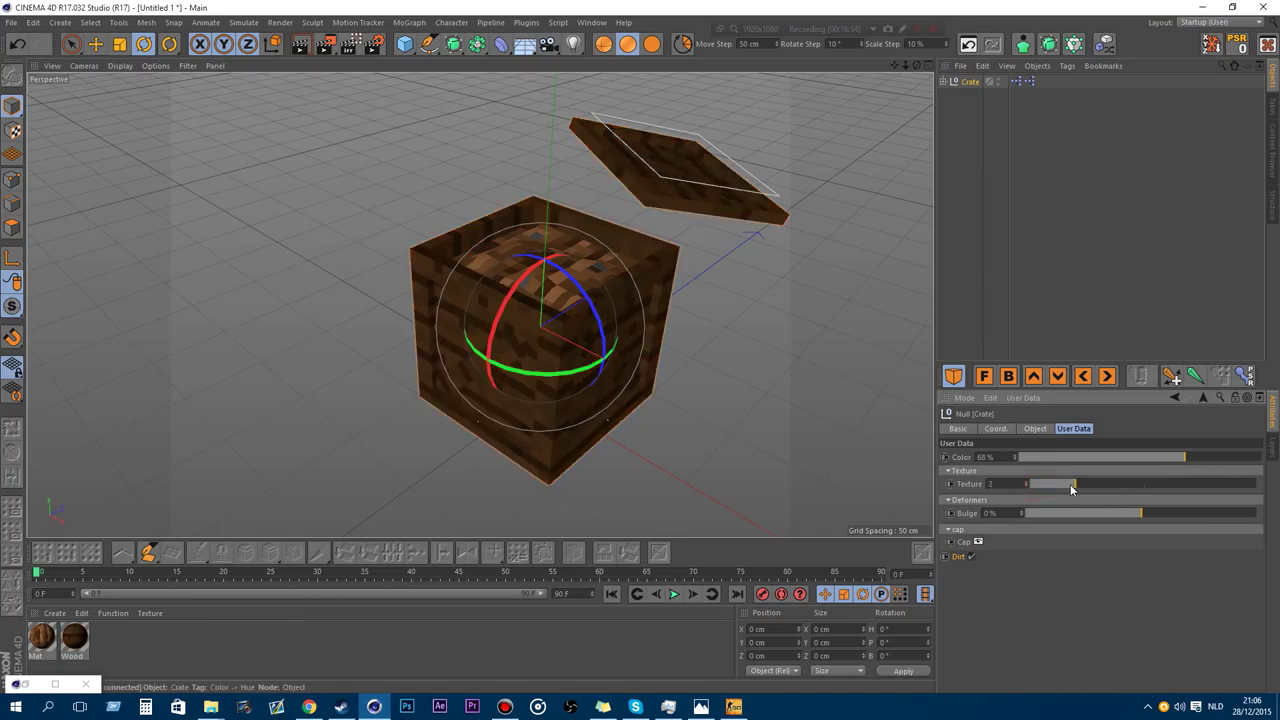
left_click(1113, 484)
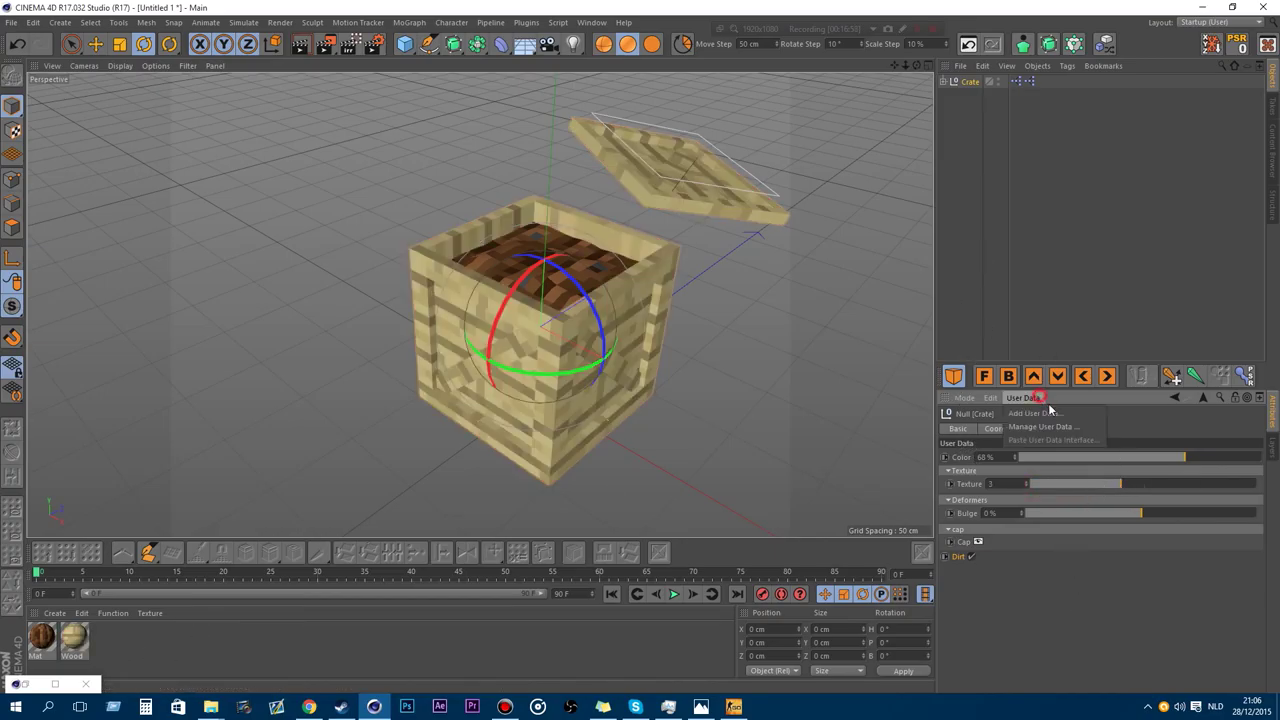
Delete the Color entry from the Crate's user data and apply the change.
left_click(1040, 427)
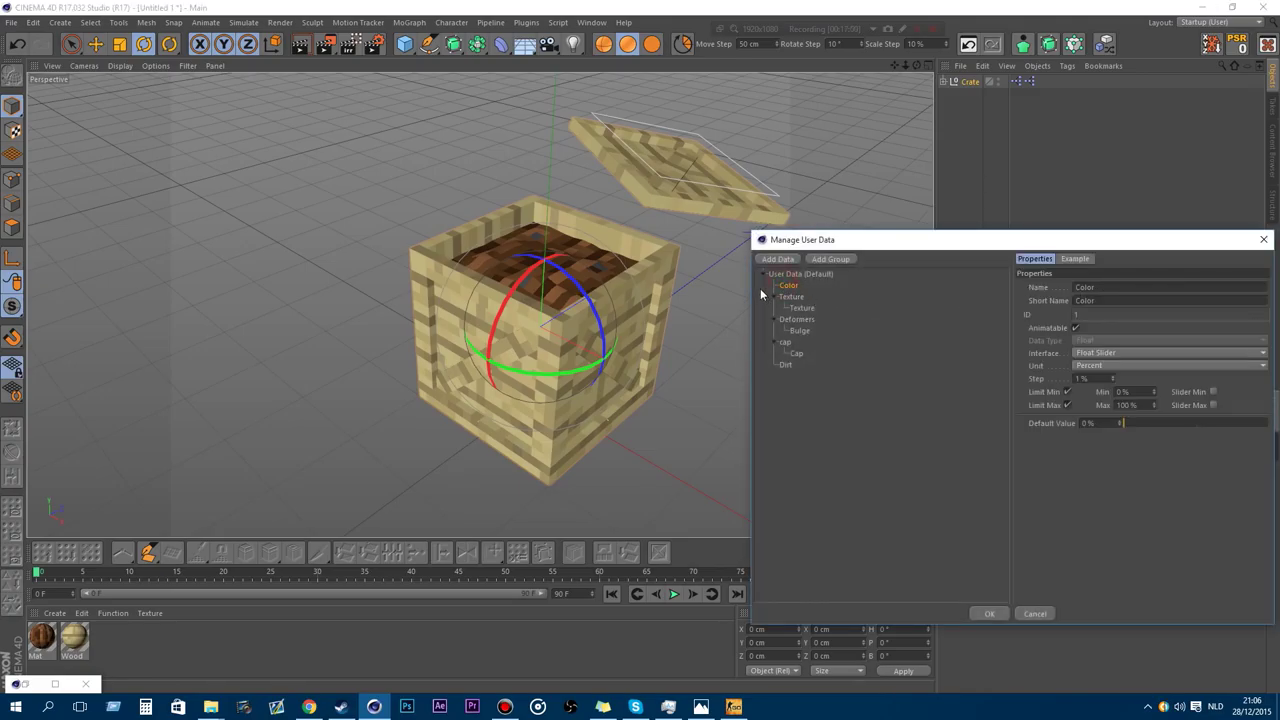
key("Delete")
left_click(986, 614)
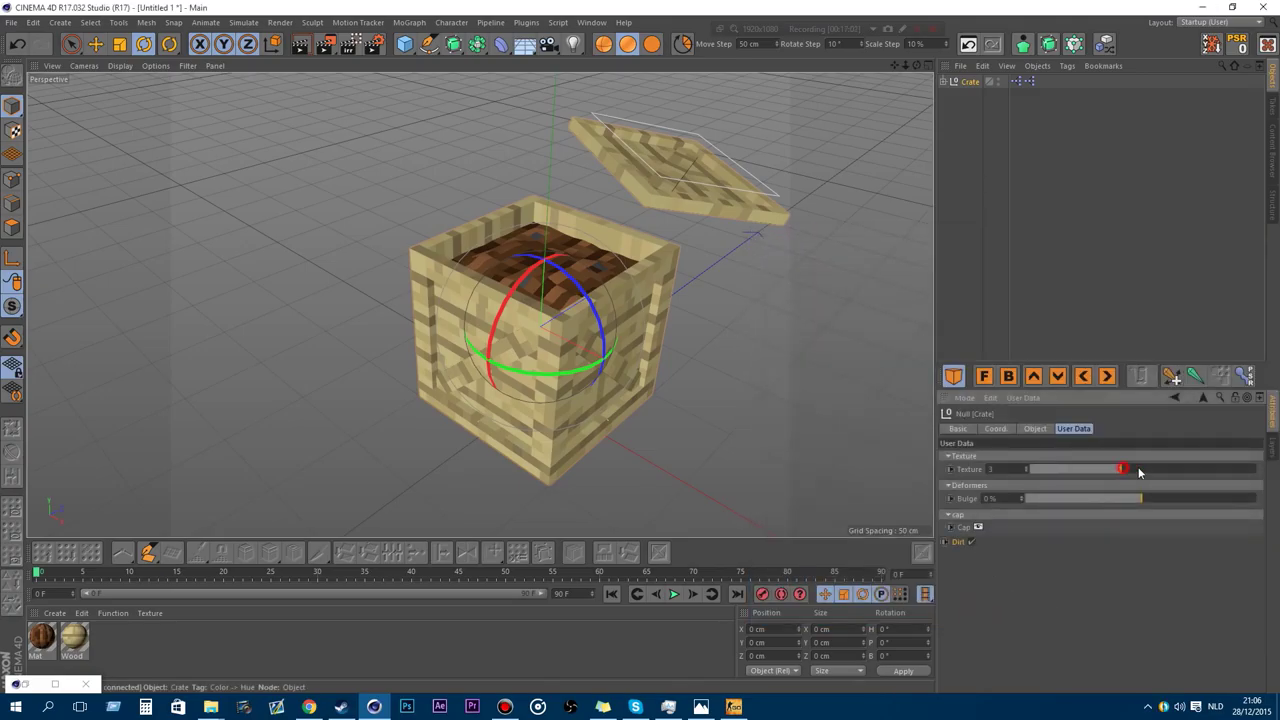
Try the Crate's Texture at 4 and 2, and set it to 6.
left_click_drag(1138, 472, 1166, 469)
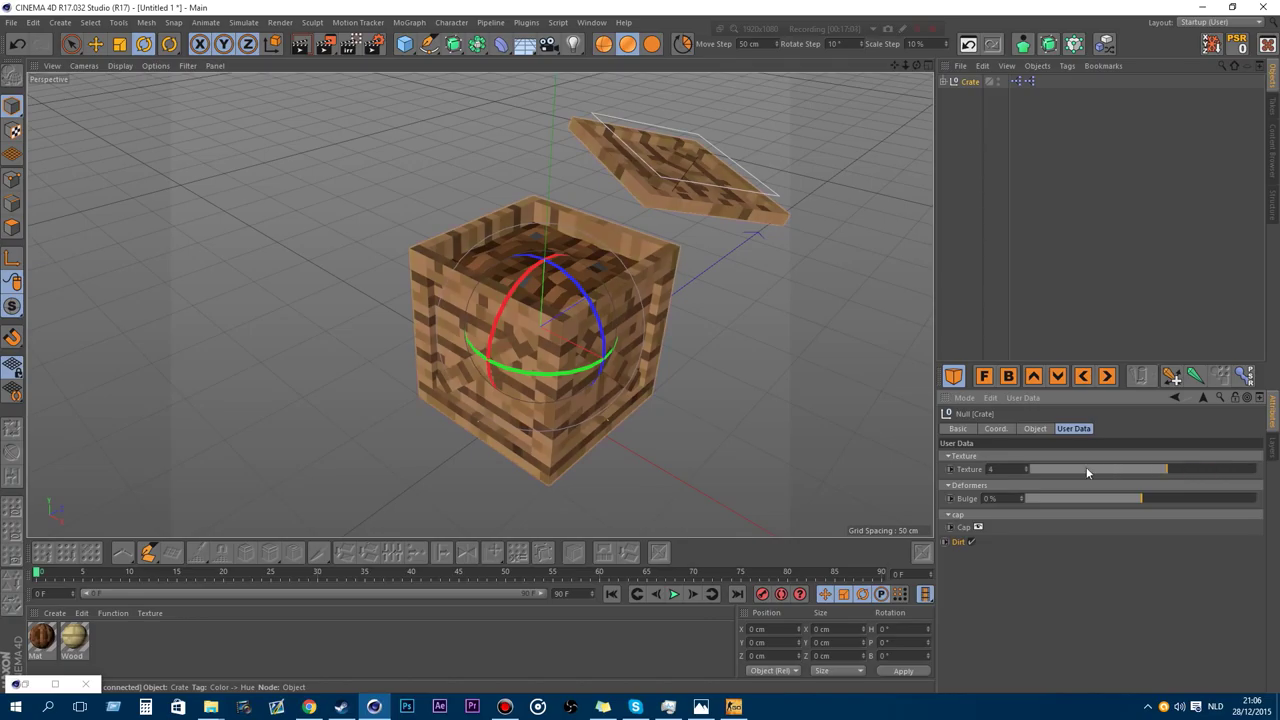
mouse_move(1086, 467)
left_mouse_down()
mouse_move(1158, 467)
mouse_move(1078, 470)
left_mouse_up()
left_click_drag(610, 325, 617, 298, "alt")
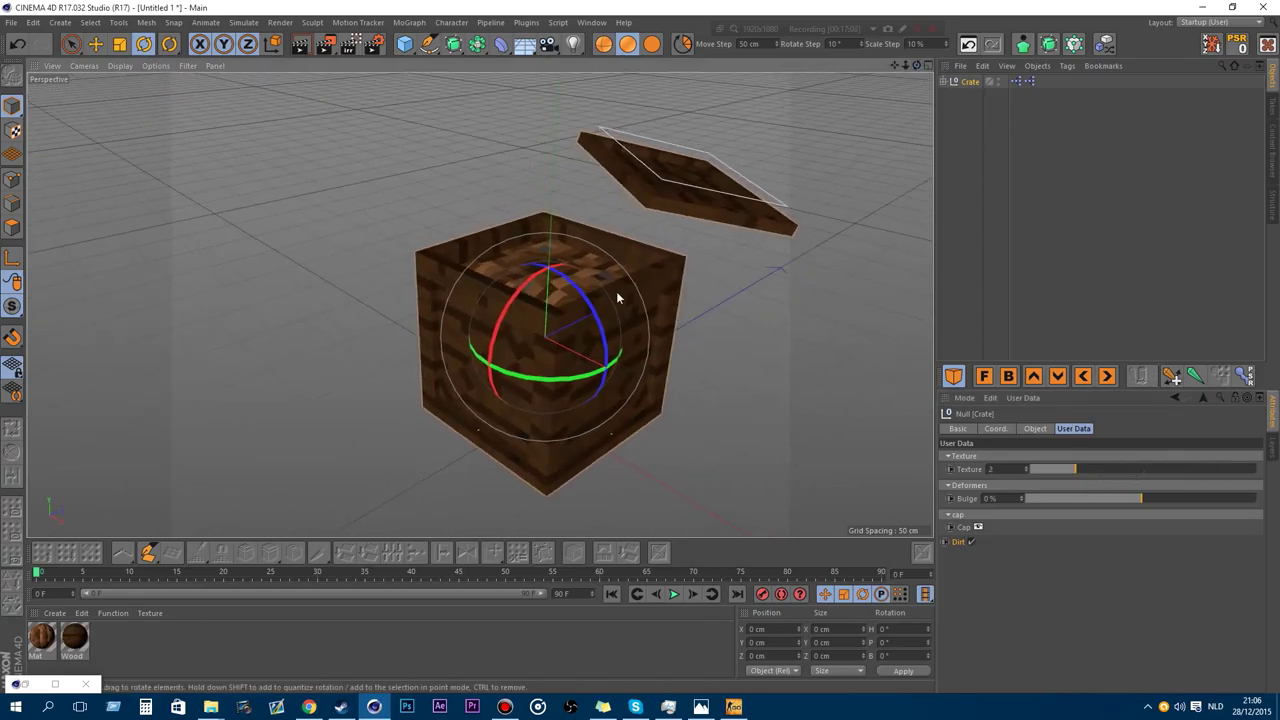
left_click_drag(1100, 468, 1250, 472)
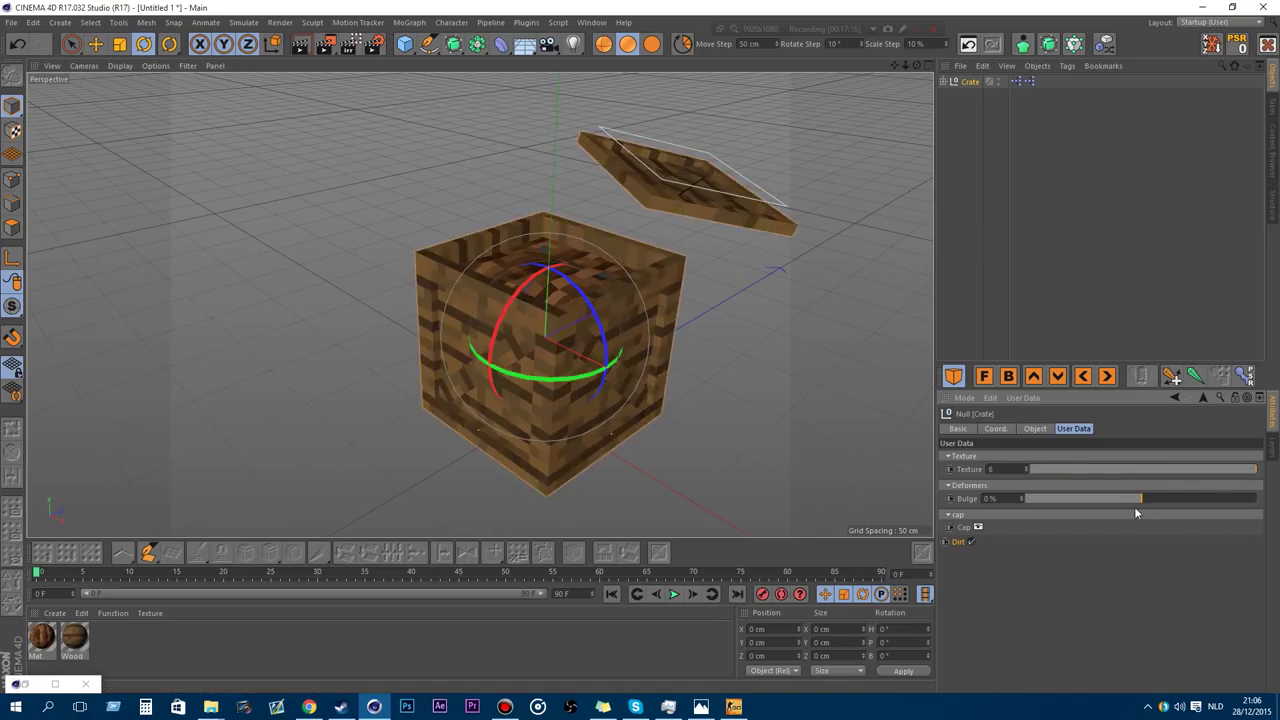
Try the Crate's Bulge at -15 % and at its maximum, toggling Cap and Dirt off and back on in between.
left_click_drag(1137, 501, 991, 529)
left_click(978, 527)
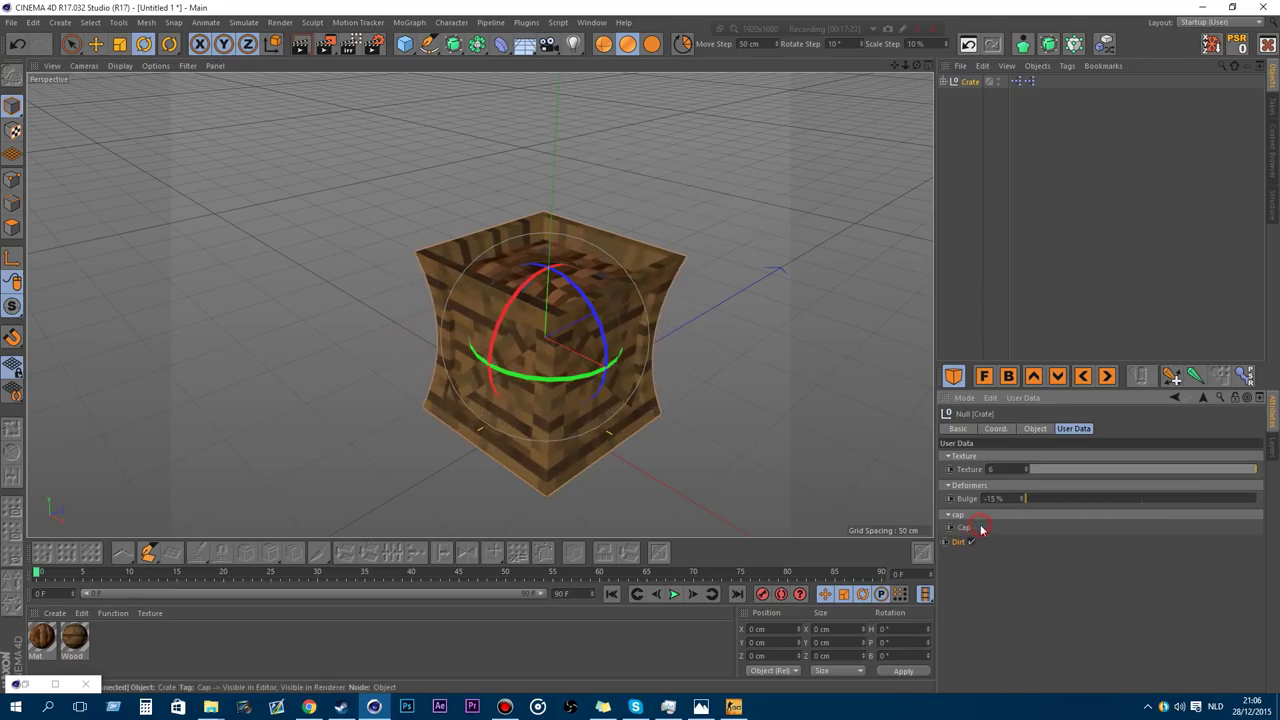
left_click(978, 527)
left_click(971, 541)
left_click(971, 541)
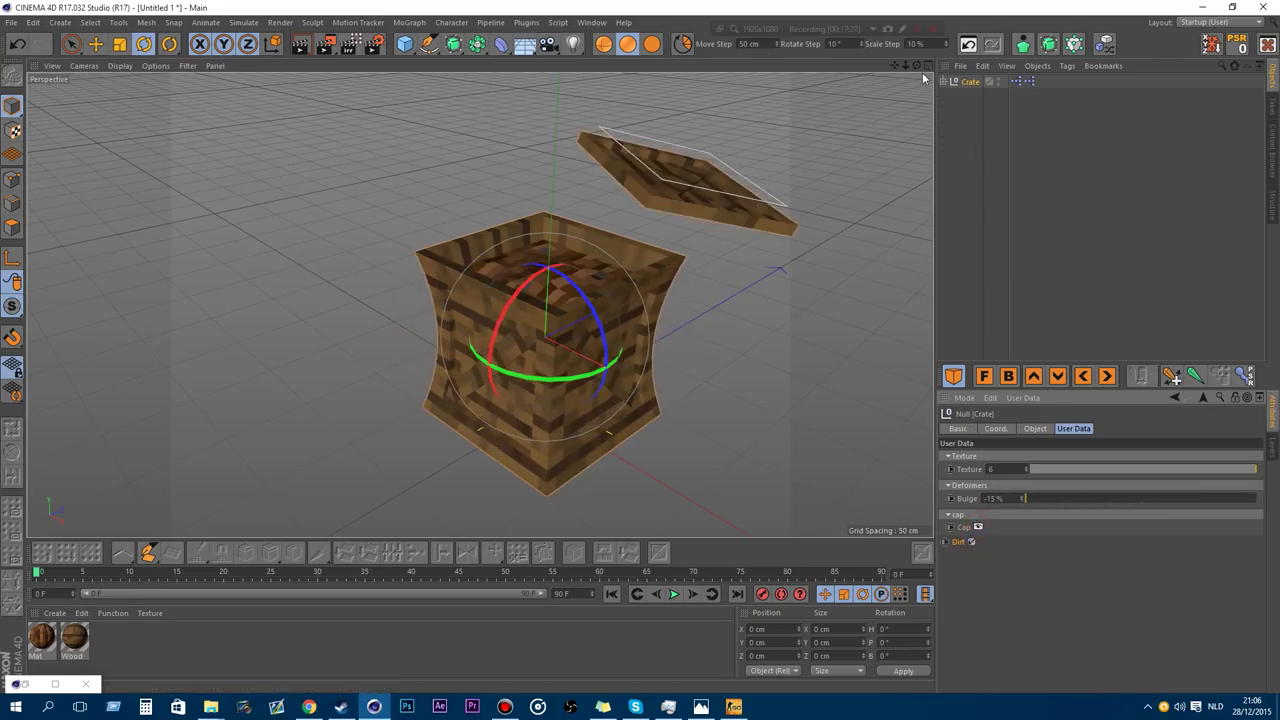
left_click_drag(917, 66, 800, 66)
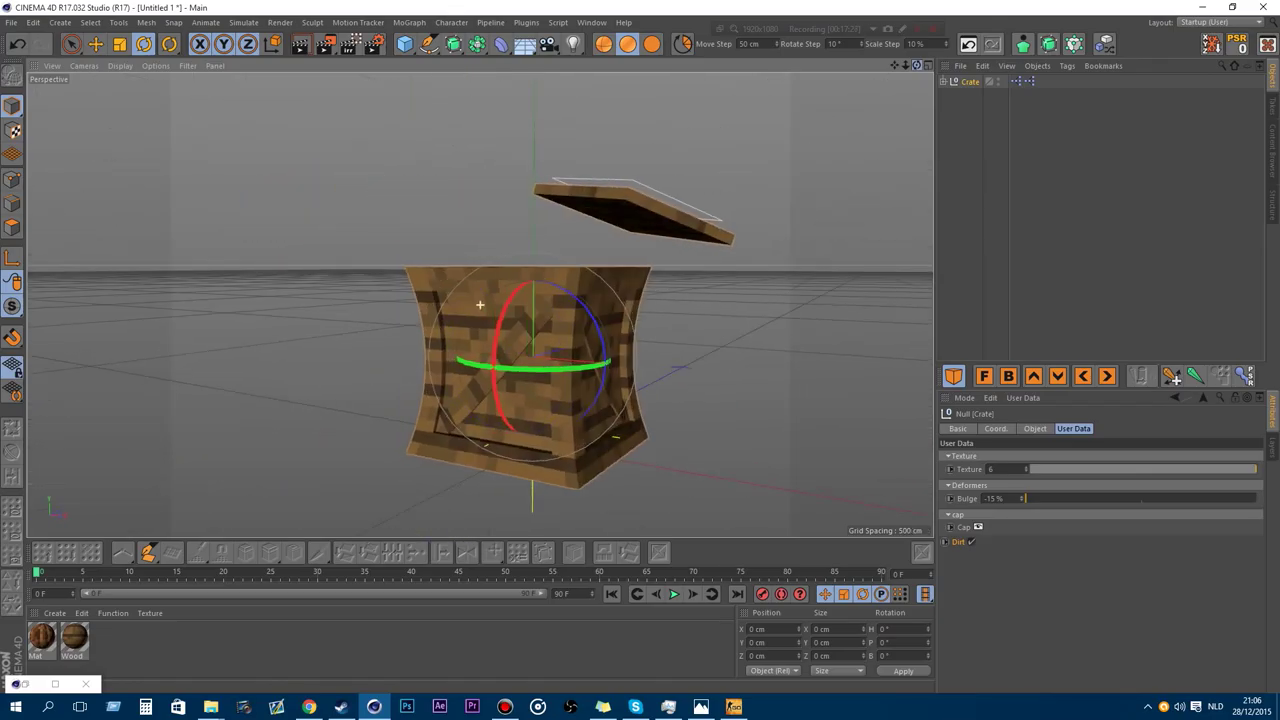
left_click_drag(1049, 503, 1262, 505)
Delete the Crate and load Fence 2 from the Outdoor library.
left_click(1018, 81)
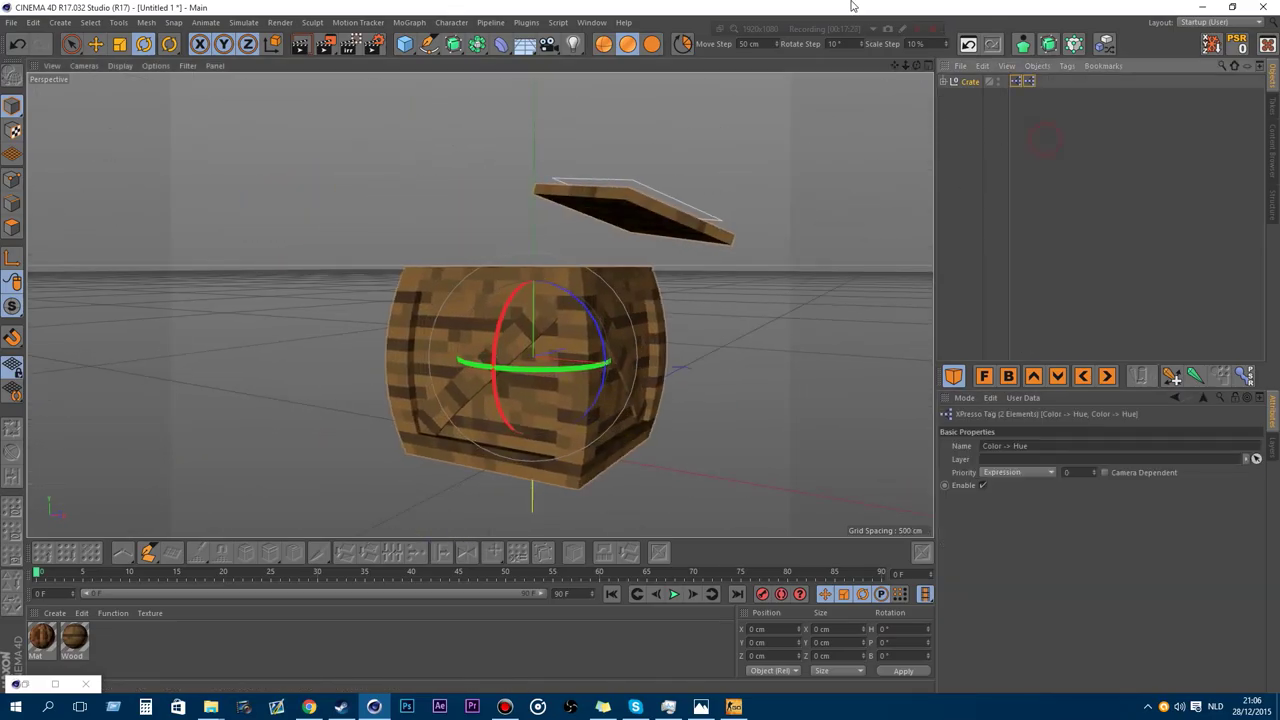
key("Delete")
left_click(1272, 148)
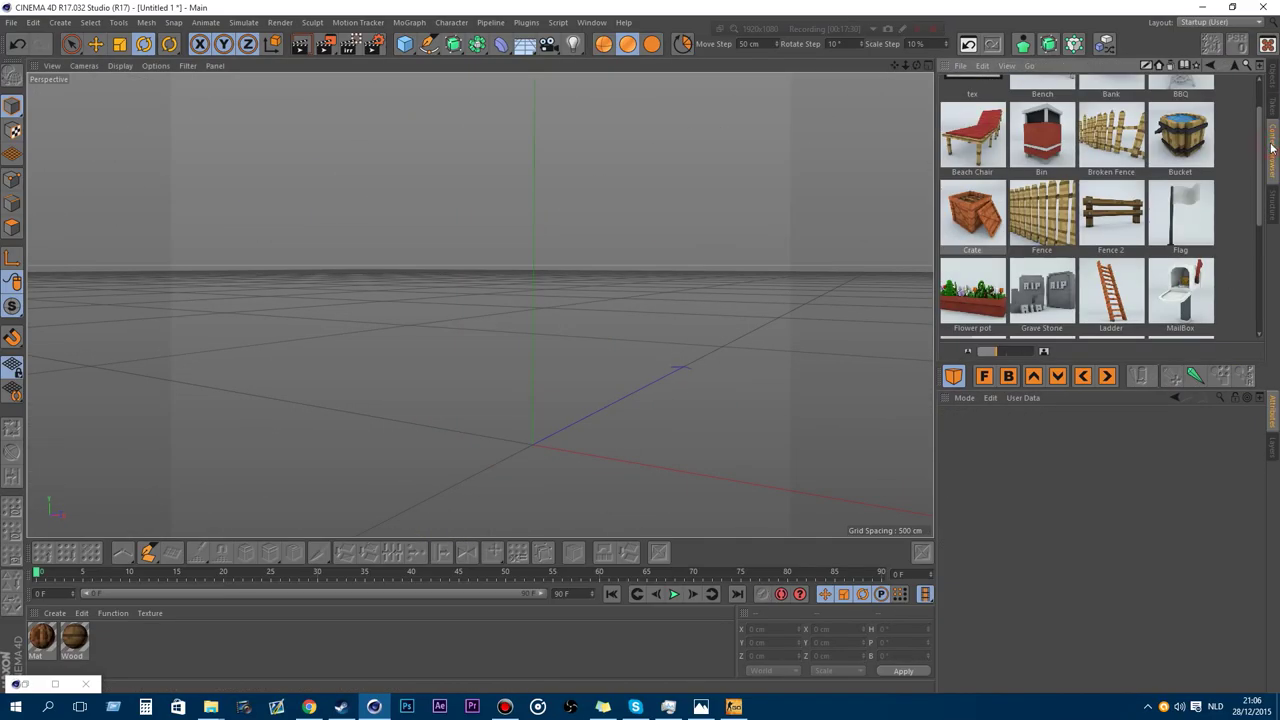
double_click(1118, 215)
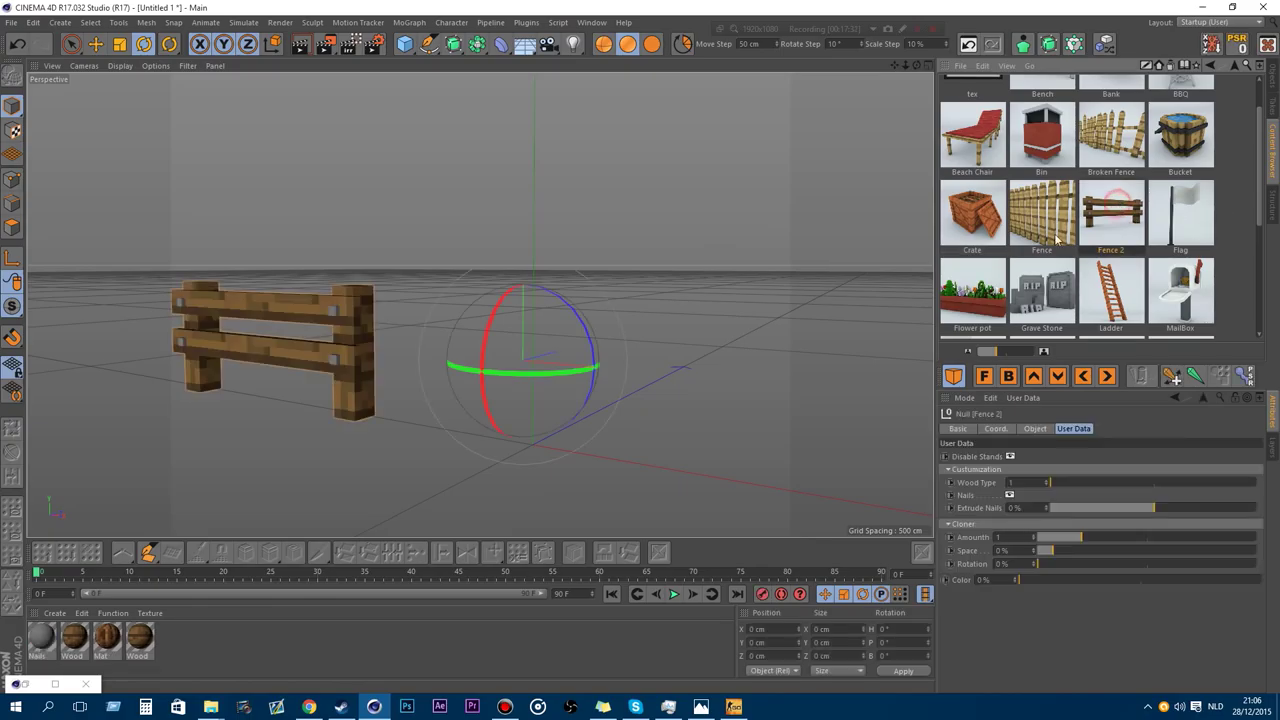
Toggle Fence 2's Disable Stands option off and back on, and try other wood types before returning to Wood Type 1.
left_click_drag(896, 67, 480, 305)
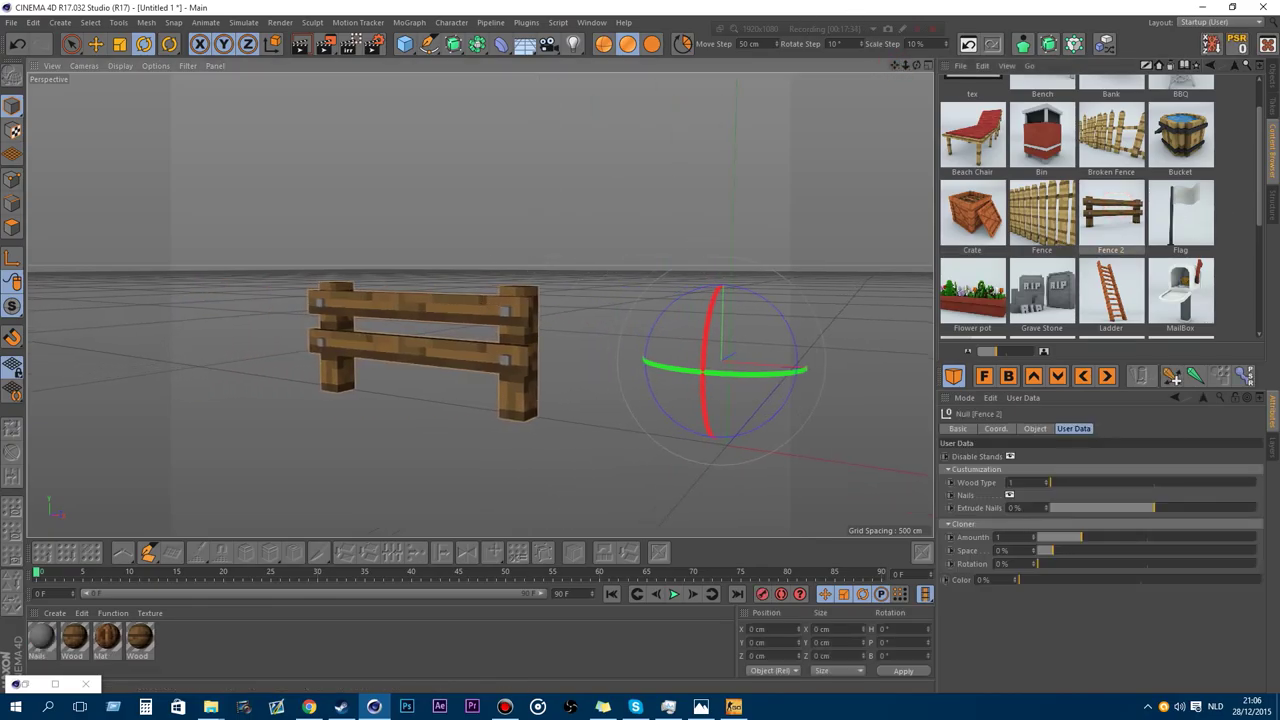
right_click_drag(480, 305, 435, 340, "alt")
middle_click_drag(435, 352, 459, 342, "alt")
right_click_drag(459, 342, 505, 335, "alt")
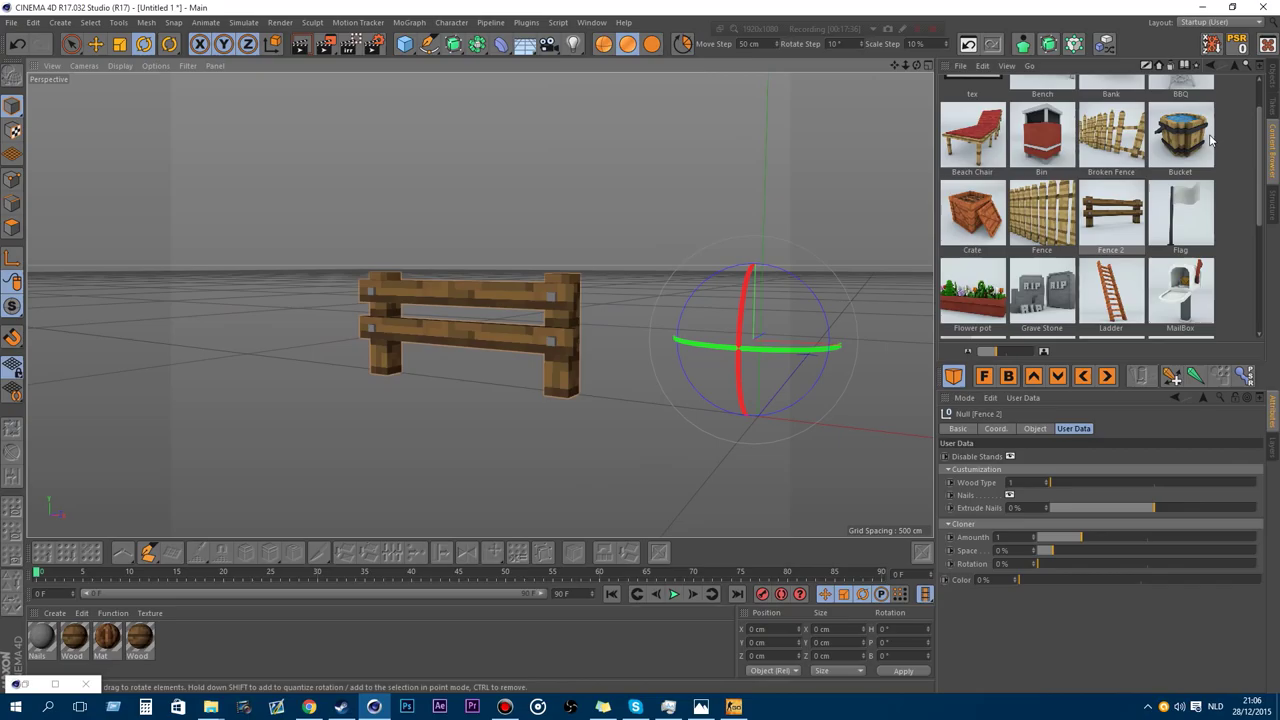
left_click(1270, 89)
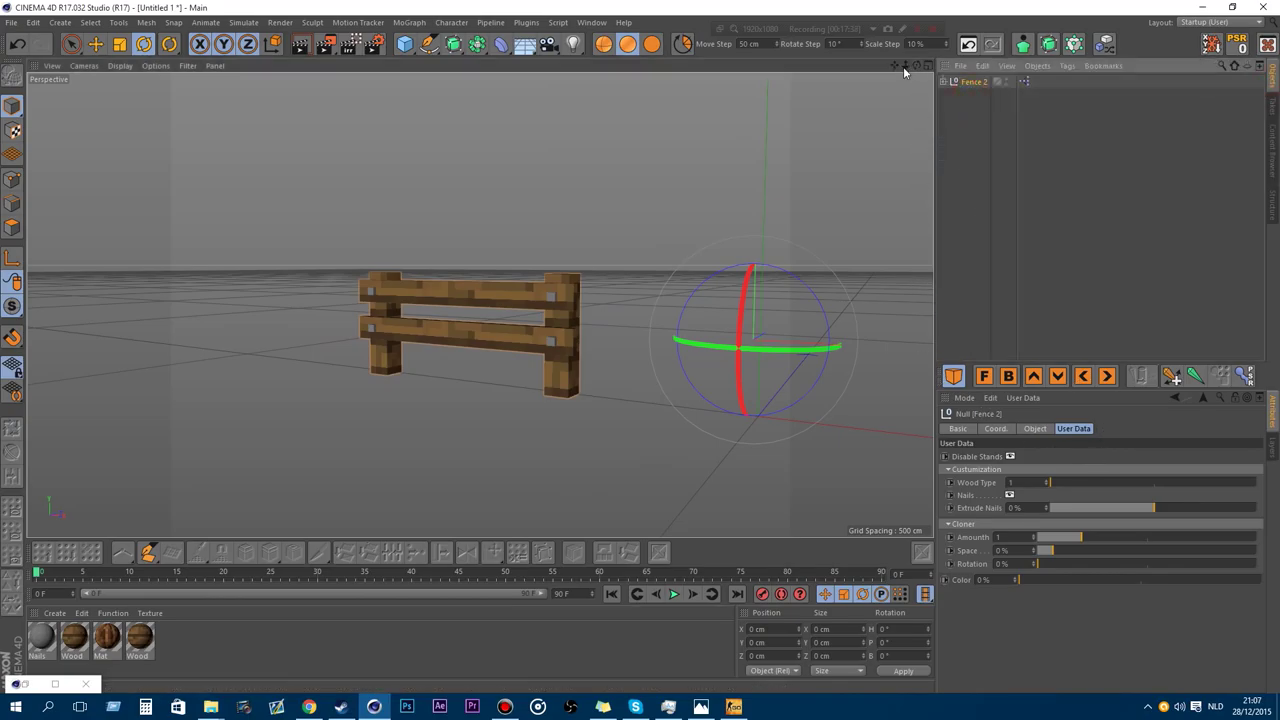
left_click_drag(903, 66, 648, 326)
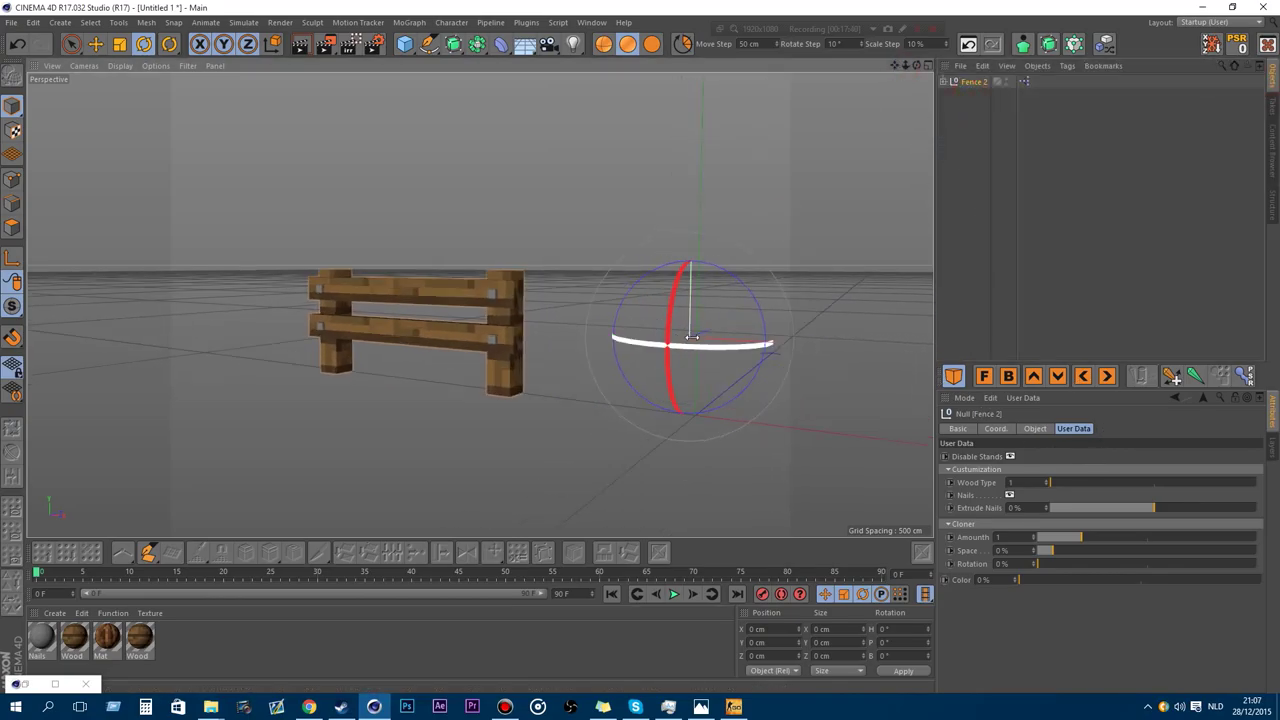
scroll(688, 337, "up", 1)
left_click(1012, 456)
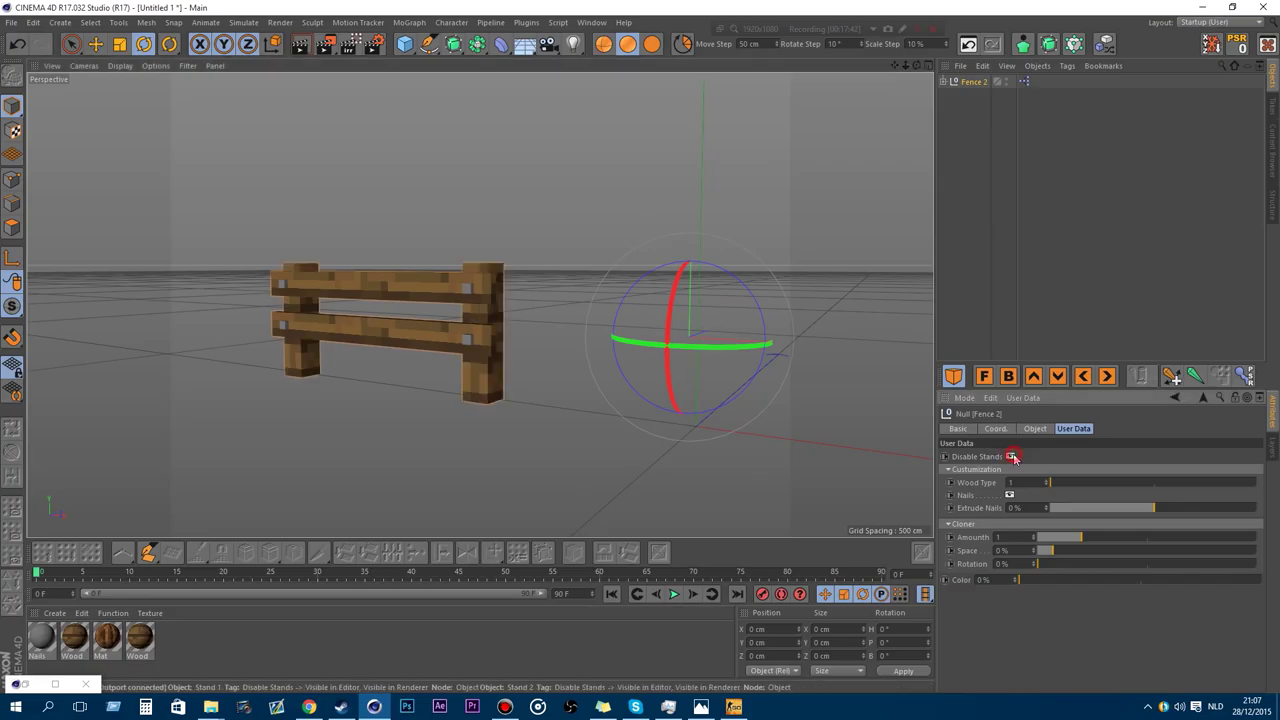
left_click(1011, 456)
left_click(1011, 456)
left_click_drag(1065, 483, 1038, 488)
Switch Fence 2's Nails off and back on, and vary Extrude Nails from its maximum and 37 % to -67 %.
left_click(1012, 496)
scroll(171, 283, "up", 5)
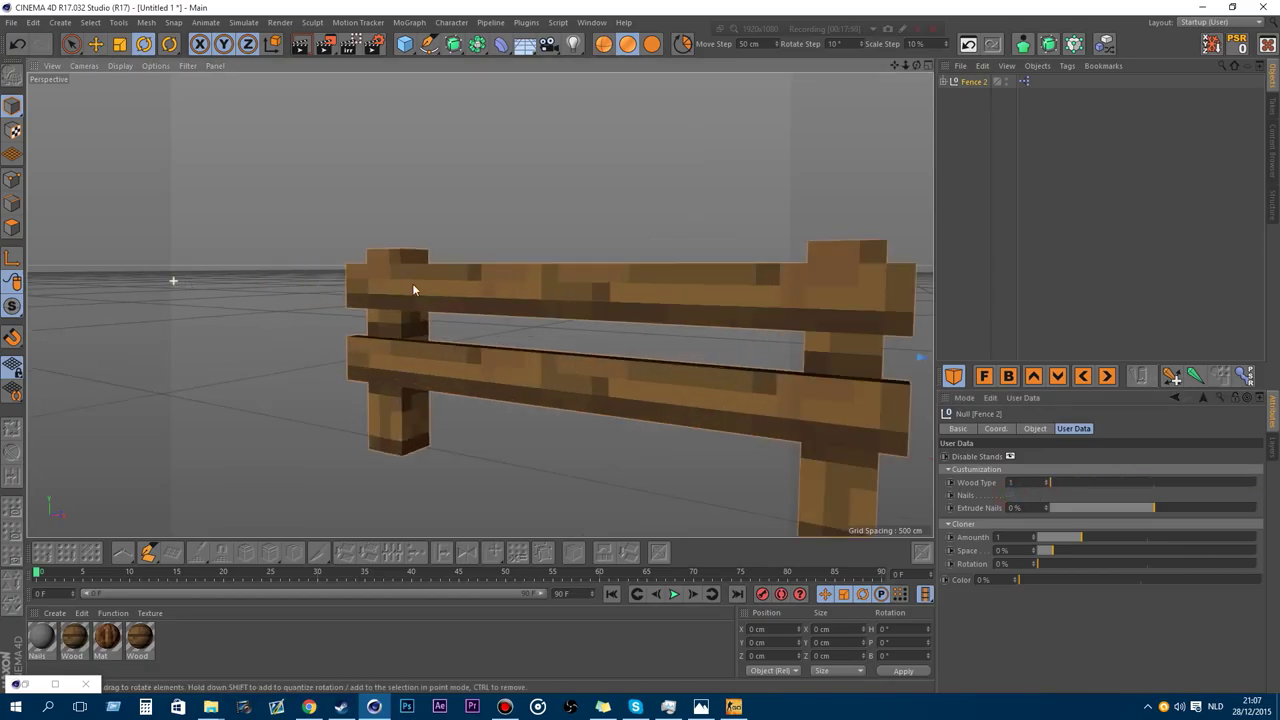
left_click_drag(905, 66, 892, 68)
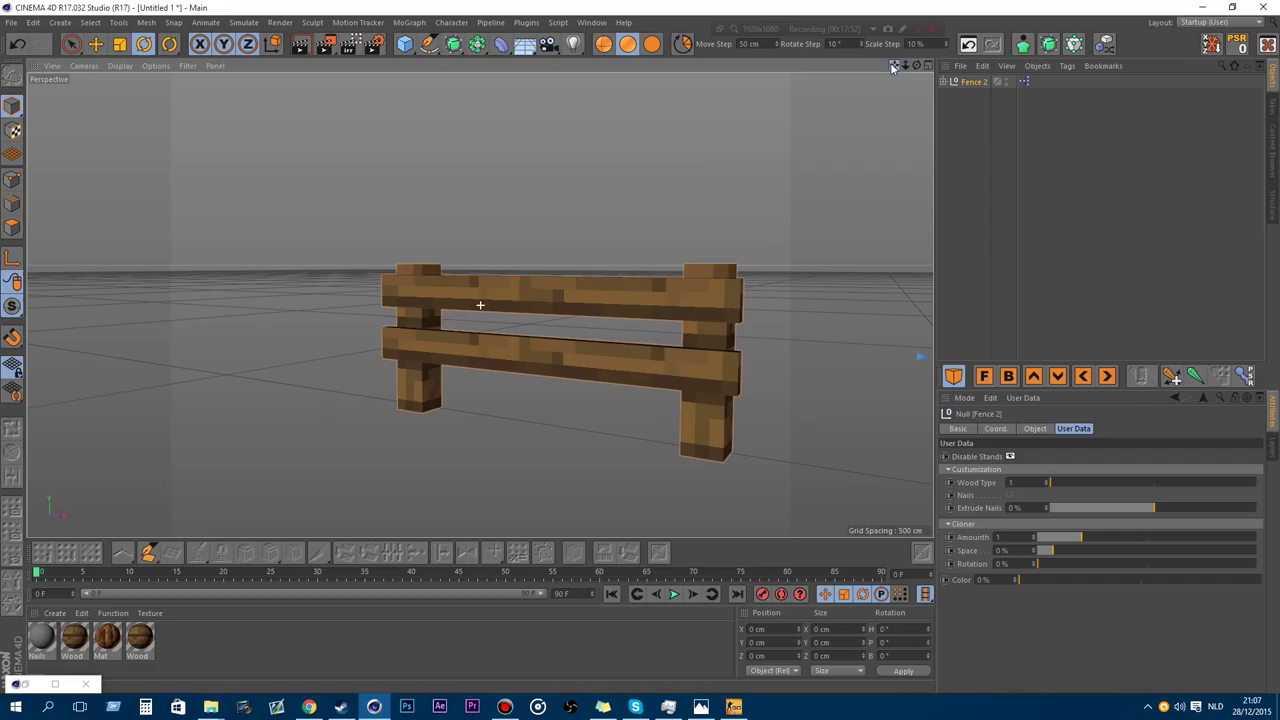
left_click(1010, 495)
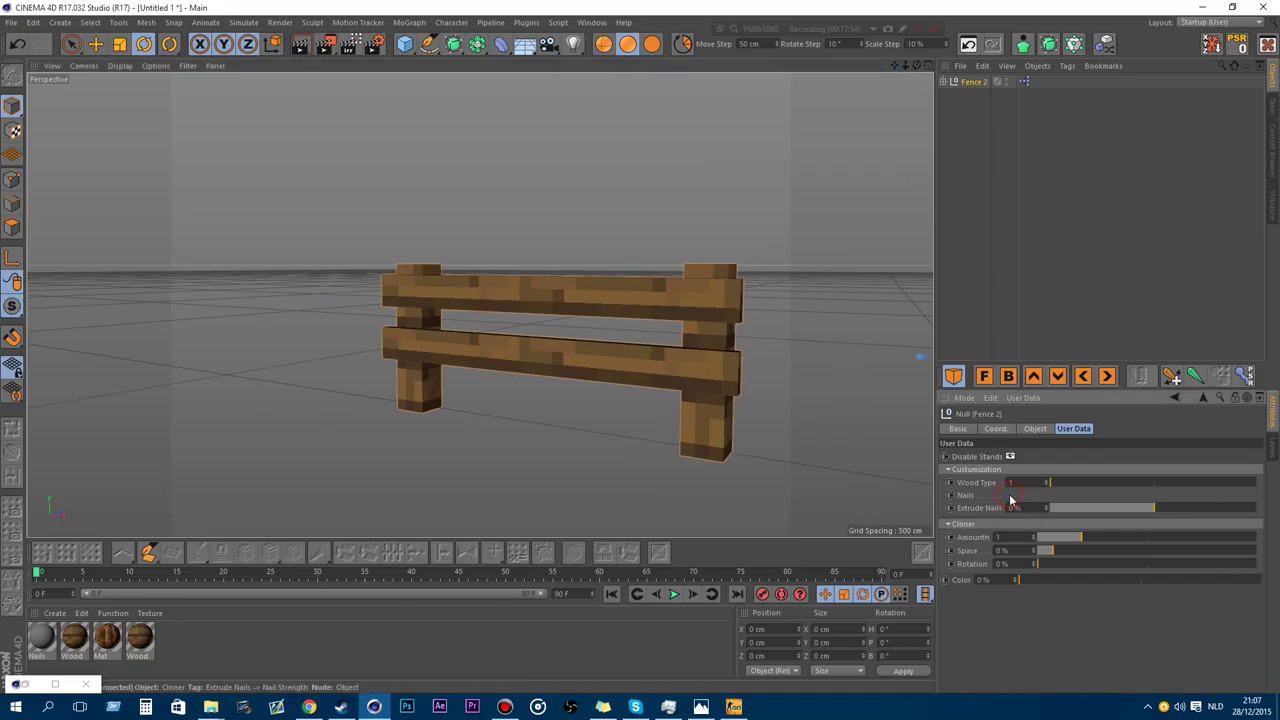
left_click_drag(1123, 508, 1247, 512)
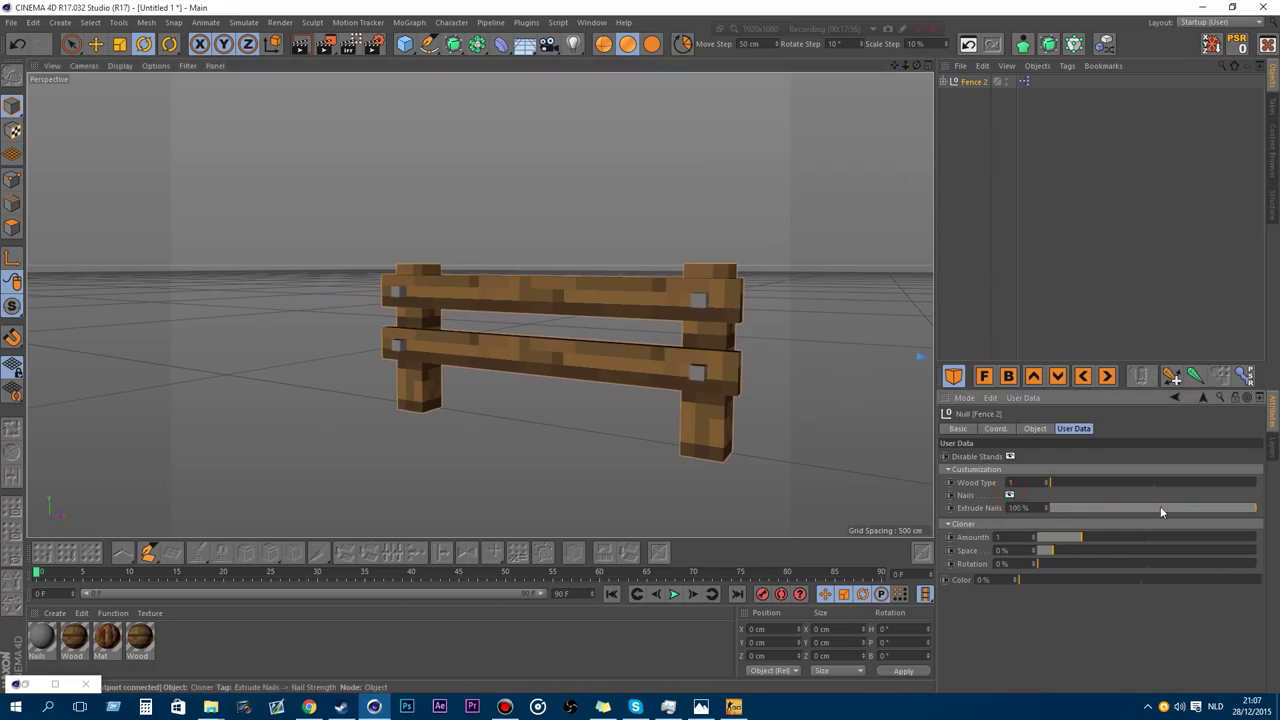
left_click_drag(1160, 511, 1192, 508)
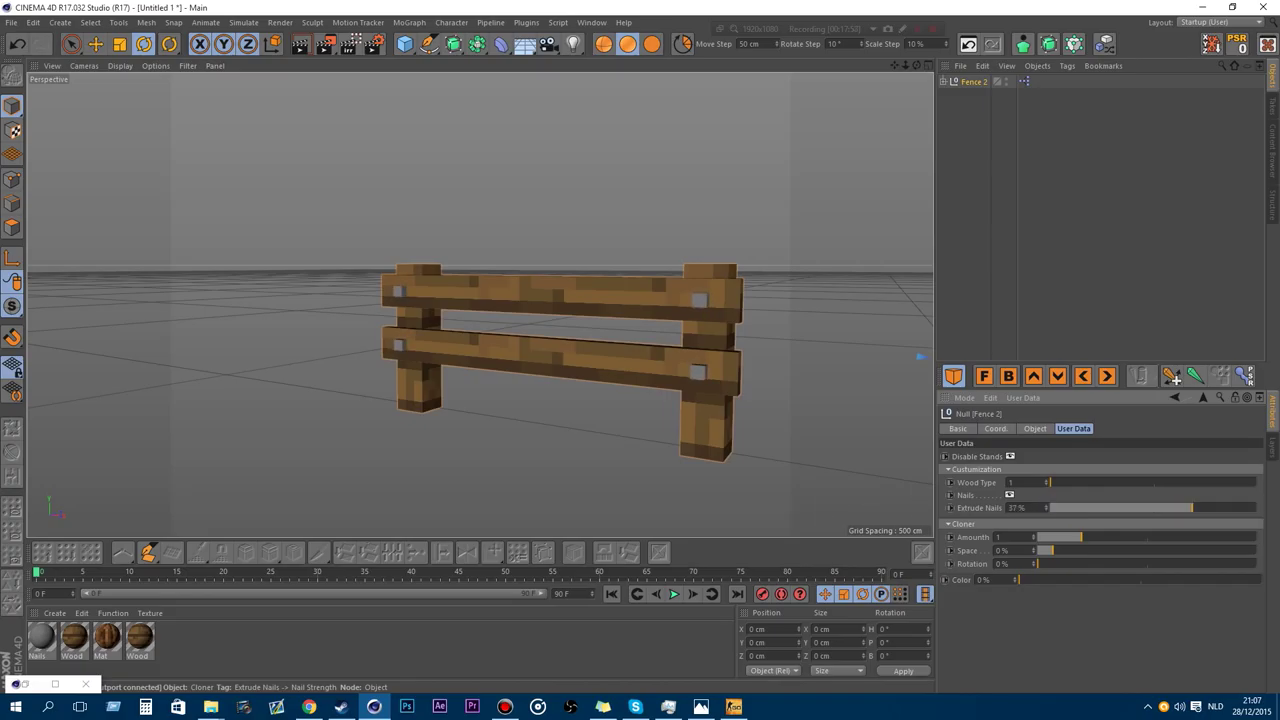
left_click(1009, 497)
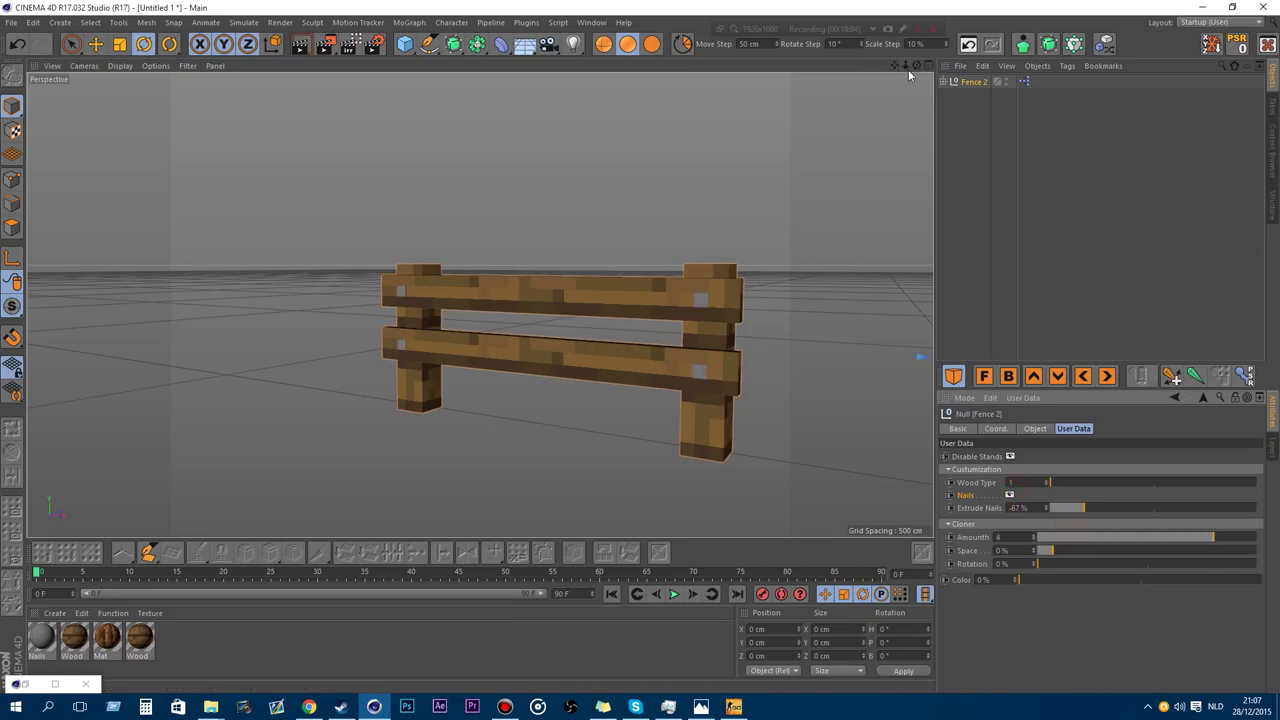
Set Fence 2's clone amount to 0, enable its Cloner object, and set the amount to 1.
left_click_drag(906, 67, 980, 67)
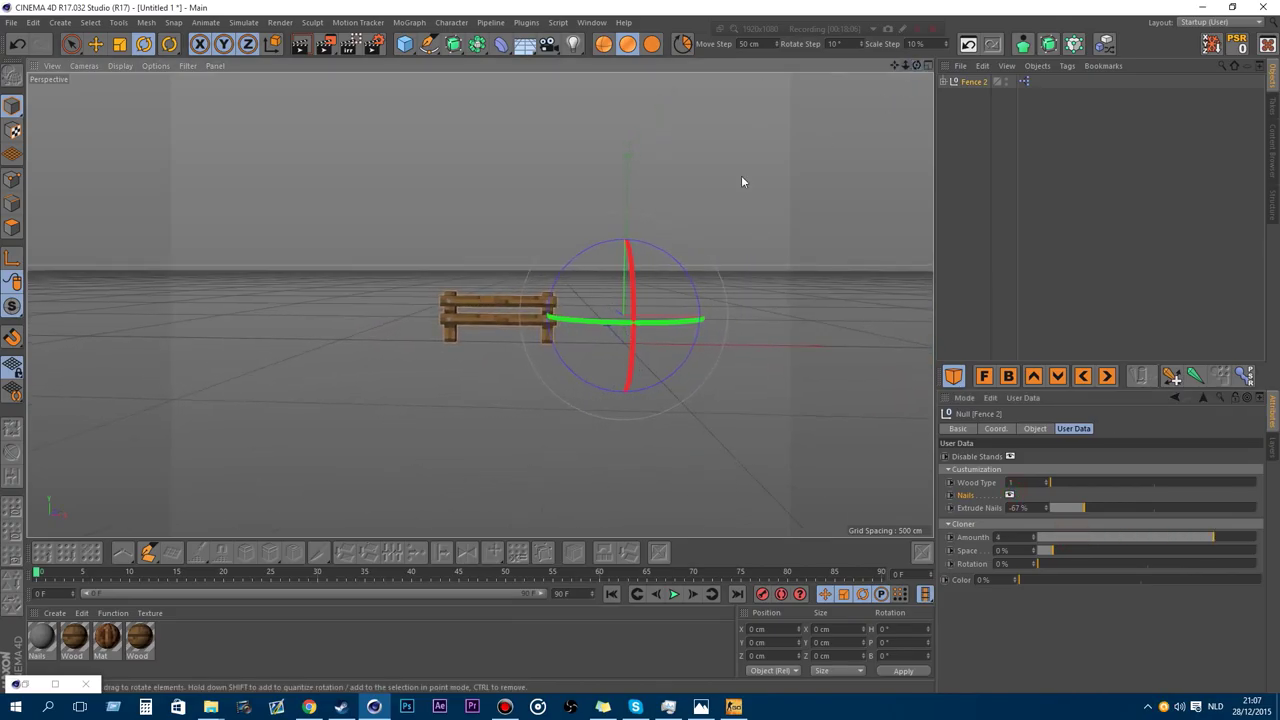
left_click_drag(741, 182, 657, 271)
left_click_drag(1081, 540, 1052, 537)
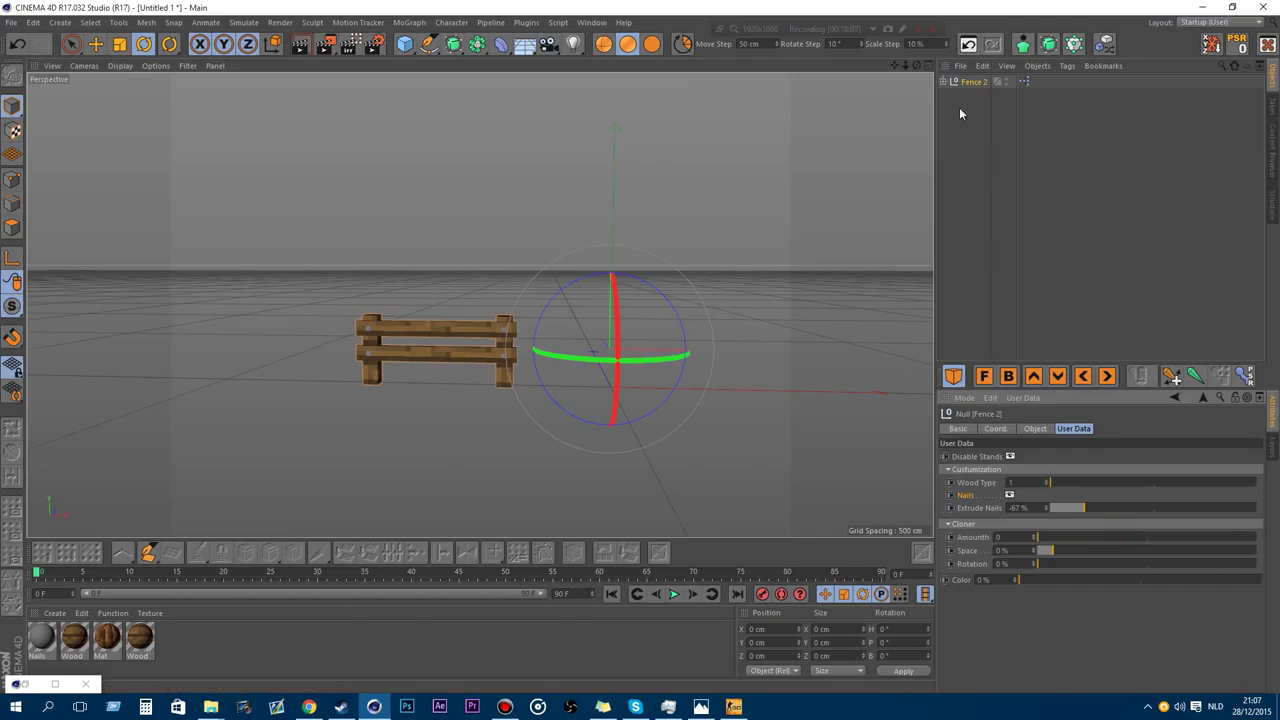
left_click(945, 81)
left_click(1022, 95)
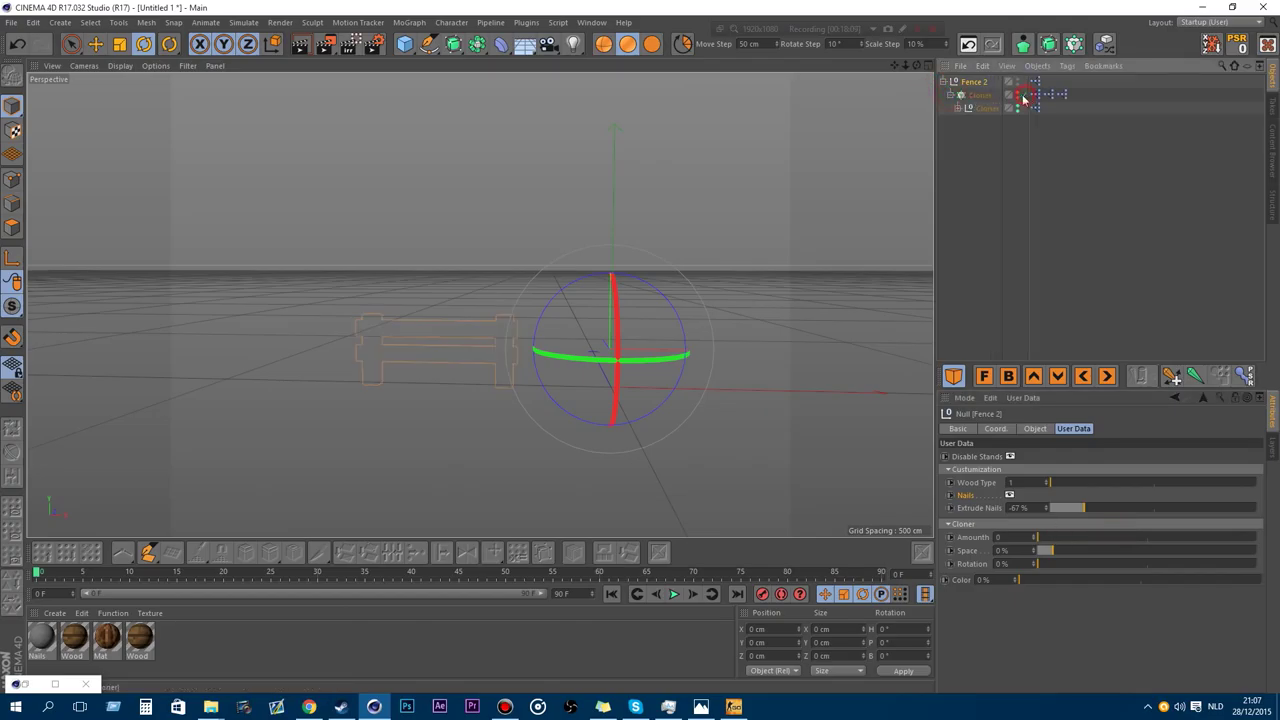
left_click(945, 82)
left_click_drag(1049, 540, 1078, 537)
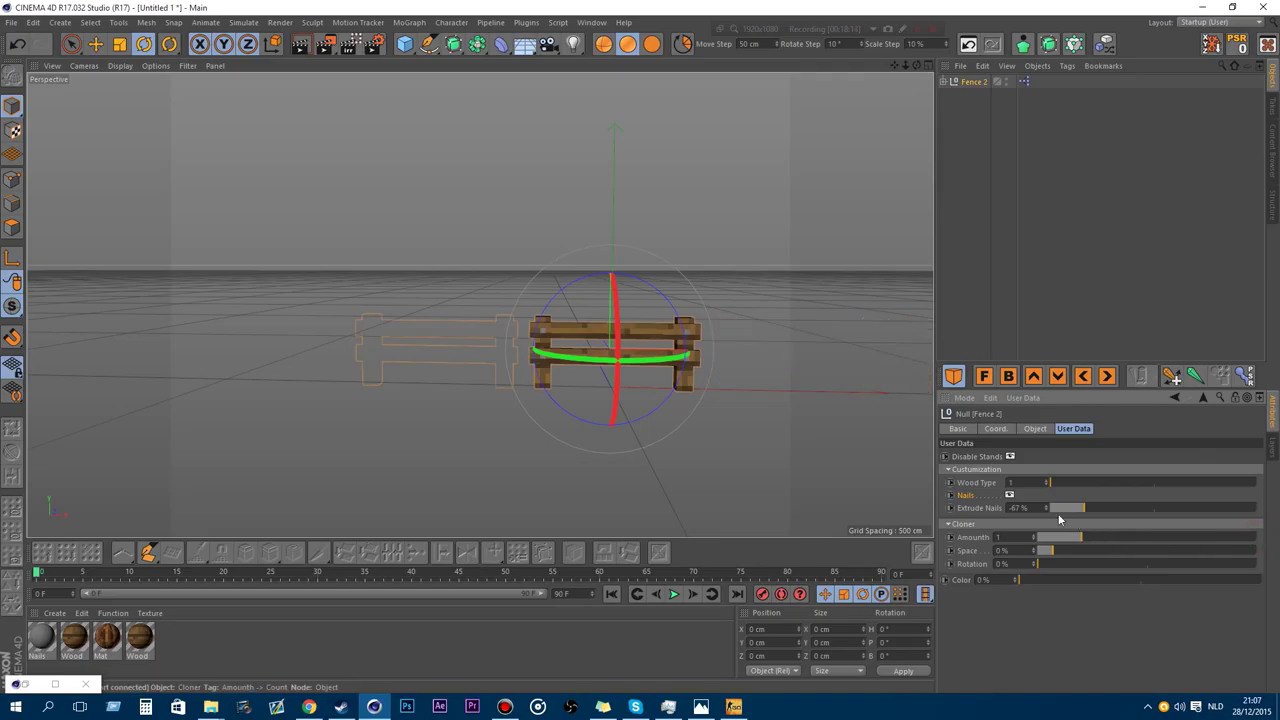
Raise Fence 2's clone amount to its maximum and vary the Space between the clones.
scroll(738, 300, "up", 4)
left_click_drag(914, 66, 1107, 509)
left_click_drag(1052, 540, 1259, 540)
left_click_drag(916, 78, 1097, 532)
mouse_move(1257, 541)
left_mouse_down()
mouse_move(1023, 537)
mouse_move(1244, 540)
left_mouse_up()
left_click_drag(1062, 552, 1005, 577)
Replace Fence 2 with the Flower pot from the Outdoor library and inspect it close up from the front.
left_click_drag(937, 191, 978, 190)
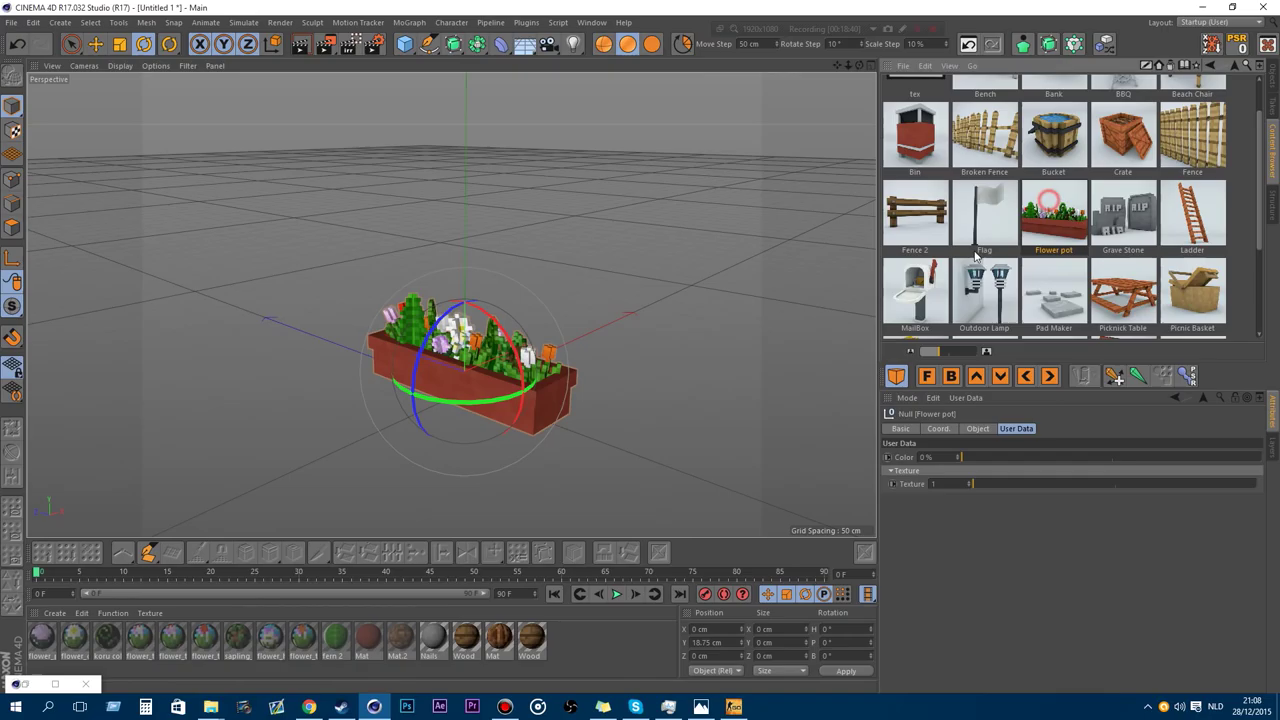
scroll(530, 350, "up", 3)
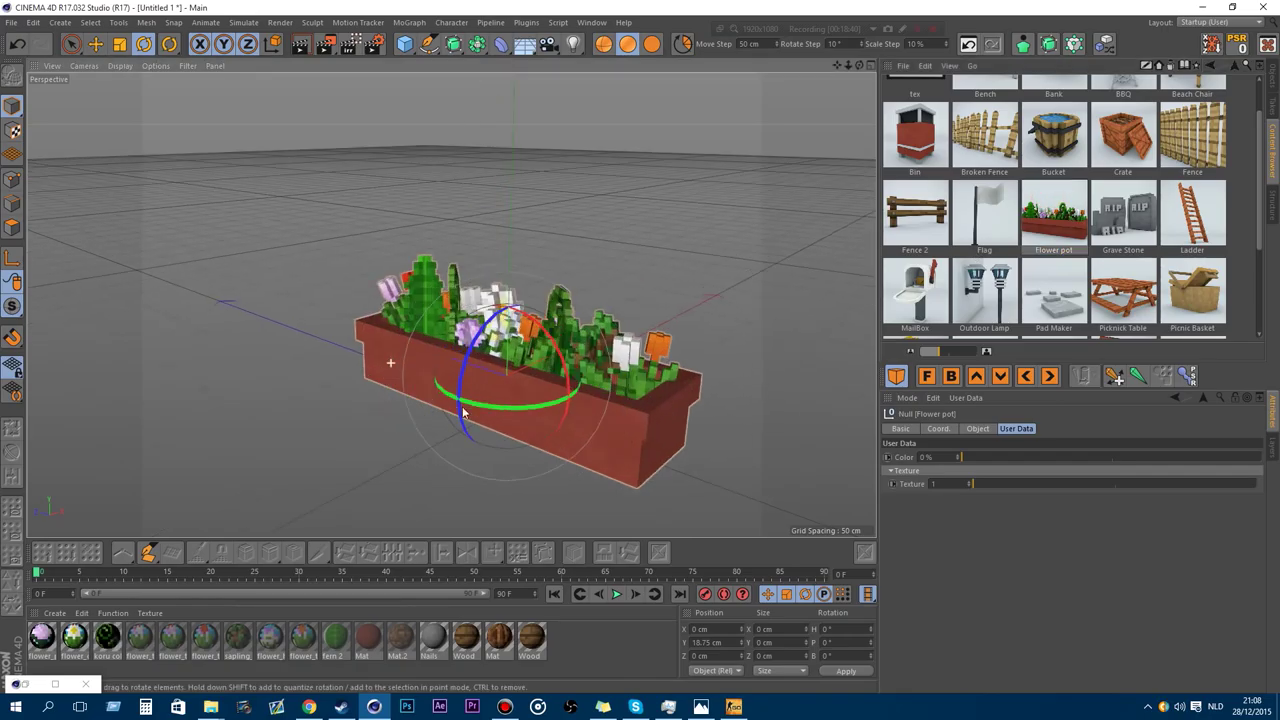
left_click_drag(861, 65, 662, 44)
left_click_drag(839, 66, 937, 66)
scroll(626, 366, "up", 2)
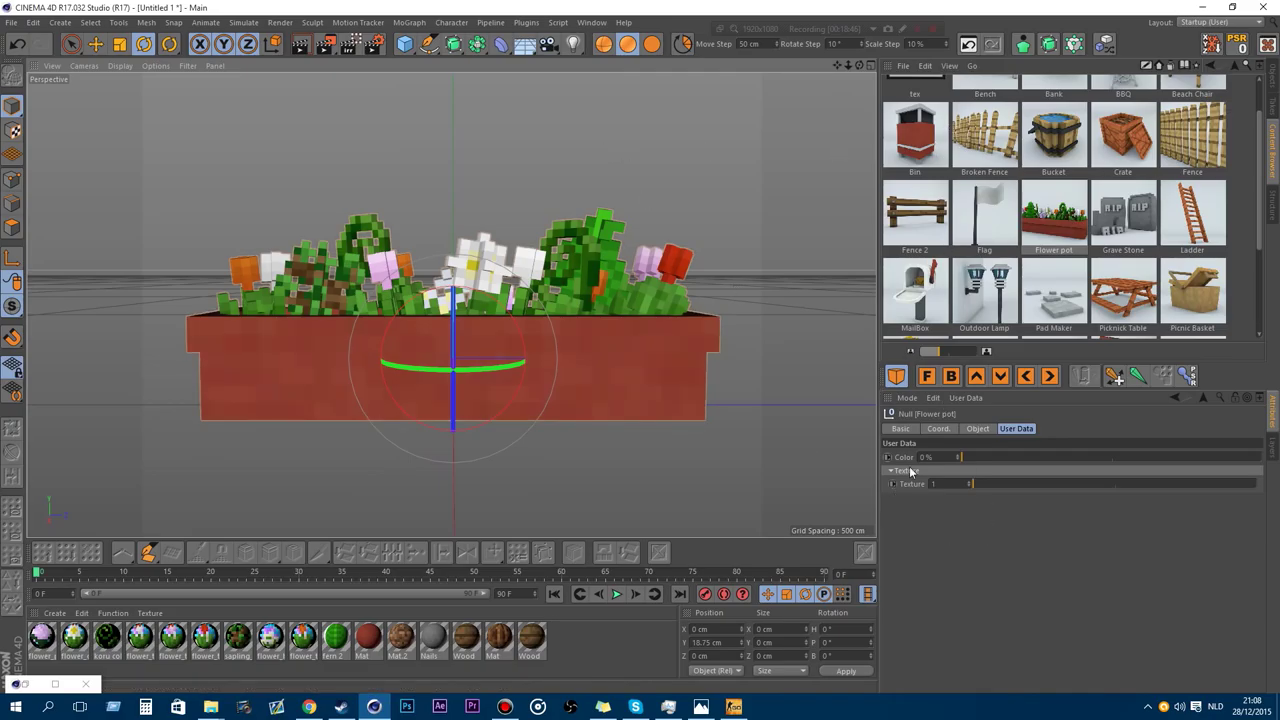
Try the Flower pot's Color and Texture settings, return them to 0 % and 1, and show the object list.
left_click_drag(976, 461, 861, 458)
left_click_drag(984, 482, 906, 480)
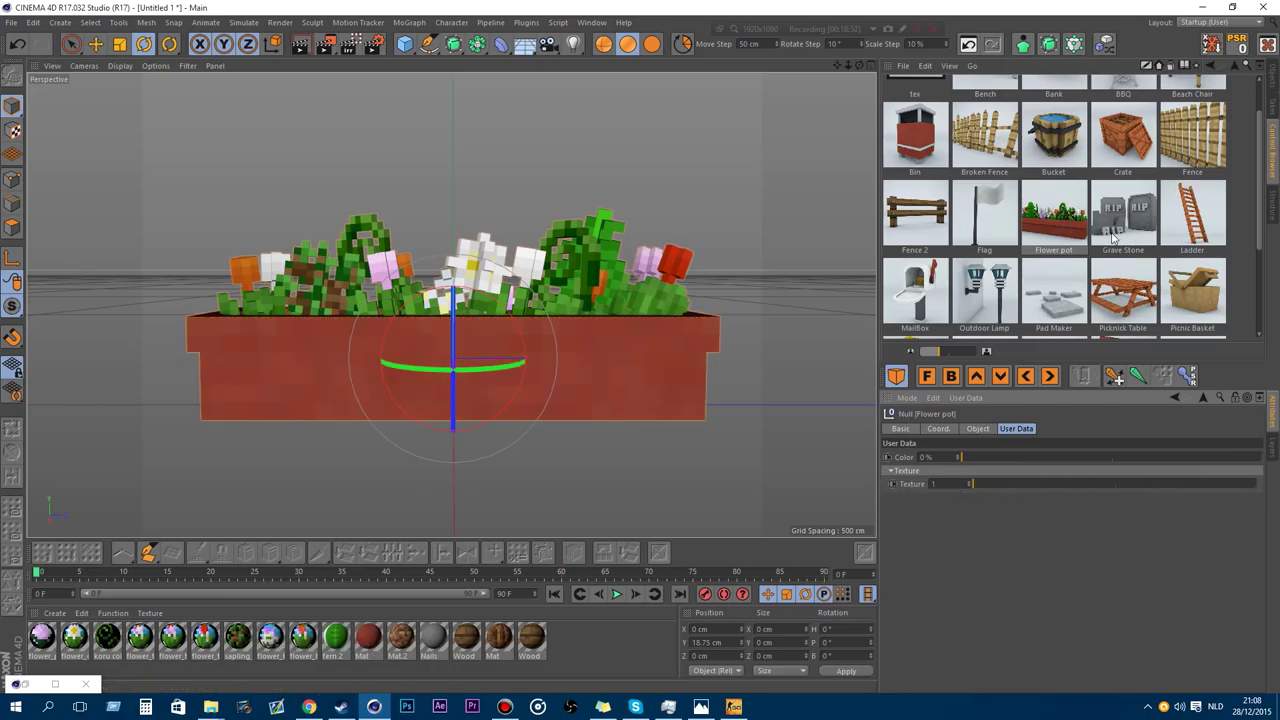
left_click(1272, 80)
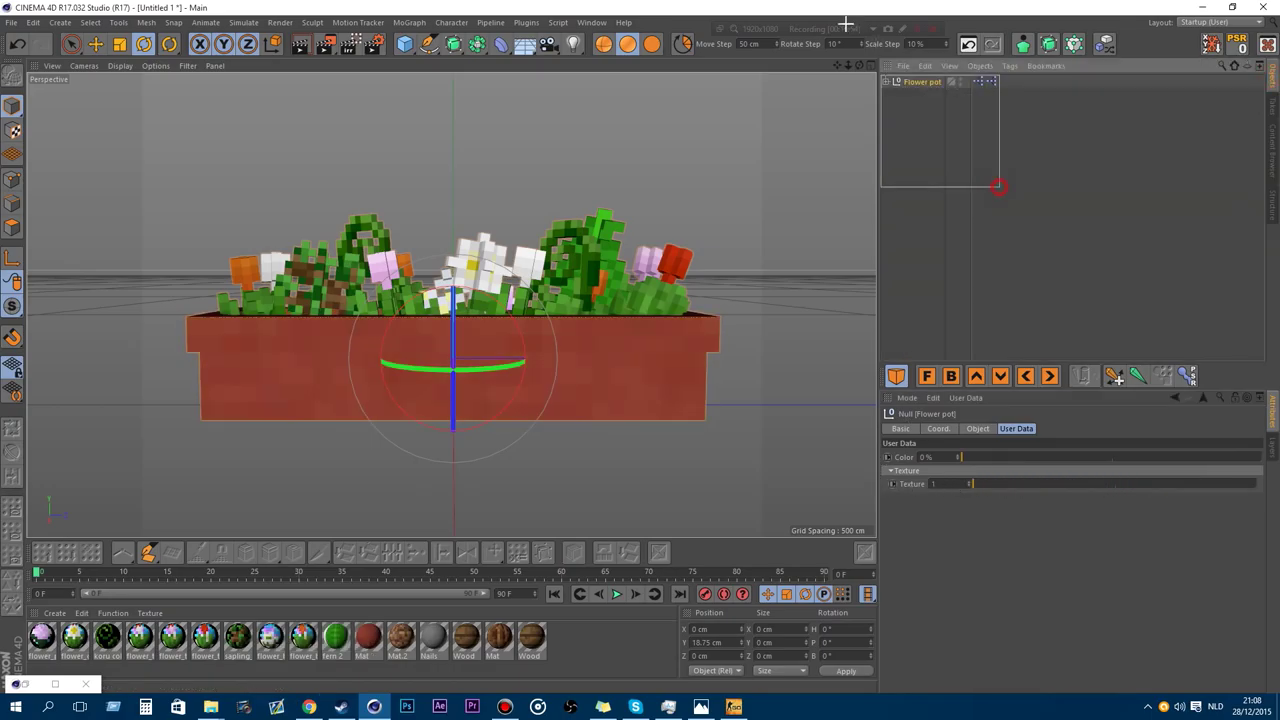
Replace the Flower pot with the Grave Stone from the Outdoor library and inspect its lettered front close up.
key("Delete")
left_click(1270, 135)
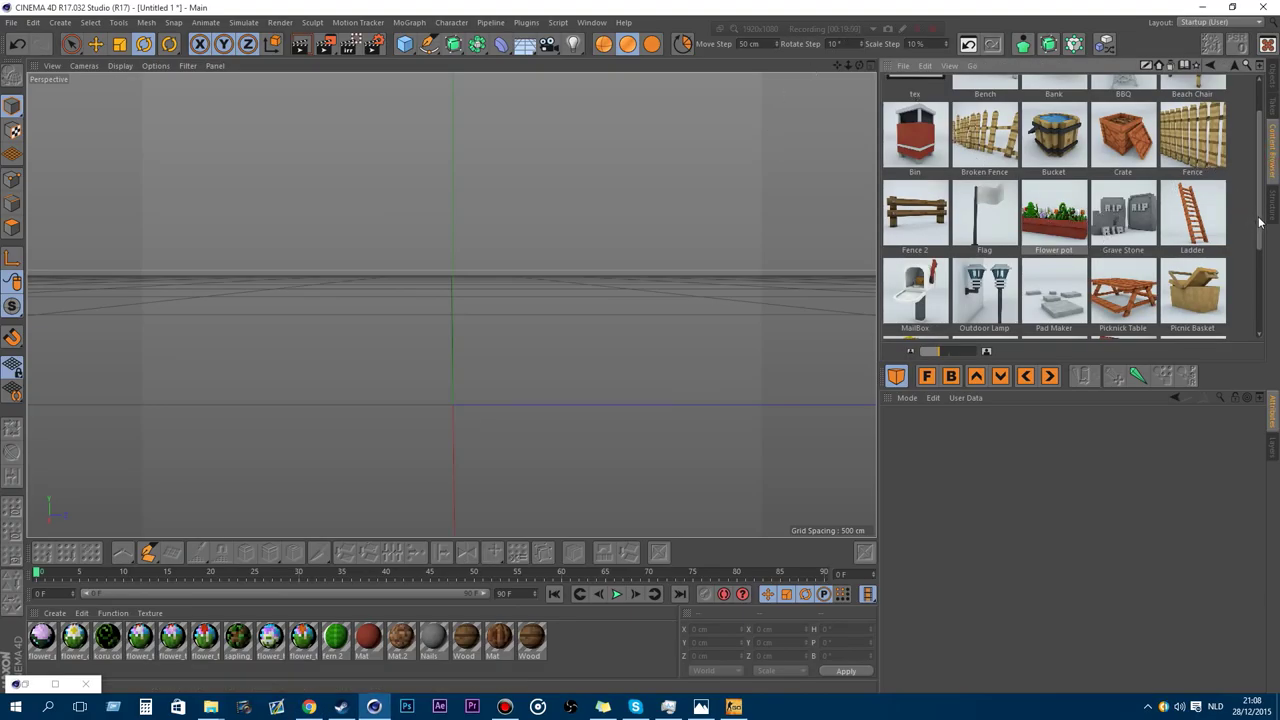
left_click_drag(1259, 222, 1259, 233)
double_click(1148, 202)
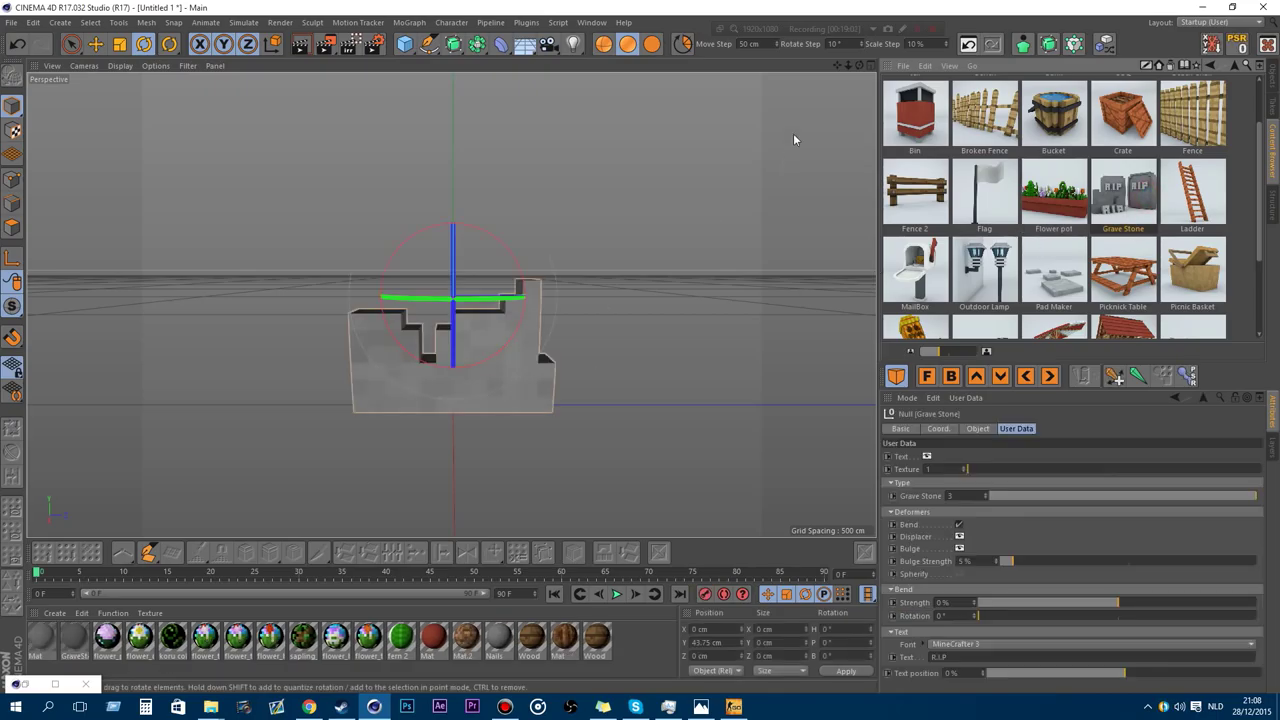
mouse_move(859, 66)
left_mouse_down()
mouse_move(846, 80)
mouse_move(800, 70)
mouse_move(861, 66)
left_mouse_up()
left_click(1275, 70)
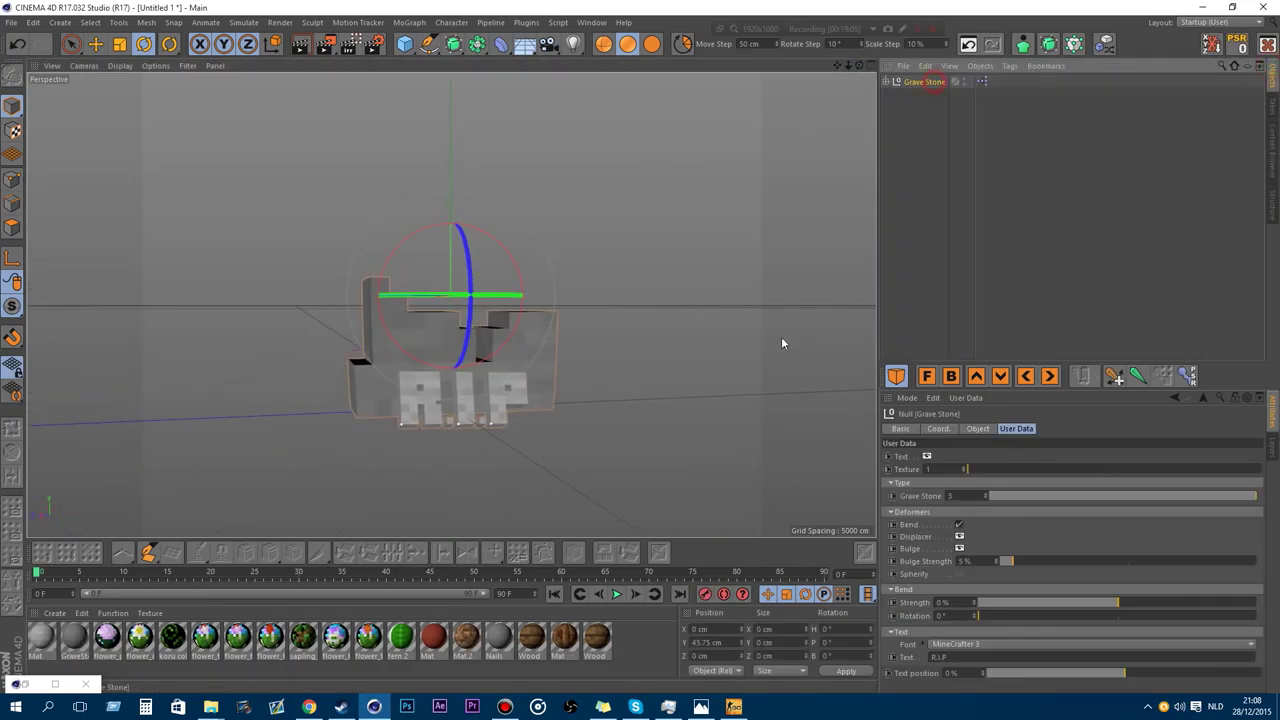
scroll(448, 363, "up", 6)
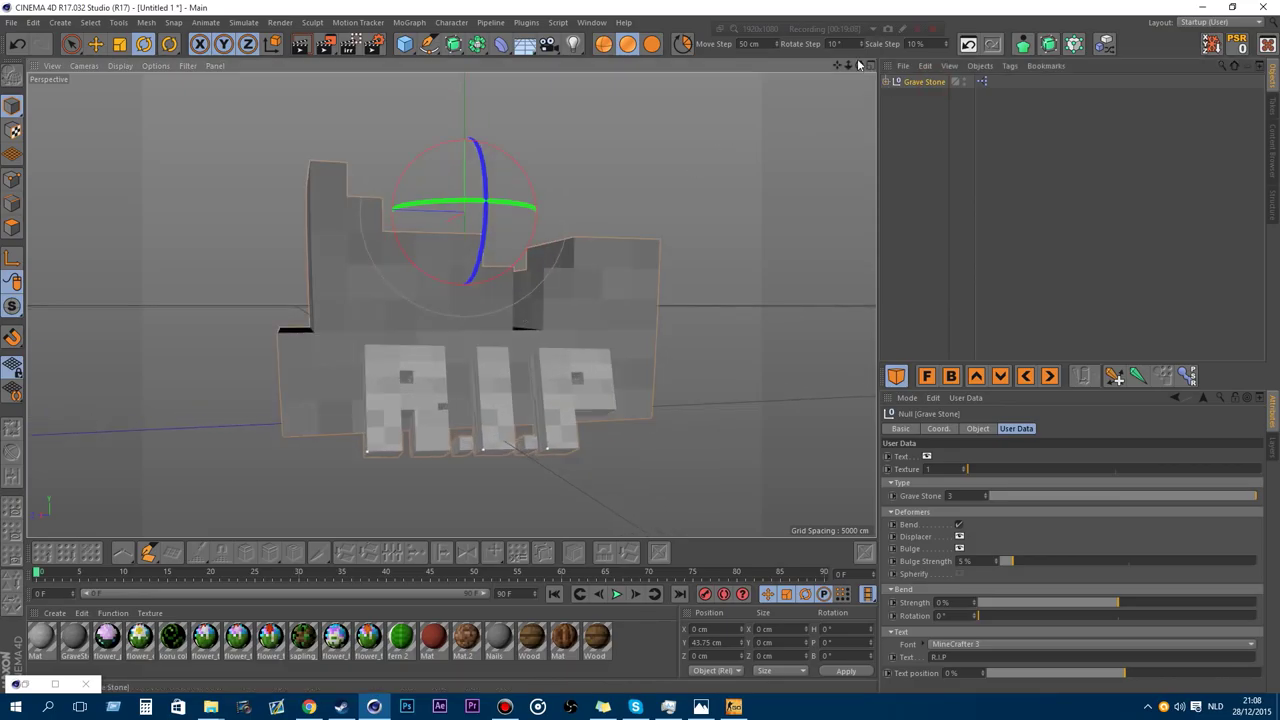
left_click_drag(848, 67, 848, 67)
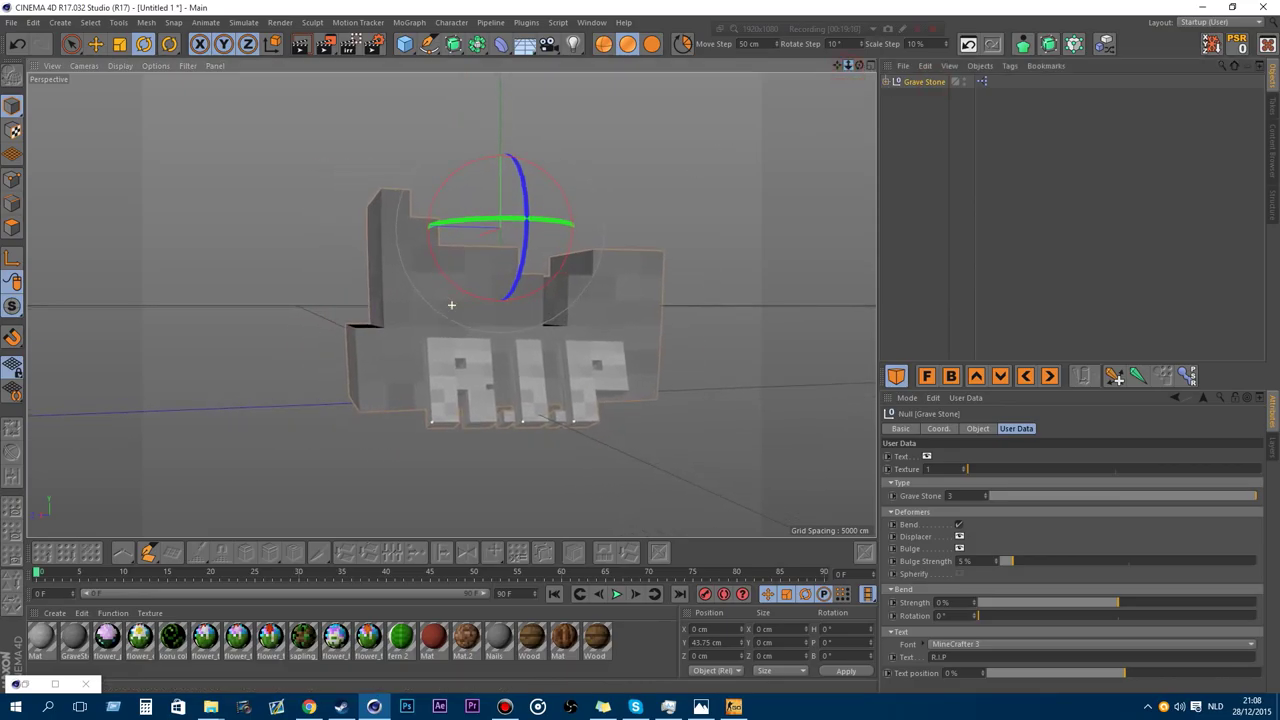
Switch the Grave Stone's Text option off and back on several times.
left_click(926, 456)
left_click(926, 456)
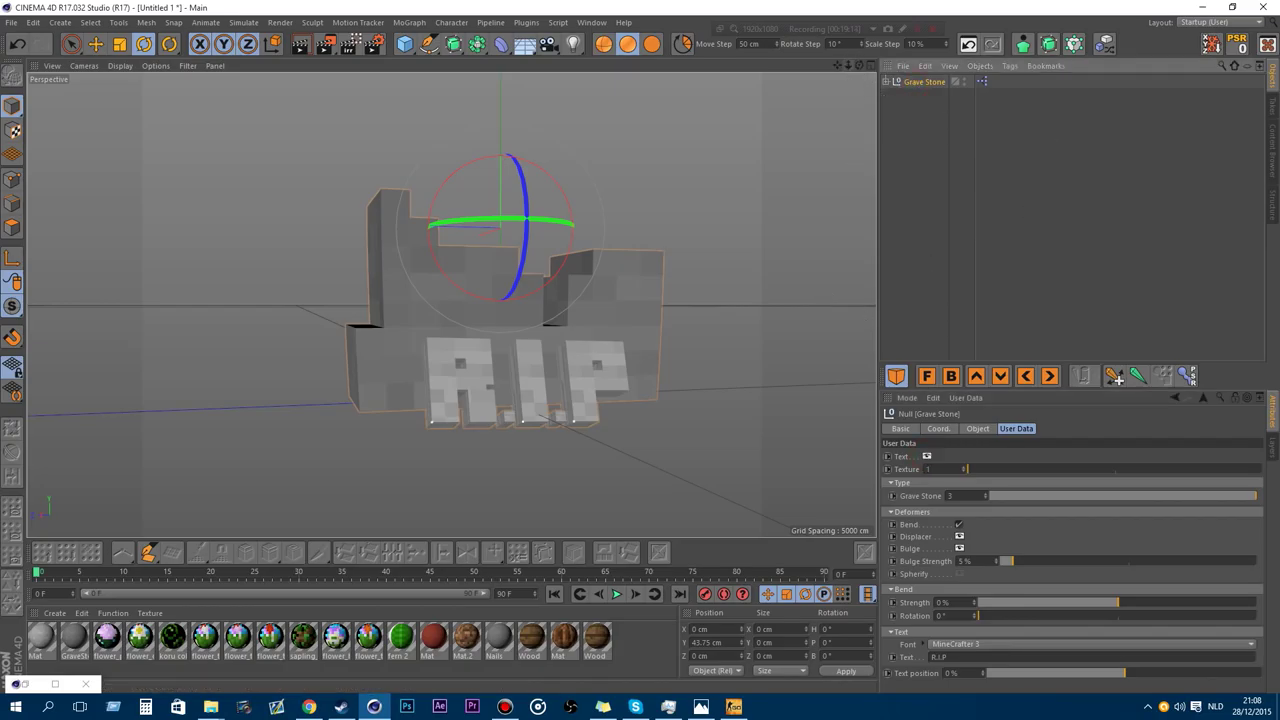
left_click_drag(850, 67, 850, 67)
left_click(927, 457)
left_click(927, 457)
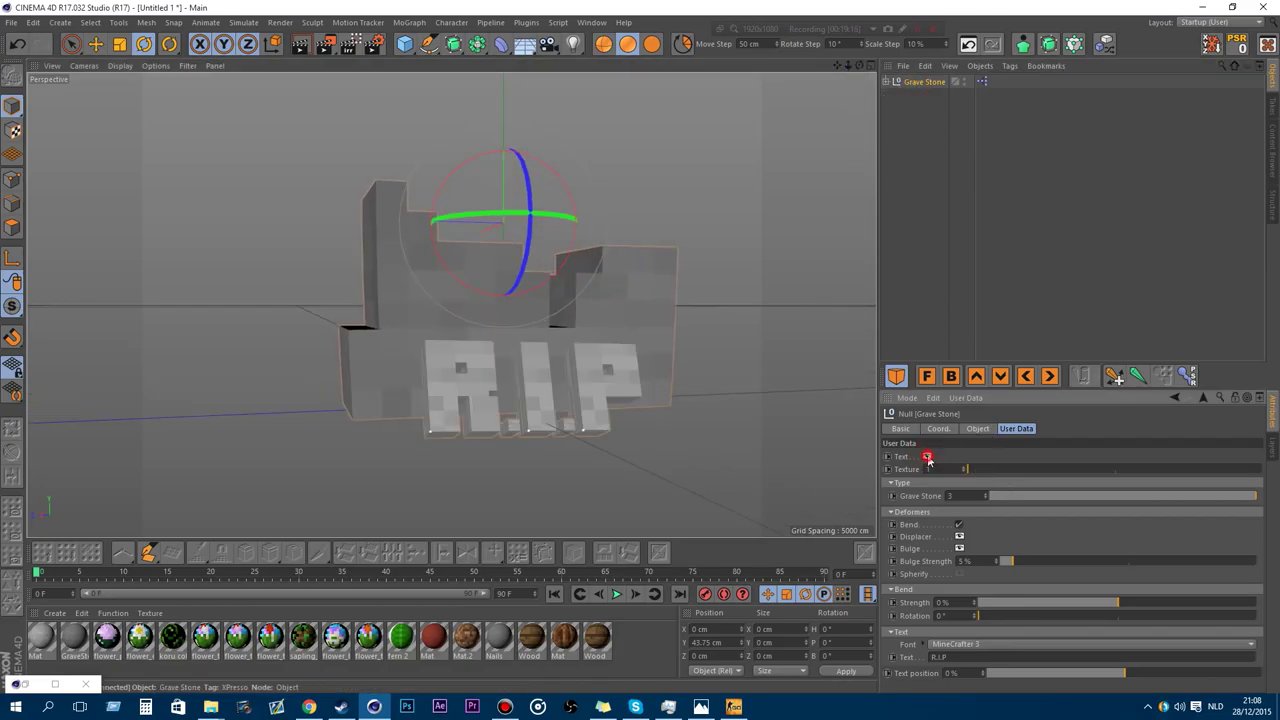
left_click(930, 455)
left_click(927, 456)
left_click(927, 456)
Try the Grave Stone's textures and types, leaving Texture at 1 and Grave Stone at 2.
left_click(993, 469)
left_click_drag(1123, 480, 1052, 474)
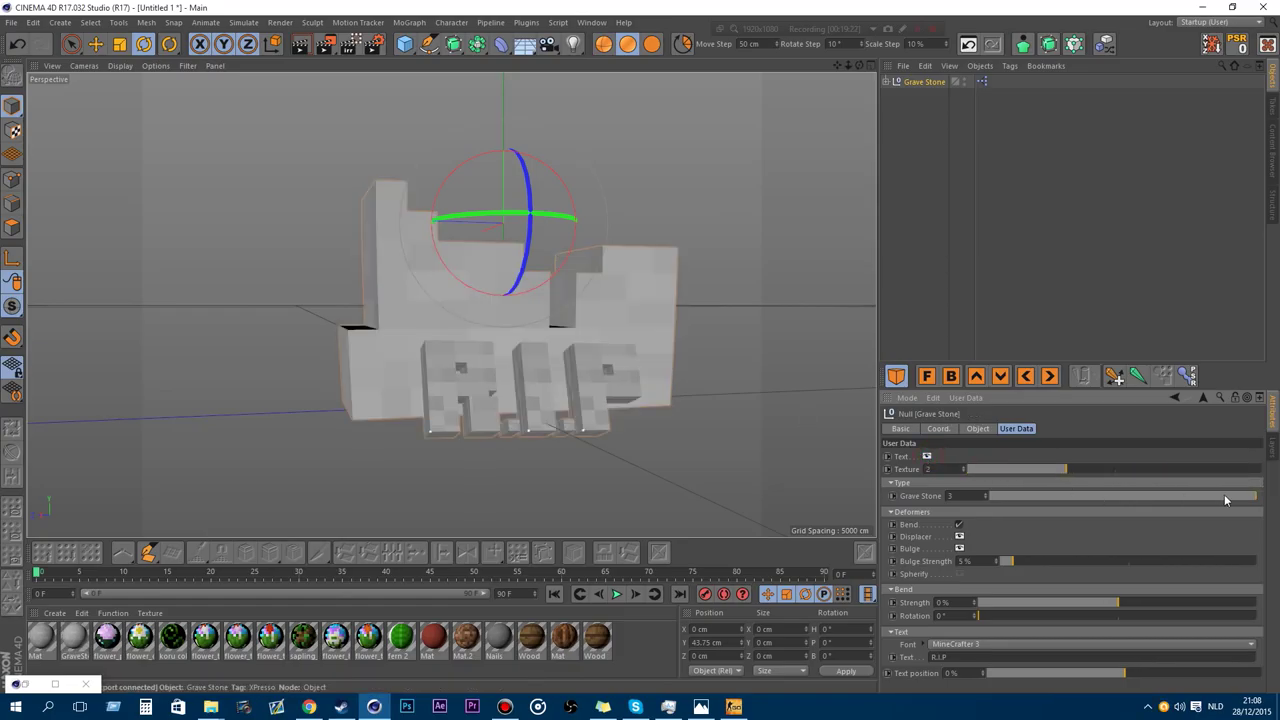
left_click_drag(1248, 497, 1008, 500)
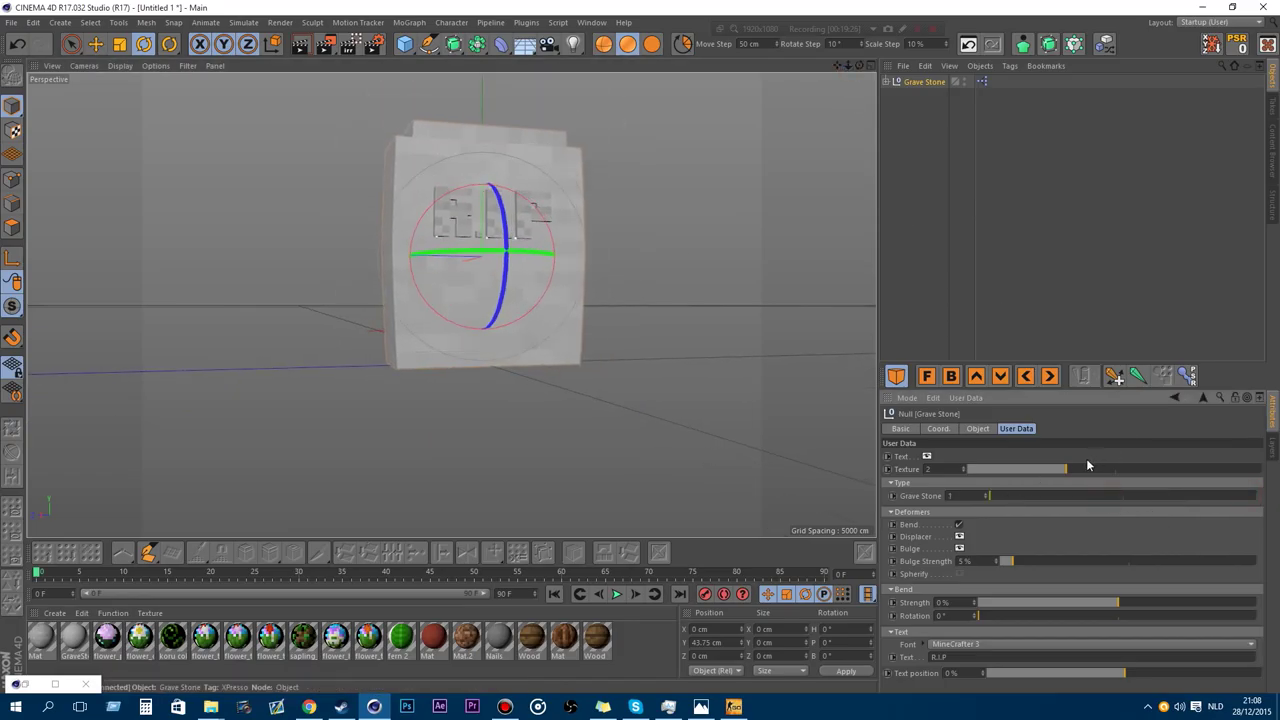
left_click_drag(1120, 470, 1092, 496)
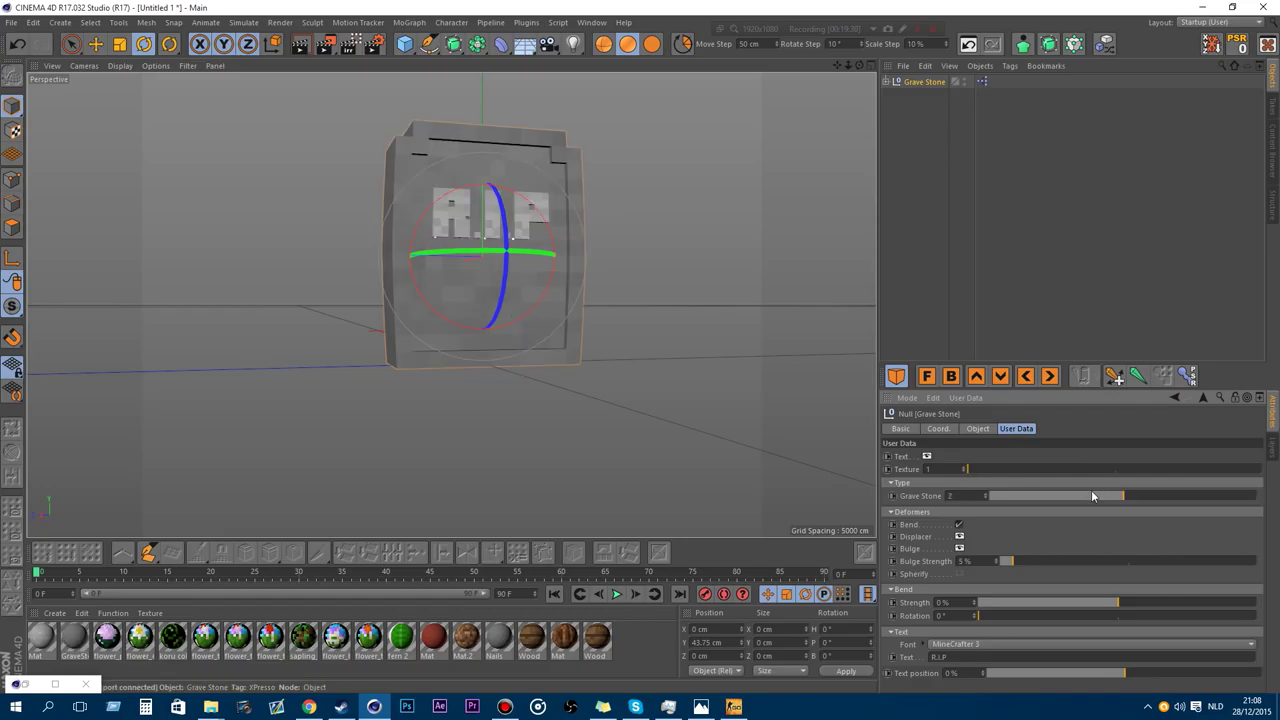
left_click_drag(860, 66, 745, 68)
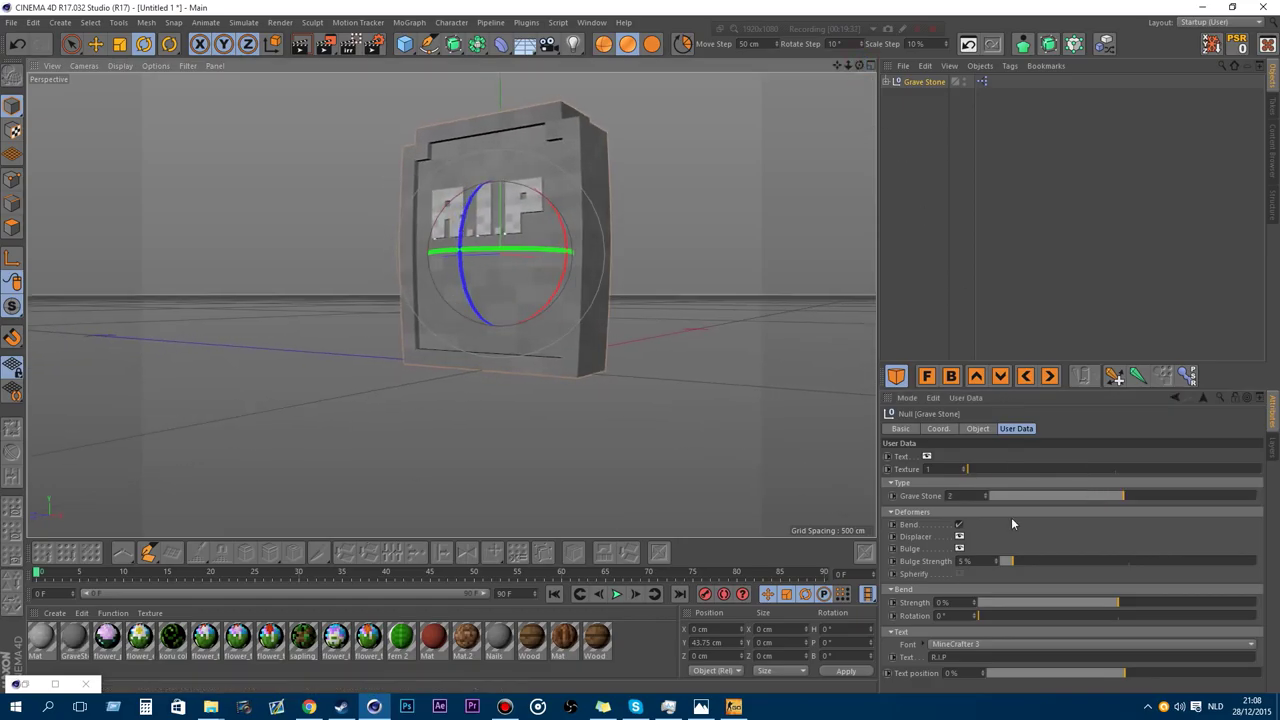
Toggle the Grave Stone's Bend, Bulge, Displacer and Spherify deformers and raise Bulge Strength to 23 %.
left_click(959, 524)
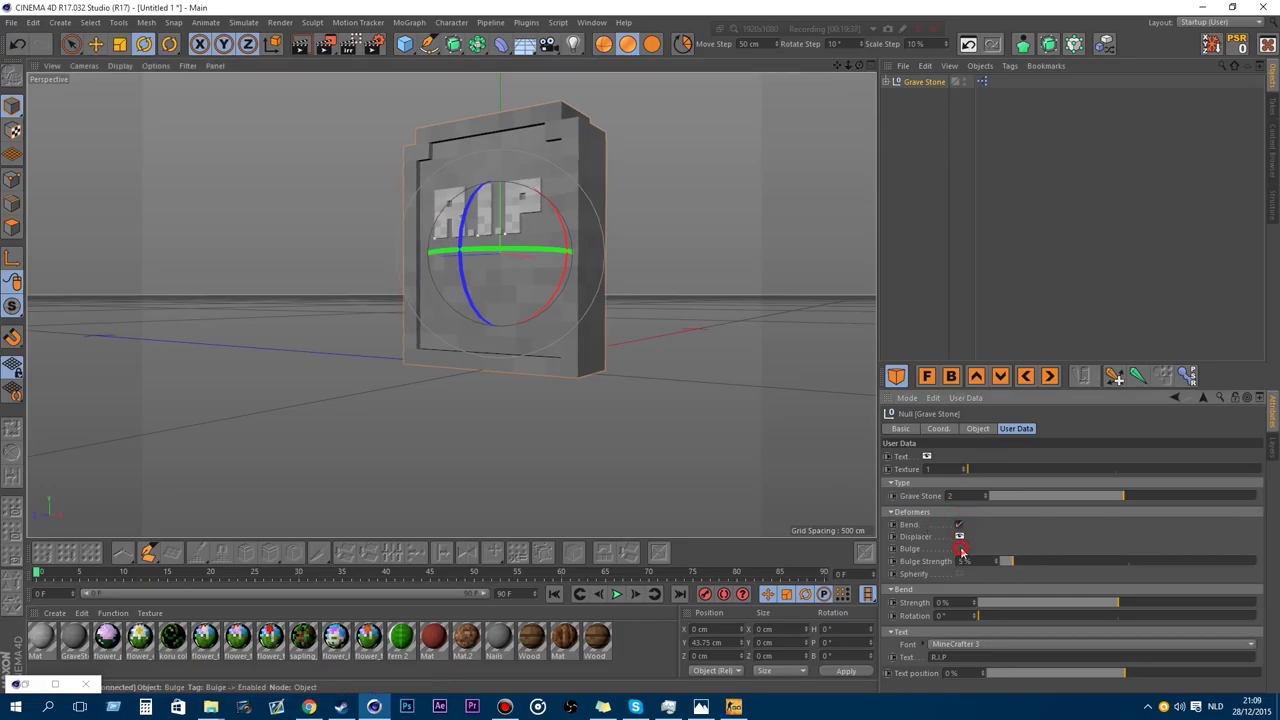
left_click(960, 549)
left_click(959, 537)
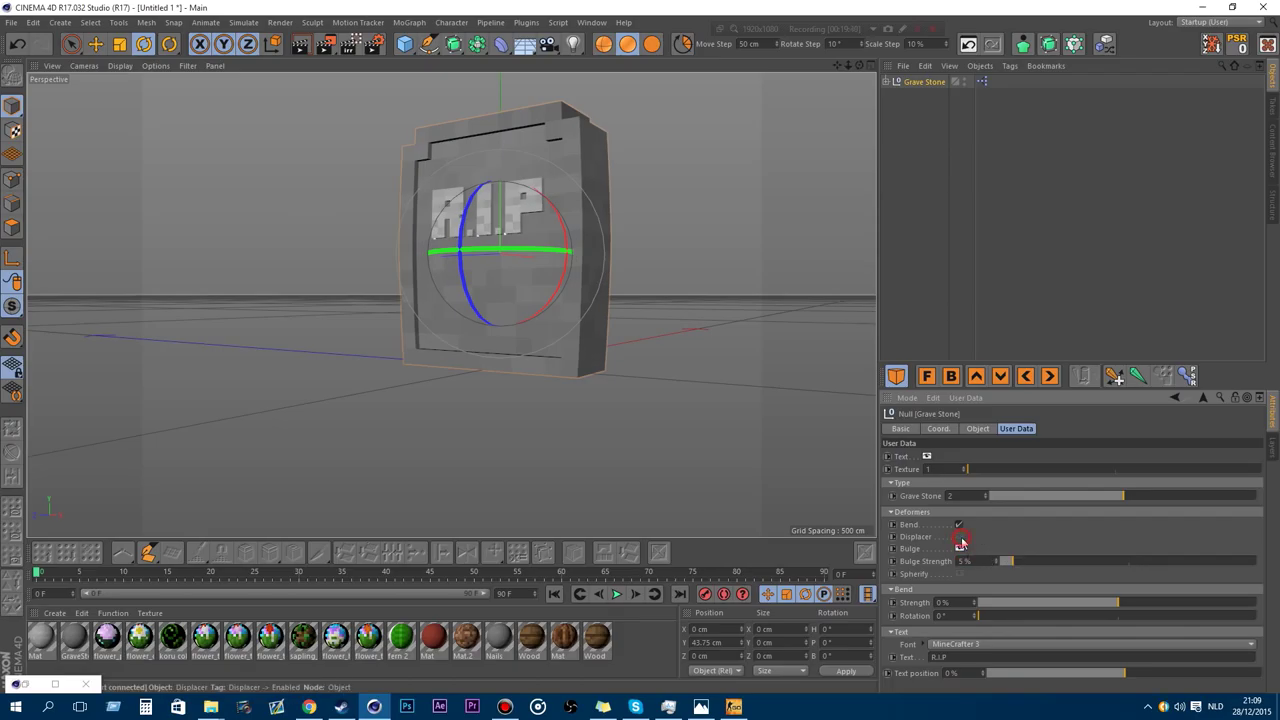
left_click_drag(1006, 561, 1060, 564)
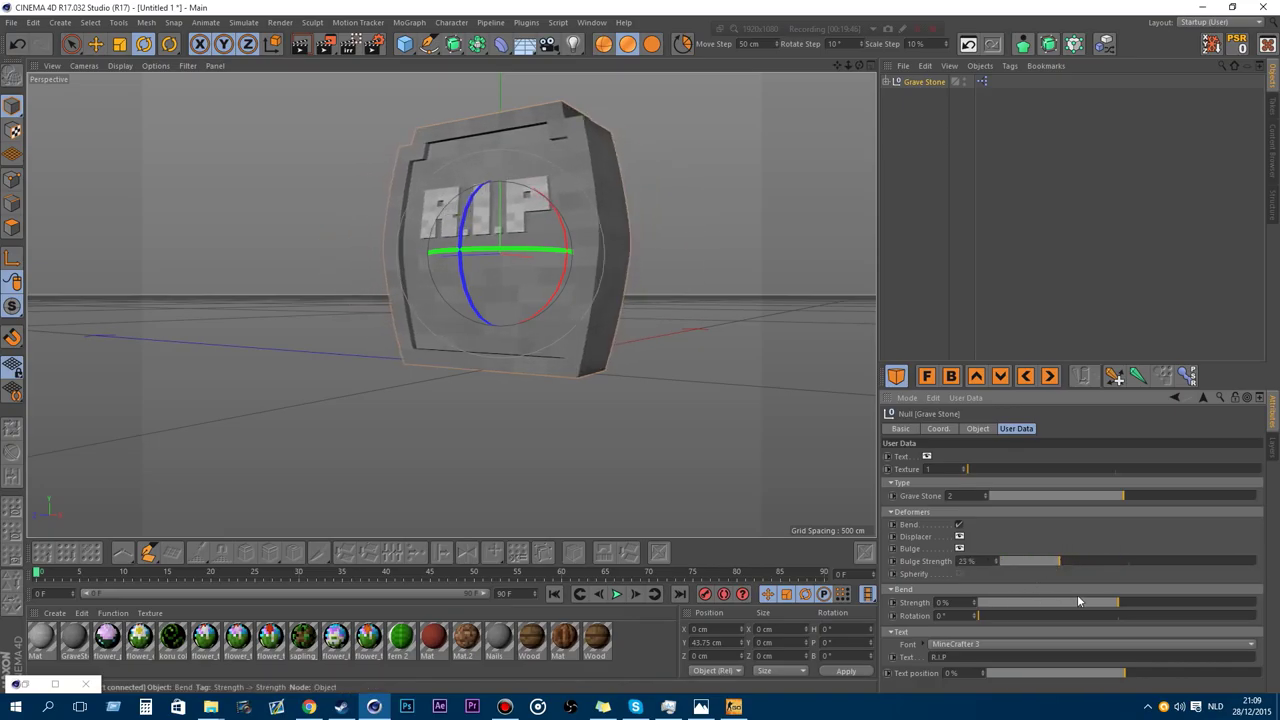
left_click(959, 574)
left_click(959, 575)
Bend the Grave Stone with Strength -6 % and Rotation 149°, lower Bulge Strength to 10 %, and try the Text position.
mouse_move(1116, 606)
left_mouse_down()
mouse_move(1231, 600)
mouse_move(1057, 614)
mouse_move(1256, 615)
mouse_move(1024, 614)
mouse_move(1094, 614)
left_mouse_up()
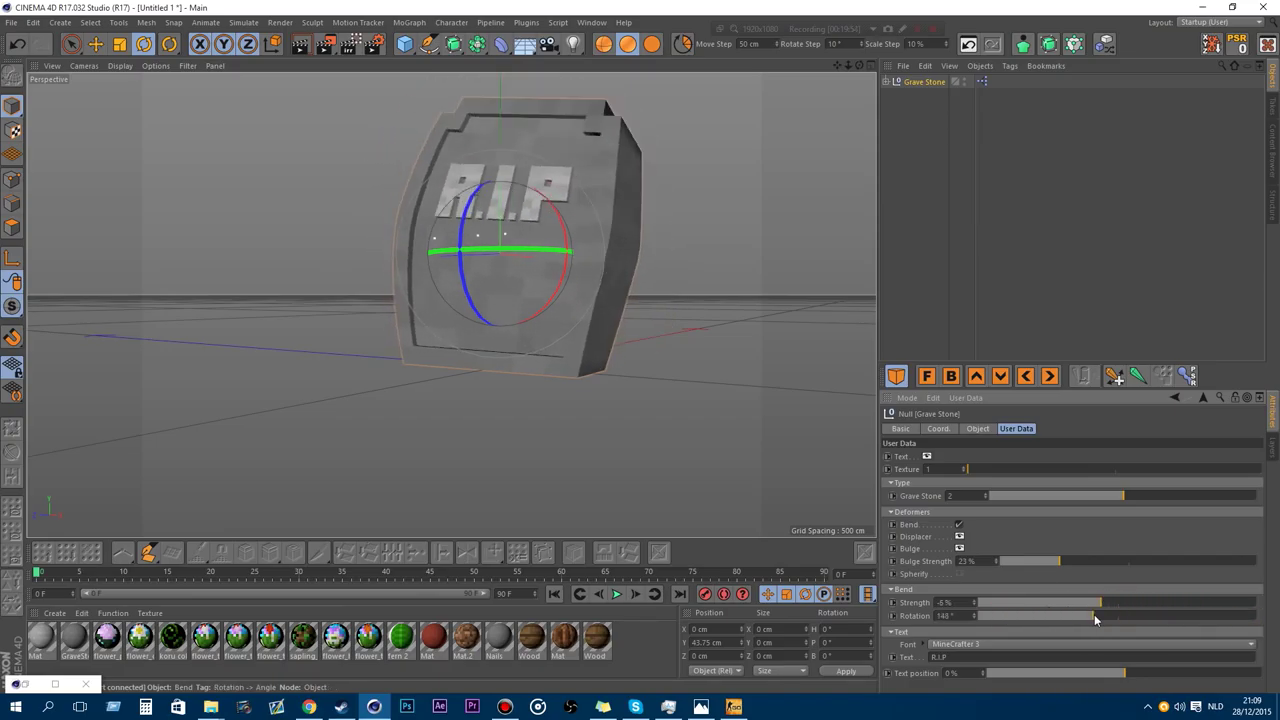
left_click_drag(1057, 561, 1024, 562)
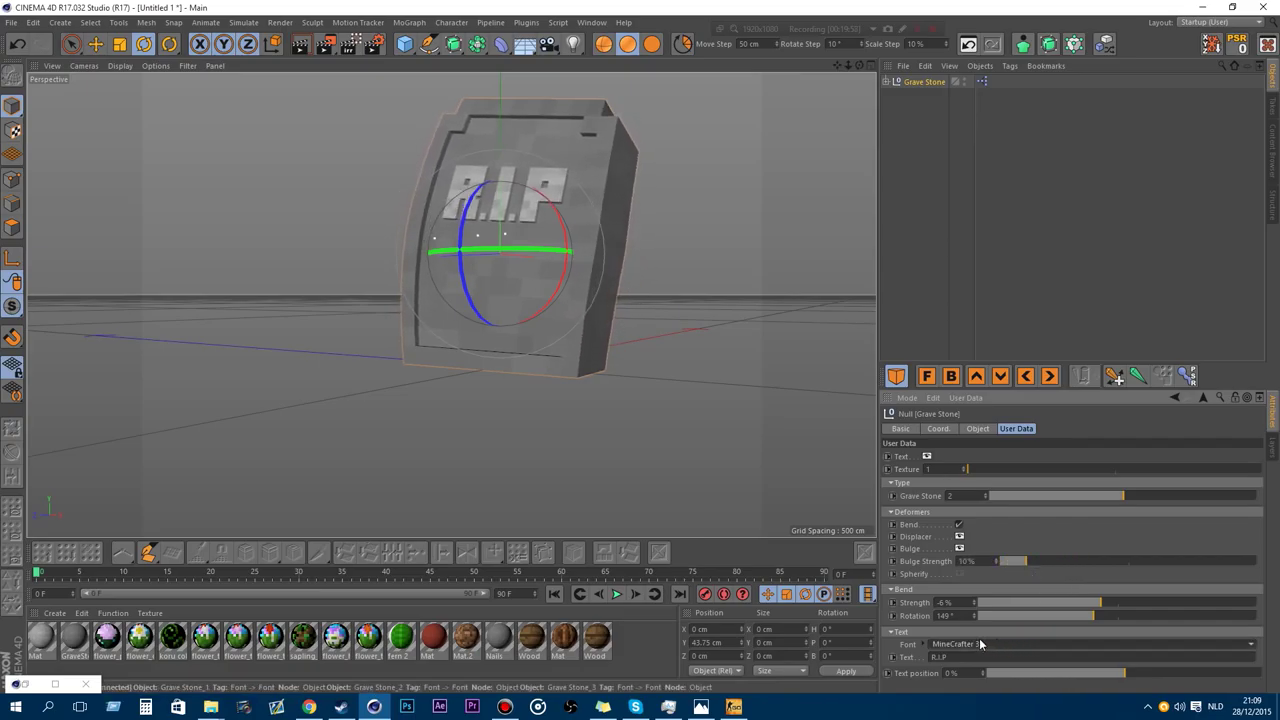
mouse_move(1118, 681)
left_mouse_down()
mouse_move(1160, 679)
mouse_move(1103, 677)
mouse_move(1117, 678)
left_mouse_up()
Replace the Grave Stone with the Ladder from the Outdoor library and view the whole ladder.
left_click_drag(1014, 235, 852, 26)
key("Delete")
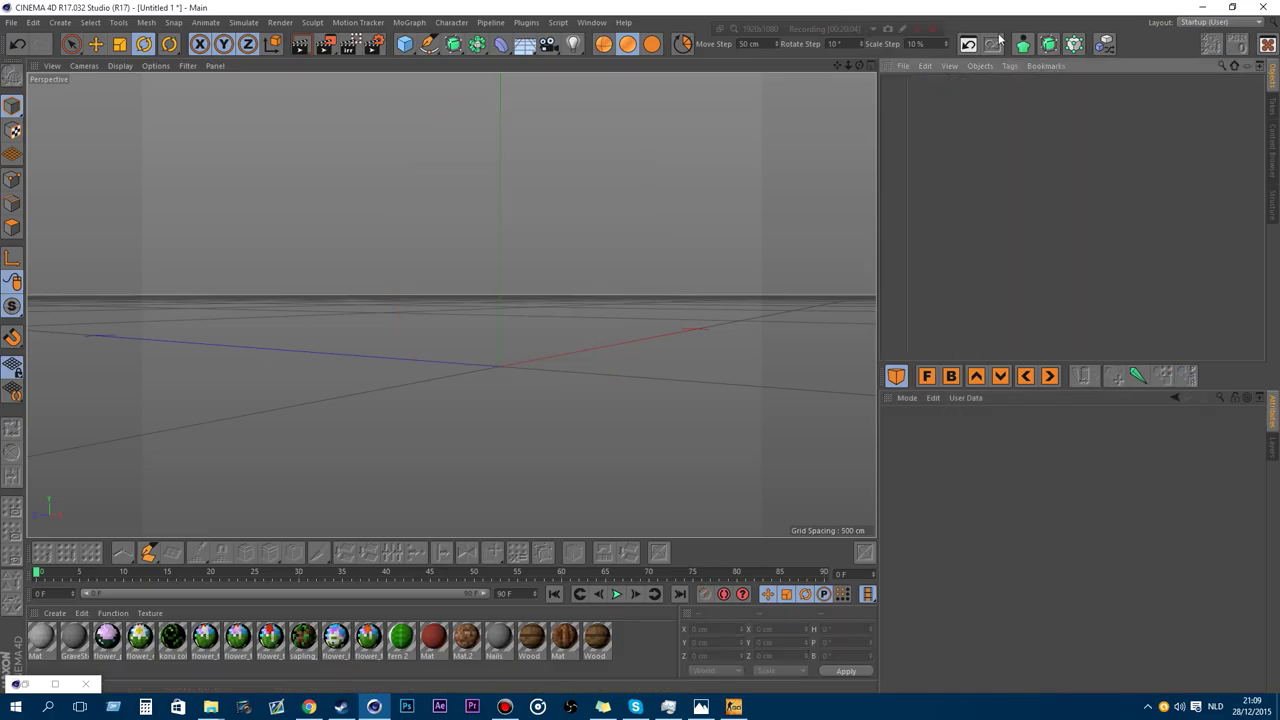
left_click(1269, 143)
scroll(1242, 201, "down", 2)
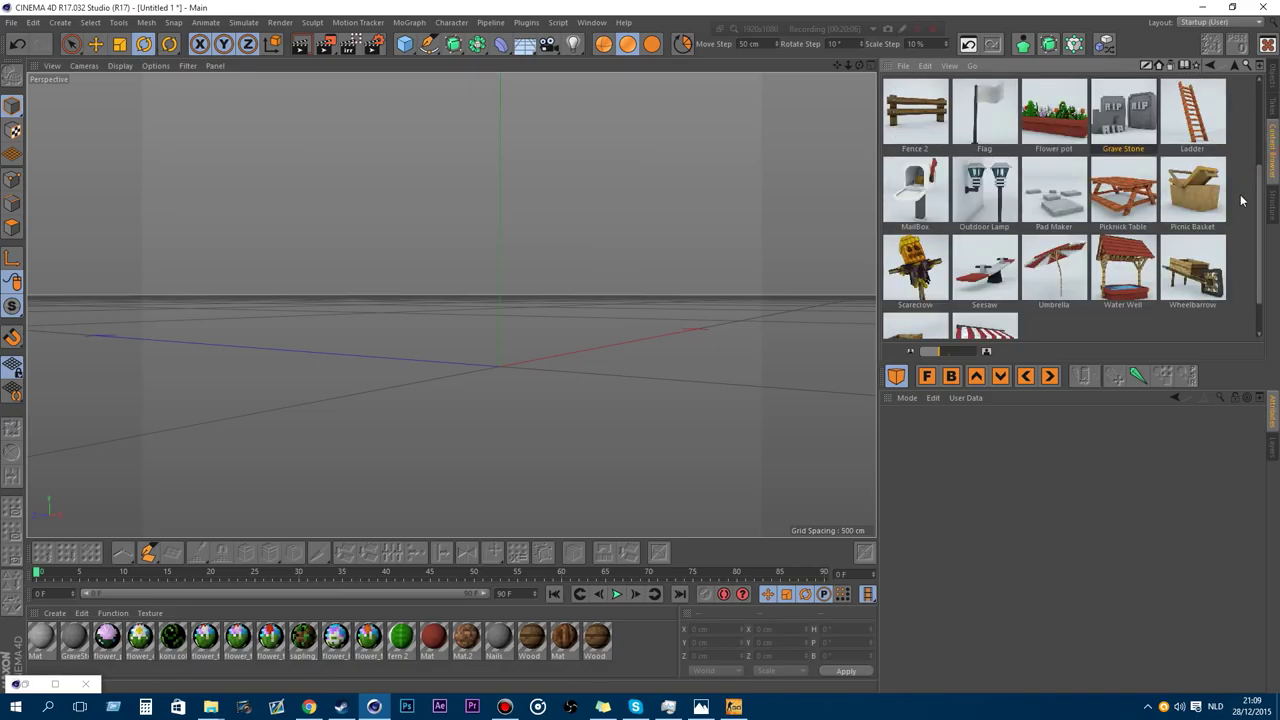
scroll(1242, 201, "up", 2)
double_click(1191, 188)
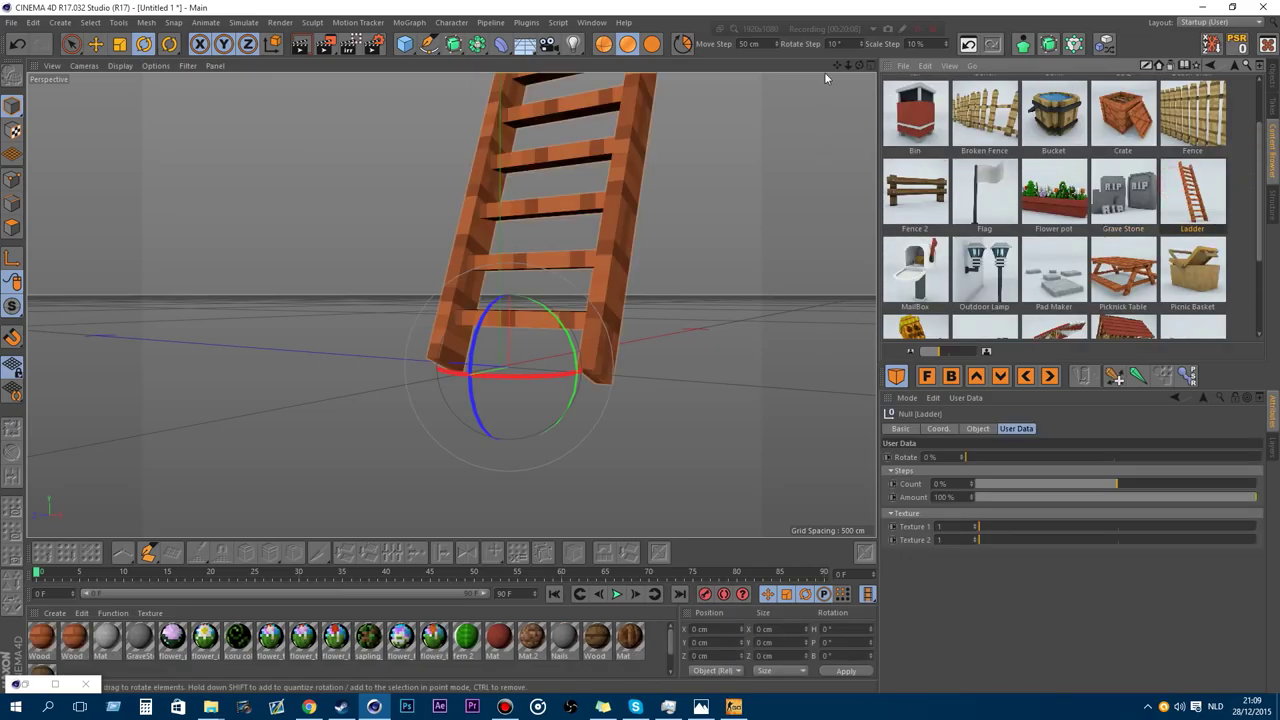
left_click_drag(848, 65, 800, 75)
scroll(436, 163, "up", 1)
scroll(435, 134, "up", 5)
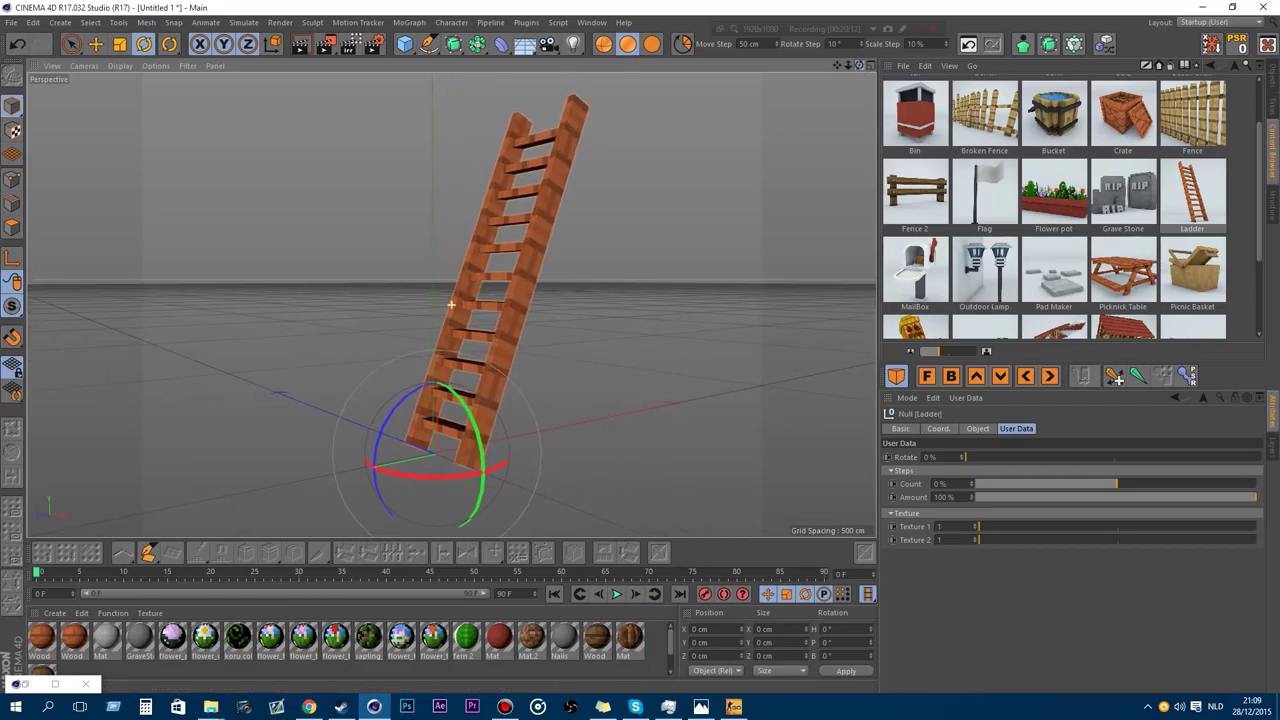
Try the Ladder's Rotate, step Count and step Amount, returning them to 0 %, 0 % and 100 %.
left_click_drag(987, 457, 956, 456)
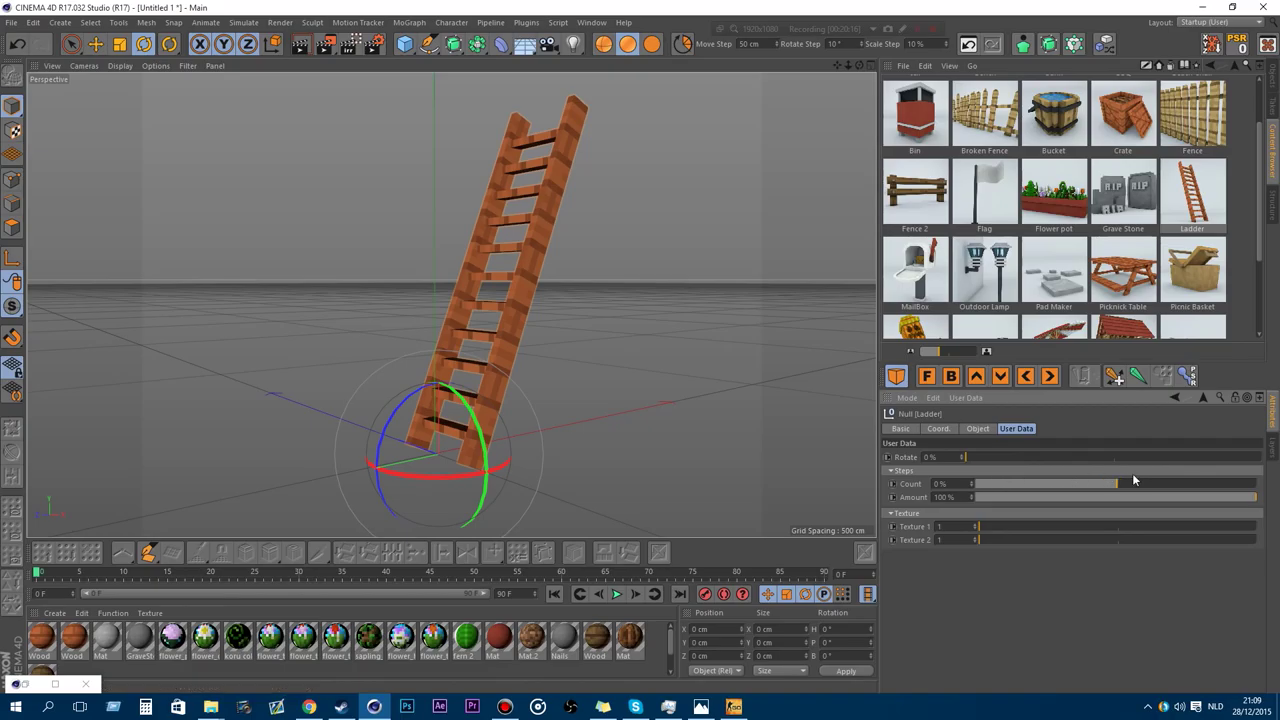
left_click_drag(1133, 485, 1186, 484)
left_click_drag(848, 66, 954, 258)
left_click_drag(1207, 500, 1140, 497)
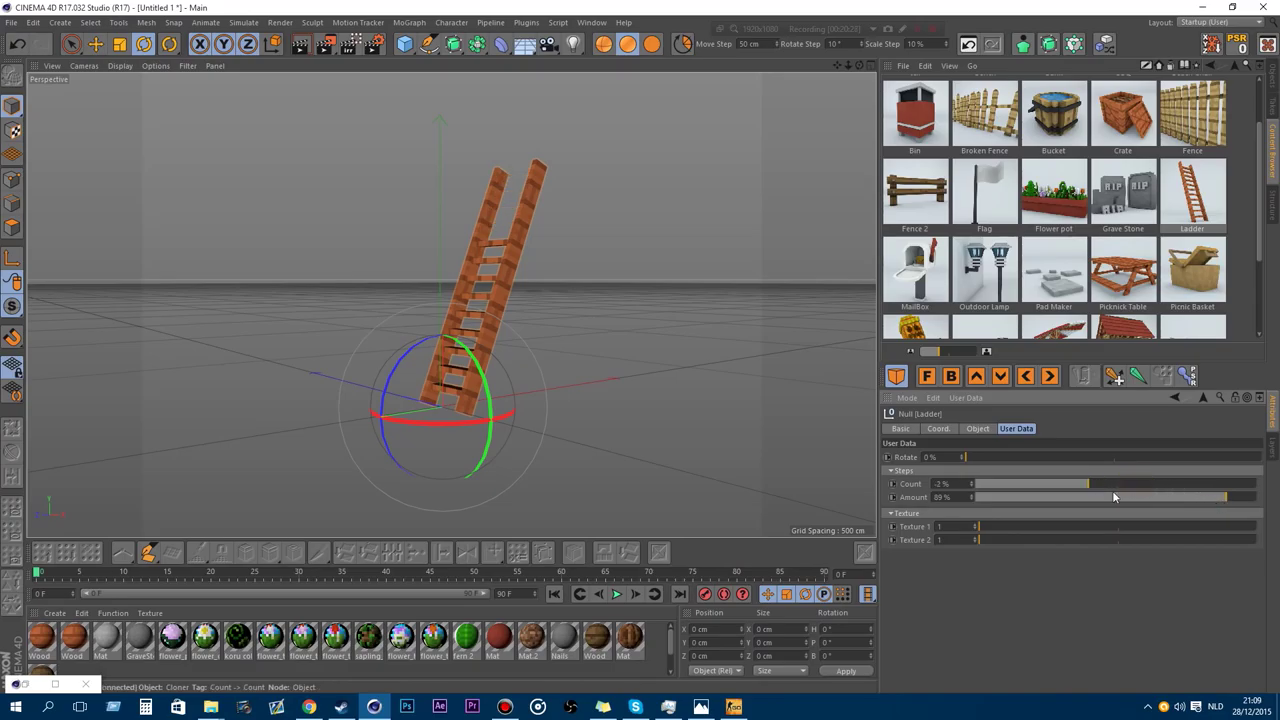
left_click_drag(1152, 497, 1274, 497)
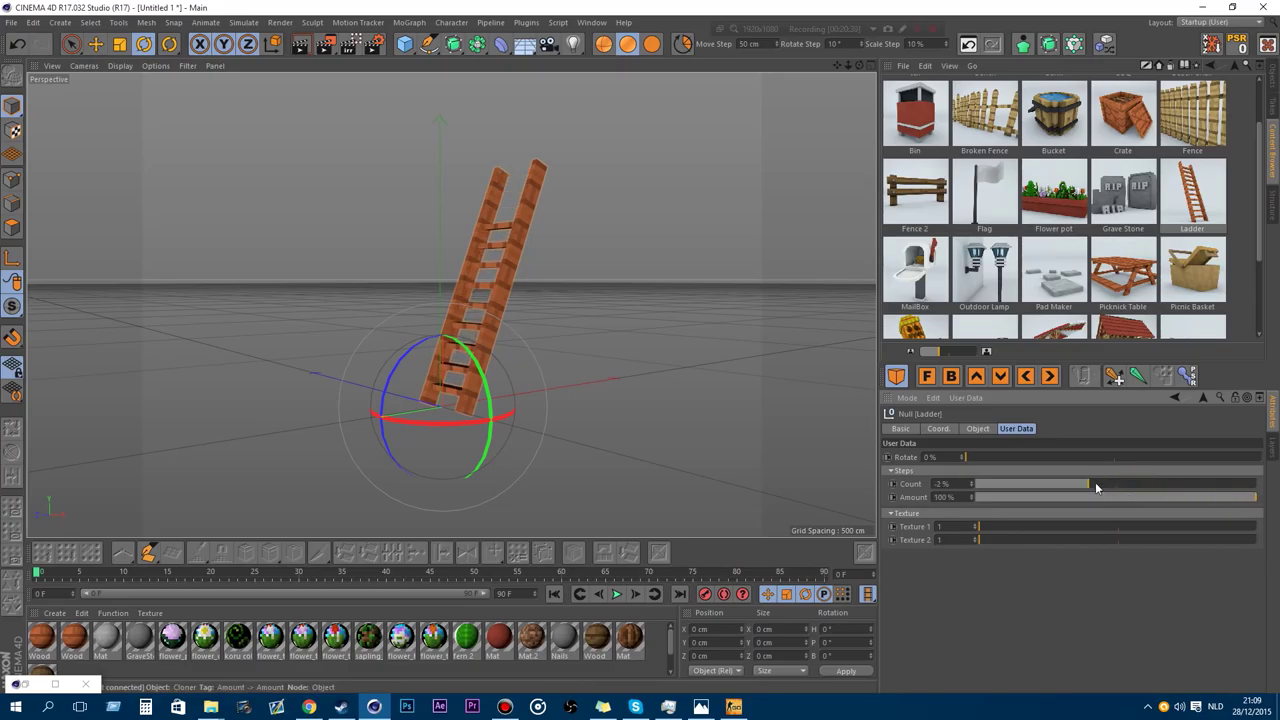
left_click_drag(1096, 486, 1158, 484)
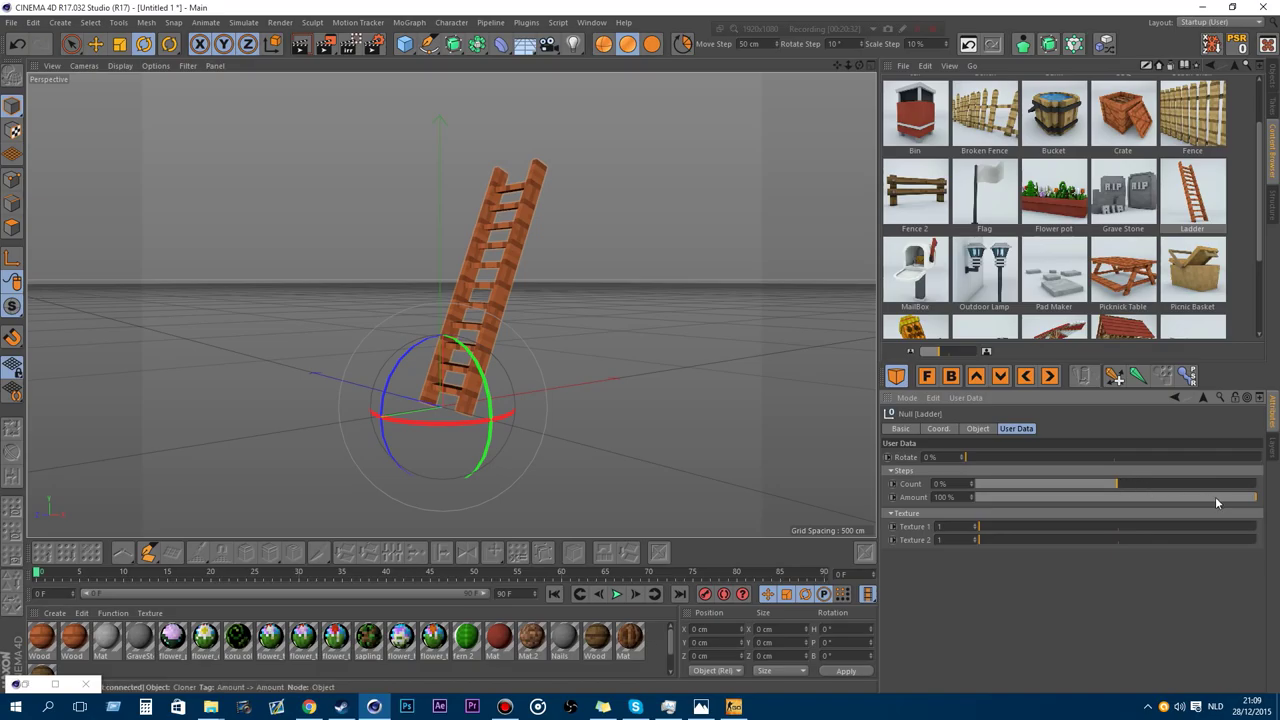
Set the Ladder's Texture 1 to 5 and Texture 2 to 6 and view it from another angle.
scroll(415, 336, "up", 6)
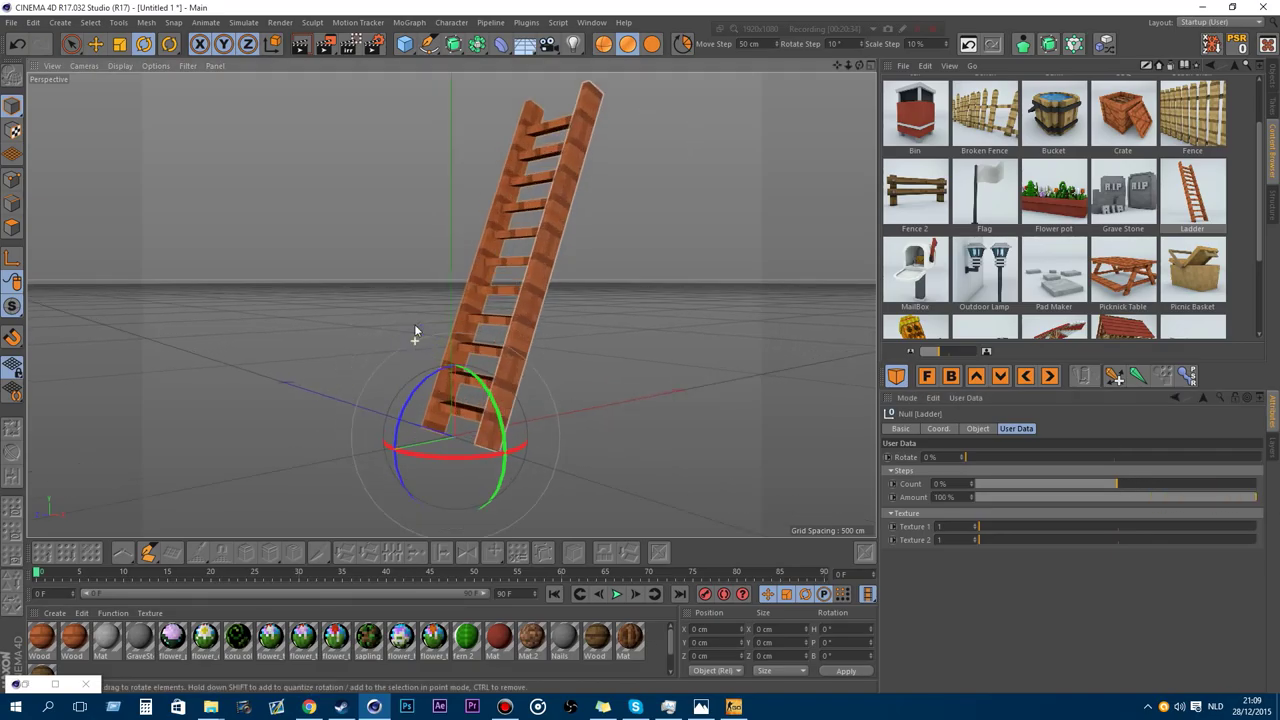
left_click_drag(859, 67, 990, 68)
left_click_drag(451, 304, 880, 80, "alt")
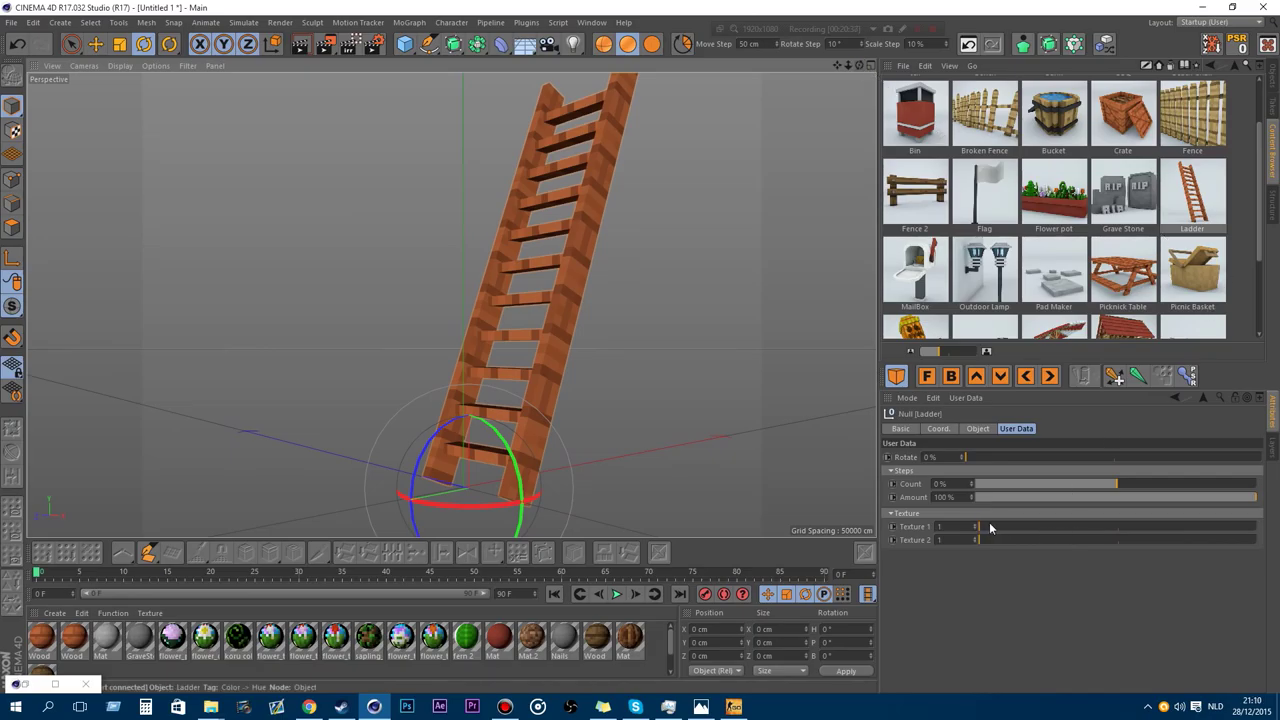
left_click_drag(989, 524, 1192, 527)
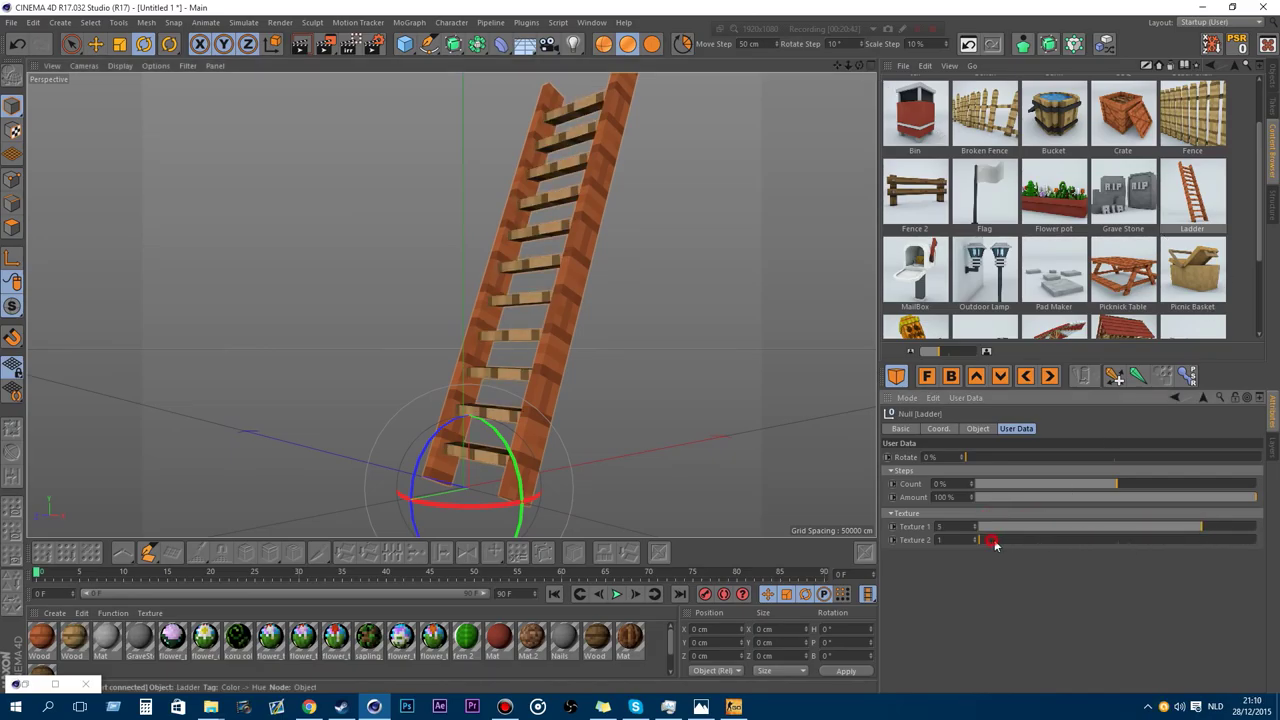
left_click_drag(995, 545, 1255, 544)
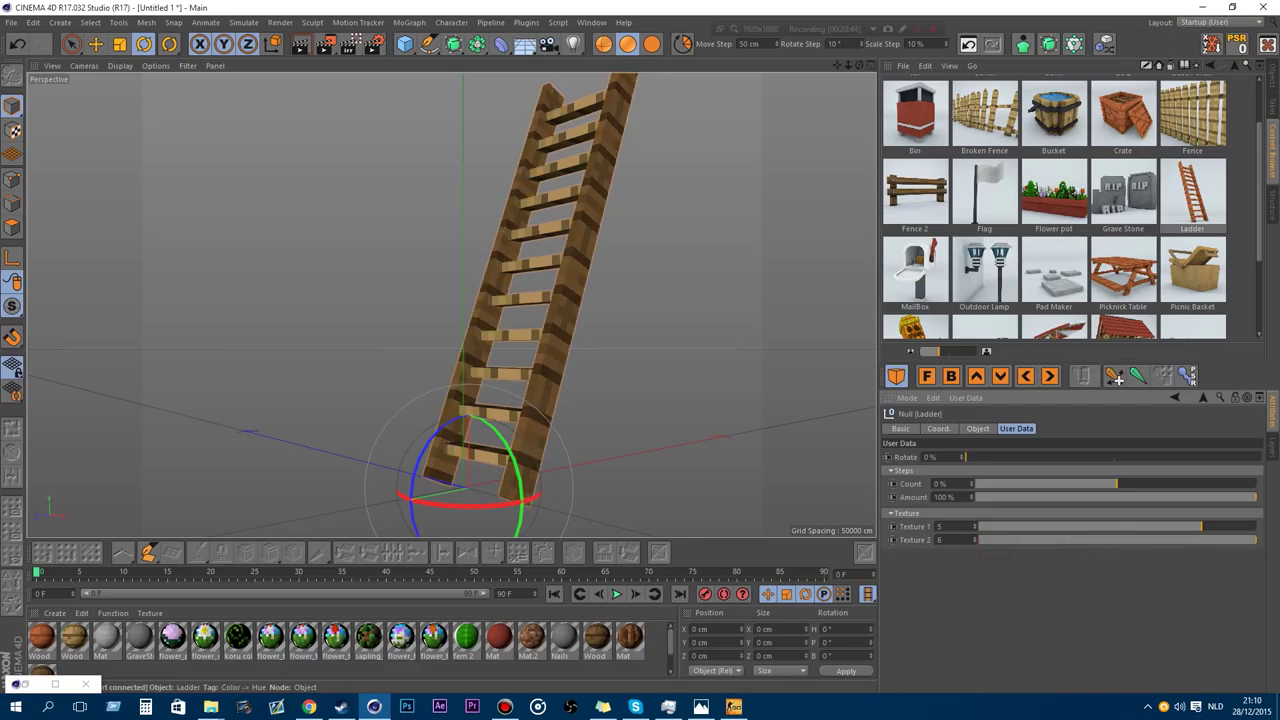
left_click_drag(449, 306, 607, 275, "alt")
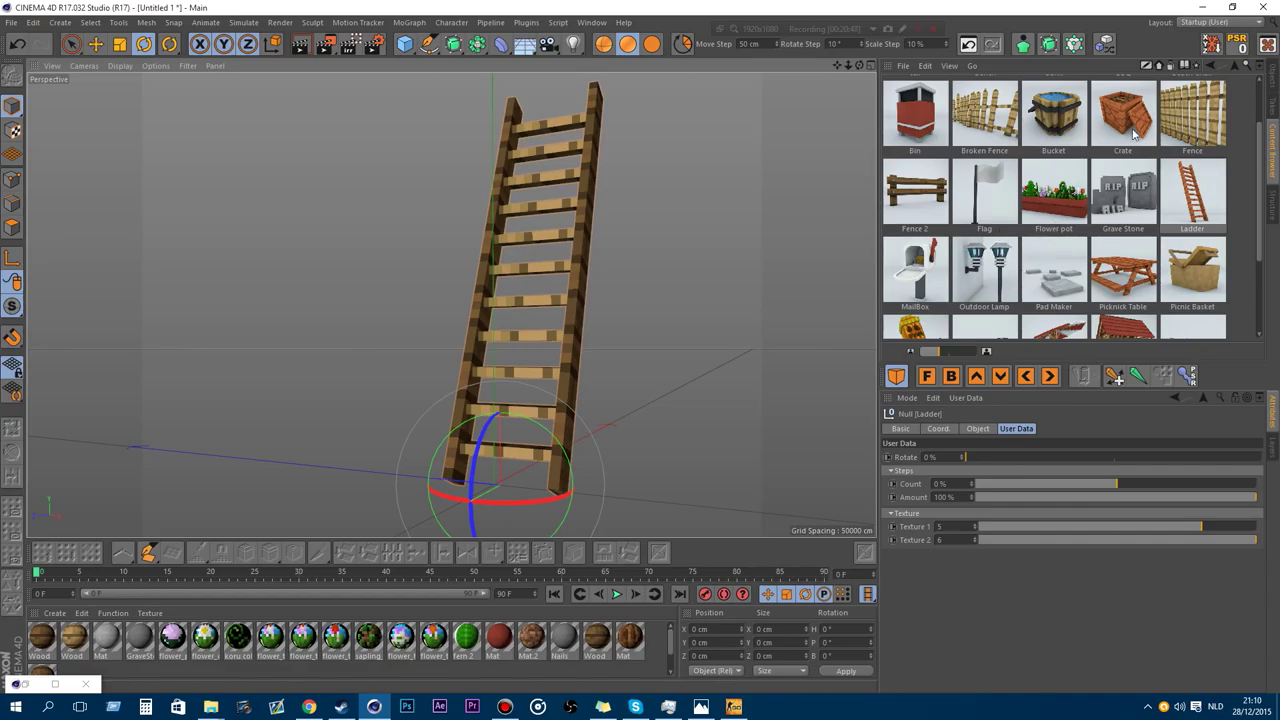
Delete the Ladder, browse the Outdoor library, and load the Pad Maker into the scene.
left_click(1268, 84)
key("Delete")
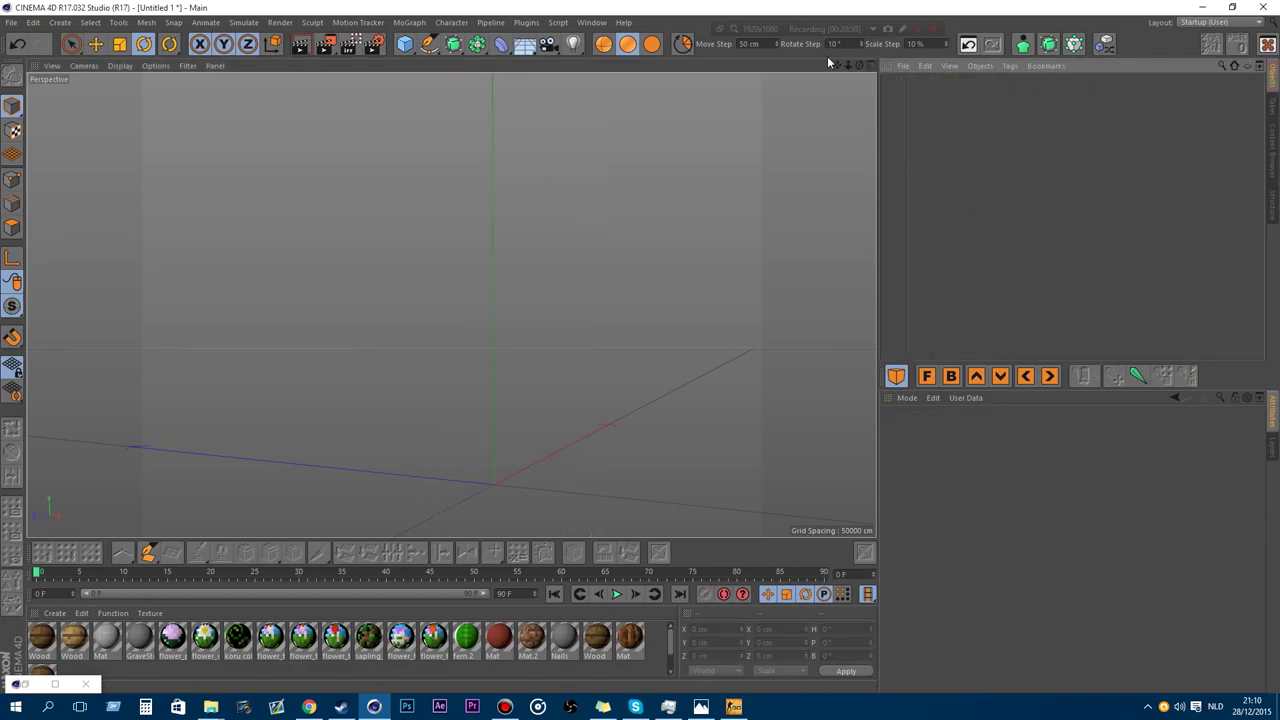
left_click(1267, 172)
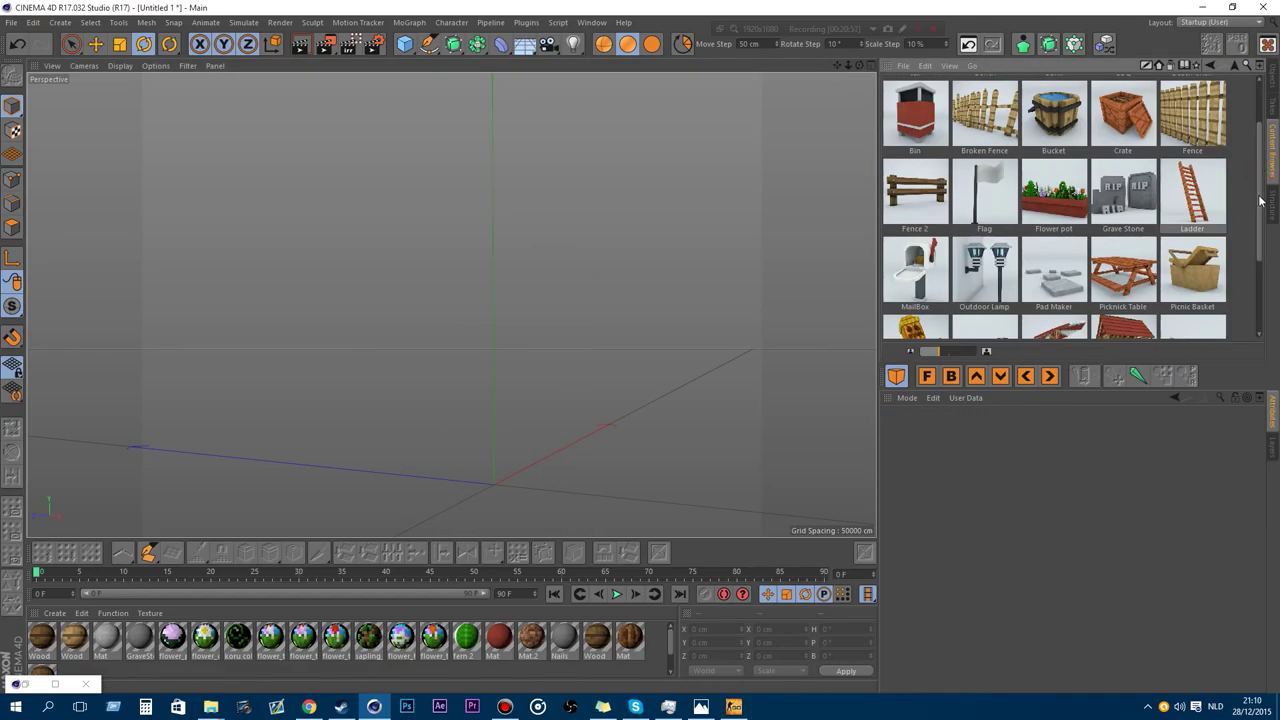
left_click_drag(1260, 201, 1252, 238)
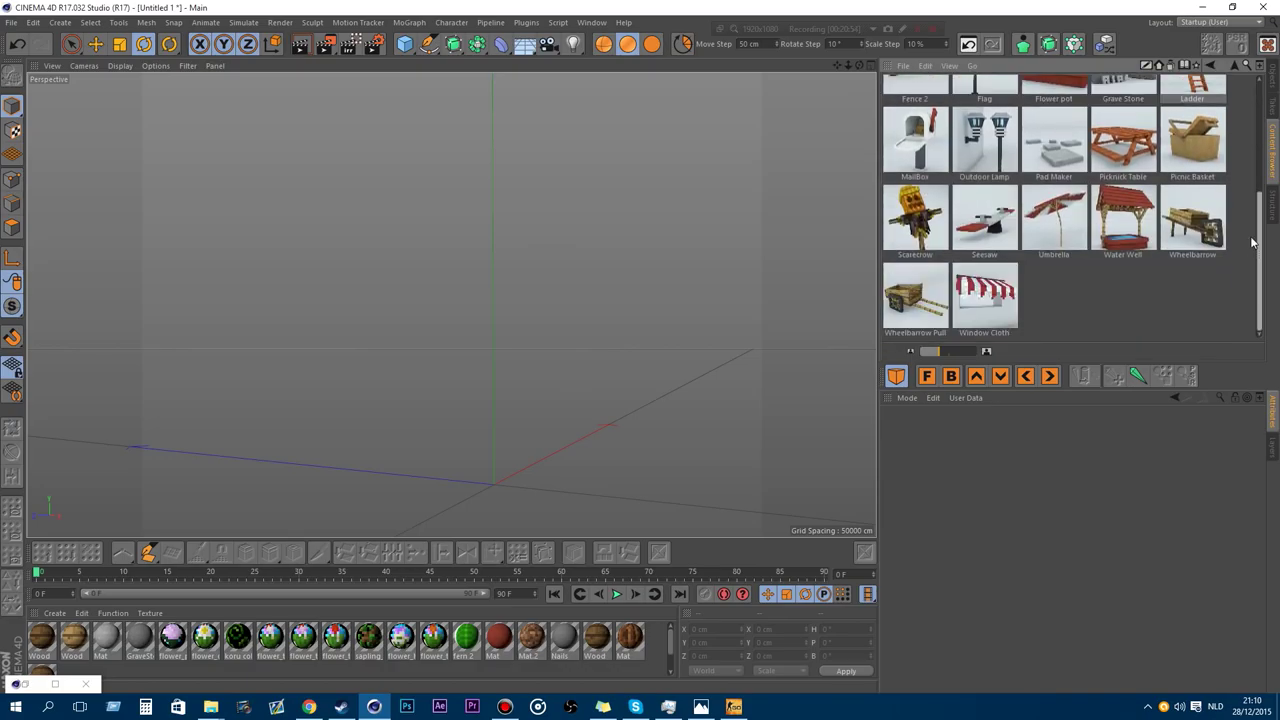
scroll(1252, 225, "up", 2)
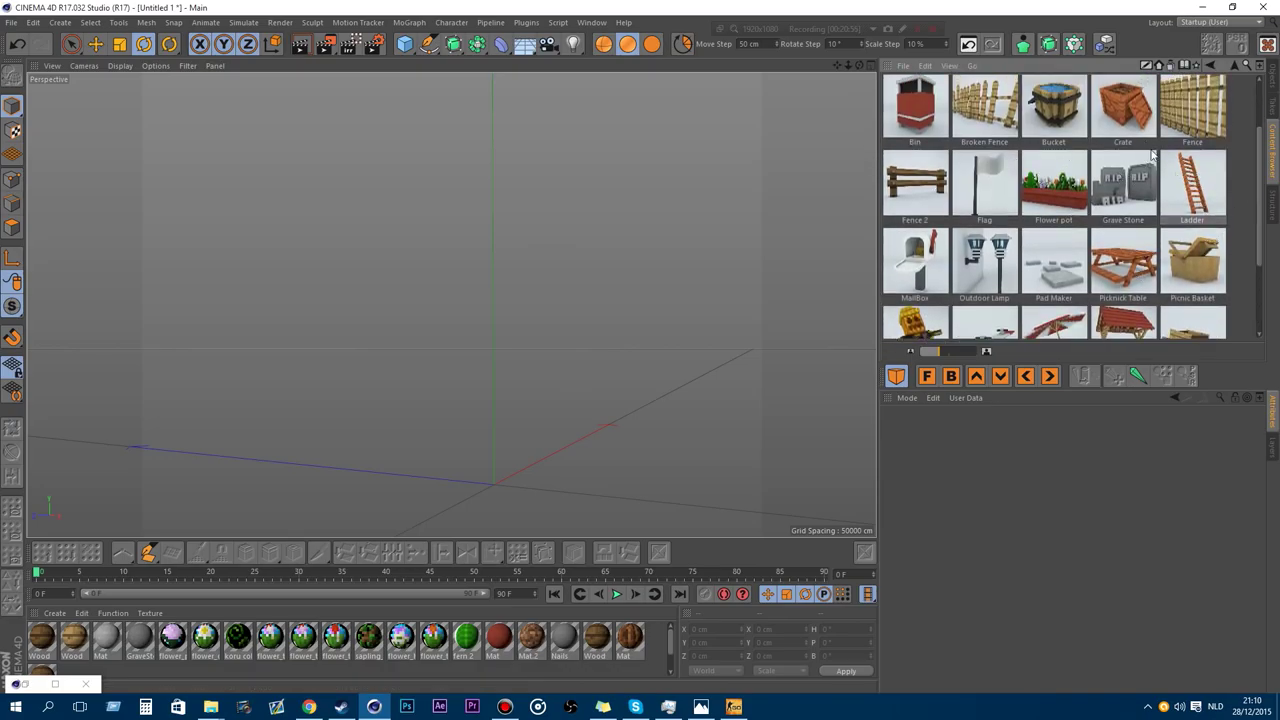
scroll(1258, 230, "down", 2)
scroll(1255, 250, "up", 3)
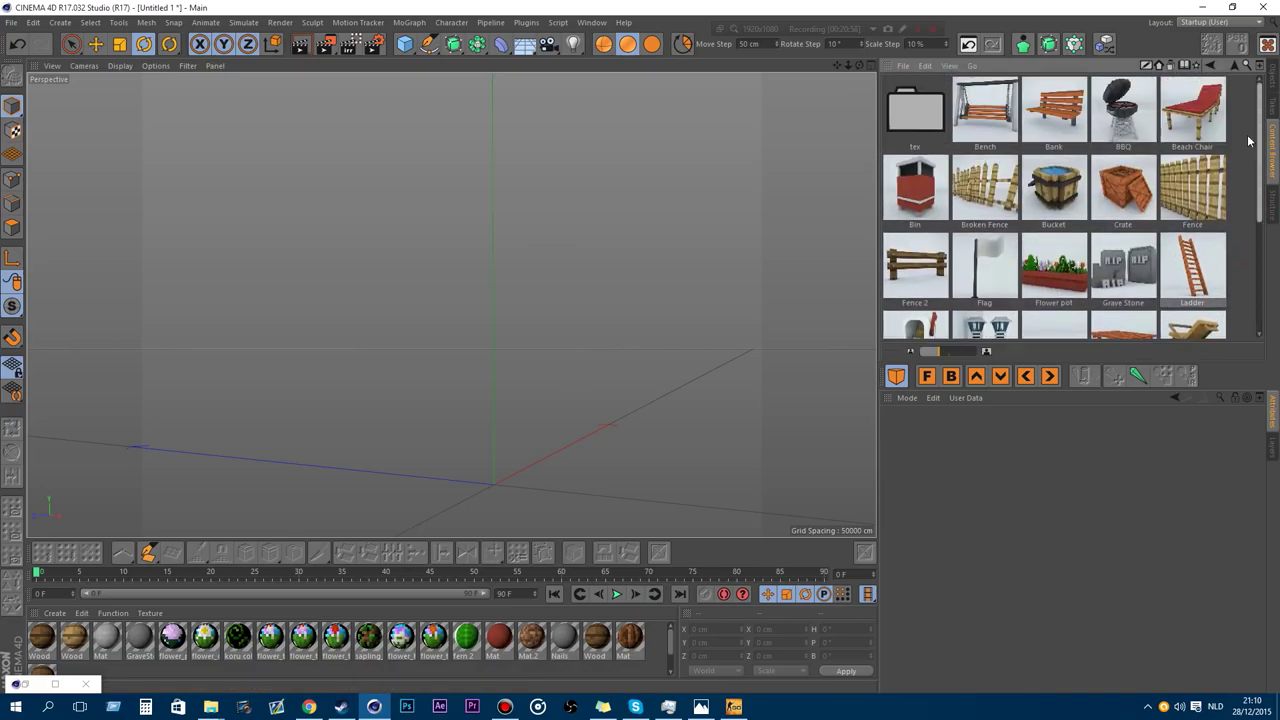
scroll(1252, 270, "down", 4)
left_click_drag(1250, 291, 1250, 230)
double_click(1062, 263)
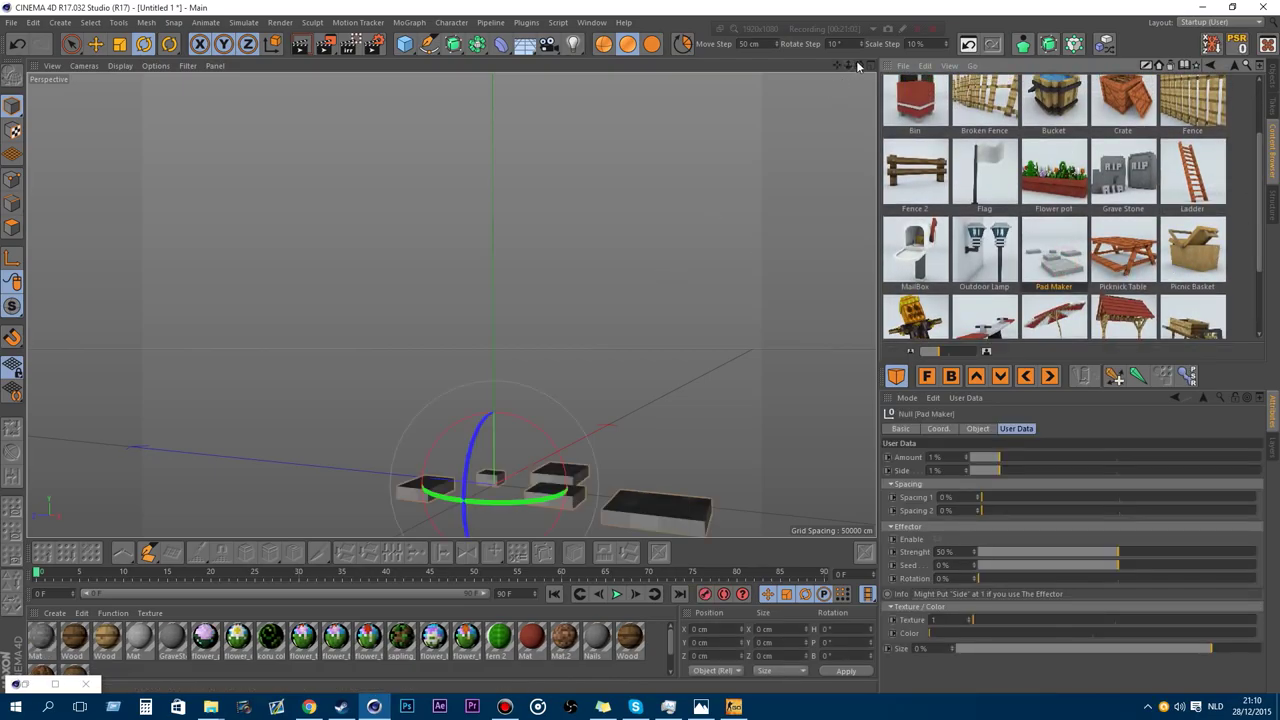
Examine the Pad Maker's pads from several angles and bring up the scene's object list.
left_click_drag(859, 65, 451, 304)
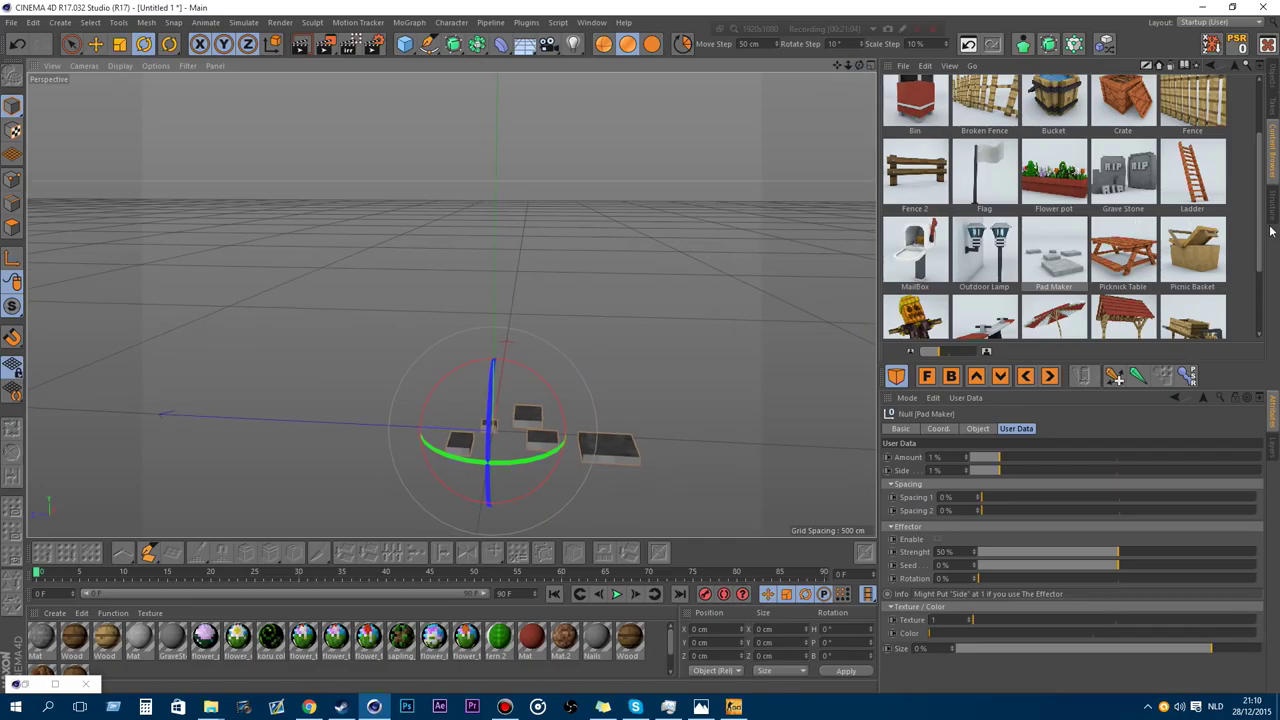
scroll(1263, 238, "down", 1)
scroll(1250, 240, "up", 2)
scroll(651, 515, "up", 3)
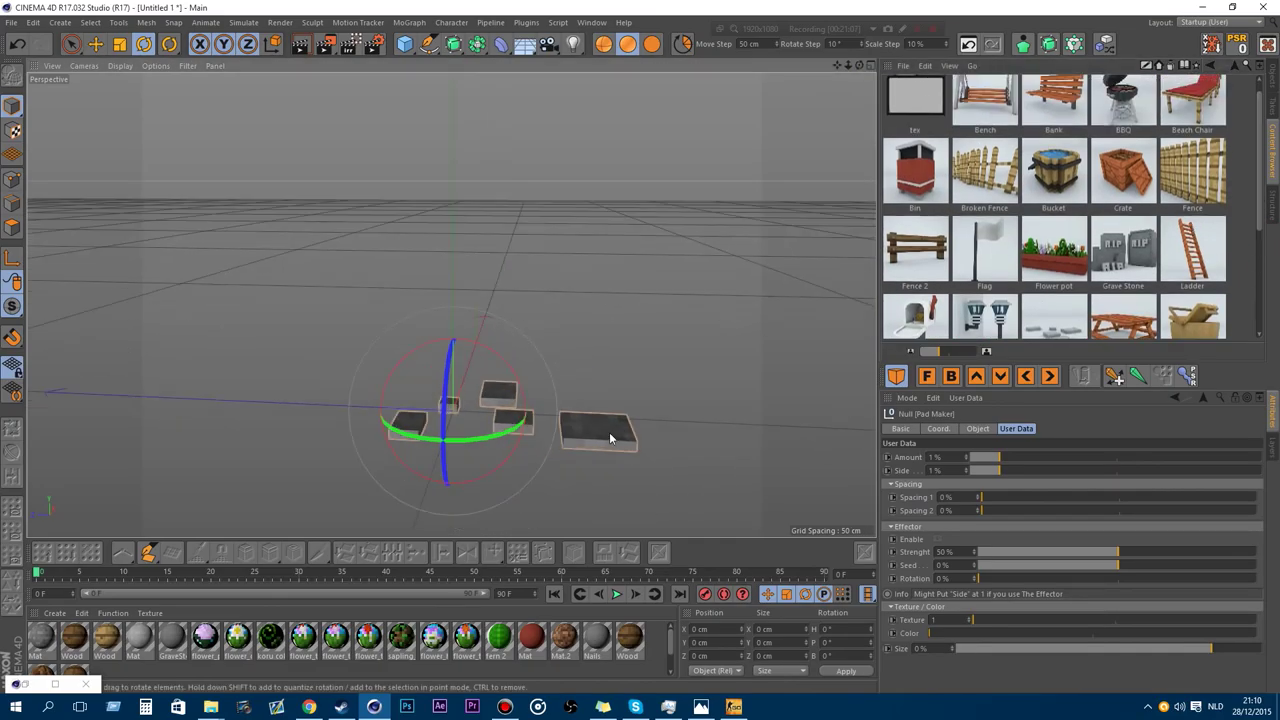
left_click_drag(860, 70, 862, 73)
left_click(1272, 90)
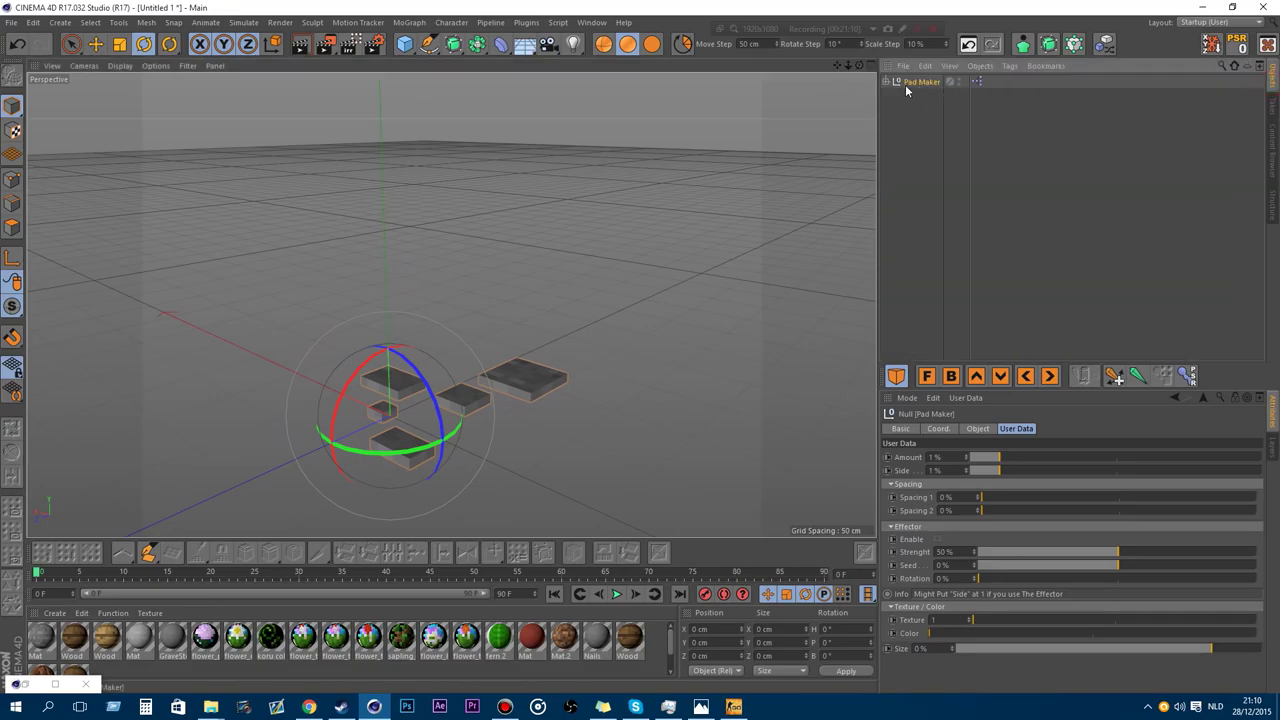
scroll(362, 436, "up", 2)
scroll(383, 444, "up", 3)
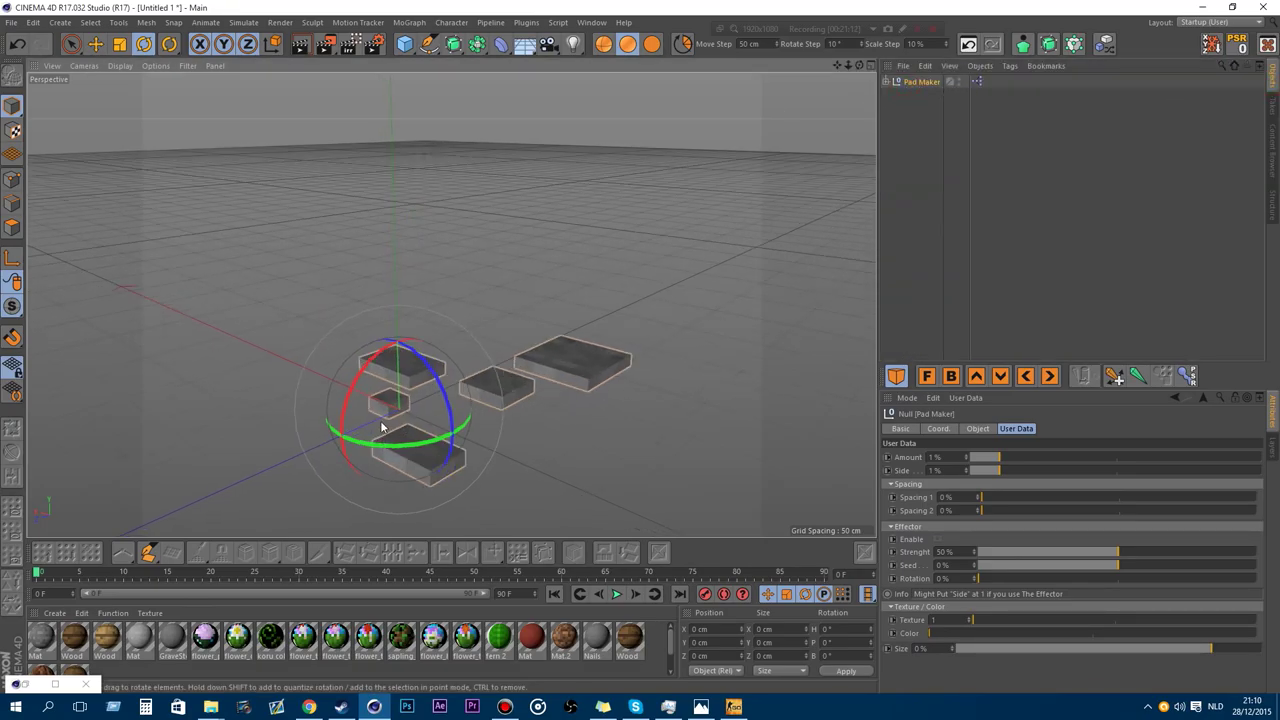
Select the Pad Maker and set its Amount to 7 % to extend the row of pads.
mouse_move(851, 66)
left_mouse_down()
mouse_move(811, 63)
mouse_move(930, 40)
mouse_move(892, 52)
mouse_move(864, 40)
mouse_move(849, 83)
left_mouse_up()
scroll(498, 313, "up", 3)
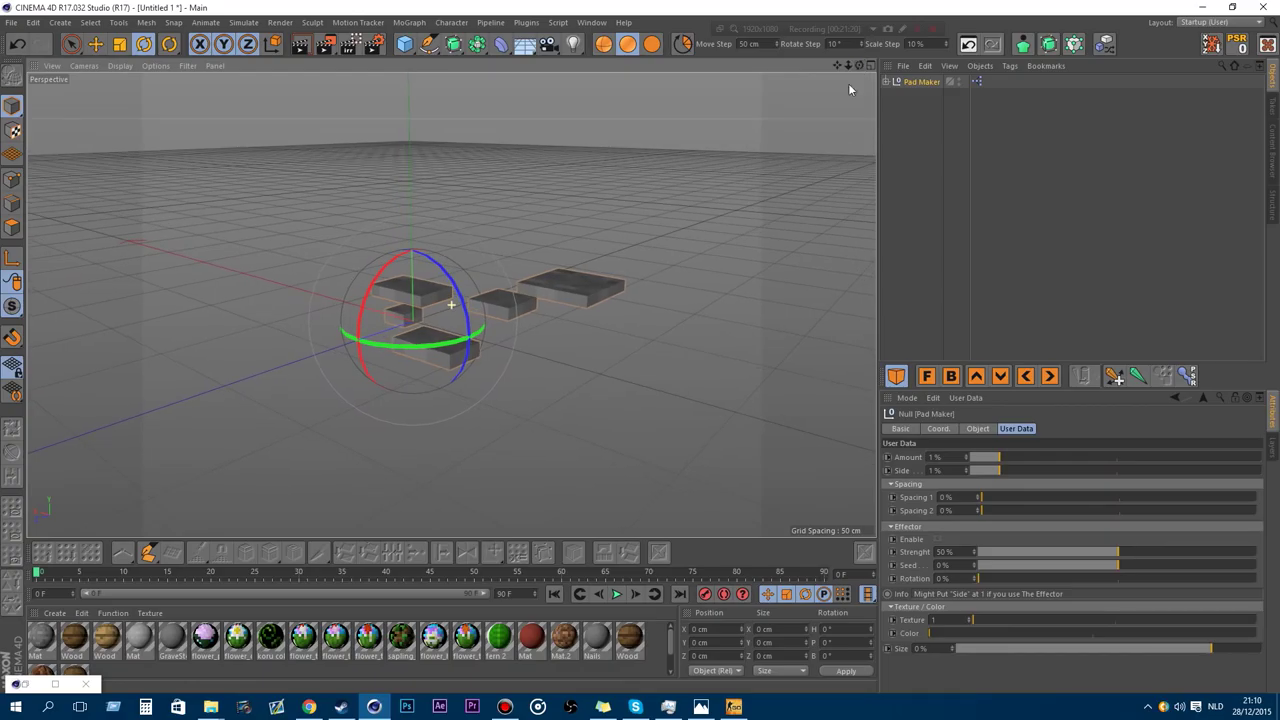
scroll(477, 234, "up", 1)
left_click(921, 81)
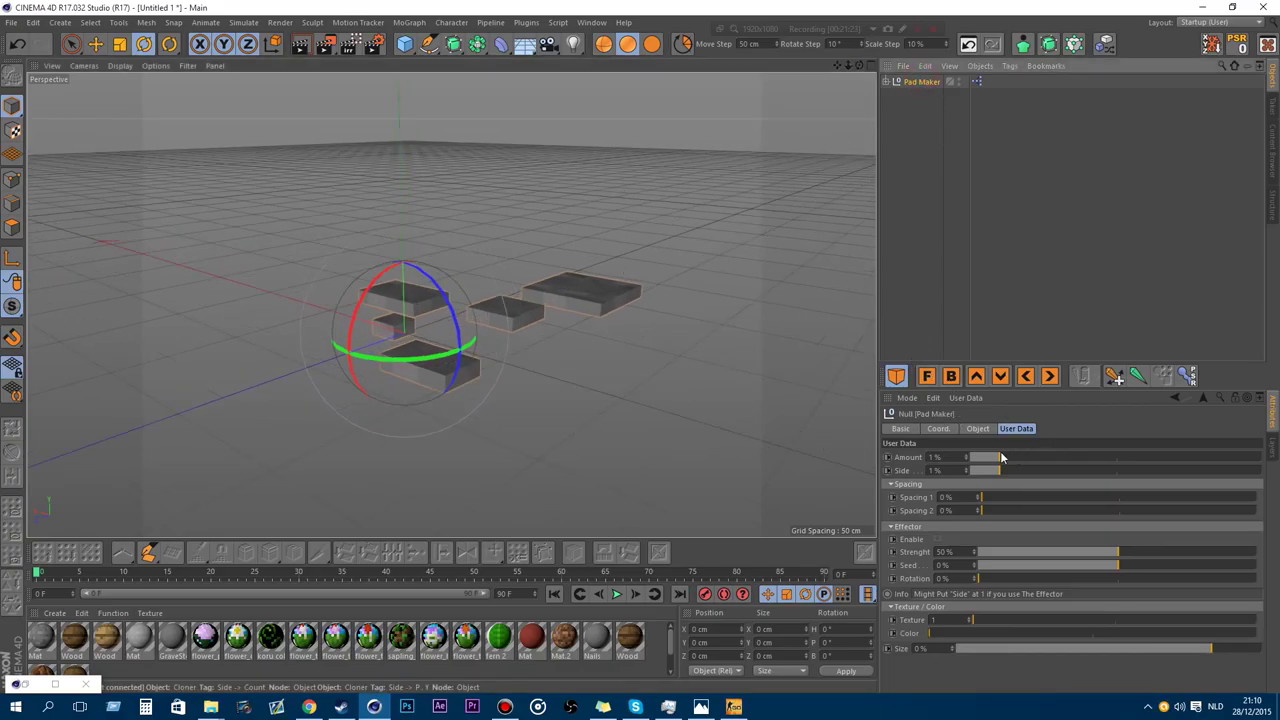
left_click_drag(985, 457, 1118, 458)
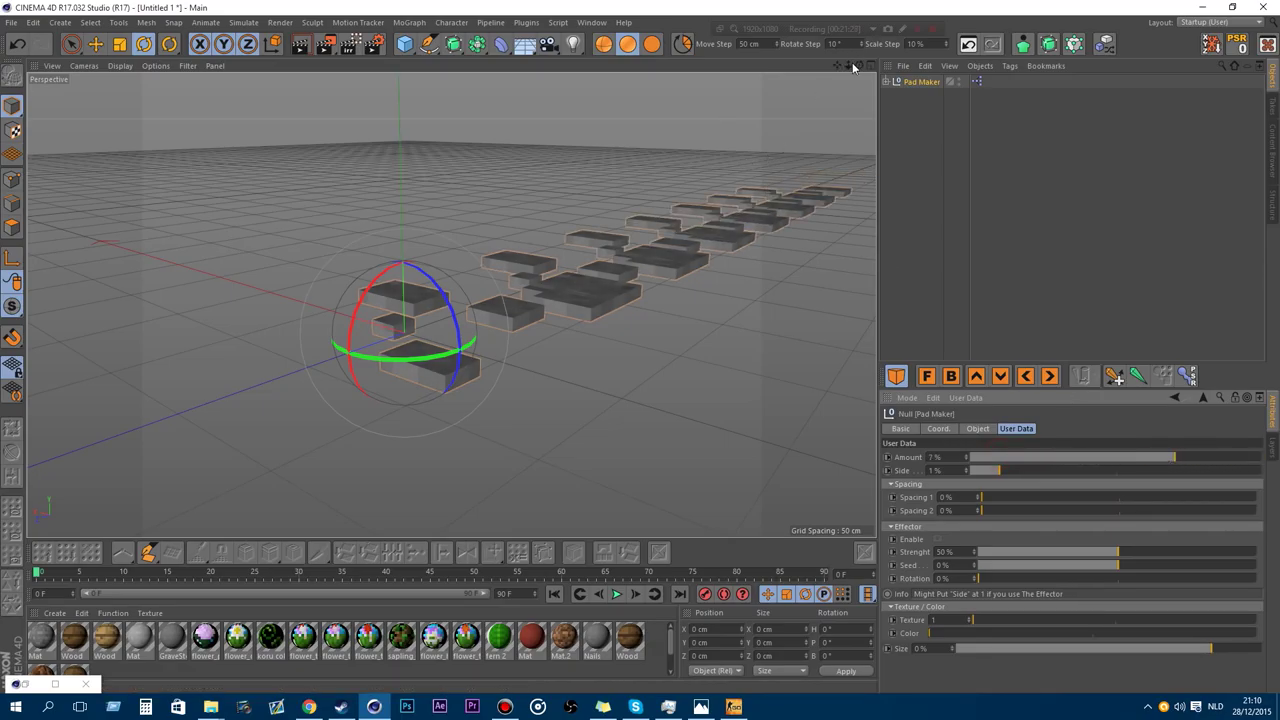
Set the Pad Maker's Side to 4 % and its Spacing 1 to 200 %.
left_click_drag(849, 65, 842, 72)
right_click_drag(423, 251, 538, 347, "alt")
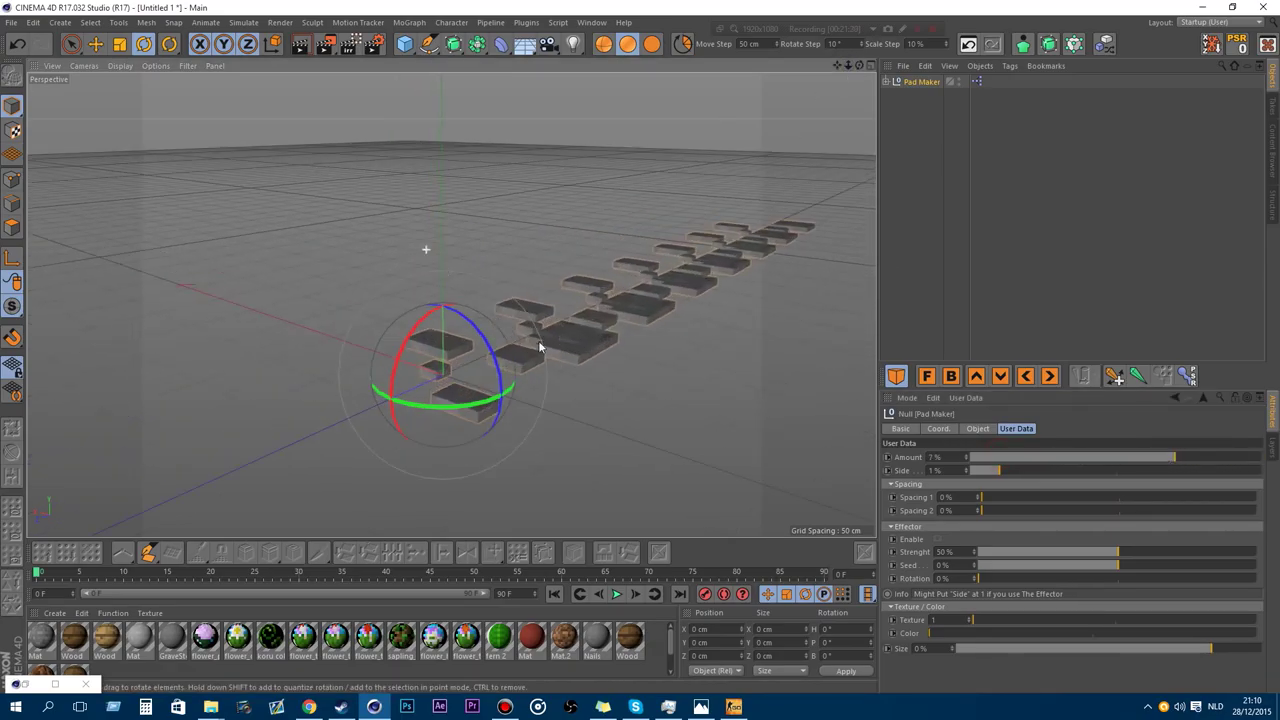
left_click_drag(998, 470, 1099, 470)
left_click_drag(1000, 497, 1257, 497)
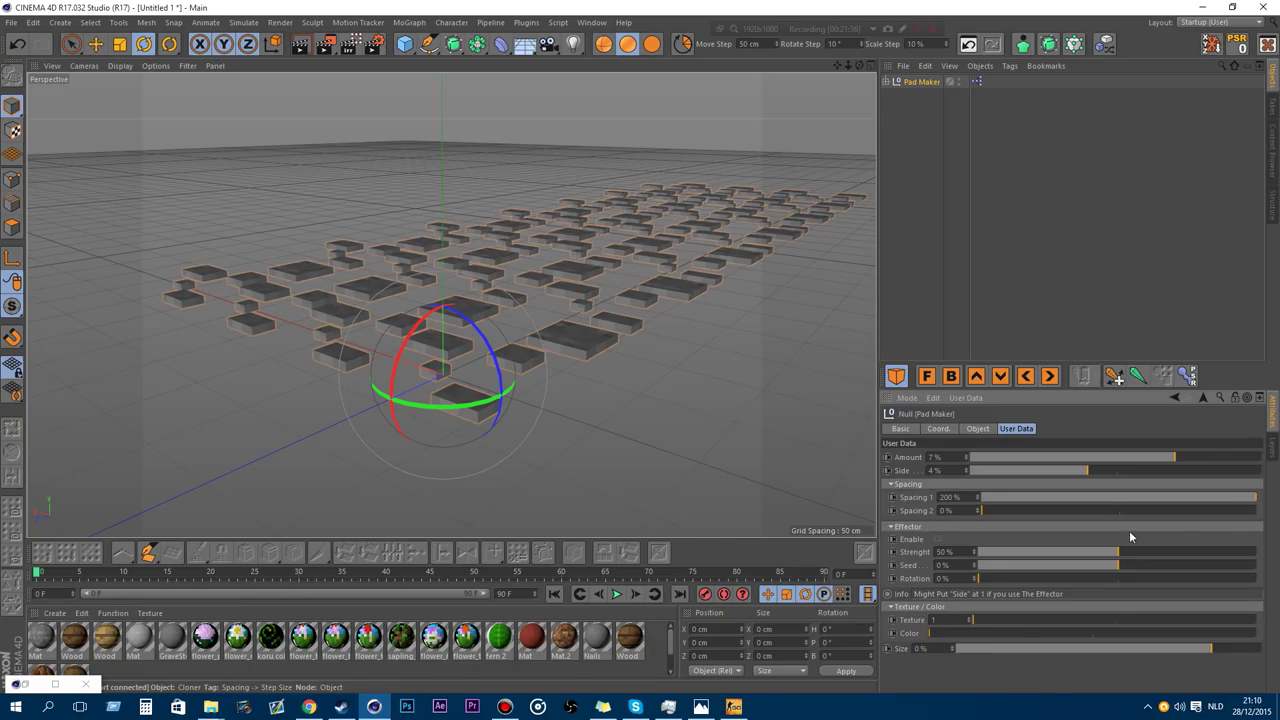
Set the Pad Maker's Spacing 2 to 180% and enable its effector with 37% strength and -3% seed.
mouse_move(1005, 521)
left_mouse_down()
mouse_move(1250, 519)
mouse_move(1231, 519)
left_mouse_up()
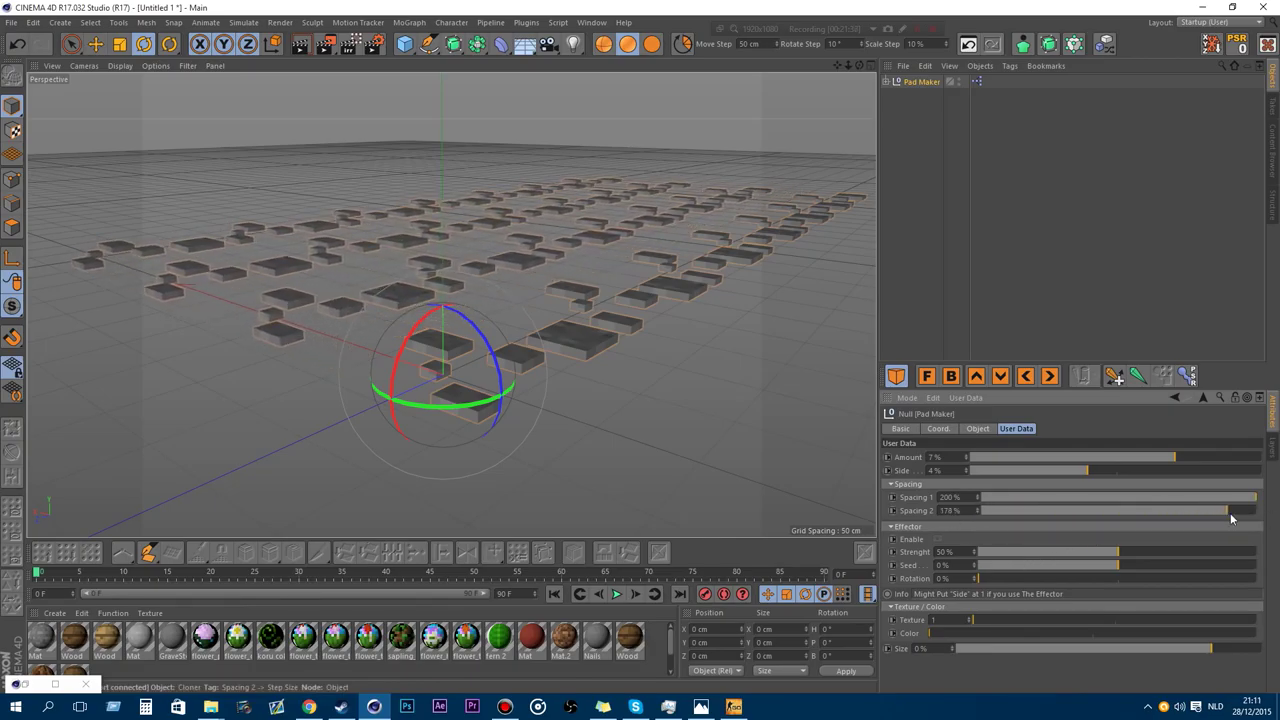
left_click(937, 540)
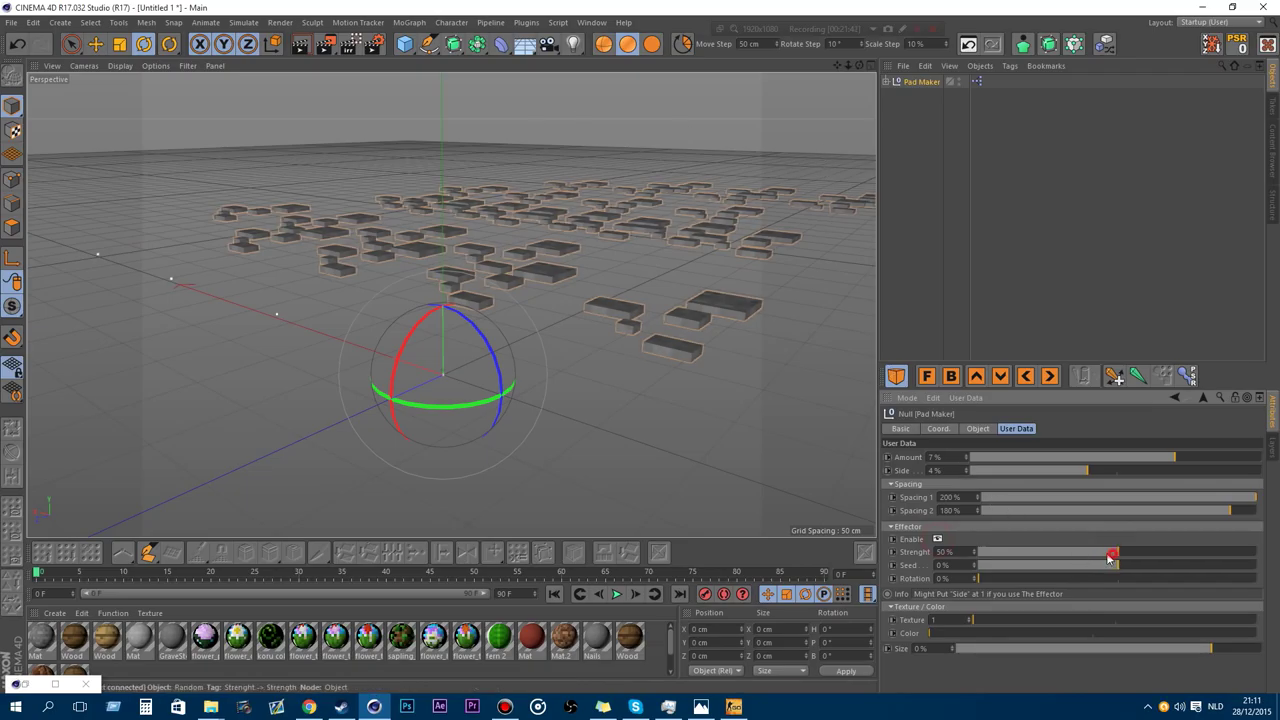
mouse_move(1110, 557)
left_mouse_down()
mouse_move(1088, 551)
mouse_move(1260, 553)
mouse_move(1080, 552)
mouse_move(1051, 565)
mouse_move(1100, 568)
left_mouse_up()
Reduce the Pad Maker's Amount to 1%, and set the effector strength to 76% and rotation to 42%.
left_click_drag(1127, 457, 1008, 457)
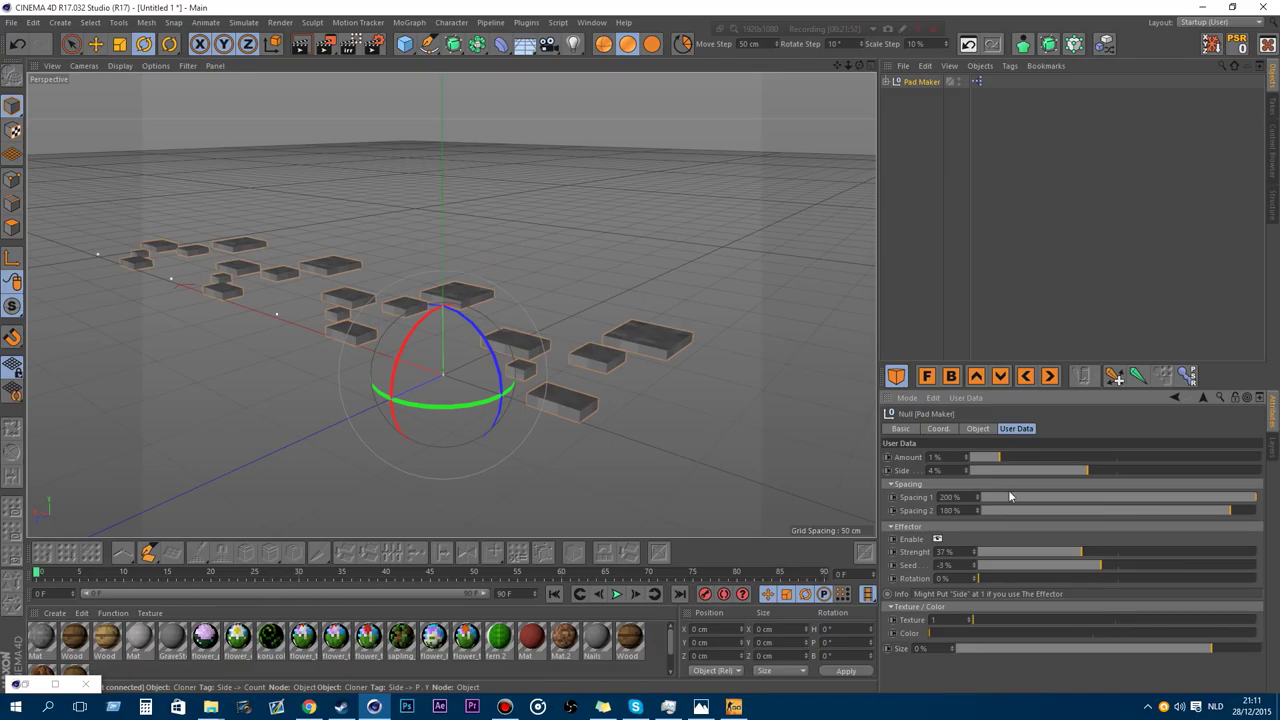
left_click_drag(1050, 551, 1189, 551)
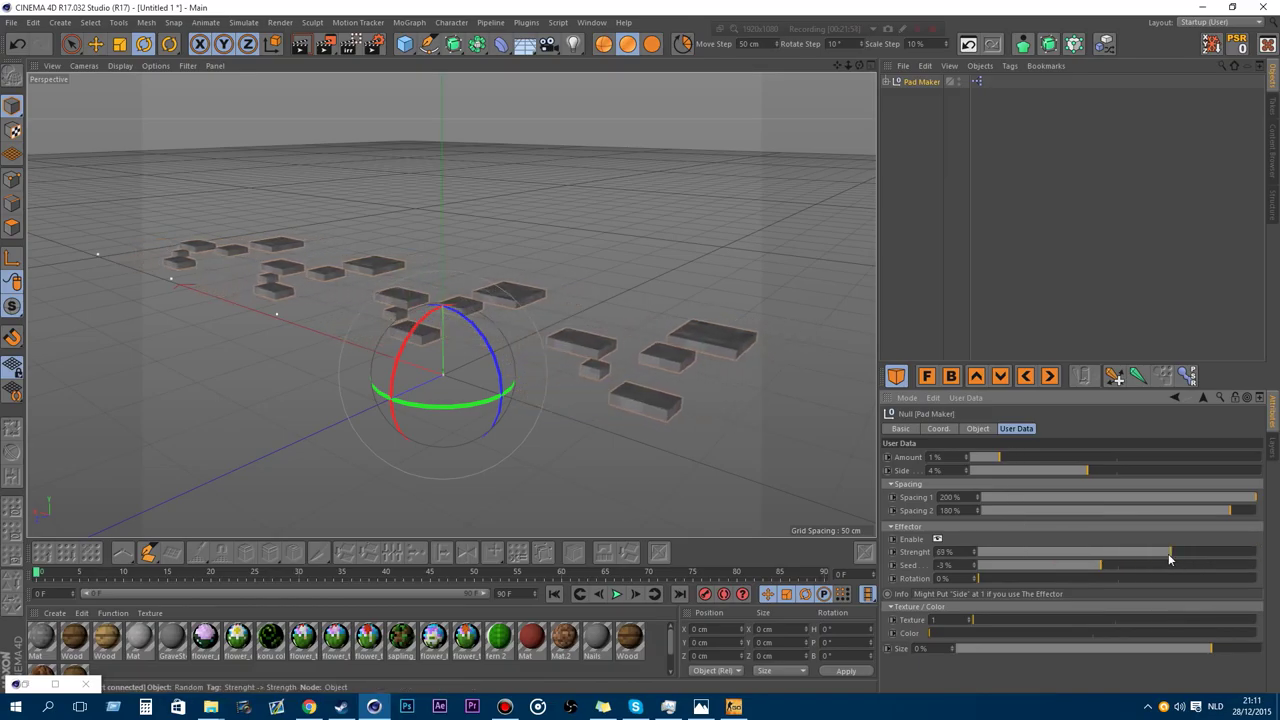
mouse_move(991, 580)
left_mouse_down()
mouse_move(1137, 578)
mouse_move(1097, 582)
left_mouse_up()
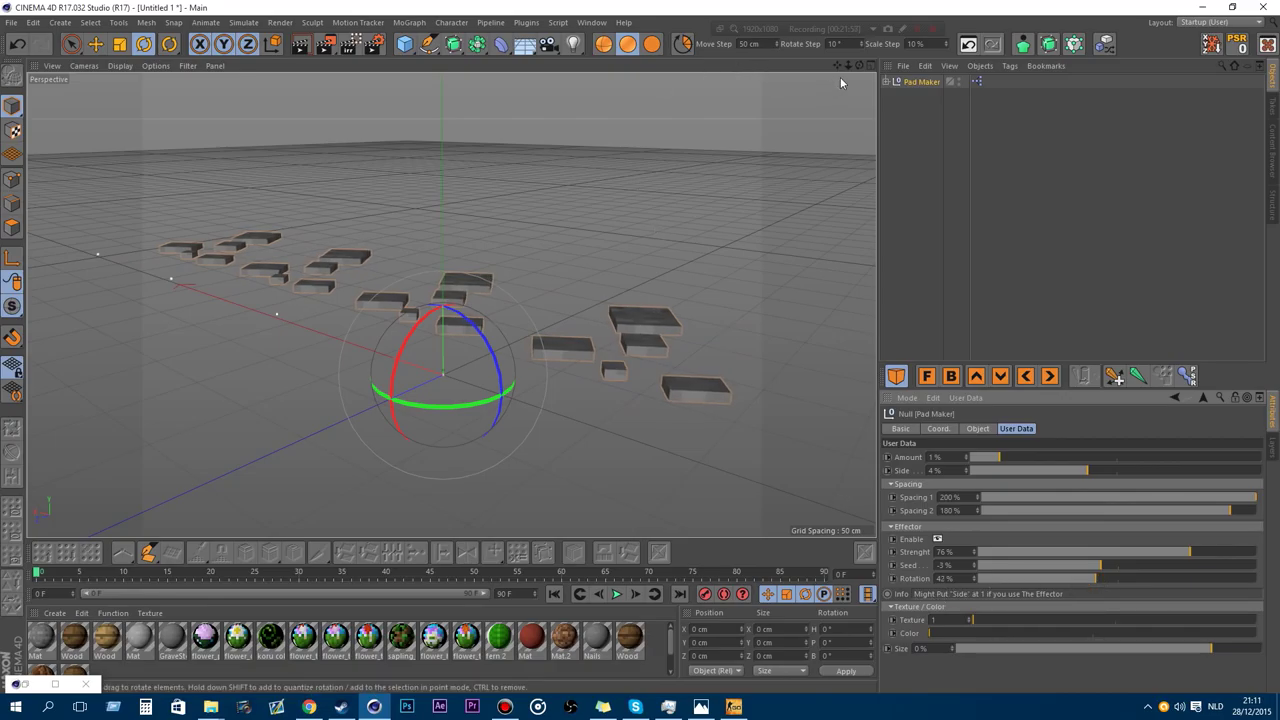
left_click_drag(729, 331, 425, 300, "alt")
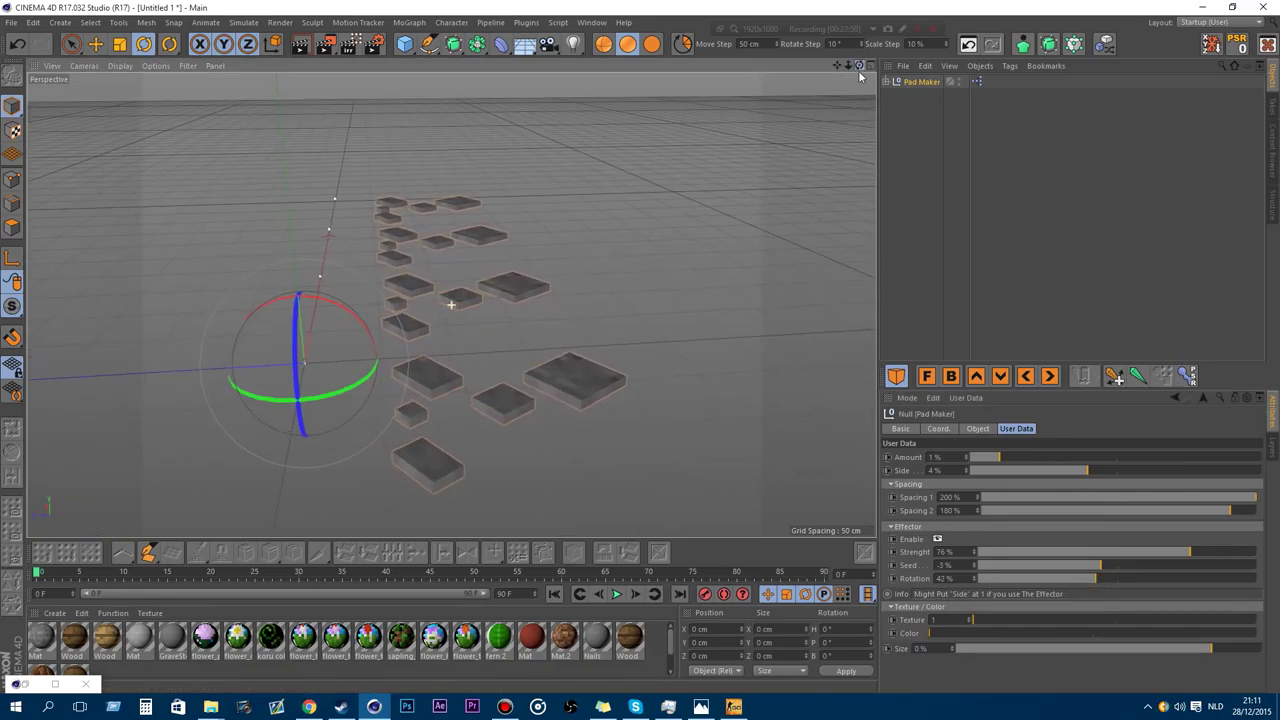
Raise the effector strength, lower its rotation, and make the pads purple and smaller.
mouse_move(1144, 549)
left_mouse_down()
mouse_move(1029, 551)
mouse_move(1258, 553)
mouse_move(978, 552)
mouse_move(1272, 552)
left_mouse_up()
mouse_move(1078, 578)
left_mouse_down()
mouse_move(1240, 578)
mouse_move(990, 580)
mouse_move(1038, 577)
left_mouse_up()
mouse_move(996, 621)
left_mouse_down()
mouse_move(1263, 621)
mouse_move(1005, 616)
mouse_move(966, 640)
mouse_move(1052, 617)
mouse_move(1204, 619)
mouse_move(981, 623)
mouse_move(1200, 651)
mouse_move(953, 648)
left_mouse_up()
Delete the Pad Maker object from the scene.
left_click(1016, 243)
left_click(976, 81)
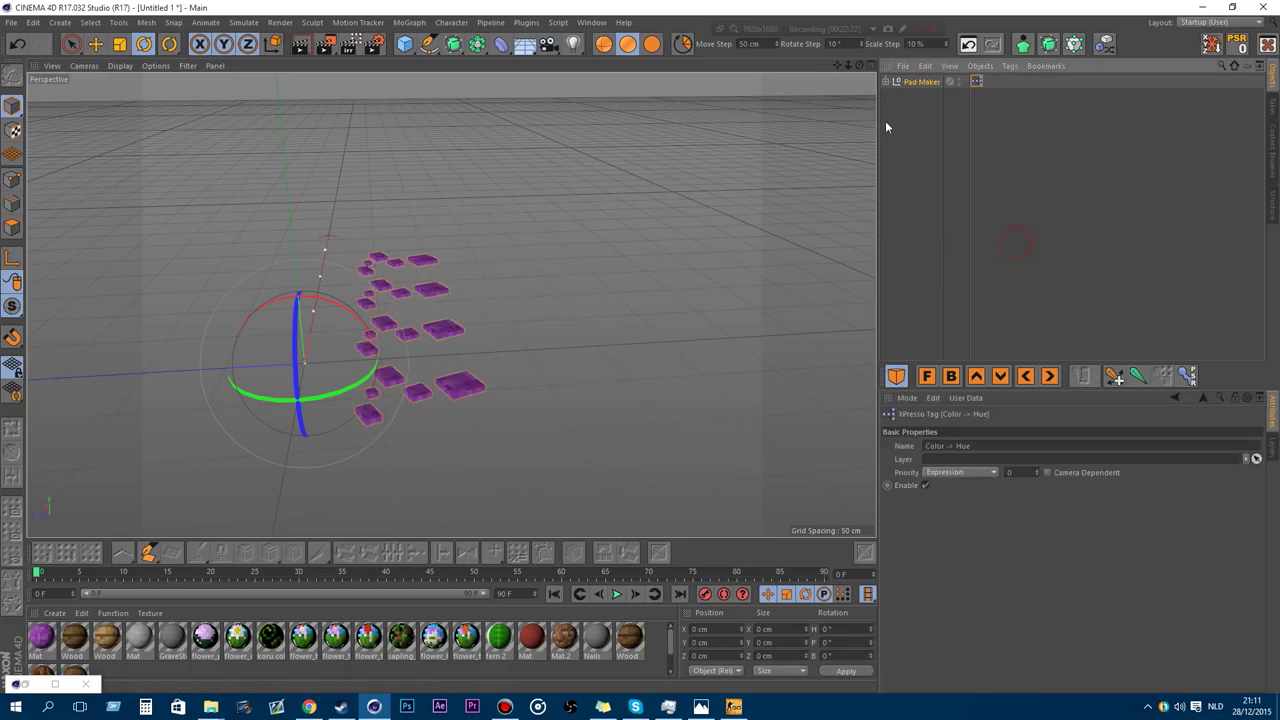
left_click(926, 117)
left_click(933, 82)
key("Delete")
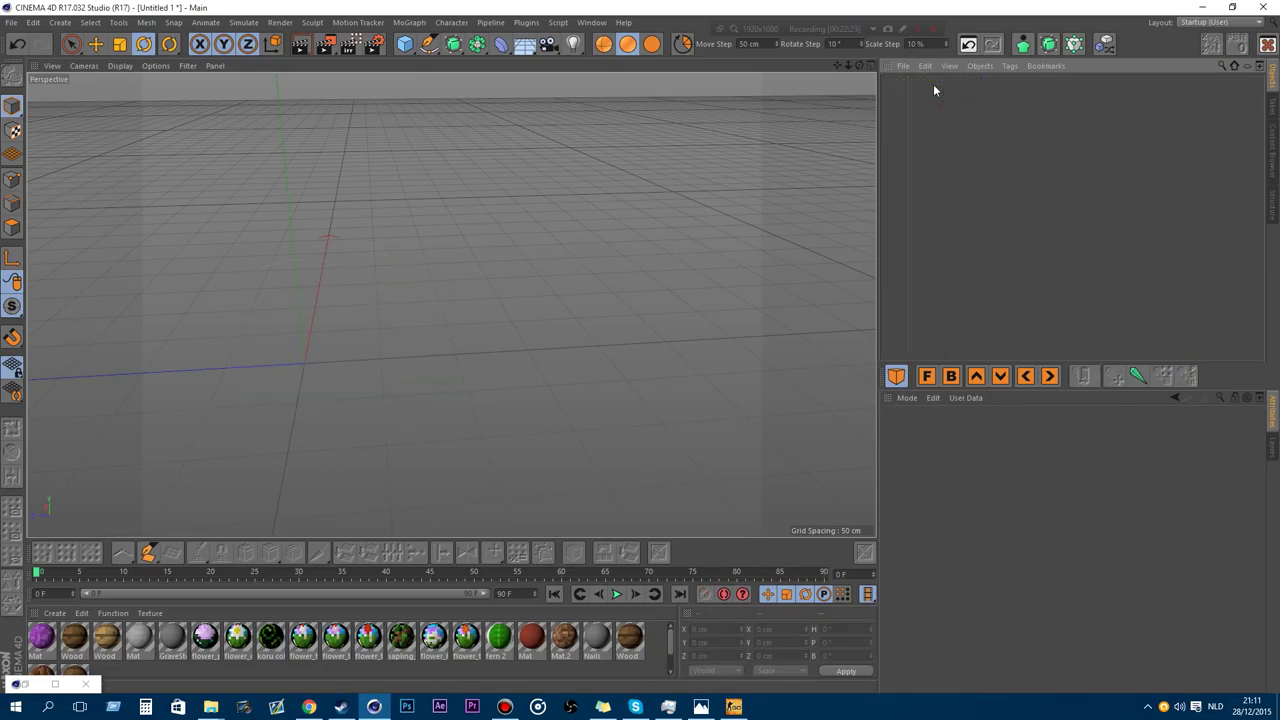
Load the Water Well asset from the content library into the empty scene and frame the whole well.
left_click(1272, 168)
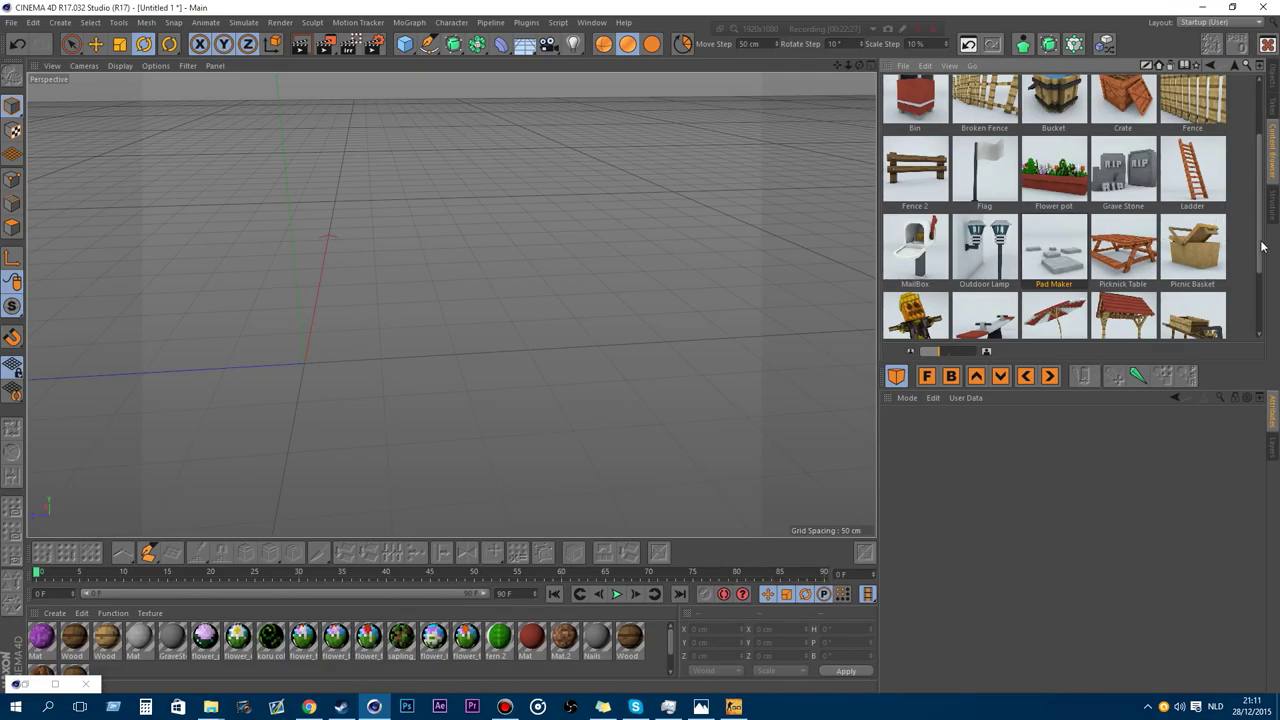
left_click_drag(1262, 246, 1252, 312)
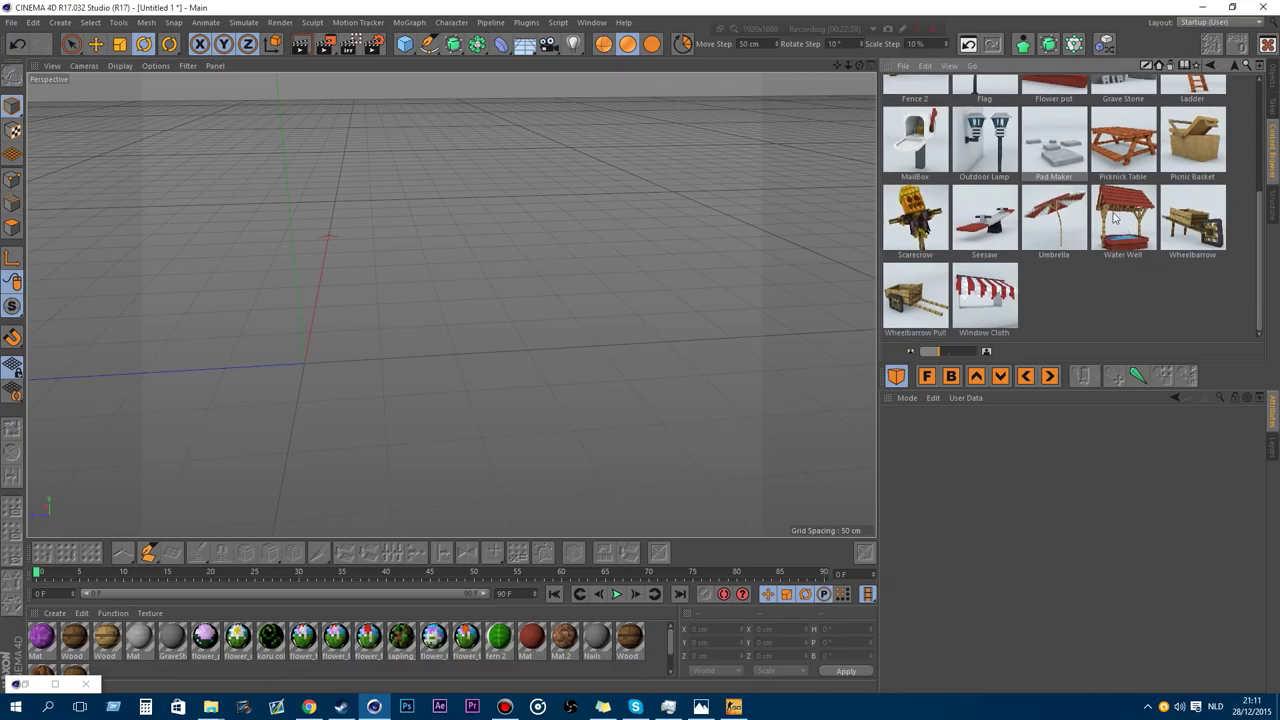
double_click(1126, 210)
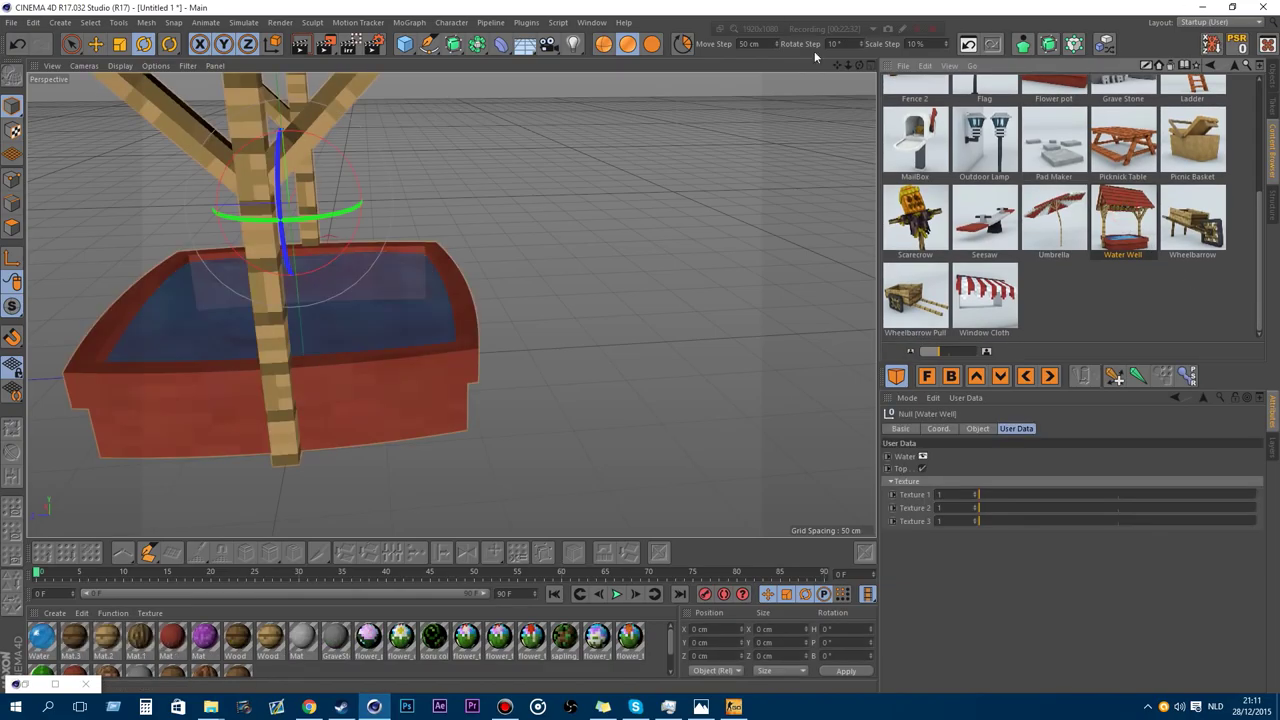
left_click_drag(848, 65, 730, 52)
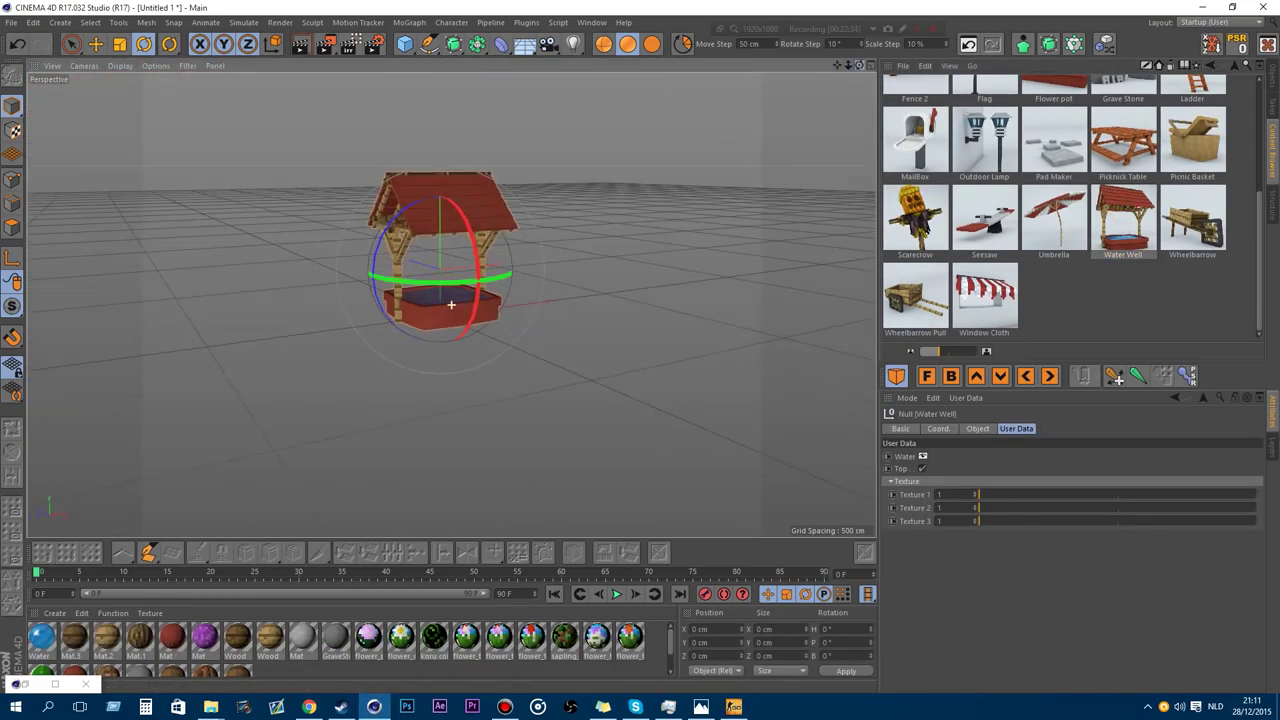
scroll(451, 304, "up", 6)
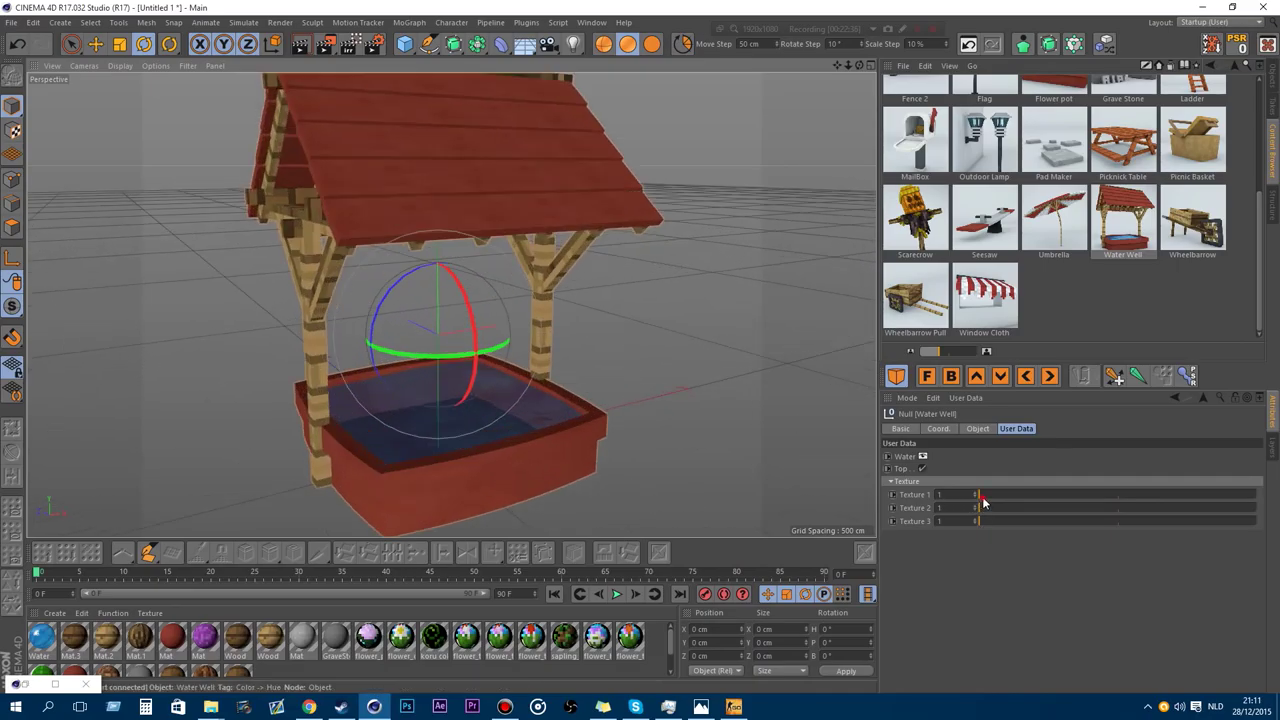
Try the Water Well's texture sliders, returning them to 1, and switch its Top option off and on again.
mouse_move(983, 502)
left_mouse_down()
mouse_move(1260, 500)
mouse_move(977, 503)
left_mouse_up()
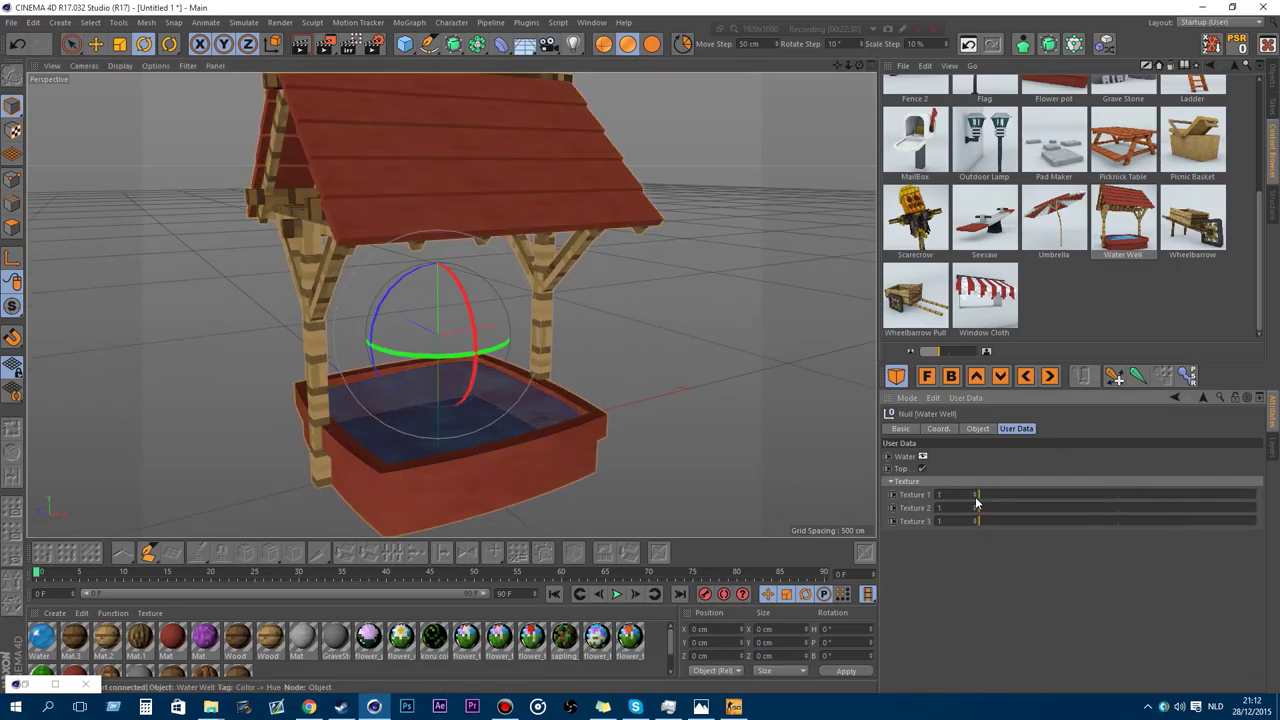
left_click_drag(1059, 513, 978, 522)
left_click_drag(848, 66, 877, 347)
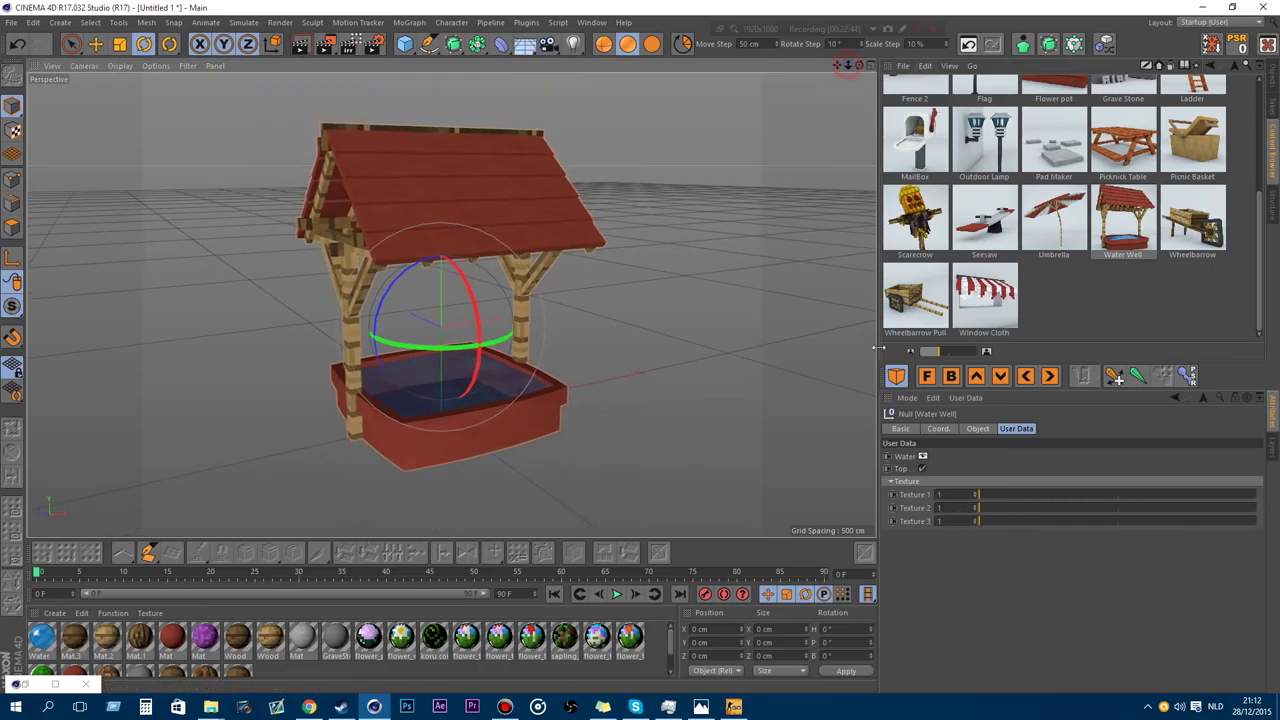
left_click(922, 469)
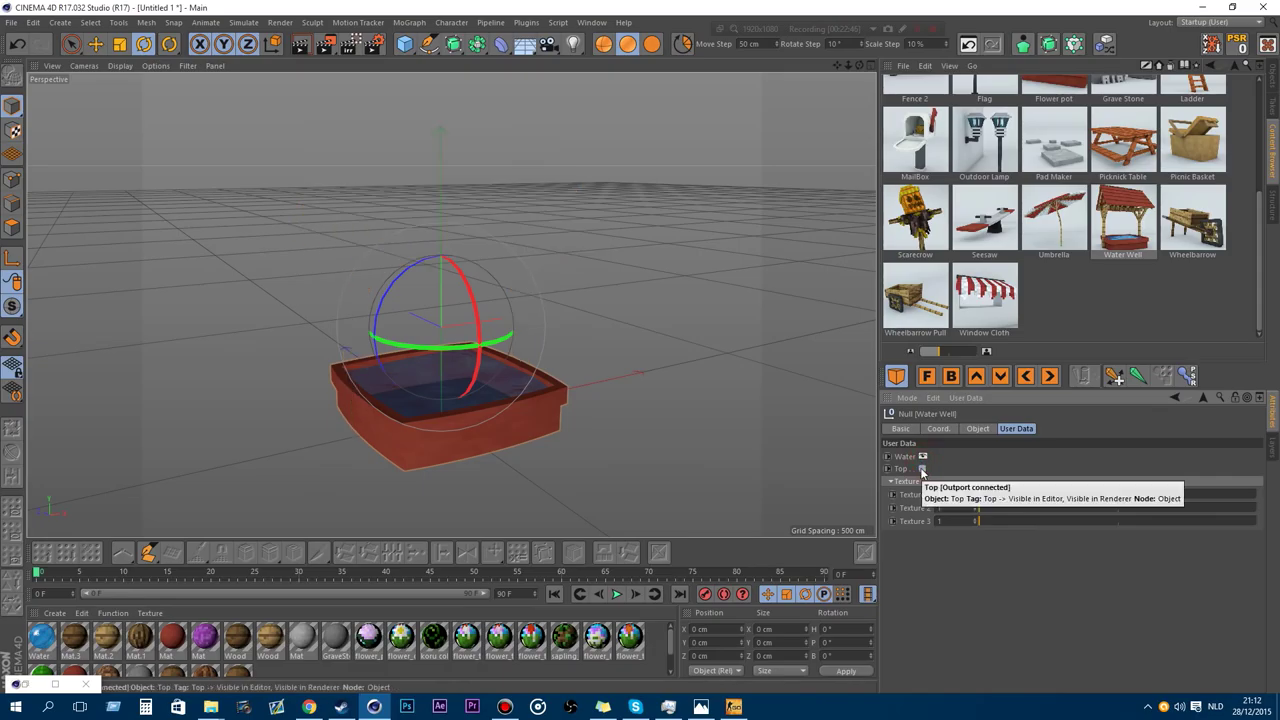
left_click(922, 469)
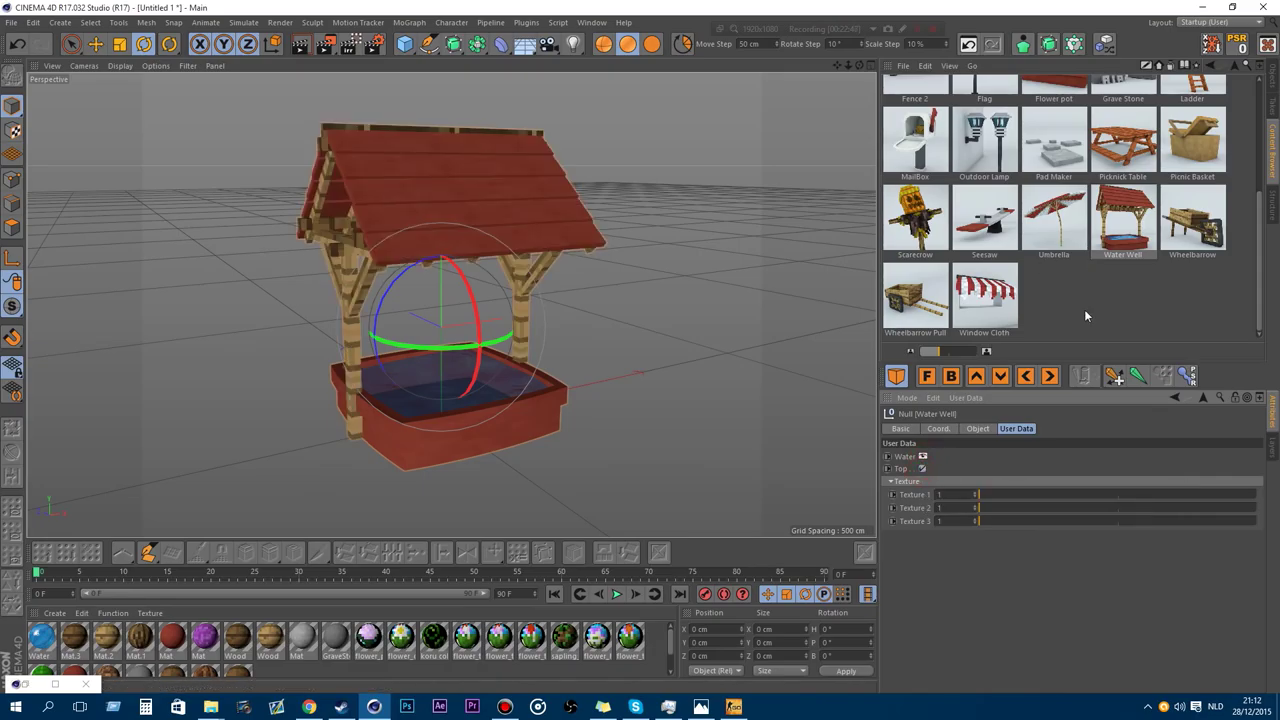
Load the Wheelbarrow Pull asset from the content library and delete the Water Well.
double_click(925, 289)
left_click(1273, 80)
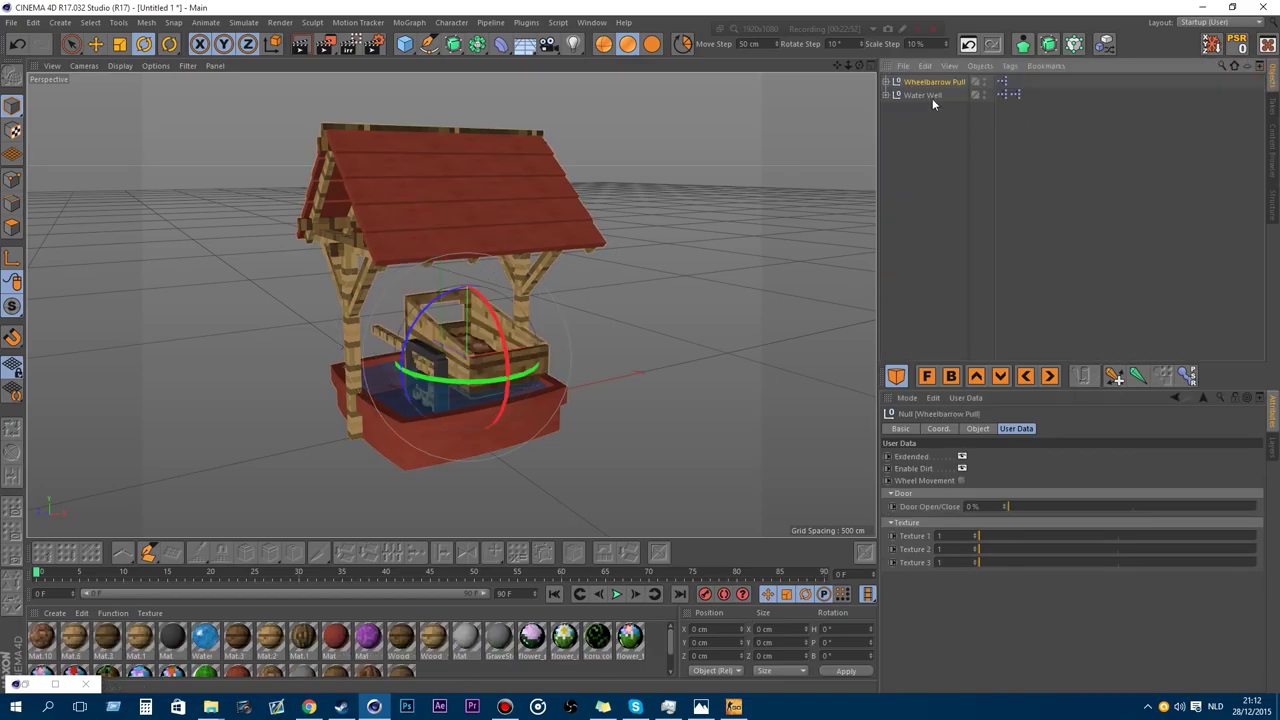
left_click(930, 98)
key("Delete")
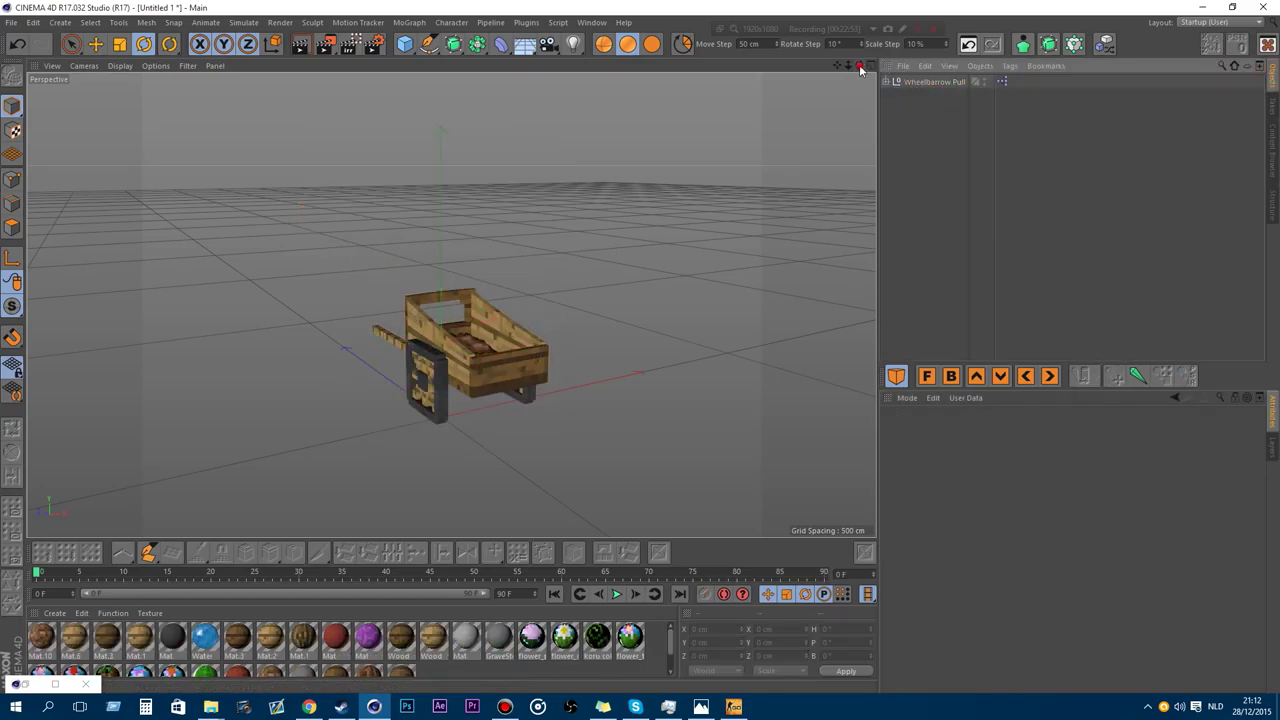
Select the Wheelbarrow Pull, toggle its extended option to compare both shapes, and leave it switched off.
left_click_drag(860, 69, 925, 82)
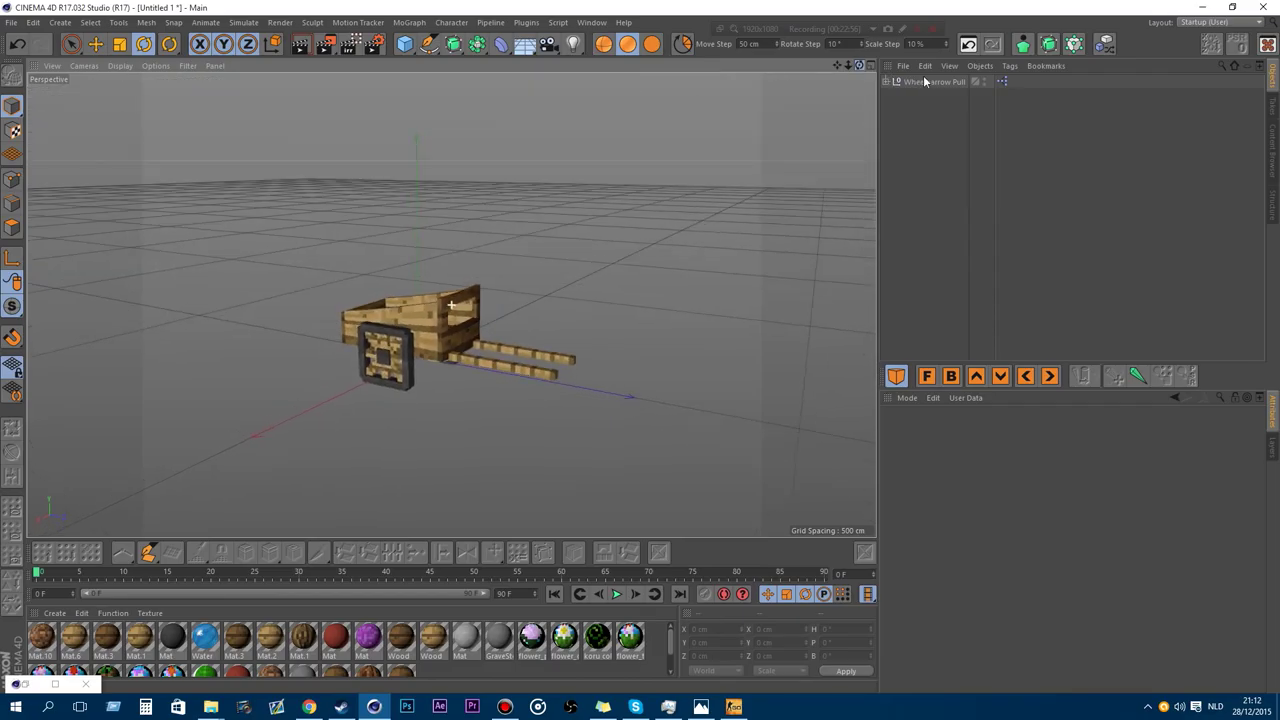
left_click(925, 82)
scroll(369, 244, "up", 5)
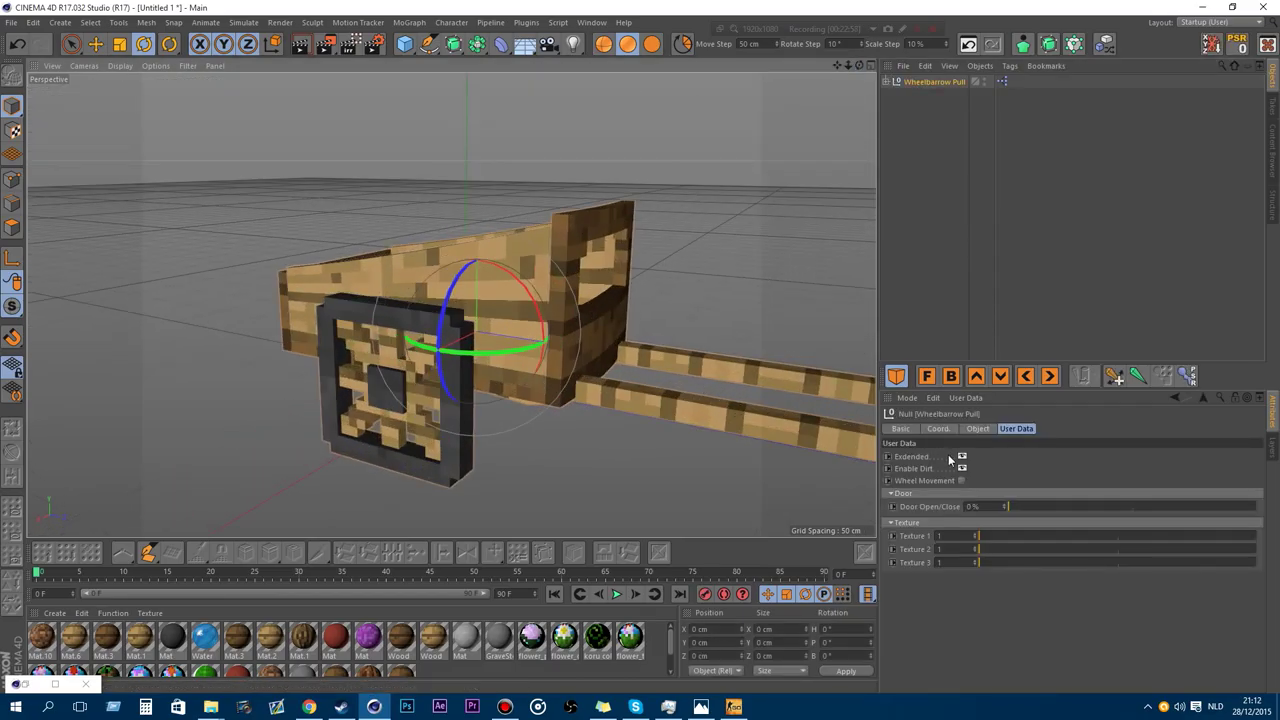
left_click(961, 457)
left_click(962, 457)
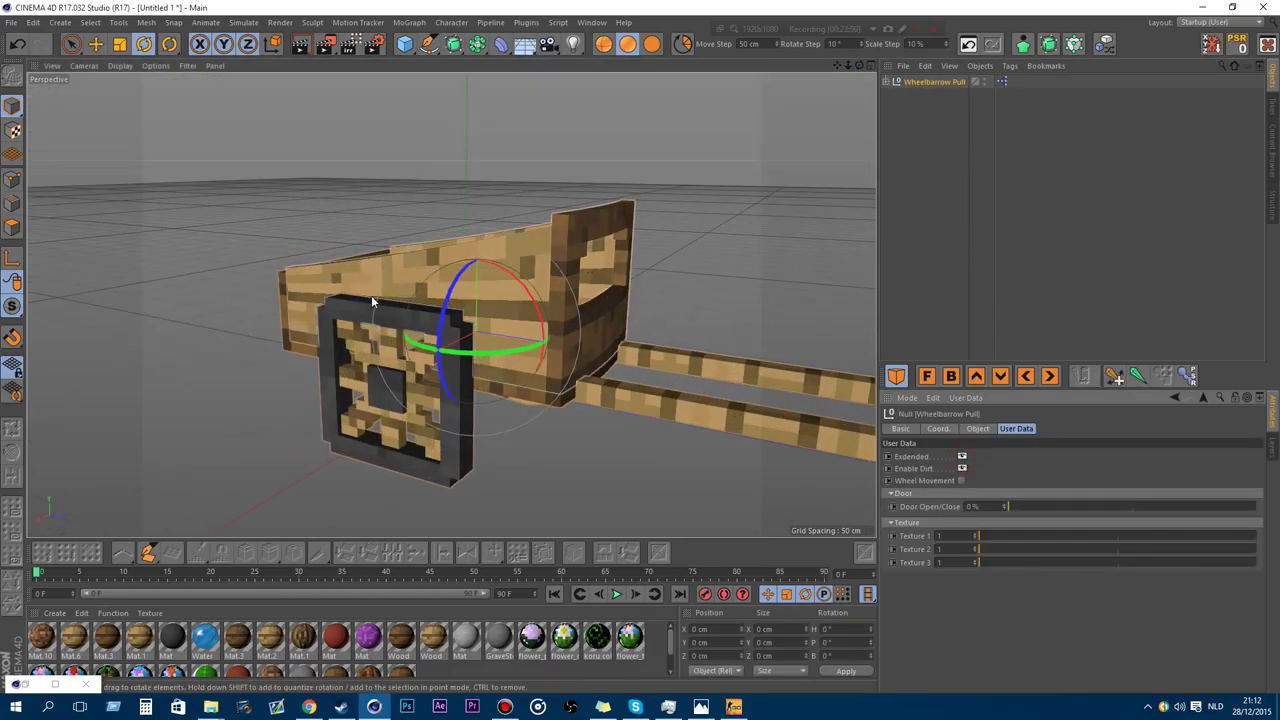
left_click_drag(859, 66, 872, 40)
left_click(963, 458)
left_click(963, 458)
left_click(961, 457)
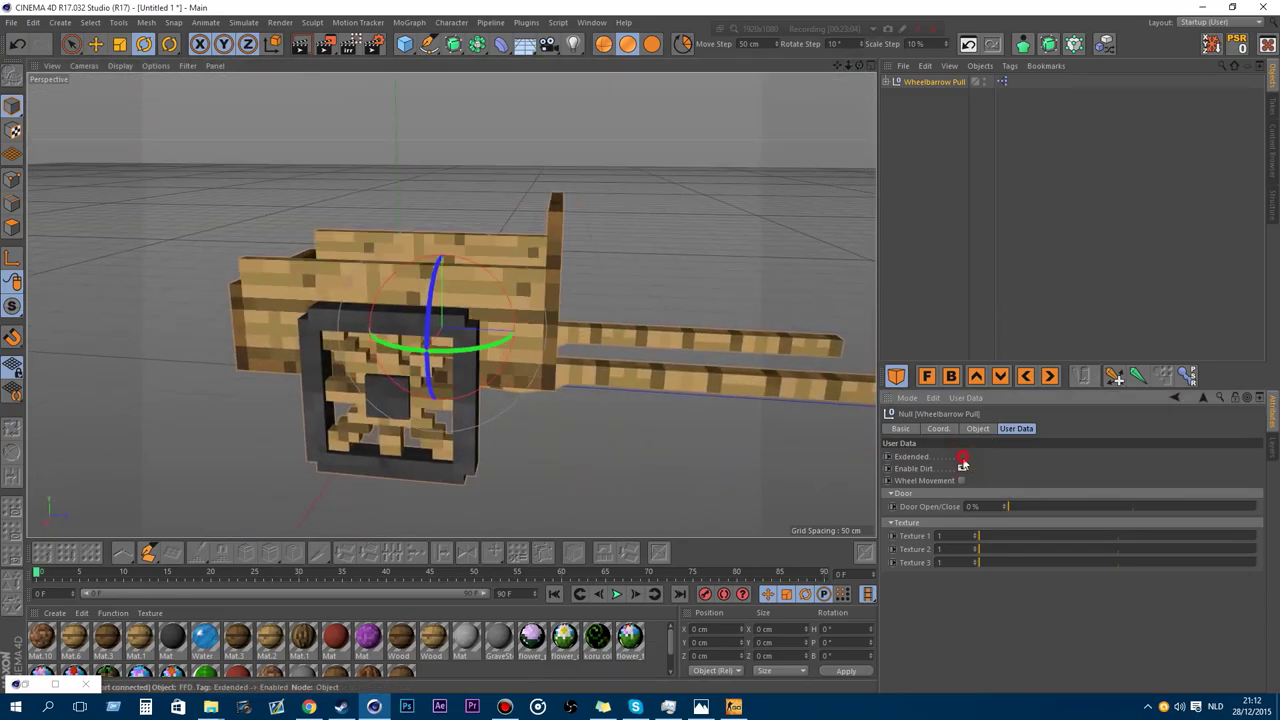
left_click_drag(859, 66, 856, 110)
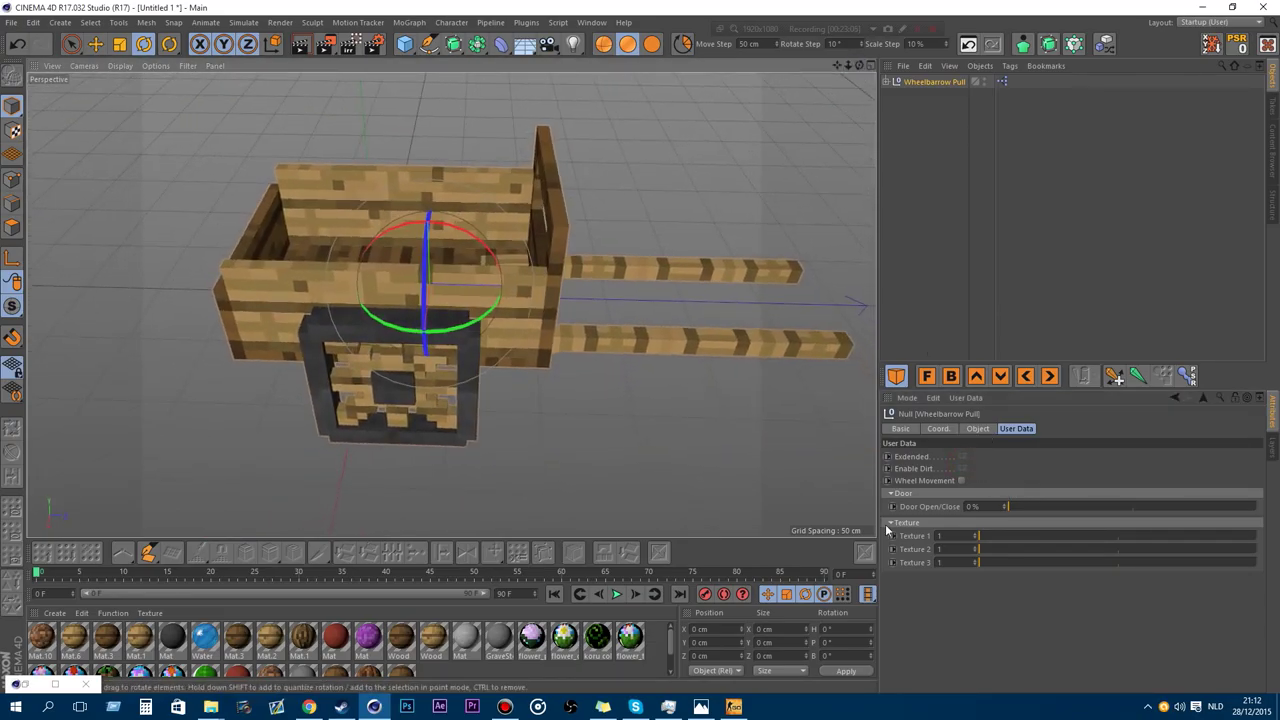
Enable the wheelbarrow's dirt and wheel movement, and move it about 37.4 cm along the Z axis.
left_click(962, 468)
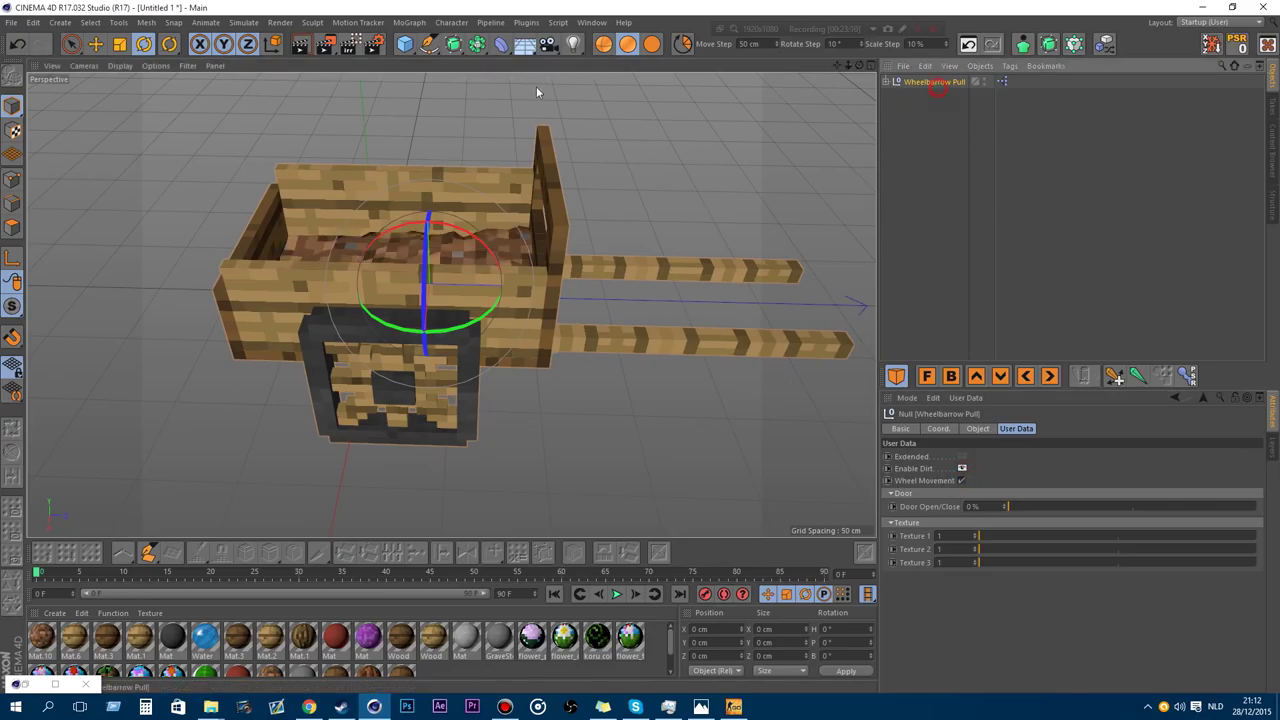
key("e")
left_click_drag(526, 288, 629, 272)
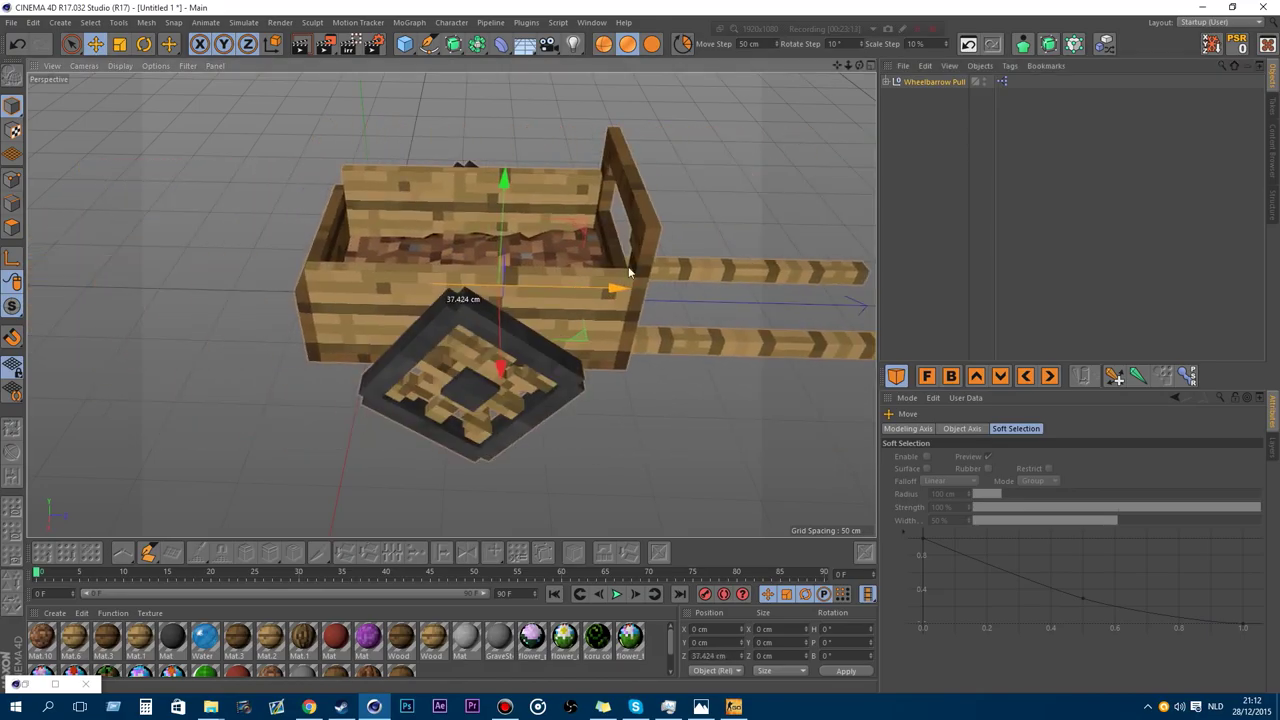
Test the wheelbarrow's Door Open/Close setting by opening the door and returning it to 0%.
left_click(956, 84)
left_click_drag(1024, 514, 1120, 508)
left_click_drag(1278, 512, 877, 514)
Set the wheelbarrow's Texture 1 to 6, Texture 2 to 6 and Texture 3 to 4.
left_click_drag(1012, 543, 1250, 543)
left_click_drag(1000, 549, 1262, 555)
left_click_drag(1049, 564, 1146, 565)
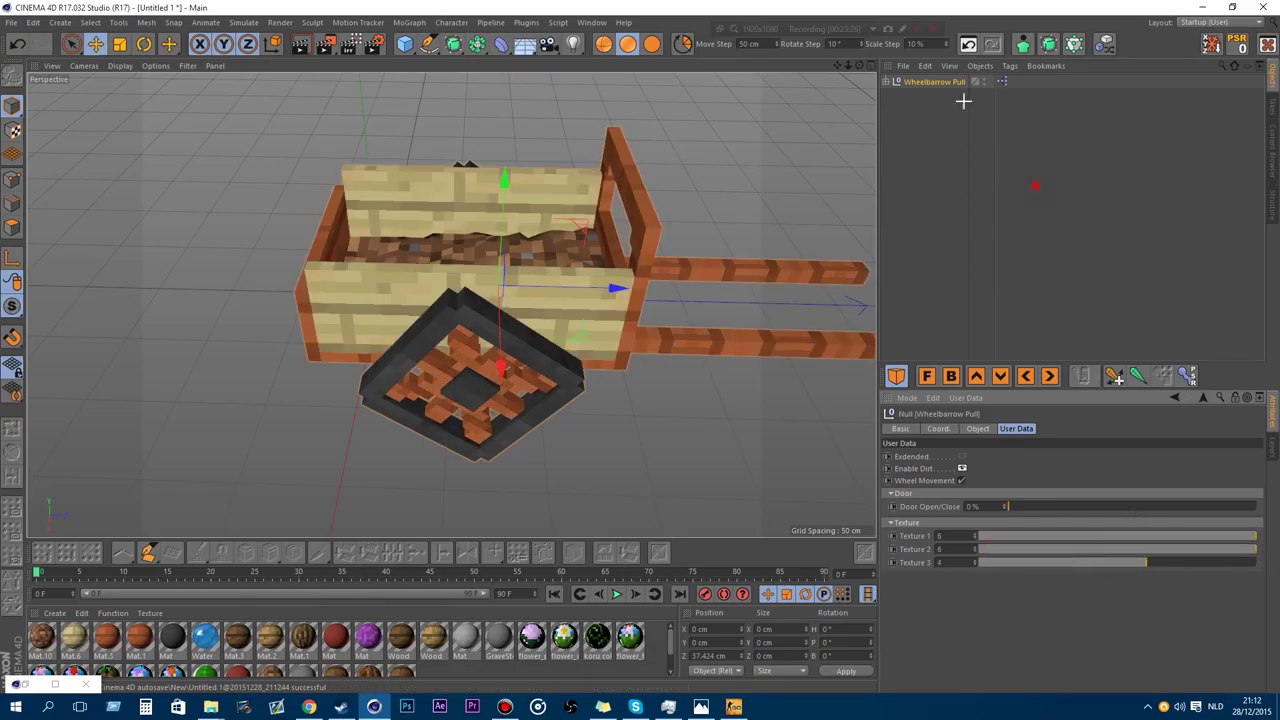
Delete the Wheelbarrow Pull and load the Window Cloth asset from the content library in its place.
left_click(1002, 82)
key("Delete")
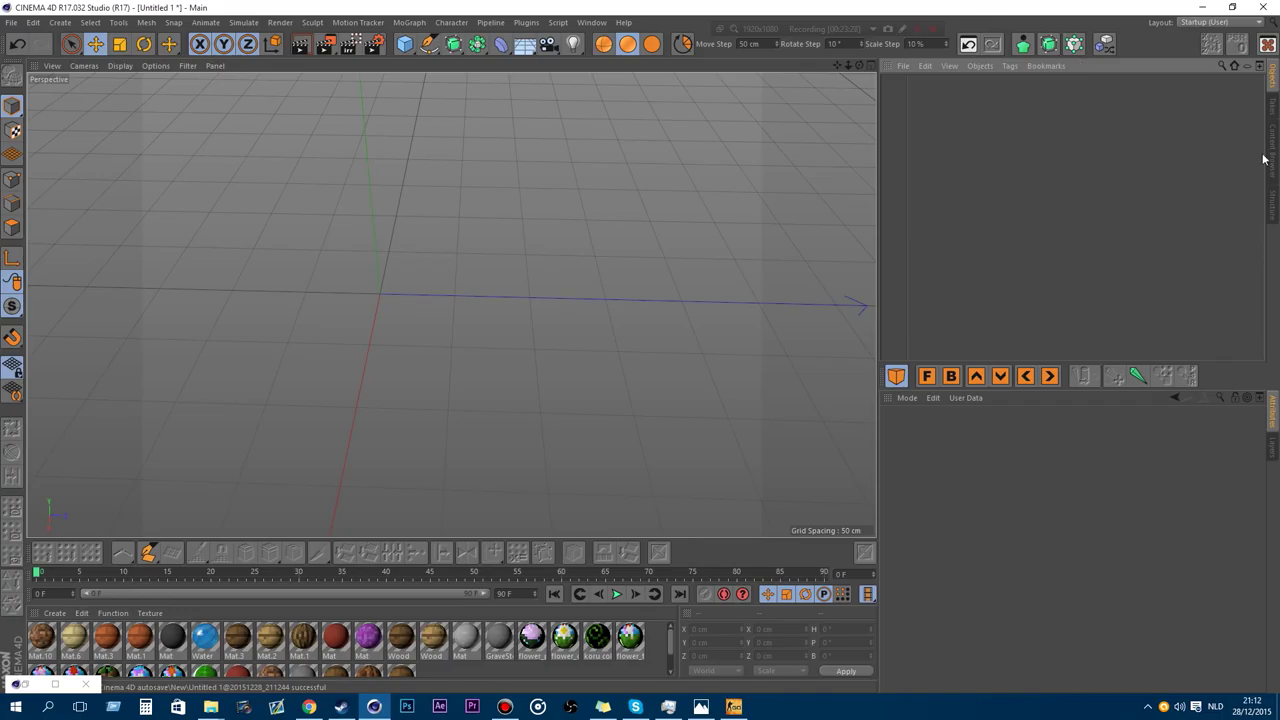
left_click(1263, 160)
double_click(1011, 300)
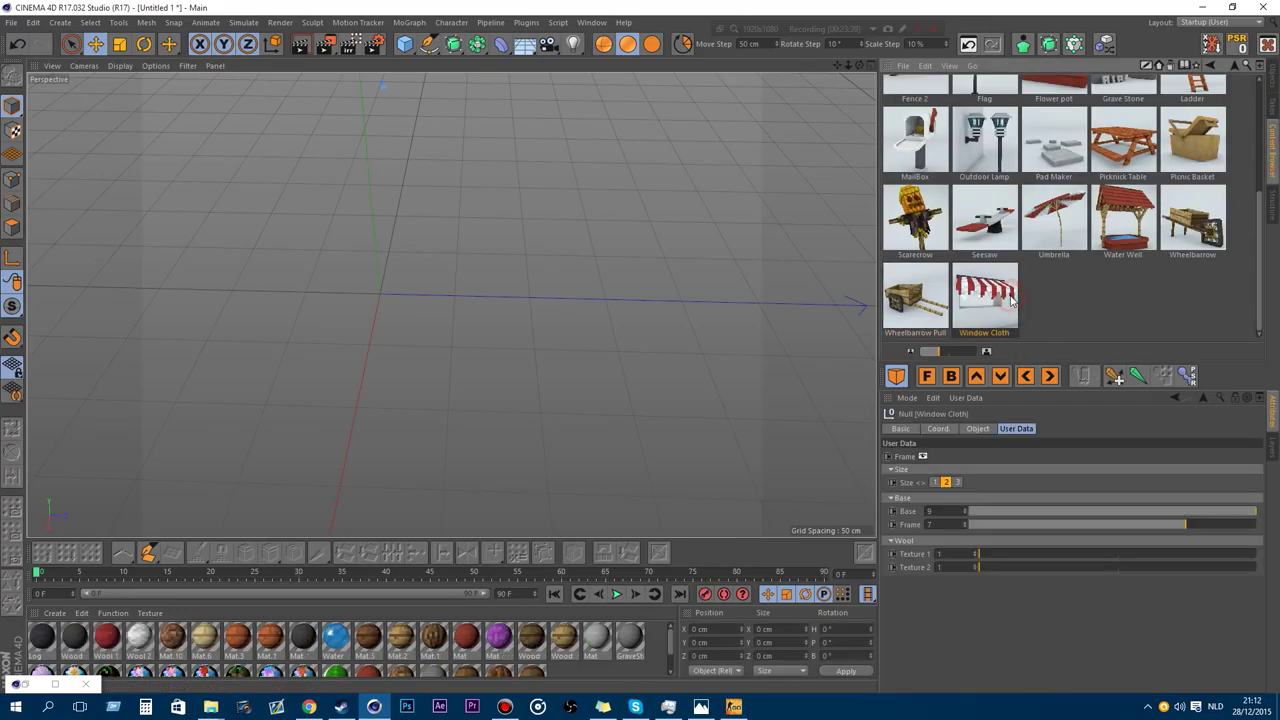
left_click_drag(851, 68, 962, 20)
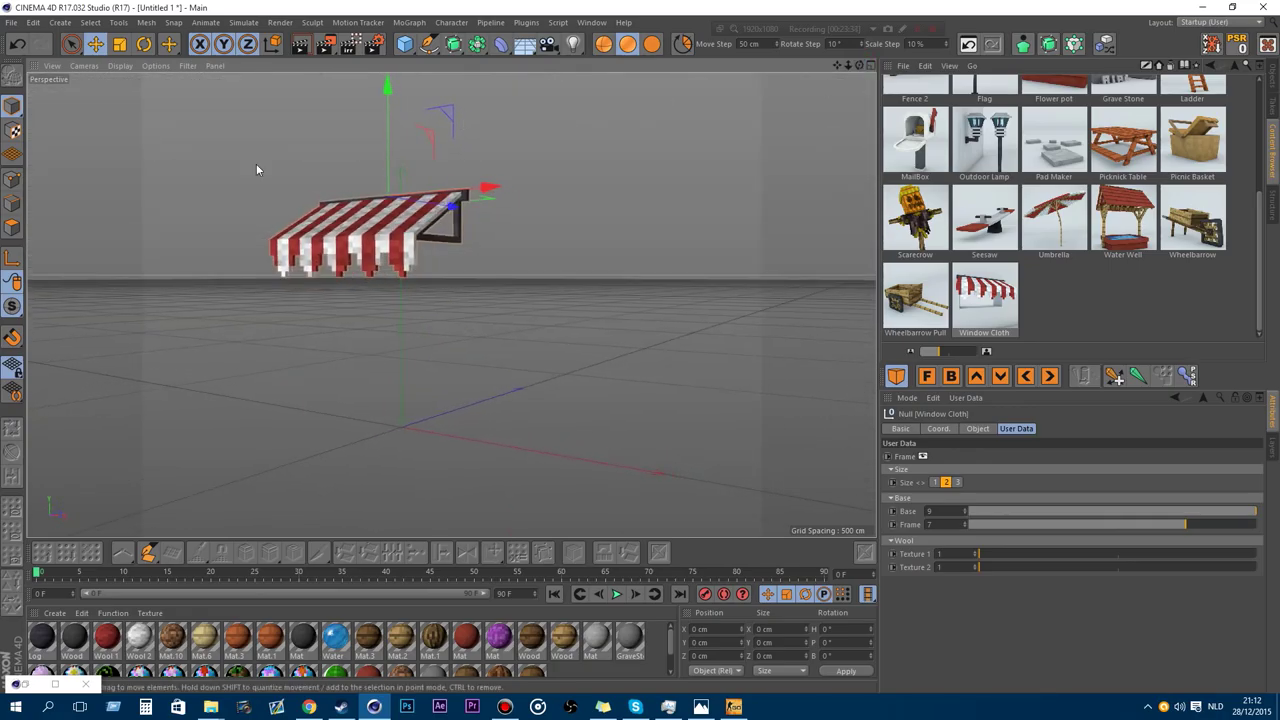
scroll(257, 169, "up", 5)
scroll(445, 301, "up", 1)
mouse_move(838, 68)
left_mouse_down()
mouse_move(852, 38)
mouse_move(853, 68)
mouse_move(832, 66)
left_mouse_up()
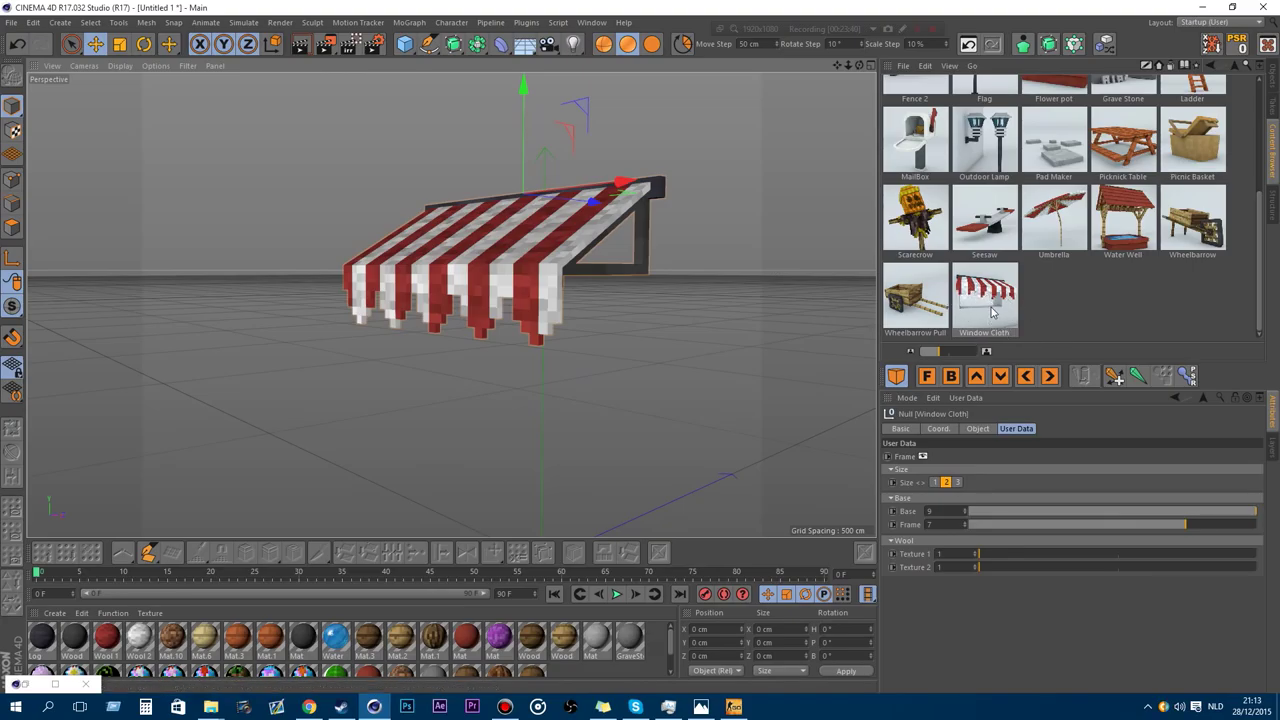
Look through the library's Indoor folder and return to the Outdoor folder.
left_click(1235, 67)
double_click(1032, 126)
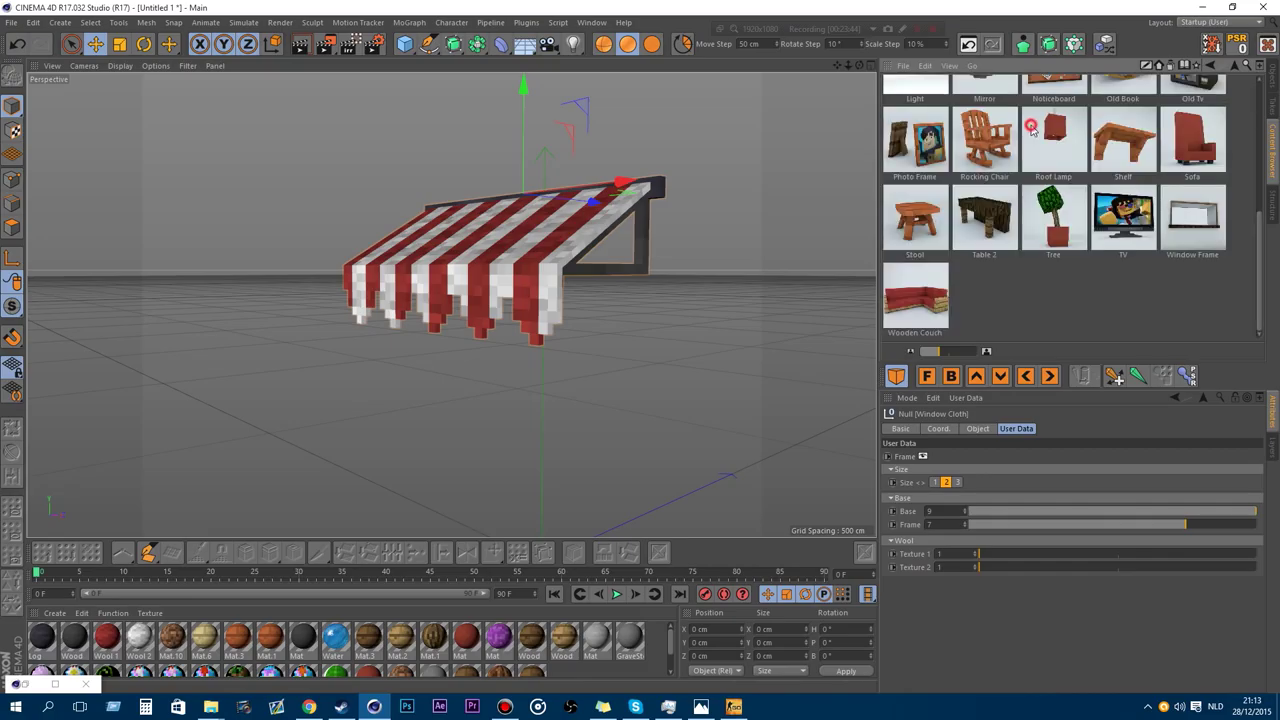
left_click(1235, 67)
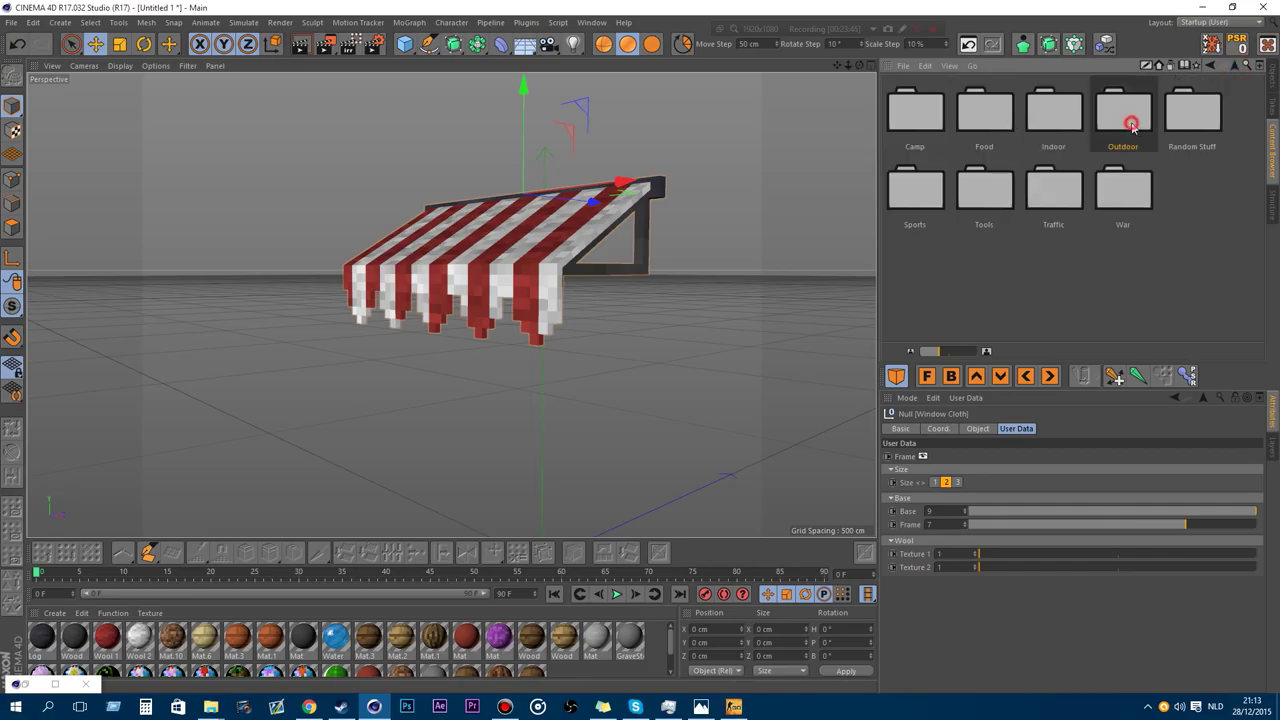
double_click(1131, 126)
Set the Window Cloth's size option to 1 in its user data.
left_click(1273, 79)
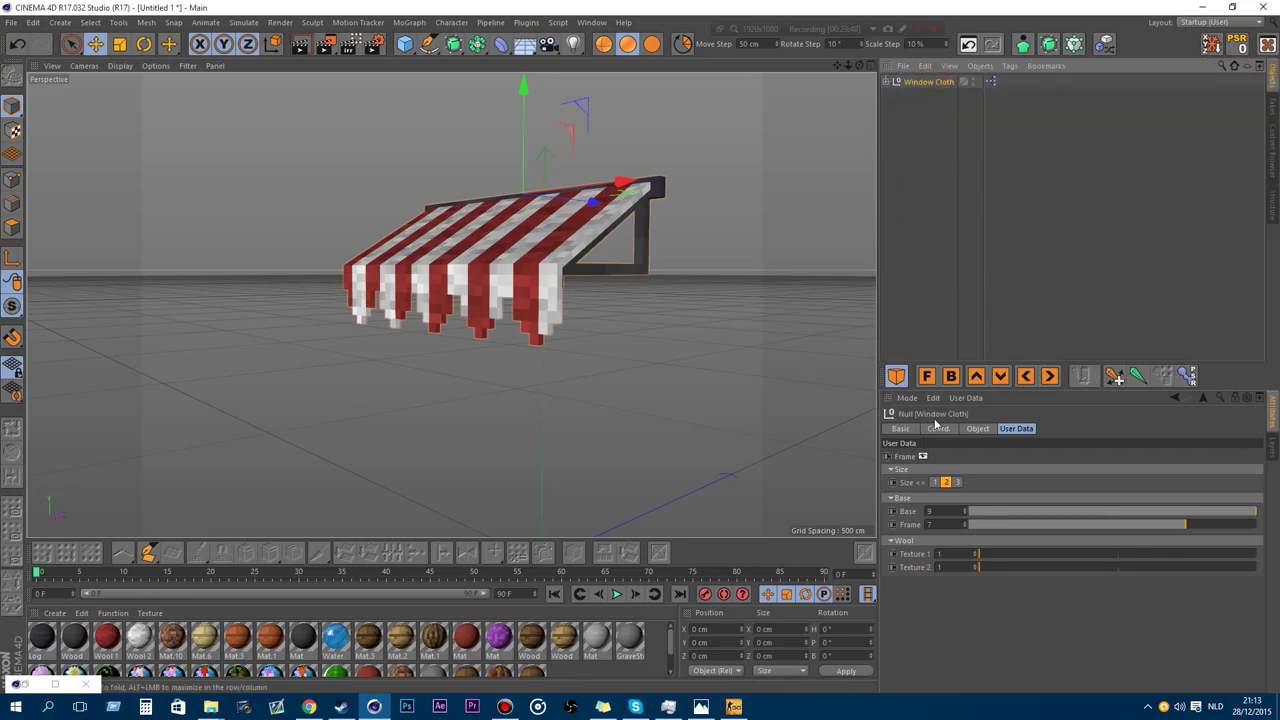
left_click(934, 482)
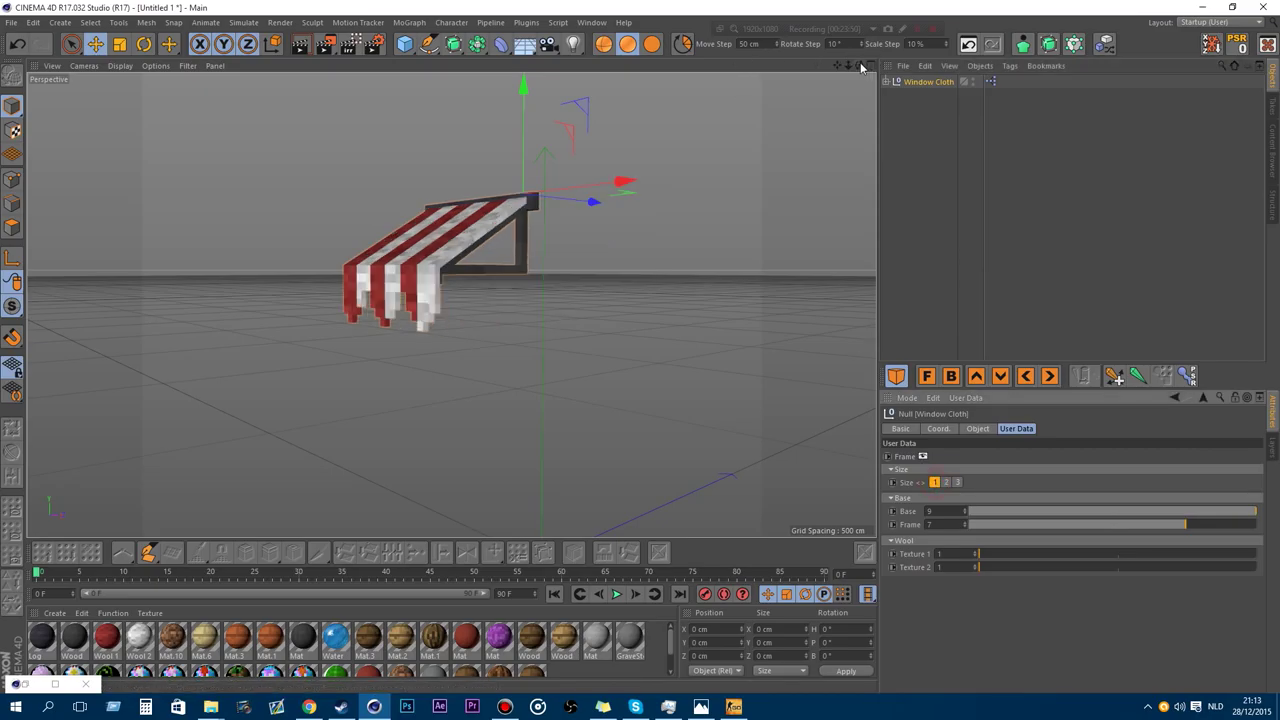
Try size option 3 on the Window Cloth and return it to size 1.
left_click_drag(862, 67, 668, 246)
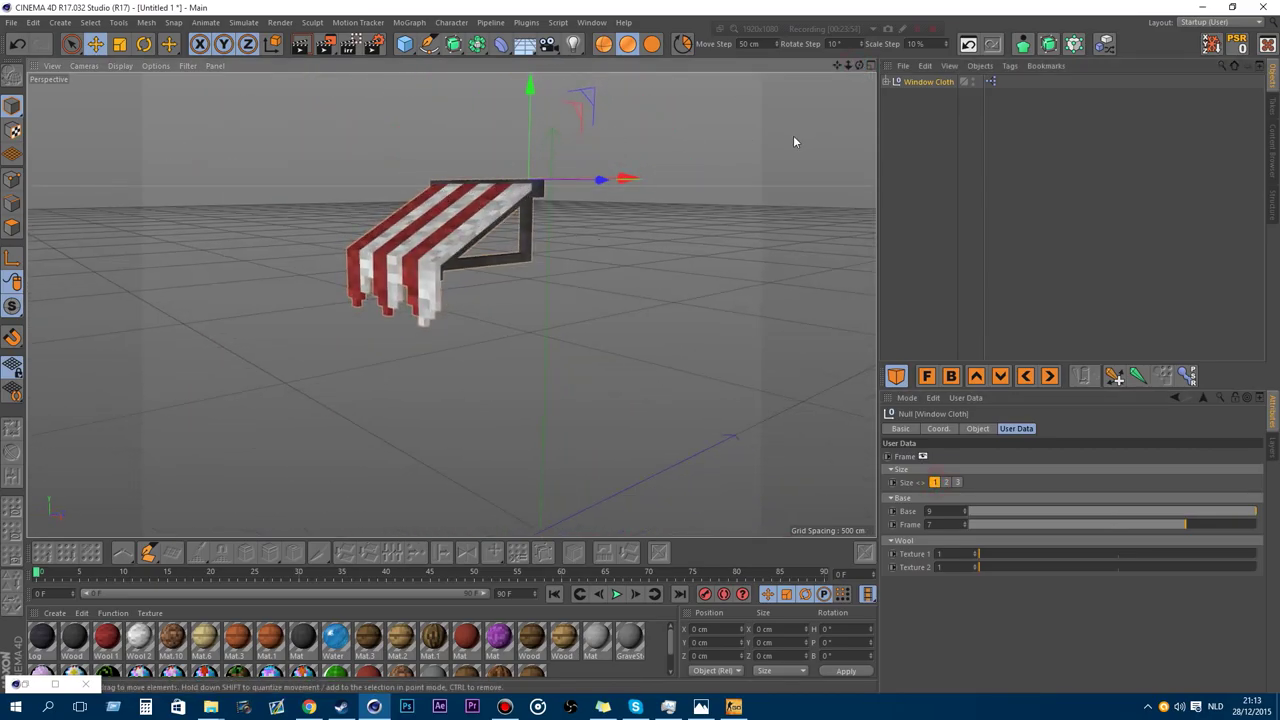
left_click_drag(860, 66, 926, 69)
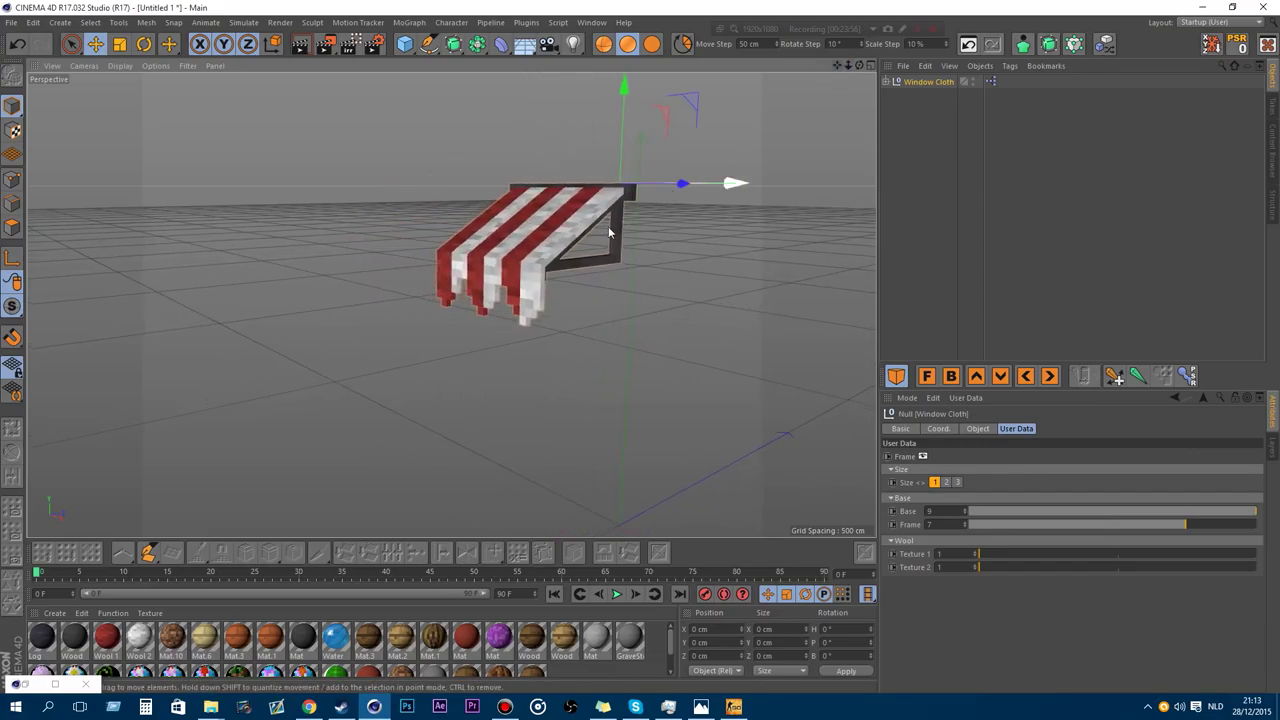
left_click(956, 482)
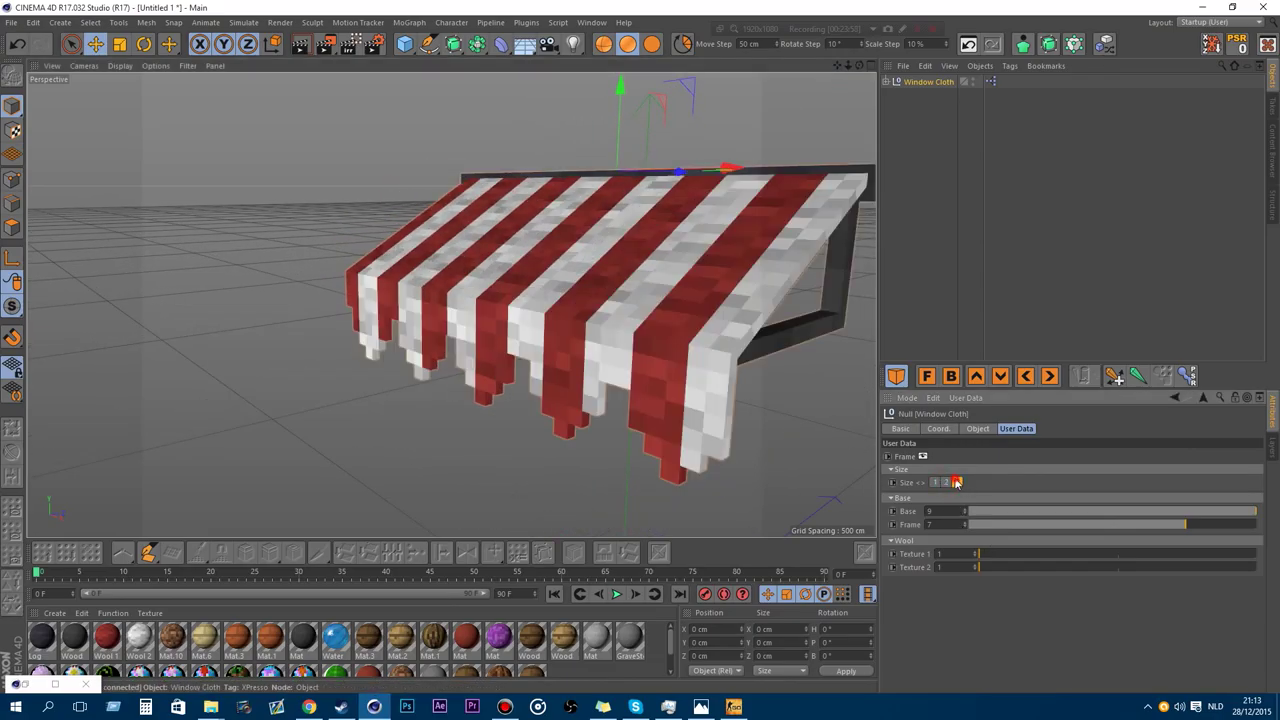
left_click(933, 482)
mouse_move(849, 67)
left_mouse_down()
mouse_move(800, 68)
mouse_move(871, 67)
left_mouse_up()
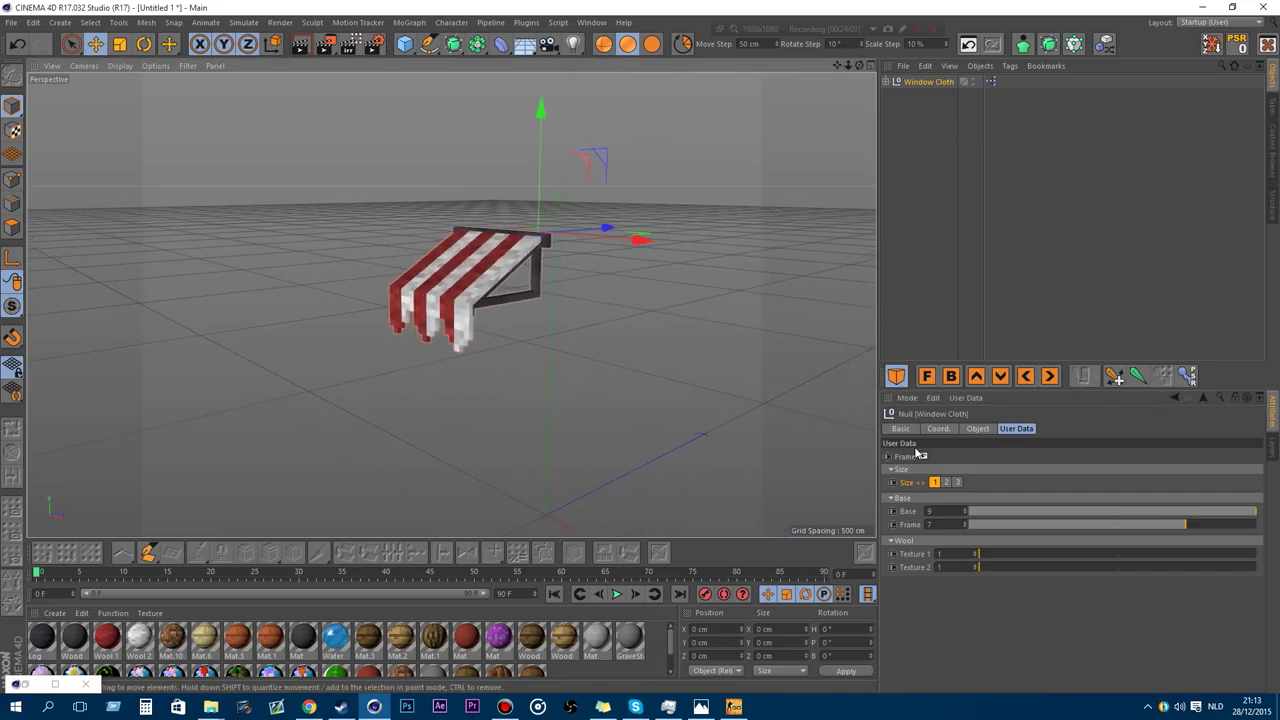
scroll(480, 283, "up", 5)
scroll(493, 286, "down", 5)
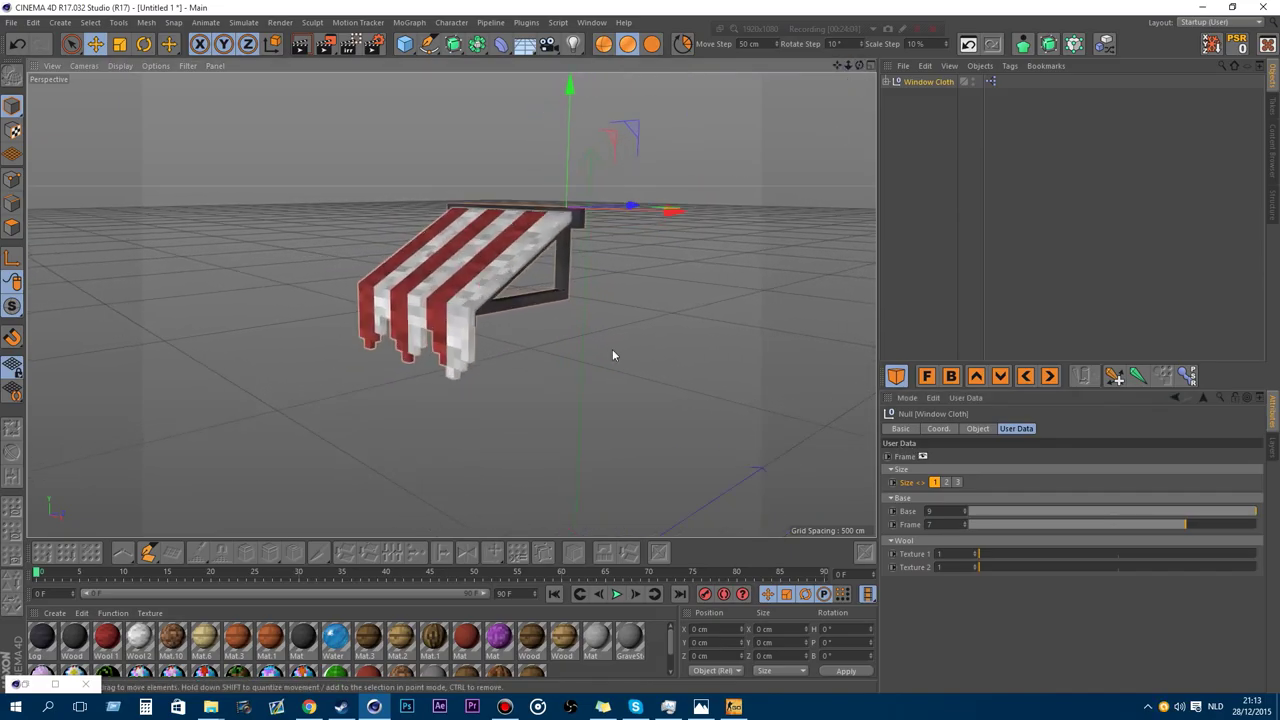
Switch the Window Cloth's size option to 2 and finally to 3.
left_click(946, 482)
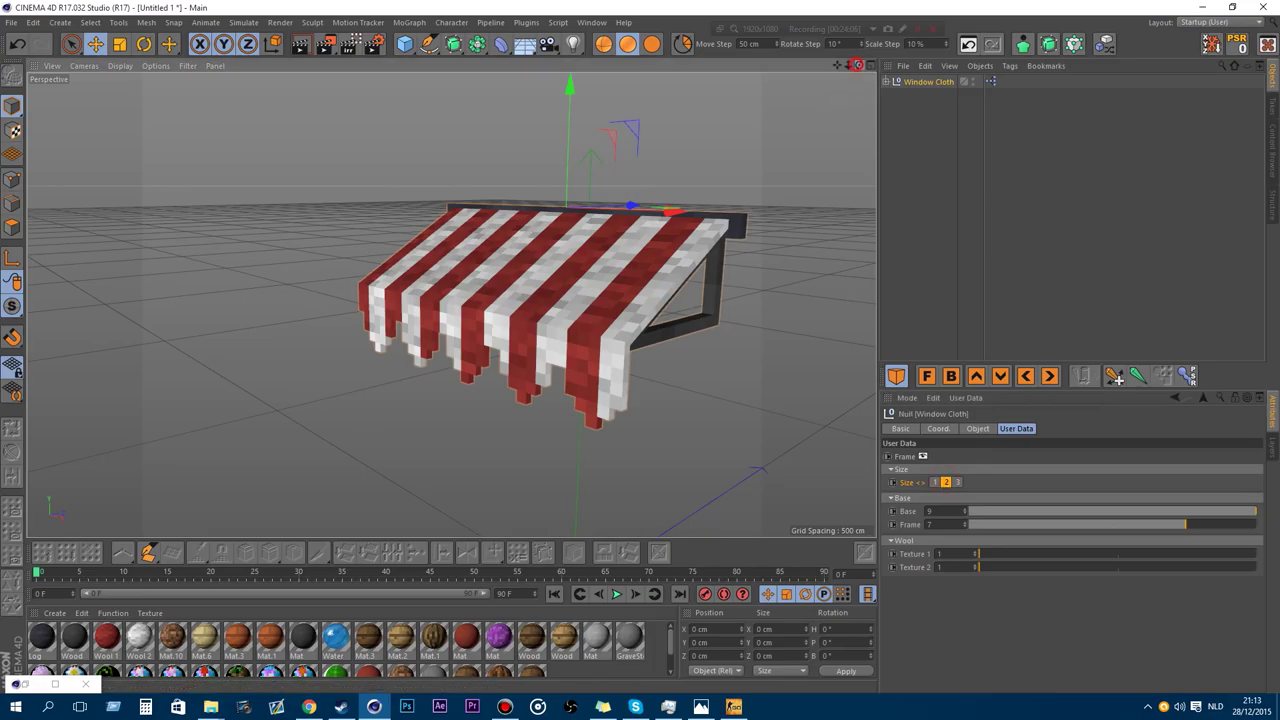
left_click_drag(860, 66, 742, 38)
left_click(957, 482)
Toggle the Window Cloth's Frame option to compare both states and leave the side frames turned off.
left_click(923, 457)
scroll(317, 337, "up", 2)
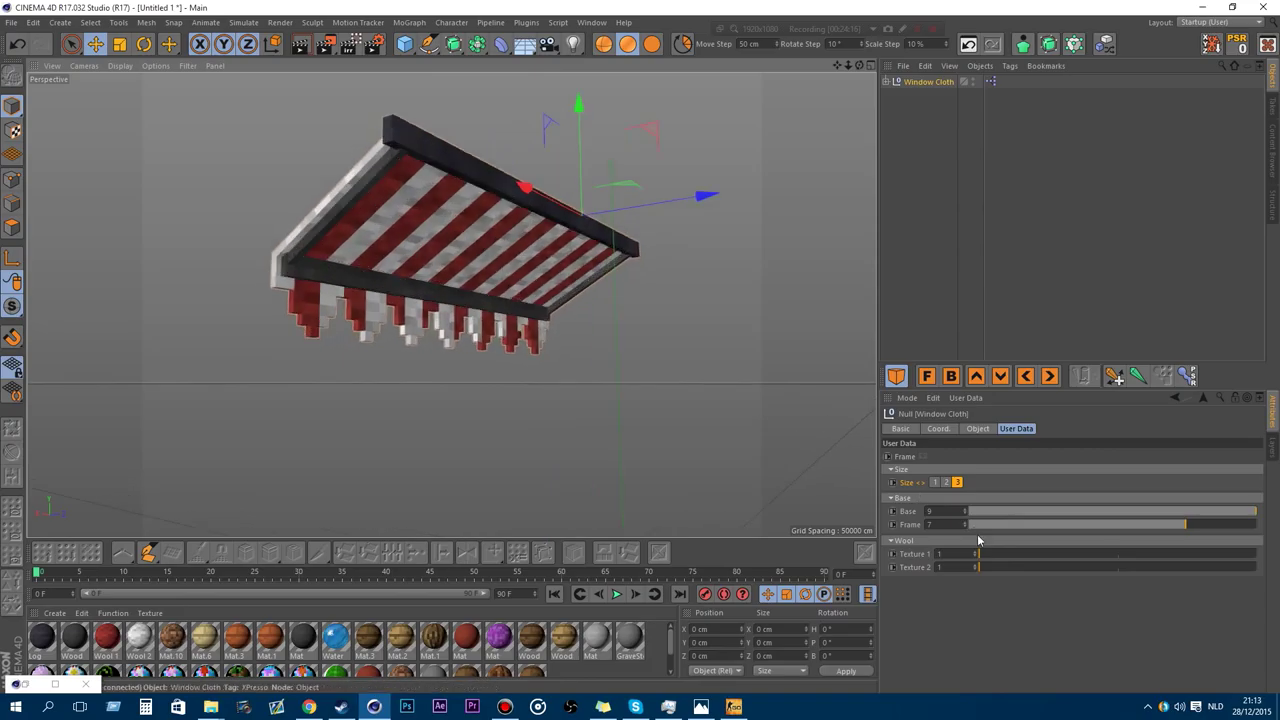
left_click(922, 458)
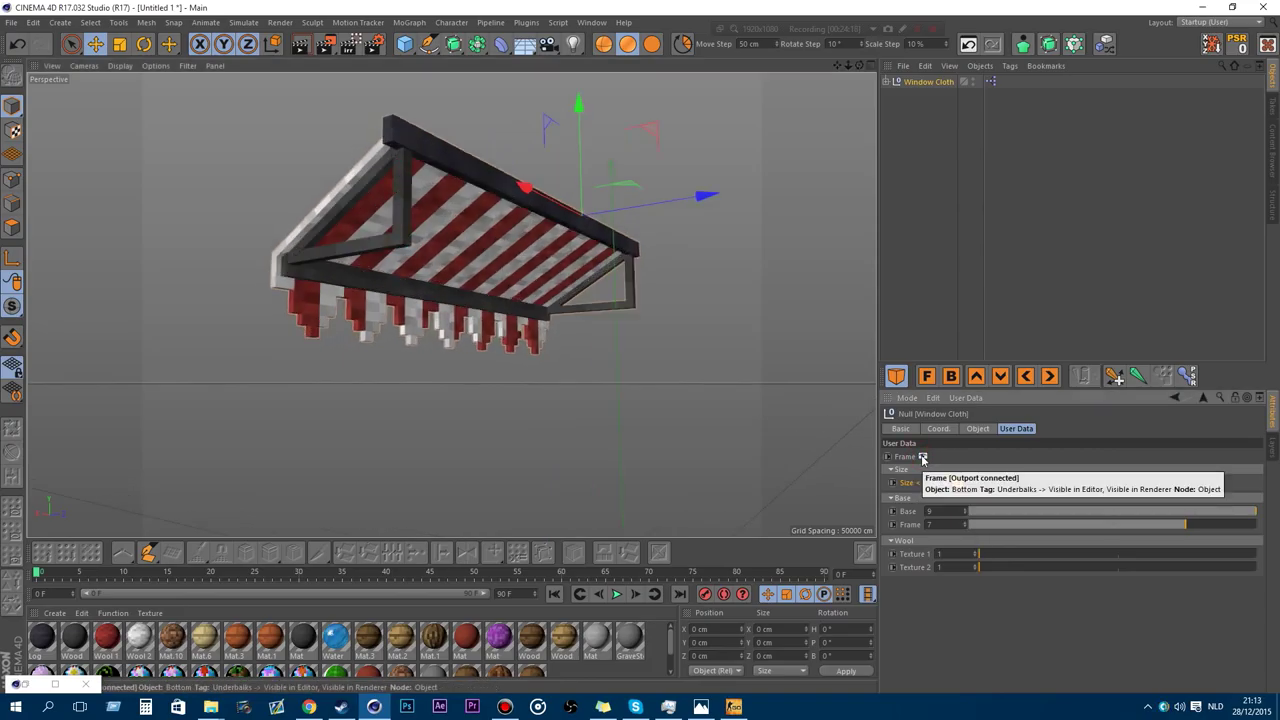
left_click(922, 457)
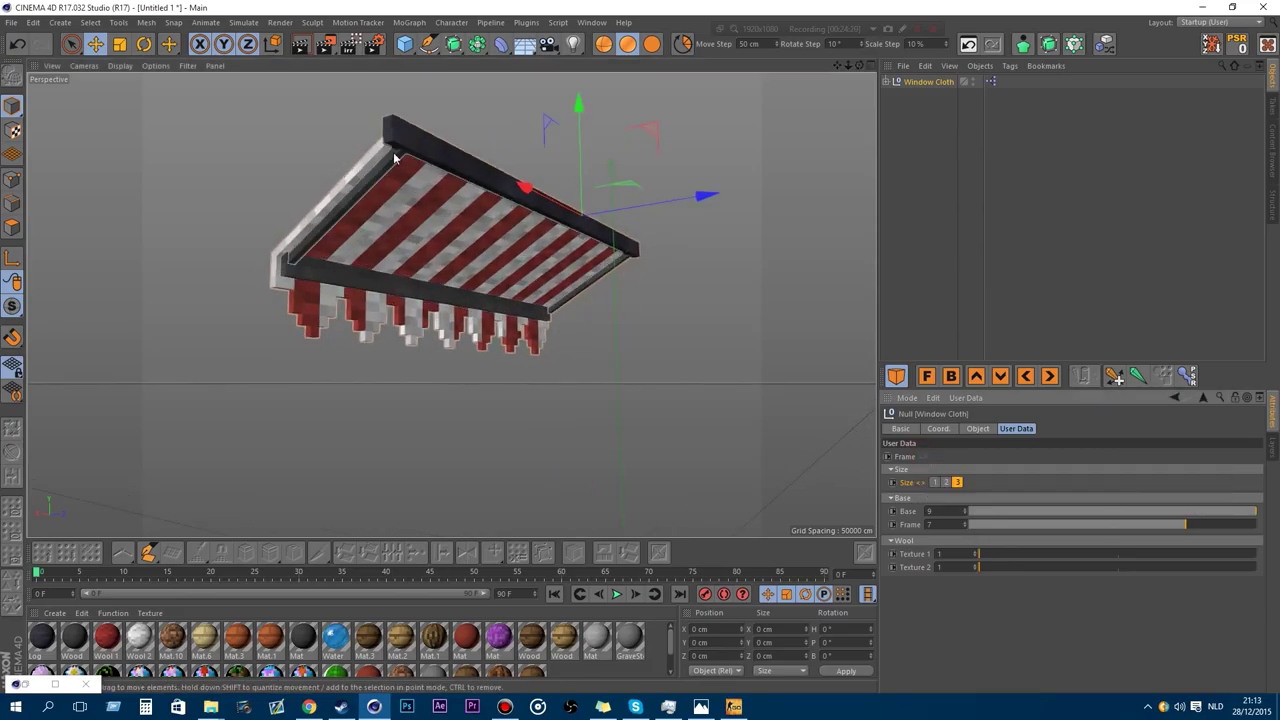
left_click(922, 459)
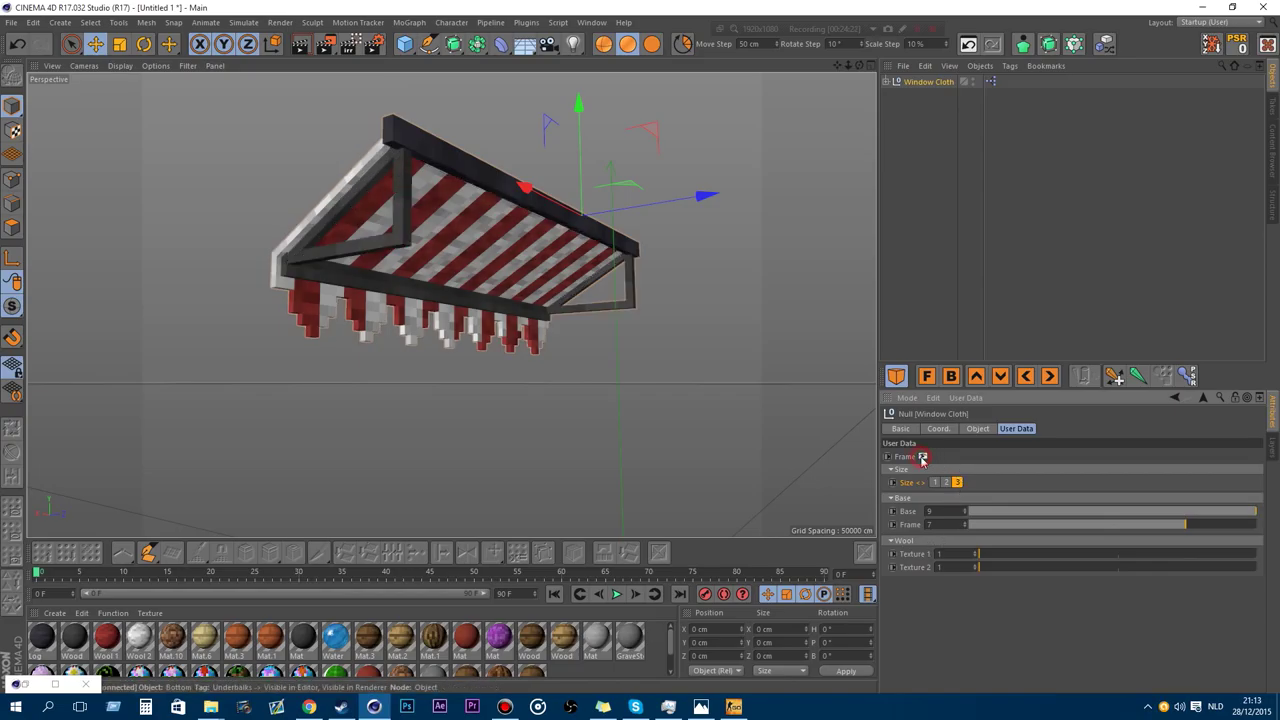
left_click(922, 460)
left_click_drag(866, 64, 860, 72)
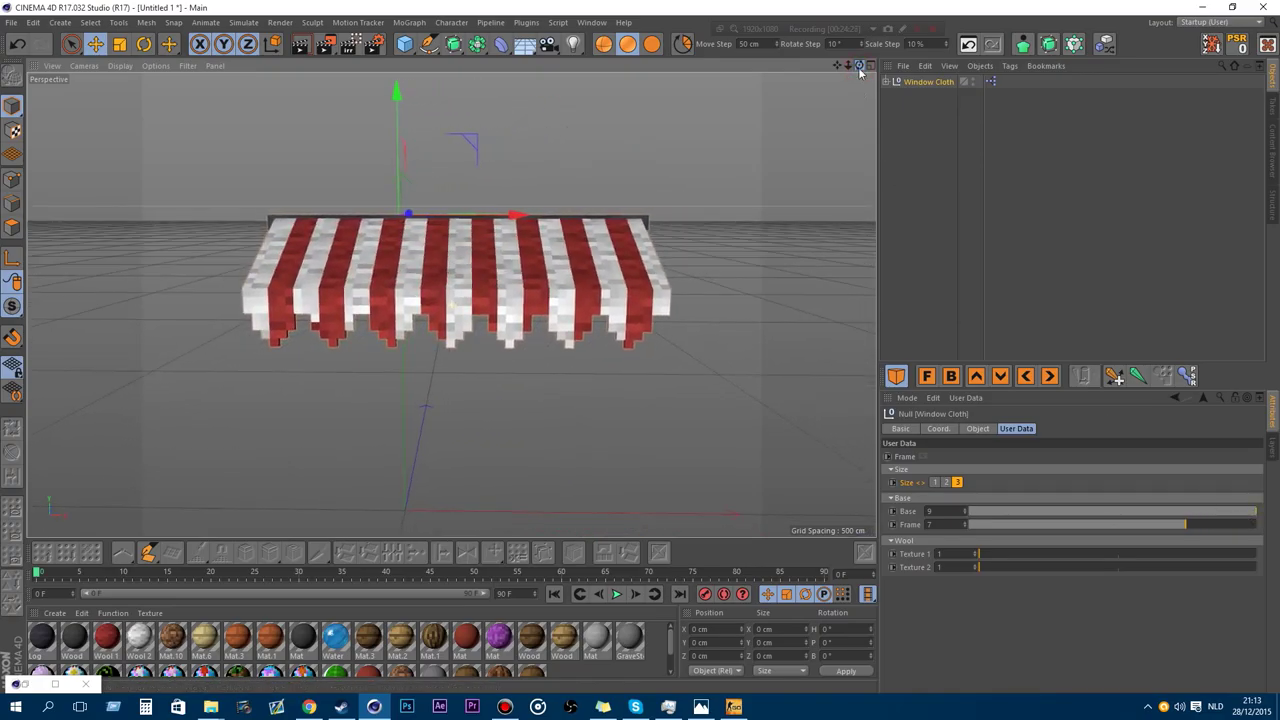
Set the Window Cloth's wool Texture 1 to 10 and Texture 2 to 6.
mouse_move(1253, 513)
left_mouse_down()
mouse_move(1229, 516)
mouse_move(1256, 516)
left_mouse_up()
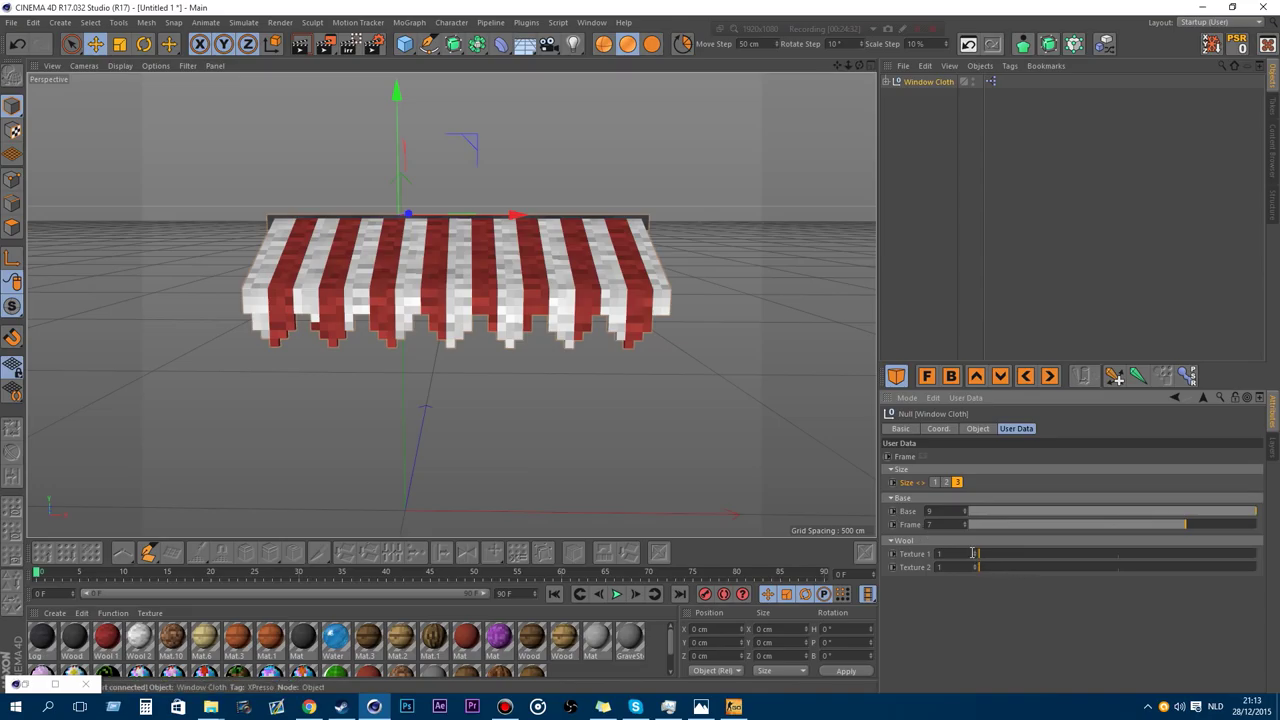
left_click_drag(987, 556, 1146, 554)
left_click_drag(981, 568, 1072, 570)
left_click_drag(858, 66, 197, 106)
scroll(440, 221, "up", 2)
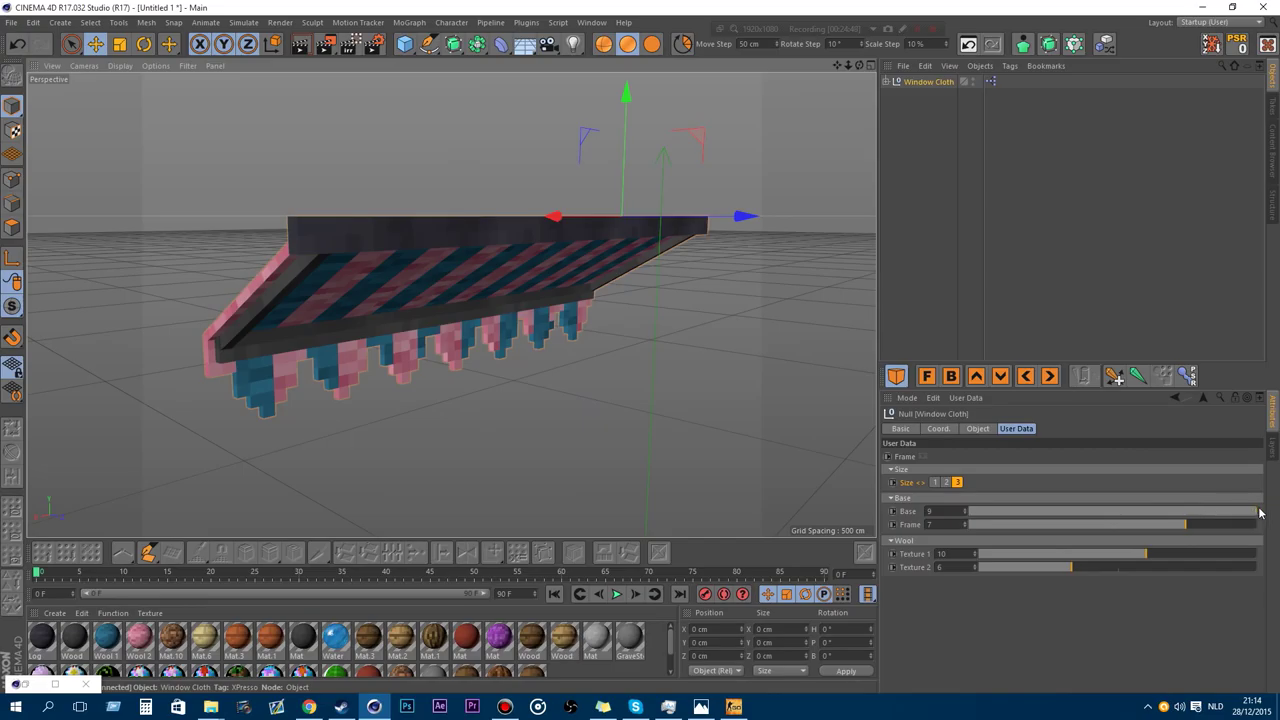
Set the Window Cloth's Base texture to 6 and its Frame texture to 1.
left_click_drag(1259, 512, 966, 514)
left_click_drag(1166, 523, 1077, 526)
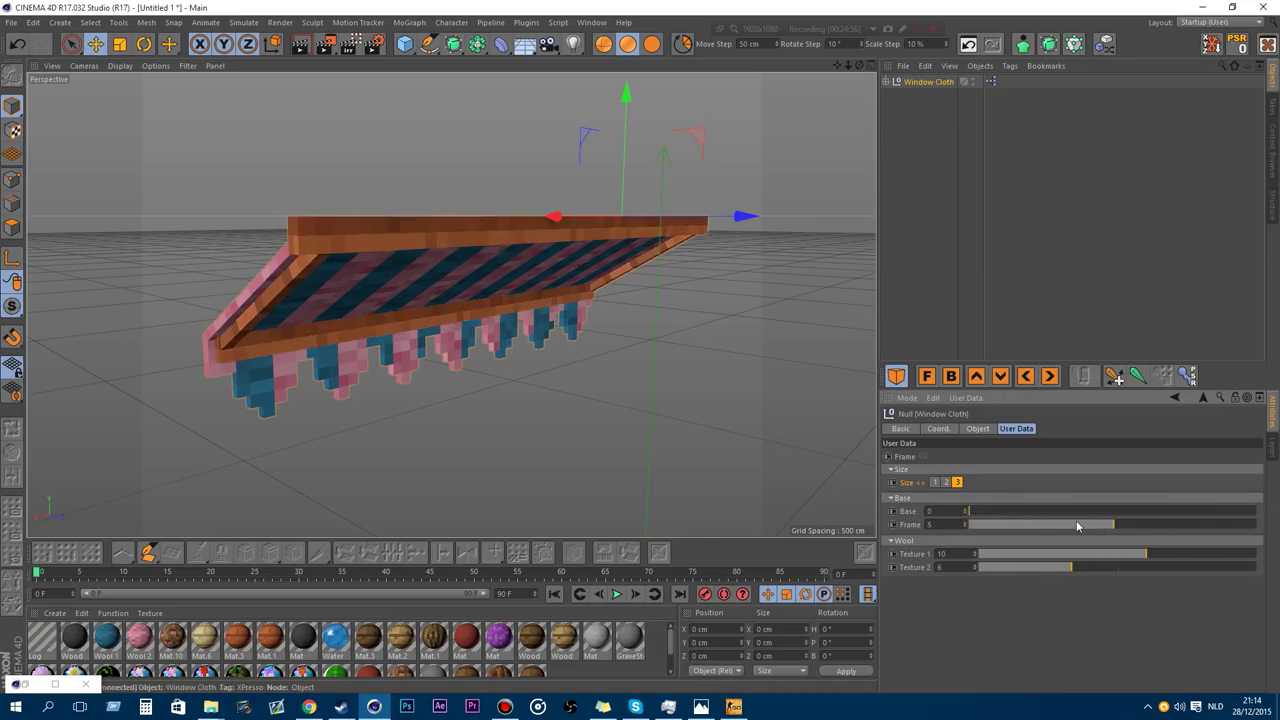
mouse_move(968, 512)
left_mouse_down()
mouse_move(1158, 512)
mouse_move(1220, 528)
mouse_move(968, 525)
left_mouse_up()
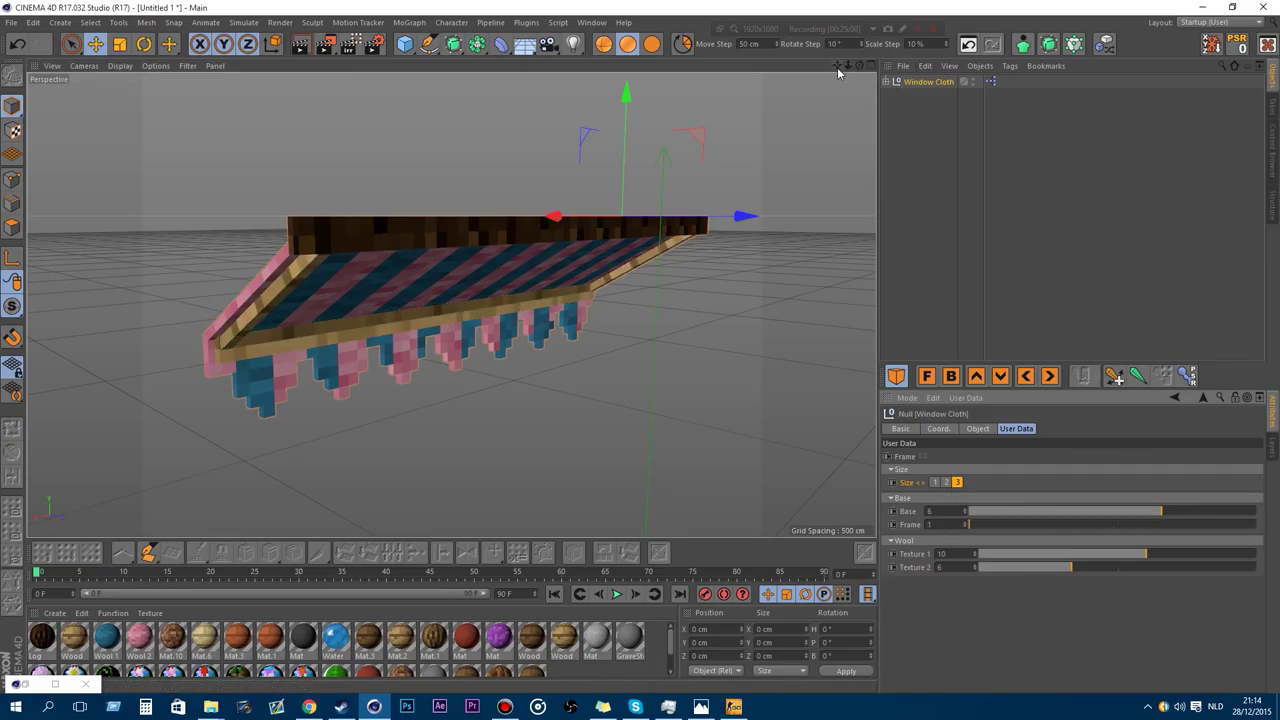
Delete the Window Cloth and open the Random Stuff folder in the content library.
left_click_drag(857, 65, 931, 162)
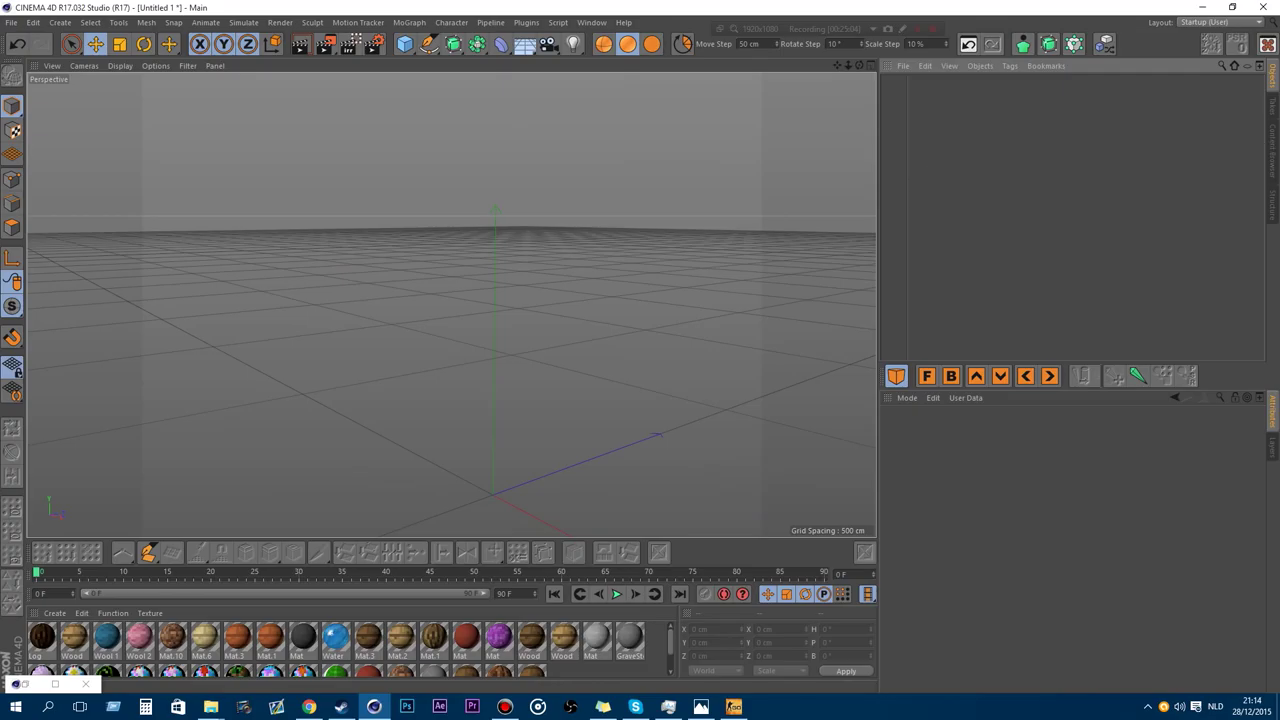
left_click(1271, 152)
scroll(1229, 252, "up", 2)
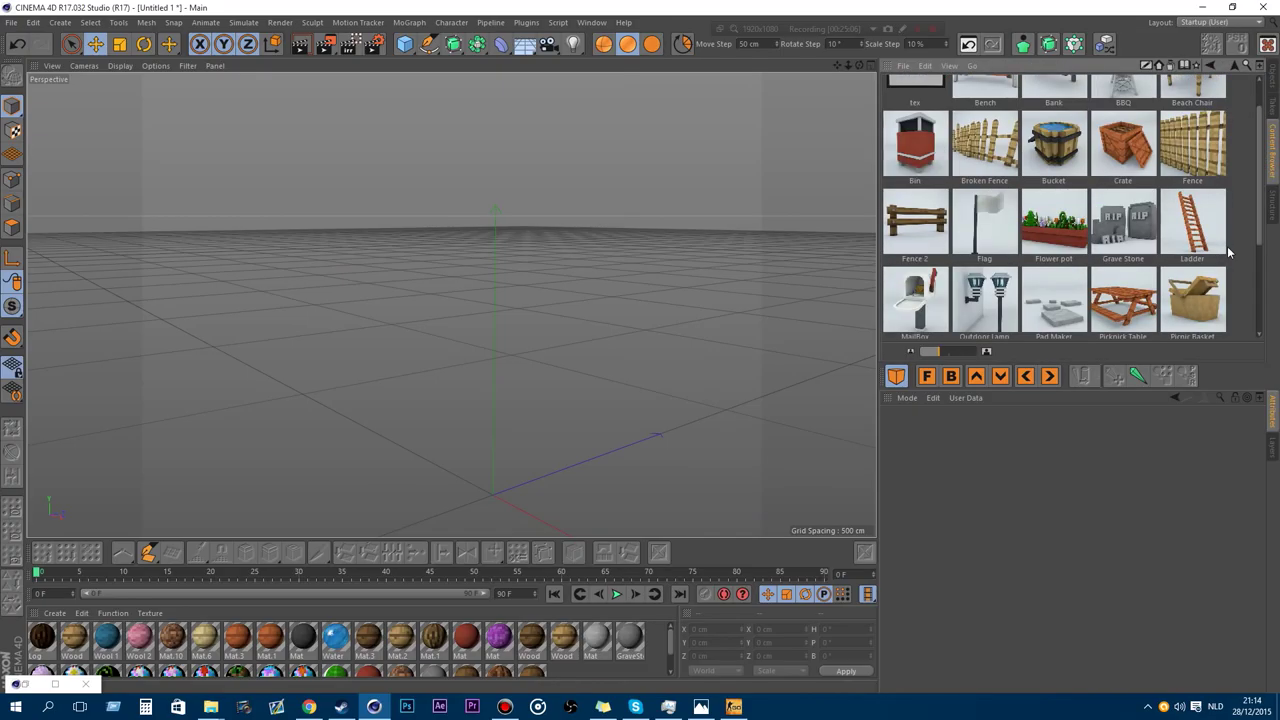
scroll(1227, 131, "up", 1)
left_click(1235, 65)
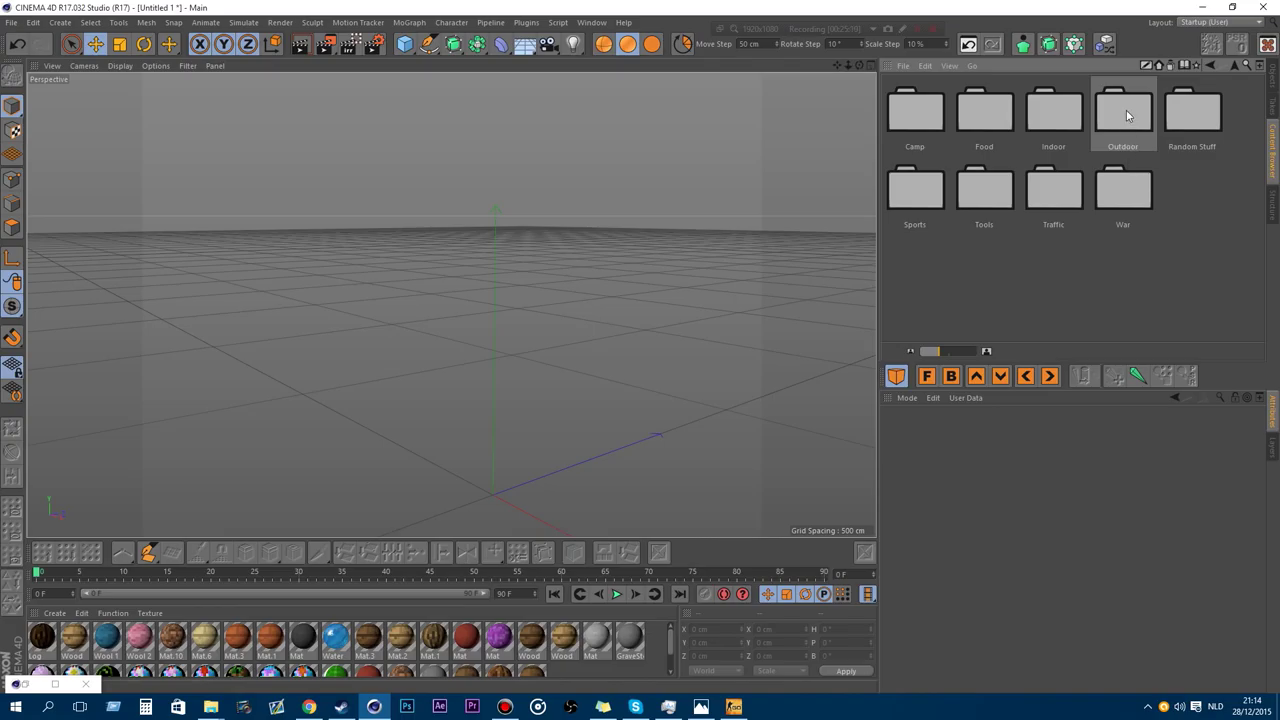
double_click(1181, 117)
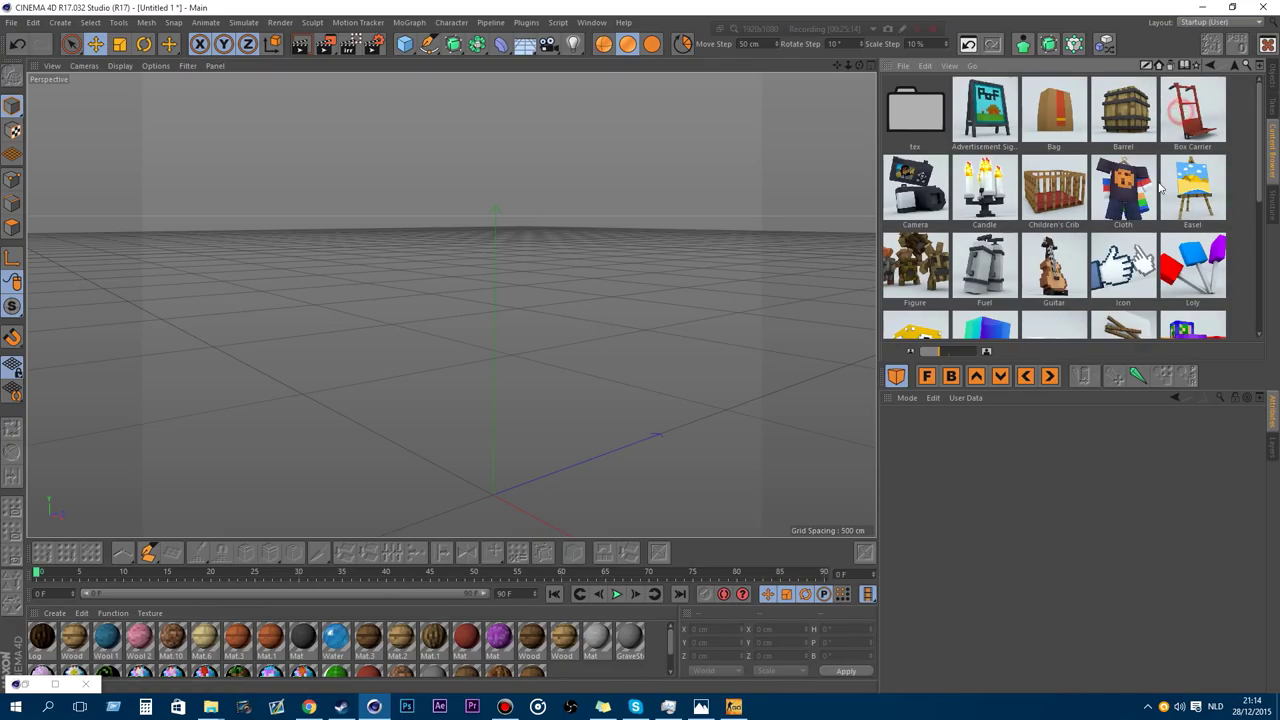
Look through the assets in the library's Random Stuff folder.
scroll(1175, 200, "down", 2)
scroll(1172, 204, "up", 2)
mouse_move(1260, 131)
left_mouse_down()
mouse_move(1258, 230)
mouse_move(1254, 112)
left_mouse_up()
scroll(1261, 133, "down", 3)
scroll(1261, 122, "up", 3)
scroll(1255, 140, "down", 5)
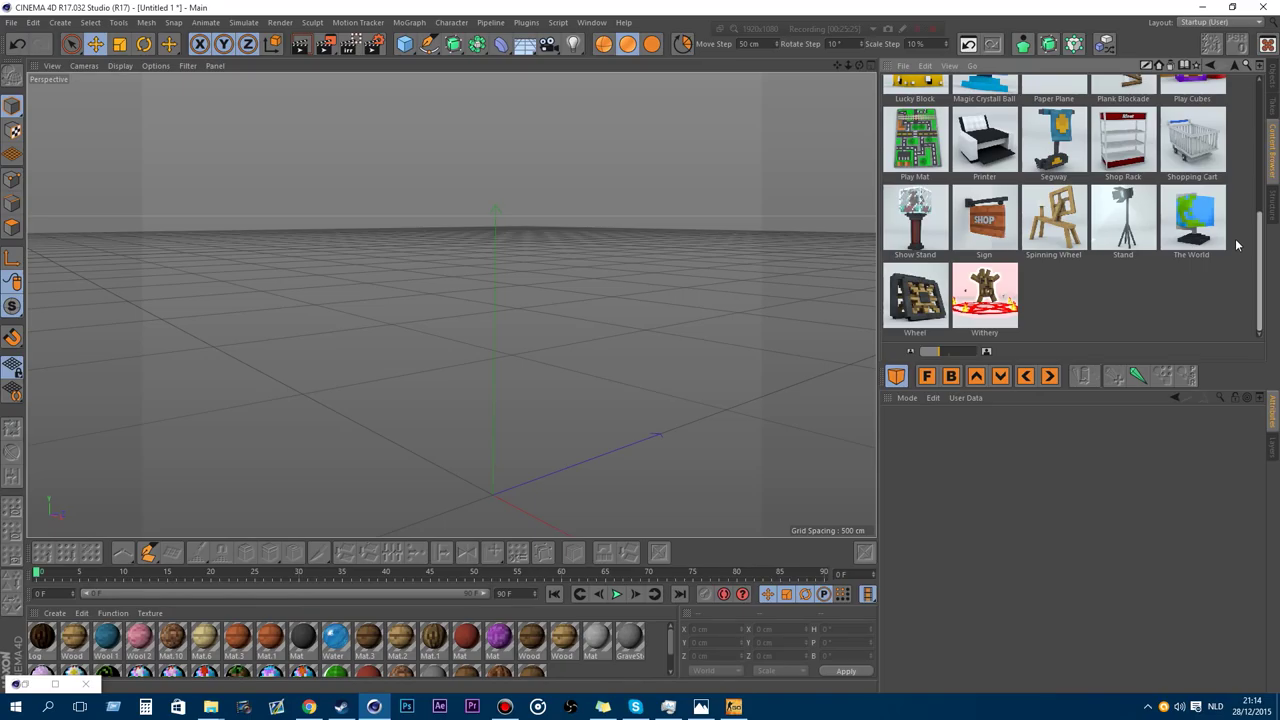
scroll(1236, 147, "up", 3)
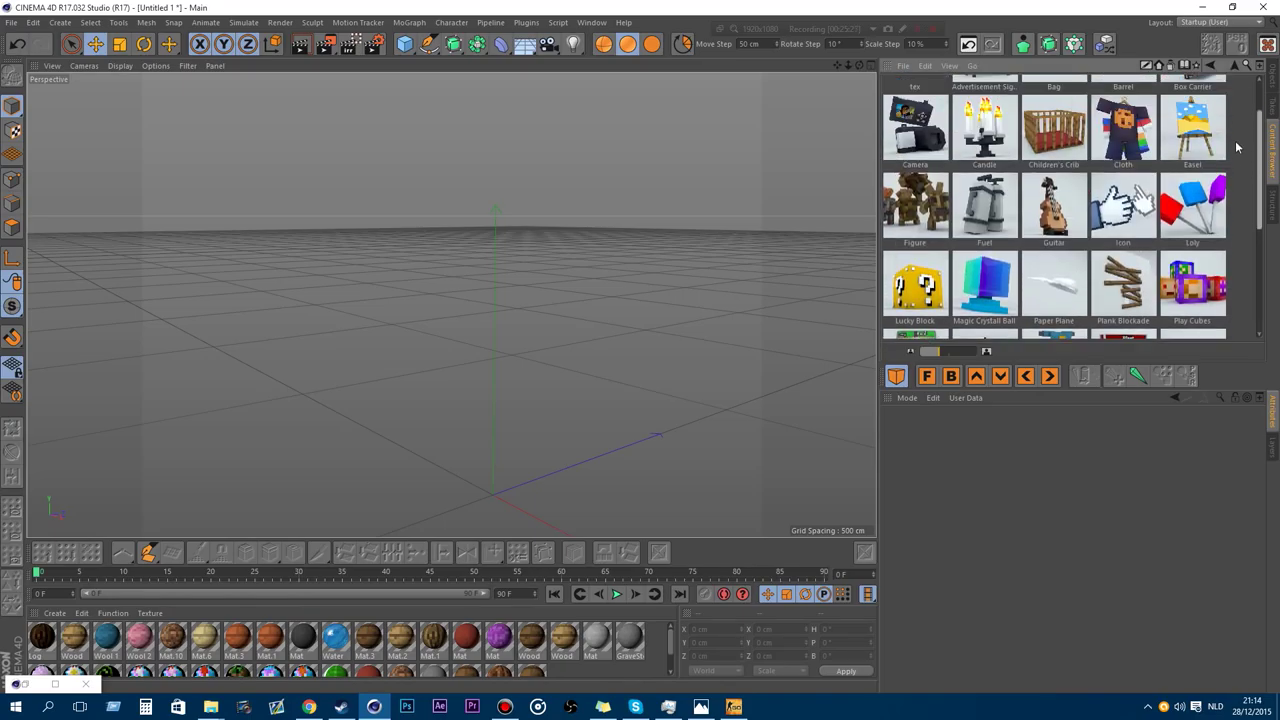
scroll(1236, 130, "up", 1)
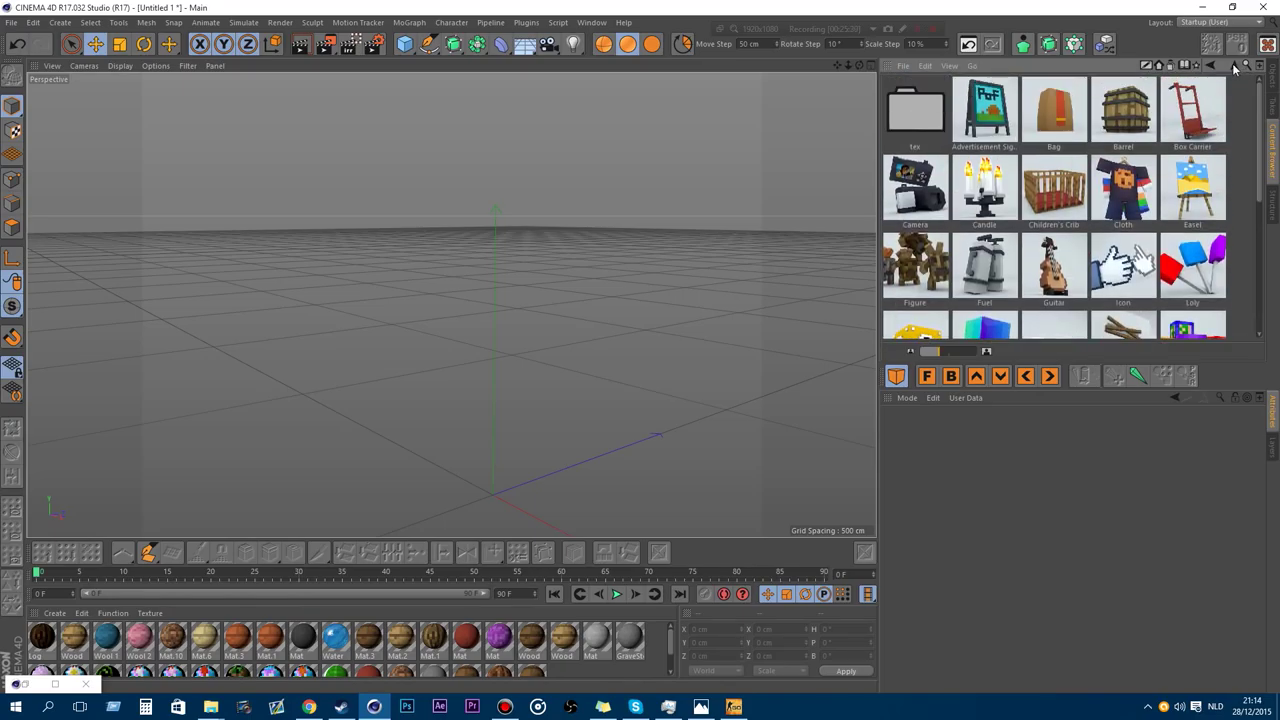
left_click_drag(1260, 128, 1258, 100)
left_click(1234, 67)
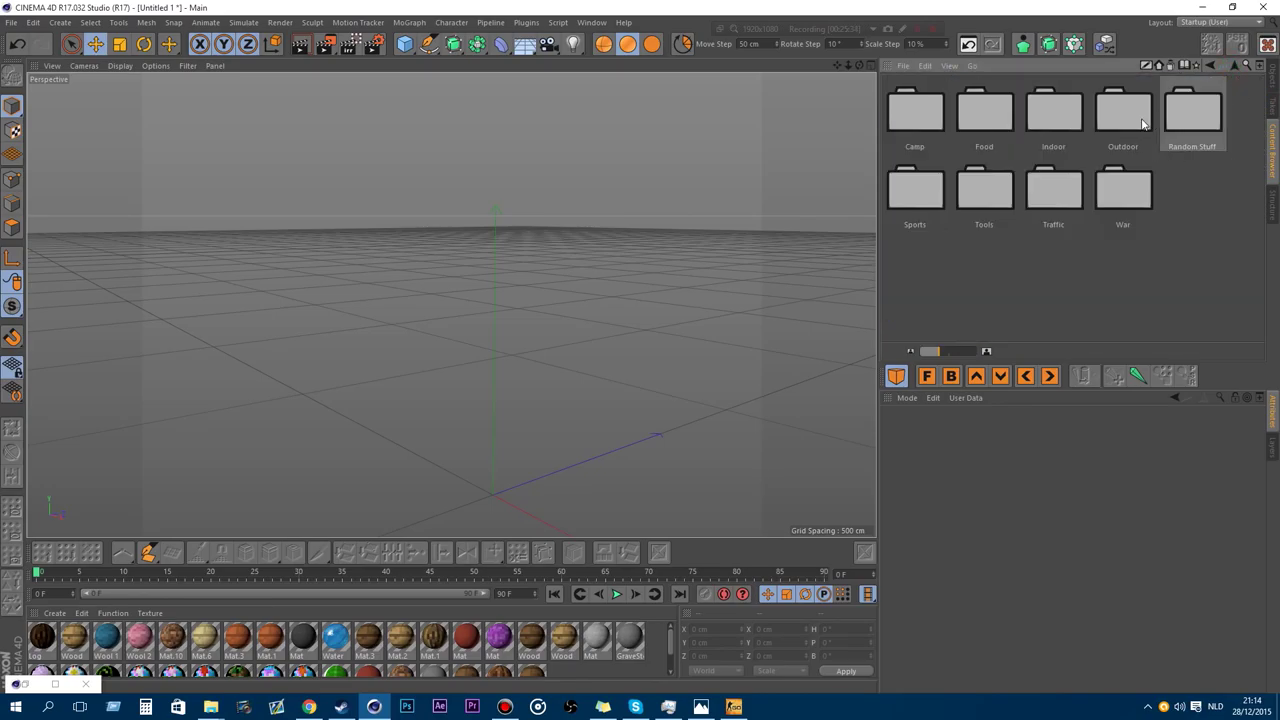
double_click(1190, 118)
scroll(1195, 140, "down", 3)
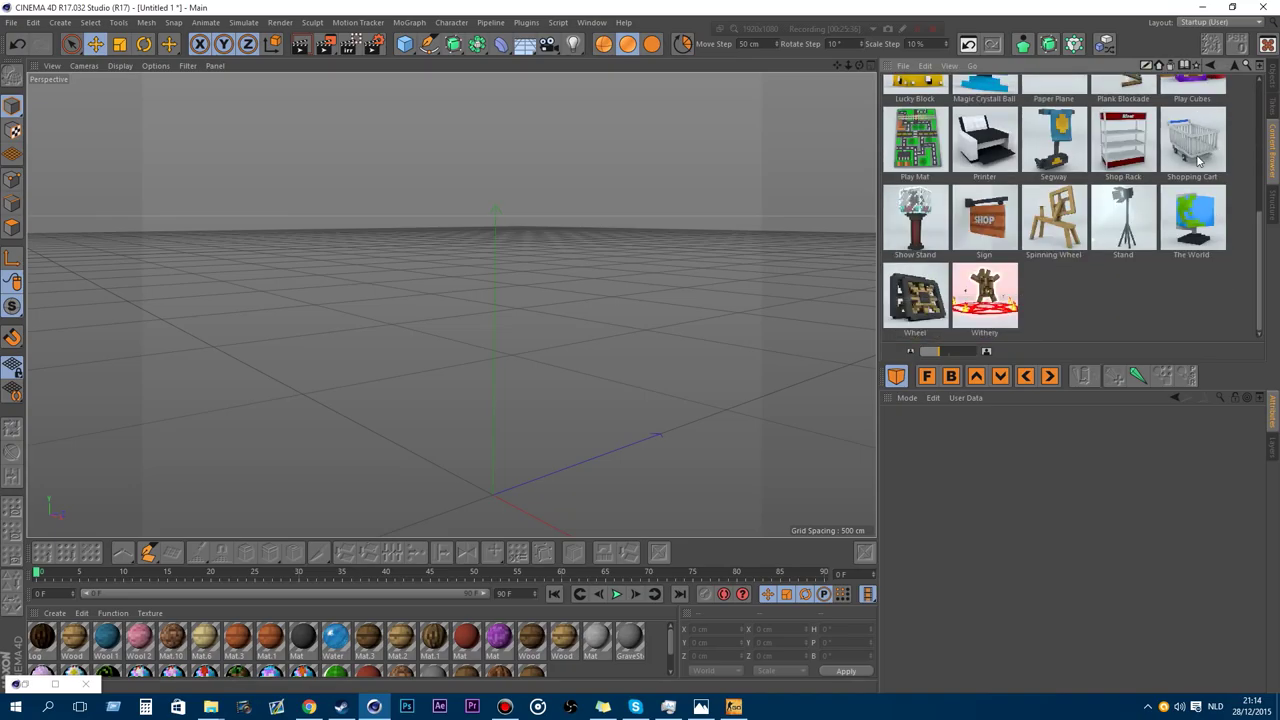
scroll(1198, 160, "up", 3)
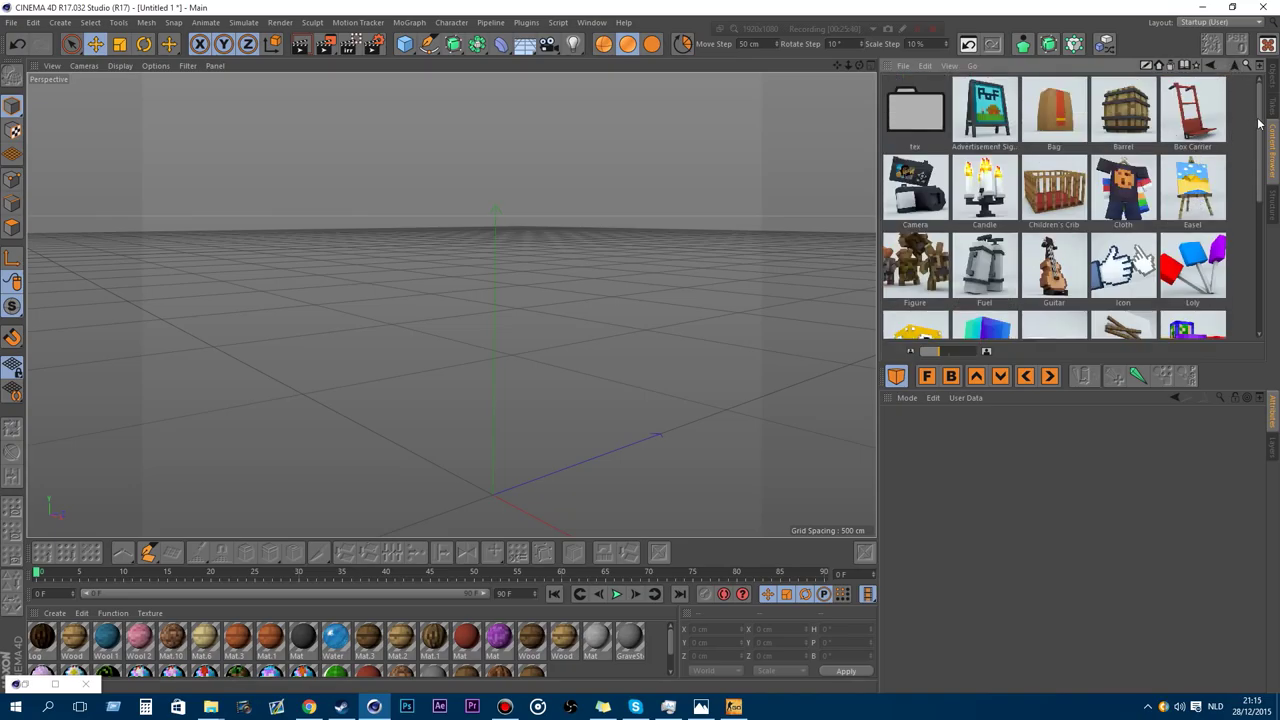
left_click_drag(1259, 122, 1259, 153)
scroll(1245, 101, "up", 1)
left_click_drag(1261, 163, 1258, 189)
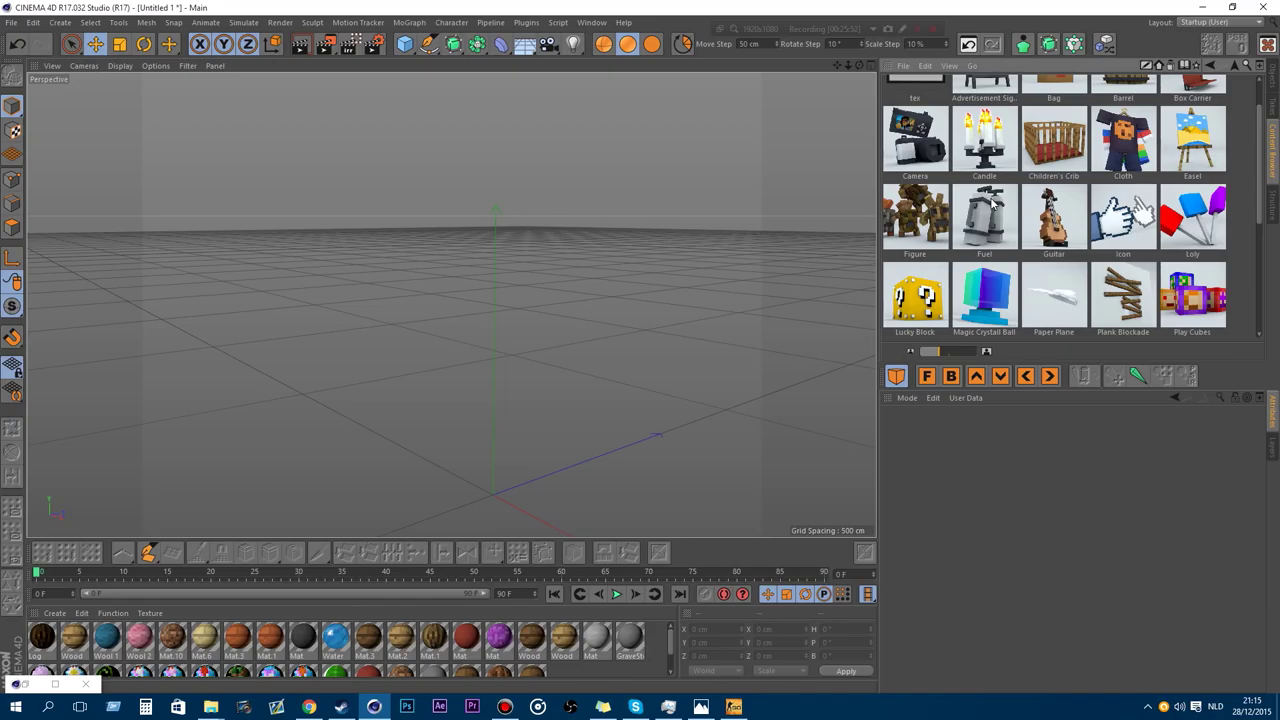
Load the Figure asset from the Random Stuff folder and enable its Controllers option.
double_click(925, 212)
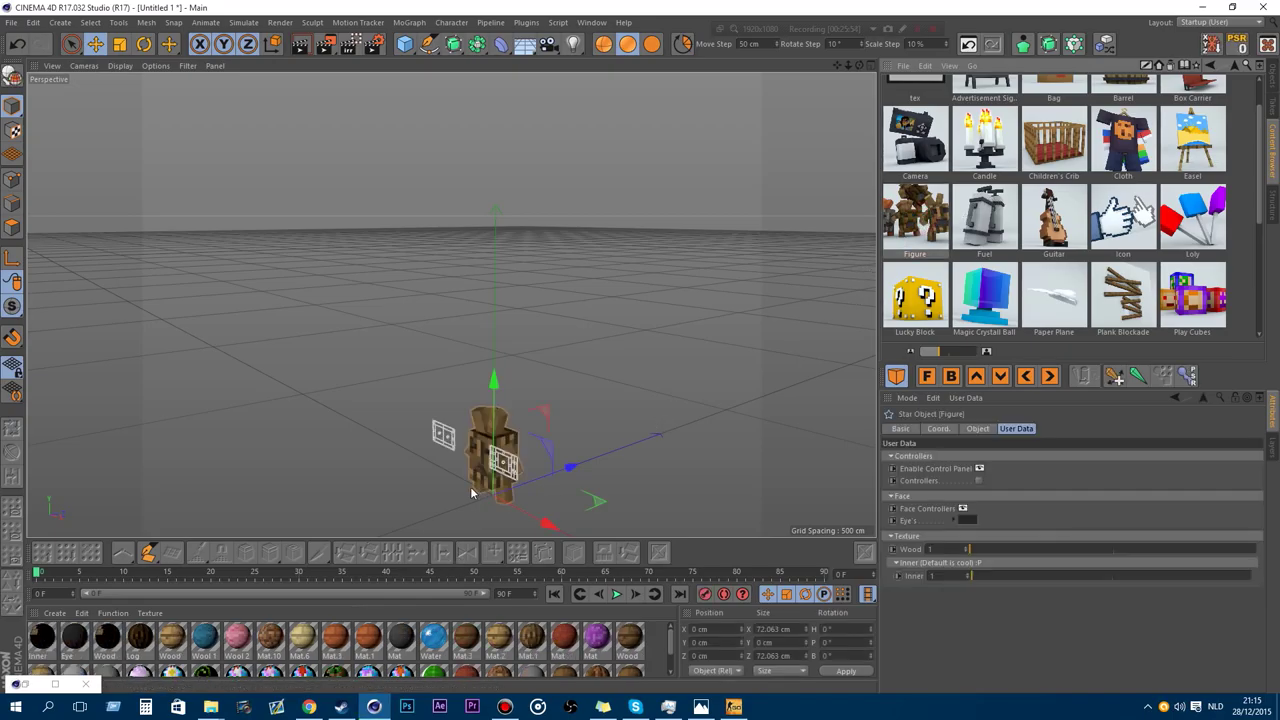
right_click_drag(461, 504, 743, 258, "alt")
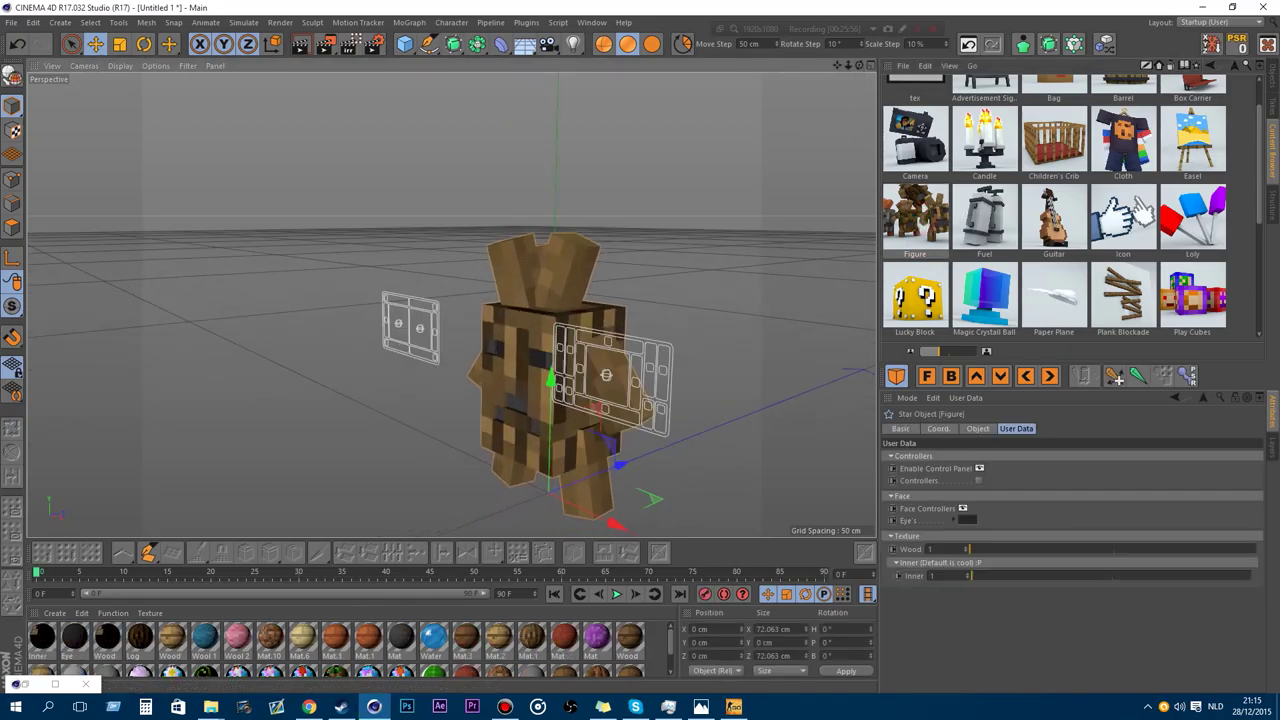
left_click_drag(859, 66, 862, 48)
left_click(1272, 76)
left_click(979, 481)
Raise both of the figure's arms by moving their arm controllers upward.
left_click(649, 404)
left_click_drag(650, 405, 643, 343)
left_click(428, 391)
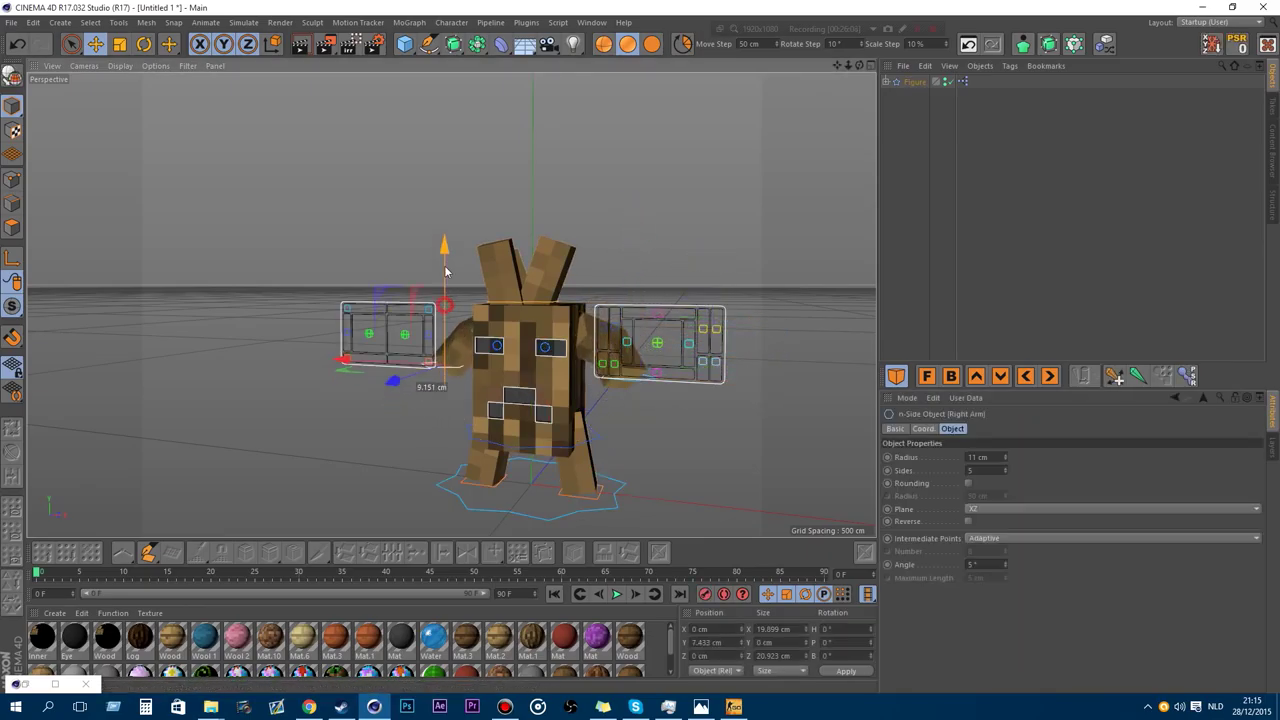
left_click_drag(446, 272, 444, 262)
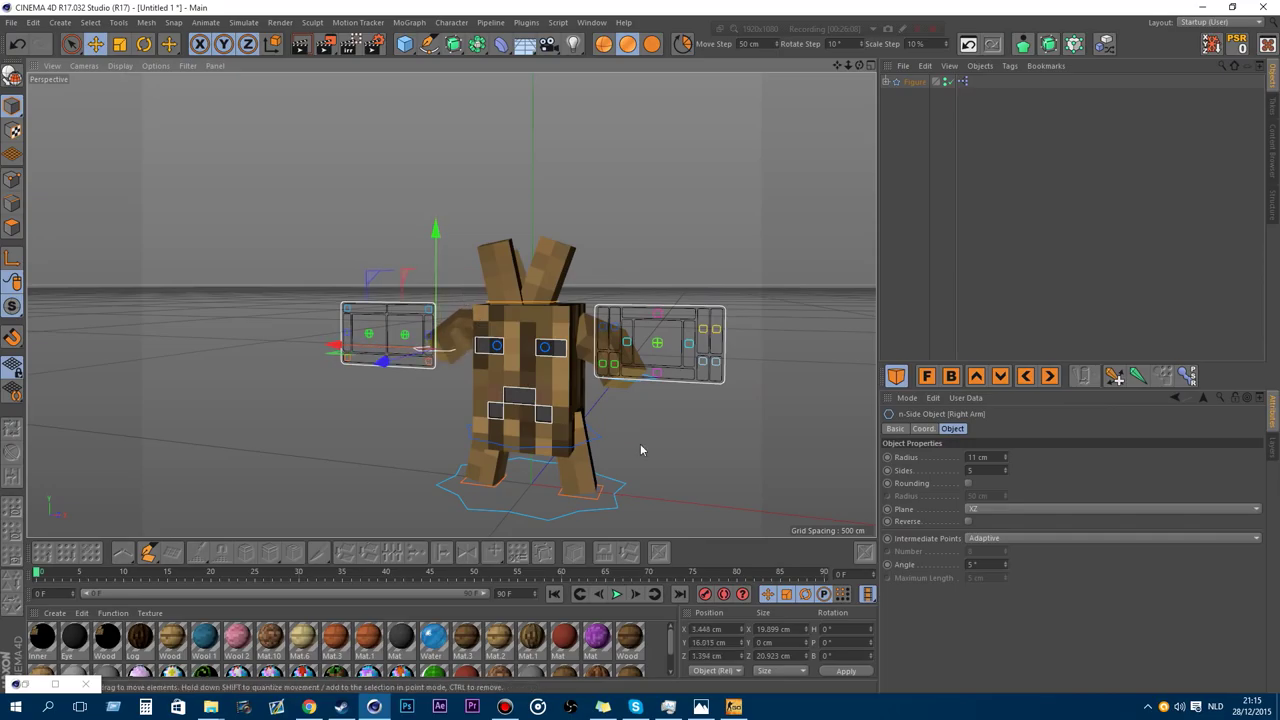
Lift the figure's left leg with its controller and view the pose from behind.
left_click(594, 498)
left_click_drag(634, 482, 646, 460)
left_click_drag(859, 66, 480, 62)
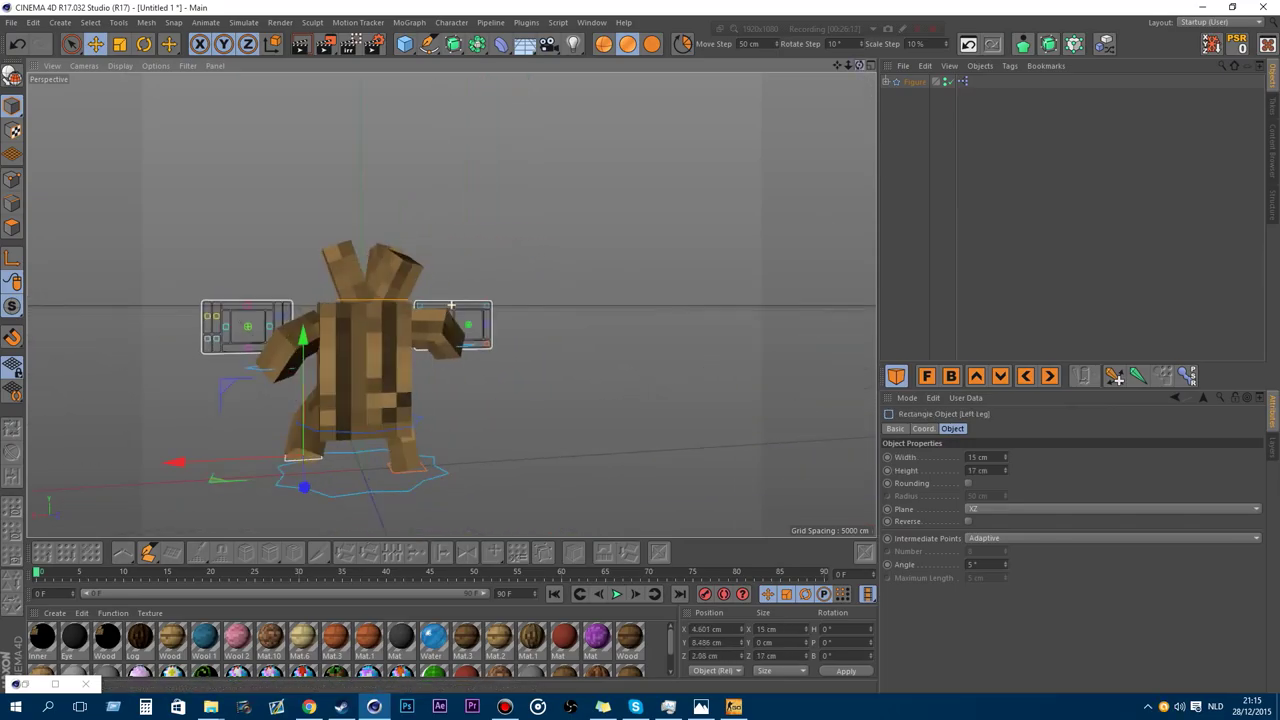
left_click_drag(451, 305, 471, 434, "alt")
Tilt the figure's body by rotating the star-shaped controller around its lower body.
left_click(508, 427)
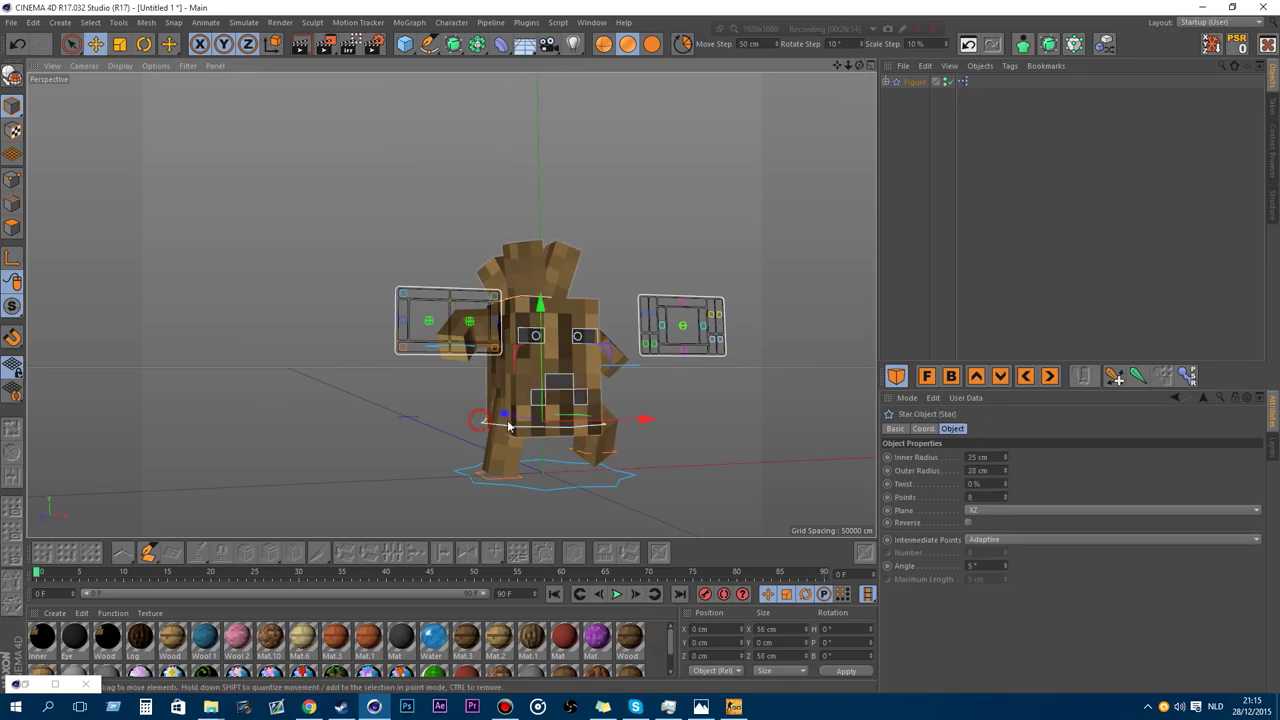
key("r")
left_click_drag(429, 285, 523, 373)
Toggle the Figure's Enable Control Panel option off and back on.
left_click(915, 82)
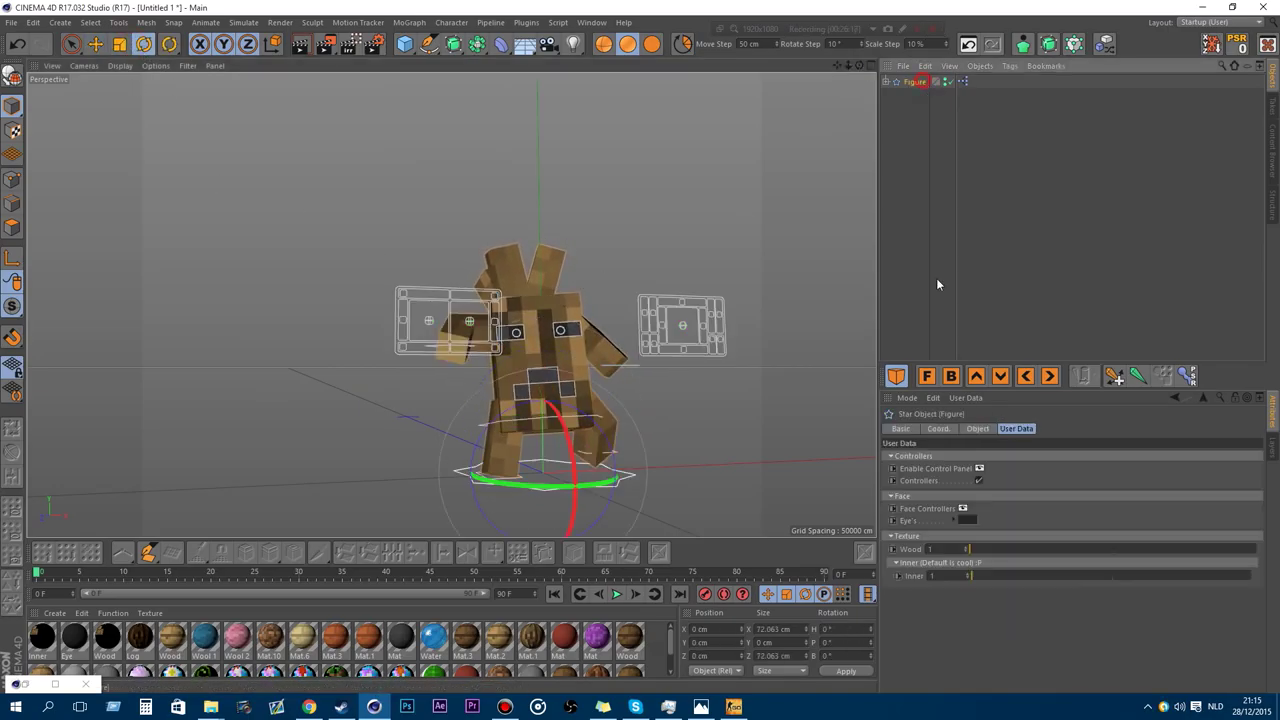
left_click(980, 469)
left_click(980, 469)
Change the figure's eyes by moving the central eye controller on the eye control panel.
left_click(690, 325)
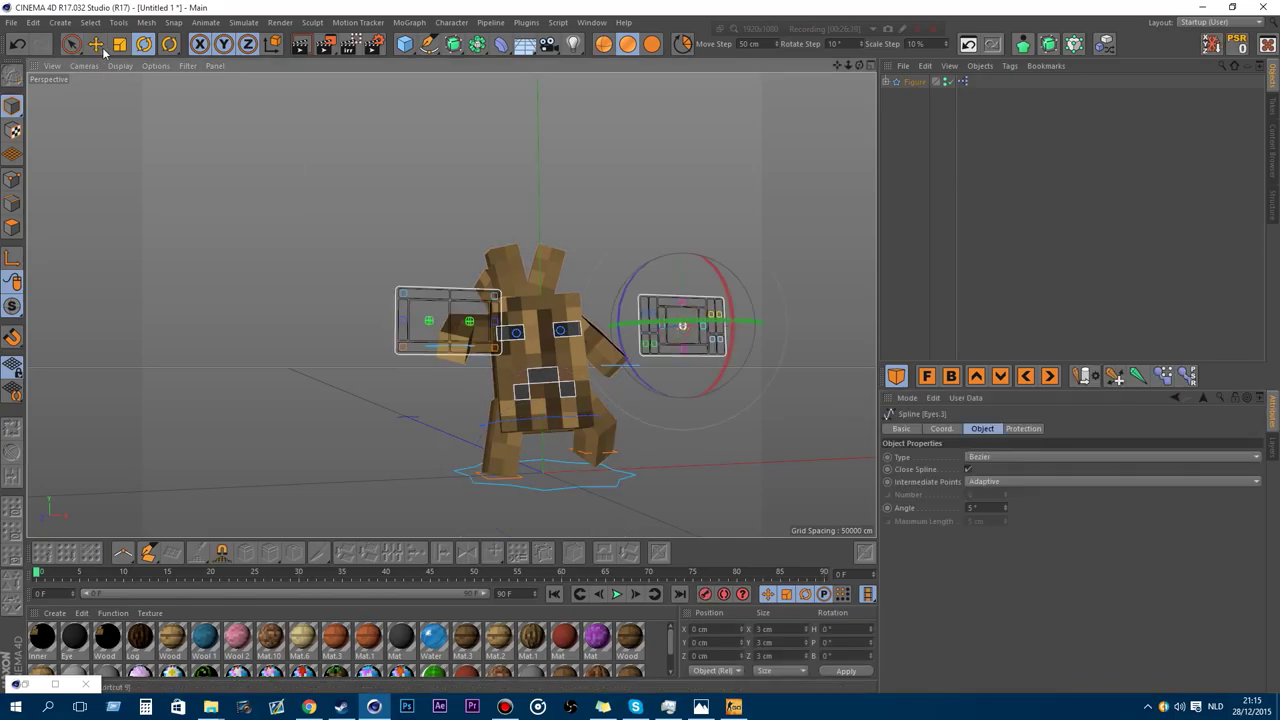
key("e")
scroll(763, 232, "up", 3)
mouse_move(763, 232)
left_mouse_down()
mouse_move(722, 226)
mouse_move(747, 235)
mouse_move(747, 214)
left_mouse_up()
Reshape the figure's mouth by moving the two round Happy controllers on the mouth control panel.
left_click(405, 284)
left_click_drag(455, 205, 424, 188)
left_click(337, 281)
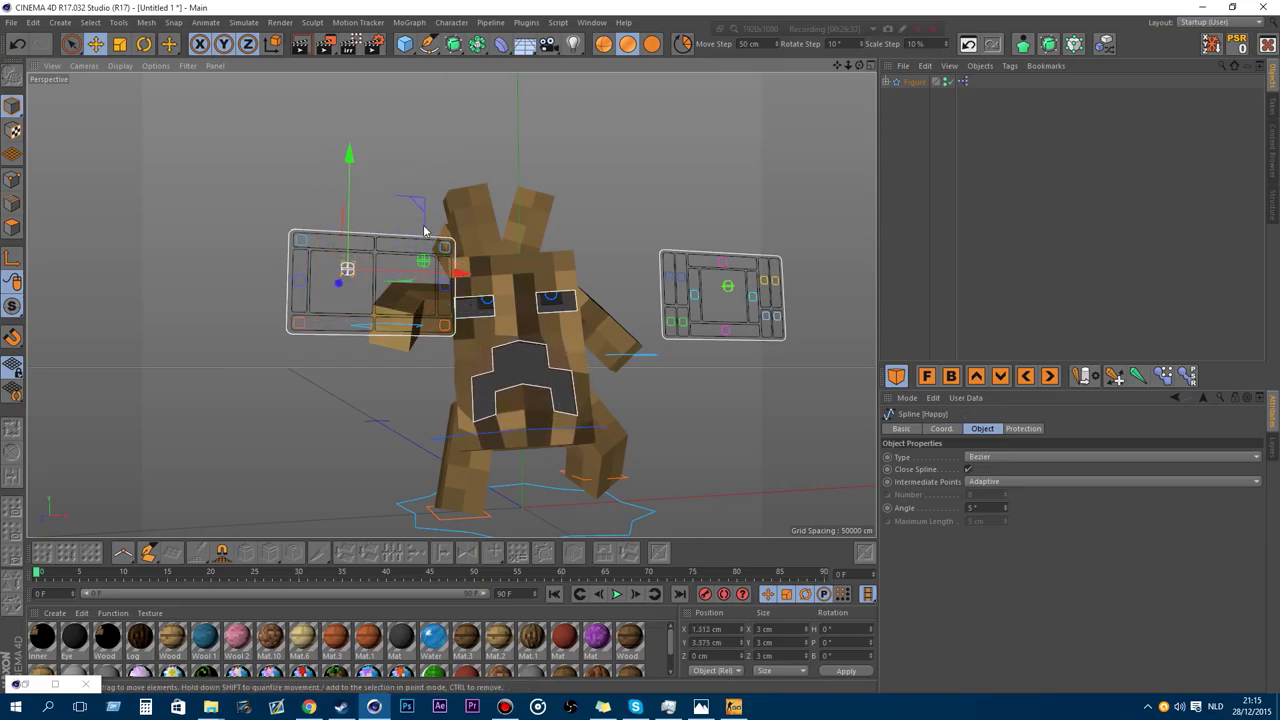
Adjust the mouth further by setting the panel's Mid slider to about 4.3 cm and the opposite Side slider to about 1.7 cm.
left_click(304, 244)
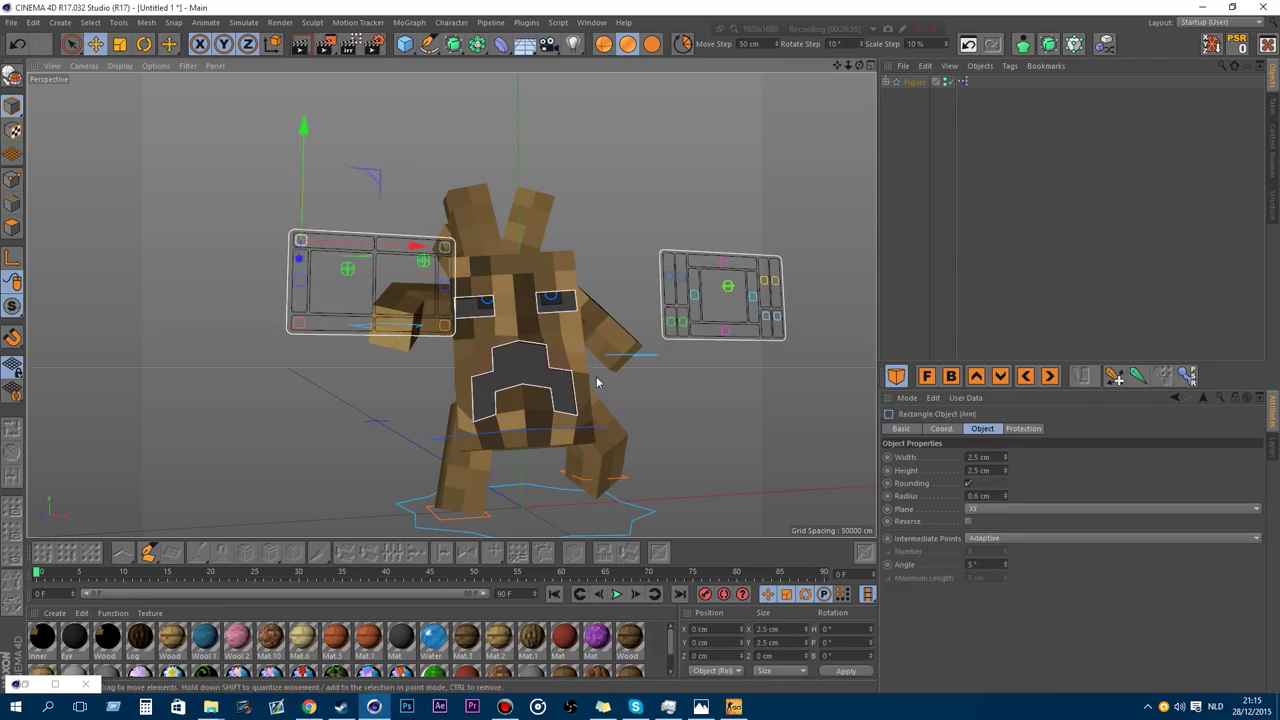
left_click(300, 283)
left_click_drag(278, 216, 278, 264)
left_click_drag(277, 270, 278, 240)
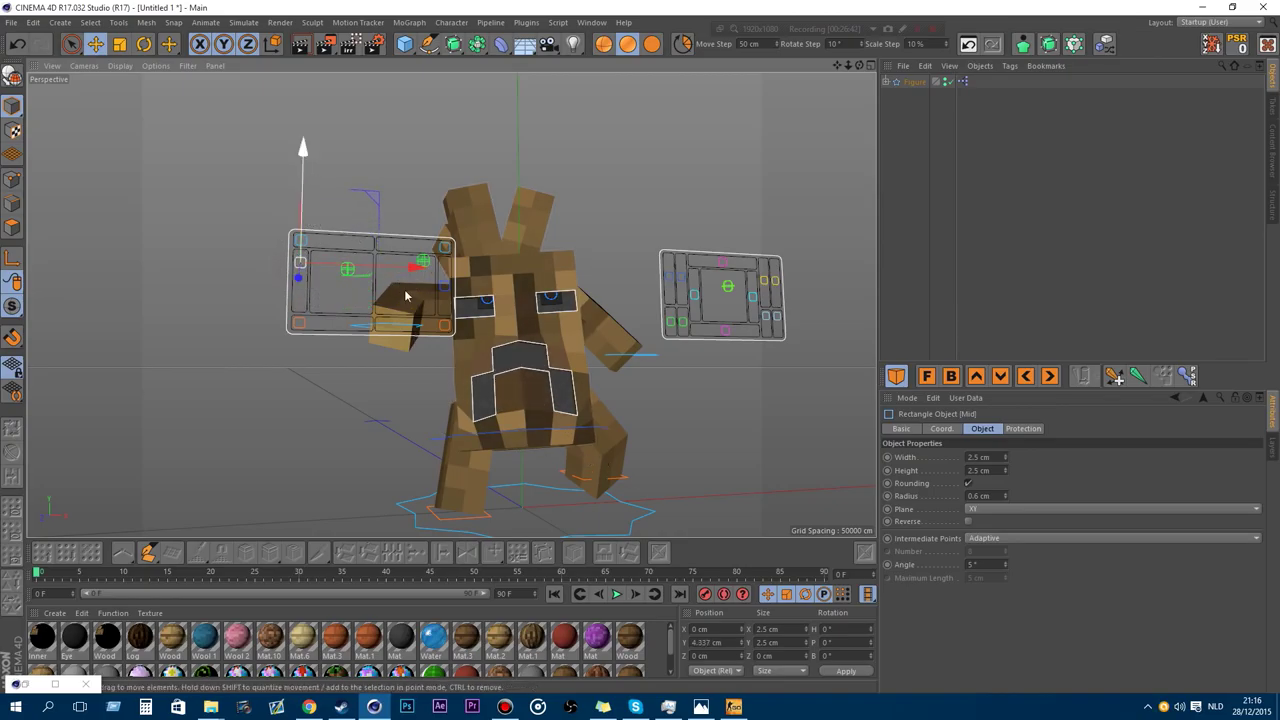
left_click(444, 287)
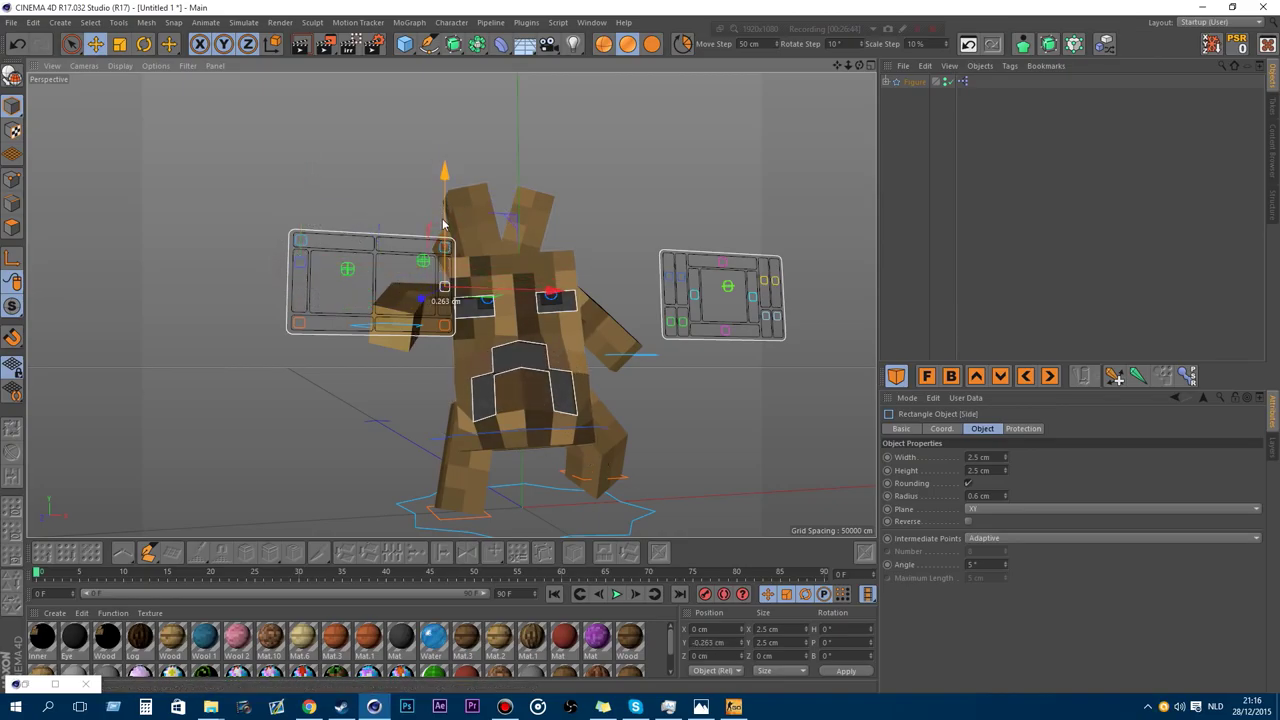
left_click_drag(439, 258, 436, 220)
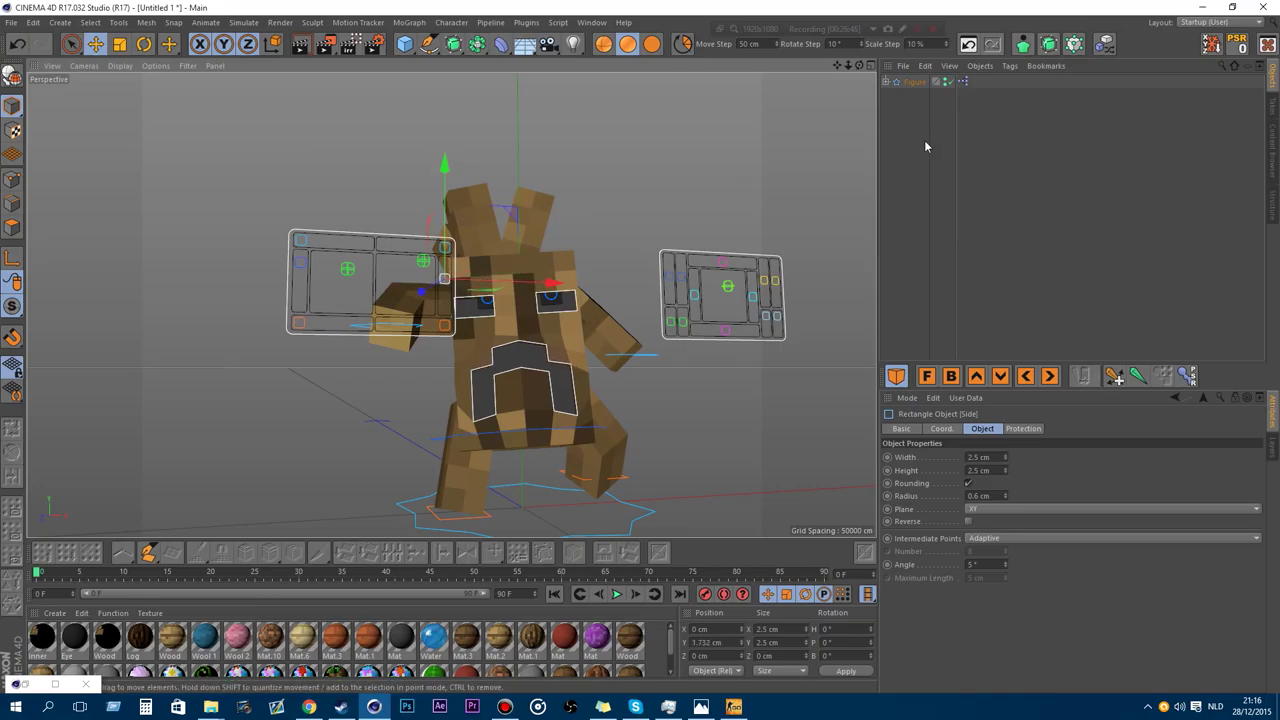
Toggle the Figure's Face Controllers option off and back on.
left_click(915, 82)
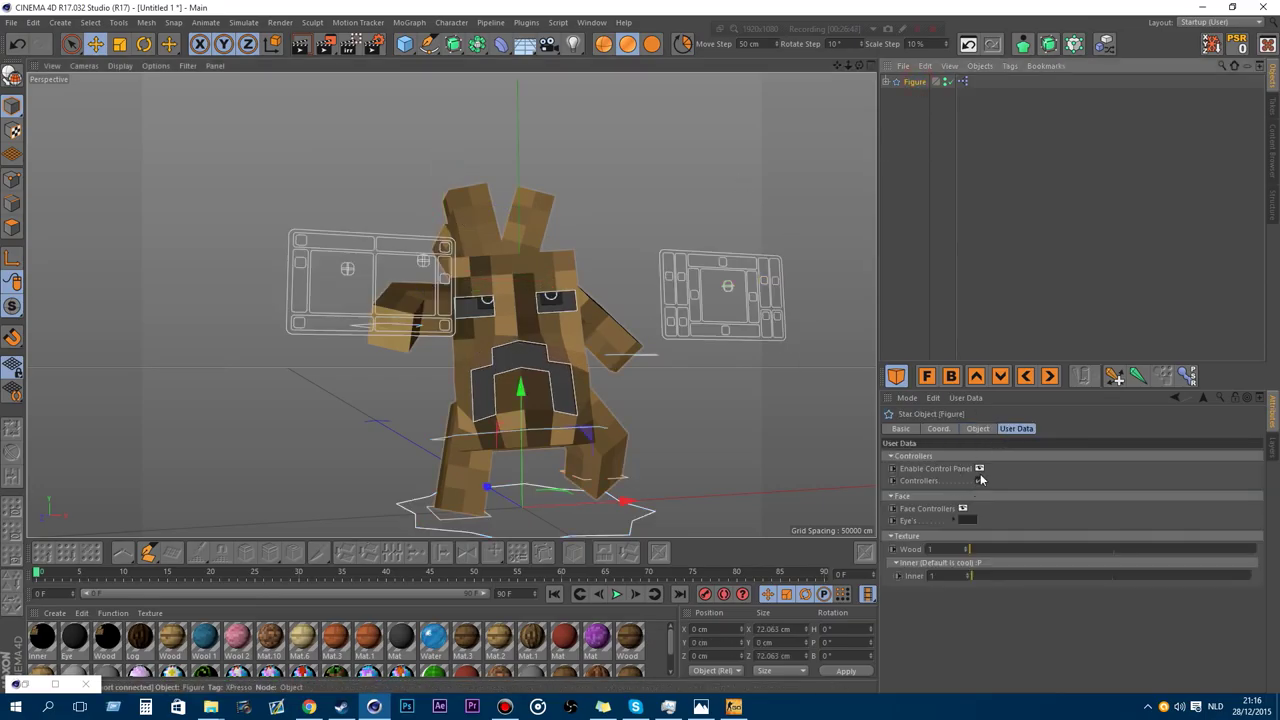
left_click(963, 509)
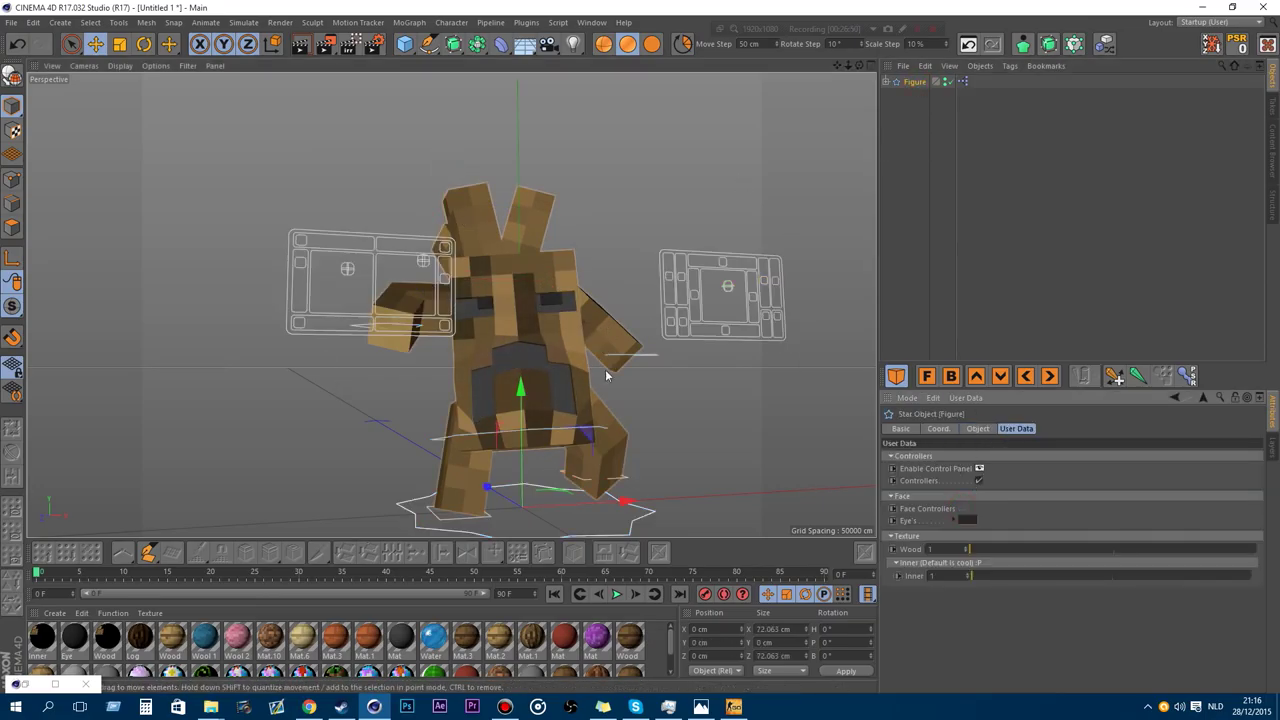
Shift the figure's left and right eyes slightly with their Eye Position face controllers.
left_click(549, 302)
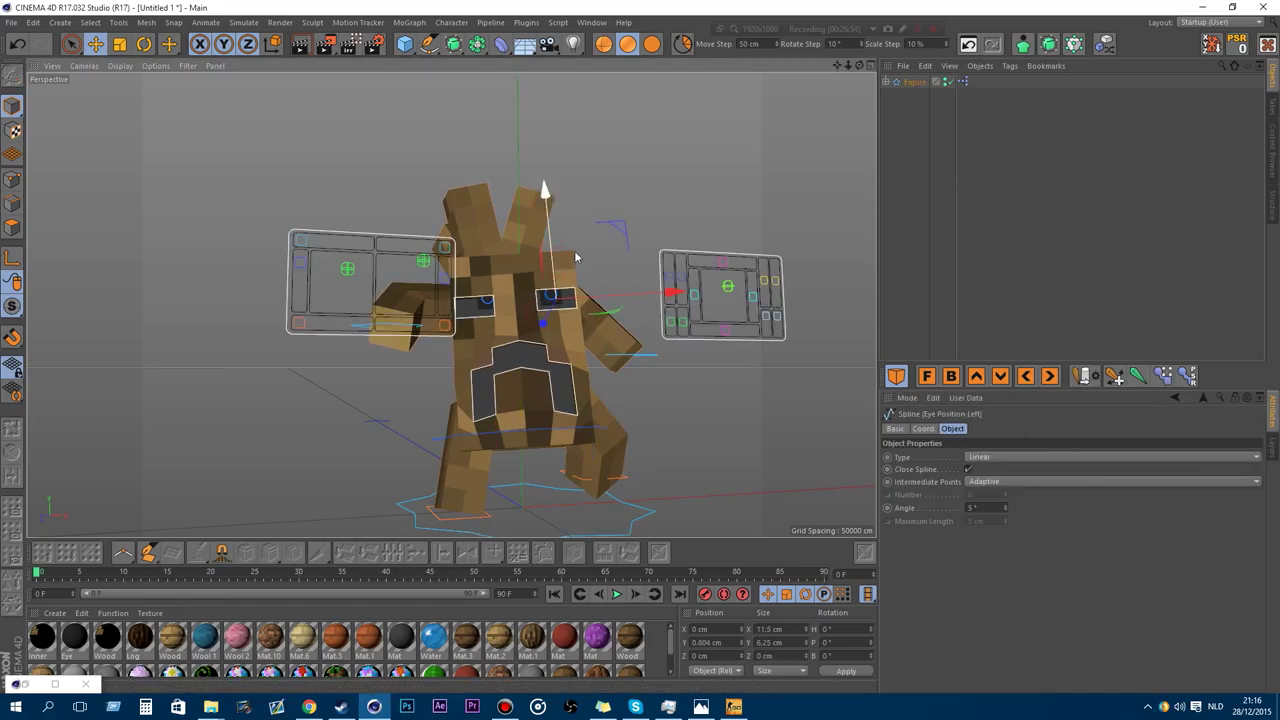
left_click_drag(625, 293, 626, 302)
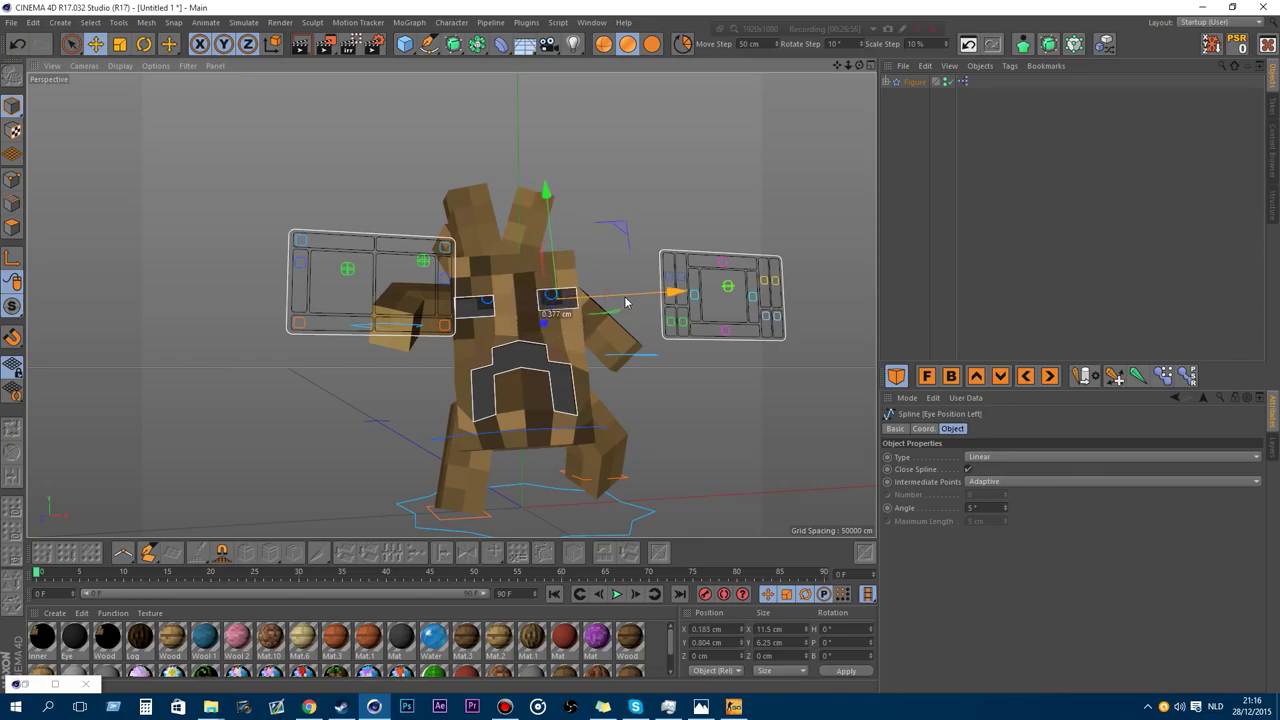
left_click(17, 44)
mouse_move(551, 240)
left_mouse_down()
mouse_move(552, 217)
mouse_move(552, 261)
left_mouse_up()
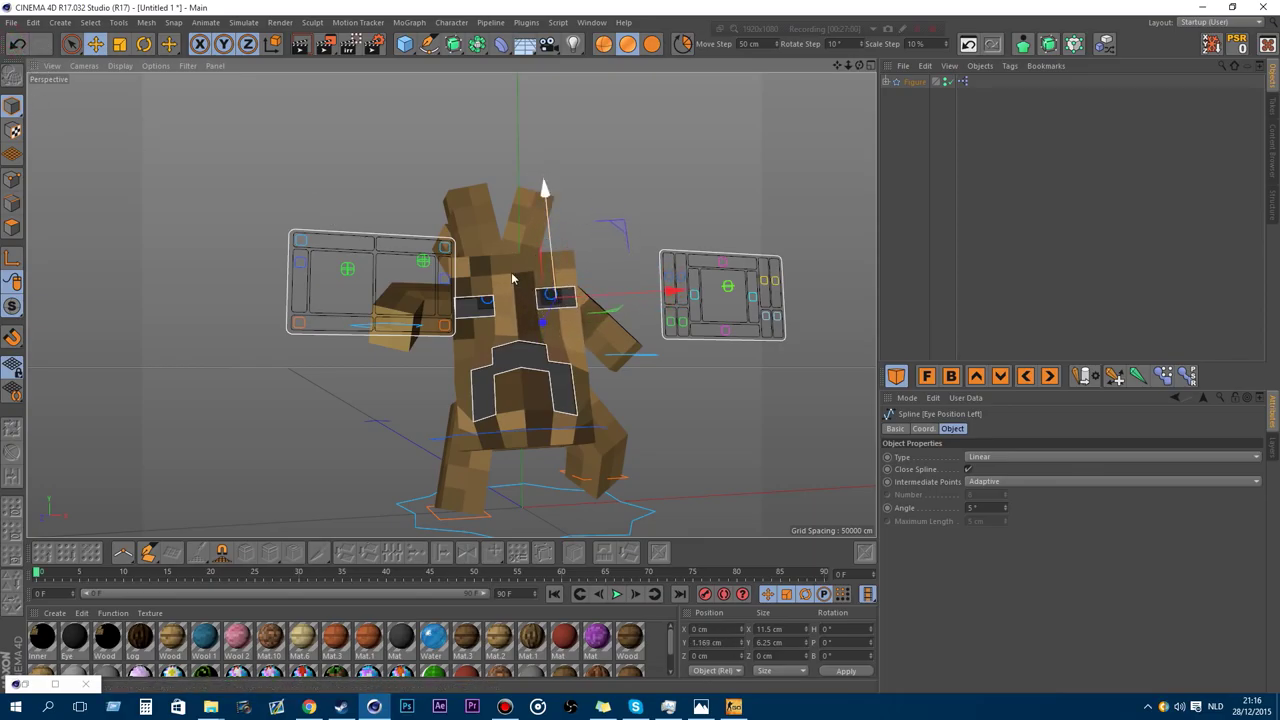
left_click(472, 304)
left_click_drag(468, 286, 473, 281)
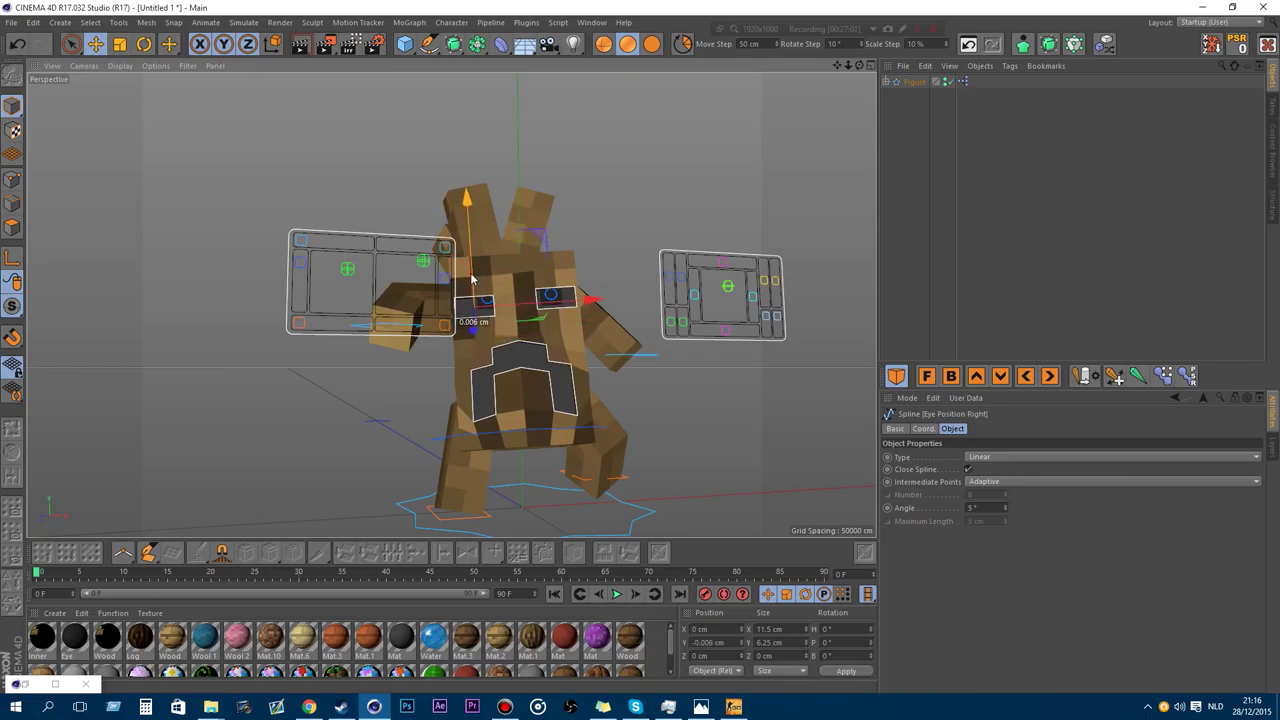
Lower the figure's mouth with its face controller and undo the move.
left_click(545, 363)
left_click_drag(545, 363, 533, 424)
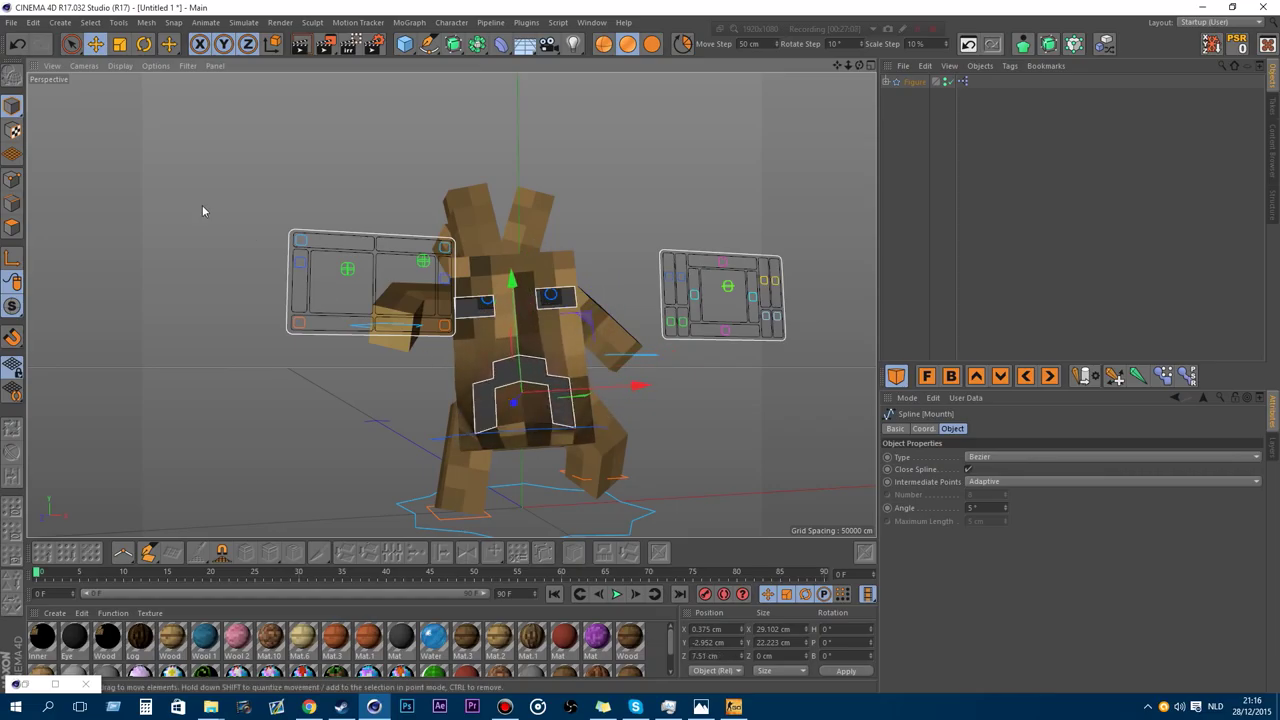
left_click(22, 45)
left_click(22, 45)
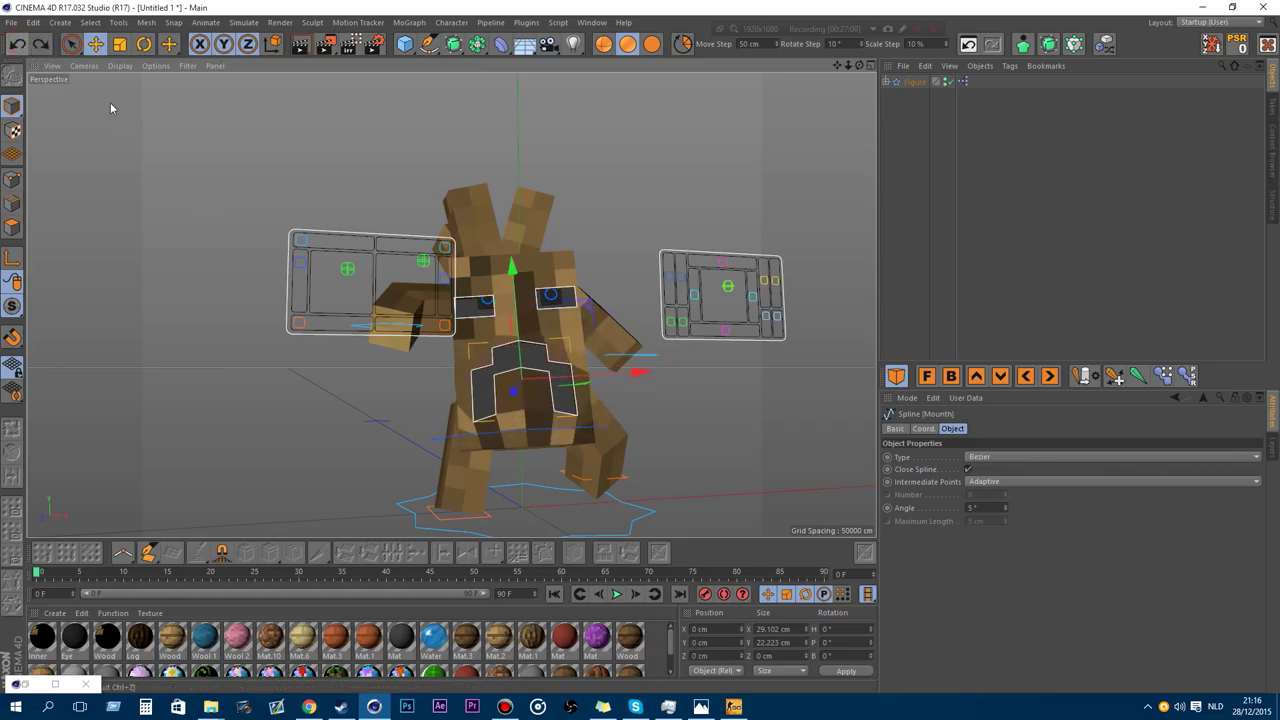
Hide the figure's arms and legs by moving the Arm and Leg sliders to the middle of the mouth control panel.
left_click(314, 240)
left_click_drag(859, 65, 840, 66)
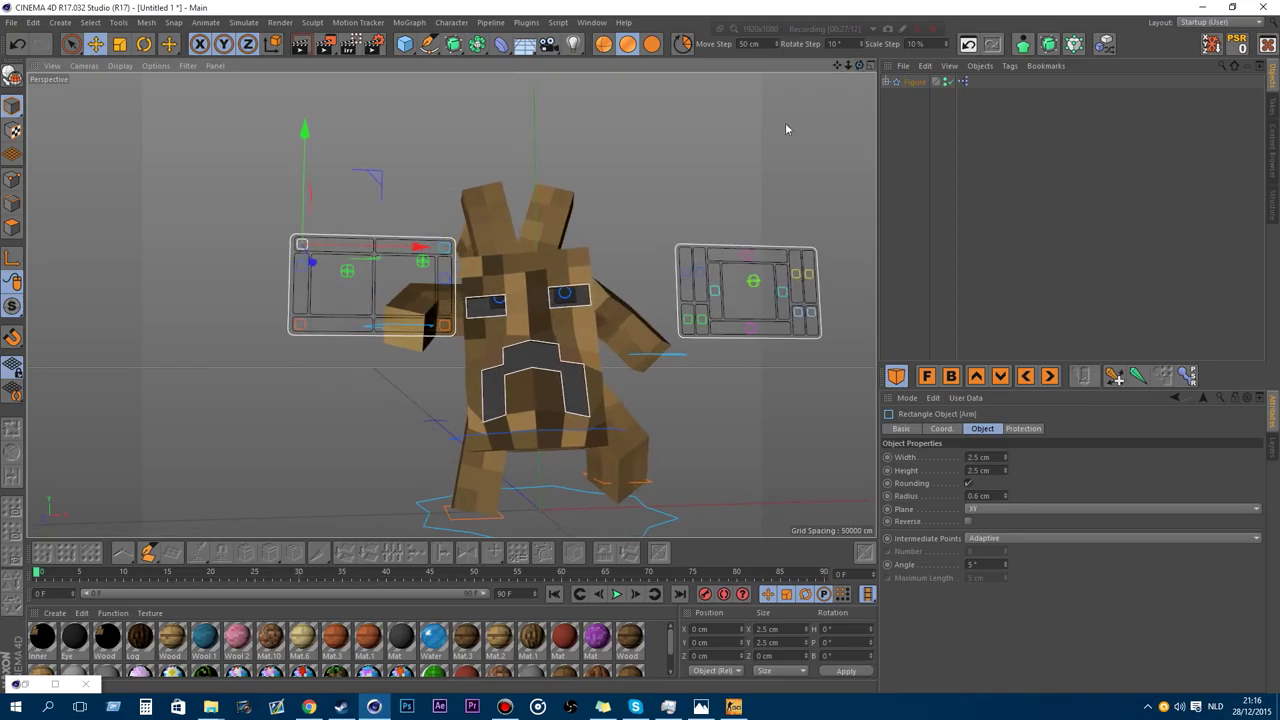
mouse_move(392, 255)
left_mouse_down()
mouse_move(474, 257)
mouse_move(380, 254)
mouse_move(500, 253)
mouse_move(400, 256)
left_mouse_up()
left_click(445, 252)
left_click(301, 324)
mouse_move(340, 323)
left_mouse_down()
mouse_move(494, 324)
mouse_move(350, 328)
left_mouse_up()
left_click(389, 403)
left_click(444, 325)
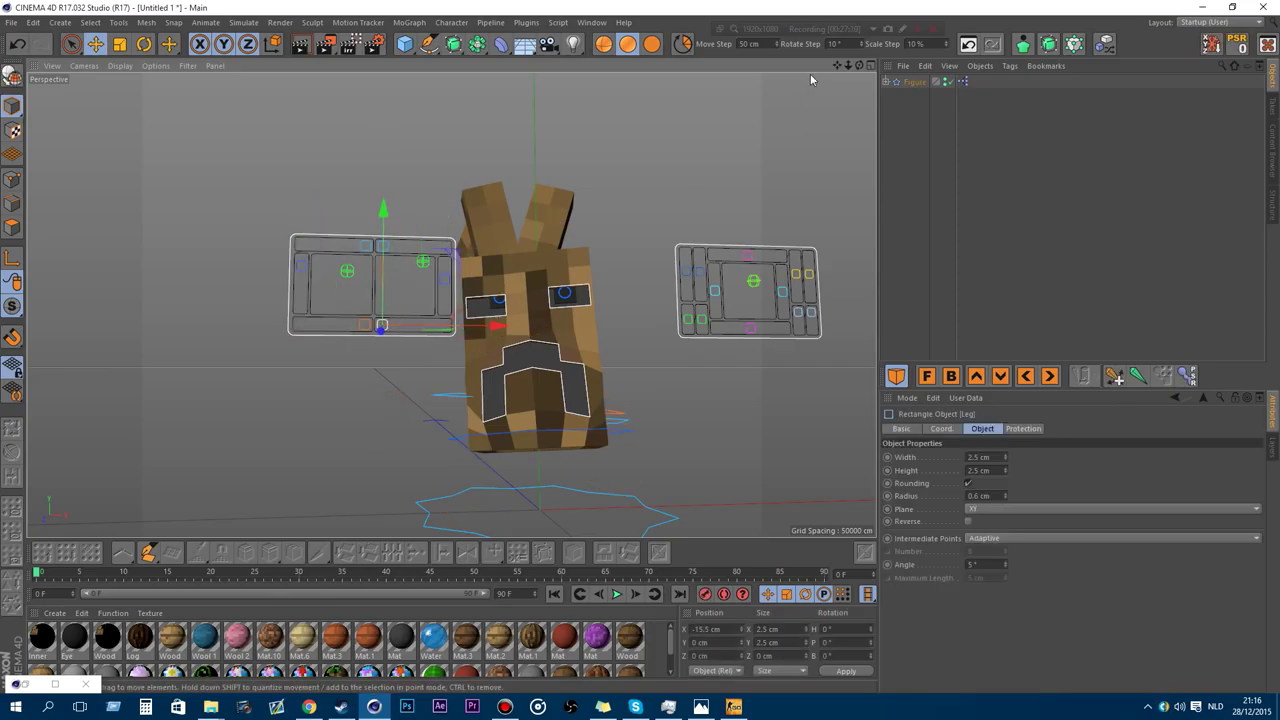
Bring the figure's legs and arms back by moving the Leg and Arm sliders outward to the panel's corners.
left_click_drag(859, 65, 805, 56)
left_click_drag(451, 305, 597, 337, "alt")
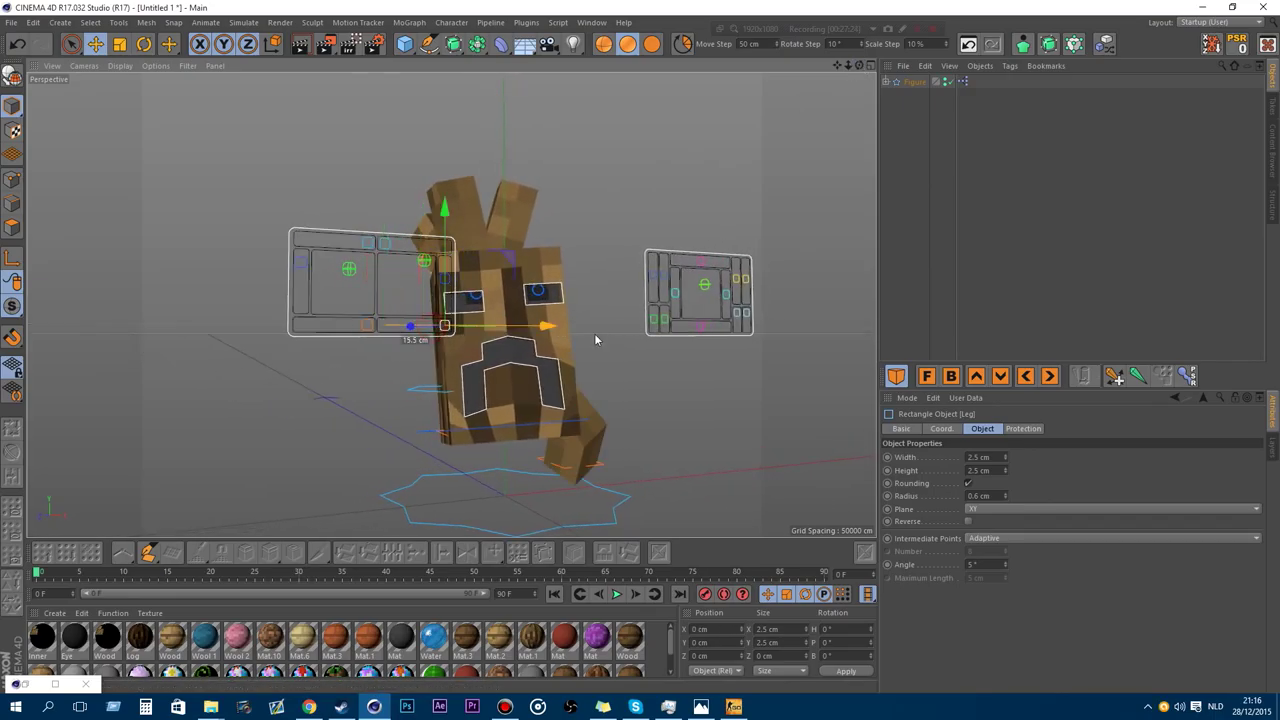
left_click(367, 327)
left_click_drag(403, 330, 243, 322)
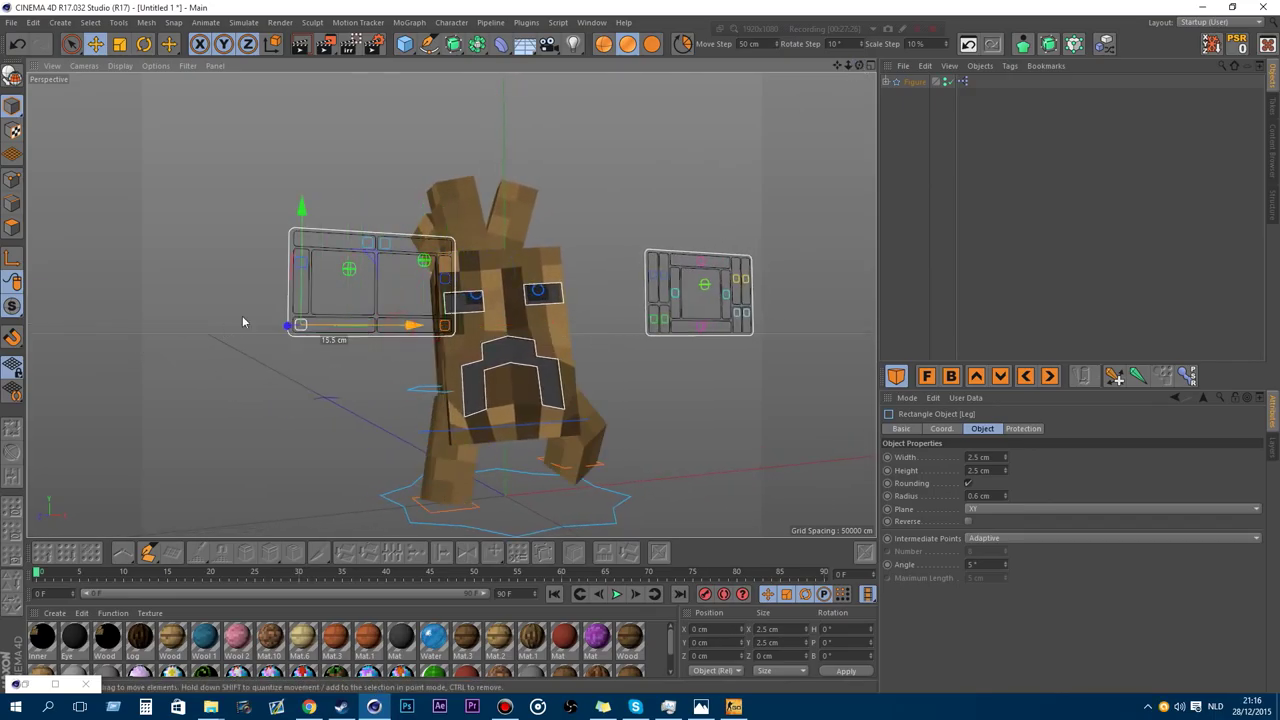
left_click(386, 245)
left_click_drag(400, 247, 480, 249)
left_click(367, 243)
left_click_drag(398, 246, 263, 247)
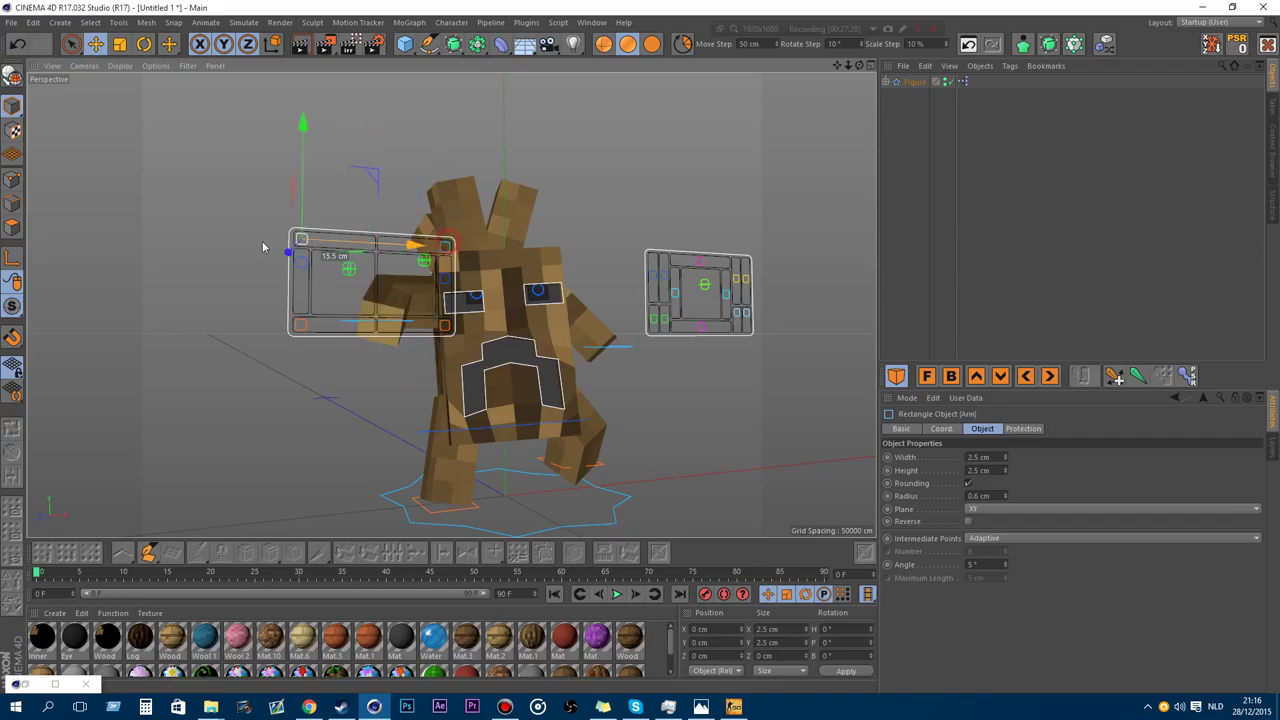
Redirect the figure's gaze by moving the round central controller on the eye control panel.
left_click_drag(859, 65, 812, 68)
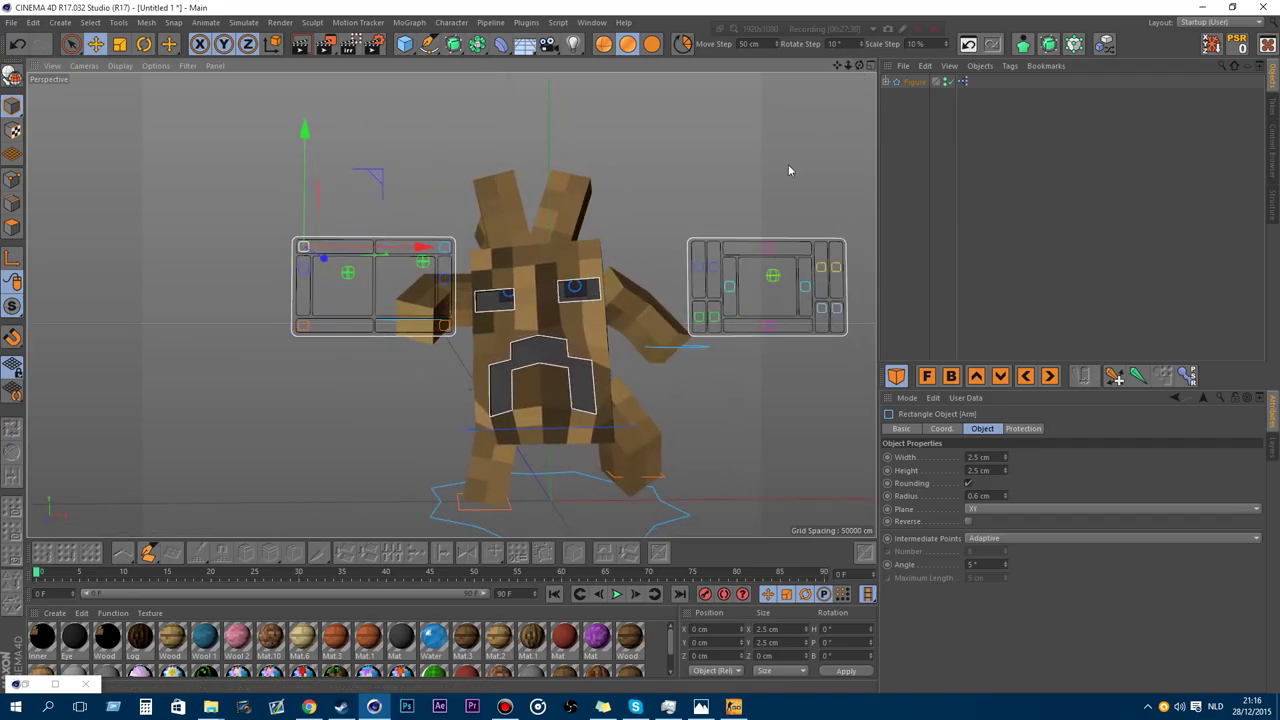
left_click(774, 278)
left_click_drag(780, 211, 825, 195)
Reshape the eyes by moving the Eyes.6 slider to about 3.3 cm, Eyes.5 to about -2.9 cm and Eyes.7 to about 1.4 cm.
left_click(766, 247)
left_click_drag(839, 66, 806, 66)
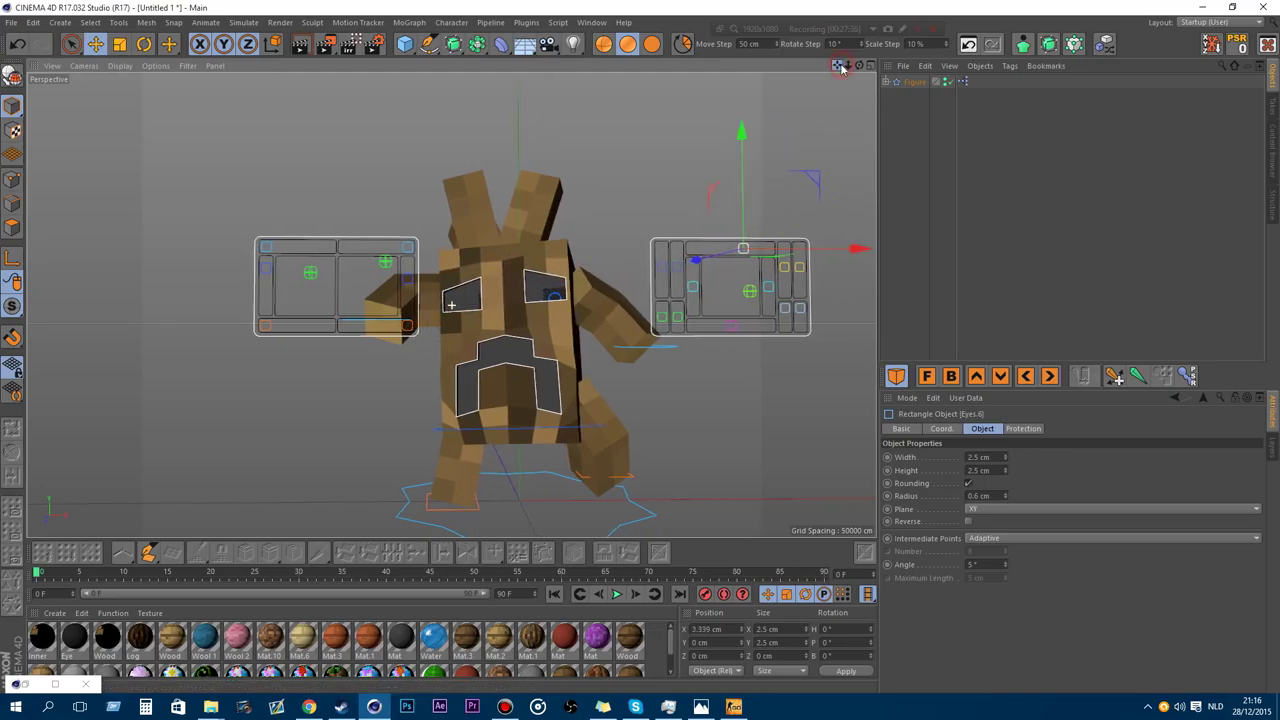
left_click(728, 329)
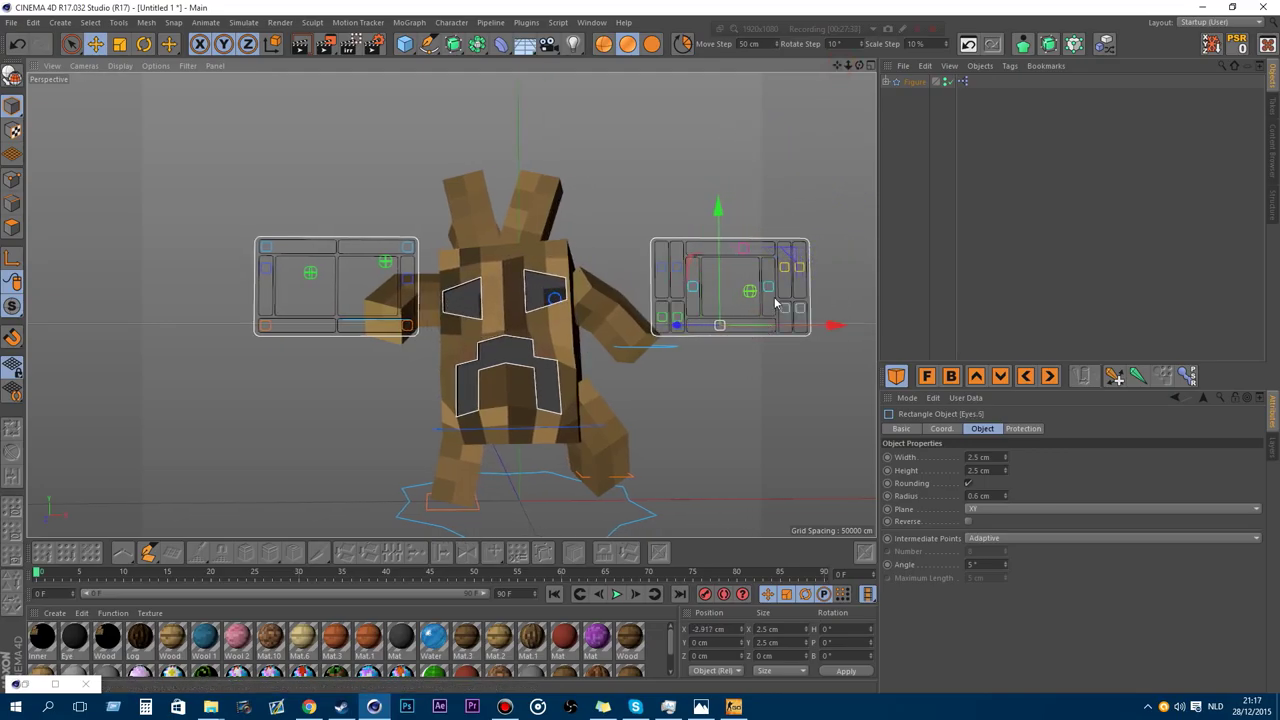
left_click(768, 285)
left_click_drag(769, 239, 767, 260)
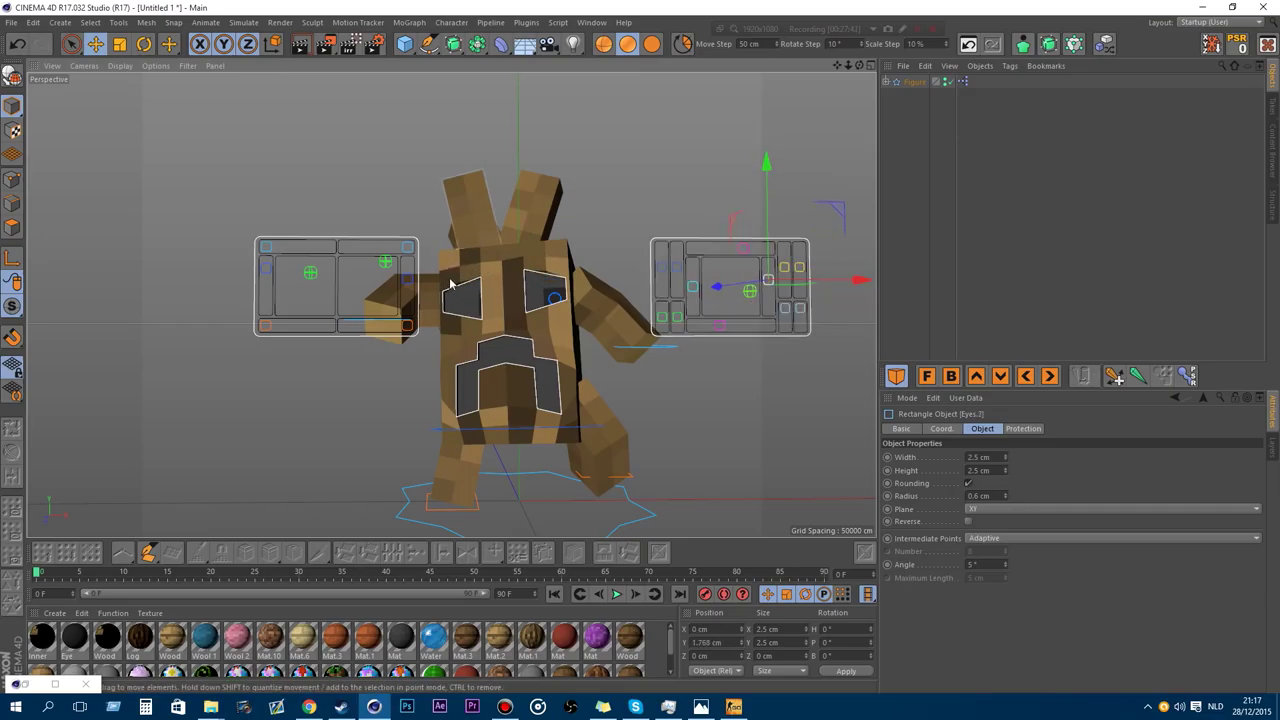
left_click_drag(767, 249, 758, 251)
scroll(652, 317, "up", 3)
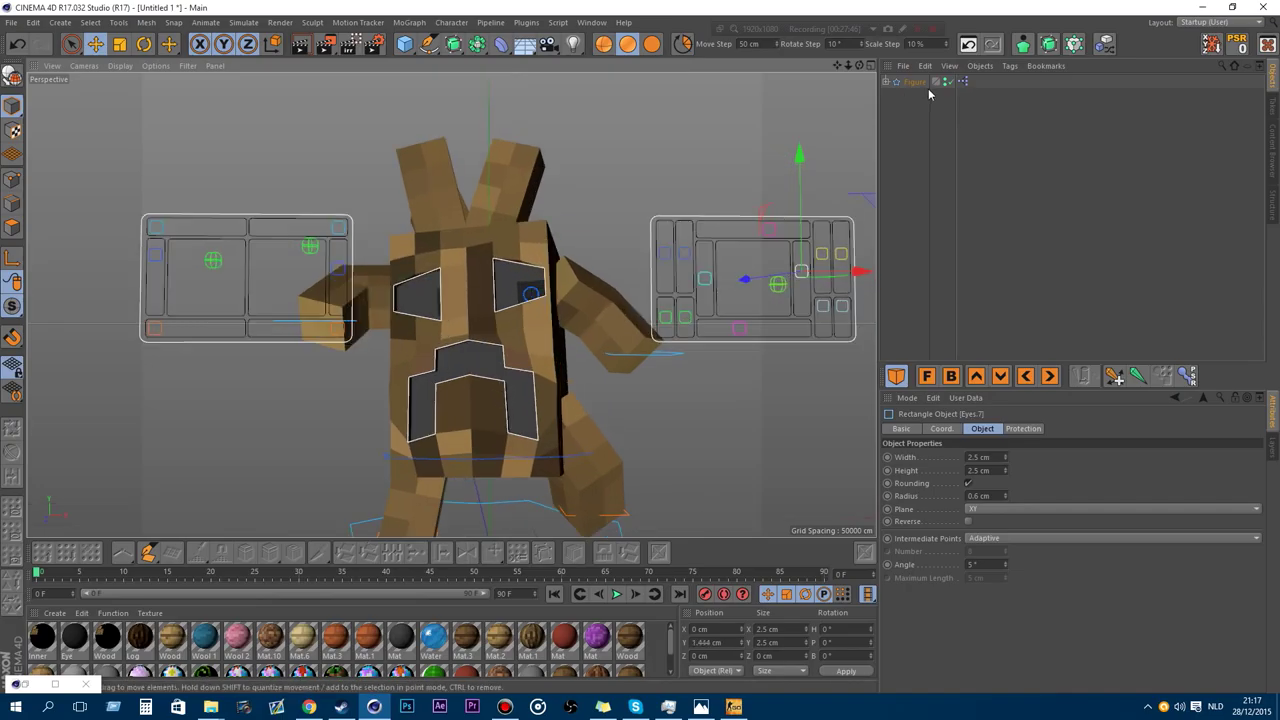
Turn off the Figure's Controllers option and raise the two inner side sliders of the eye control panel.
left_click(915, 82)
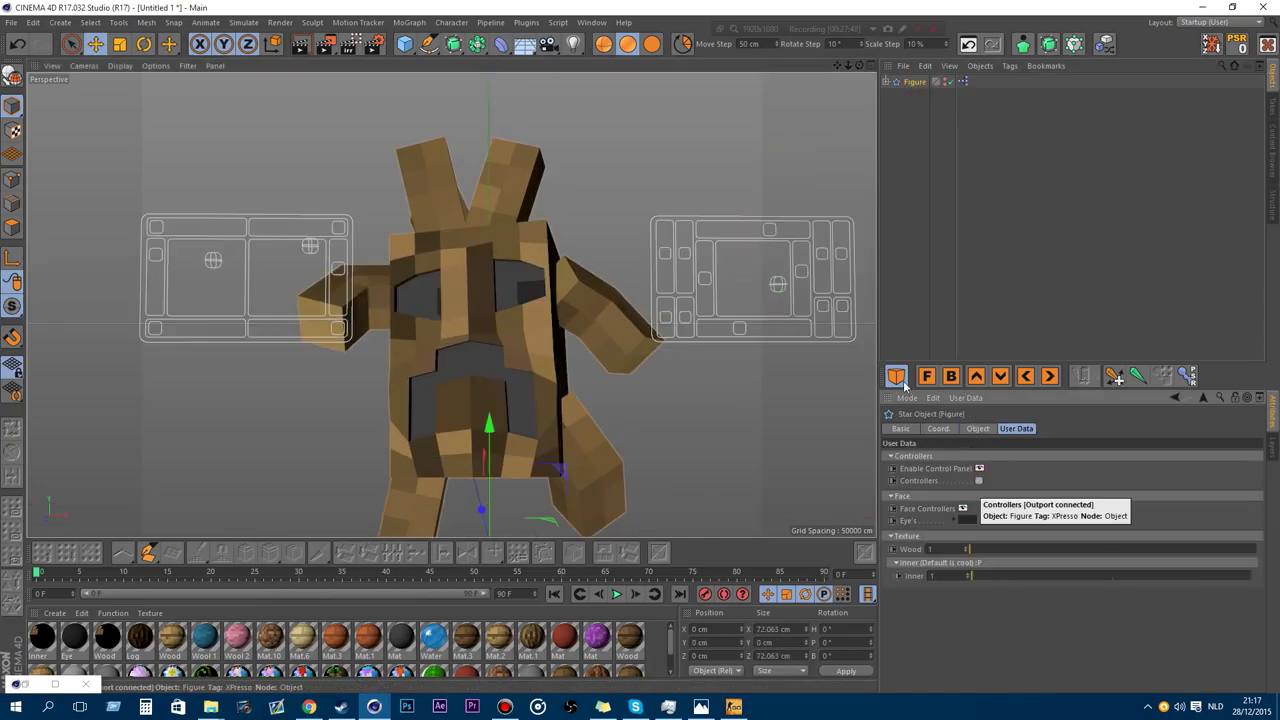
left_click(801, 272)
mouse_move(798, 232)
left_mouse_down()
mouse_move(797, 253)
mouse_move(798, 227)
left_mouse_up()
left_click(704, 279)
left_click_drag(704, 253, 685, 216)
Try the eye panel's blue outer sliders and set the green ones, Eyes.1 to about -2.25 cm and Eyes to about 2.25 cm.
left_click(666, 253)
left_click(685, 255)
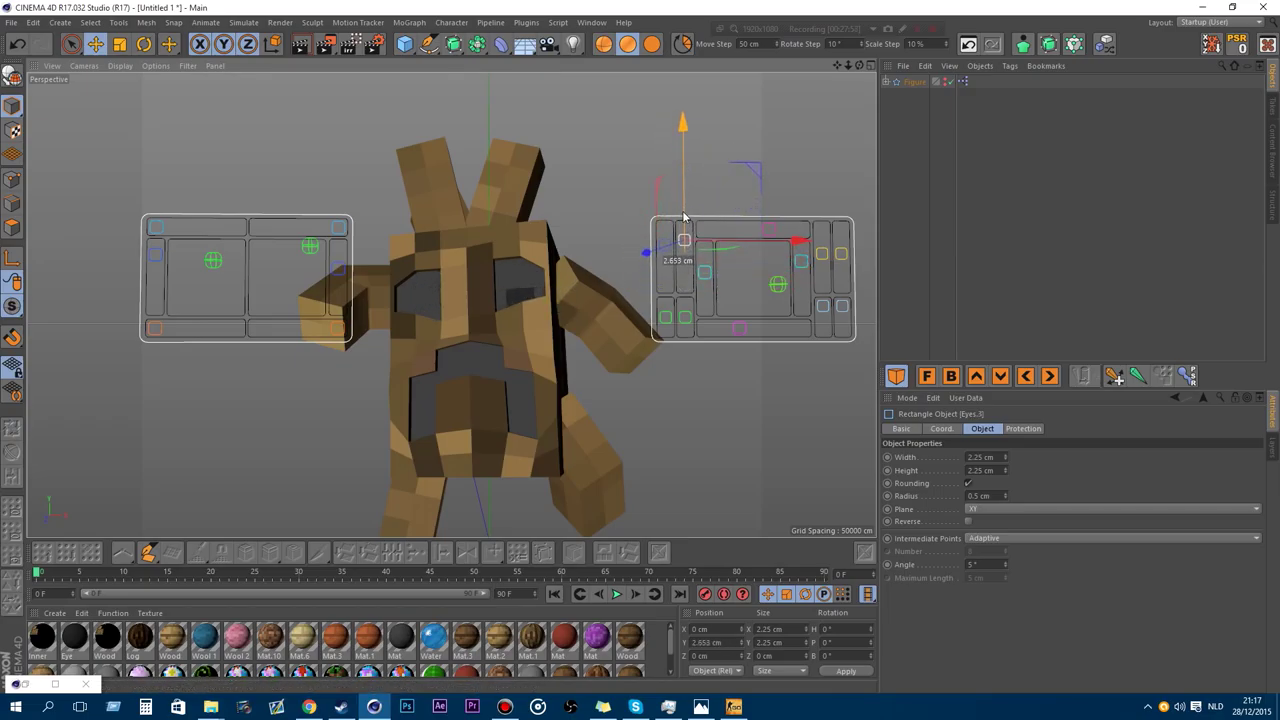
left_click(684, 284)
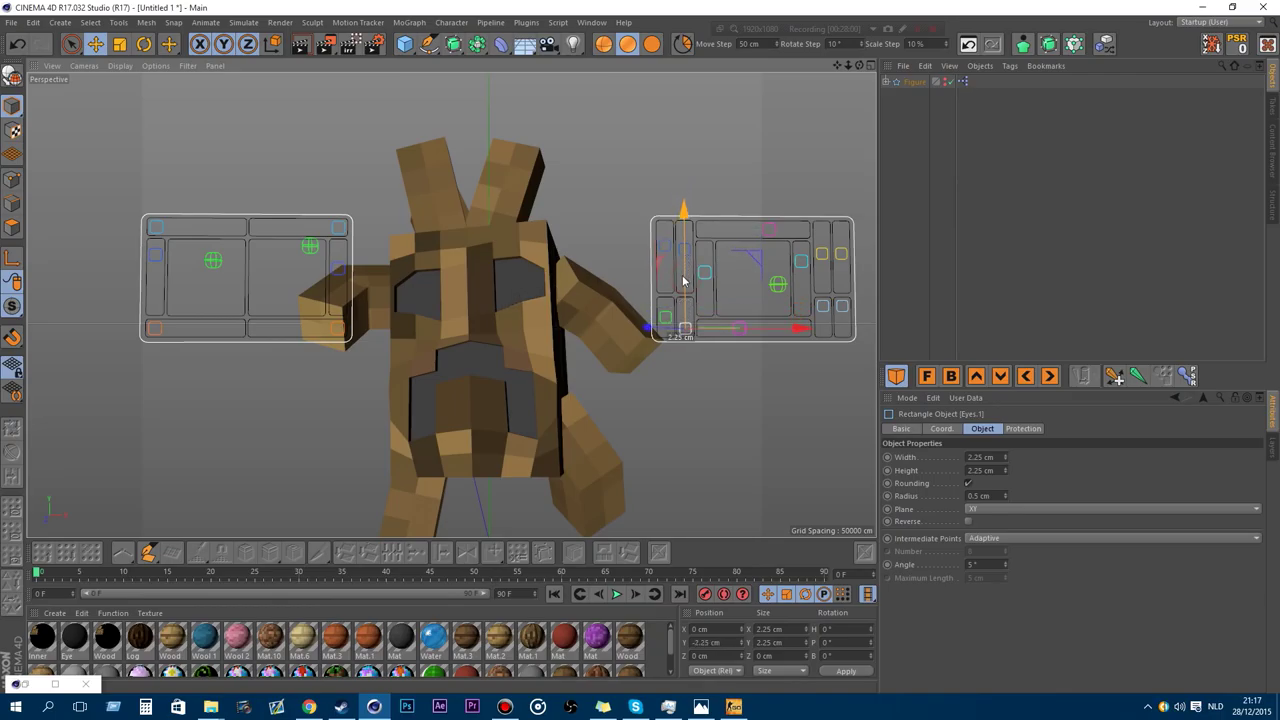
left_click(661, 262)
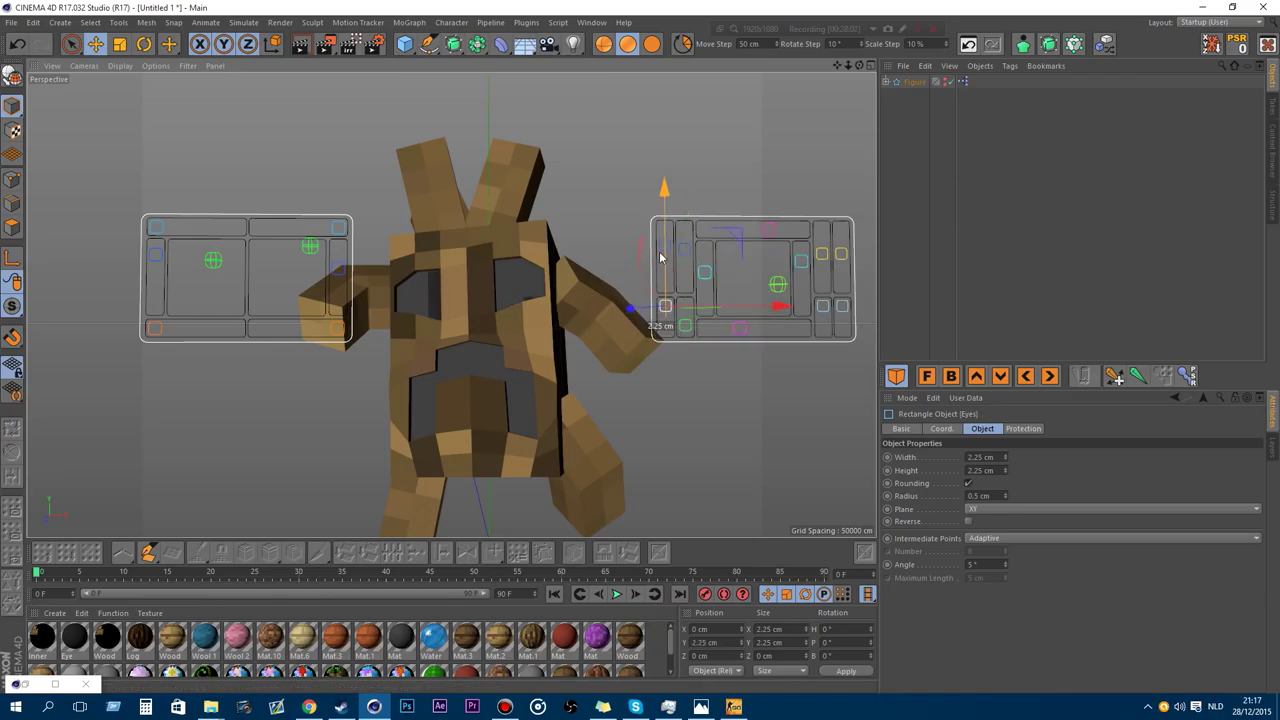
Try the eye panel's light blue and yellow outer sliders, raising the outermost yellow Eyes.3 slider to about 4.8 cm.
left_click(821, 305)
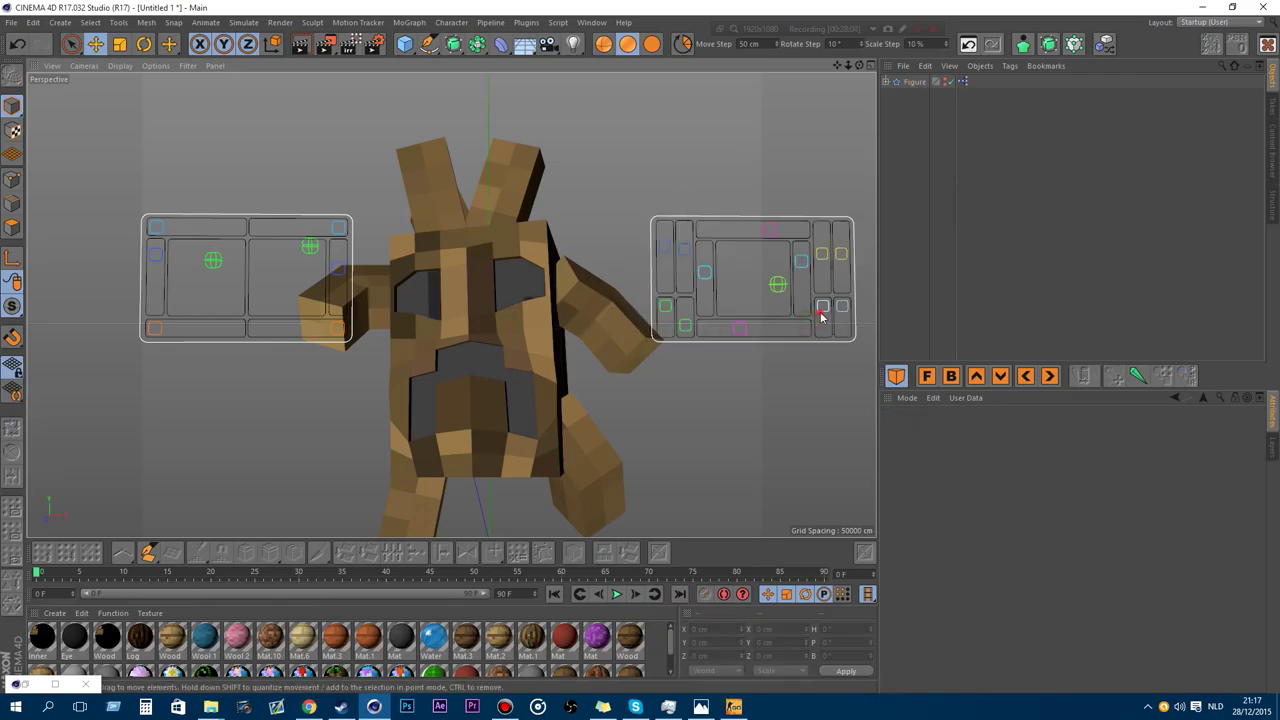
left_click_drag(815, 260, 842, 257)
left_click(843, 321)
left_click(843, 310)
left_click(824, 257)
left_click(843, 244)
left_click(842, 258)
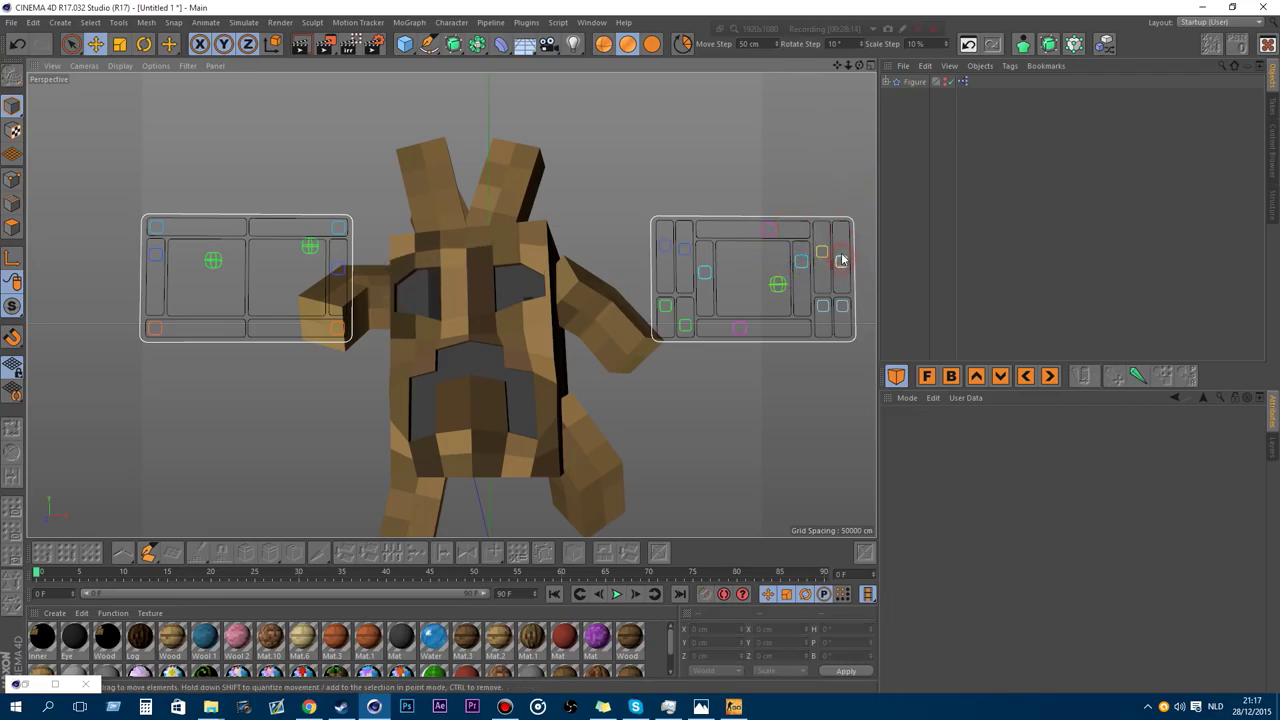
left_click(841, 260)
left_click_drag(840, 180, 839, 152)
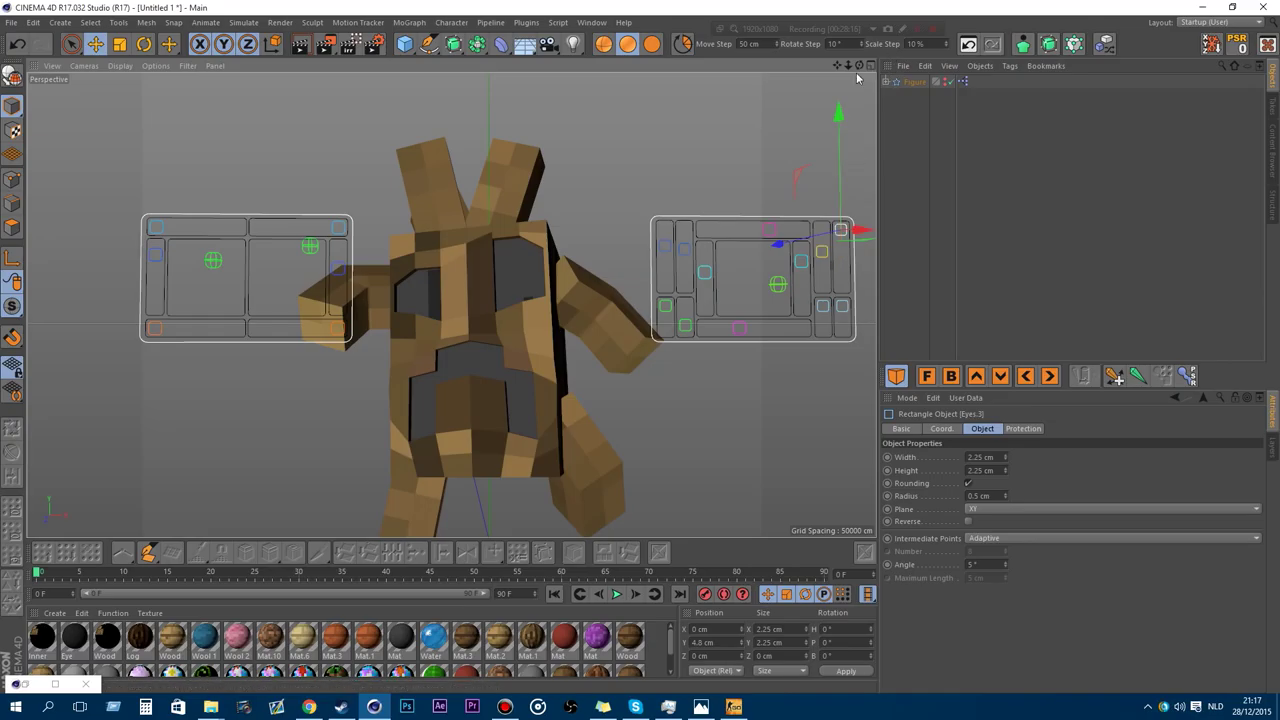
Turn the Figure's Controllers option back on and move one ear up and sideways with its square controller.
scroll(857, 76, "down", 5)
left_click_drag(859, 66, 735, 128)
left_click(917, 83)
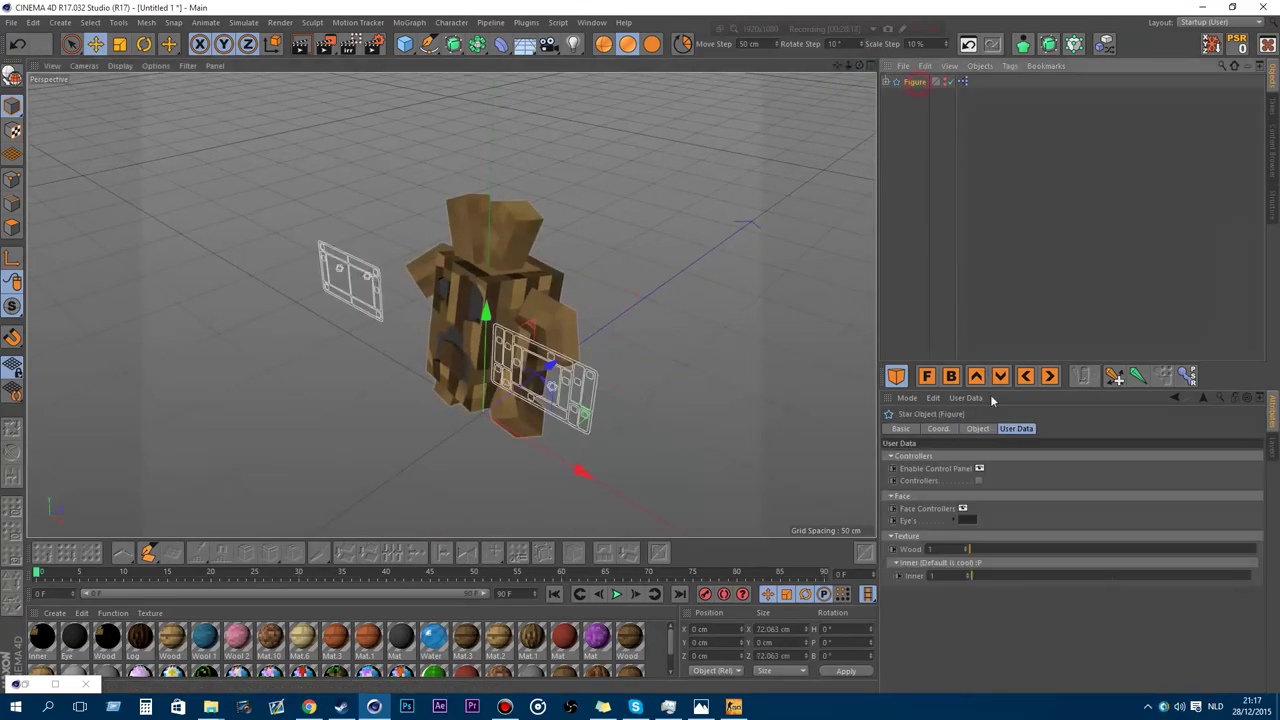
left_click(979, 482)
left_click(495, 268)
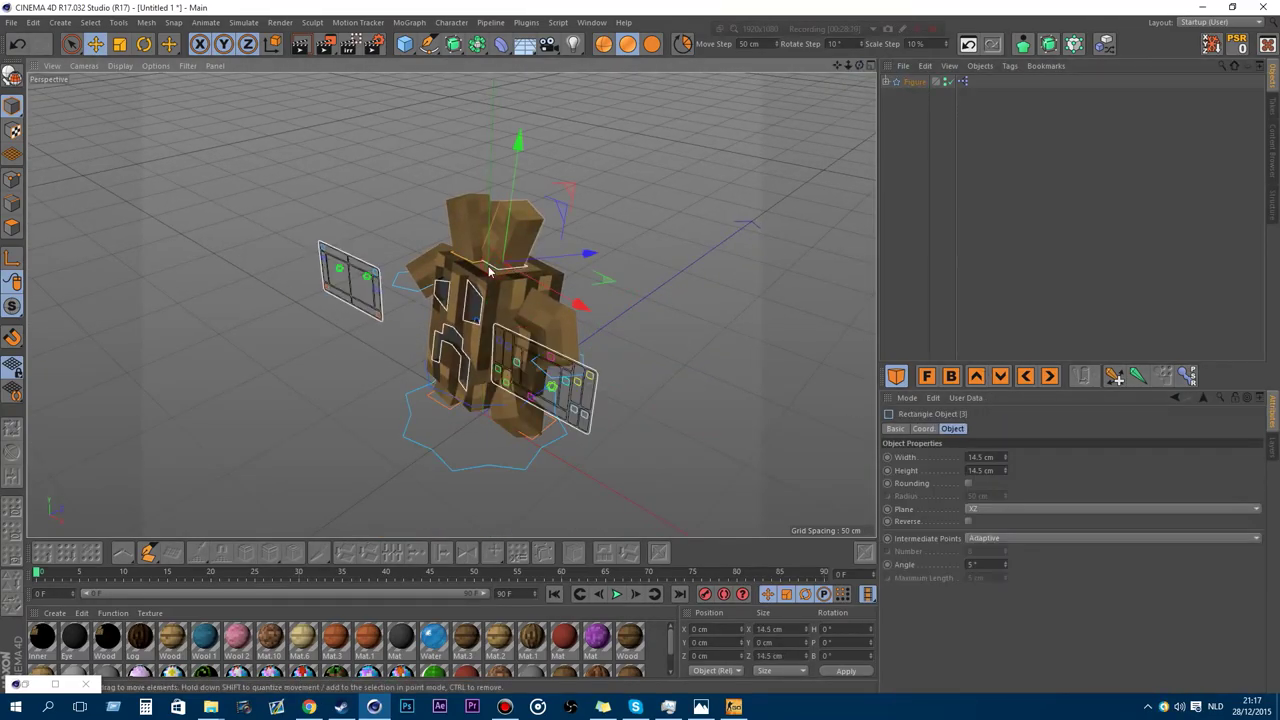
left_click_drag(557, 253, 552, 175)
left_click_drag(552, 175, 620, 186)
left_click_drag(860, 66, 865, 96)
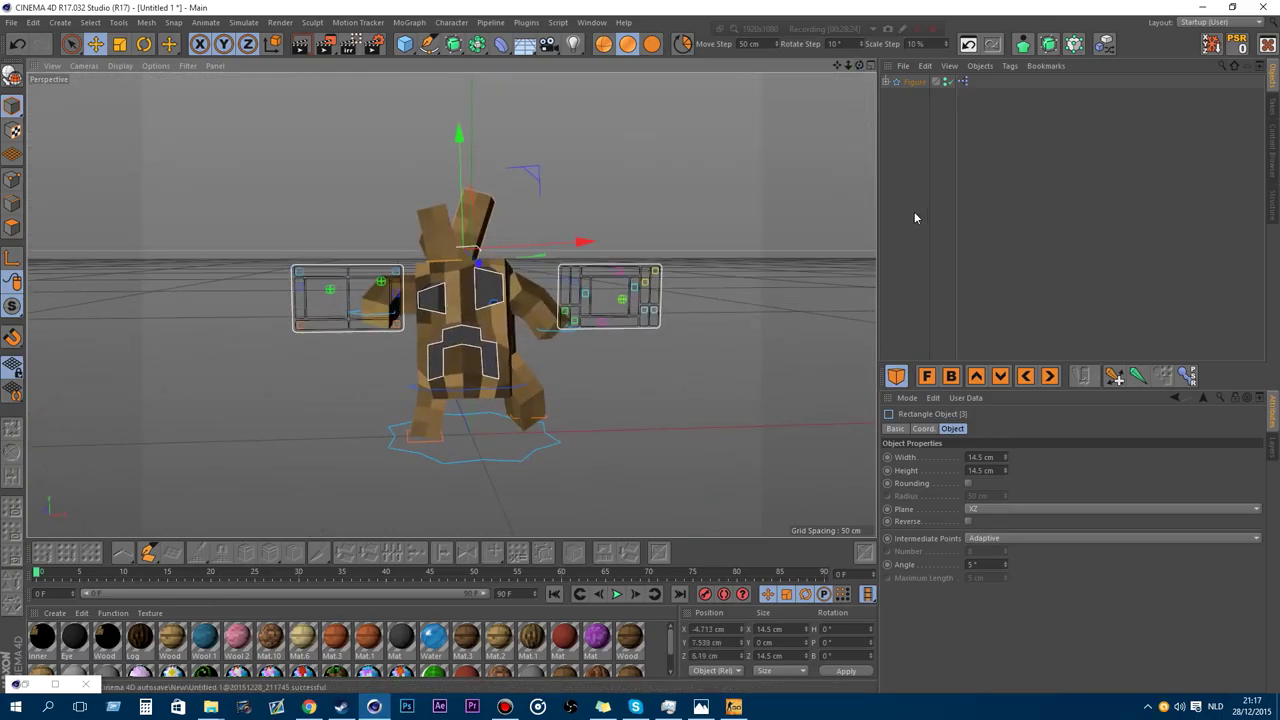
Delete the Figure from the scene and return to the object library's asset thumbnails.
left_click(912, 81)
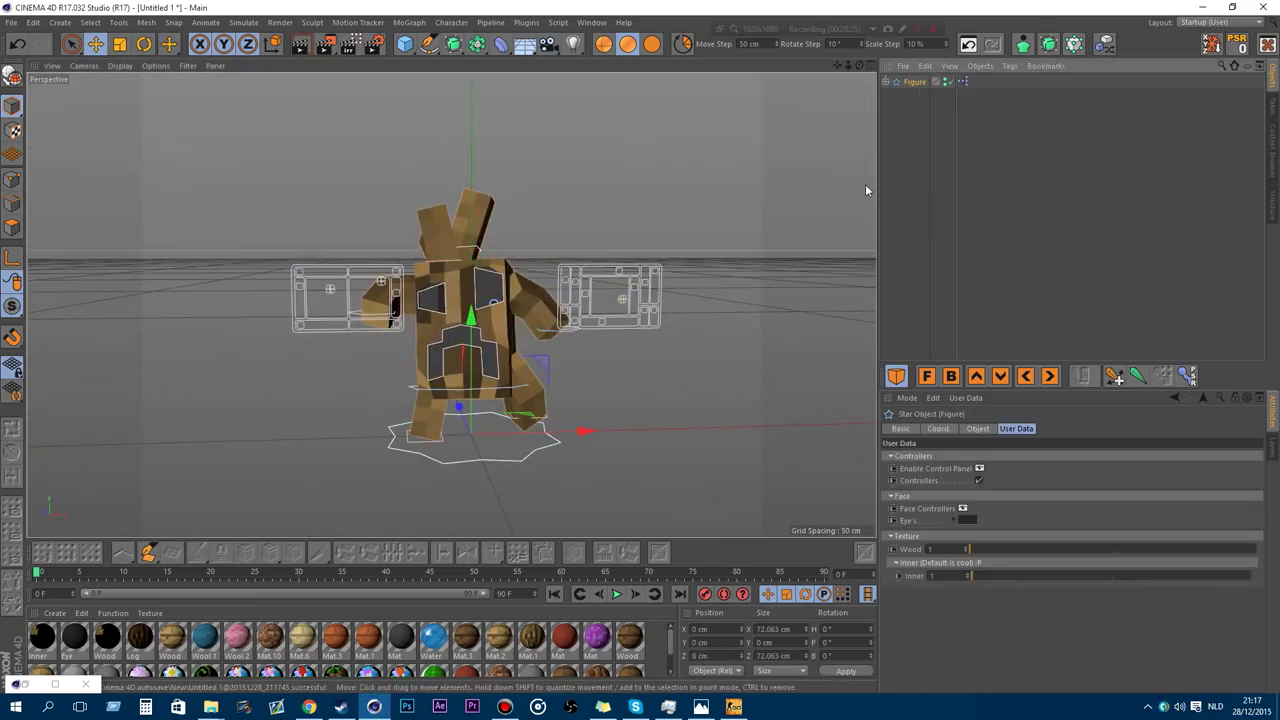
key("Delete")
left_click(1268, 160)
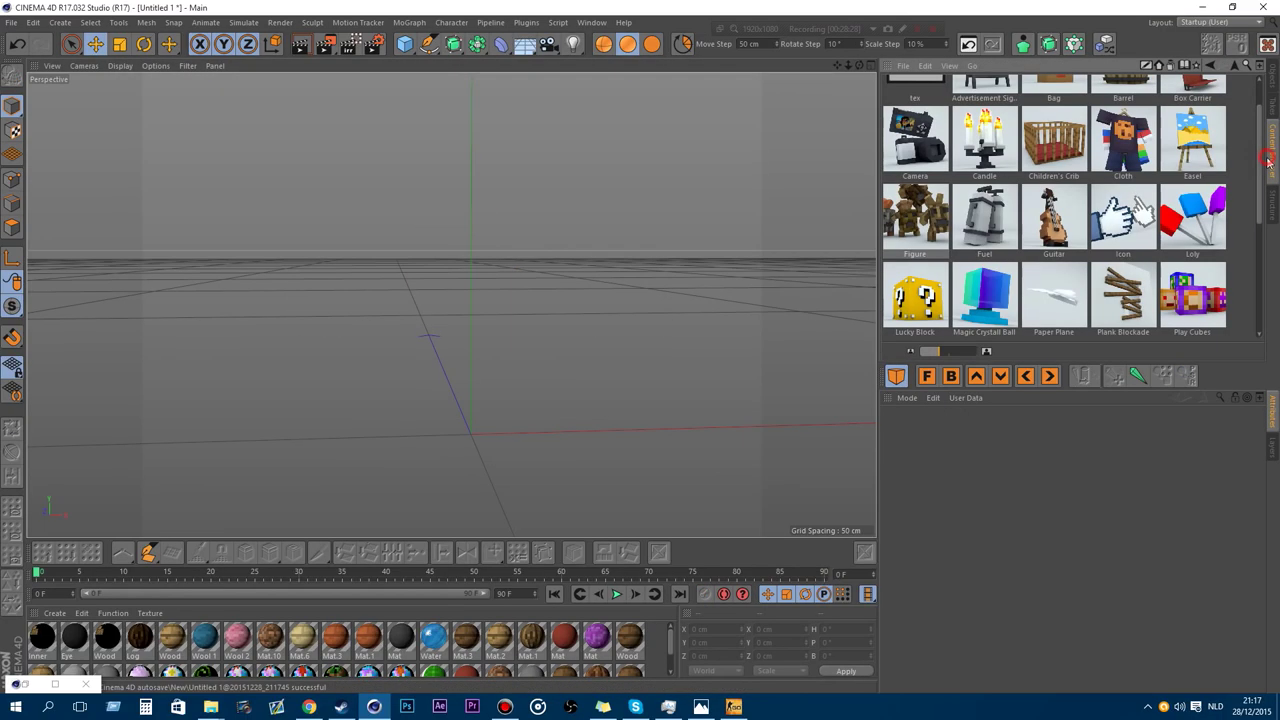
Load the Fuel asset from the object library and show it in the scene's object list.
scroll(1245, 172, "up", 2)
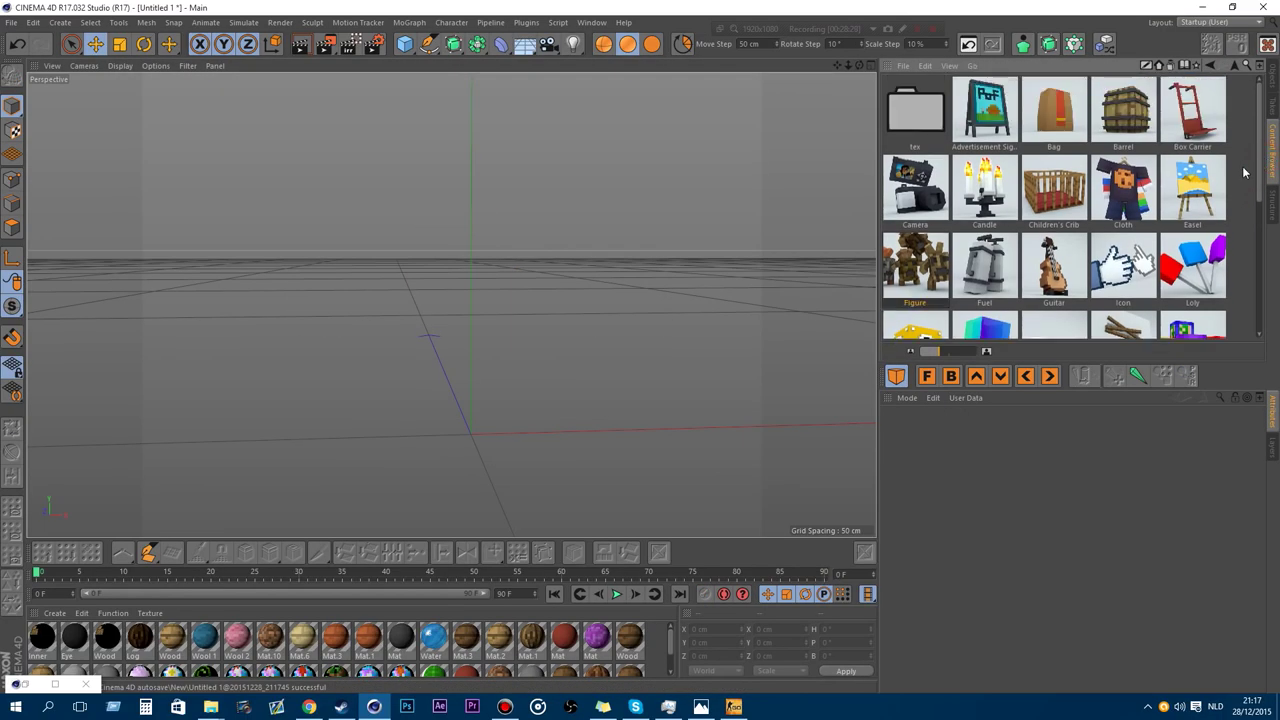
double_click(985, 290)
left_click_drag(859, 65, 770, 55)
mouse_move(451, 304)
left_mouse_down("alt")
mouse_move(430, 303)
mouse_move(448, 304)
left_mouse_up("alt")
left_click(1270, 84)
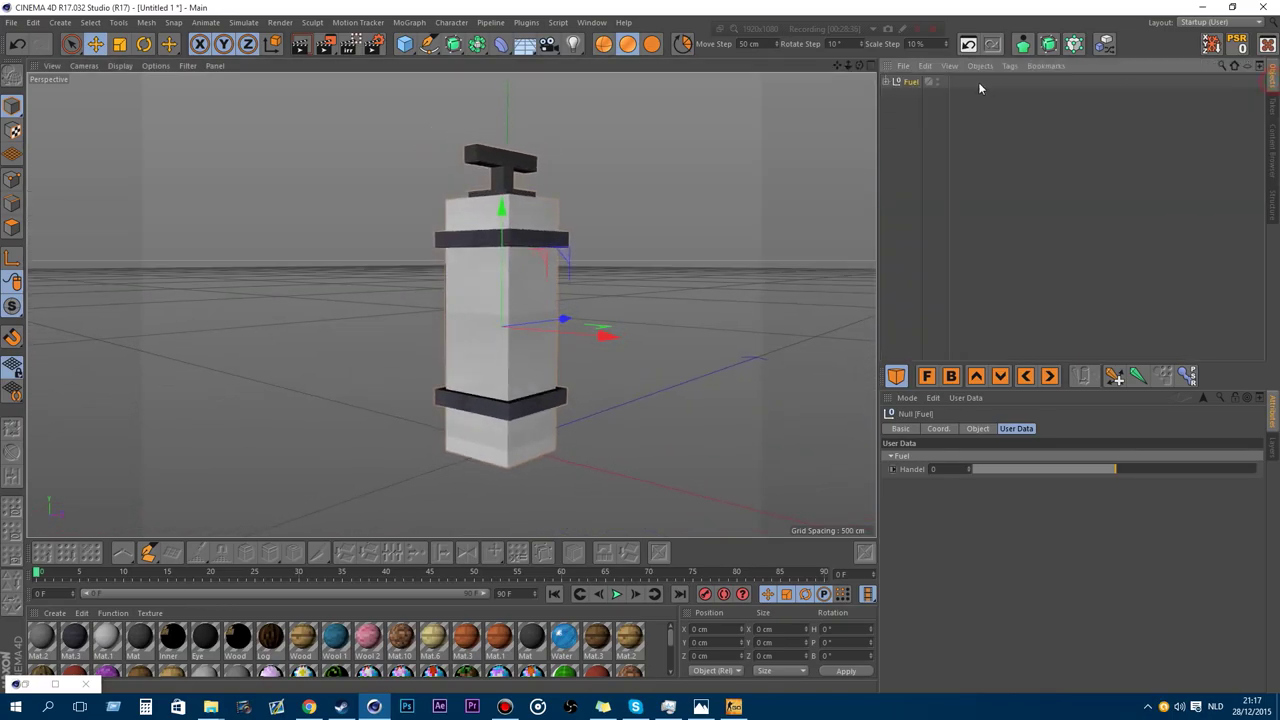
Set the Fuel object's Handel value to -9.375 and view the canister from the side.
left_click_drag(860, 67, 900, 68)
left_click_drag(1123, 468, 800, 293)
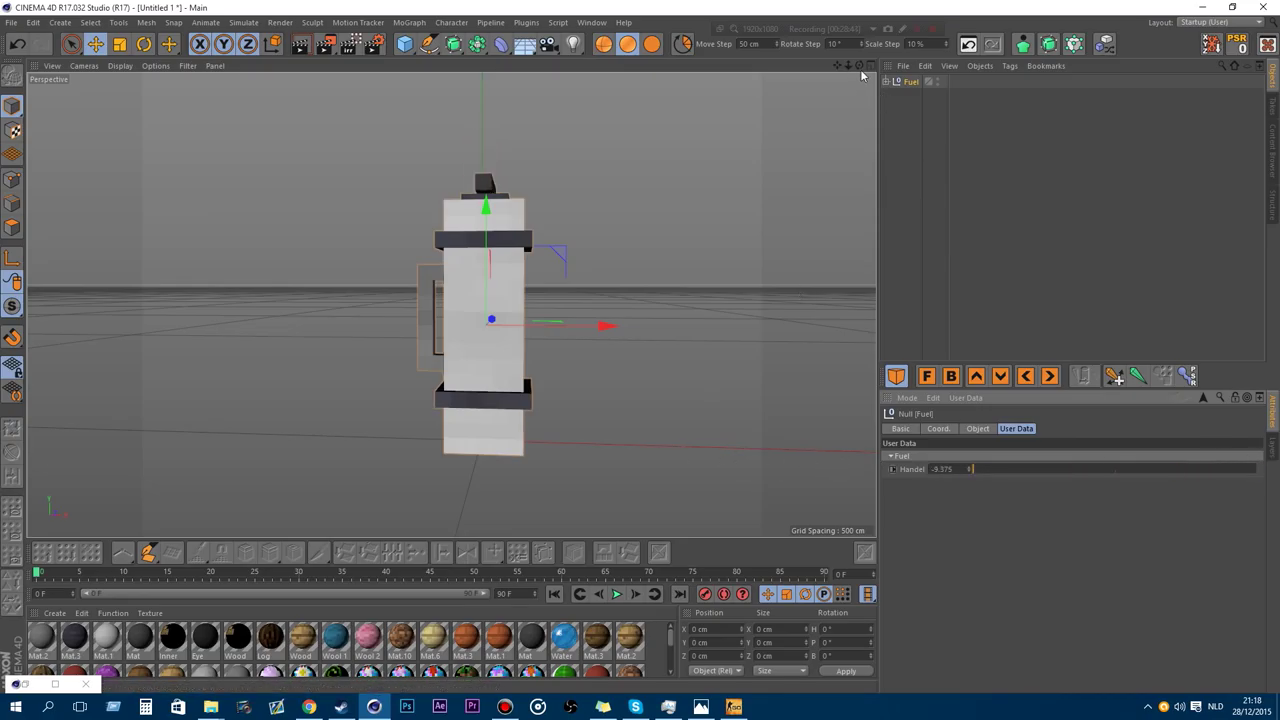
left_click_drag(860, 66, 765, 70)
Delete the Fuel object from the scene and return to the library's asset thumbnails.
left_click(926, 124)
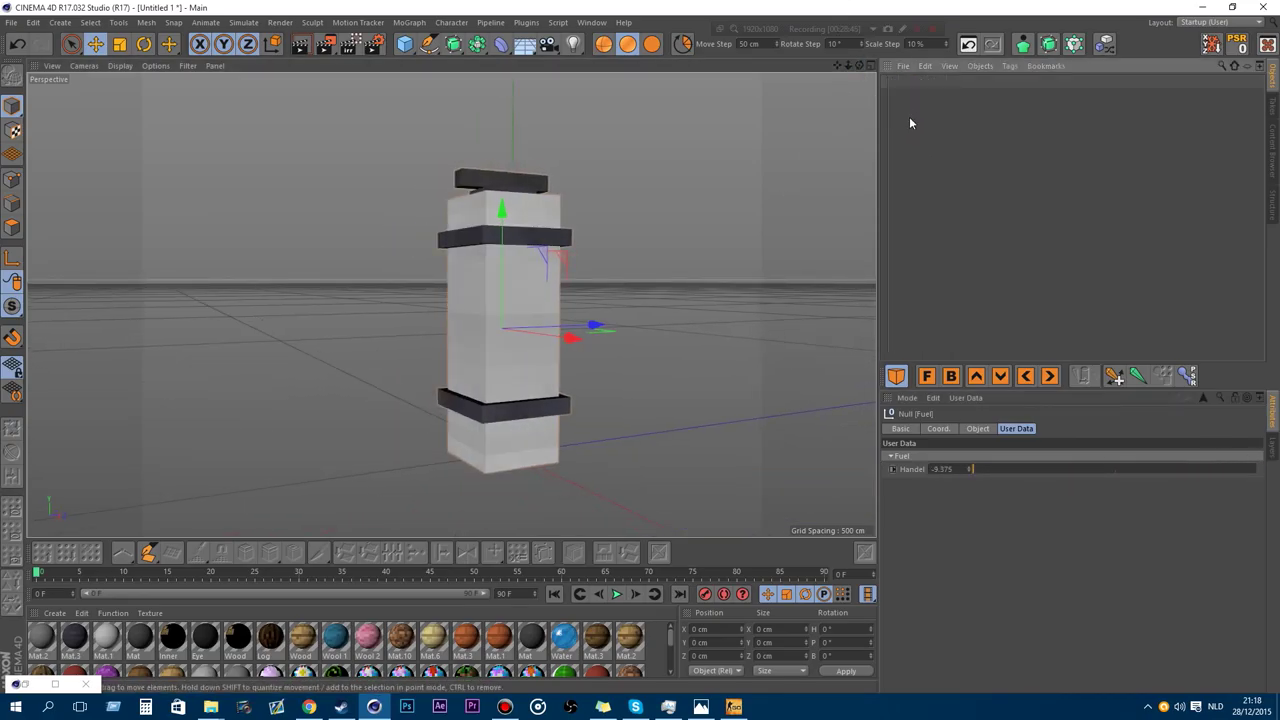
left_click(899, 133)
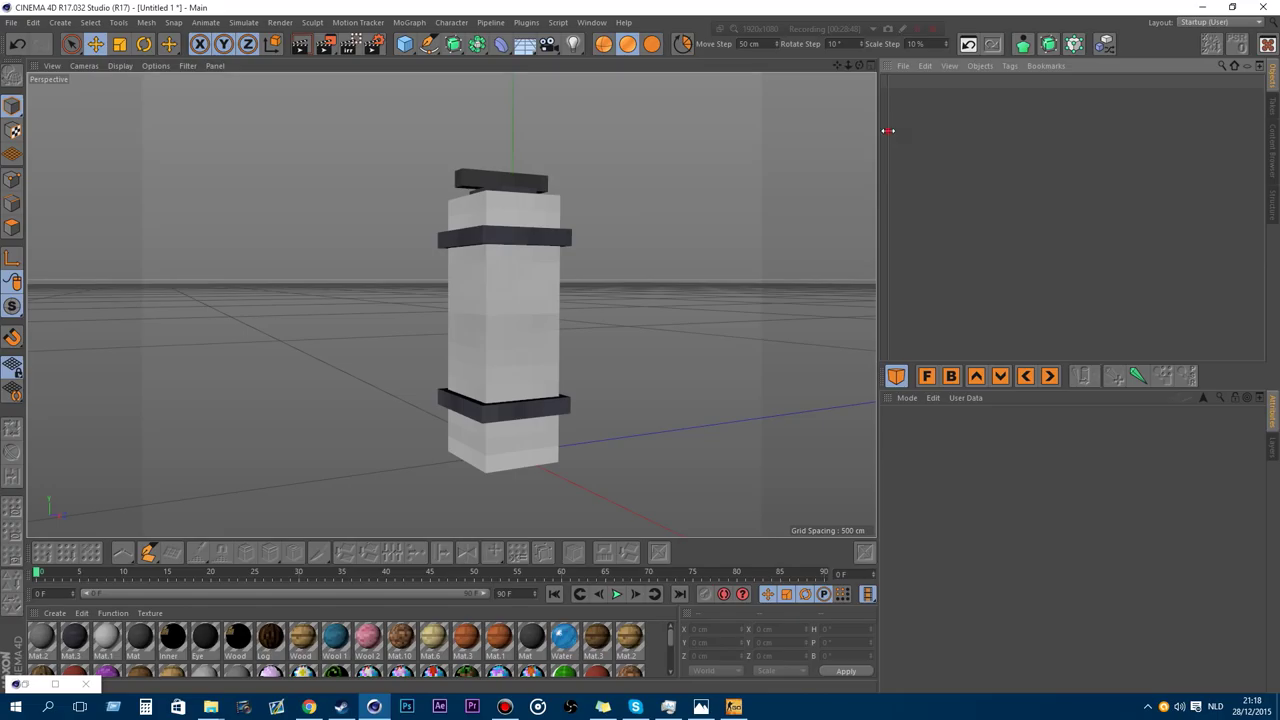
left_click_drag(888, 130, 1000, 120)
left_click_drag(903, 103, 870, 20)
key("Delete")
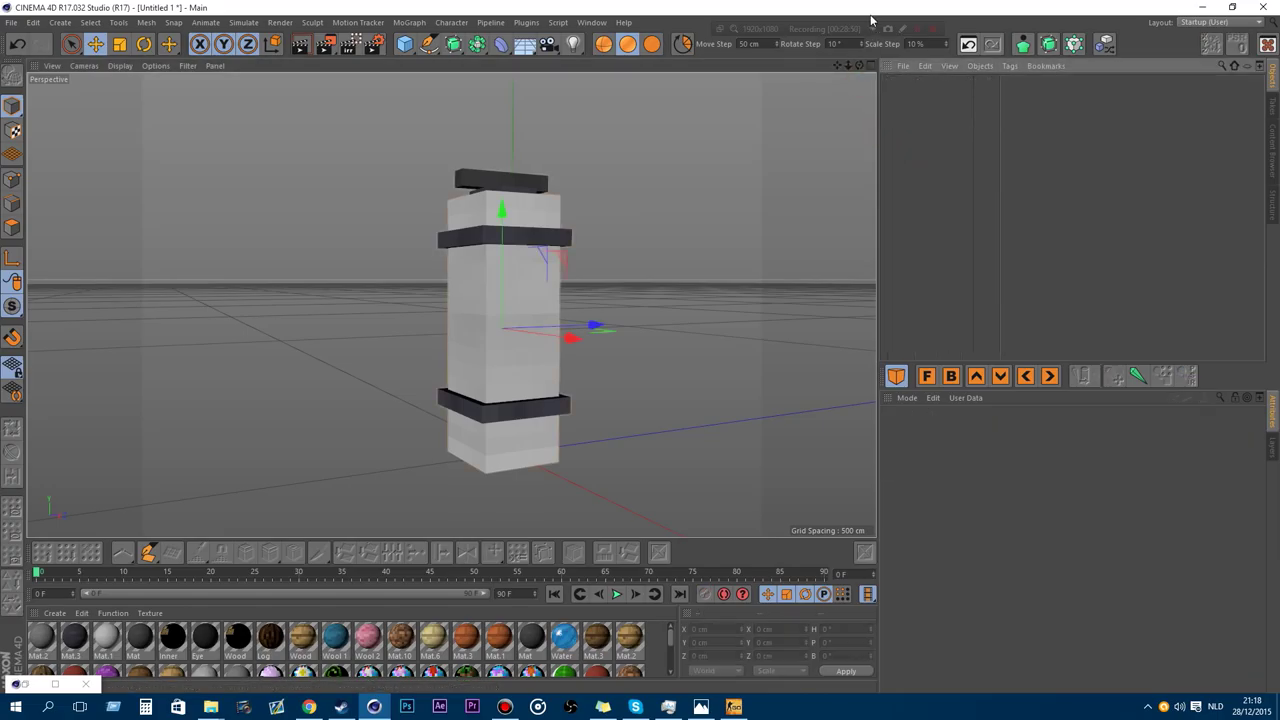
left_click(1274, 163)
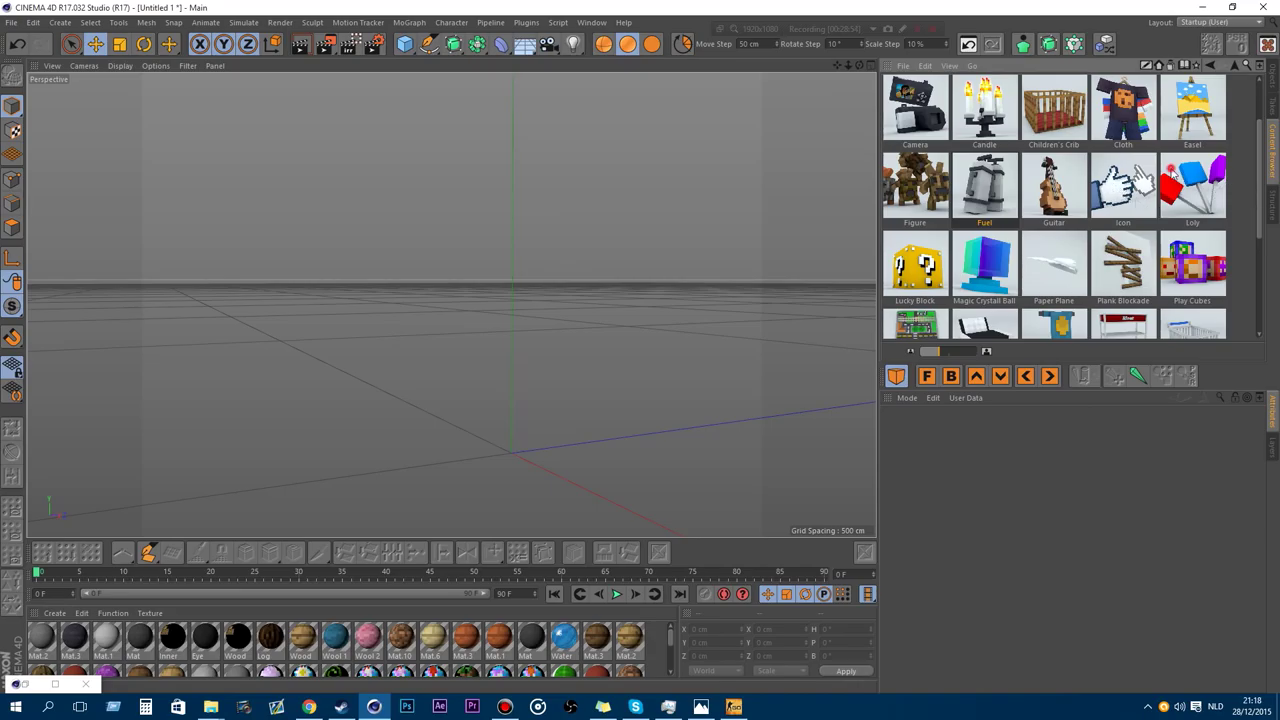
Load the Loly asset and switch its Stick option off and back on.
double_click(1172, 174)
scroll(486, 474, "up", 5)
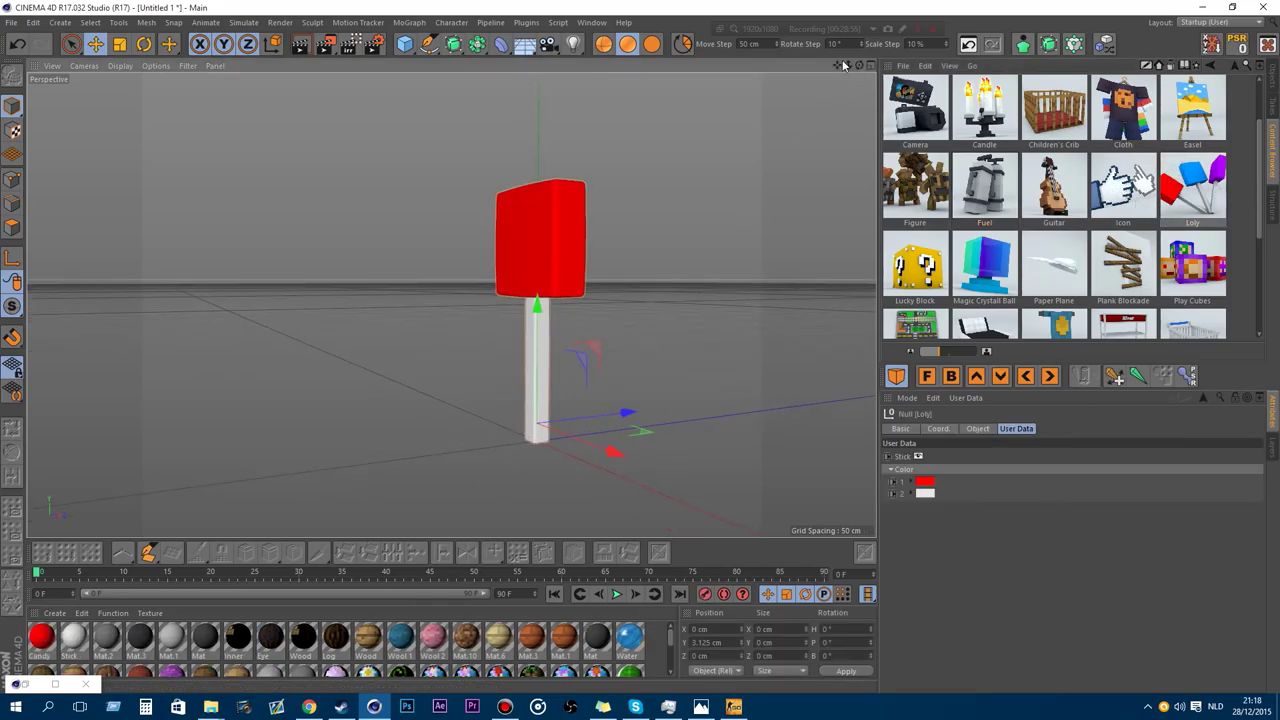
left_click_drag(838, 65, 742, 63)
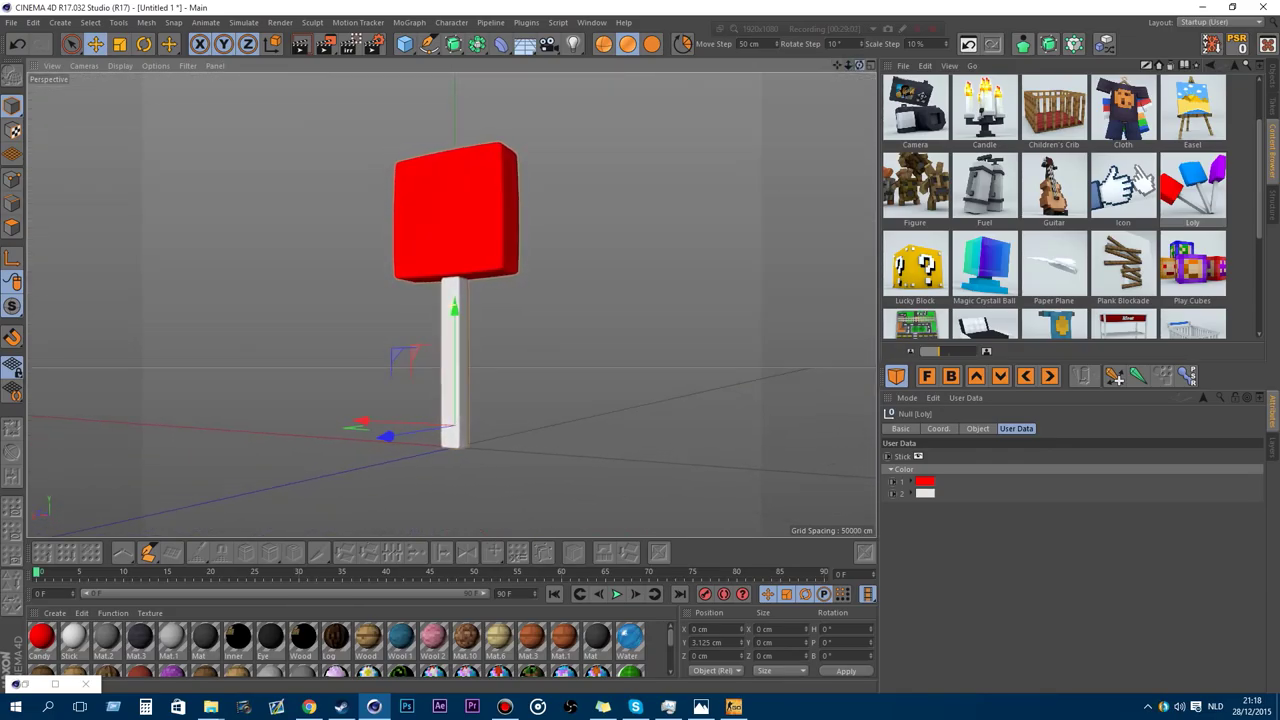
scroll(486, 283, "up", 3)
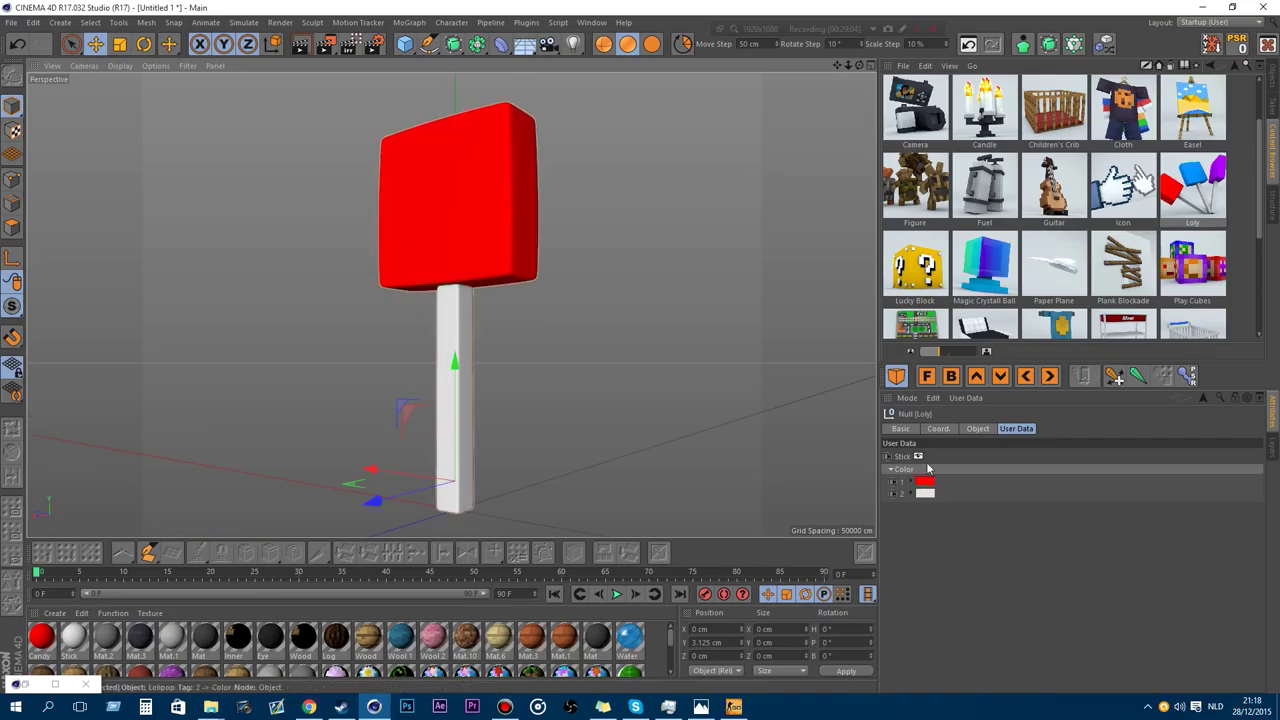
left_click(920, 456)
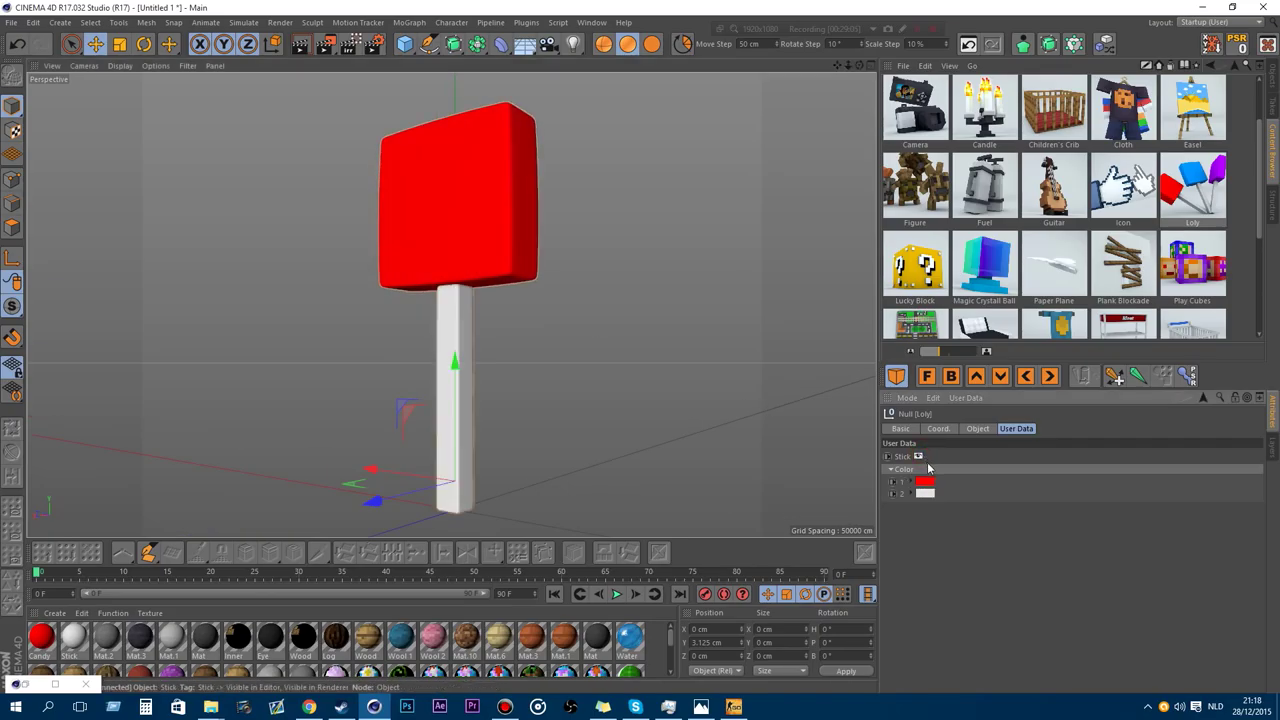
left_click(919, 457)
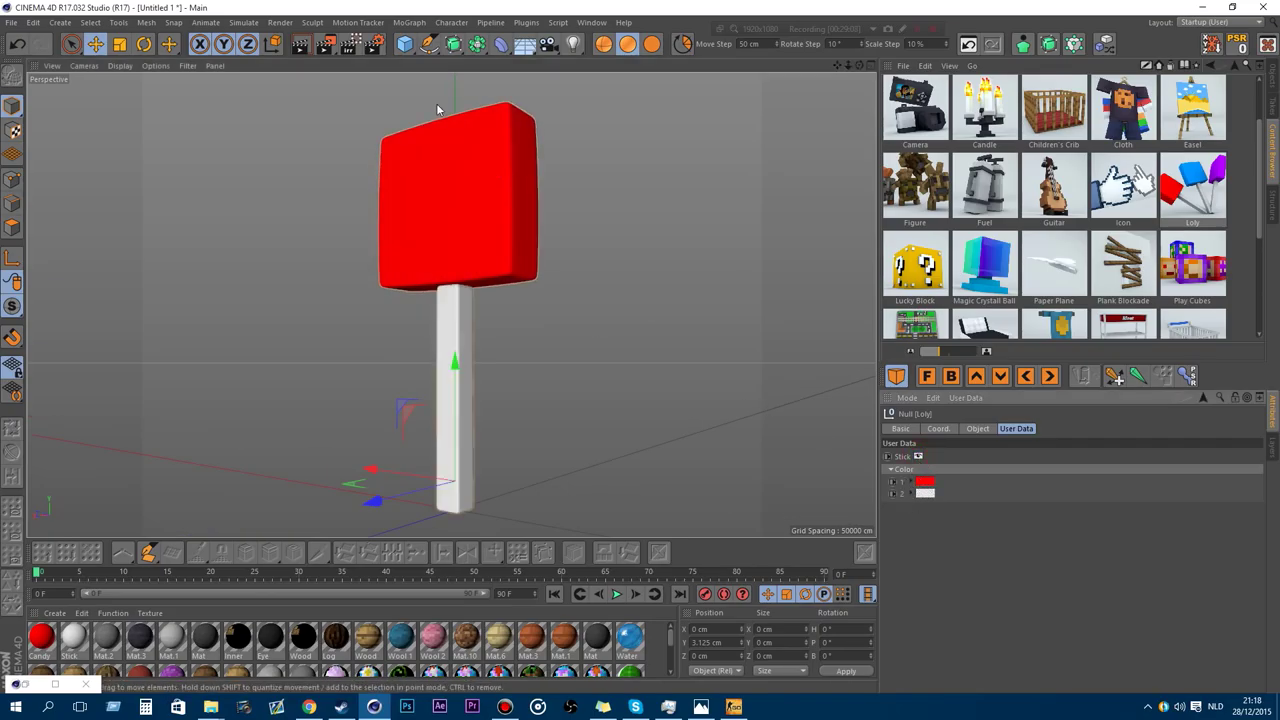
Load the Plank Blockade asset and delete the Loly object from the scene.
left_click_drag(1259, 197, 1259, 207)
double_click(1118, 245)
left_click(1273, 82)
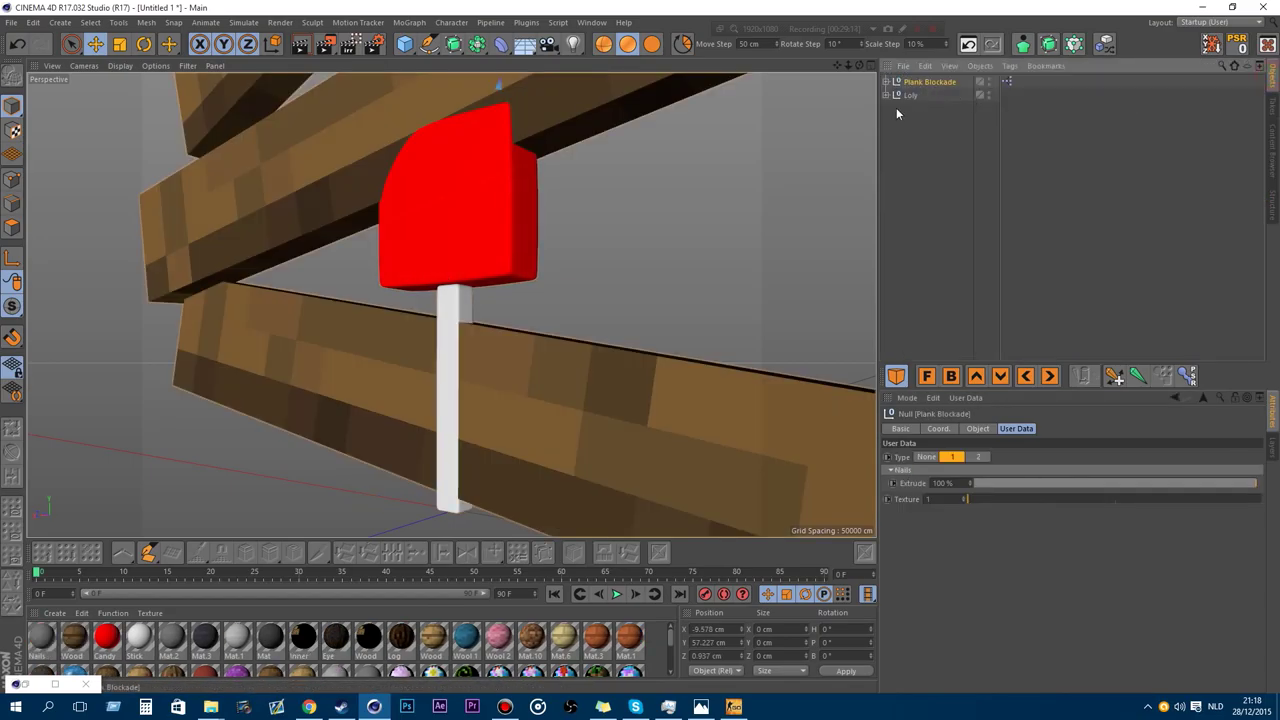
left_click(910, 96)
key("Delete")
left_click_drag(700, 270, 461, 243, "alt")
scroll(461, 243, "down", 5)
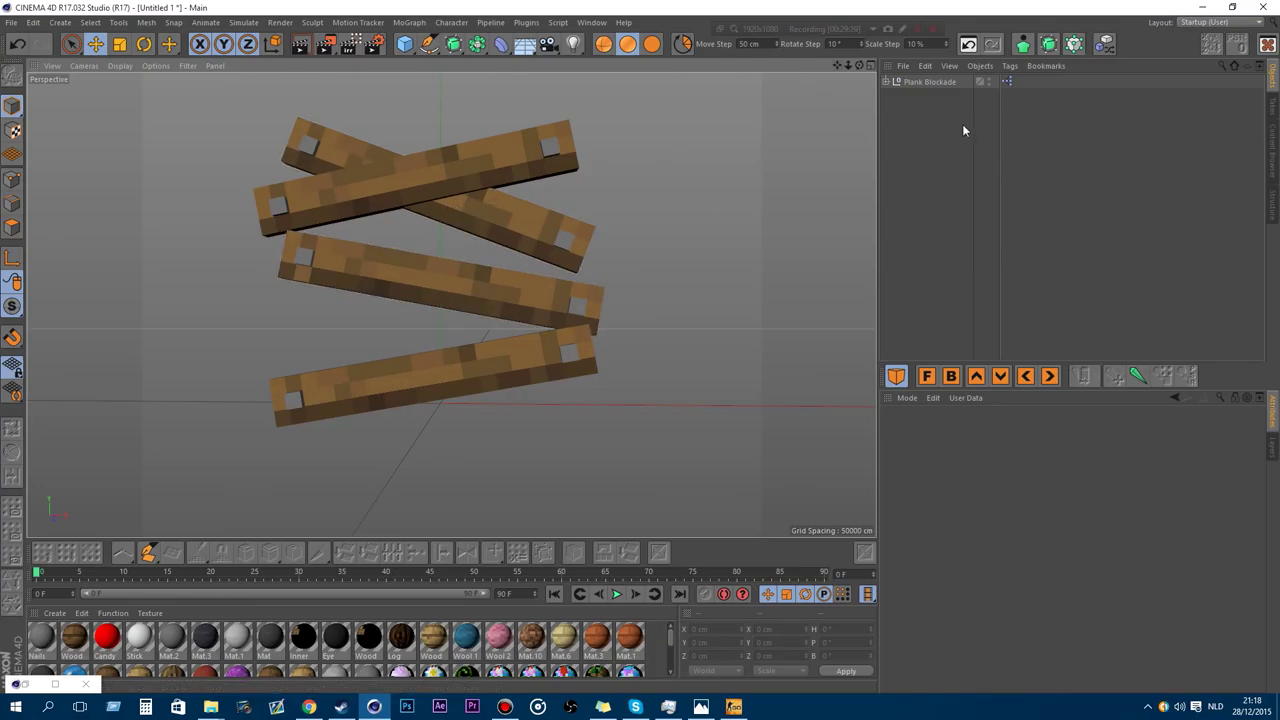
Select the Plank Blockade and set its Type to 2.
left_click(935, 84)
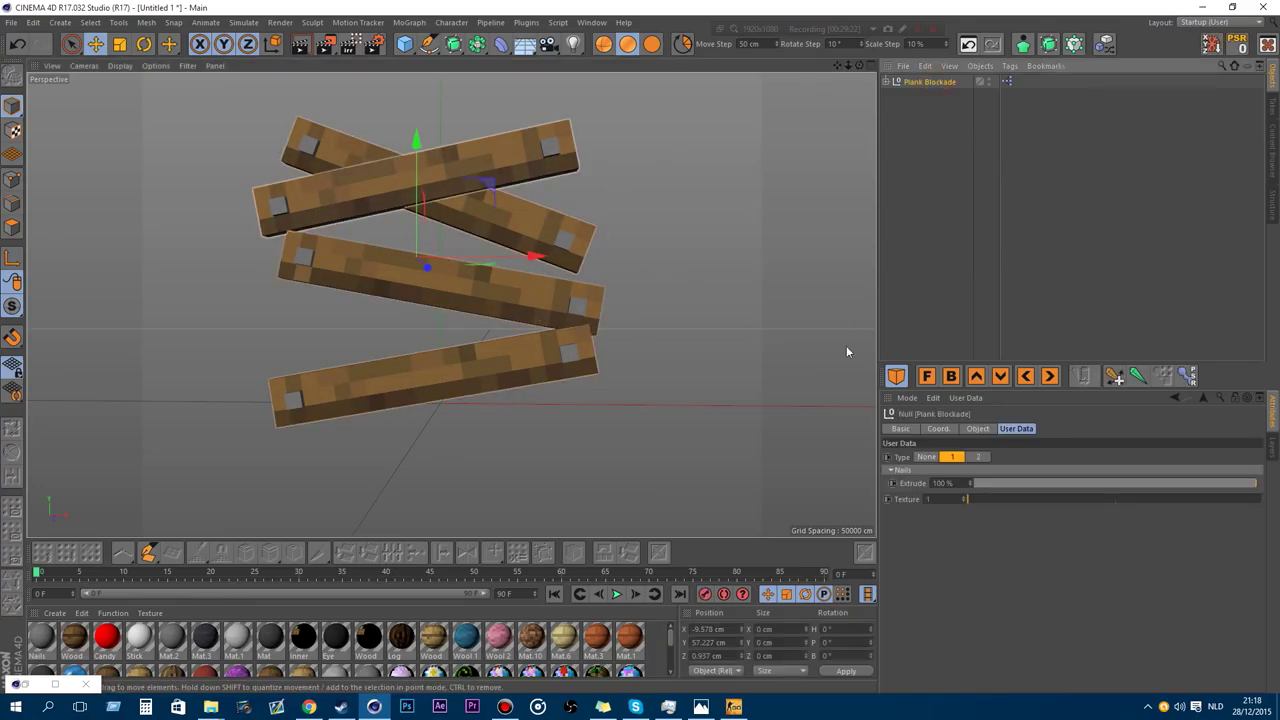
mouse_move(847, 64)
left_mouse_down()
mouse_move(815, 73)
mouse_move(845, 76)
left_mouse_up()
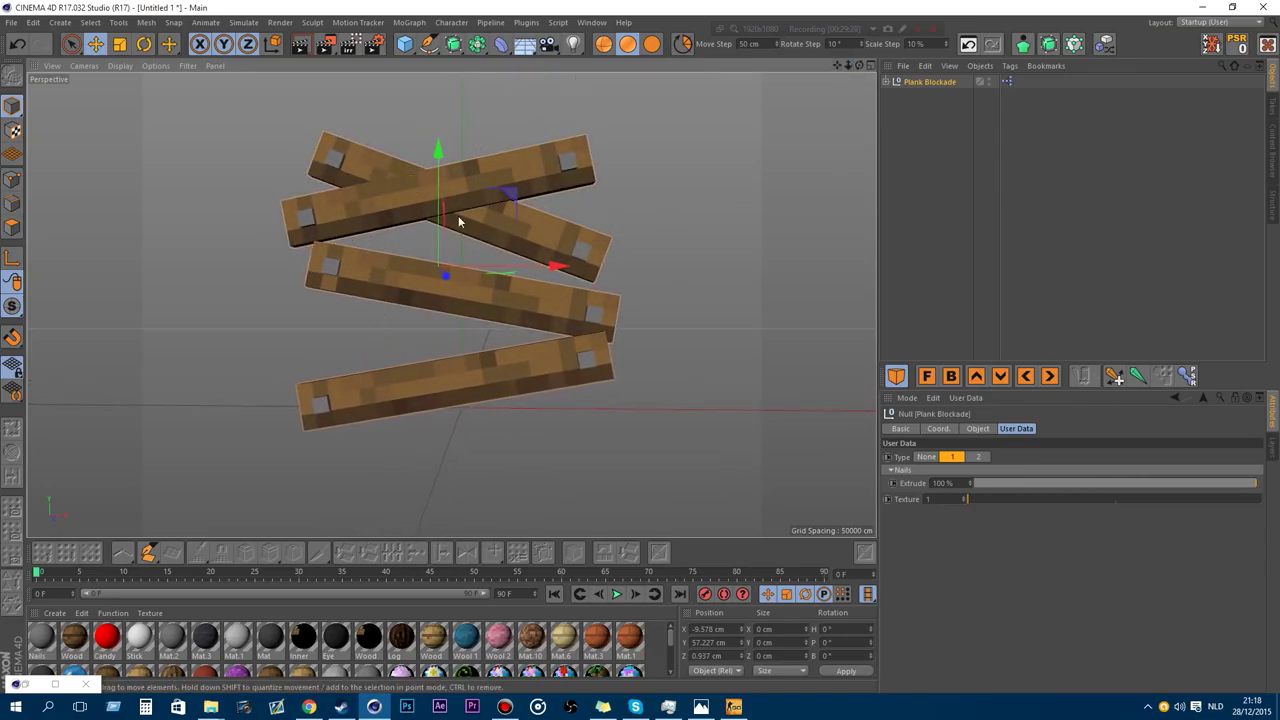
left_click(980, 457)
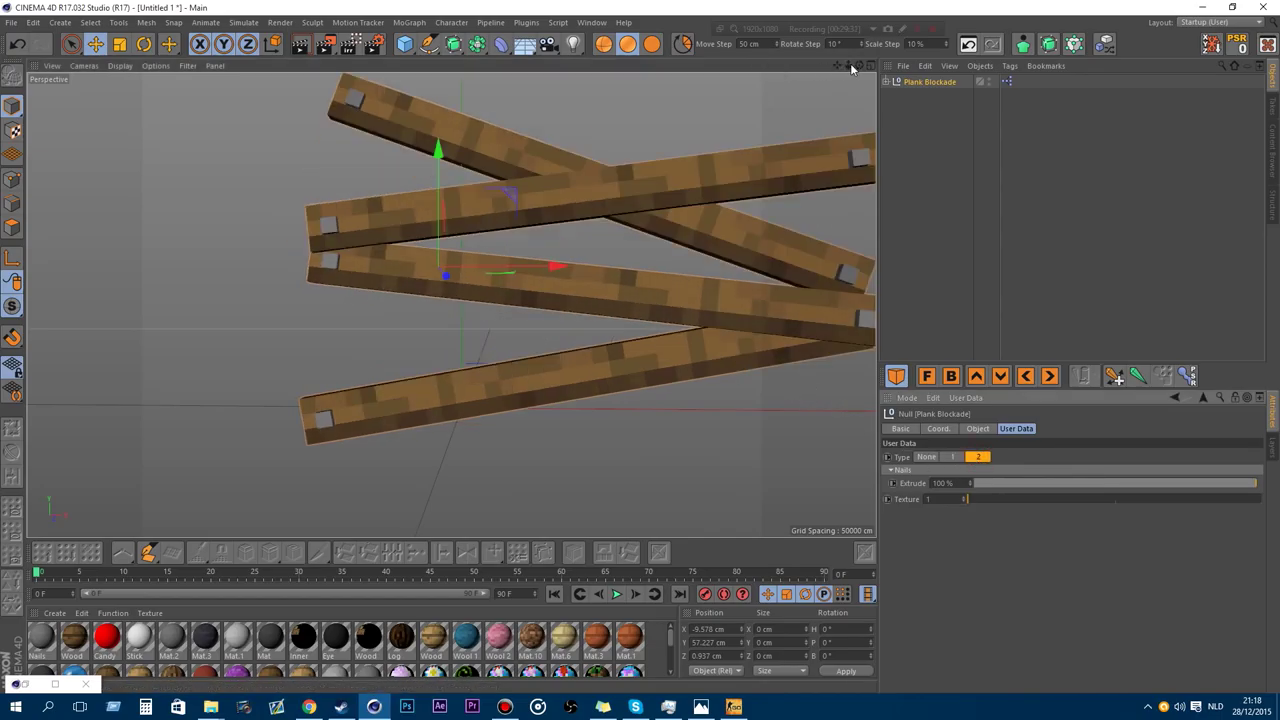
left_click_drag(849, 66, 750, 66)
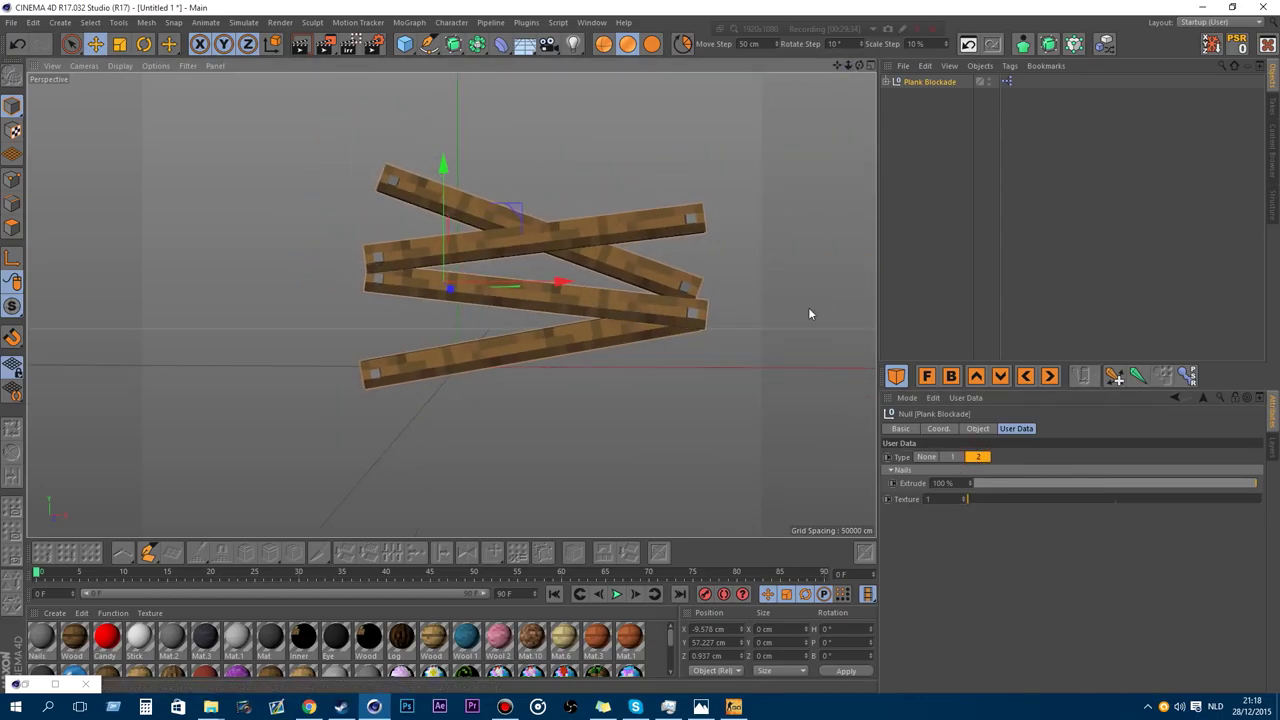
Compare the Plank Blockade's None, 1 and 2 types by switching between them repeatedly, ending on Type 2.
left_click(947, 457)
left_click(977, 457)
left_click(946, 459)
left_click(927, 459)
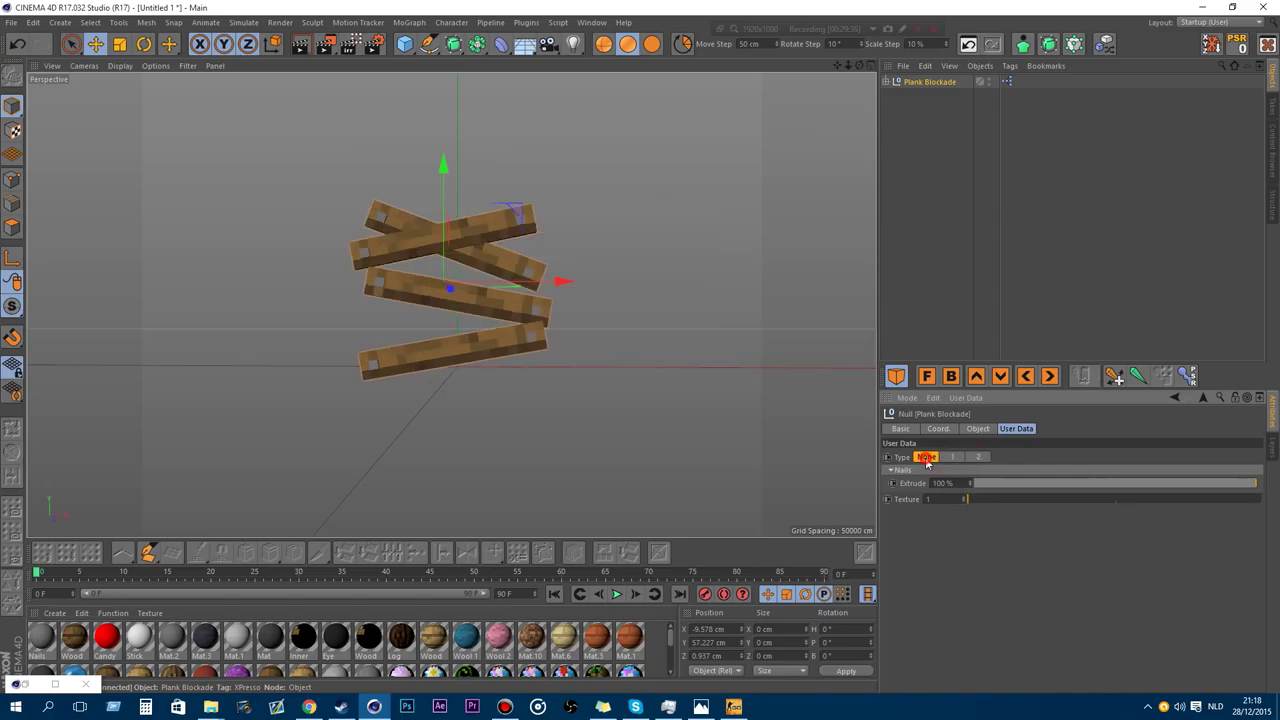
left_click(951, 458)
left_click(970, 458)
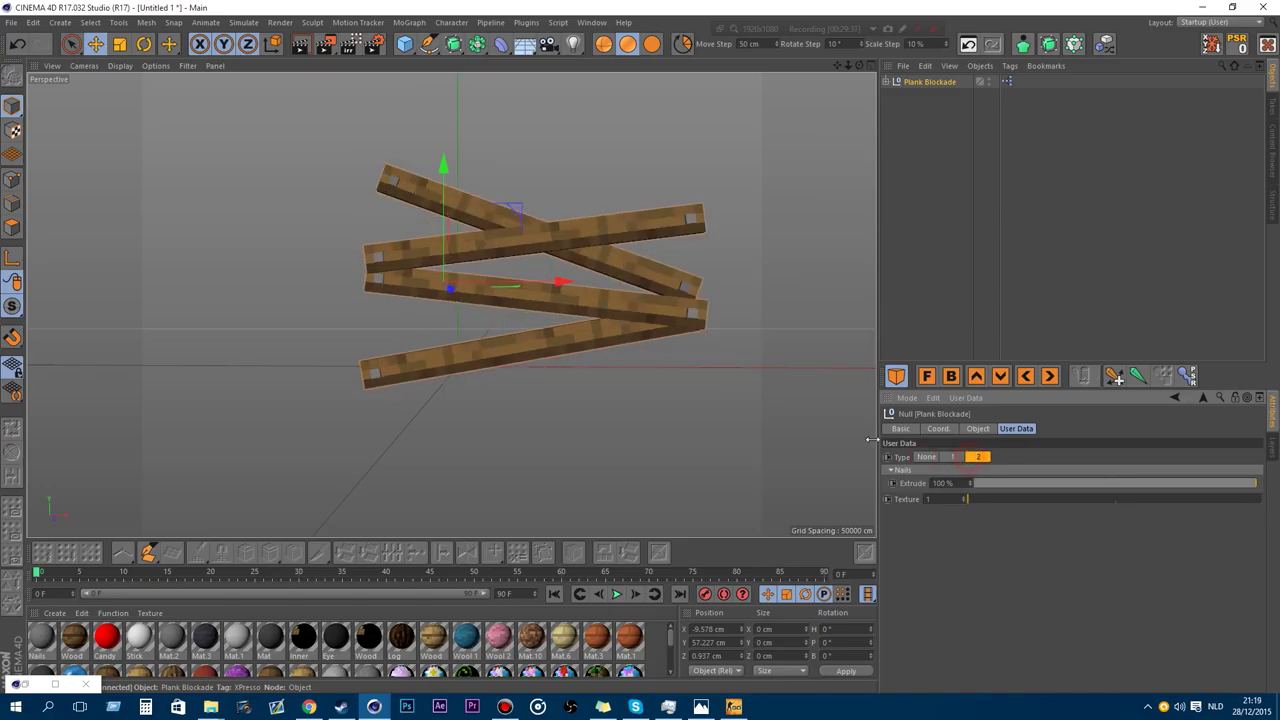
left_click(926, 458)
left_click(956, 458)
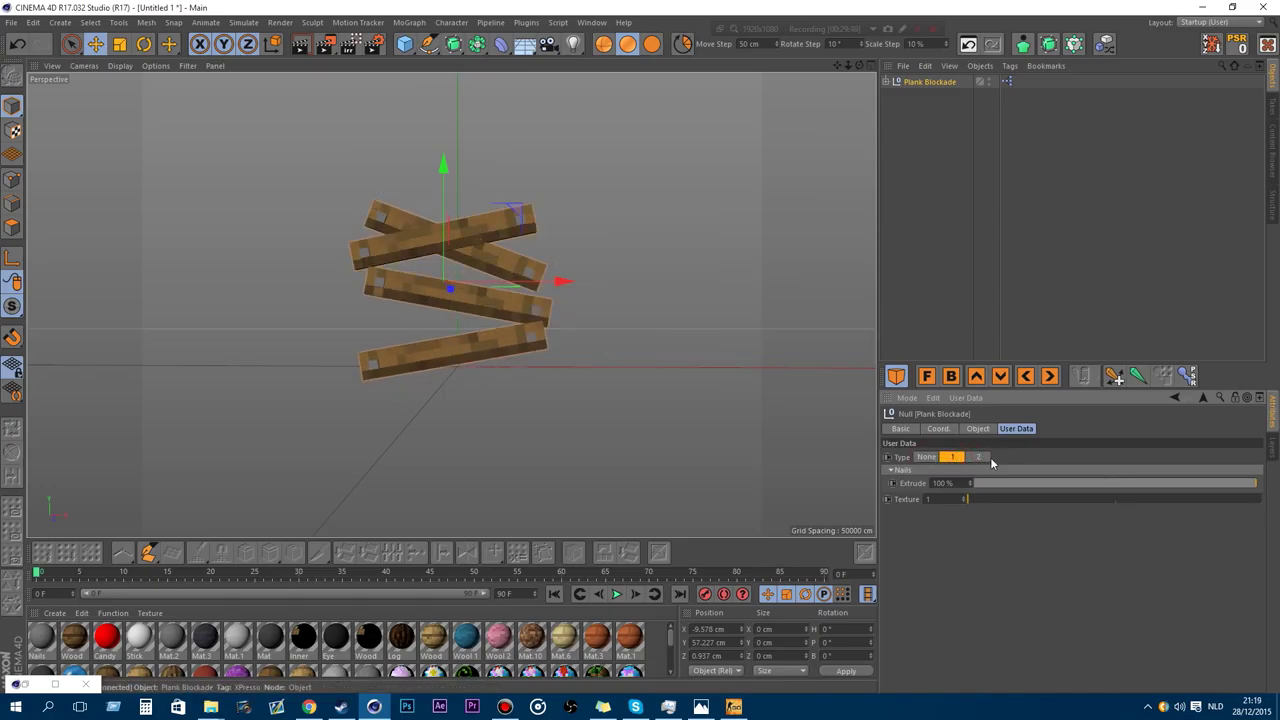
left_click(977, 457)
left_click(953, 457)
left_click(977, 457)
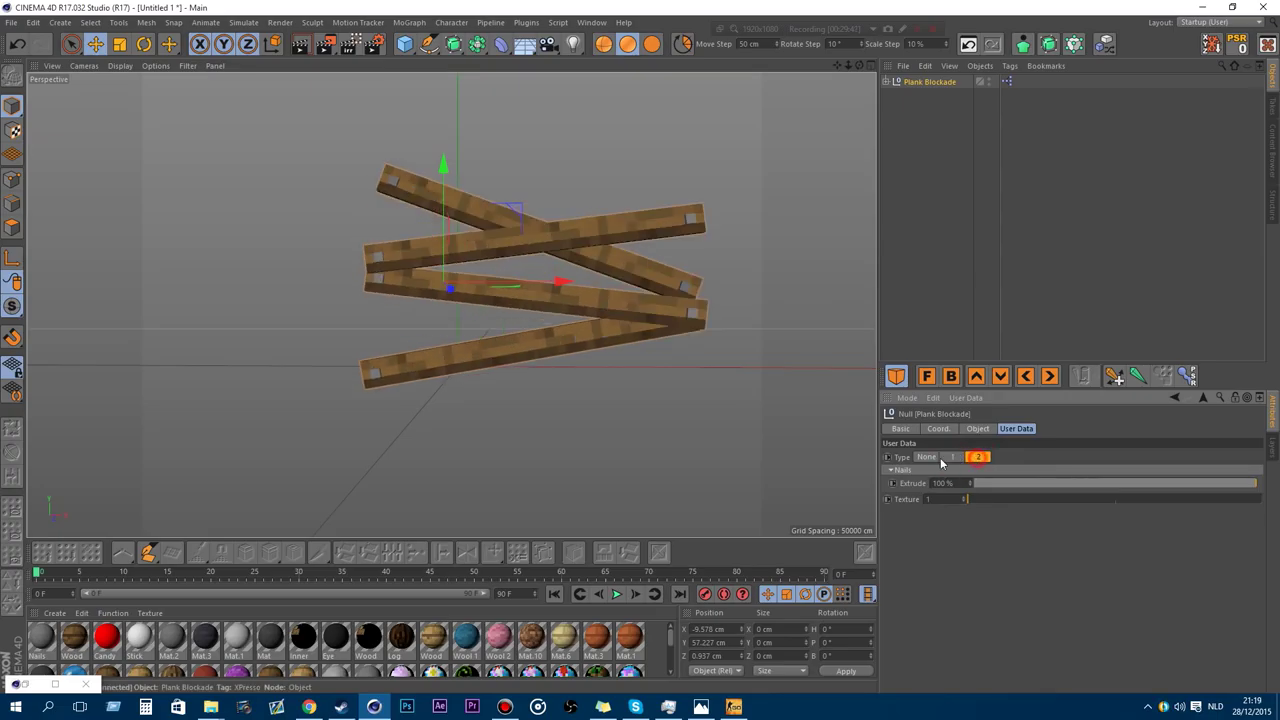
left_click(928, 457)
left_click(956, 457)
left_click(977, 457)
left_click(956, 457)
left_click(977, 457)
left_click(956, 457)
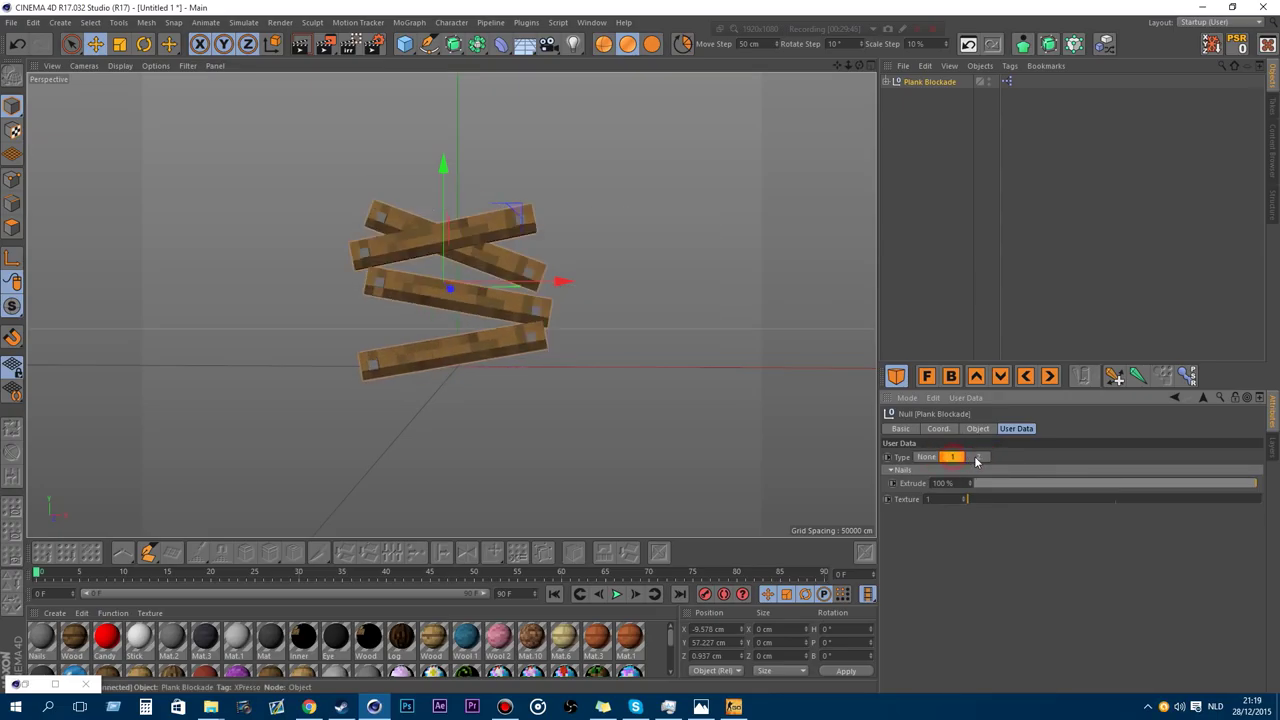
left_click(977, 457)
left_click(956, 457)
left_click(982, 457)
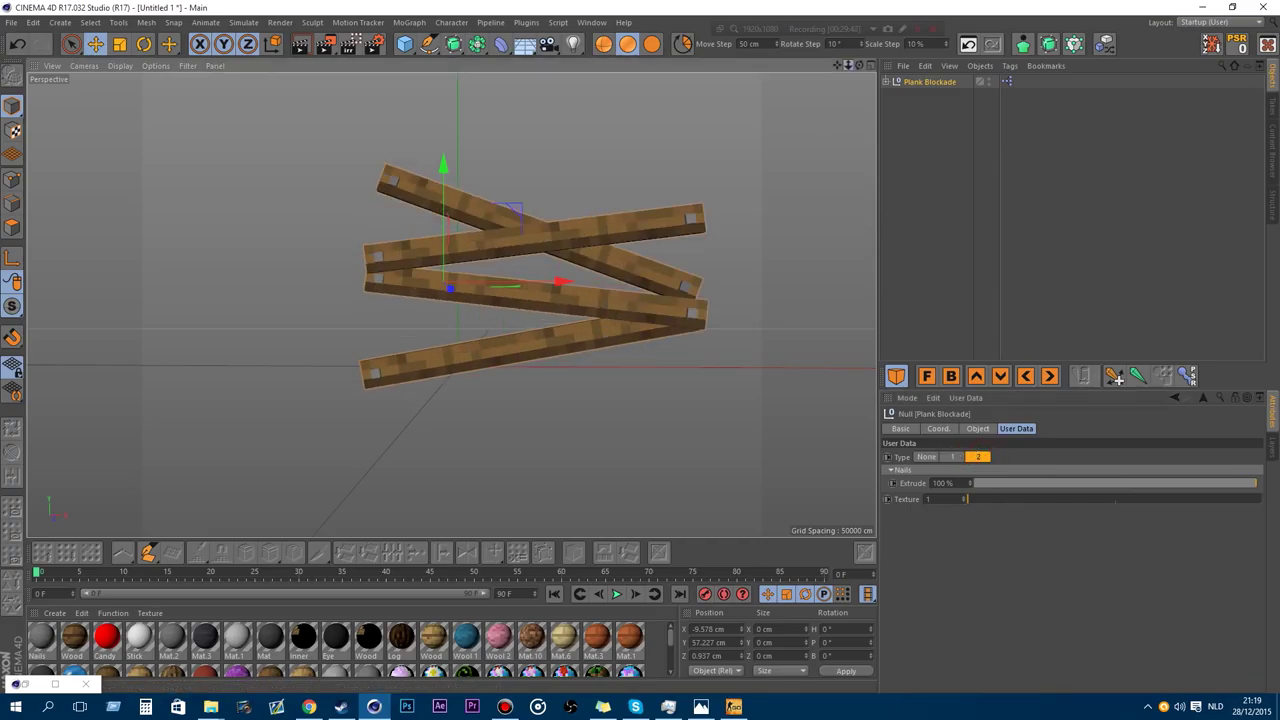
Try the Plank Blockade's nail Extrude and Texture sliders, returning them to 100 % and 1.
left_click_drag(858, 65, 862, 72)
scroll(692, 285, "up", 3)
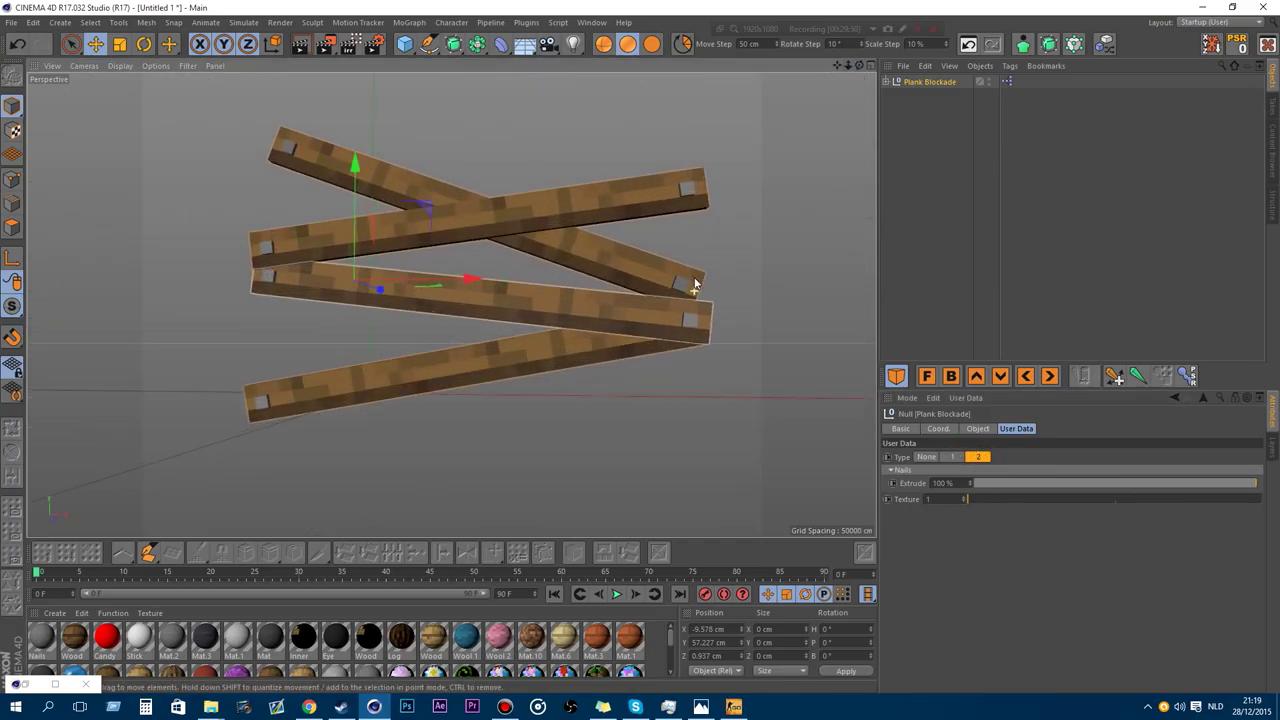
mouse_move(1254, 485)
left_mouse_down()
mouse_move(918, 481)
mouse_move(1268, 480)
left_mouse_up()
left_click_drag(996, 483, 1251, 484)
left_click_drag(978, 499, 1063, 502)
left_click_drag(1004, 508, 962, 497)
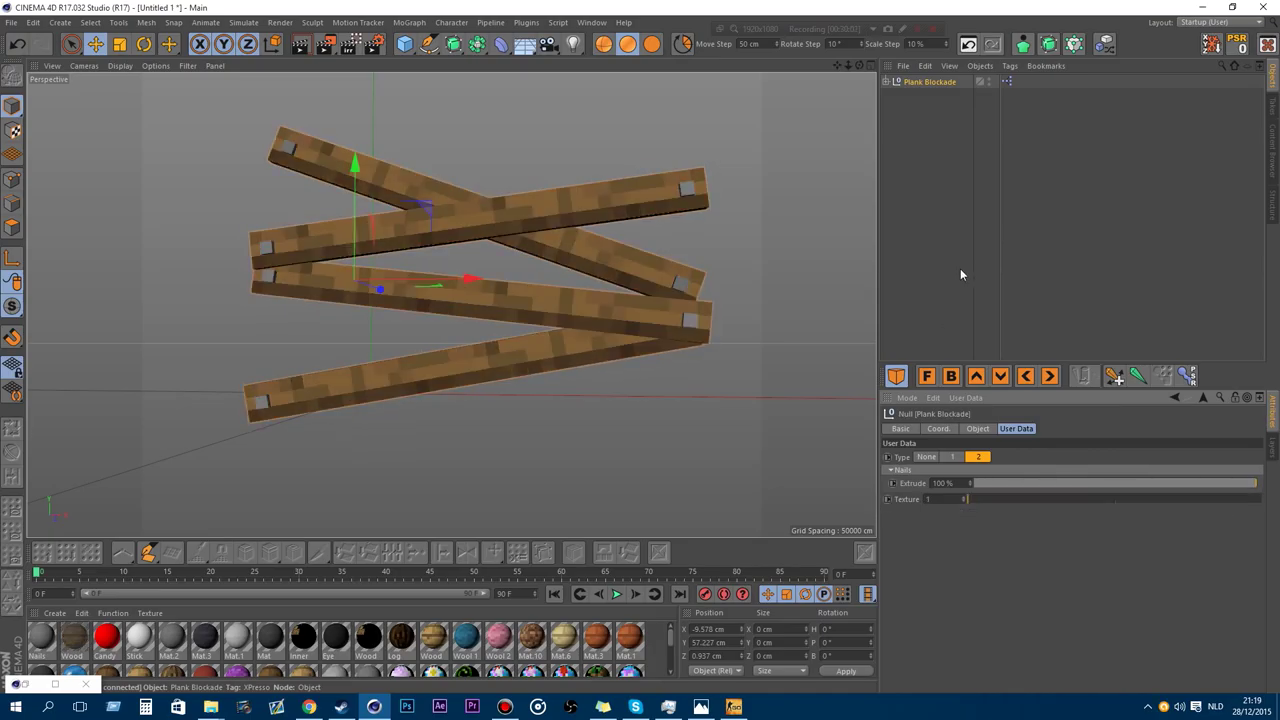
Delete the Plank Blockade from the scene and reopen the library's asset thumbnails.
left_click(934, 186)
key("Delete")
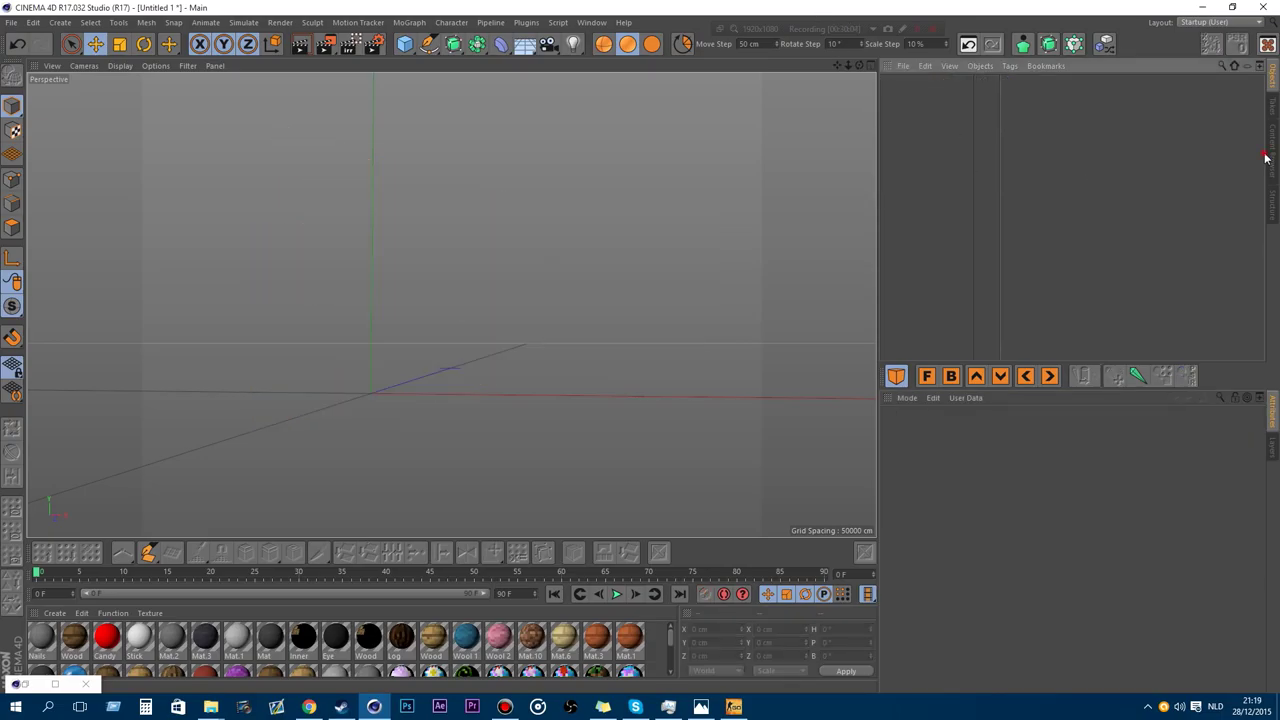
left_click(1266, 157)
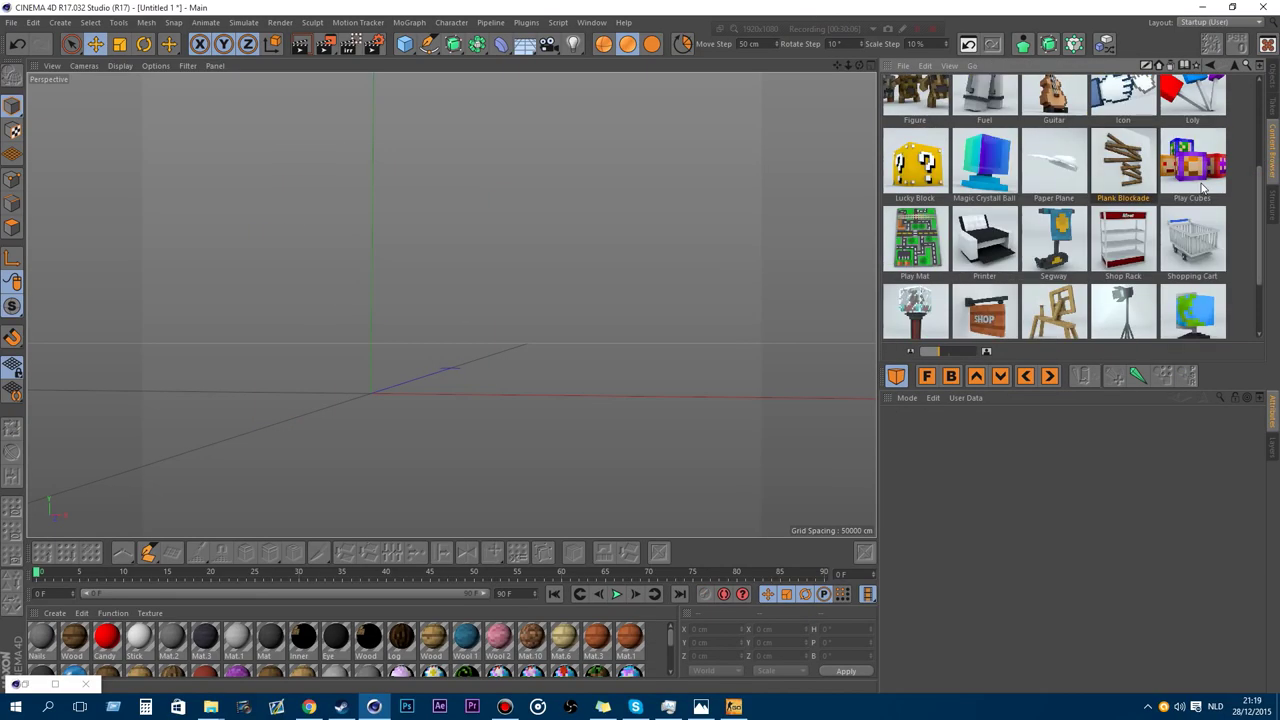
Load the Show Stand asset and frame its glass case with the figure inside.
scroll(1203, 187, "down", 1)
scroll(1203, 187, "down", 1)
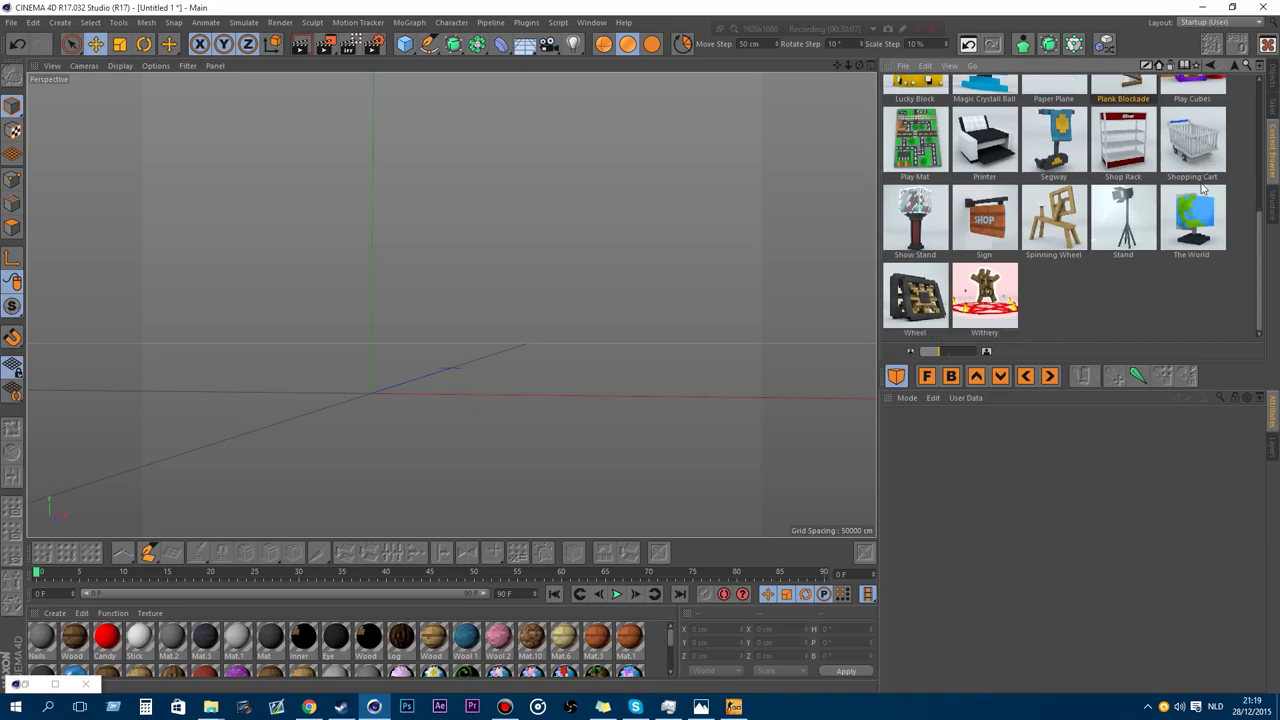
double_click(918, 211)
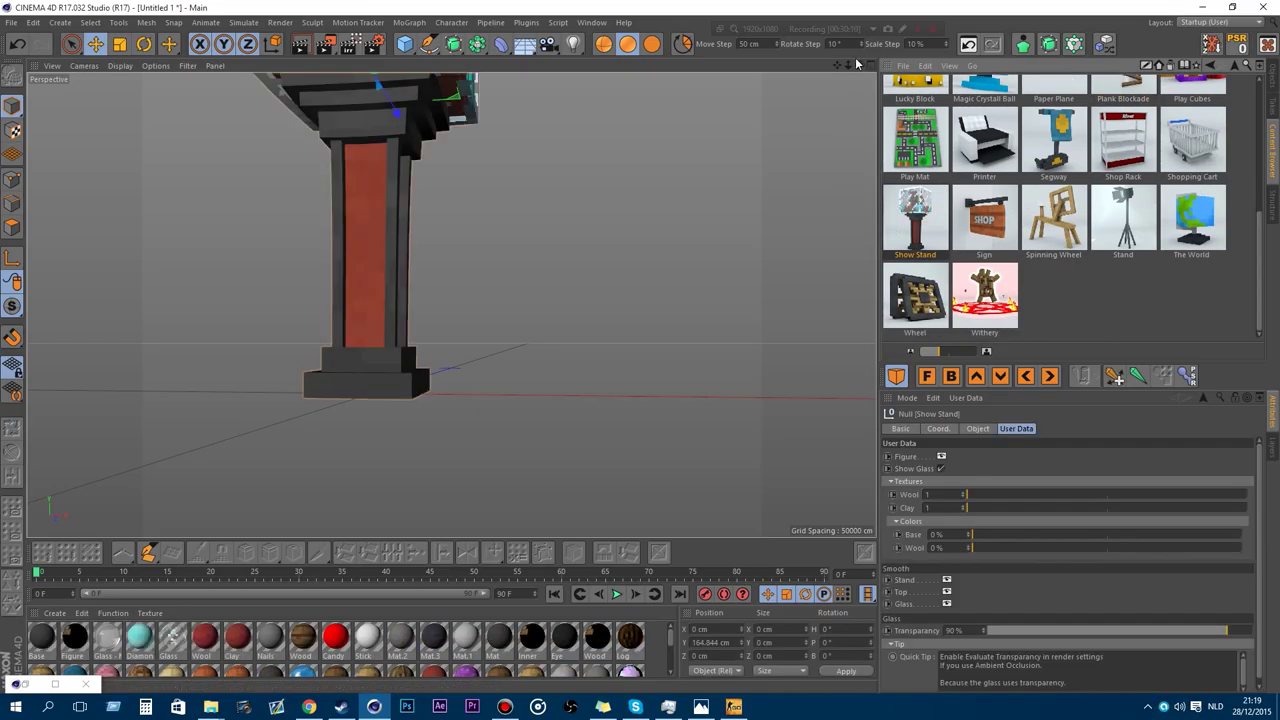
scroll(449, 306, "down", 2)
left_click_drag(837, 65, 620, 98)
left_click_drag(451, 305, 332, 300, "alt")
scroll(330, 239, "up", 3)
scroll(372, 200, "up", 3)
scroll(372, 200, "up", 2)
scroll(414, 251, "down", 7)
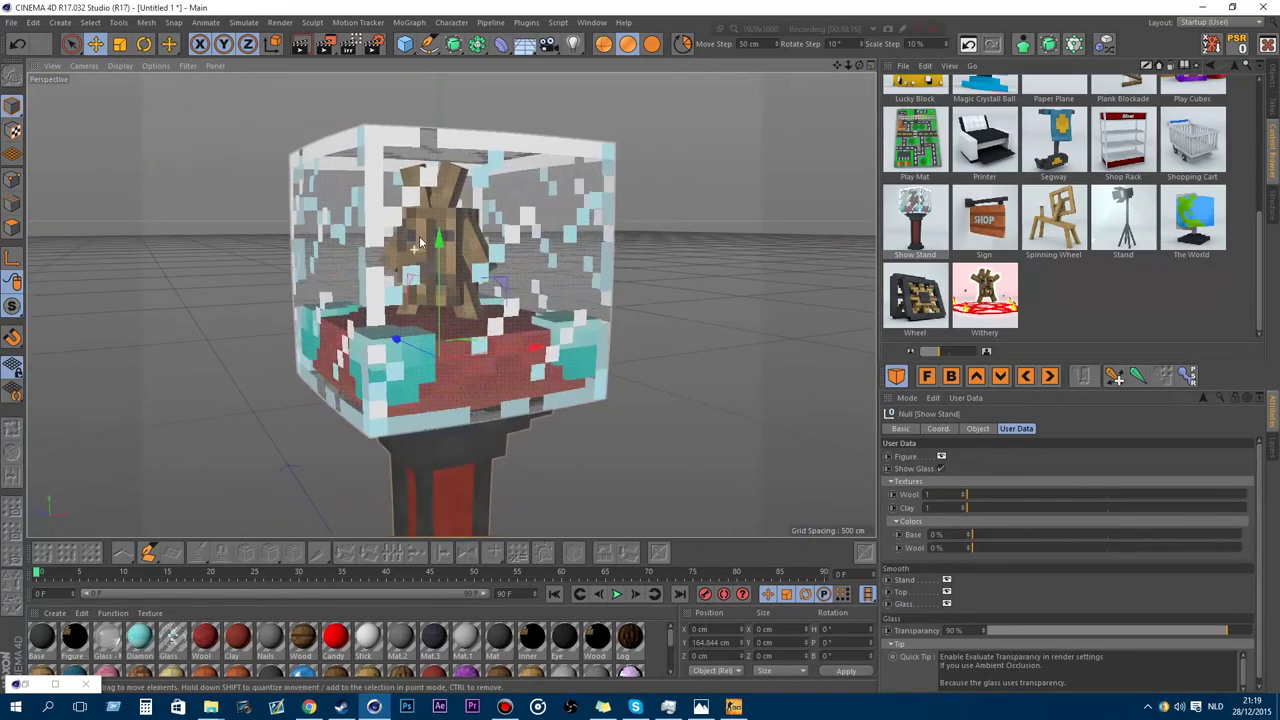
Load the Figure asset and move it along X to about 152 cm, beside the Show Stand.
left_click(1272, 88)
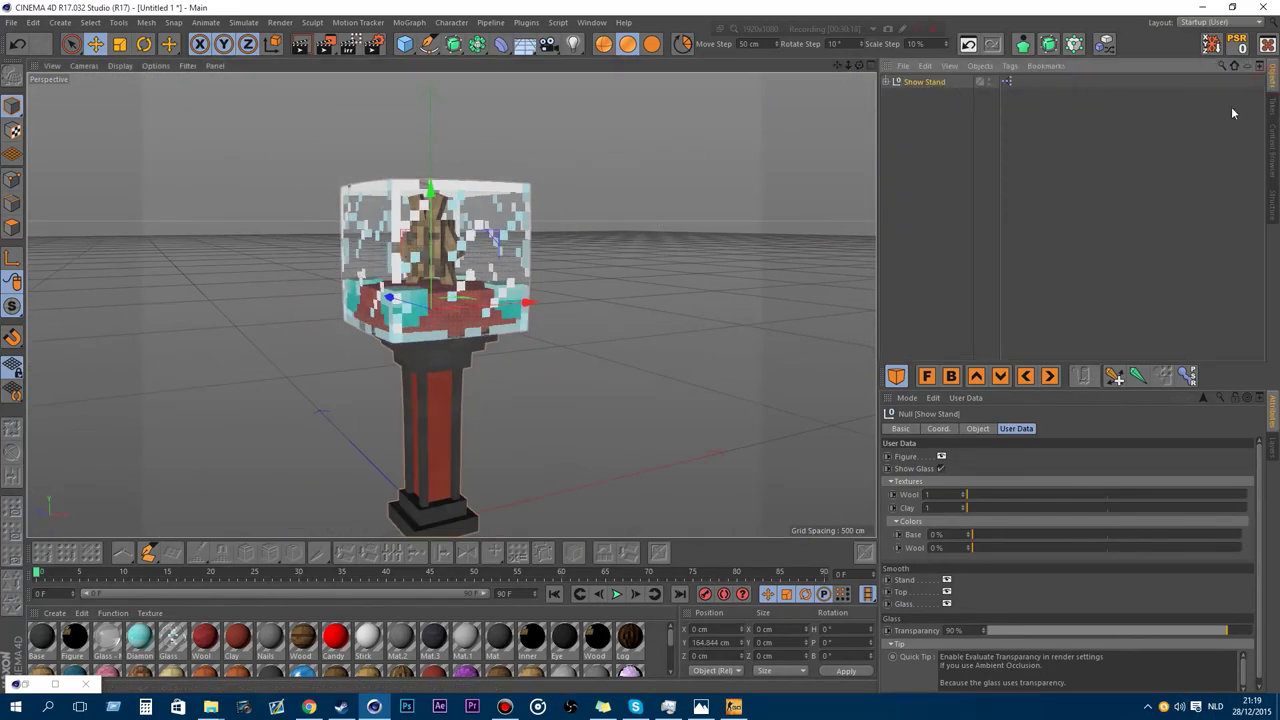
left_click(1272, 155)
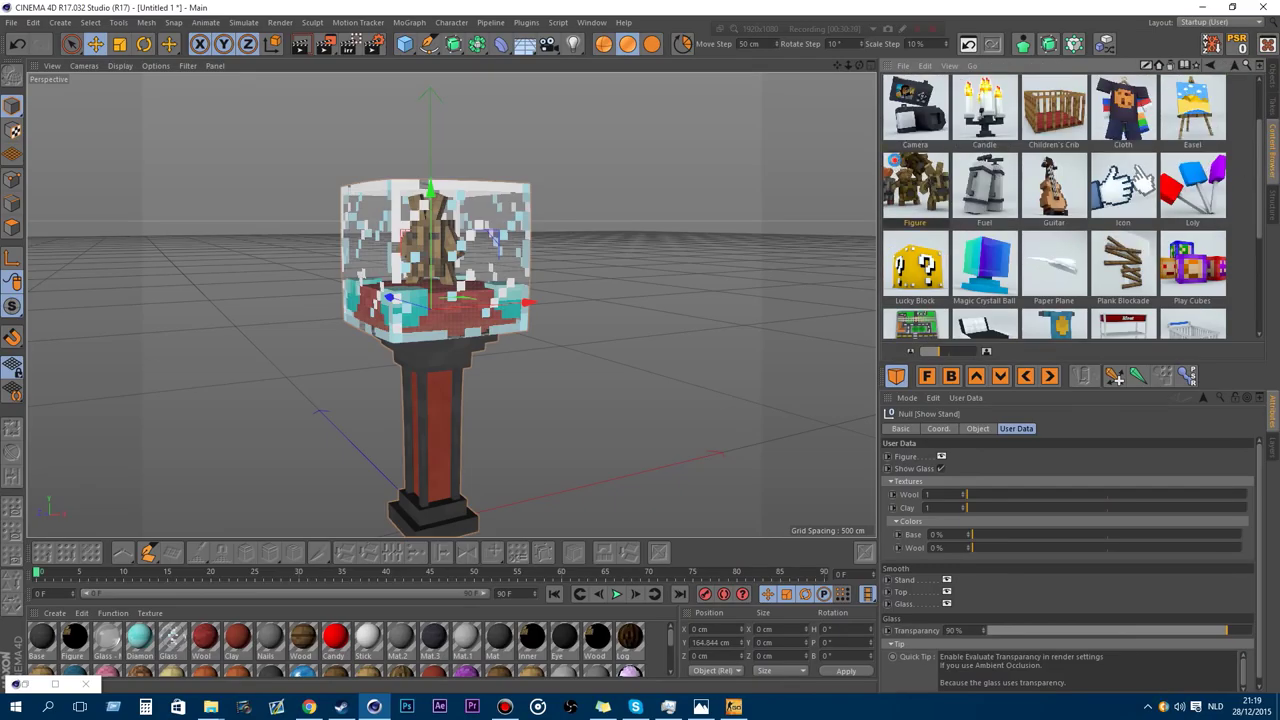
double_click(896, 162)
left_click_drag(532, 504, 674, 465)
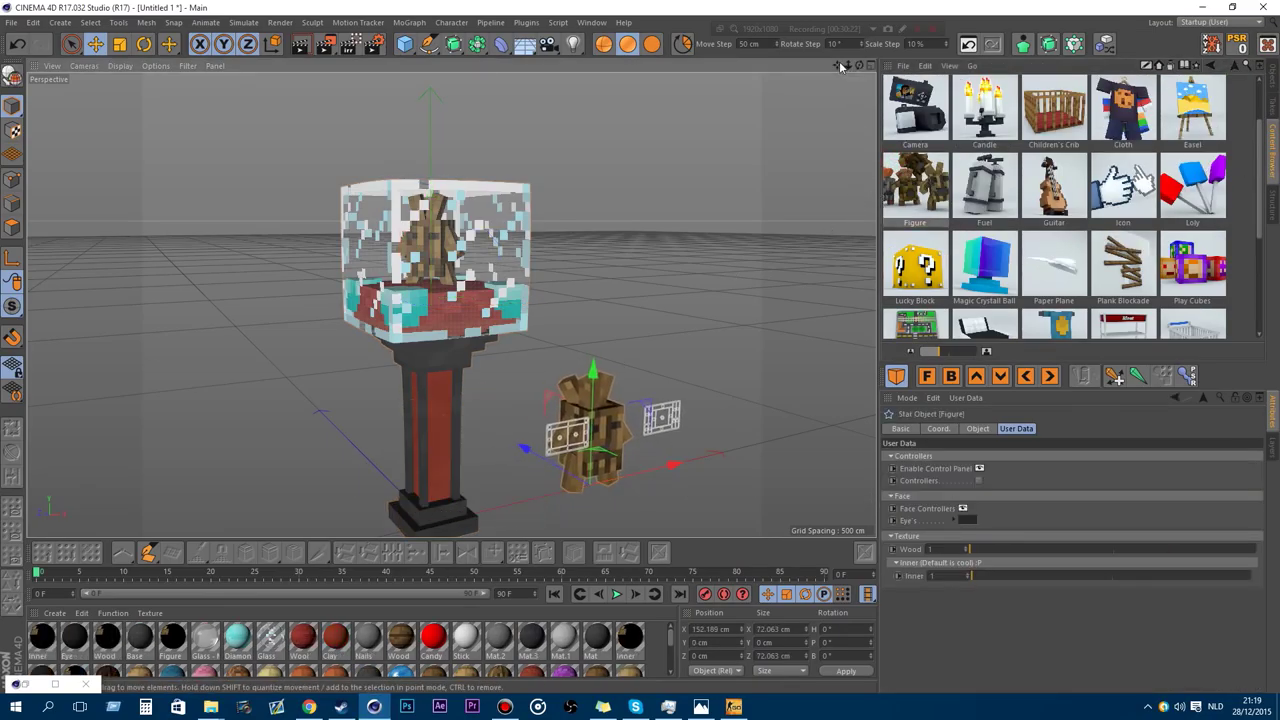
left_click_drag(840, 67, 842, 64)
scroll(588, 390, "up", 6)
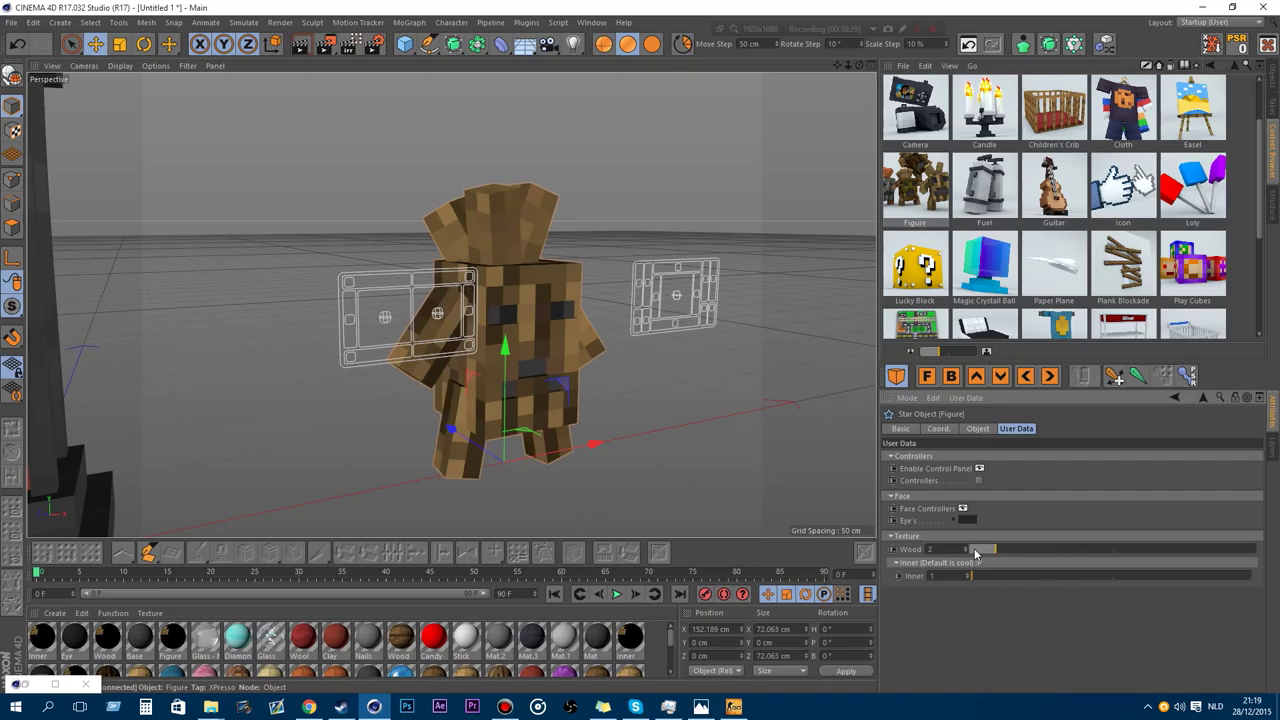
Return the Figure's Wood texture to 1 and delete the Figure from the scene.
left_click_drag(968, 549, 972, 577)
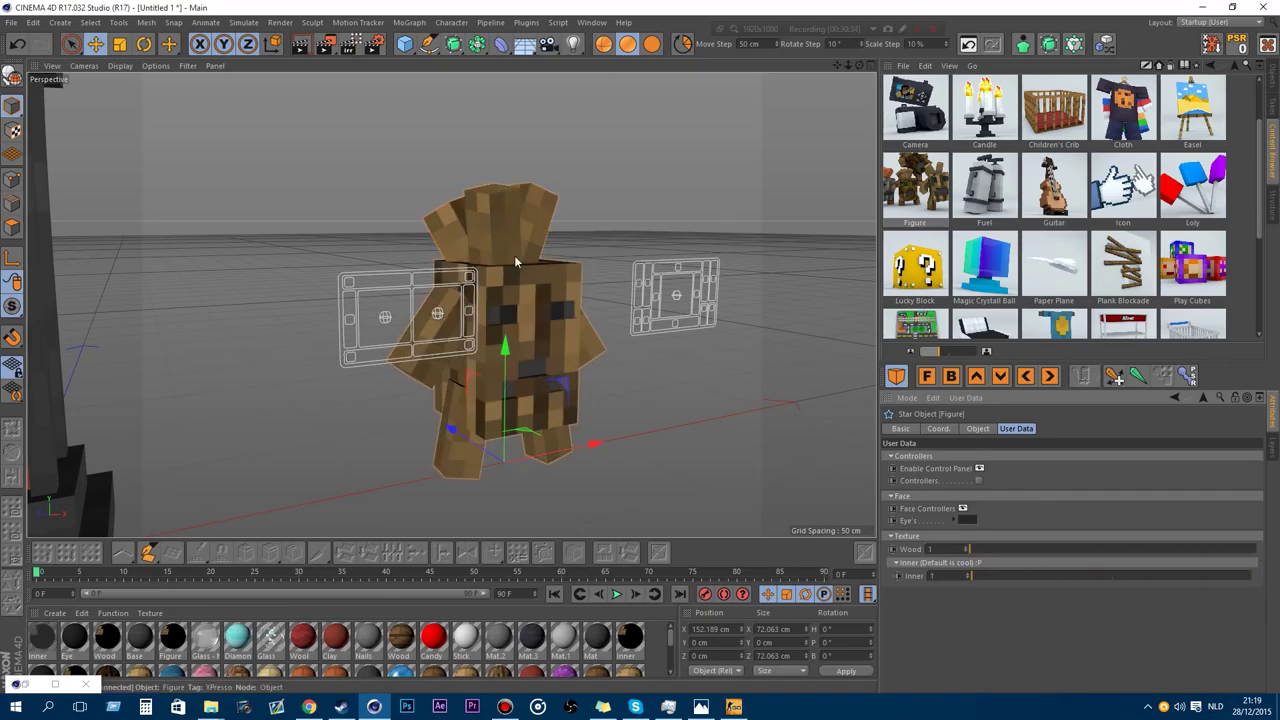
left_click(1274, 86)
left_click(932, 88)
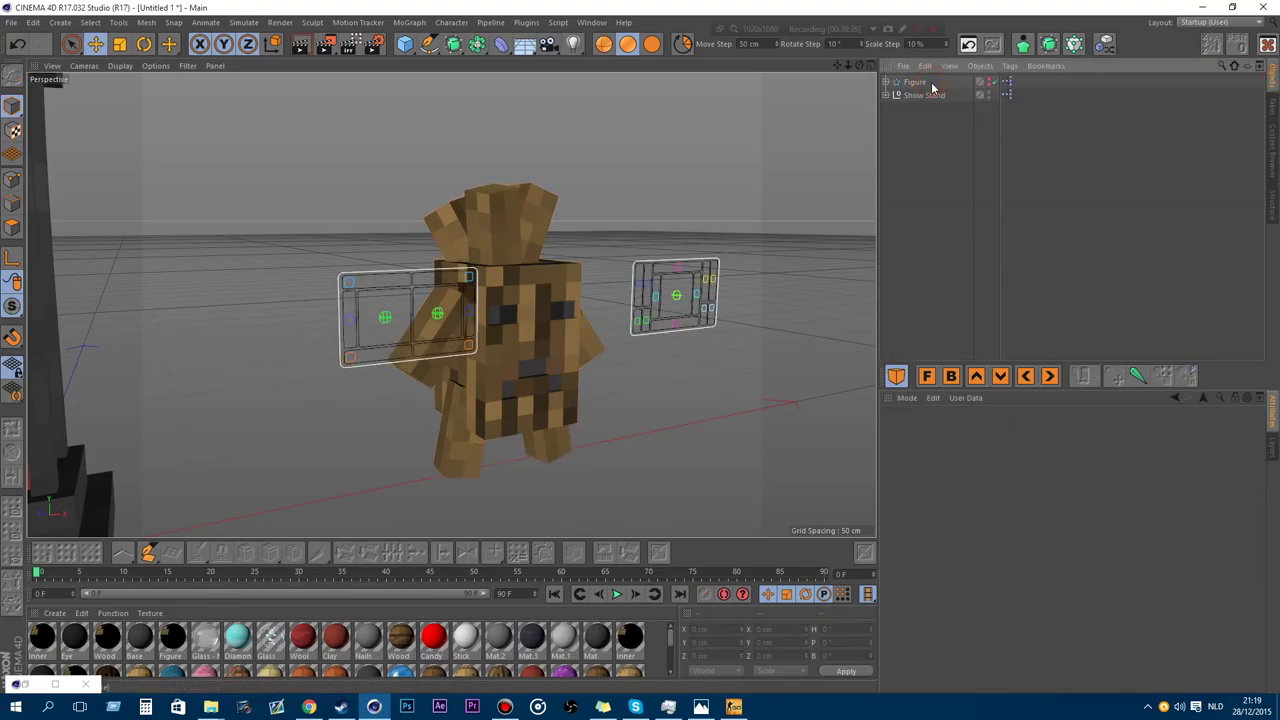
left_click(910, 82)
key("Delete")
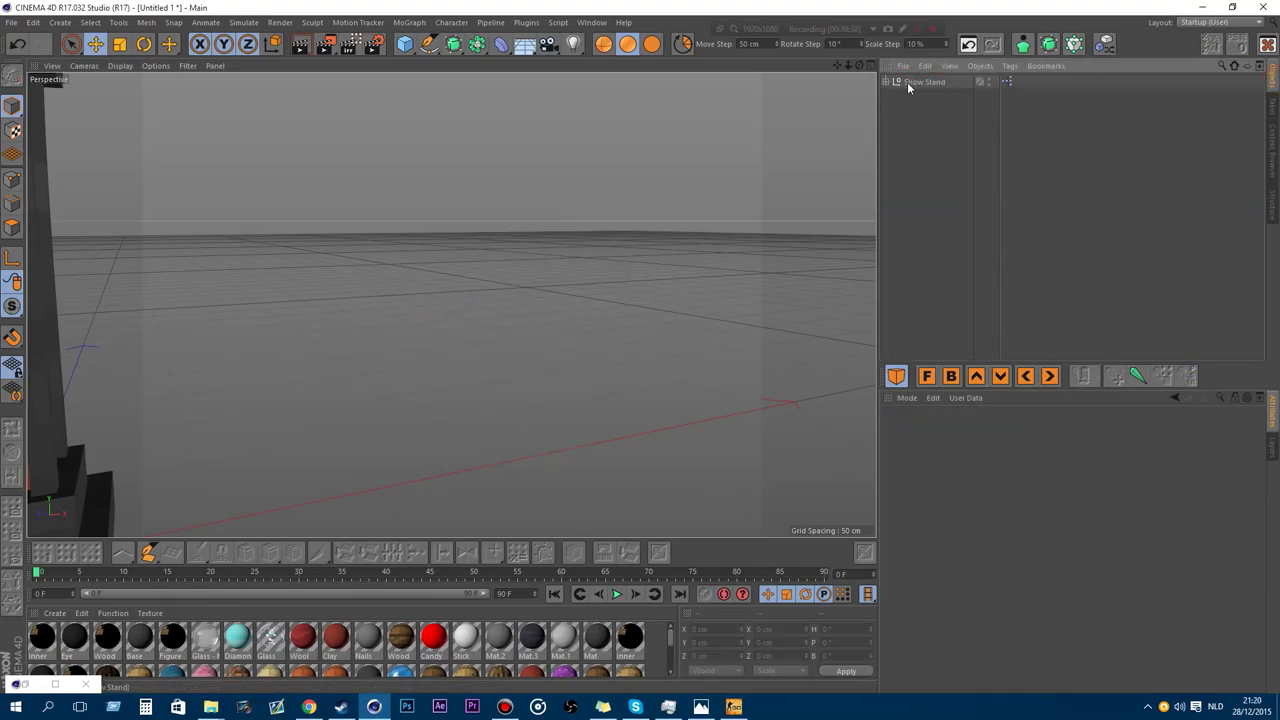
Frame the Show Stand and toggle its Figure option, leaving the figure inside the case hidden.
mouse_move(838, 65)
left_mouse_down()
mouse_move(832, 92)
mouse_move(1250, 300)
mouse_move(1211, 372)
mouse_move(640, 65)
mouse_move(500, 65)
mouse_move(1010, 125)
mouse_move(900, 65)
mouse_move(864, 65)
left_mouse_up()
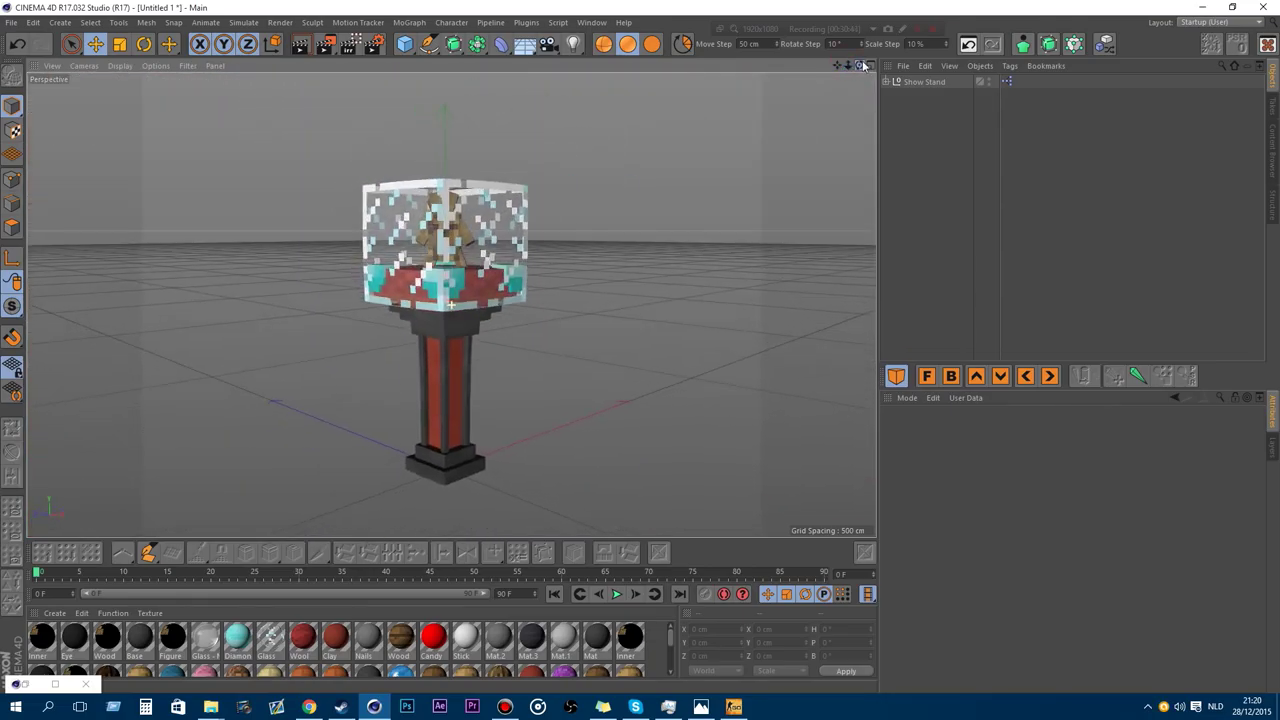
scroll(421, 270, "up", 3)
scroll(421, 270, "up", 2)
left_click(911, 84)
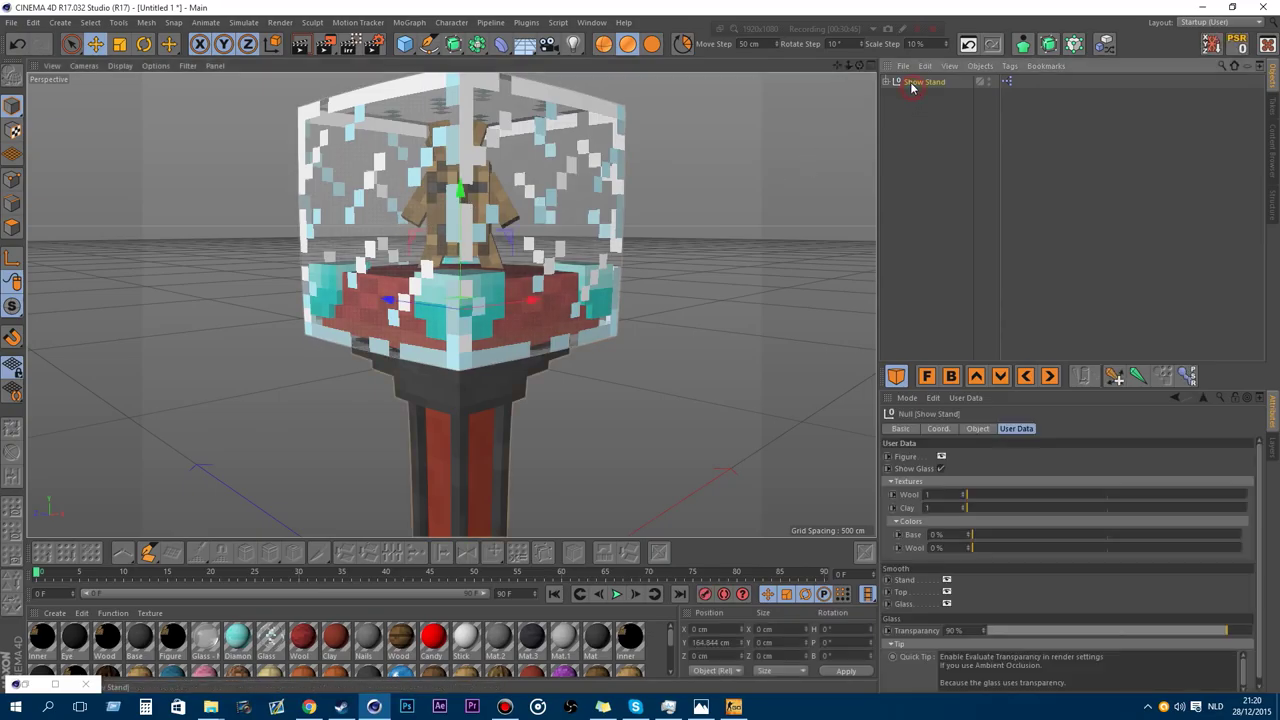
left_click_drag(848, 65, 735, 65)
left_click(941, 457)
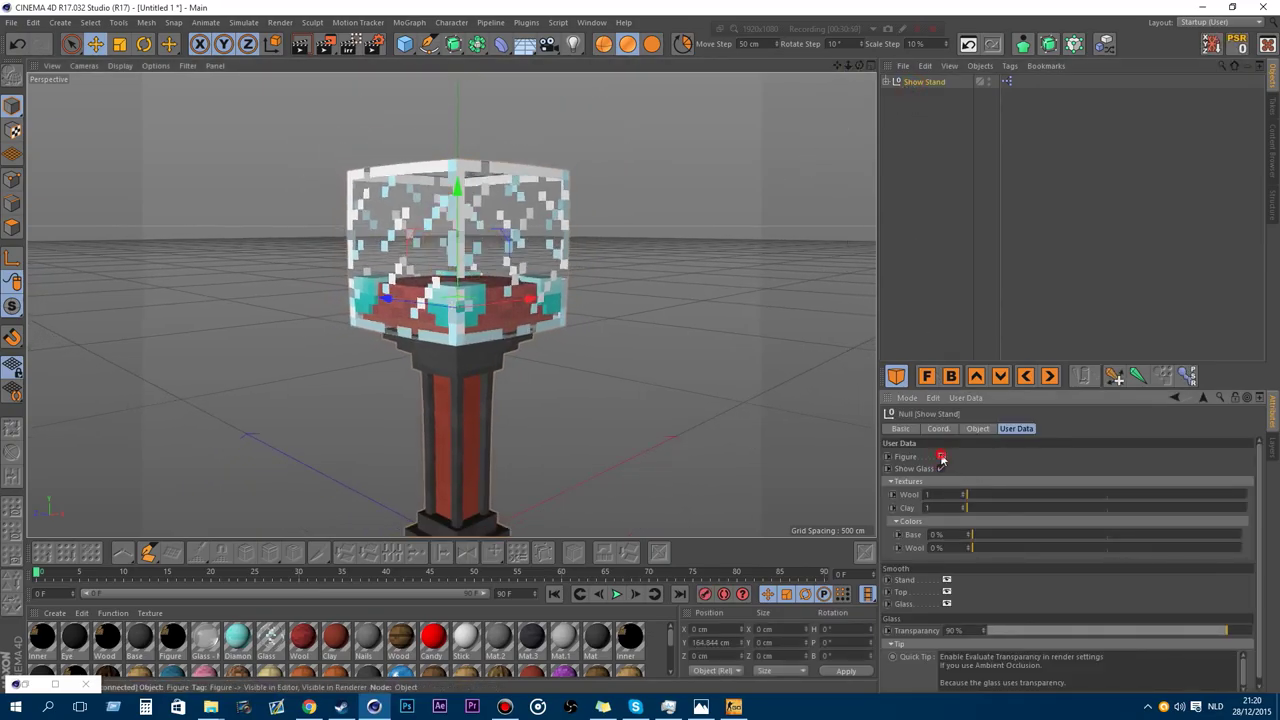
left_click(941, 457)
left_click(941, 457)
left_click(941, 457)
left_click(941, 457)
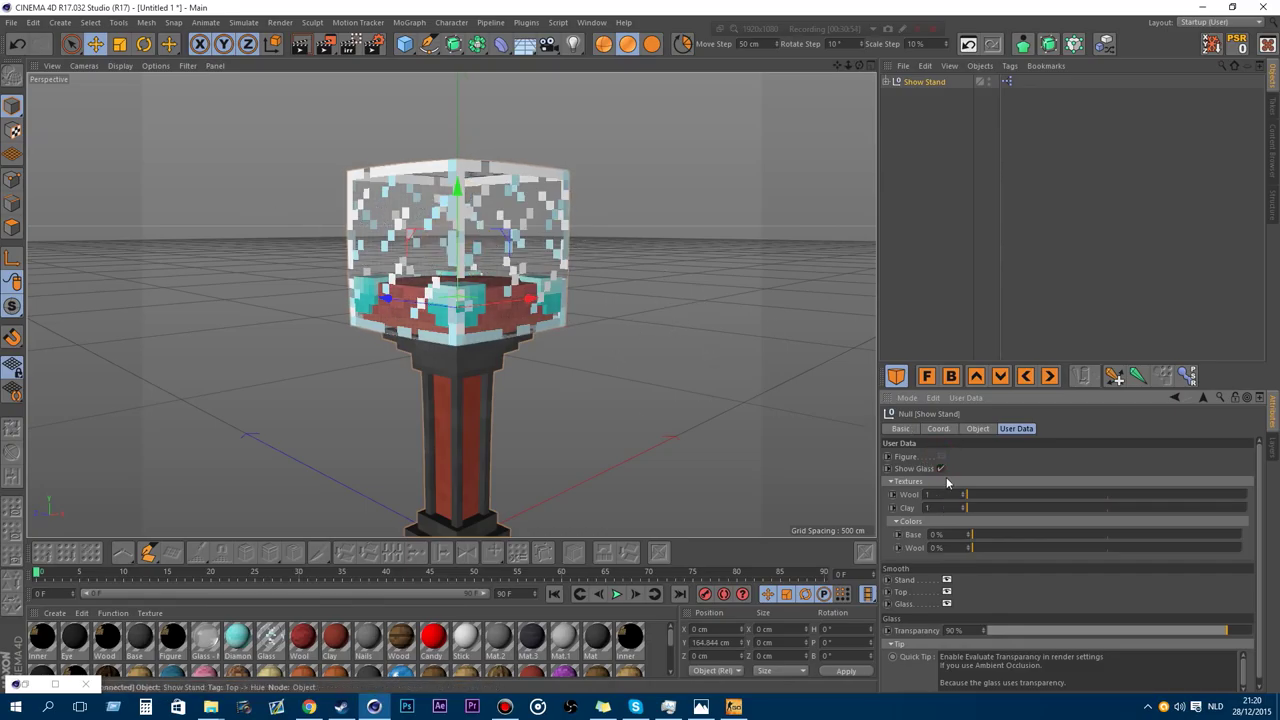
Toggle the Show Stand's Show Glass option, leaving the glass case hidden.
left_click(941, 468)
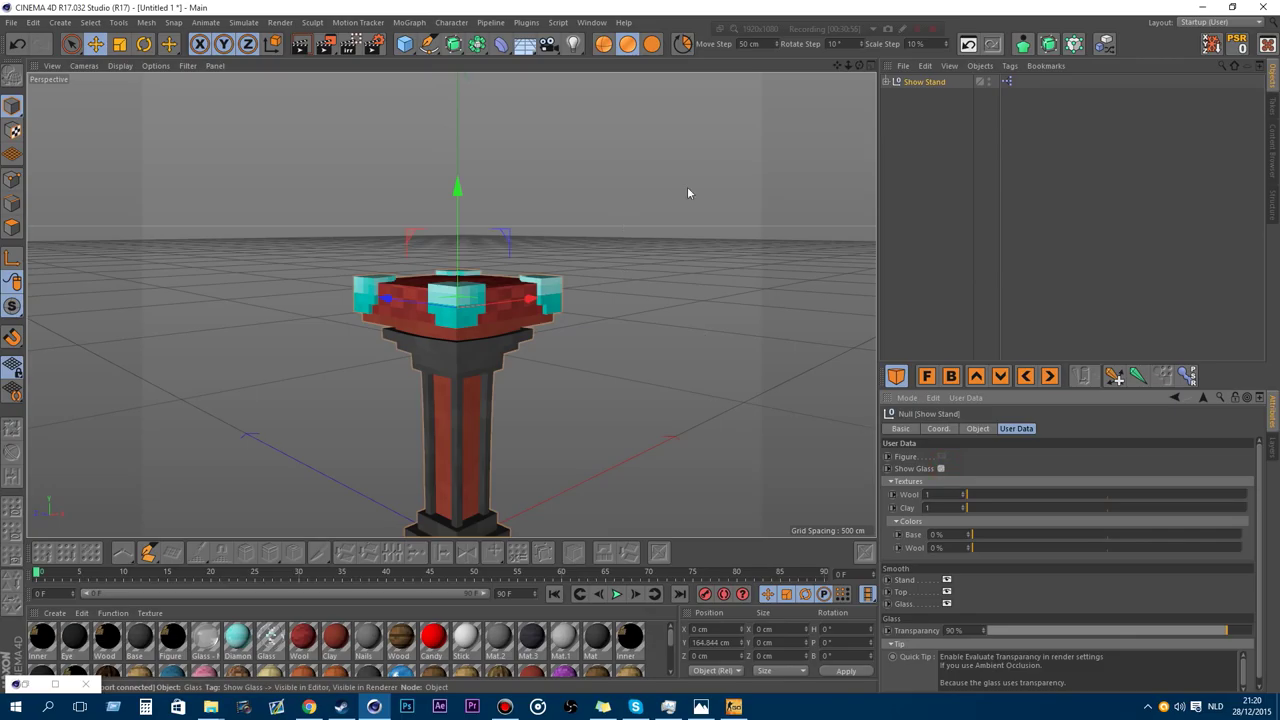
left_click_drag(848, 65, 858, 32)
scroll(445, 389, "up", 3)
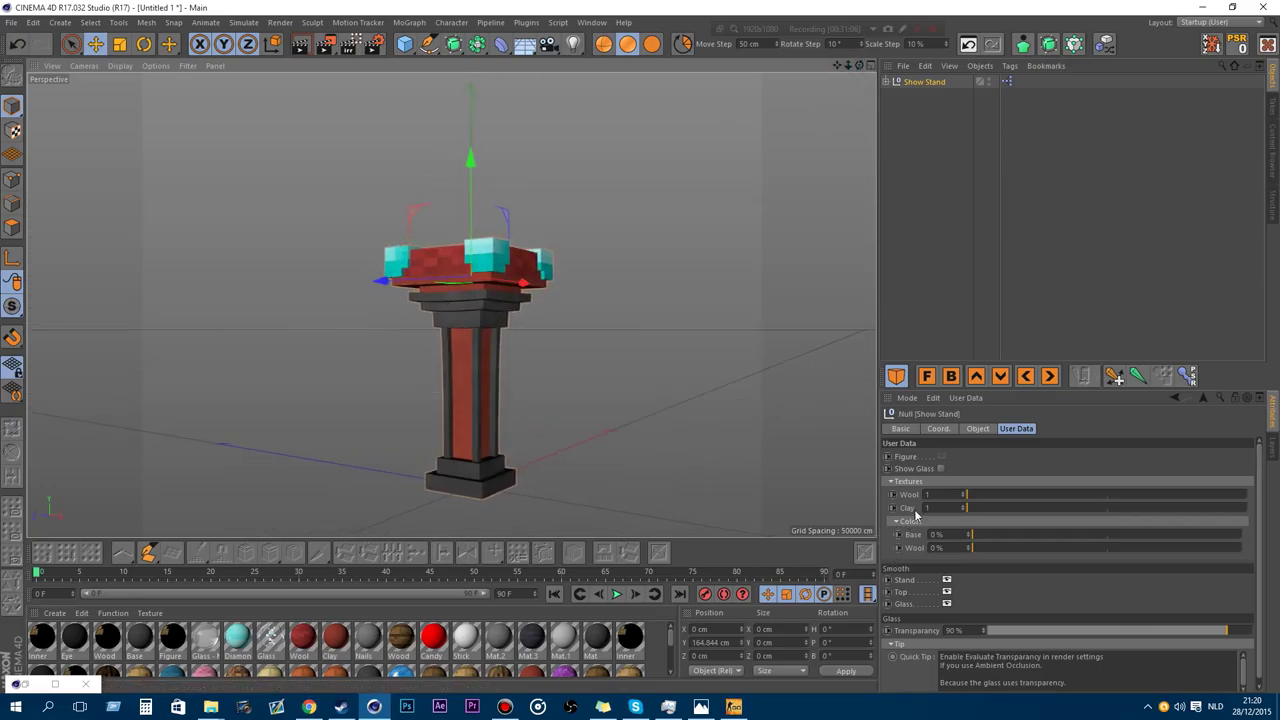
left_click(941, 468)
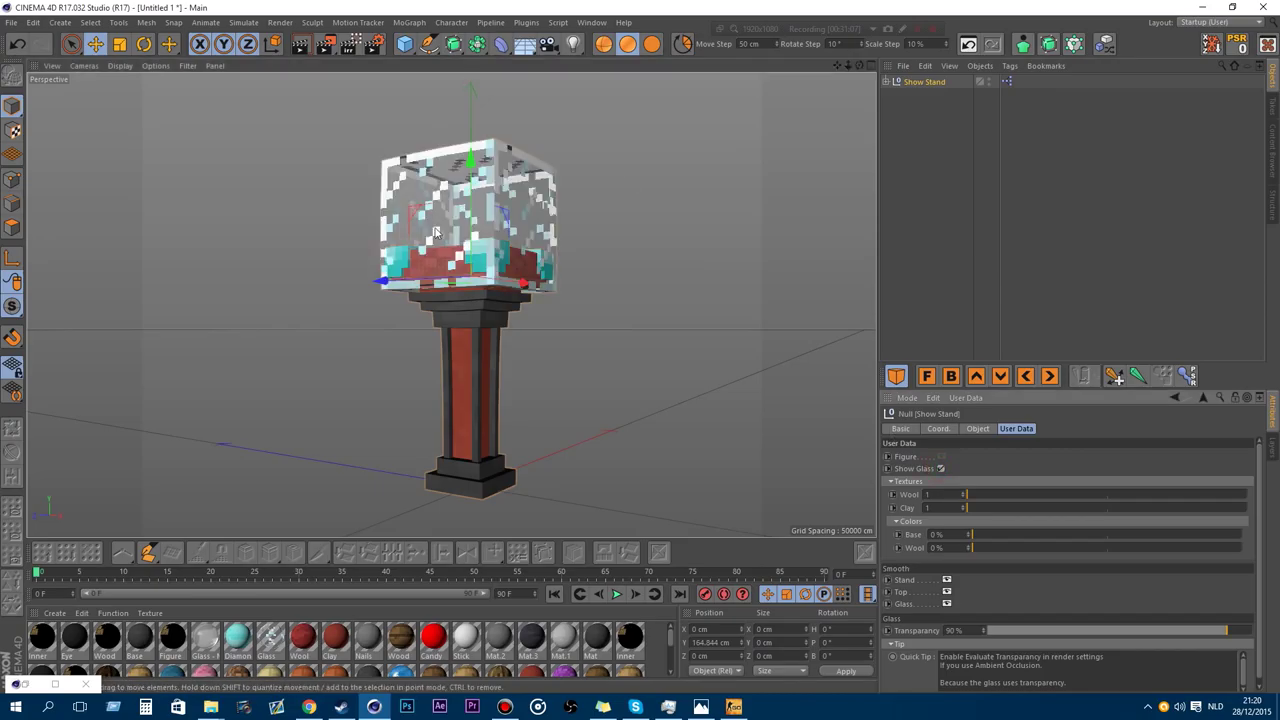
left_click(941, 468)
left_click(941, 468)
left_click(941, 468)
Set the Show Stand's Wool texture to 3, Base color to 7 % and Wool color to 74 %.
left_click_drag(968, 496, 990, 535)
left_click_drag(973, 548, 1172, 548)
left_click_drag(1022, 495, 1004, 495)
Turn off smoothing for the Show Stand's Stand and Glass parts and show the glass case again.
left_click(950, 580)
left_click(951, 580)
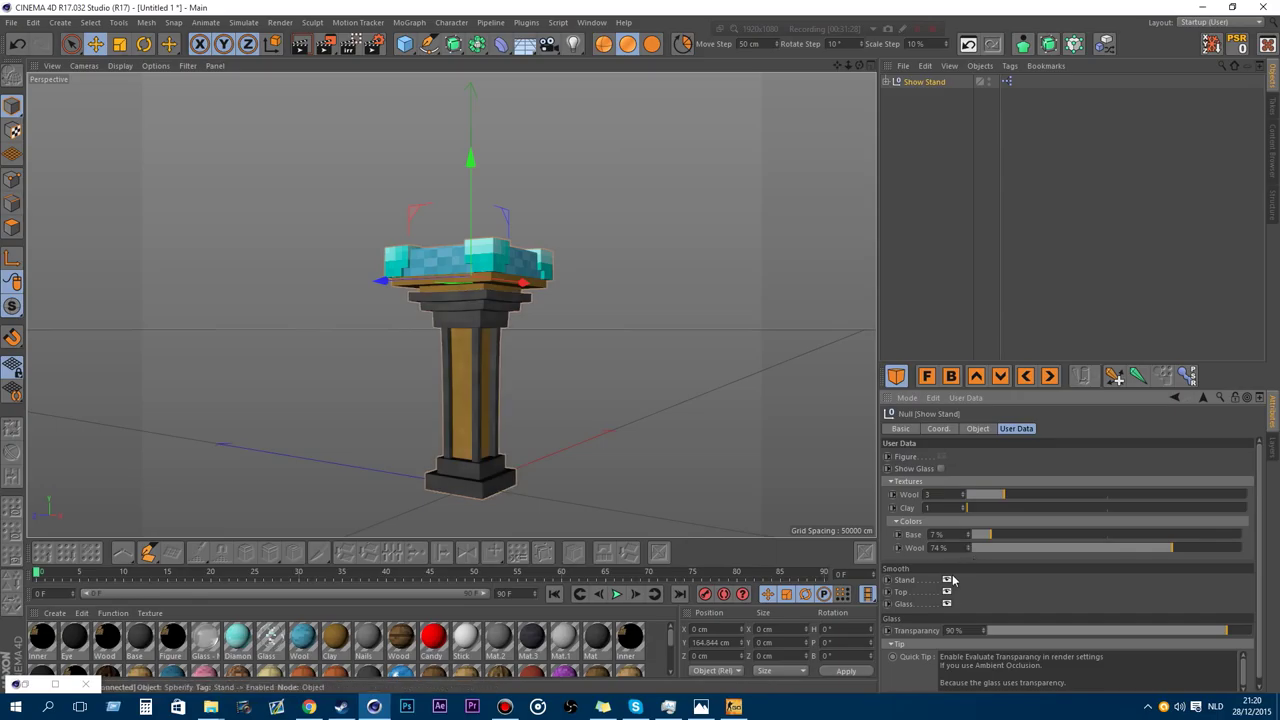
left_click(947, 580)
left_click(946, 594)
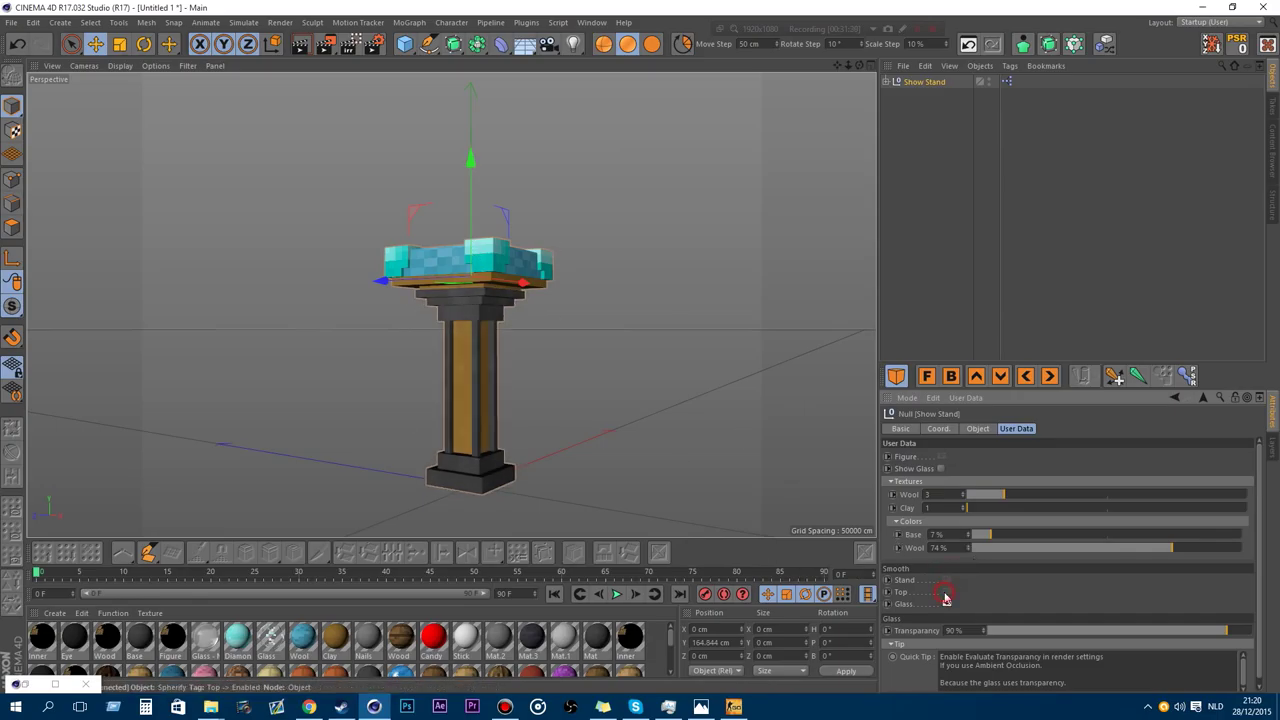
left_click(947, 603)
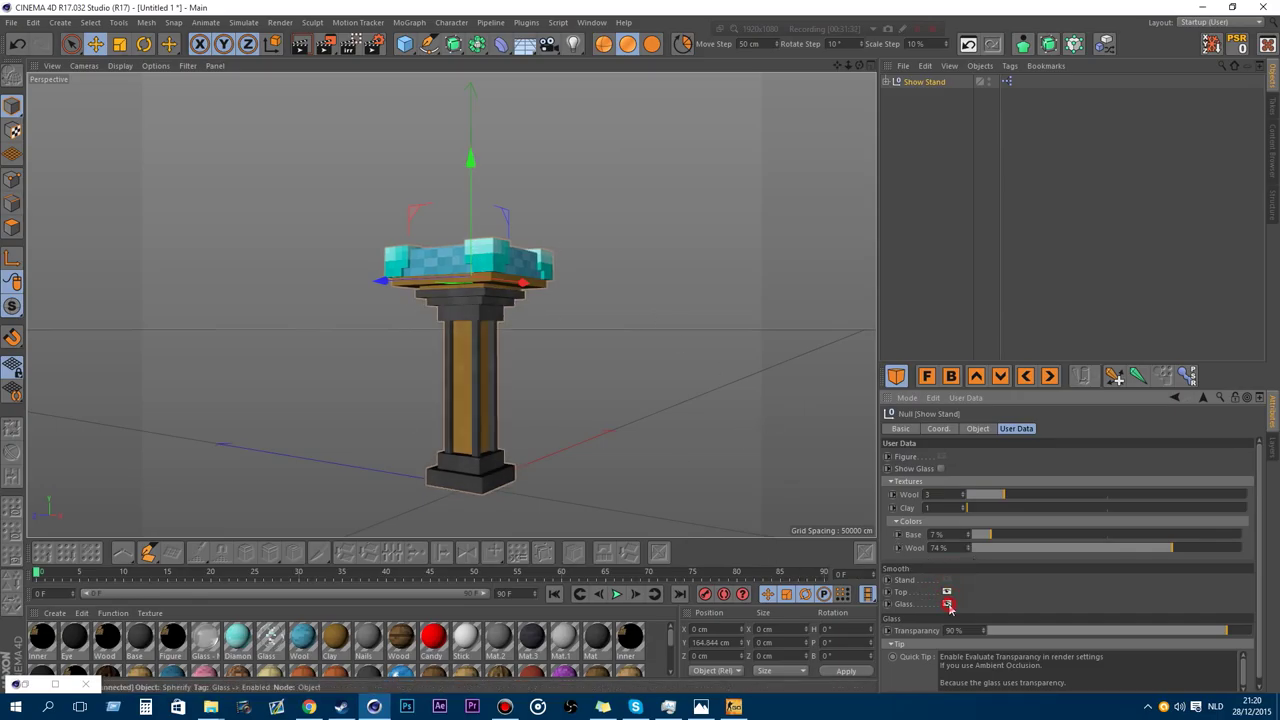
left_click(940, 468)
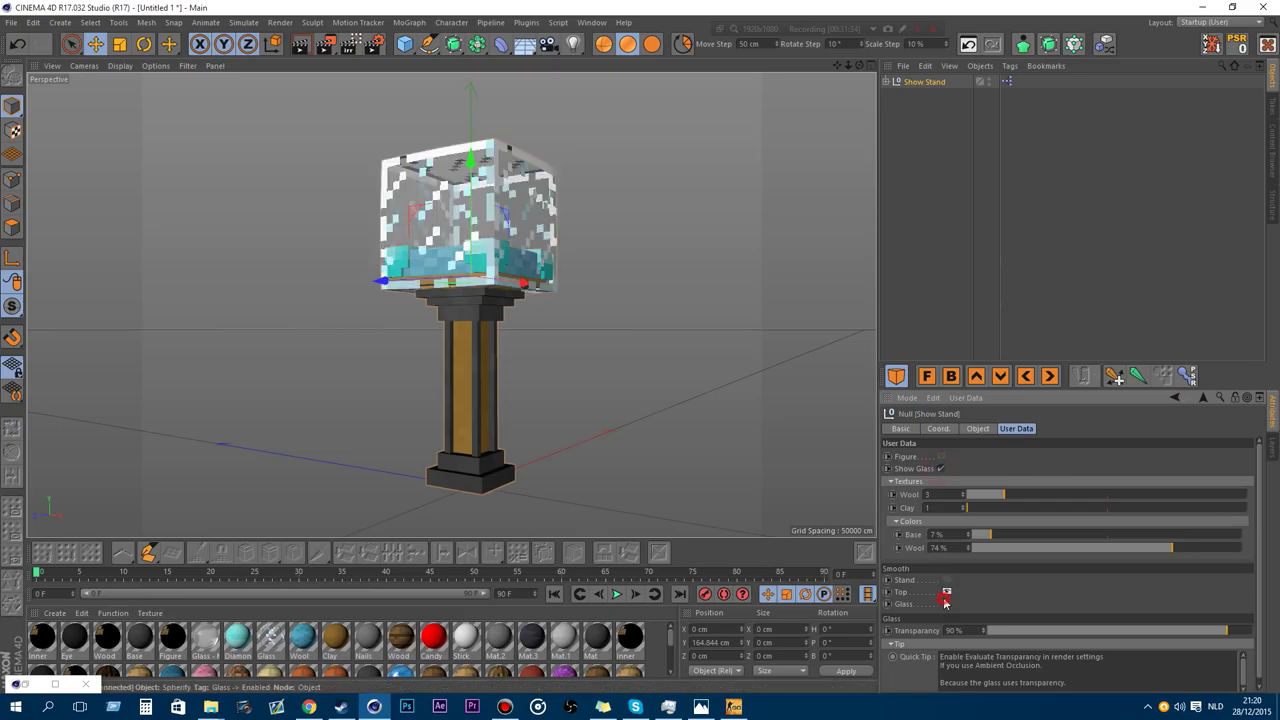
left_click(946, 603)
left_click(947, 603)
left_click(947, 603)
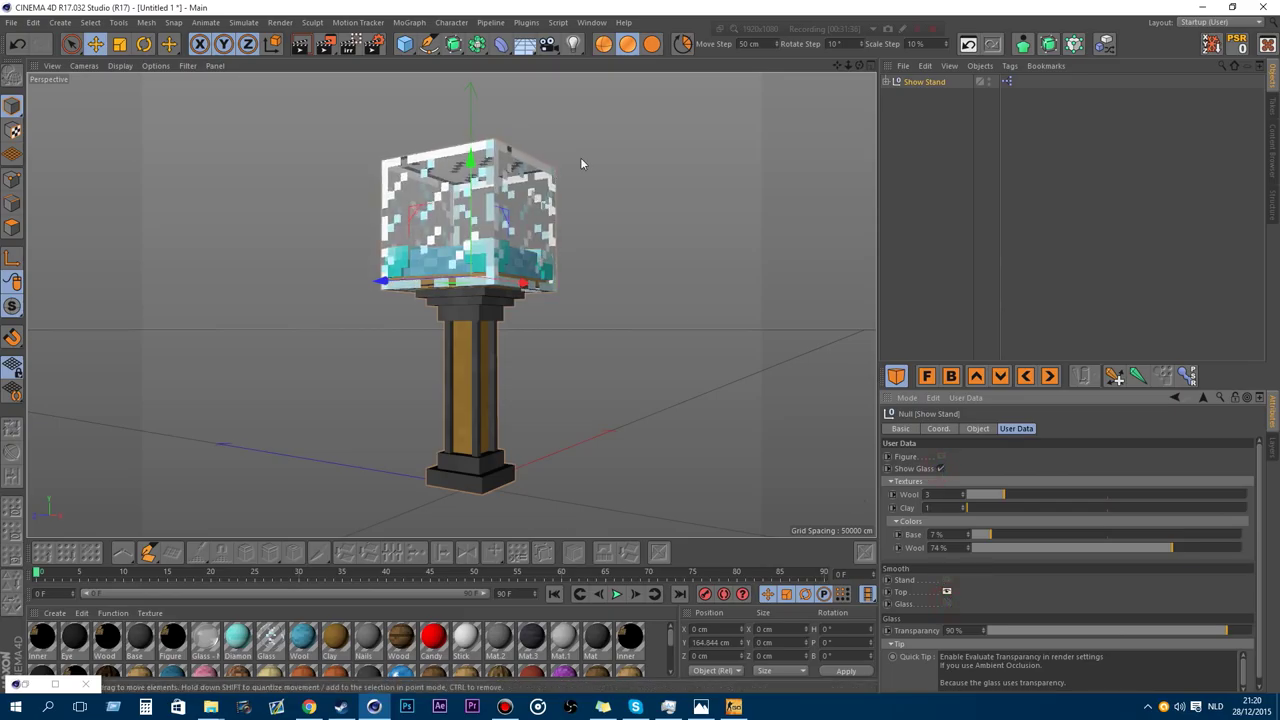
Try the glass Transparency at 18 %, set it to 100 % and bring the Quick Tip into view.
left_click_drag(1219, 631, 963, 634)
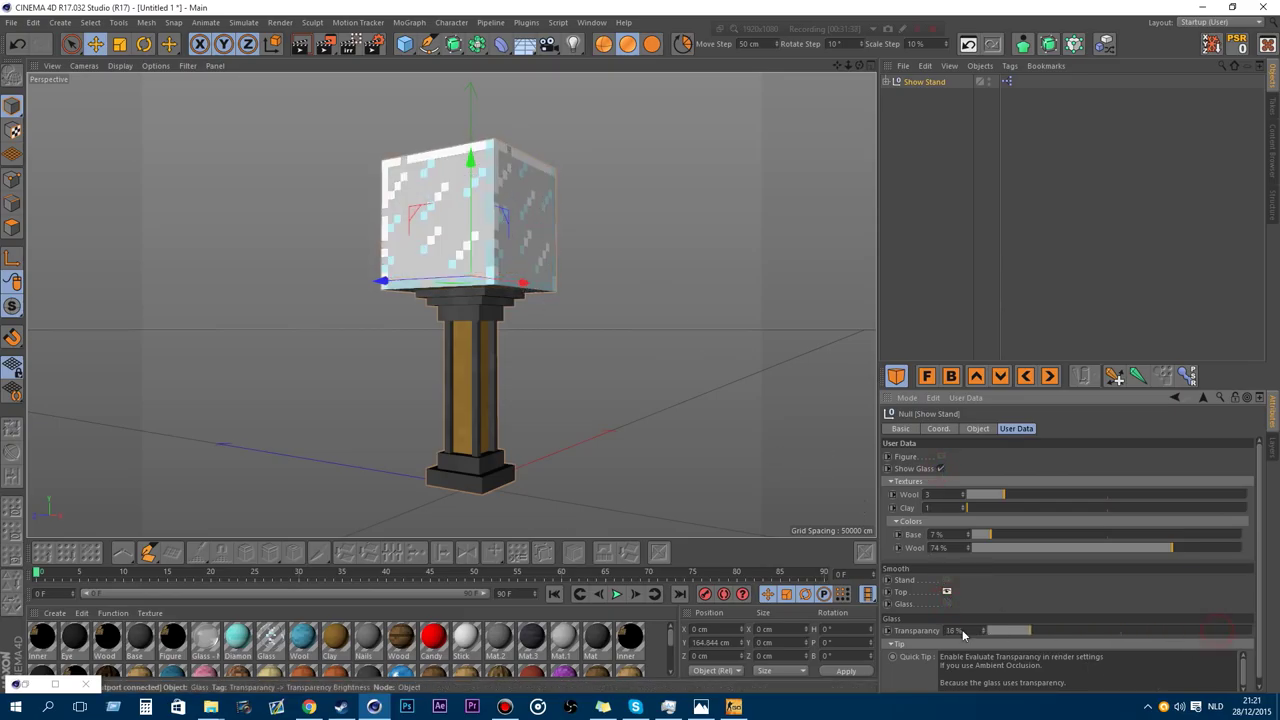
left_click_drag(1067, 629, 1229, 638)
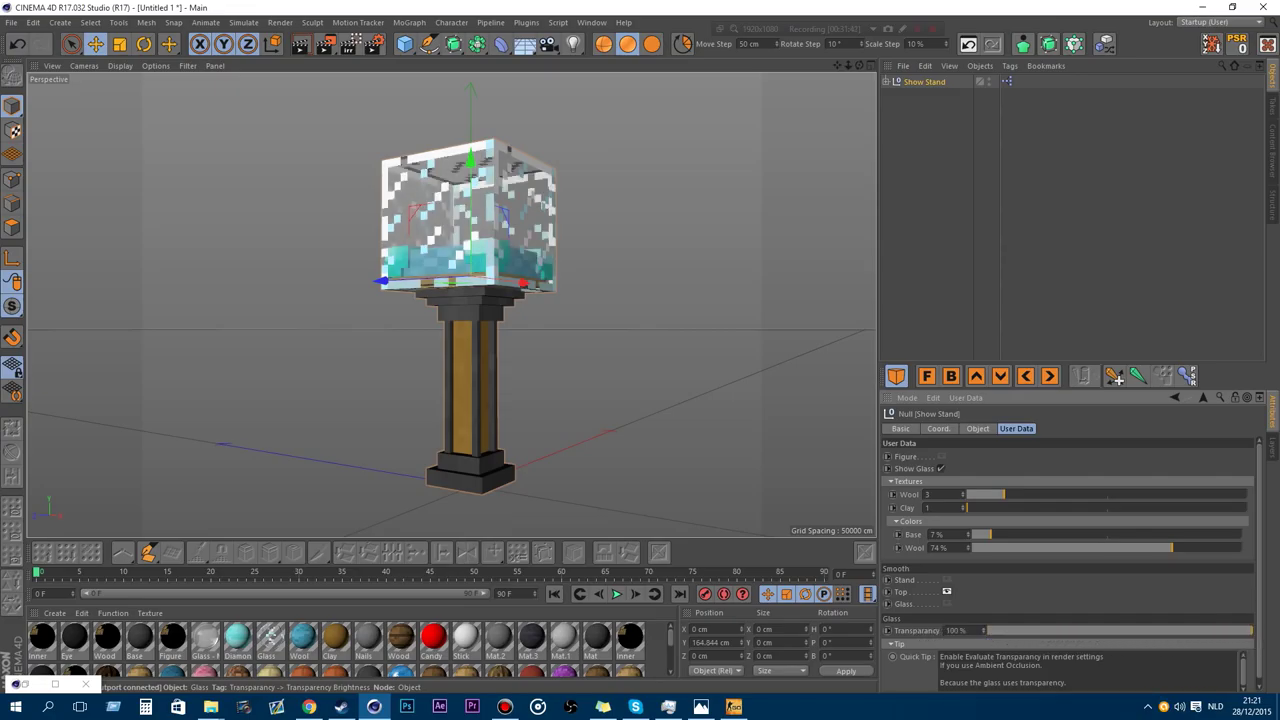
left_click_drag(1260, 588, 1260, 597)
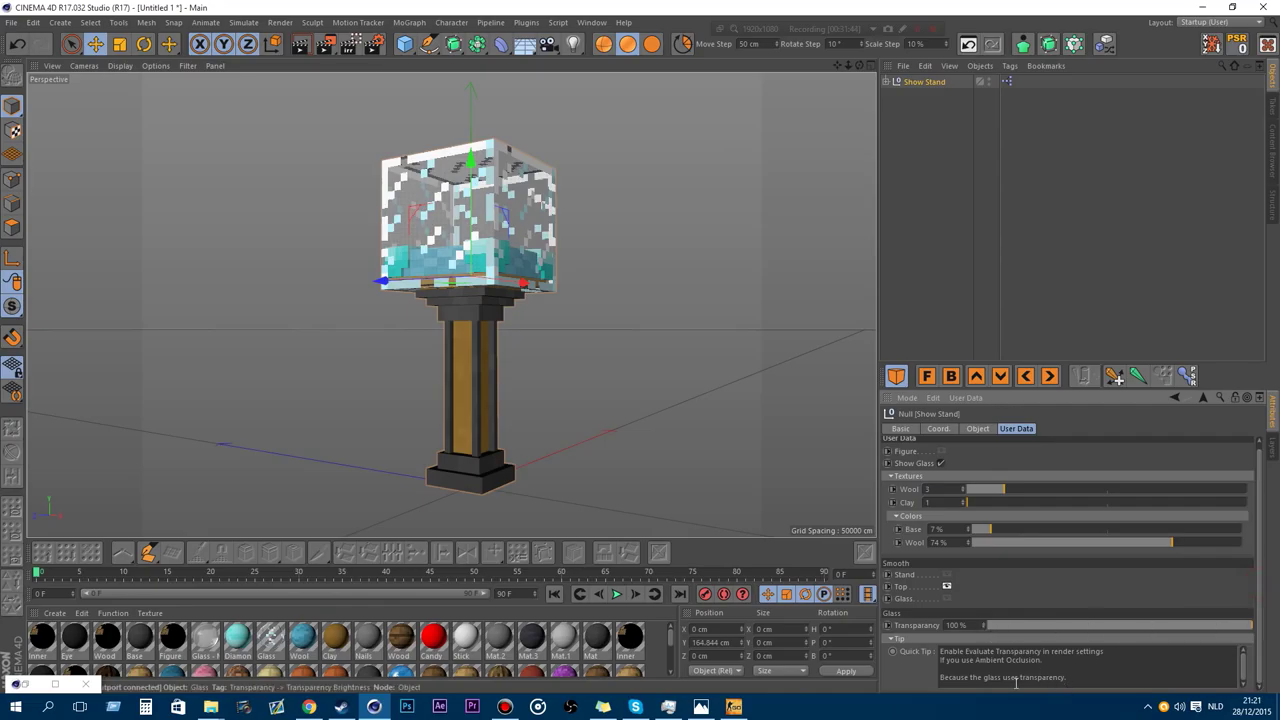
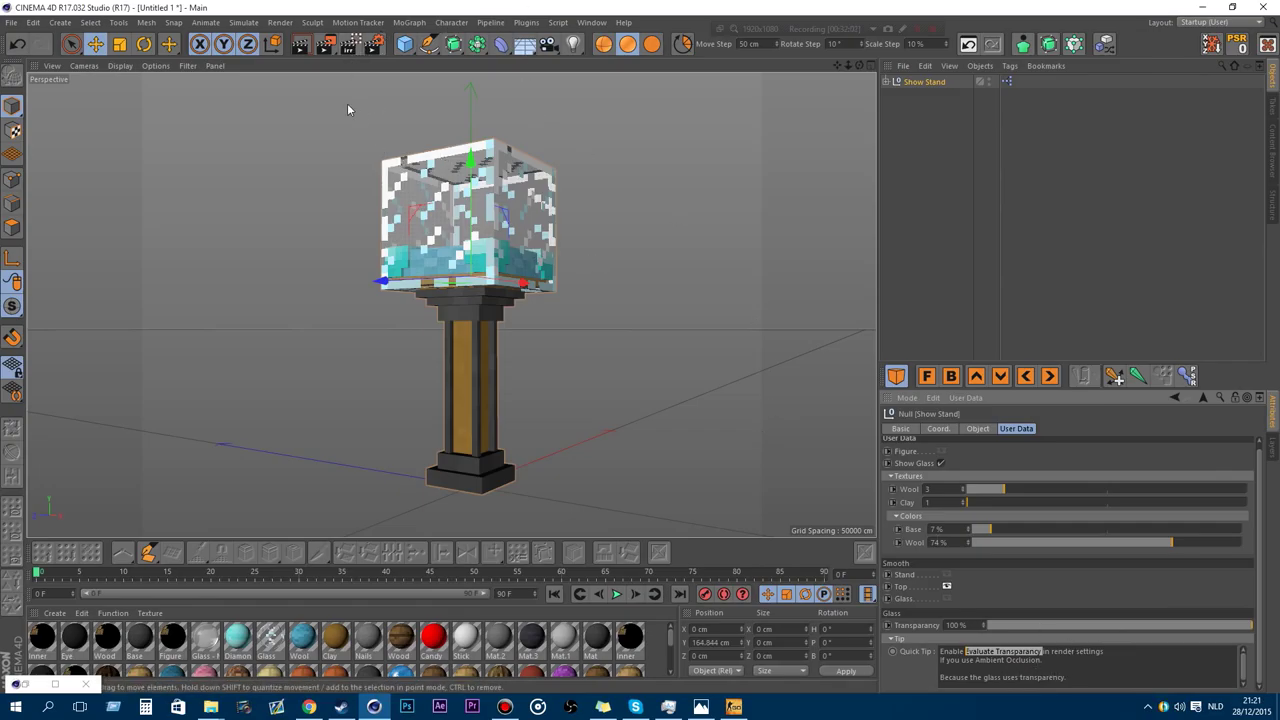
Add the Ambient Occlusion effect to the render settings and enable its Evaluate Transparency option.
left_click(326, 43)
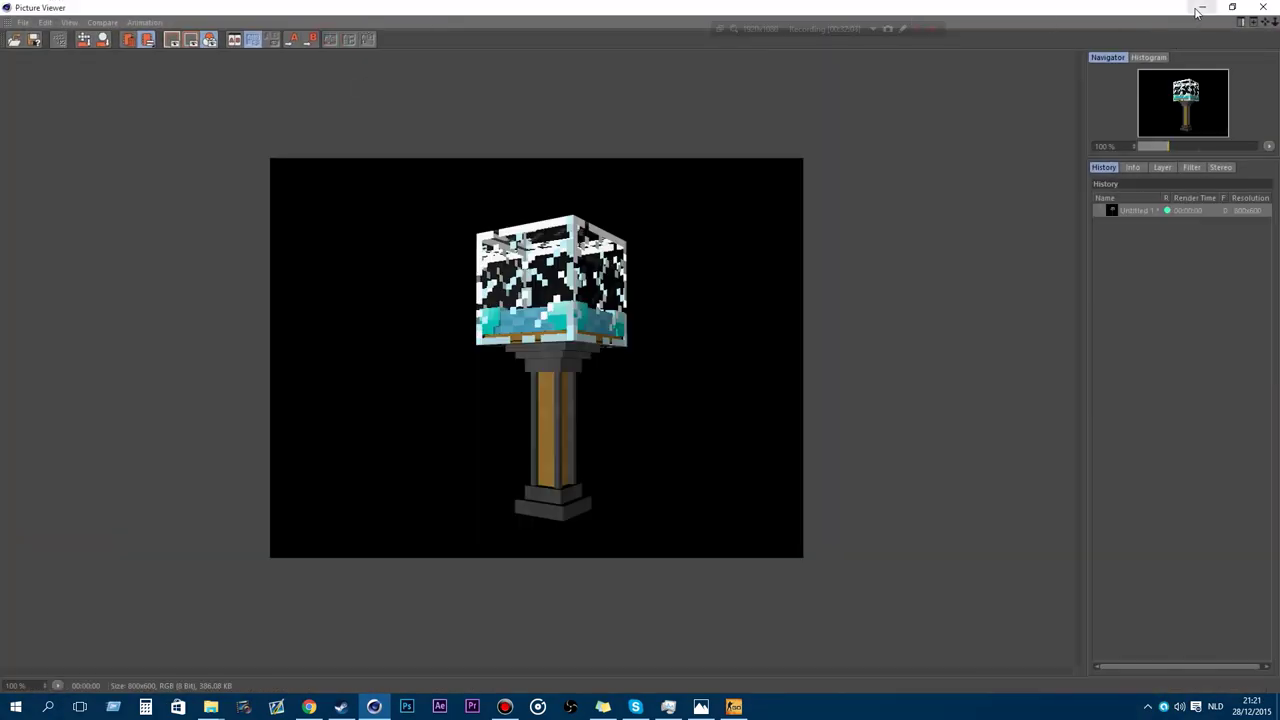
left_click(1204, 8)
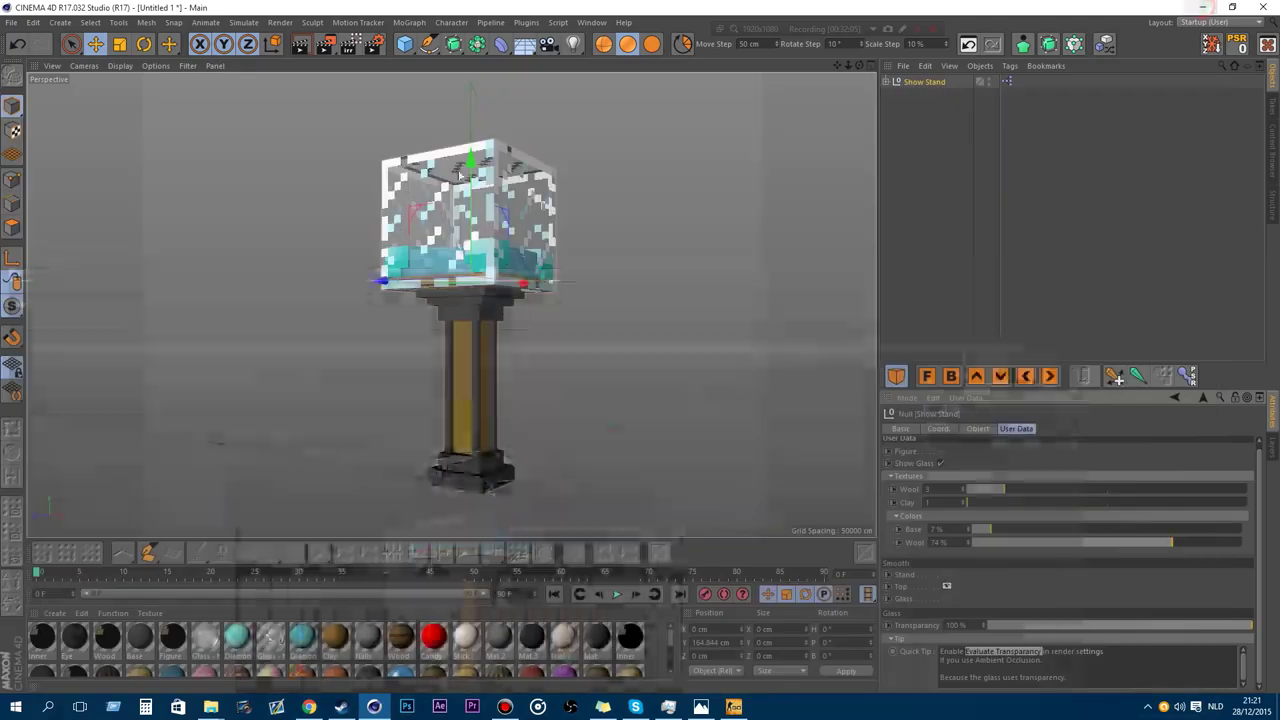
left_click(350, 43)
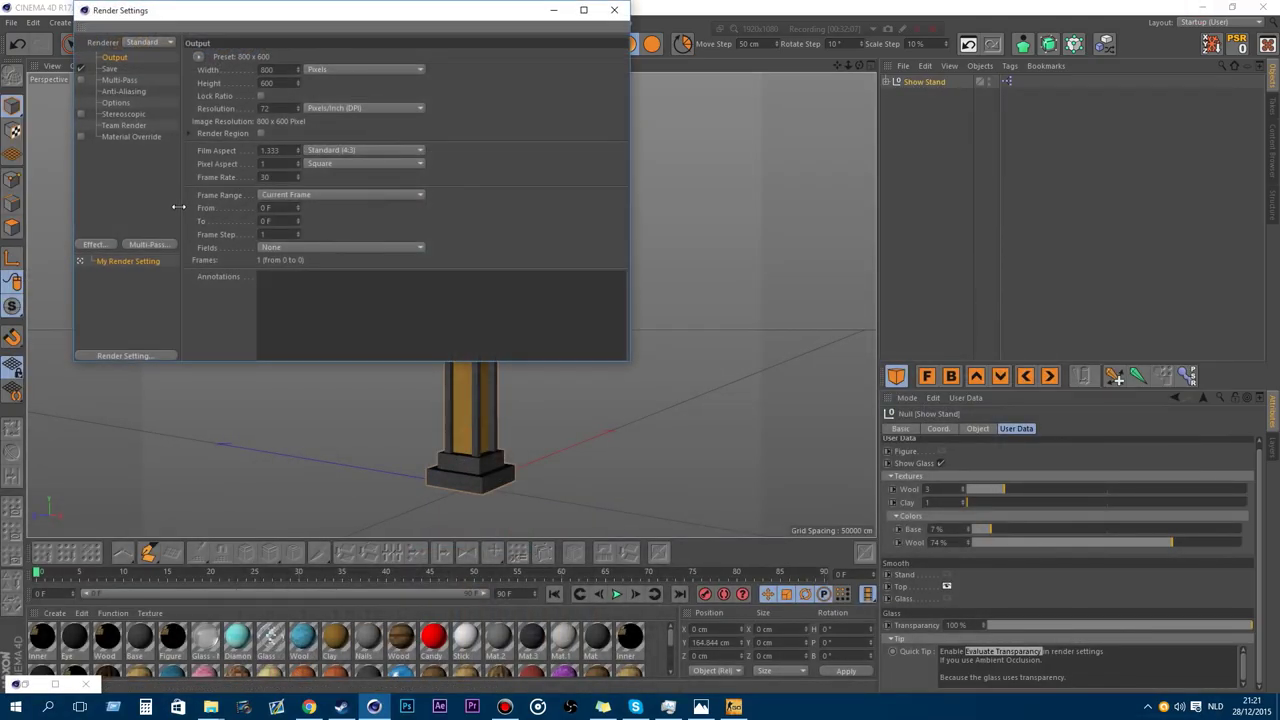
left_click(107, 247)
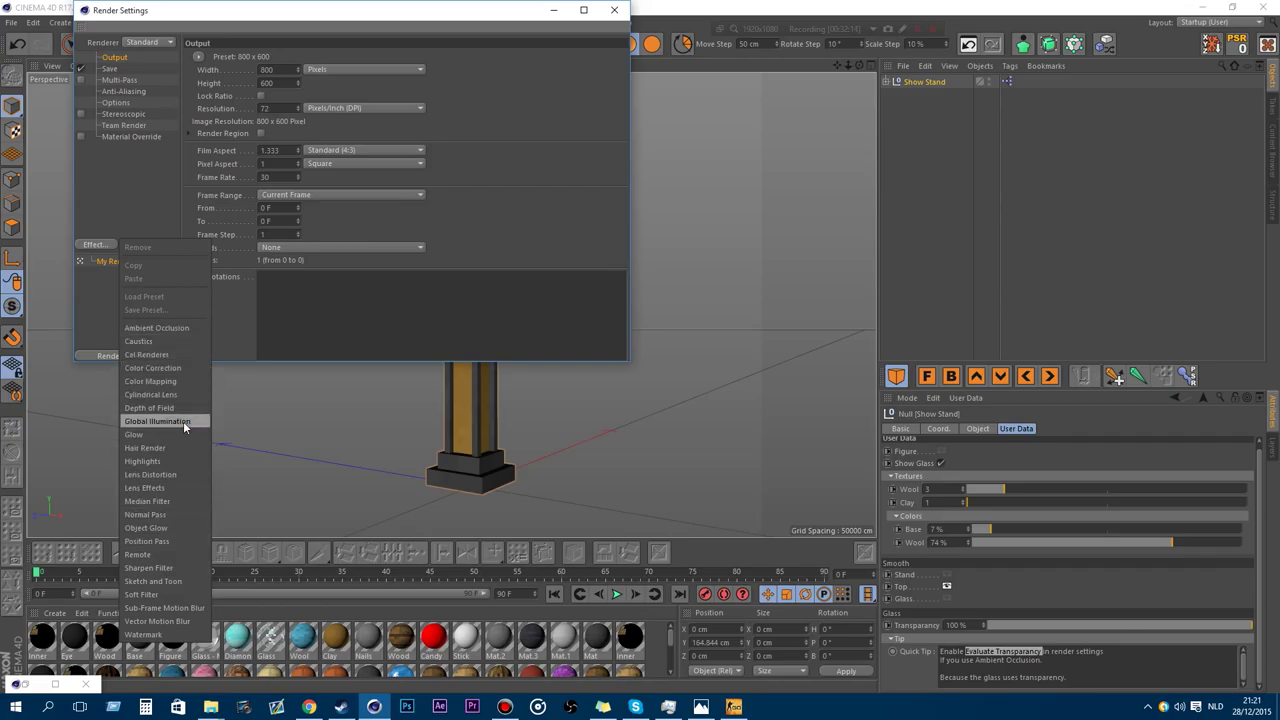
left_click(179, 328)
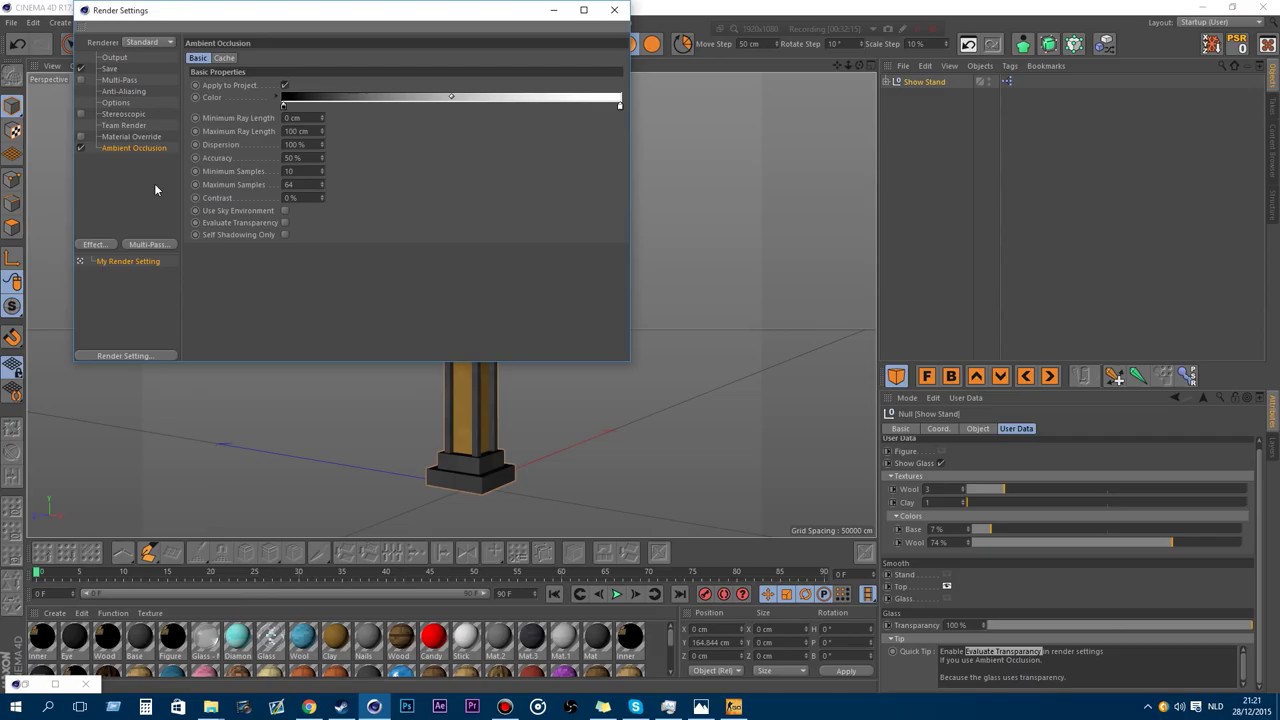
left_click(284, 223)
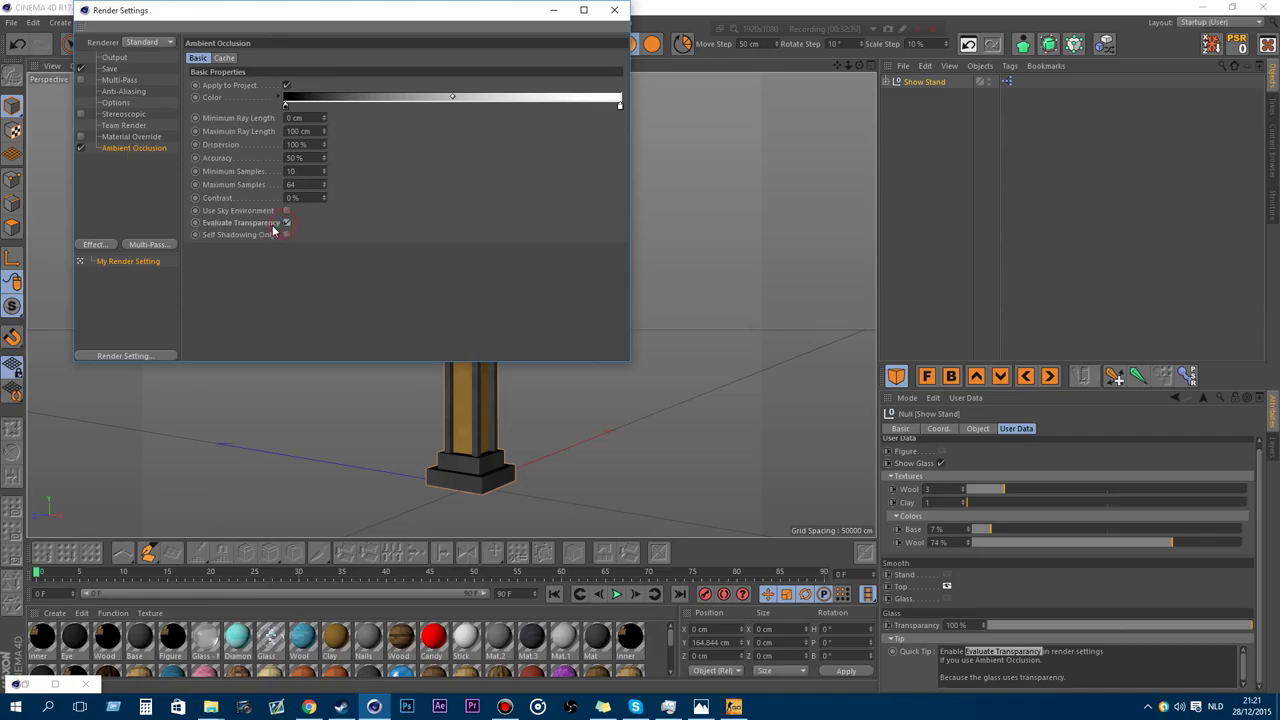
left_click(614, 12)
Delete the Show Stand from the scene and bring up the last assets in the library.
scroll(455, 210, "up", 10)
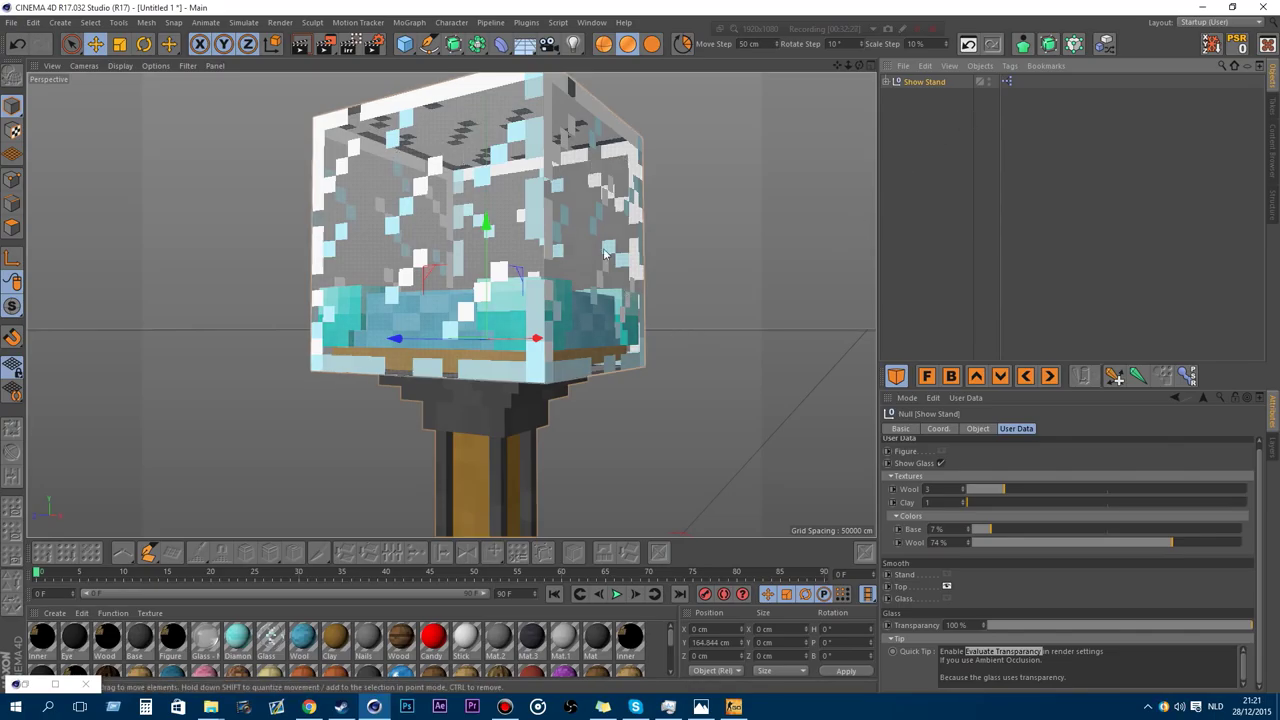
key("Delete")
left_click(1271, 160)
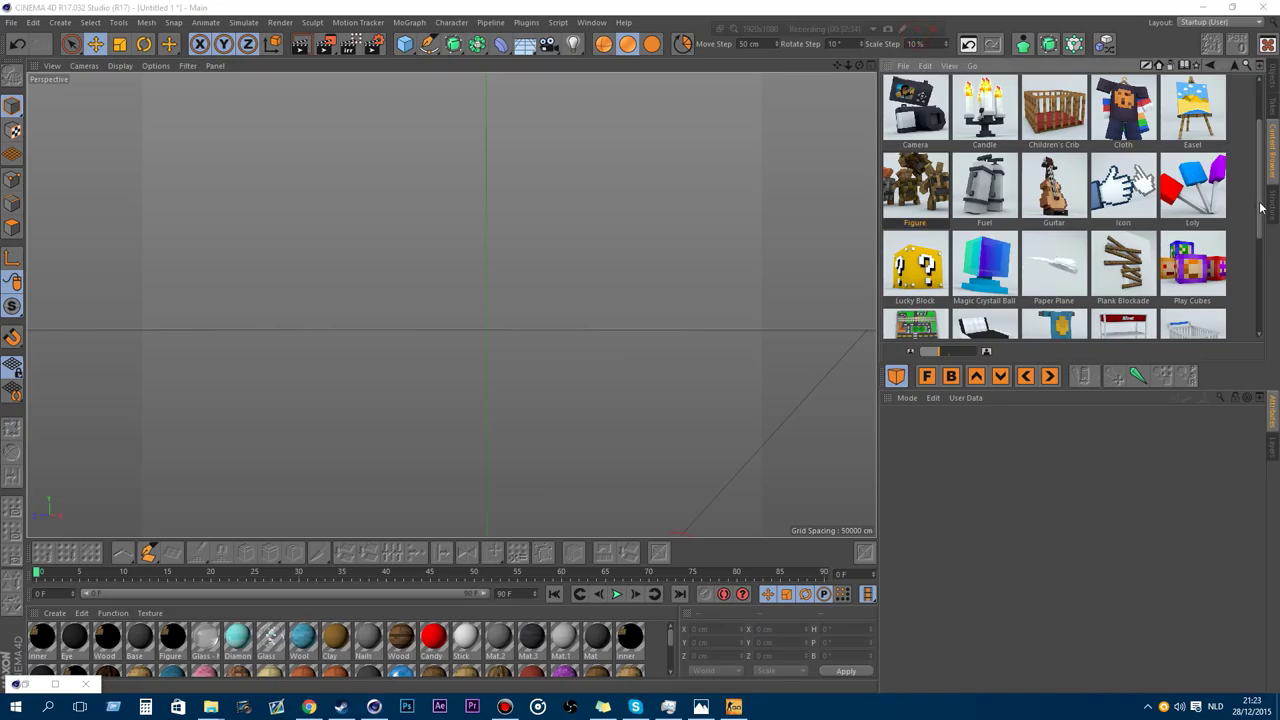
left_click_drag(1260, 207, 1244, 290)
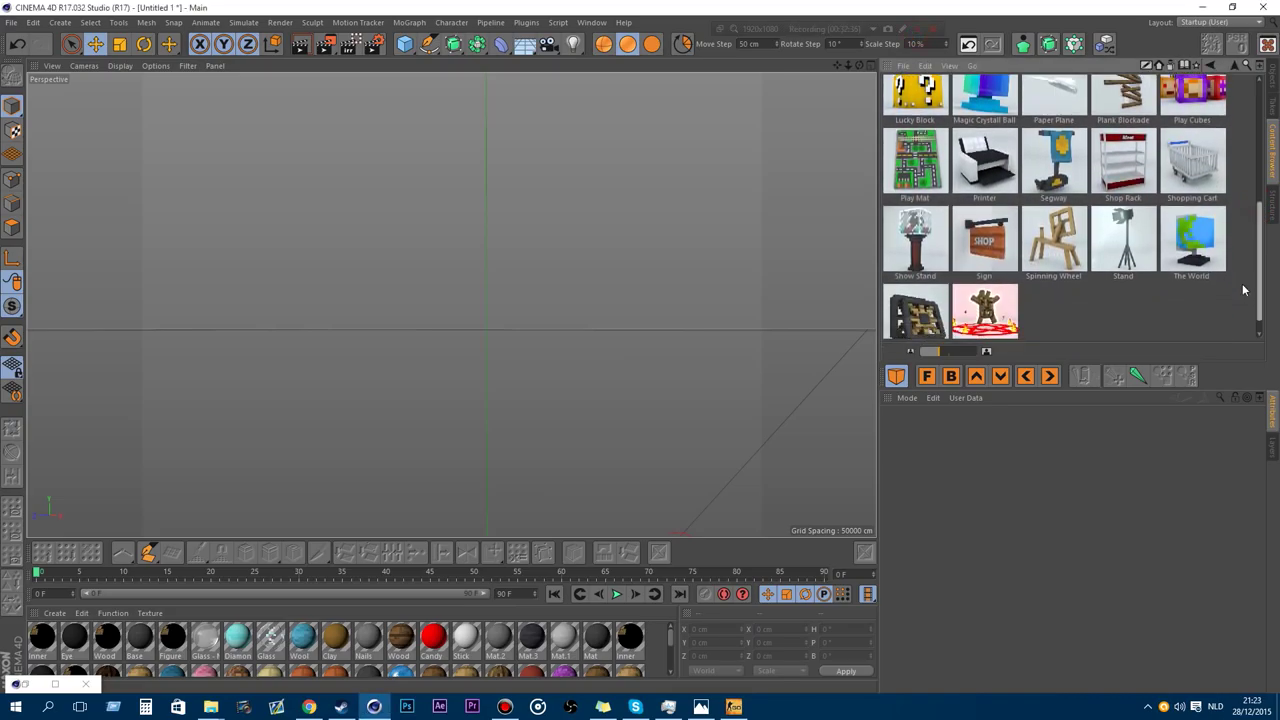
Load the Sign asset and frame the front of the hanging shop board.
double_click(985, 242)
key("h")
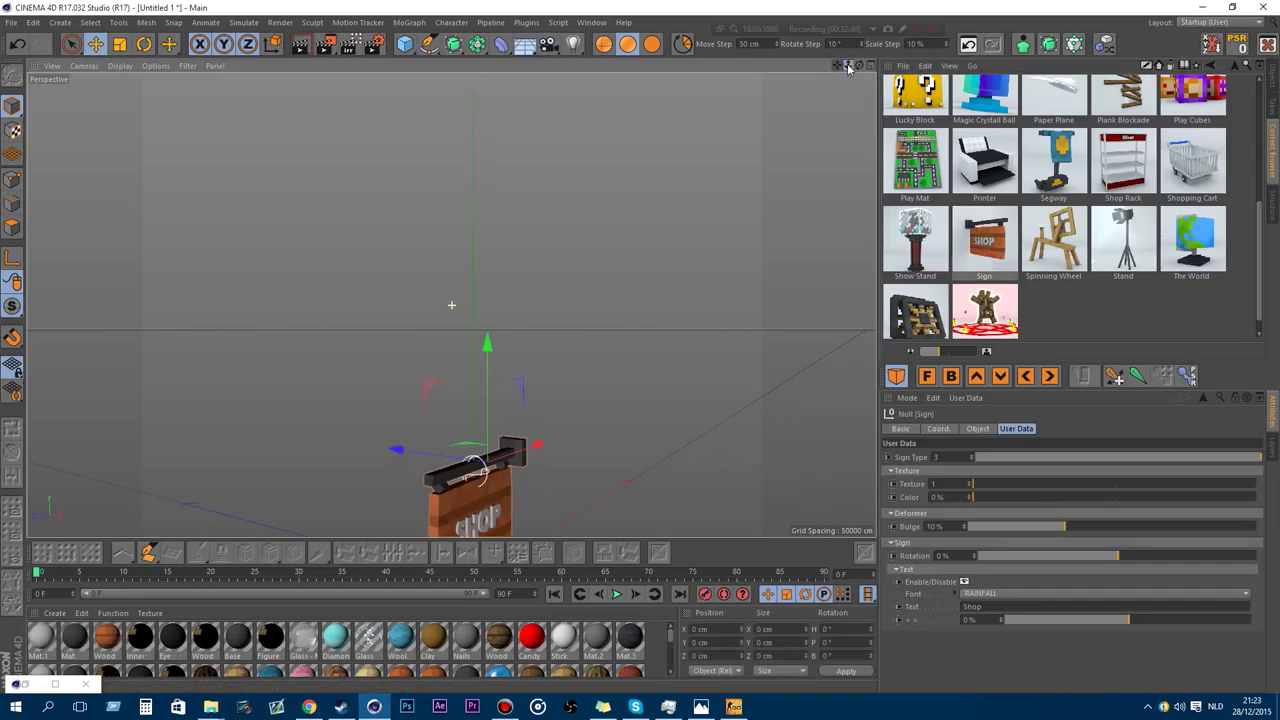
left_click_drag(836, 65, 842, 5)
scroll(422, 428, "up", 7)
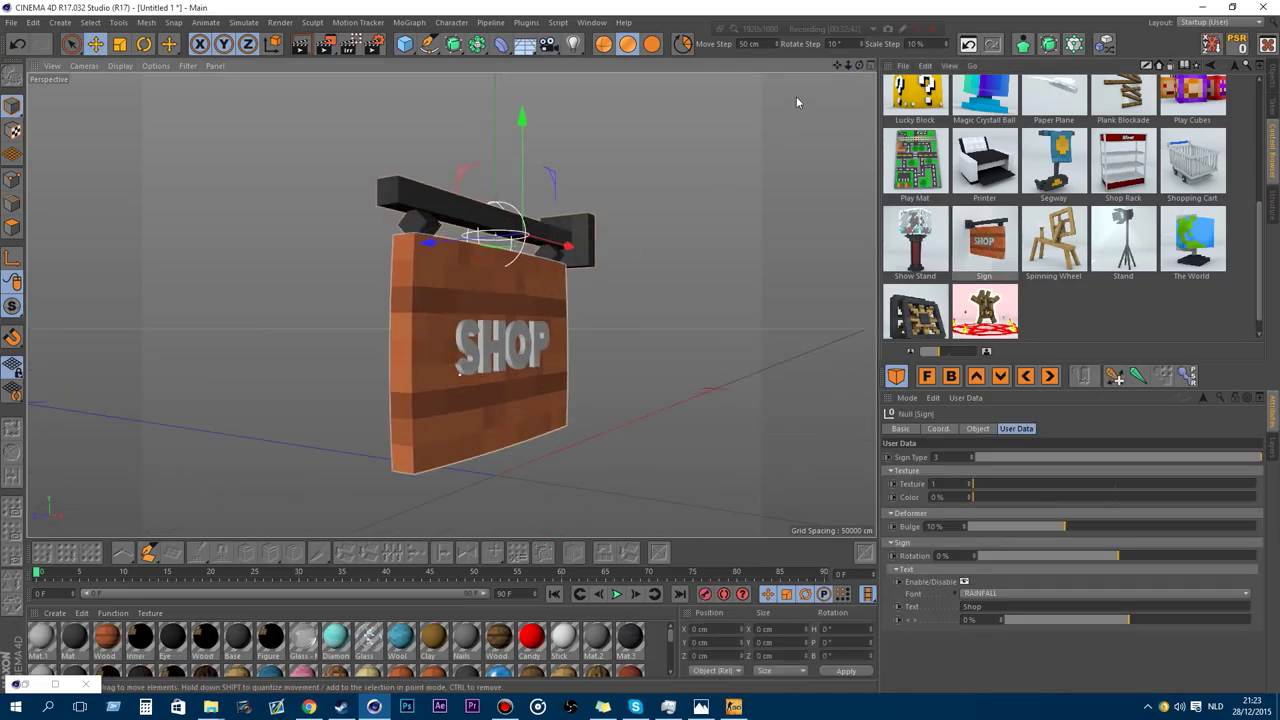
mouse_move(859, 65)
left_mouse_down()
mouse_move(1070, 63)
mouse_move(790, 66)
mouse_move(885, 43)
mouse_move(865, 67)
left_mouse_up()
scroll(434, 176, "up", 2)
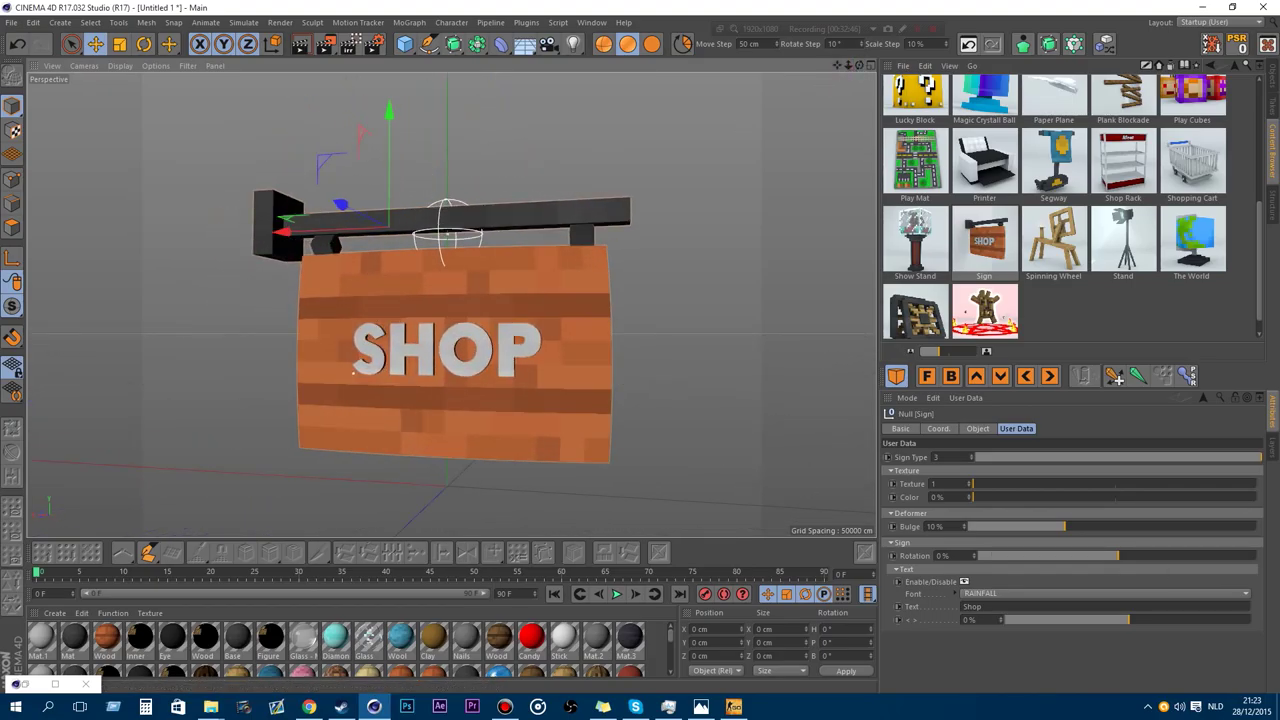
Try the Sign's Sign Type and Color sliders, returning them to 3 and 0 %.
mouse_move(1228, 462)
left_mouse_down()
mouse_move(952, 460)
mouse_move(1208, 457)
left_mouse_up()
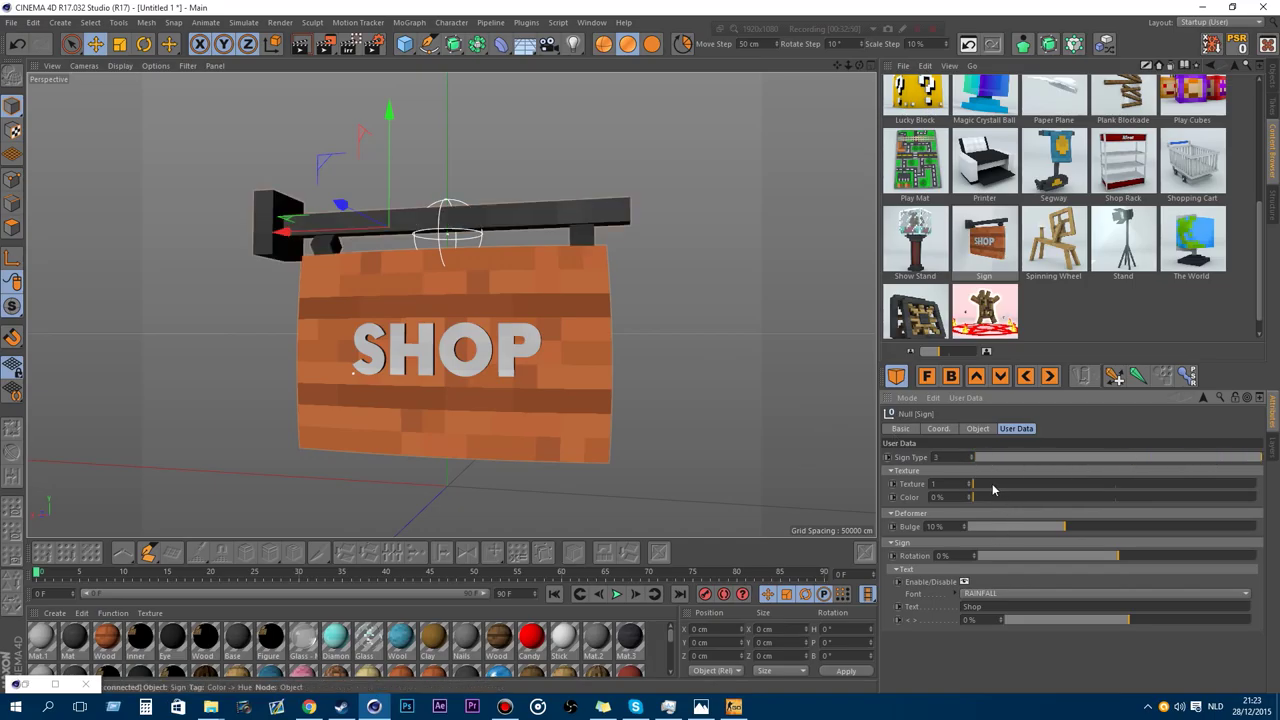
left_click_drag(986, 489, 1206, 497)
left_click_drag(1108, 497, 972, 497)
Try the Sign's deformation and swing, setting Bulge to 4 % and Rotation to -2 %.
left_click_drag(1063, 526, 866, 530)
left_click_drag(1116, 555, 1090, 550)
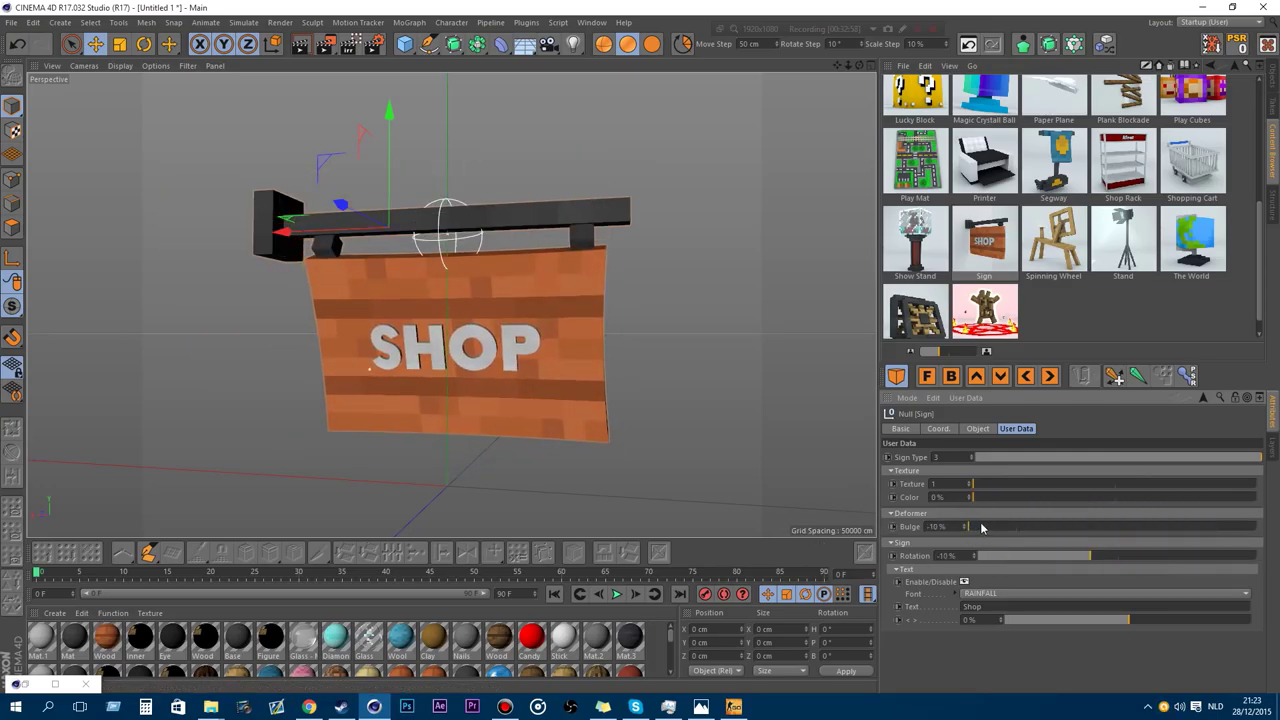
left_click_drag(966, 527, 1166, 527)
left_click_drag(1089, 555, 1035, 530)
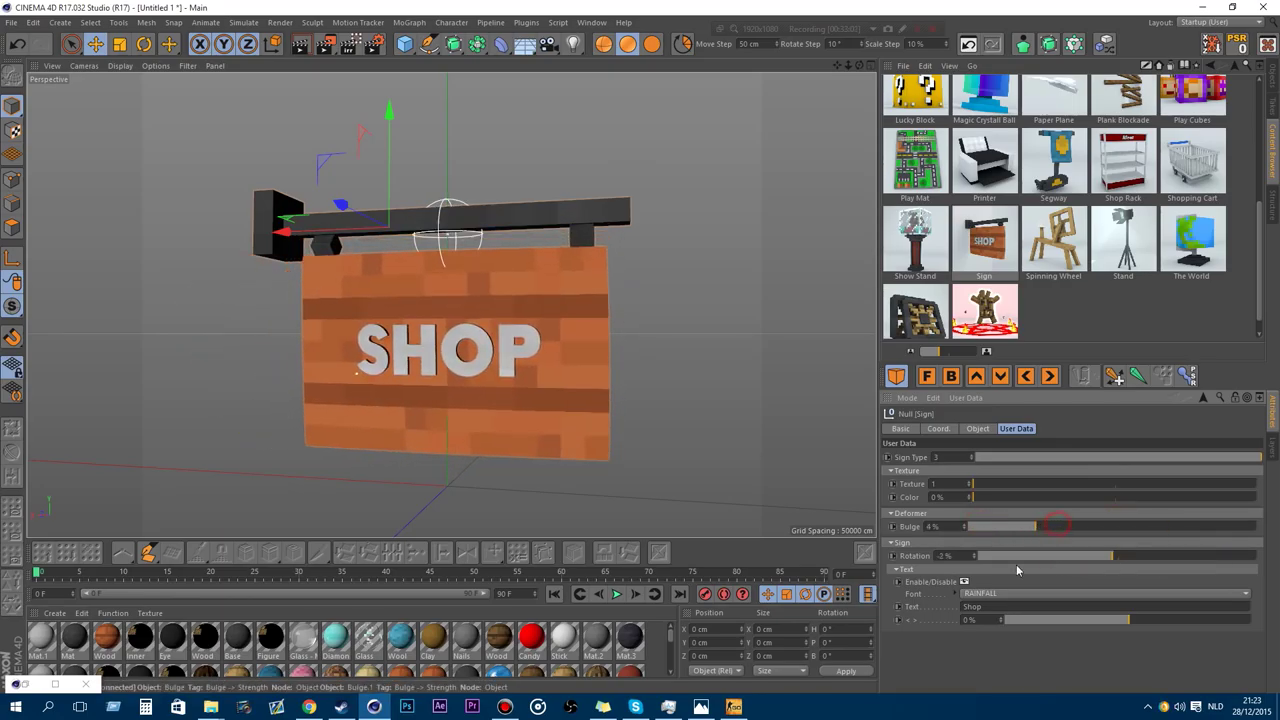
Replace the Sign's text with "noodel shop" and view how the lettering fits the board.
key("BackSpace")
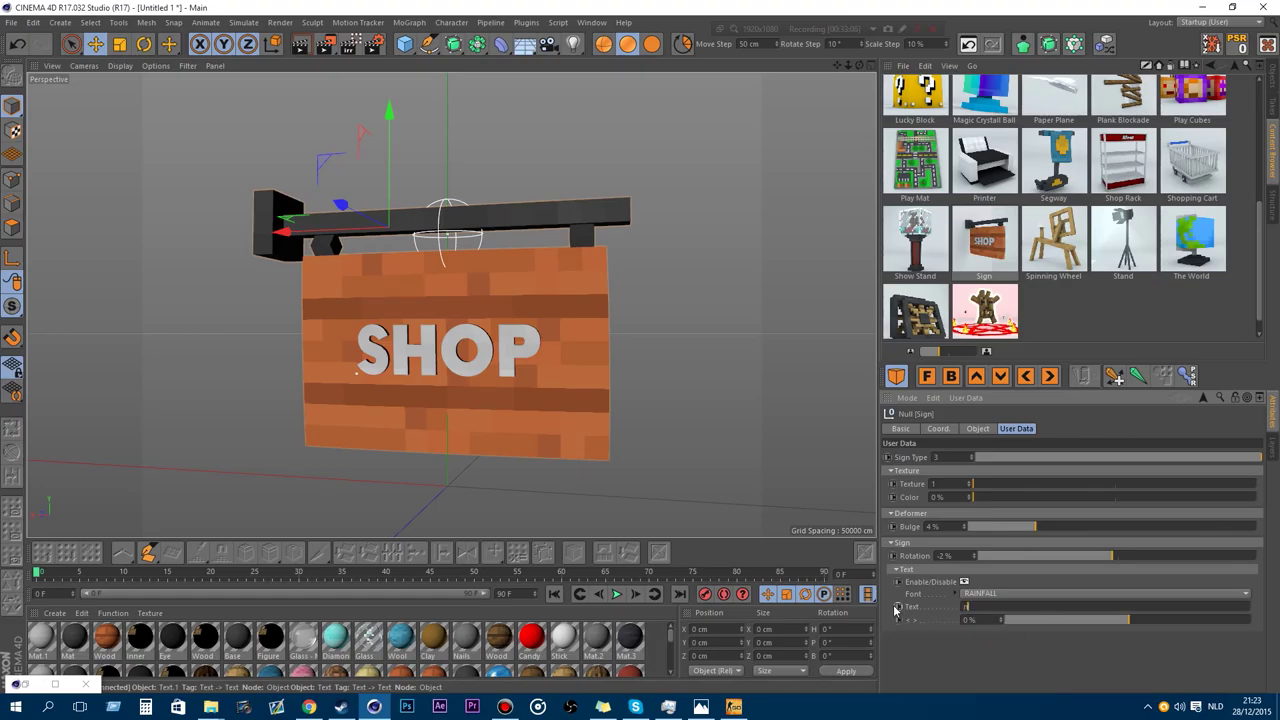
type("noodel shop")
key("Return")
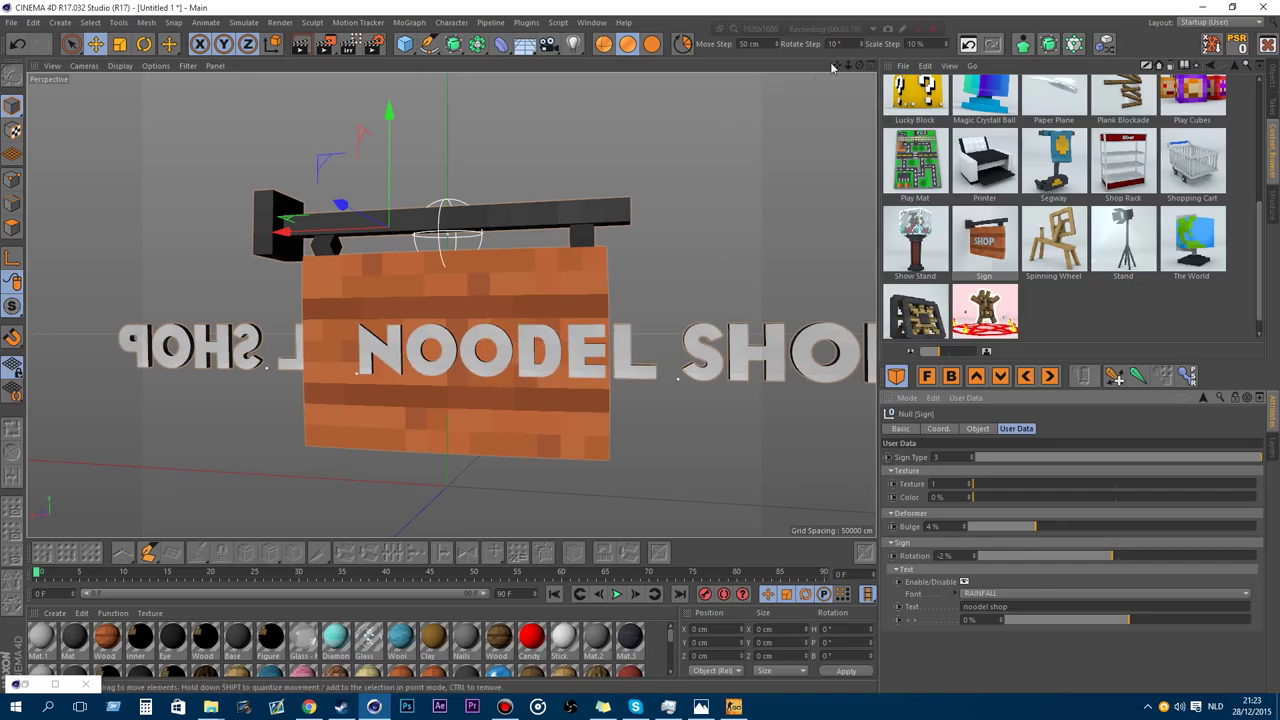
left_click_drag(848, 65, 860, 388)
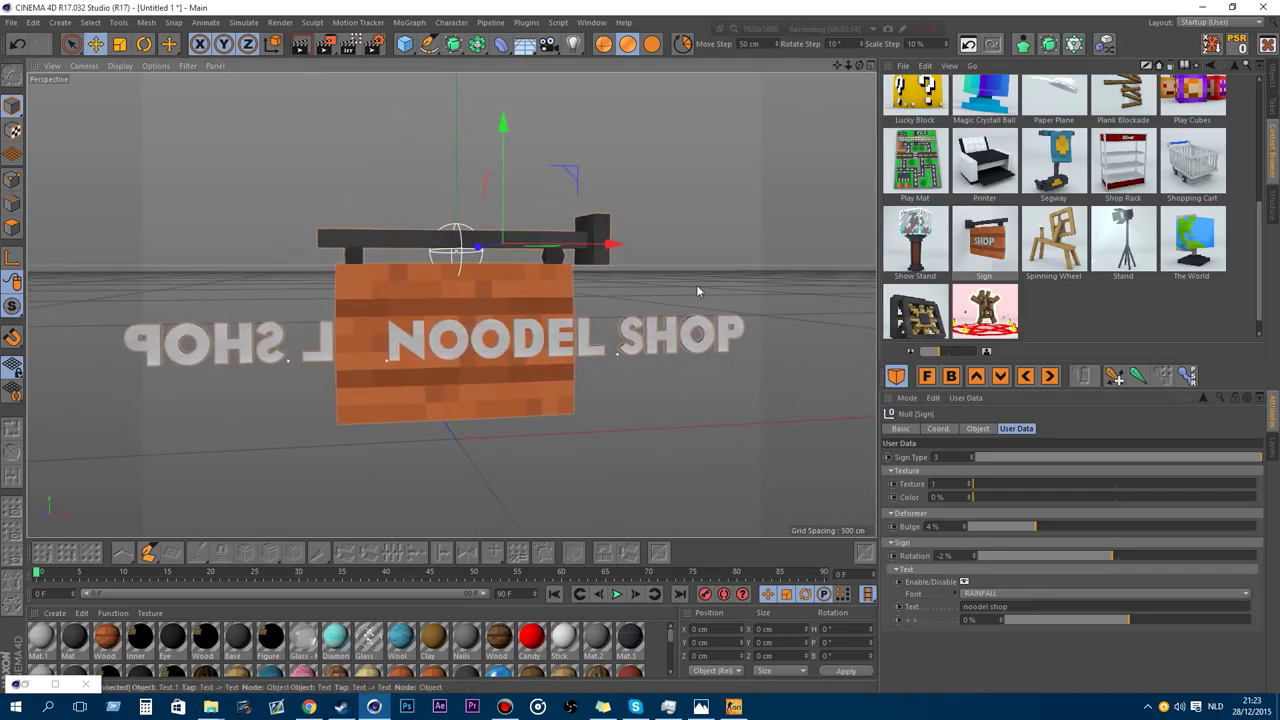
Expand the Sign's hierarchy down to the Text group and select its first MoText object for scaling.
key("t")
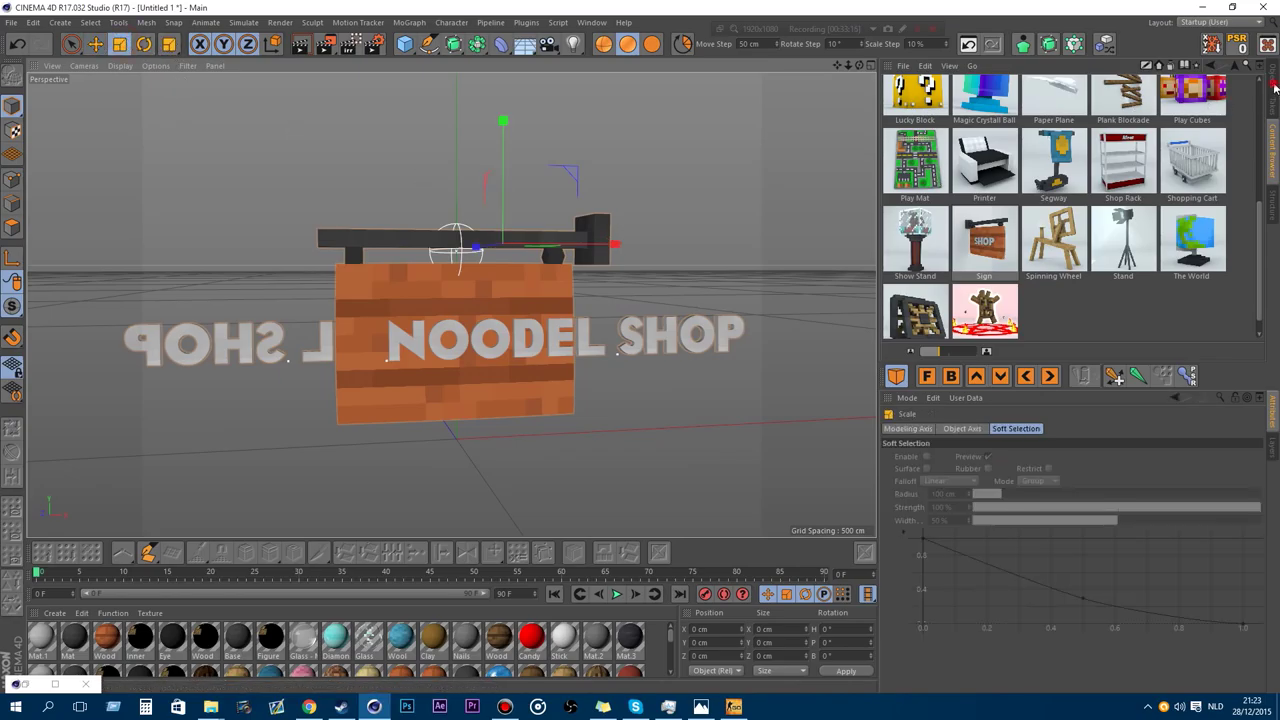
left_click(1274, 88)
left_click(905, 82)
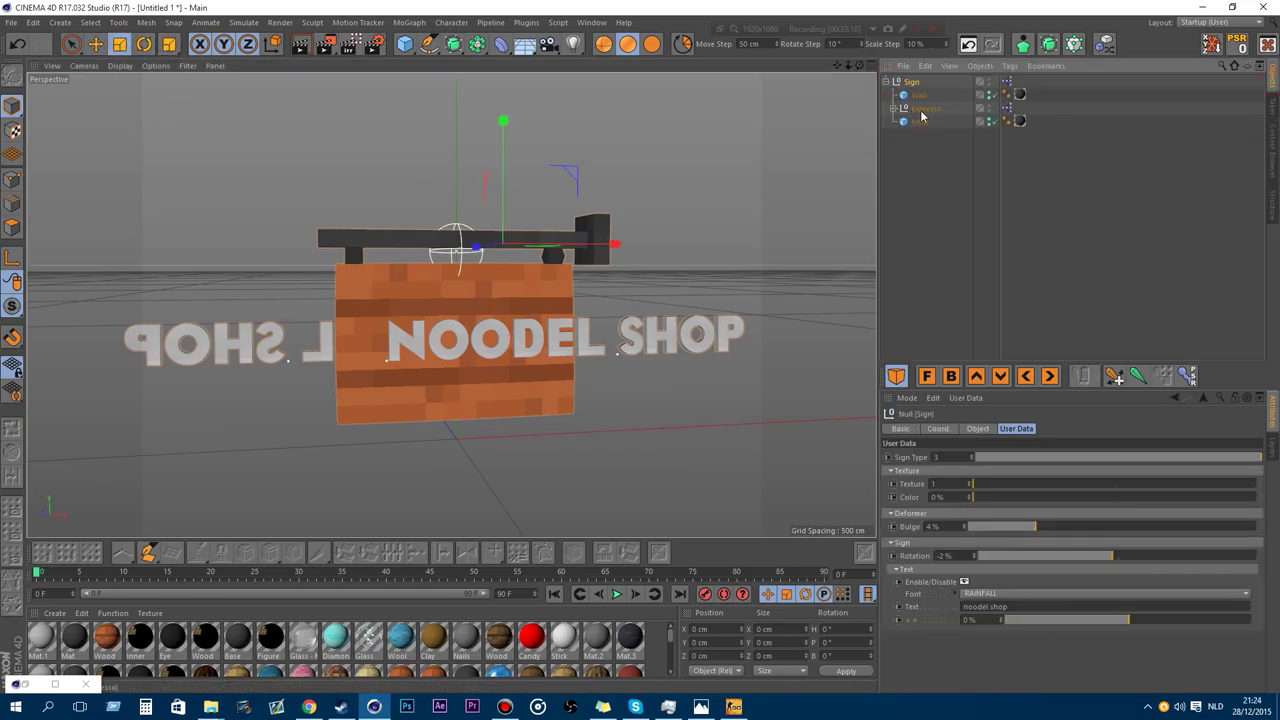
left_click(921, 110)
left_click(895, 109)
left_click(901, 121)
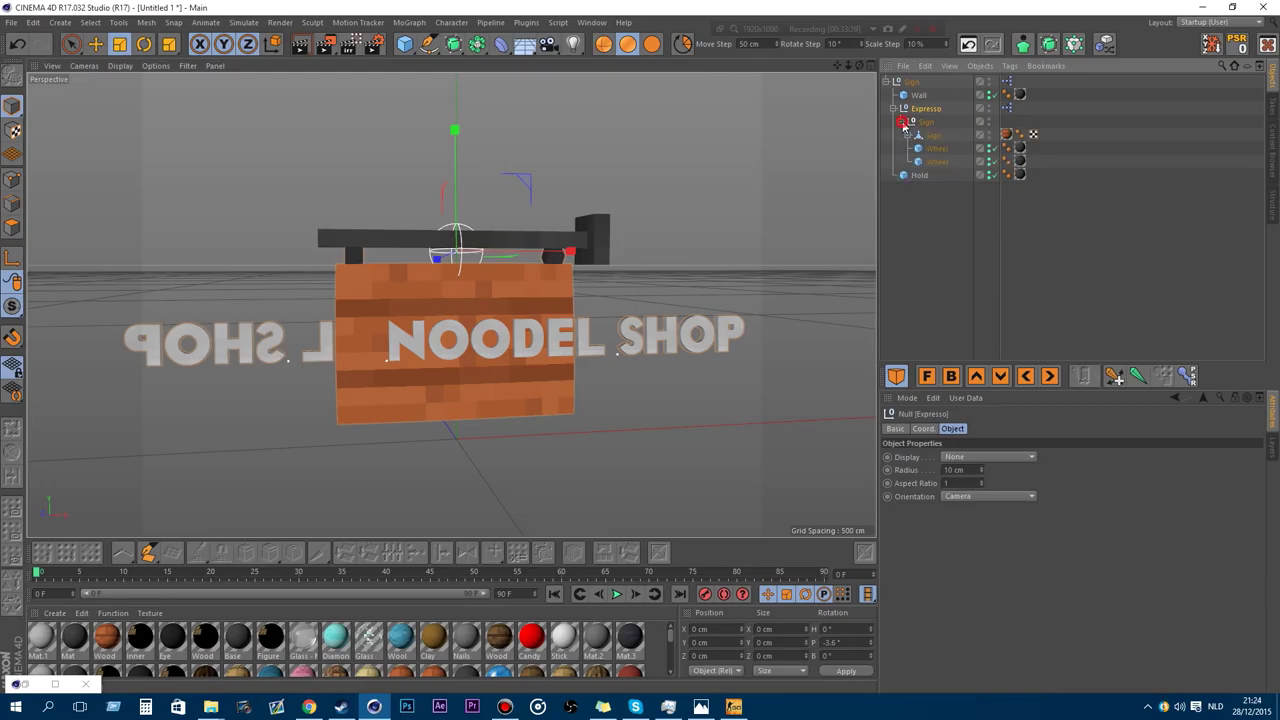
left_click(930, 136)
left_click(912, 135)
left_click(940, 148)
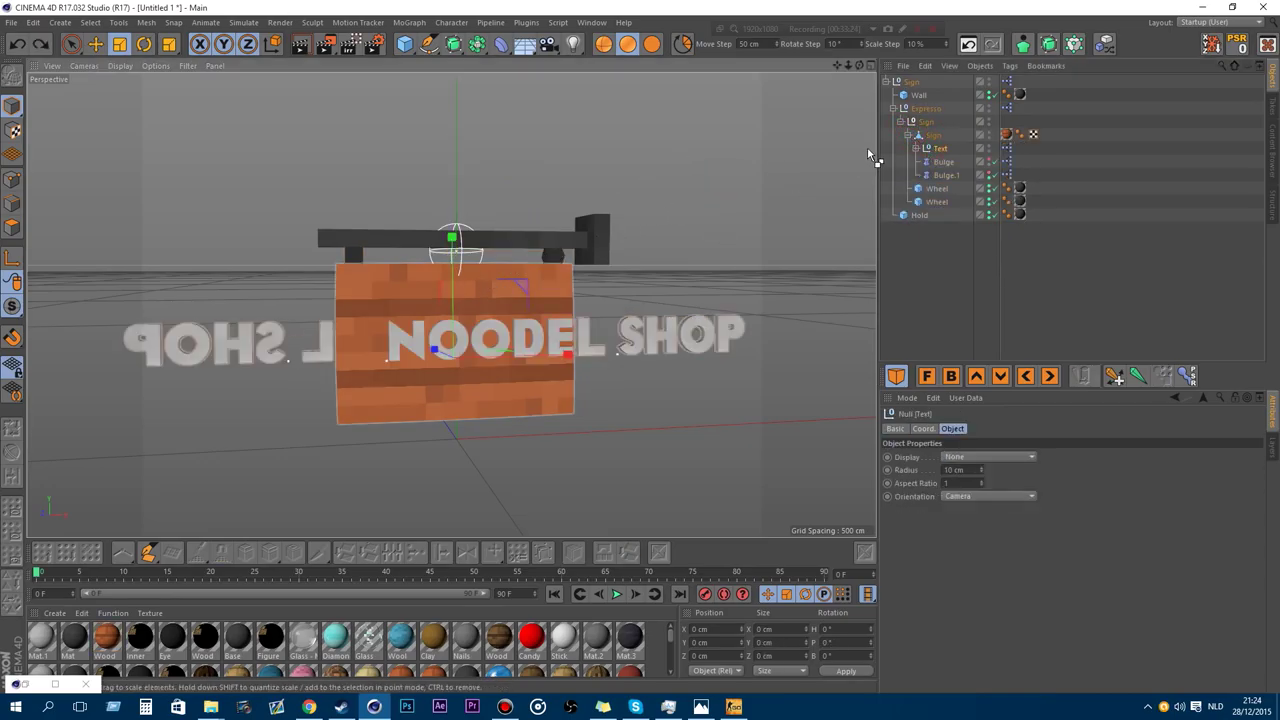
left_click(915, 149)
left_click(946, 161)
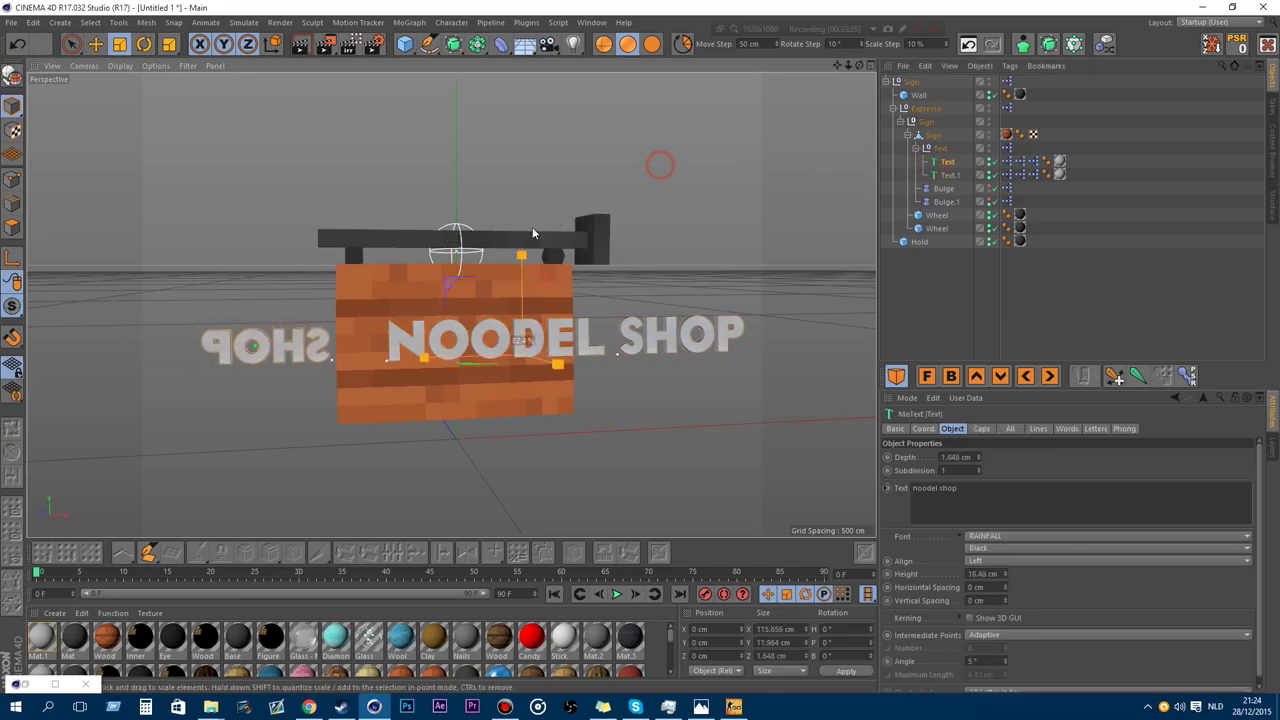
Try scaling down the lettering on both sides of the board, then undo the scaling.
left_click_drag(474, 266, 470, 266)
key("ctrl+z")
left_click_drag(859, 66, 630, 68)
left_click_drag(723, 180, 475, 302)
left_click(947, 175)
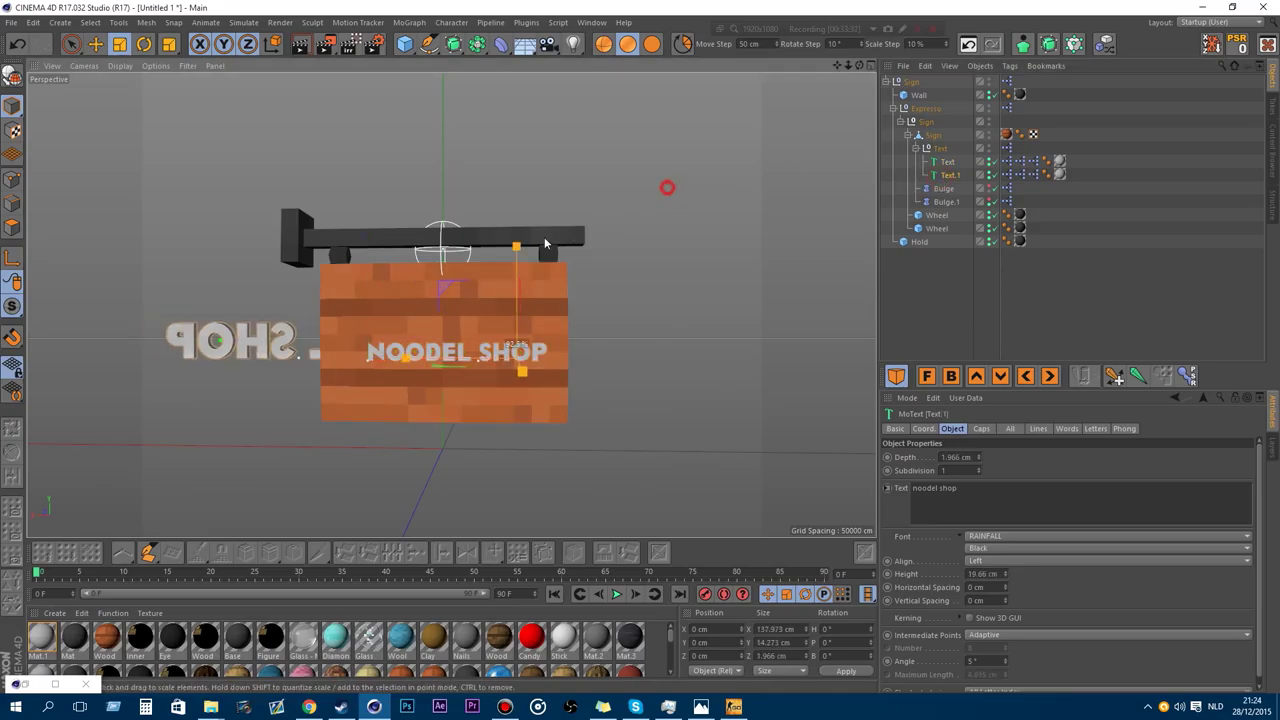
left_click_drag(666, 189, 316, 322)
left_click_drag(859, 66, 630, 69)
key("ctrl+z")
left_click(96, 45)
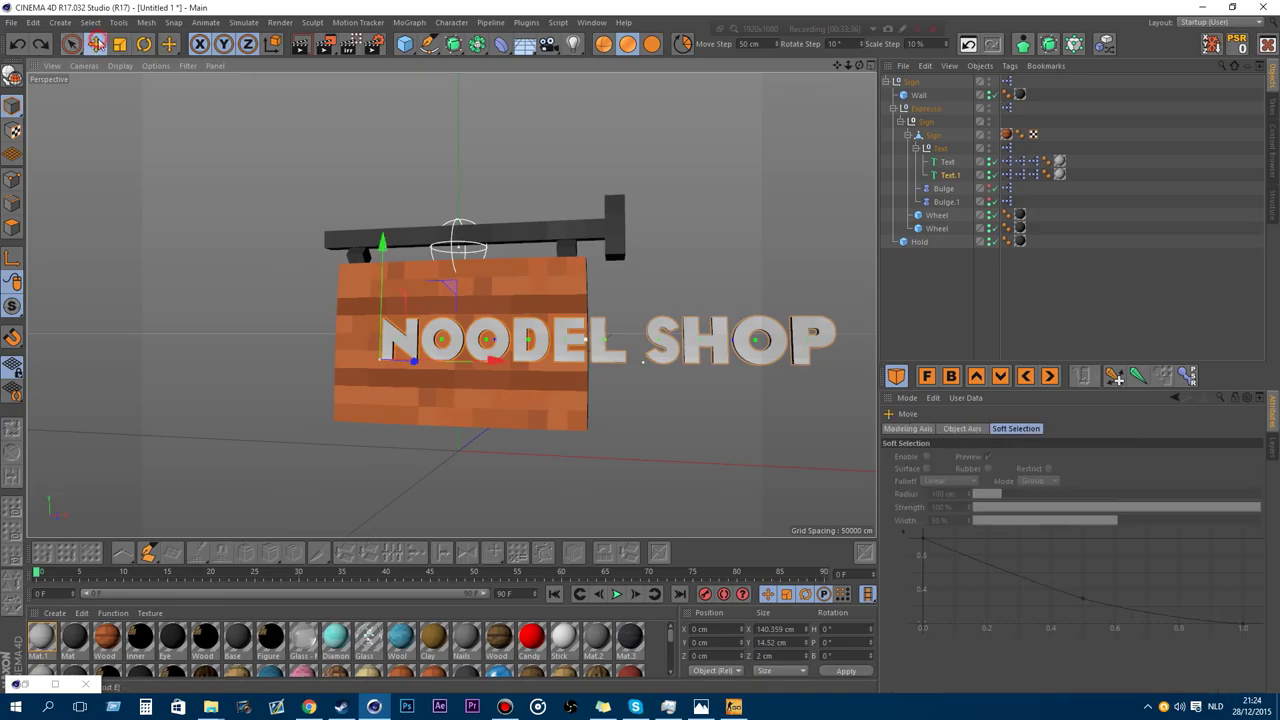
key("ctrl+z")
key("ctrl+z")
left_click_drag(859, 66, 560, 305)
Set the Sign's text to 20 and view the board from an angle.
left_click(908, 86)
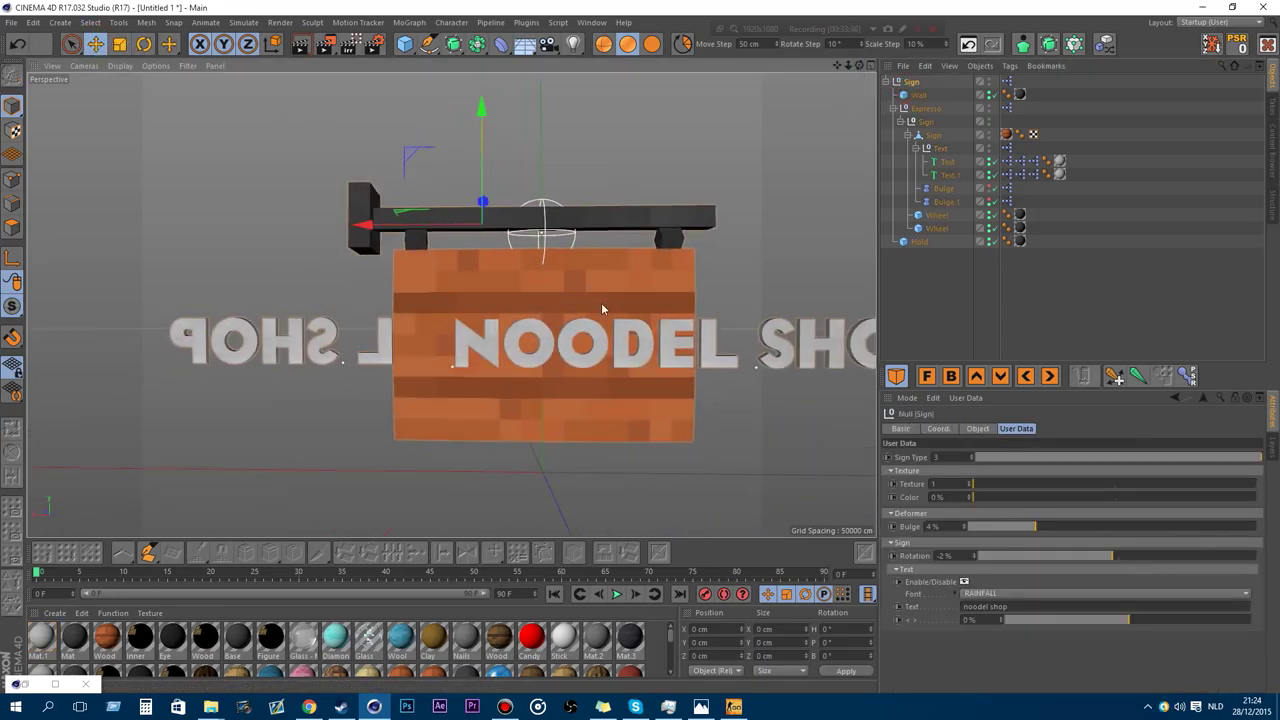
left_click_drag(1016, 606, 921, 567)
key("BackSpace")
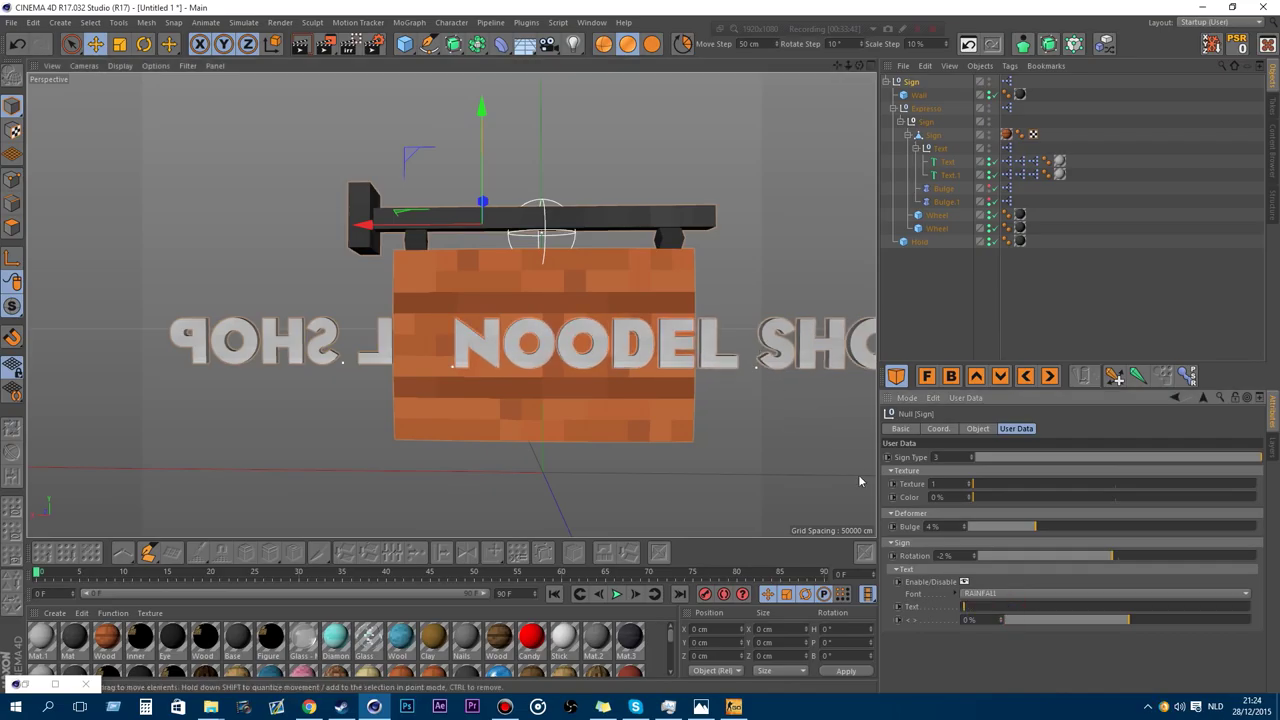
type("20")
key("Return")
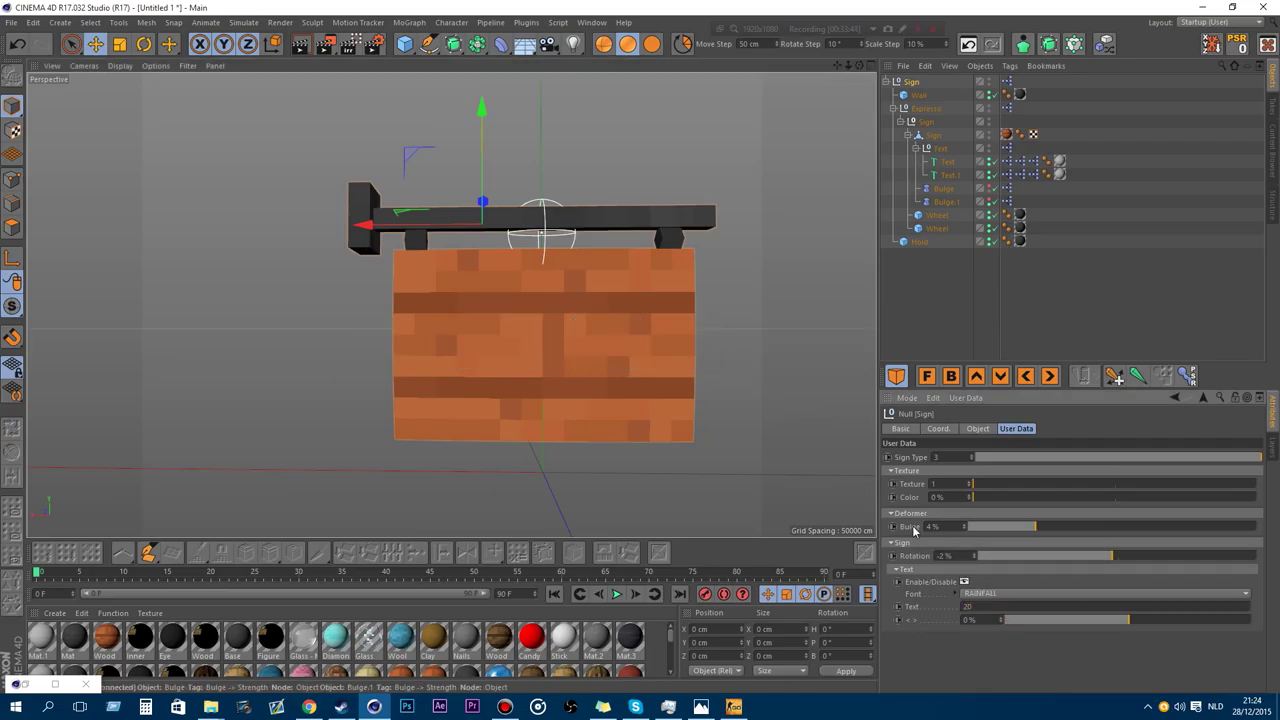
mouse_move(856, 73)
left_mouse_down()
mouse_move(890, 73)
mouse_move(858, 68)
left_mouse_up()
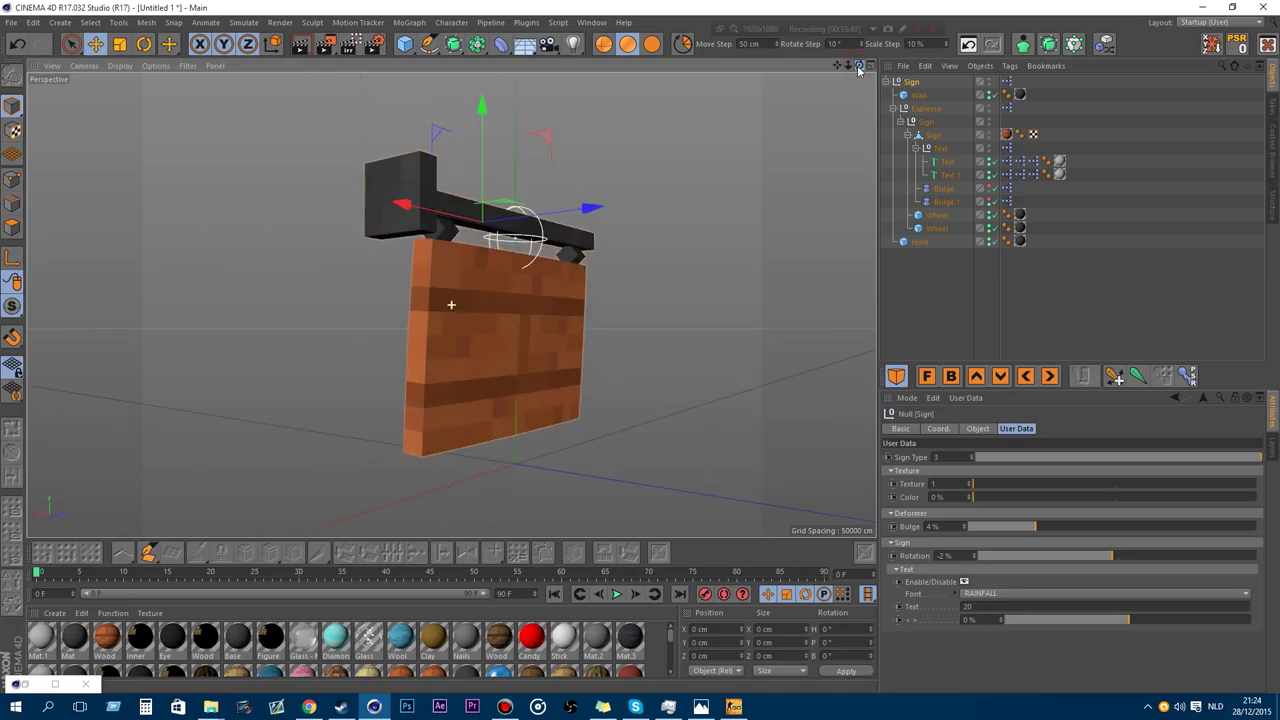
Delete the Sign from the scene and open the Sports folder of the library.
key("Delete")
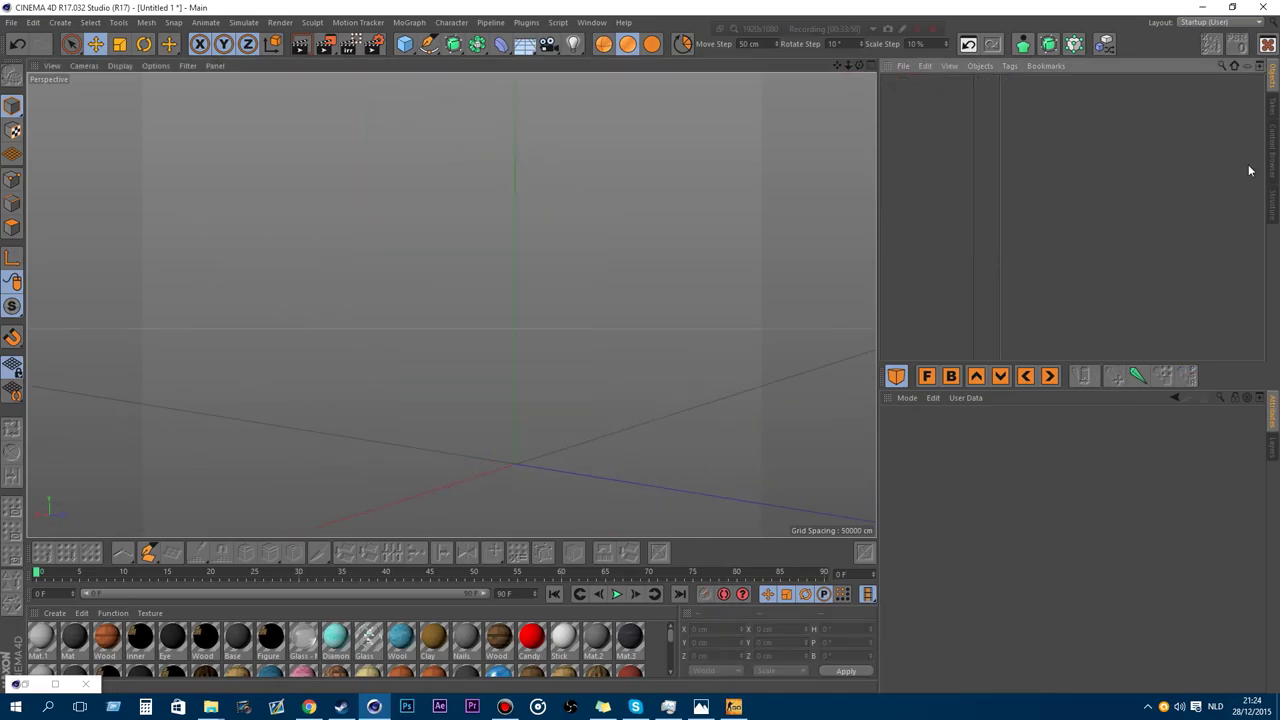
left_click(1274, 140)
scroll(1187, 253, "down", 1)
scroll(1187, 253, "up", 2)
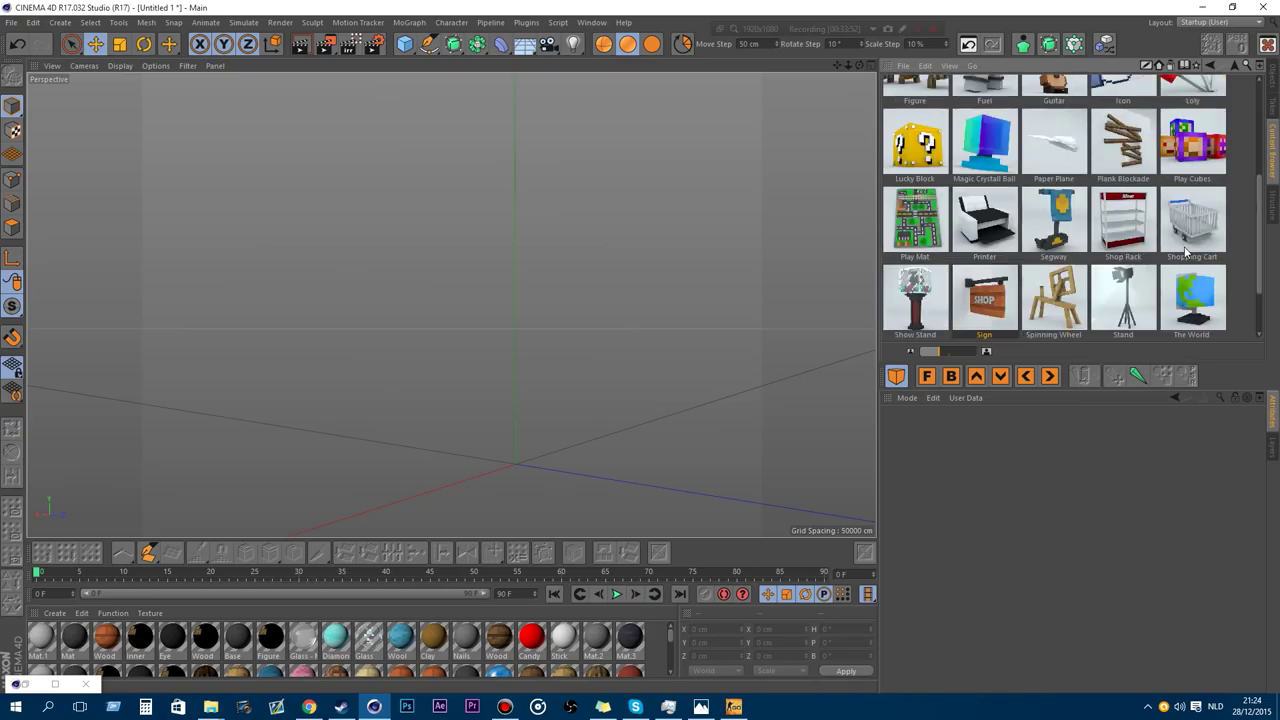
scroll(1187, 253, "down", 2)
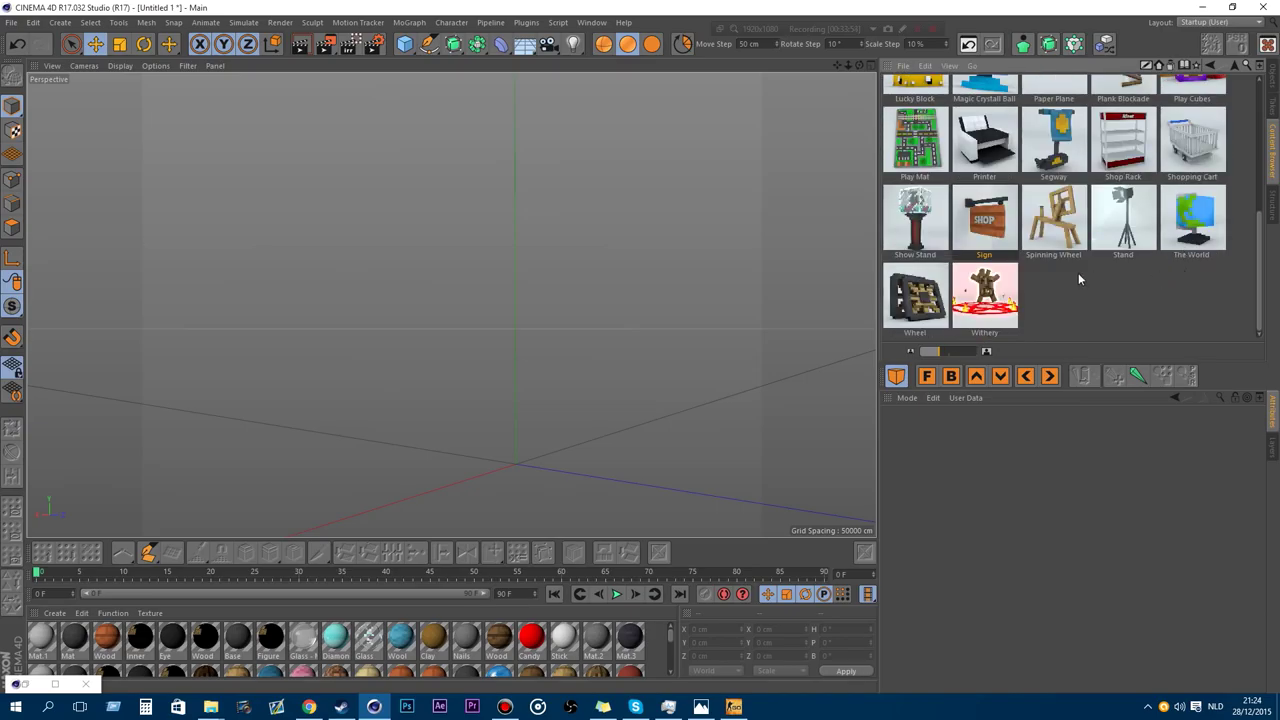
left_click(1234, 66)
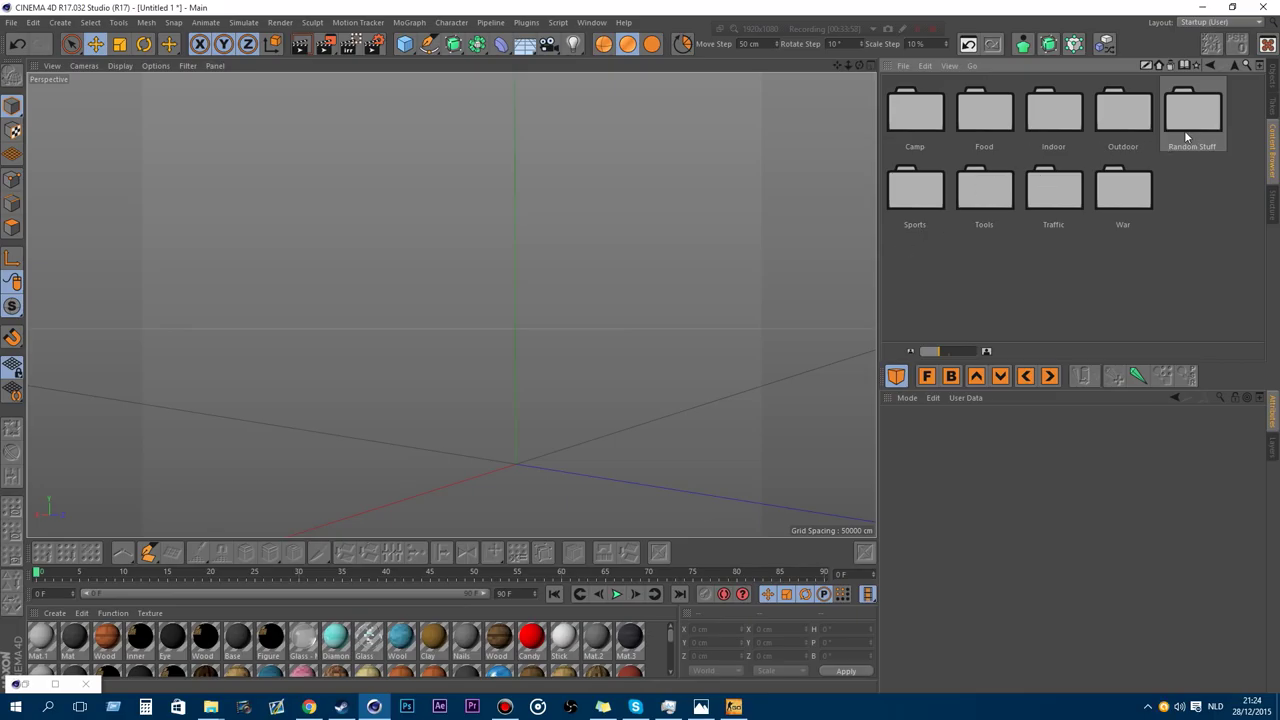
double_click(919, 195)
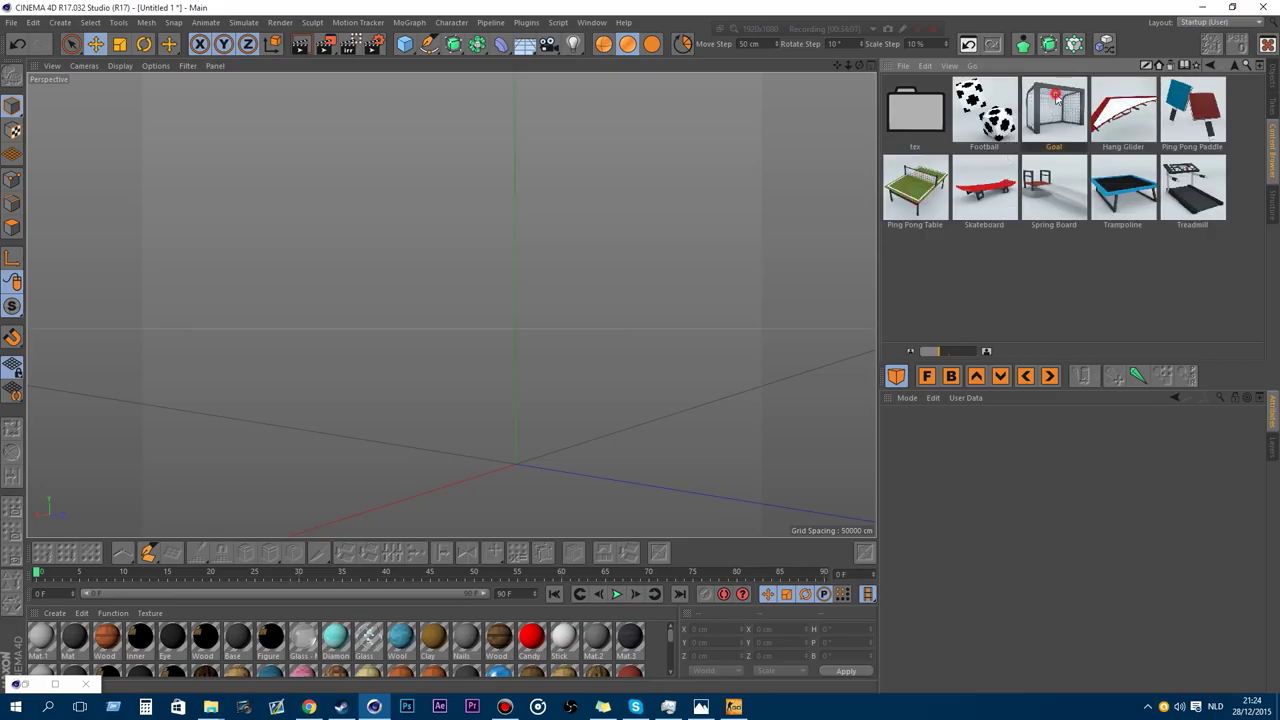
Load the Goal asset, turn off its Net option and view the bare frame from several sides.
double_click(1055, 96)
left_click_drag(850, 68, 930, 78)
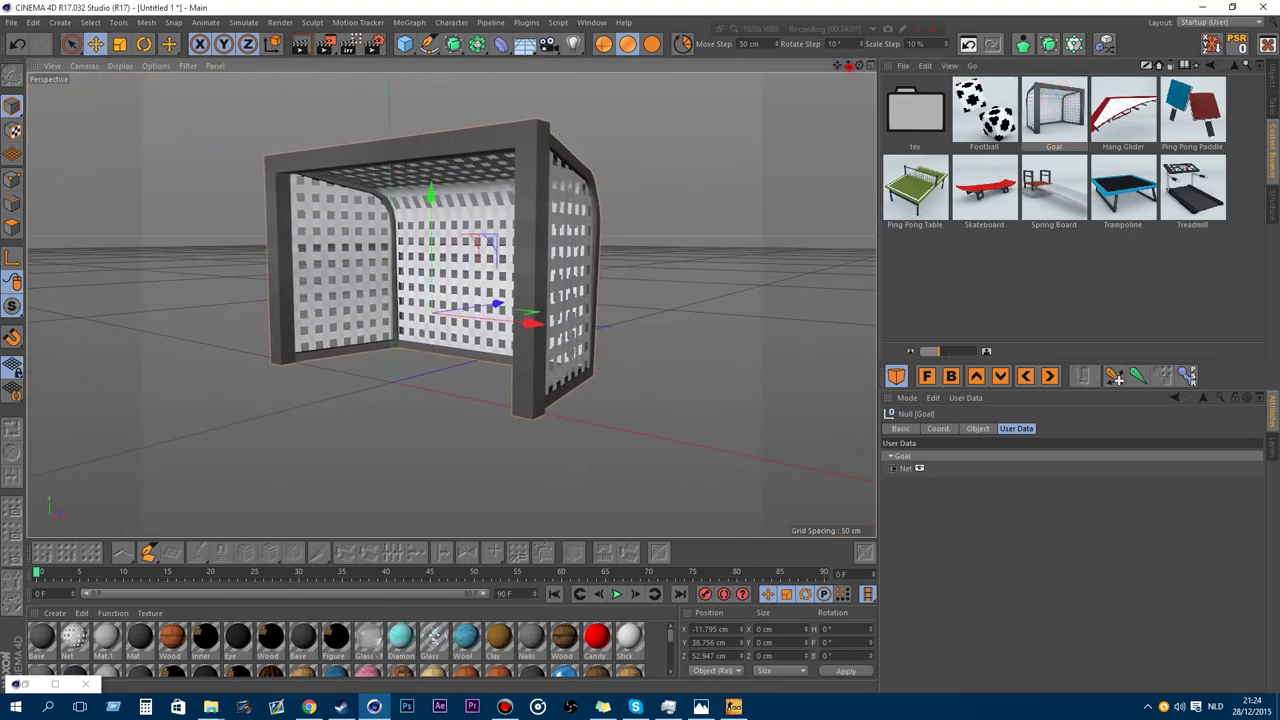
left_click(919, 468)
left_click_drag(859, 66, 450, 66)
mouse_move(760, 78)
left_mouse_down()
mouse_move(760, 120)
mouse_move(730, 110)
mouse_move(740, 80)
mouse_move(765, 78)
left_mouse_up()
left_click_drag(859, 66, 938, 182)
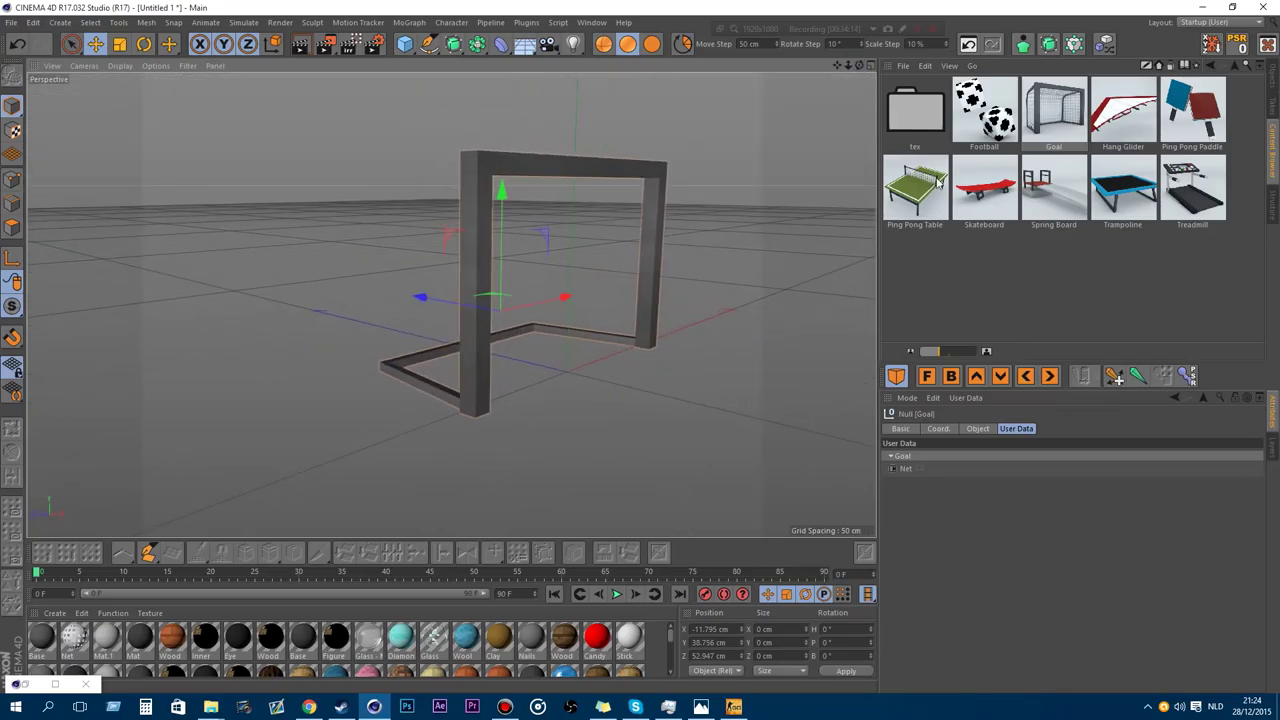
left_click(923, 468)
left_click(923, 468)
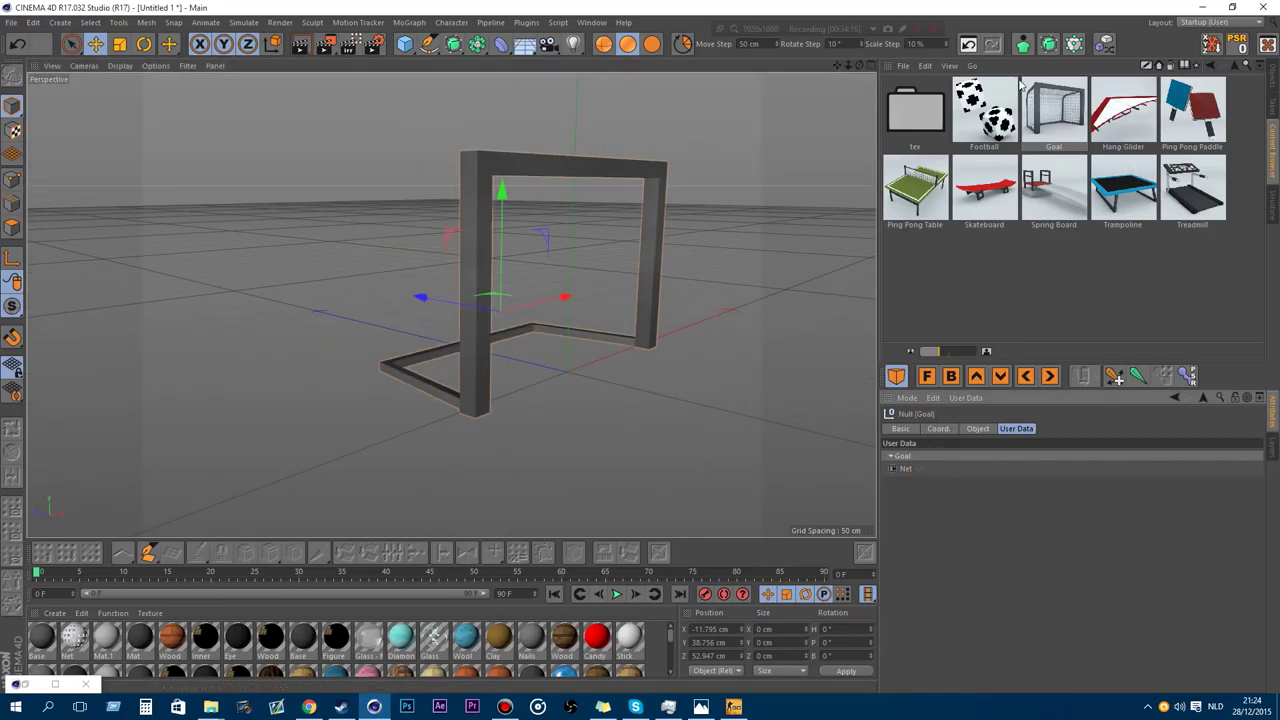
Delete the Goal from the scene and open the Tools folder of the library.
left_click(1235, 66)
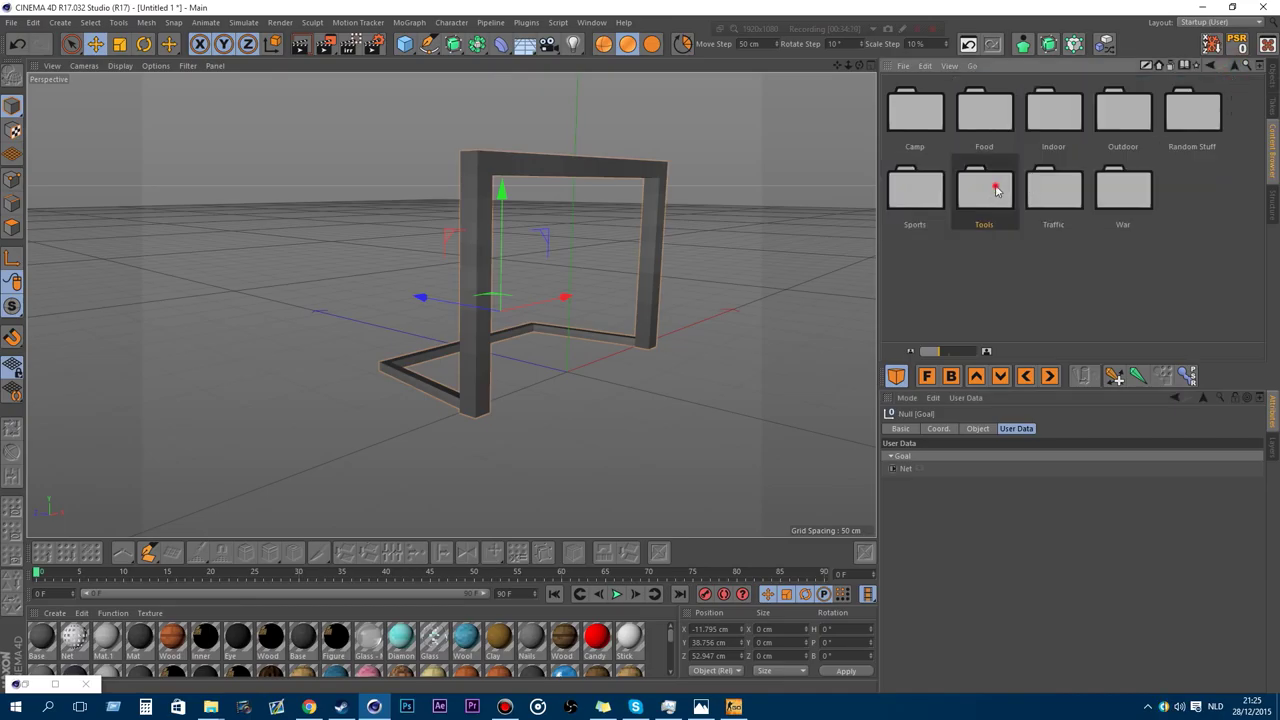
left_click(1270, 83)
left_click_drag(938, 234, 1052, 233)
key("Delete")
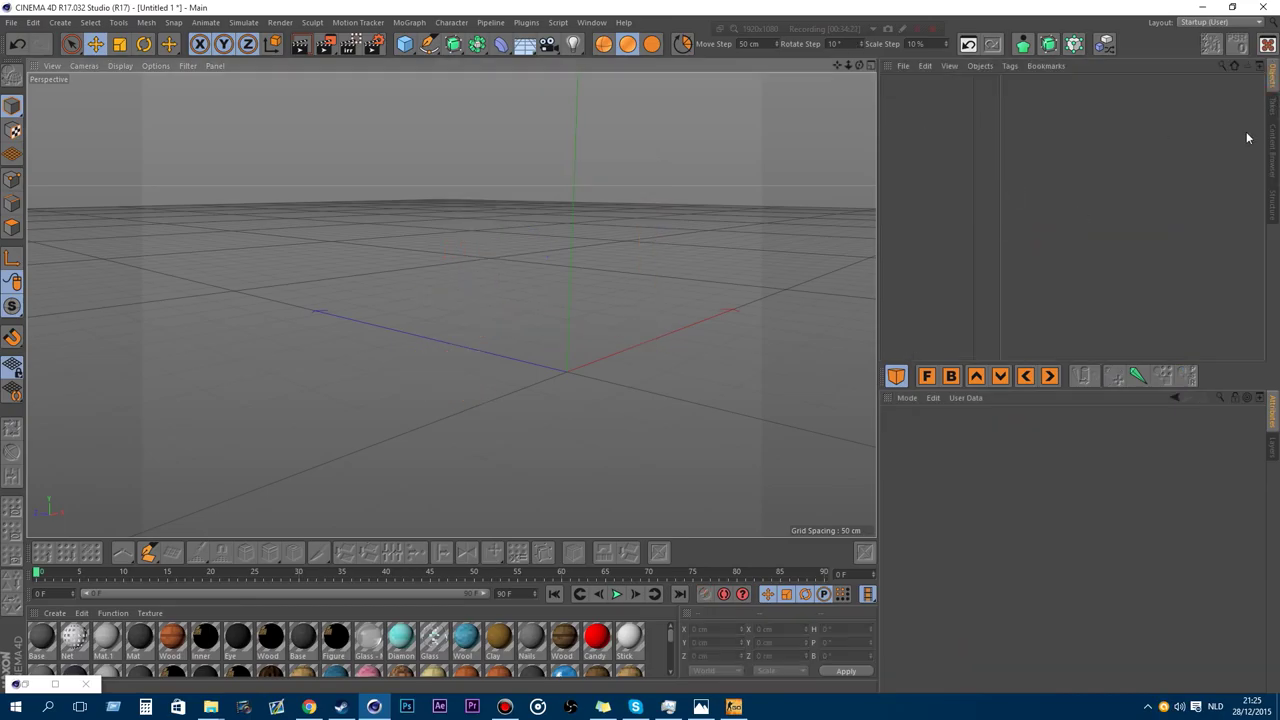
left_click(1271, 145)
left_click(1234, 66)
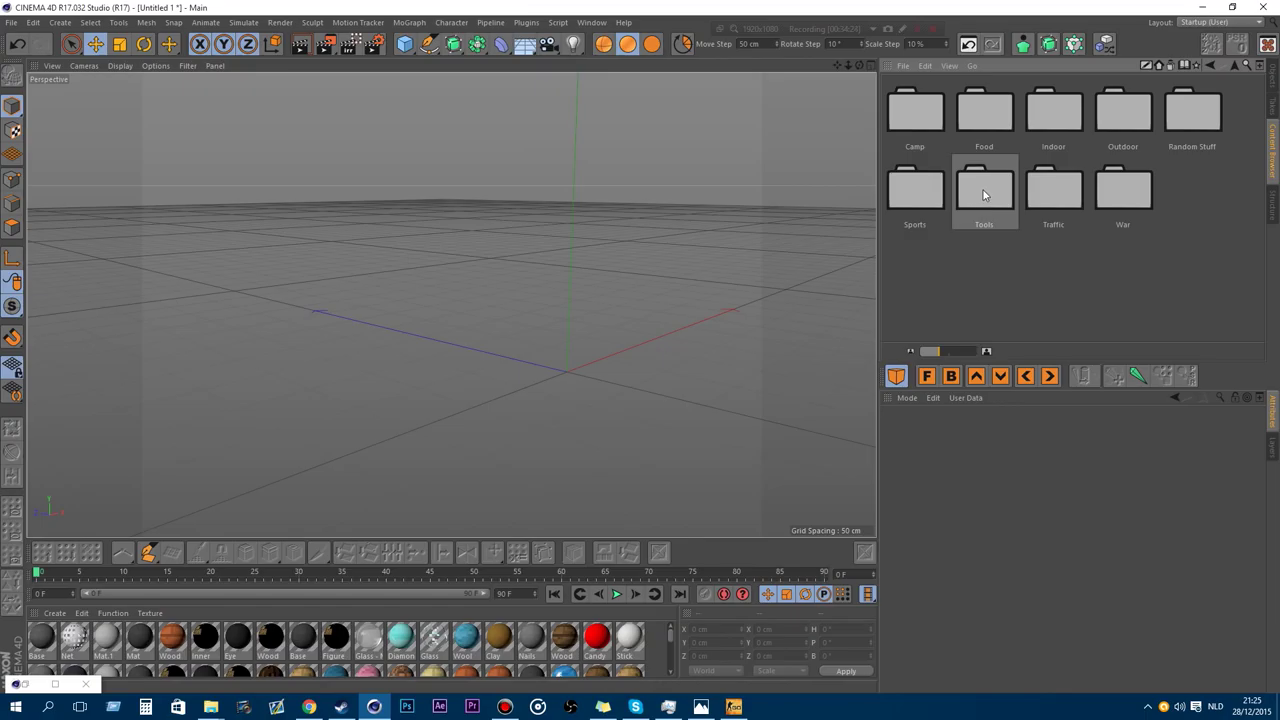
double_click(984, 195)
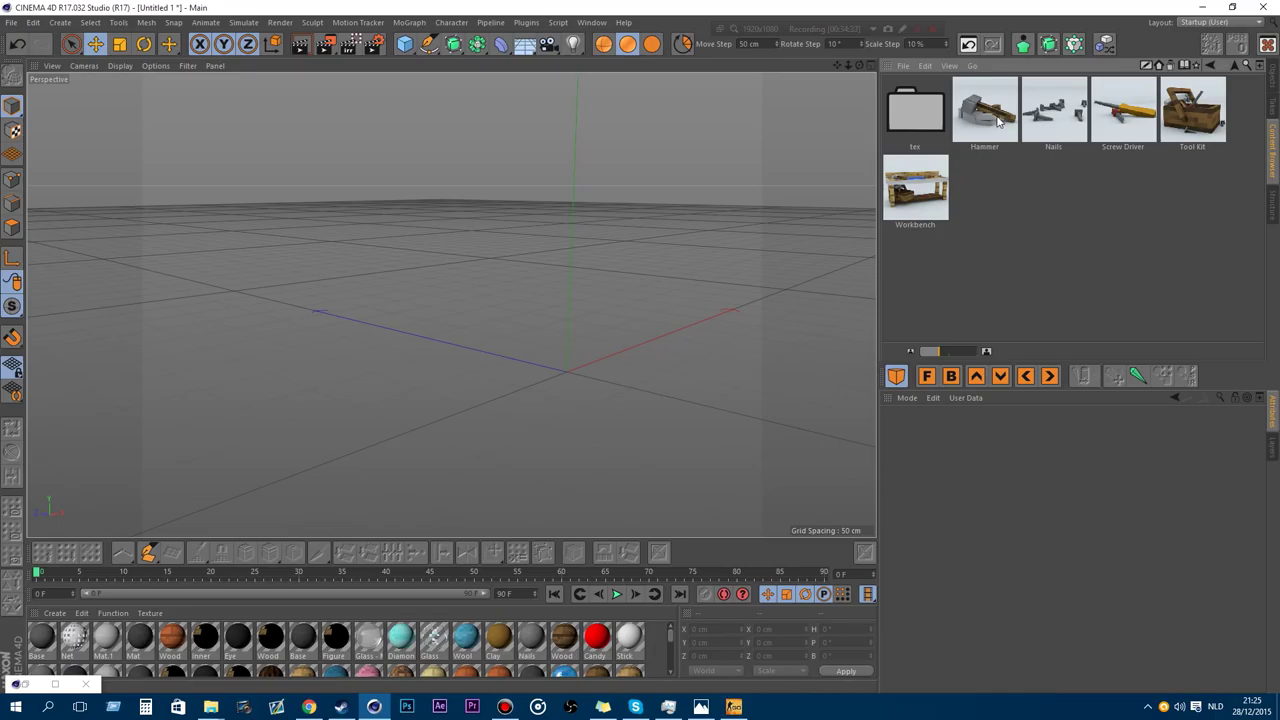
Load the Hammer asset into the scene and frame it from above the handle.
left_click_drag(993, 113, 658, 362)
scroll(532, 267, "up", 5)
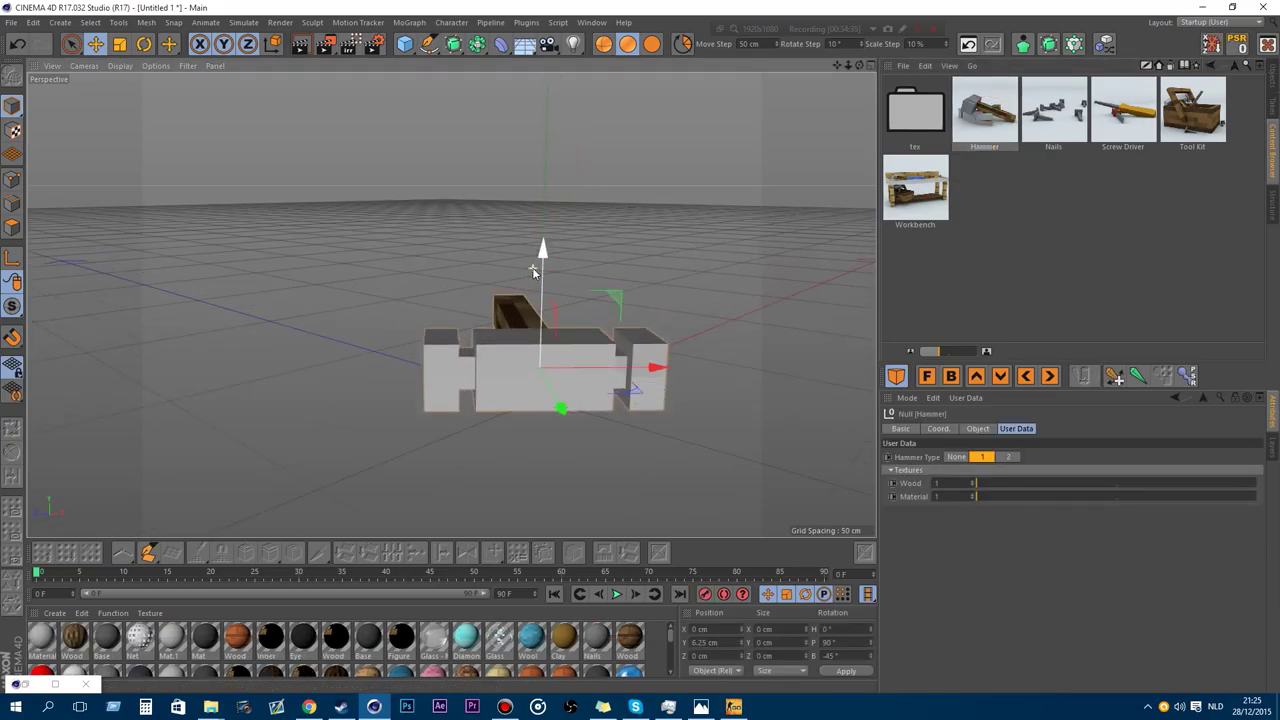
mouse_move(853, 66)
left_mouse_down()
mouse_move(800, 74)
mouse_move(940, 70)
mouse_move(850, 70)
left_mouse_up()
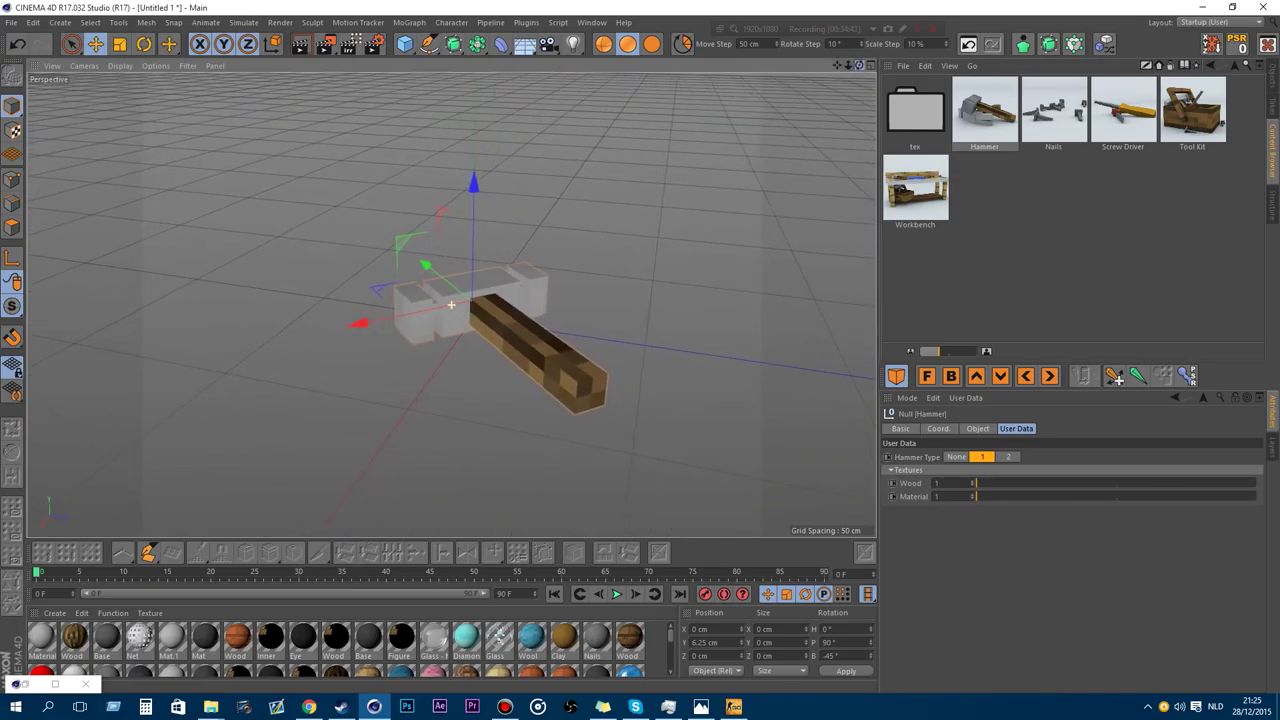
Compare the Hammer's types 1 and 2 by switching between them, leaving Hammer Type at 2.
left_click(1008, 456)
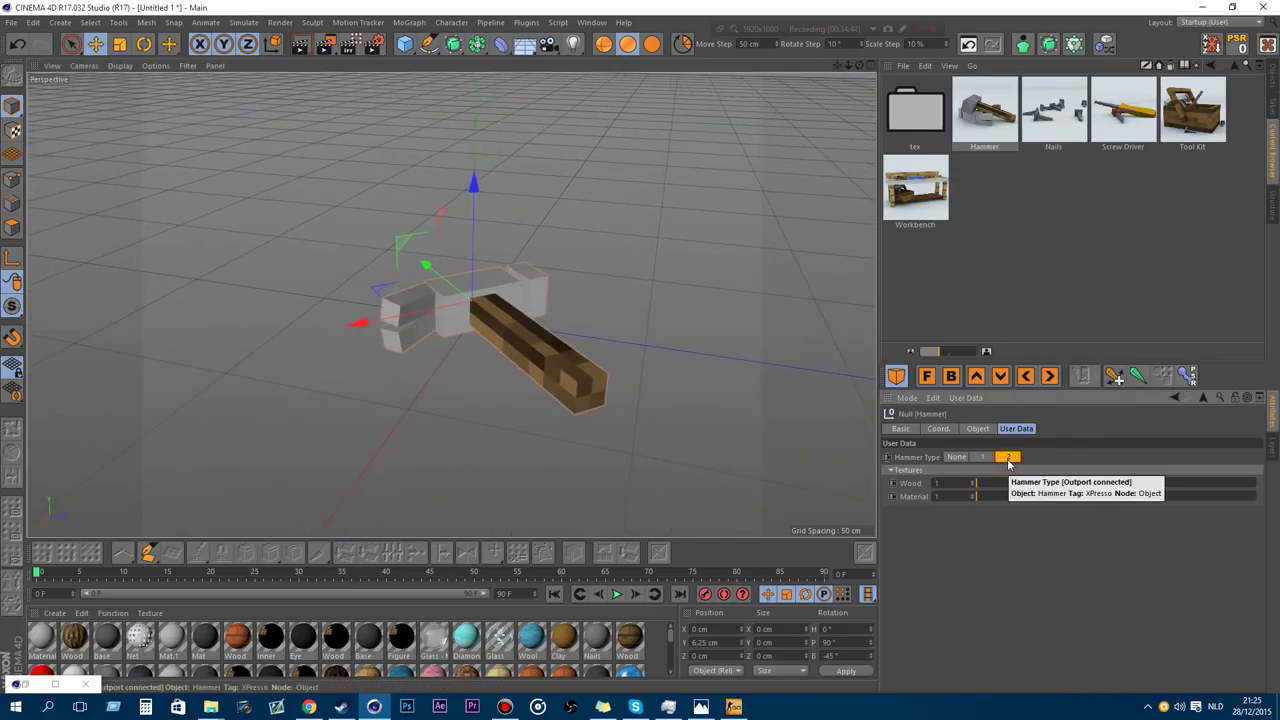
left_click(981, 457)
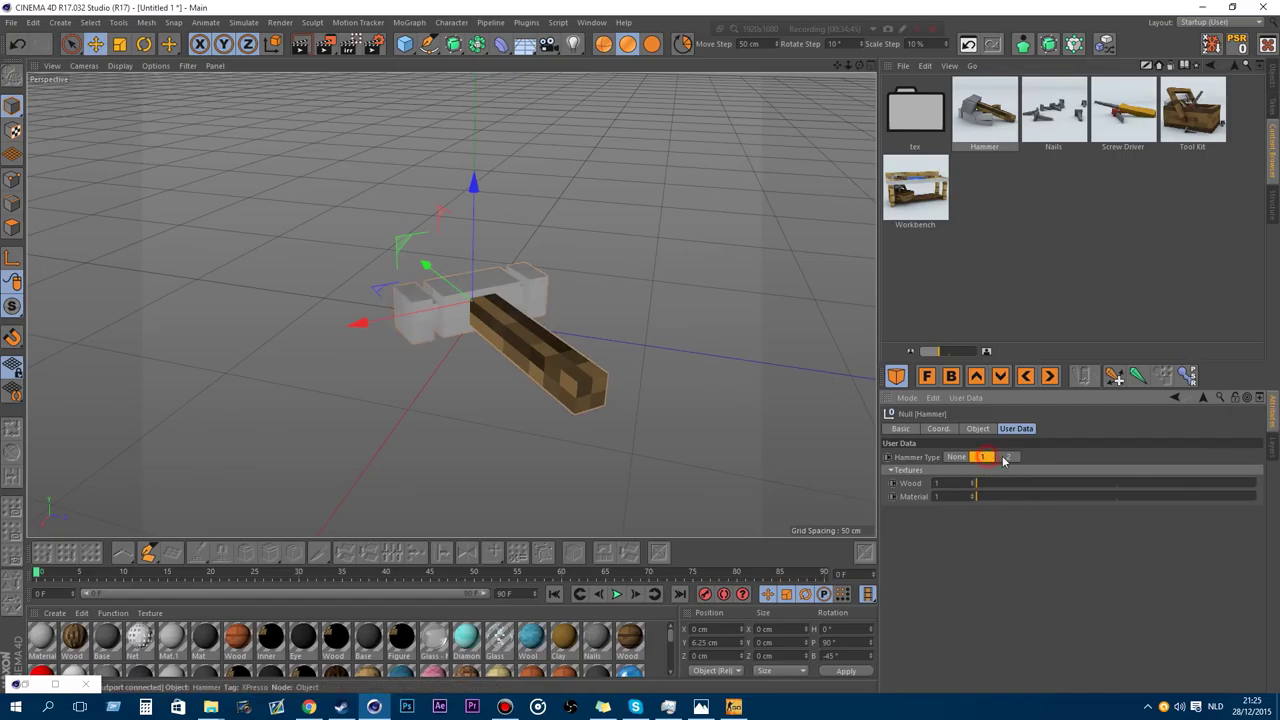
left_click(1005, 458)
left_click(978, 457)
left_click(1008, 457)
left_click(978, 457)
left_click(1008, 457)
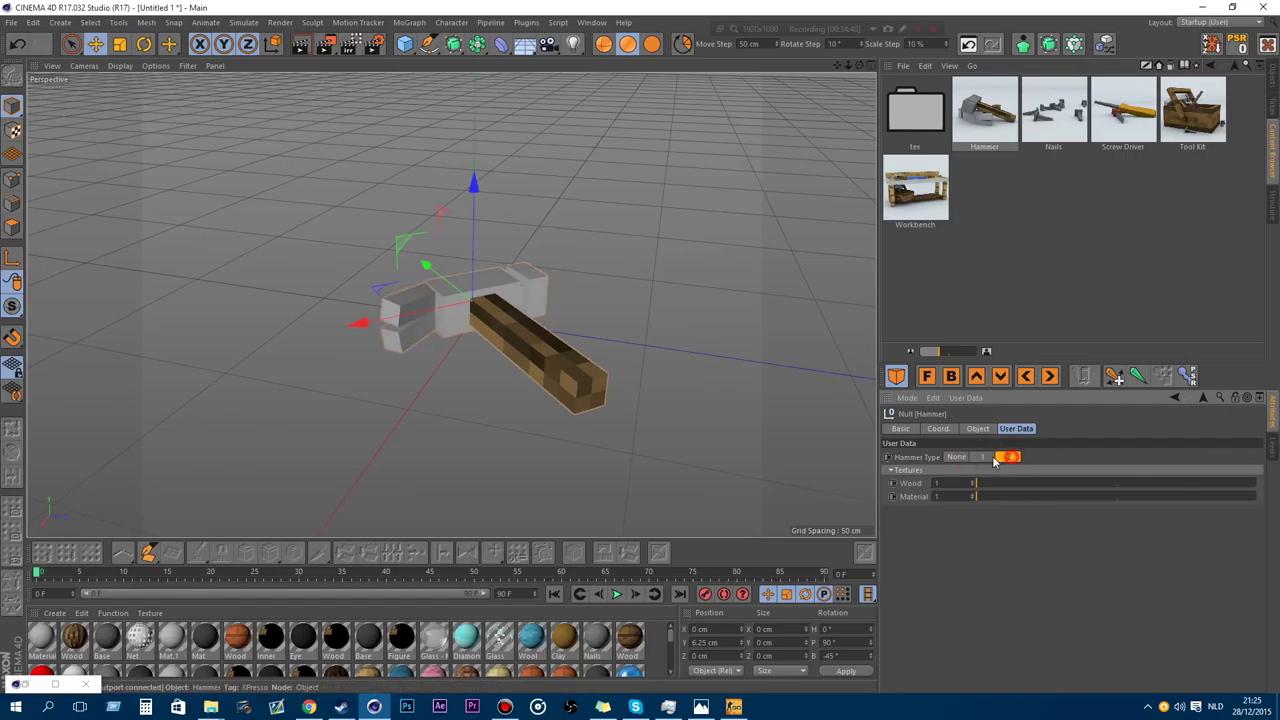
left_click(980, 457)
left_click(1007, 457)
left_click(980, 457)
left_click(1008, 457)
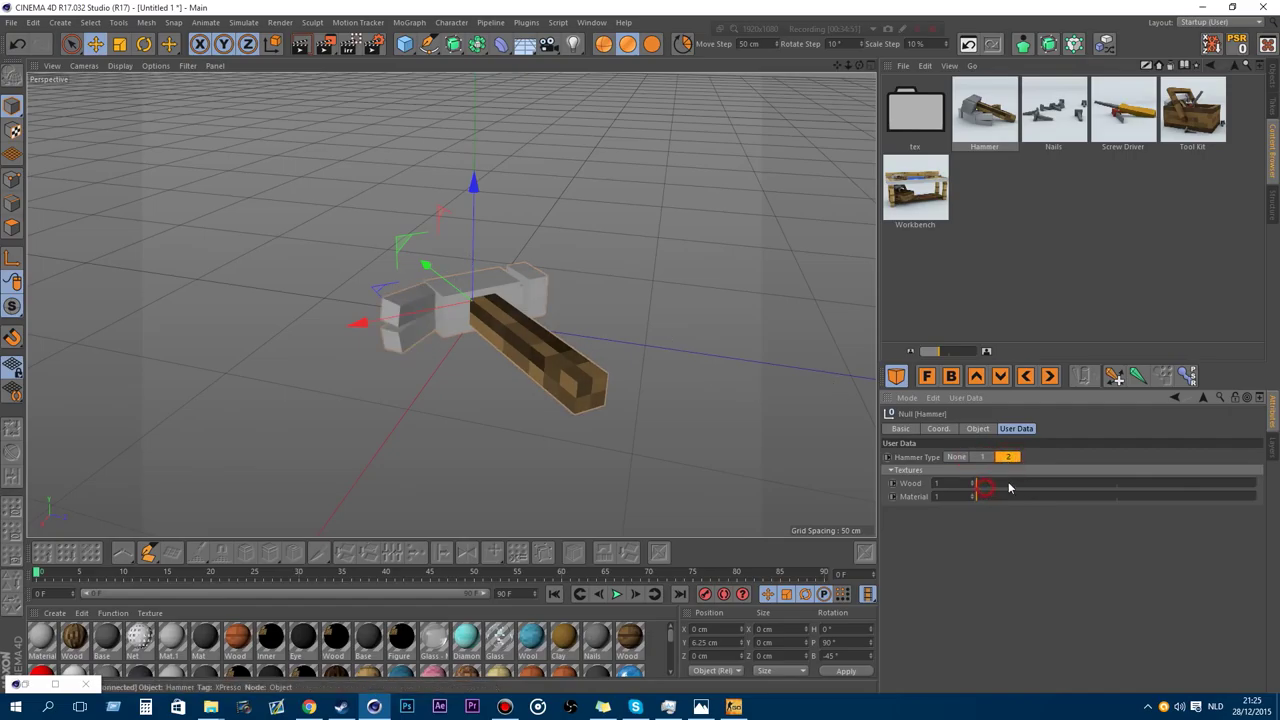
Try the Hammer's texture sliders, leaving Wood at 1 and Material at 5.
left_click_drag(1009, 487, 874, 486)
left_click_drag(1004, 497, 1252, 495)
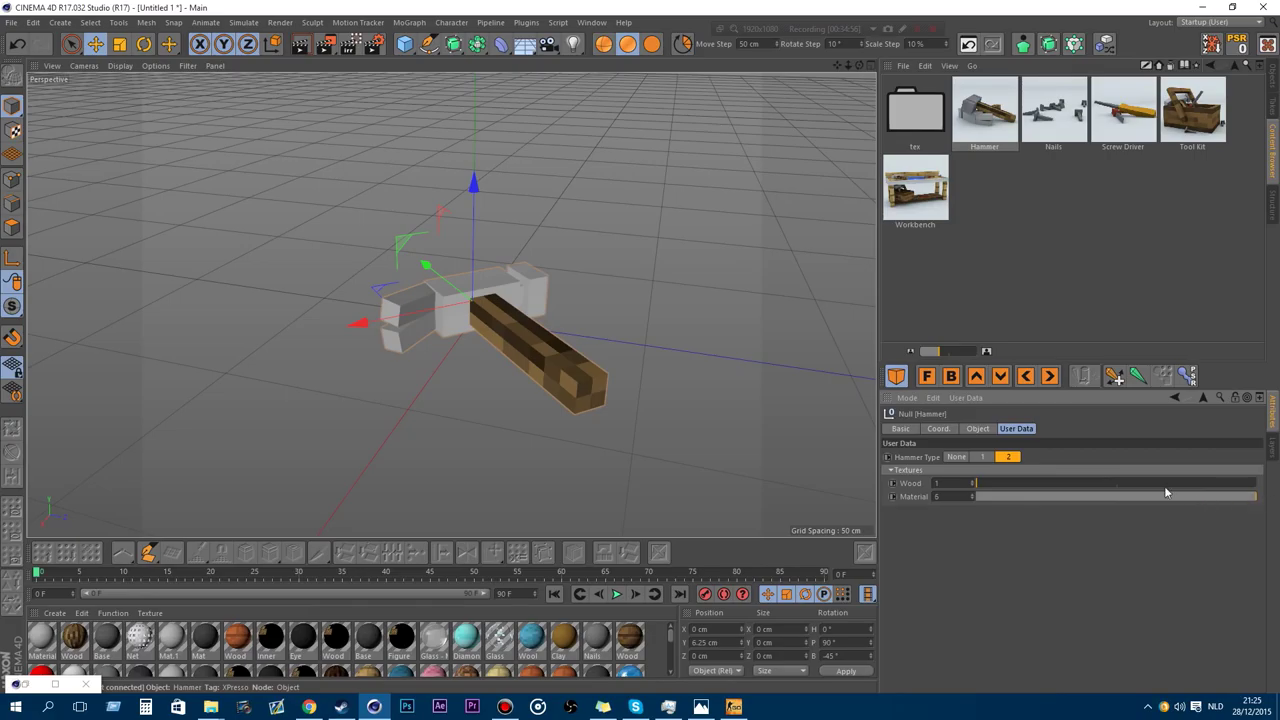
Load the Nails asset and delete the Hammer from the scene.
double_click(1066, 120)
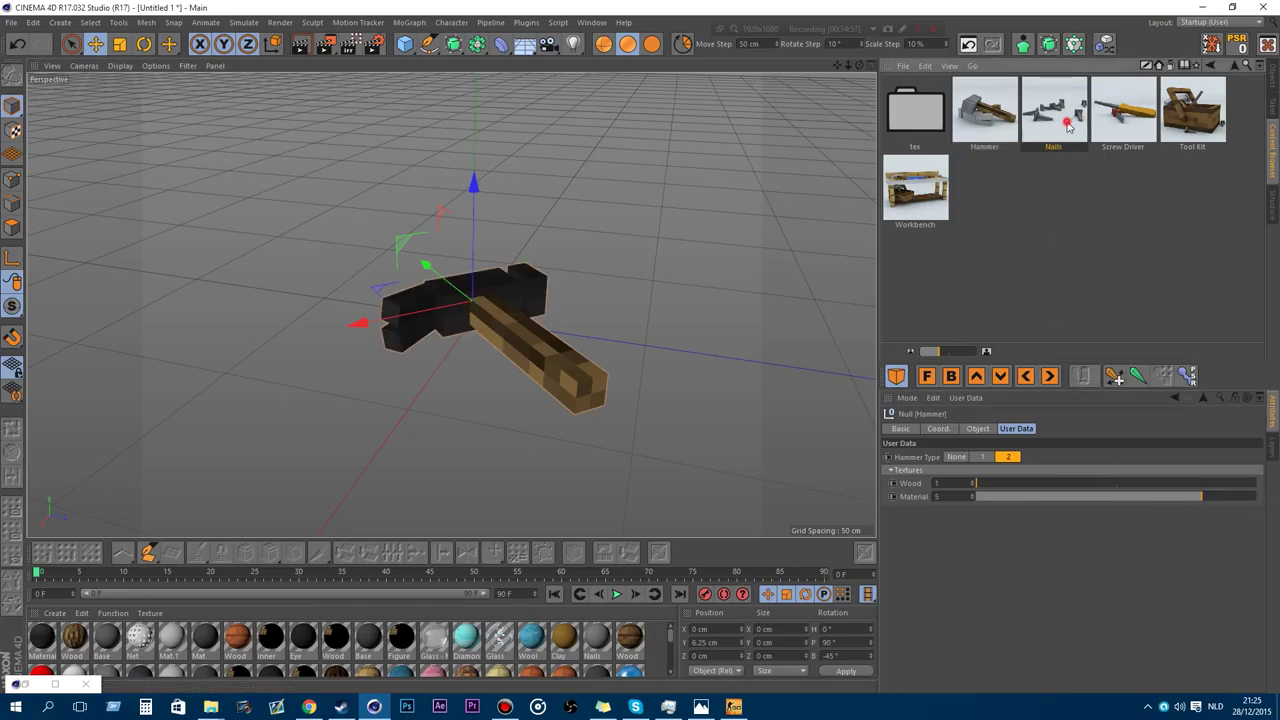
left_click(1270, 77)
left_click(910, 99)
key("Delete")
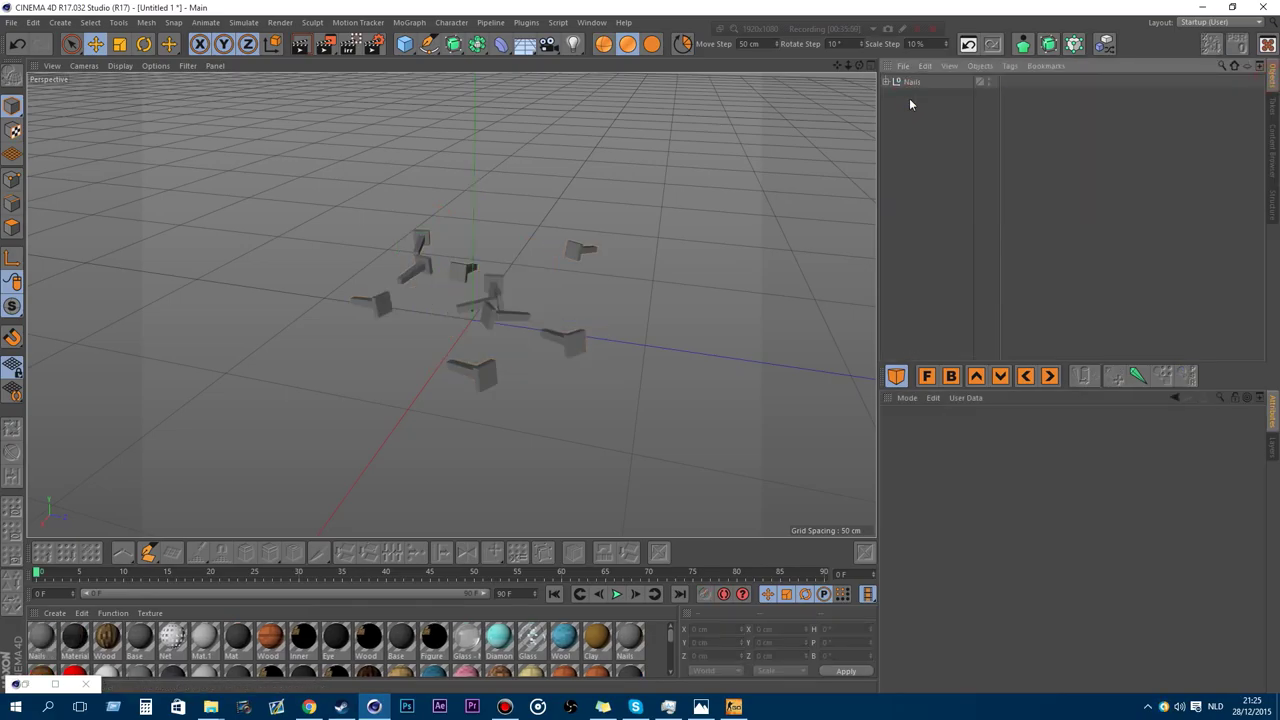
Adjust the Nails asset's user data to Amount 14, Seed -20, Spread X 100 and Spread Z 33.
left_click(914, 82)
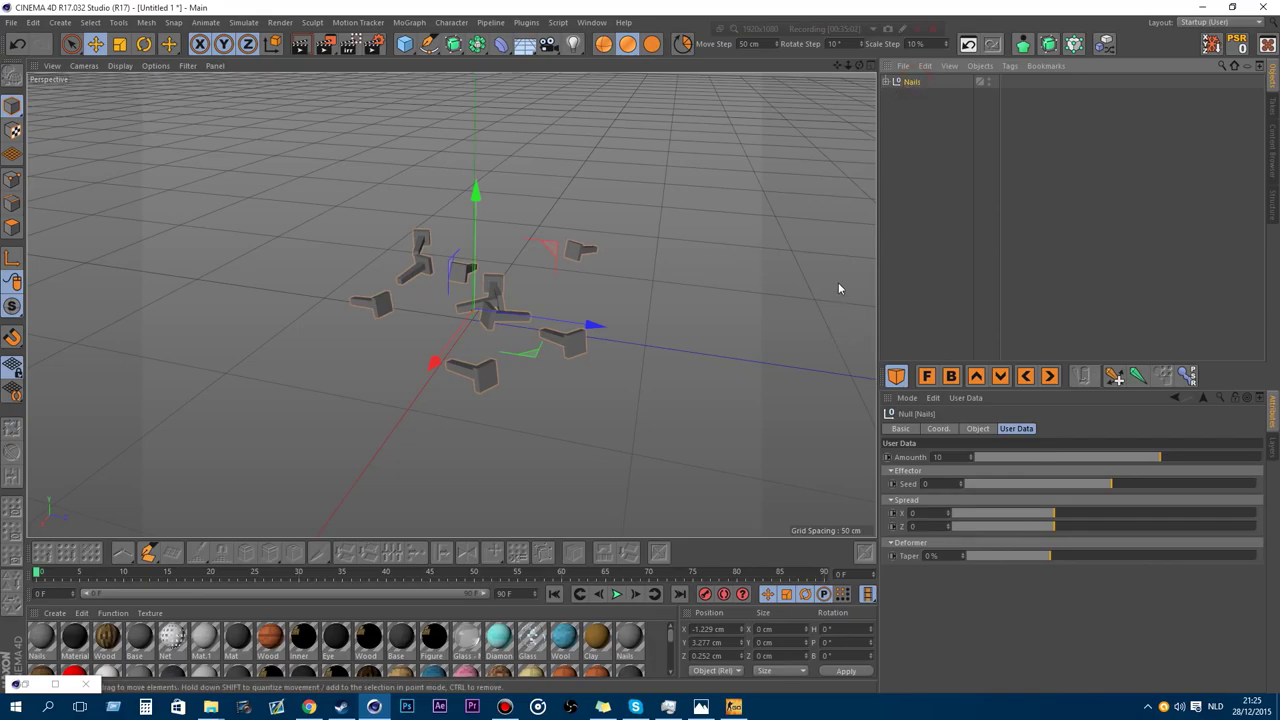
left_click_drag(1154, 457, 1216, 455)
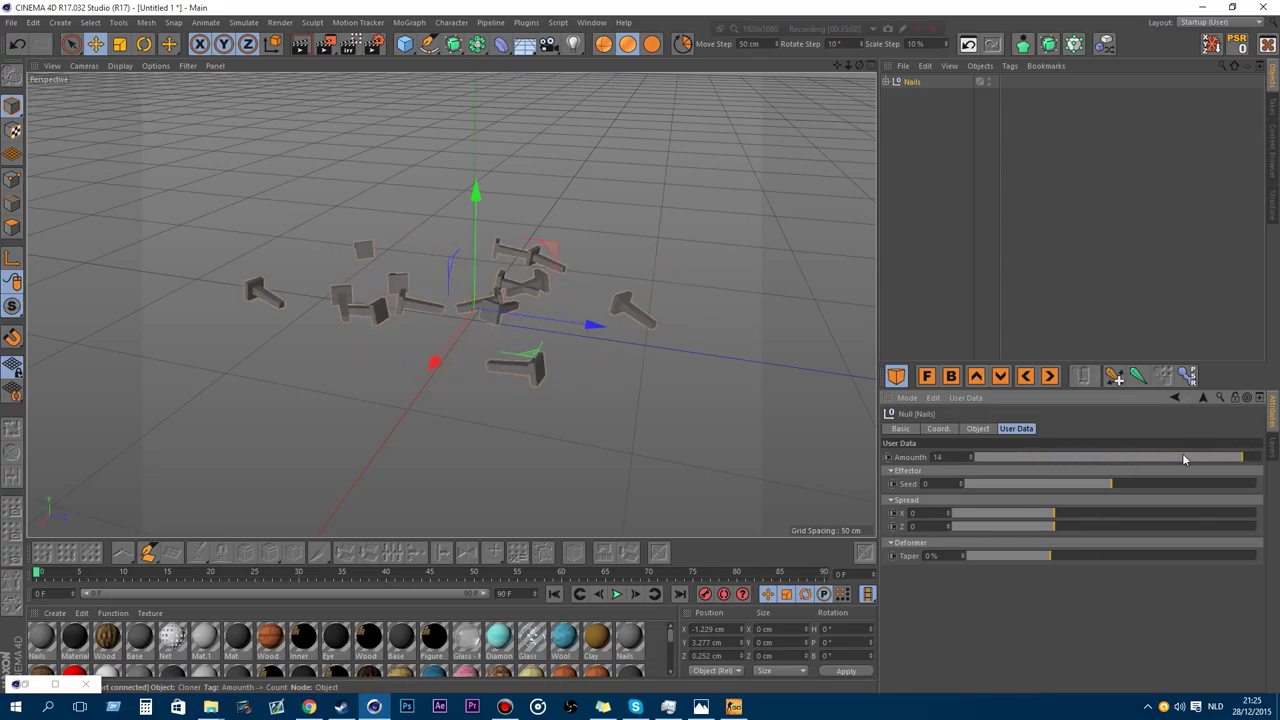
left_click_drag(1121, 488, 962, 492)
left_click_drag(1059, 517, 867, 521)
left_click_drag(955, 516, 1256, 518)
left_click_drag(1046, 529, 1121, 528)
Set the Nails' Taper deformer to 50% and inspect a tapered nail up close.
left_click_drag(1060, 555, 1264, 555)
scroll(557, 320, "up", 15)
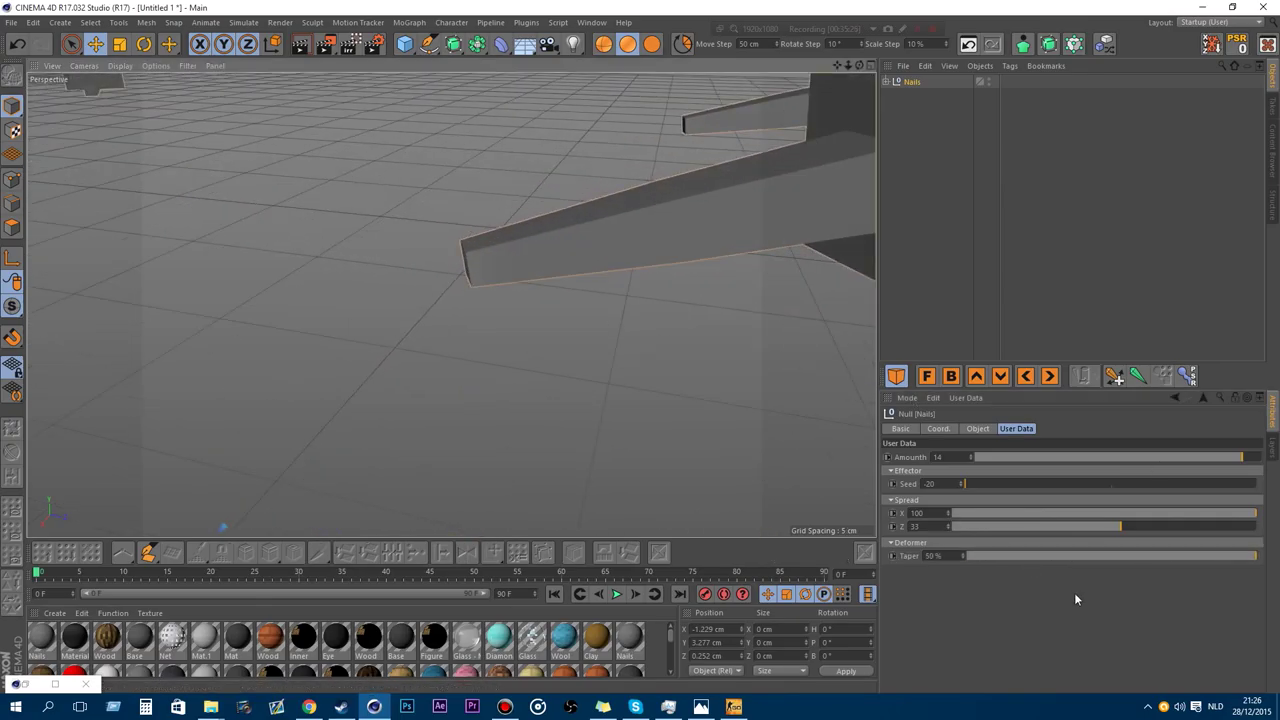
left_click_drag(1088, 556, 1270, 557)
middle_click_drag(461, 240, 449, 303, "alt")
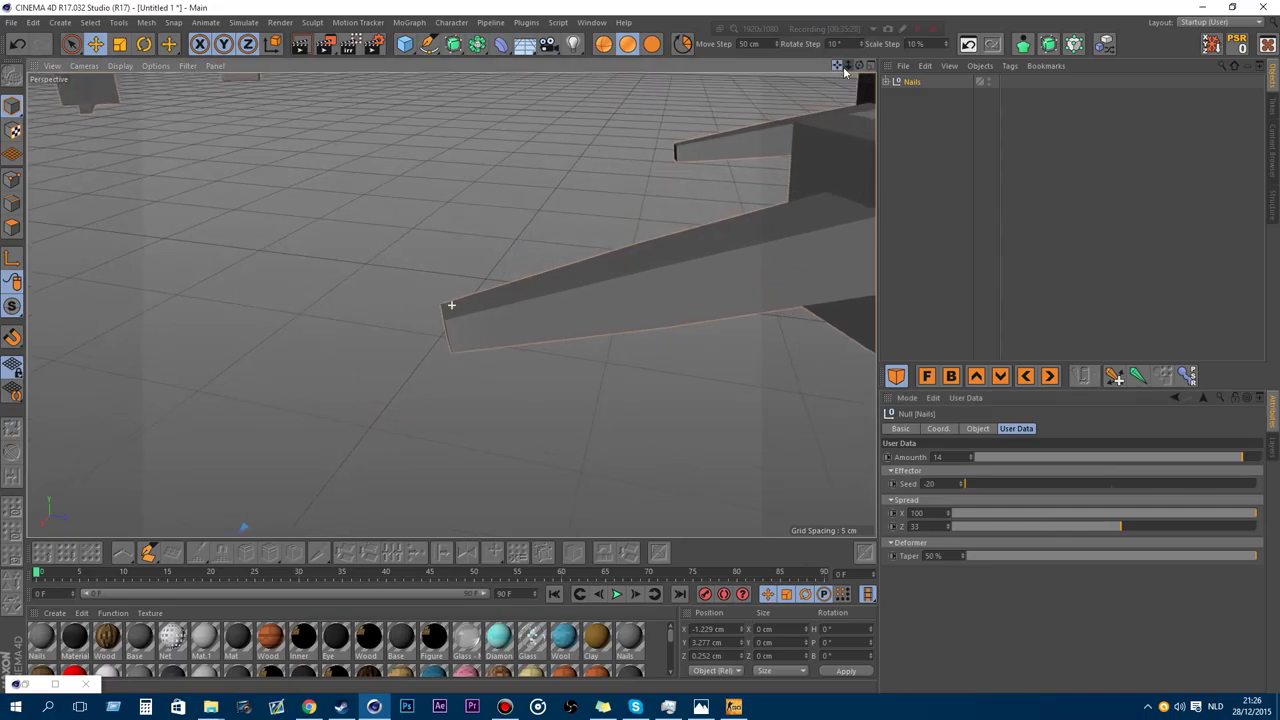
scroll(449, 303, "down", 12)
scroll(449, 303, "up", 3)
Delete the Nails from the scene and load the Screw Driver asset from the library.
left_click_drag(948, 163, 873, 72)
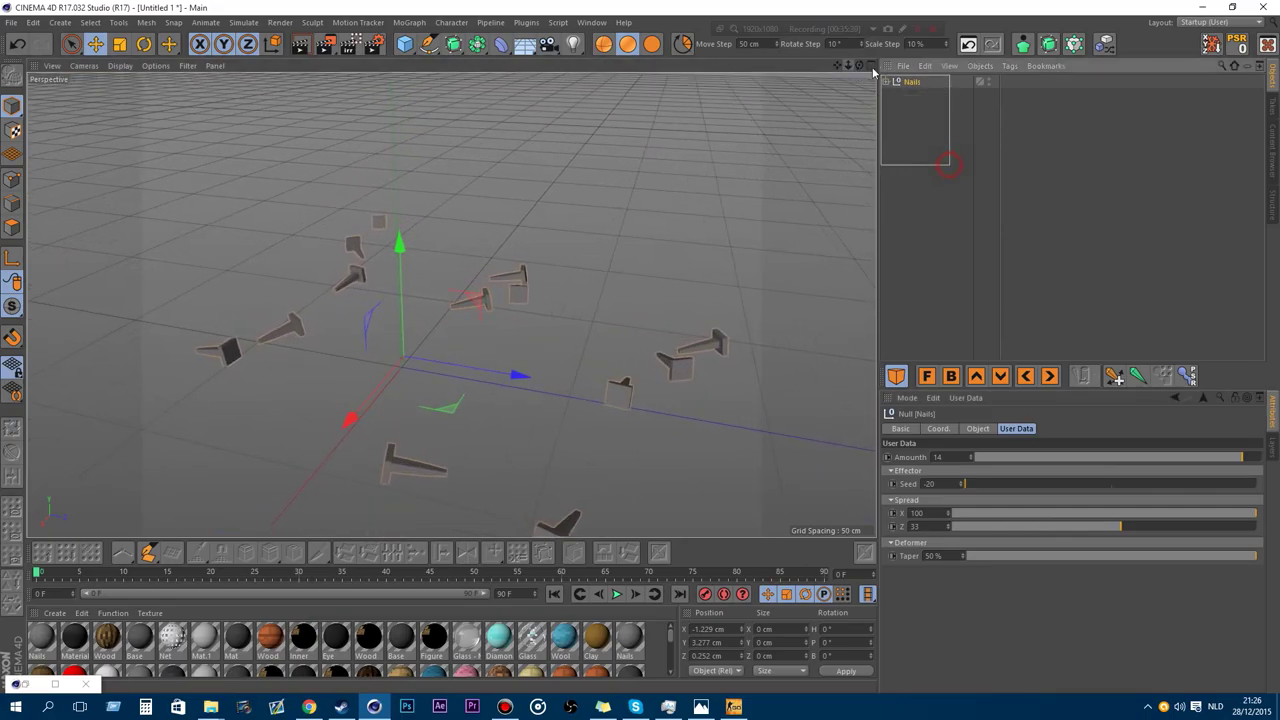
key("Delete")
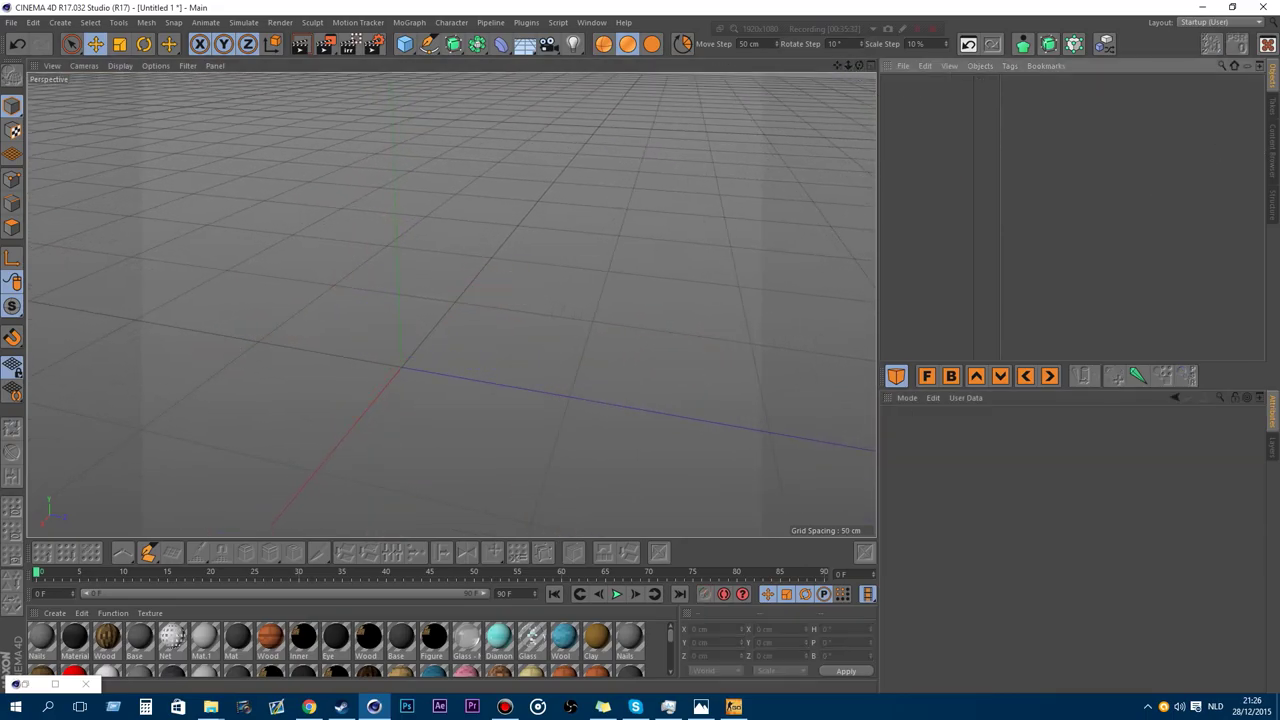
left_click(1273, 150)
double_click(1118, 117)
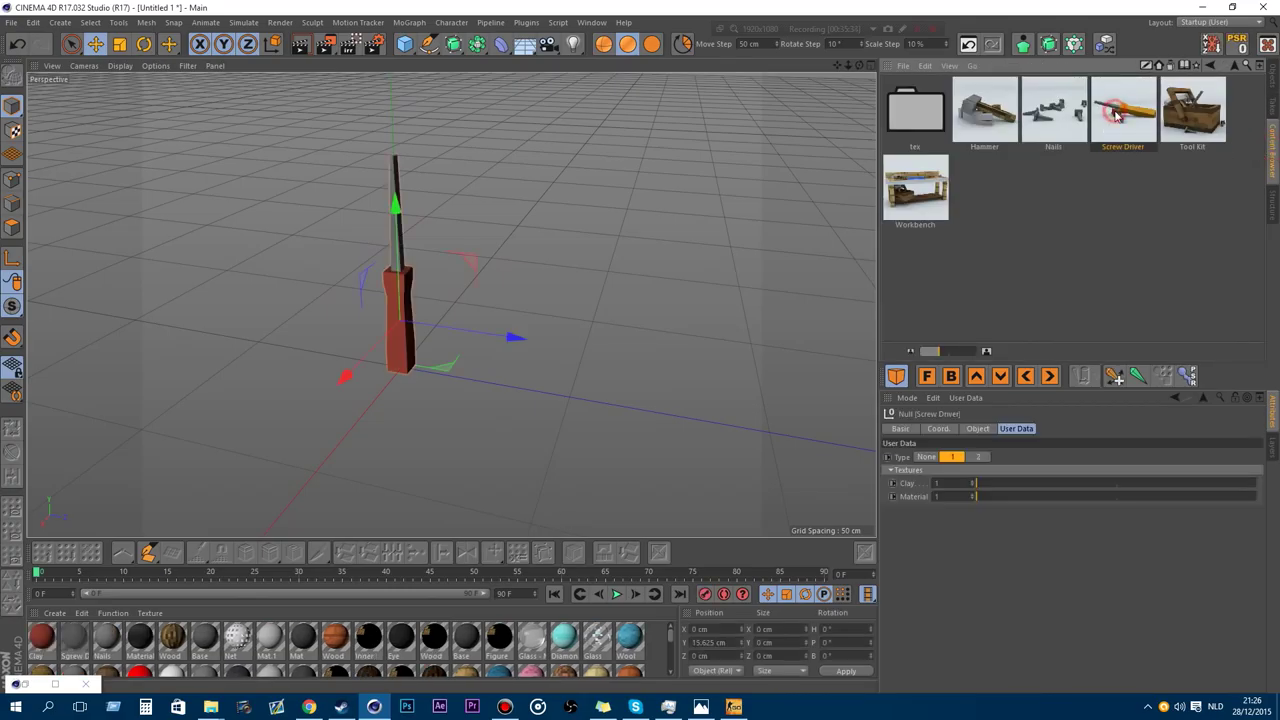
scroll(371, 237, "up", 5)
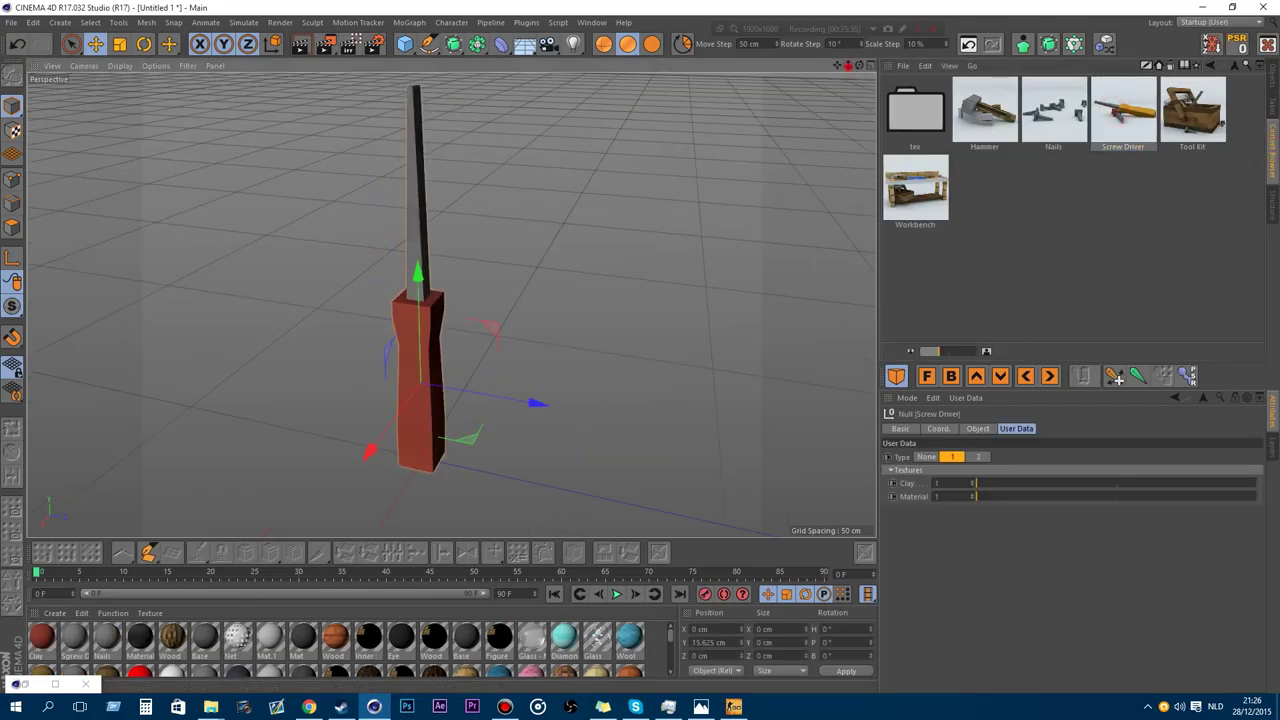
left_click_drag(848, 66, 805, 70)
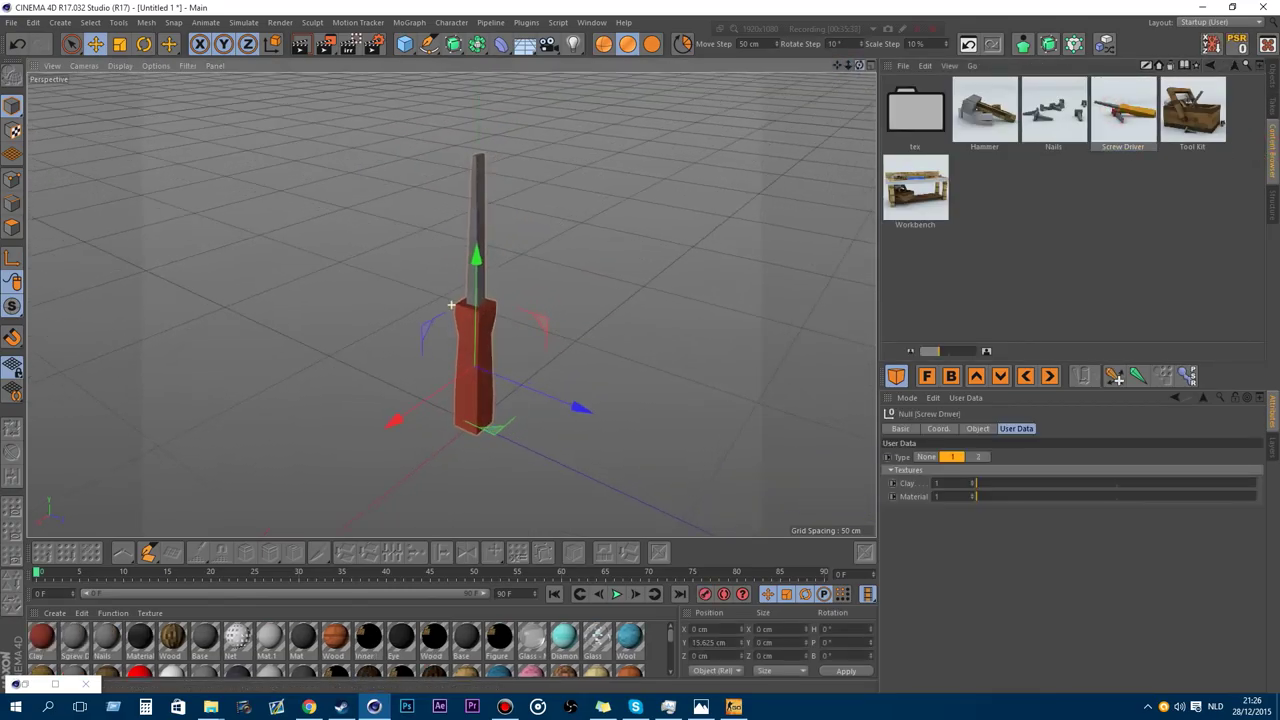
Compare the Screw Driver's types 1 and 2, leaving Type at 1, and set its Material texture to 4.
scroll(463, 136, "up", 4)
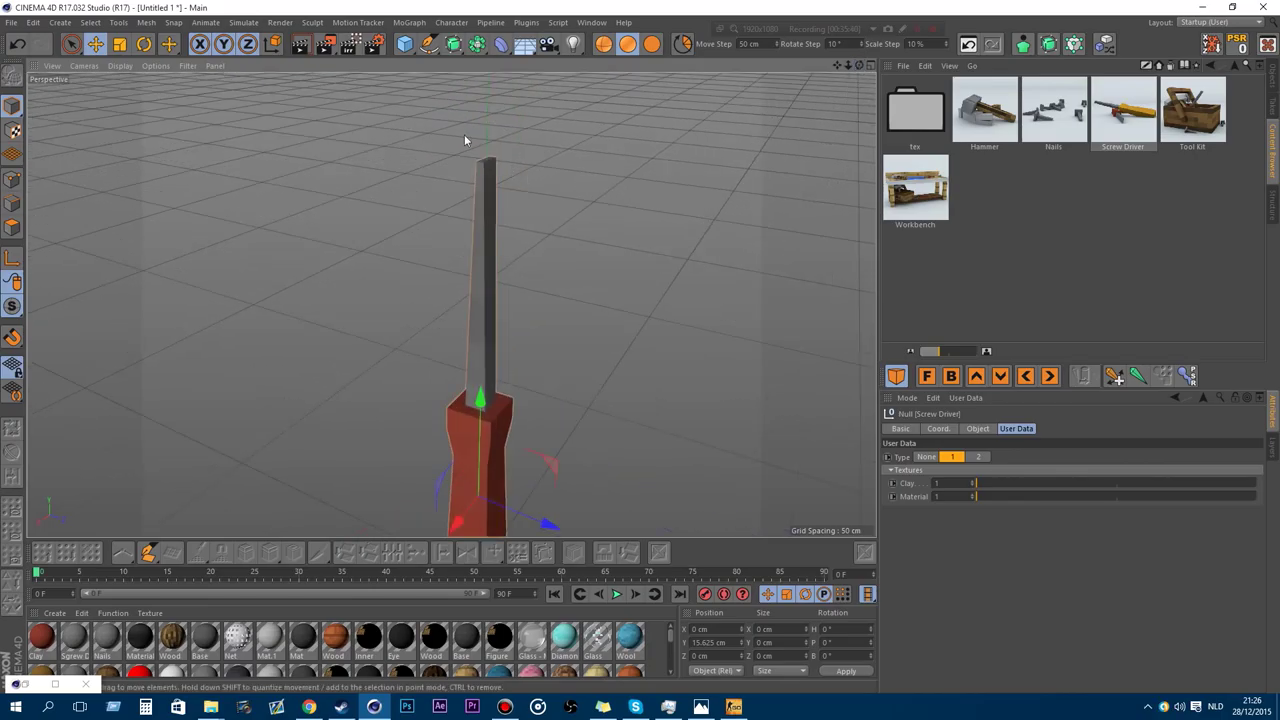
mouse_move(859, 65)
left_mouse_down()
mouse_move(900, 80)
mouse_move(846, 68)
left_mouse_up()
left_click(978, 456)
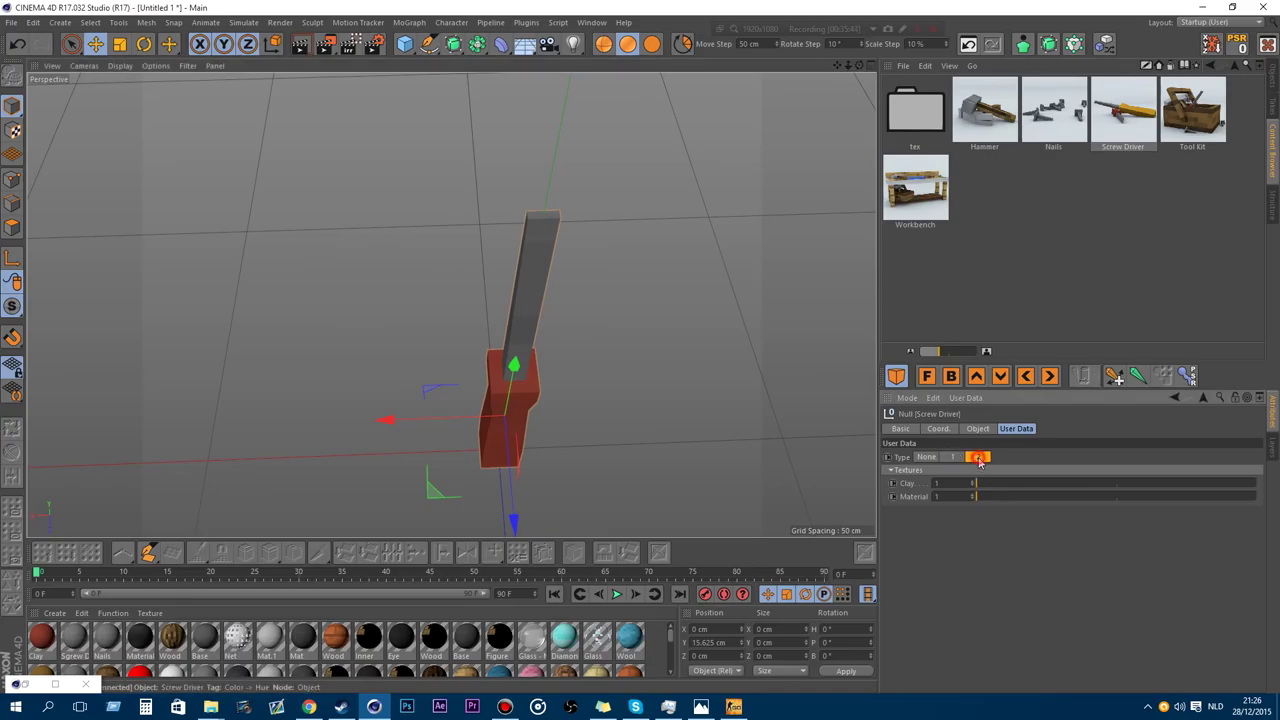
scroll(540, 178, "up", 2)
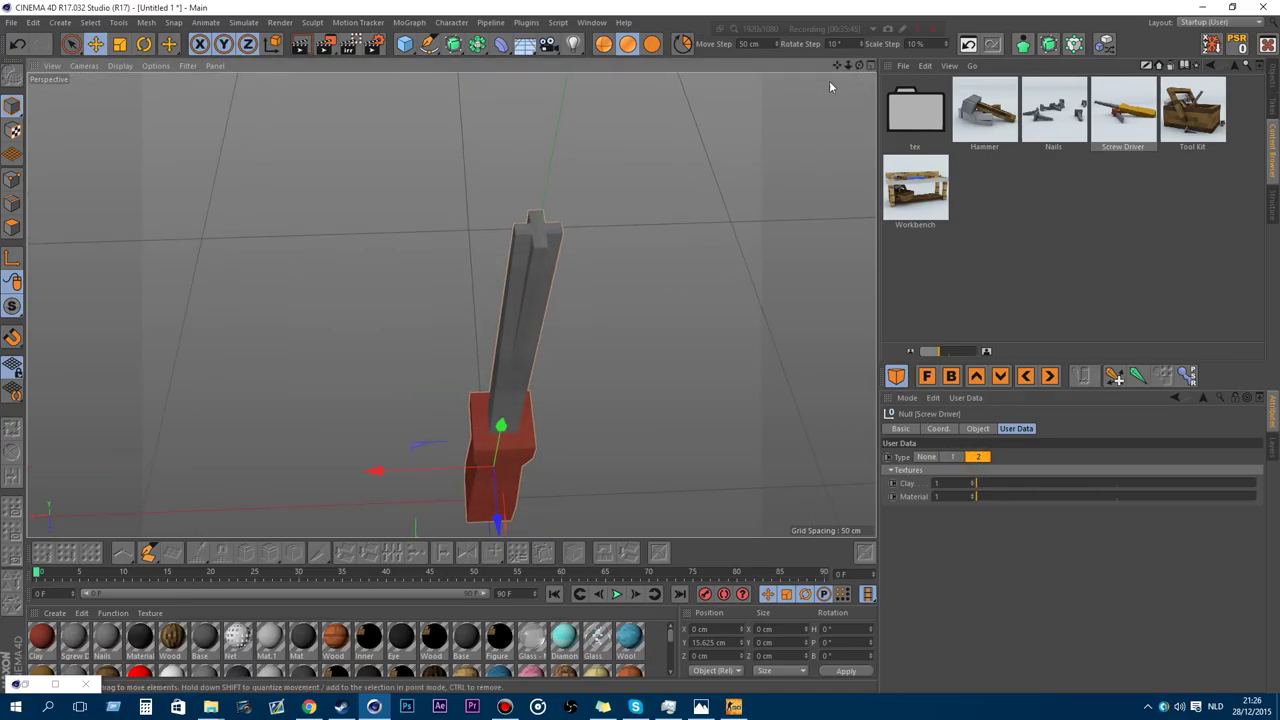
left_click_drag(848, 65, 846, 2)
left_click(952, 456)
scroll(411, 343, "up", 2)
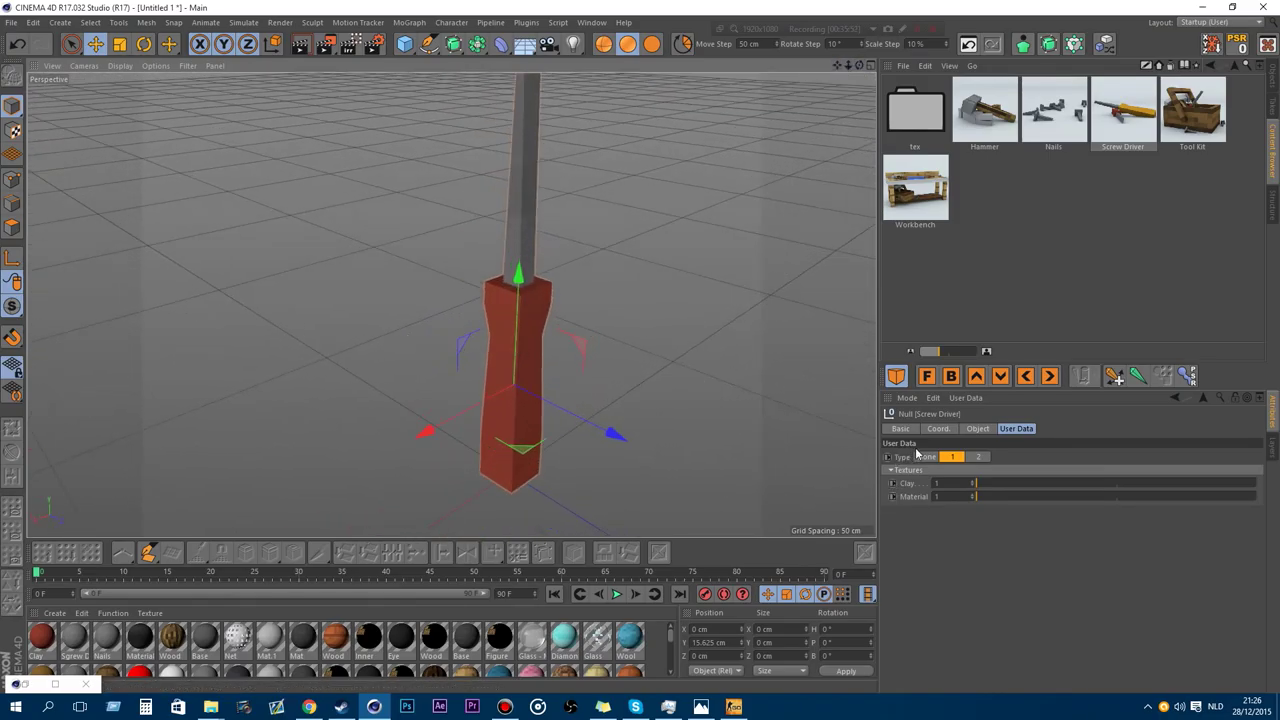
left_click_drag(986, 484, 1151, 497)
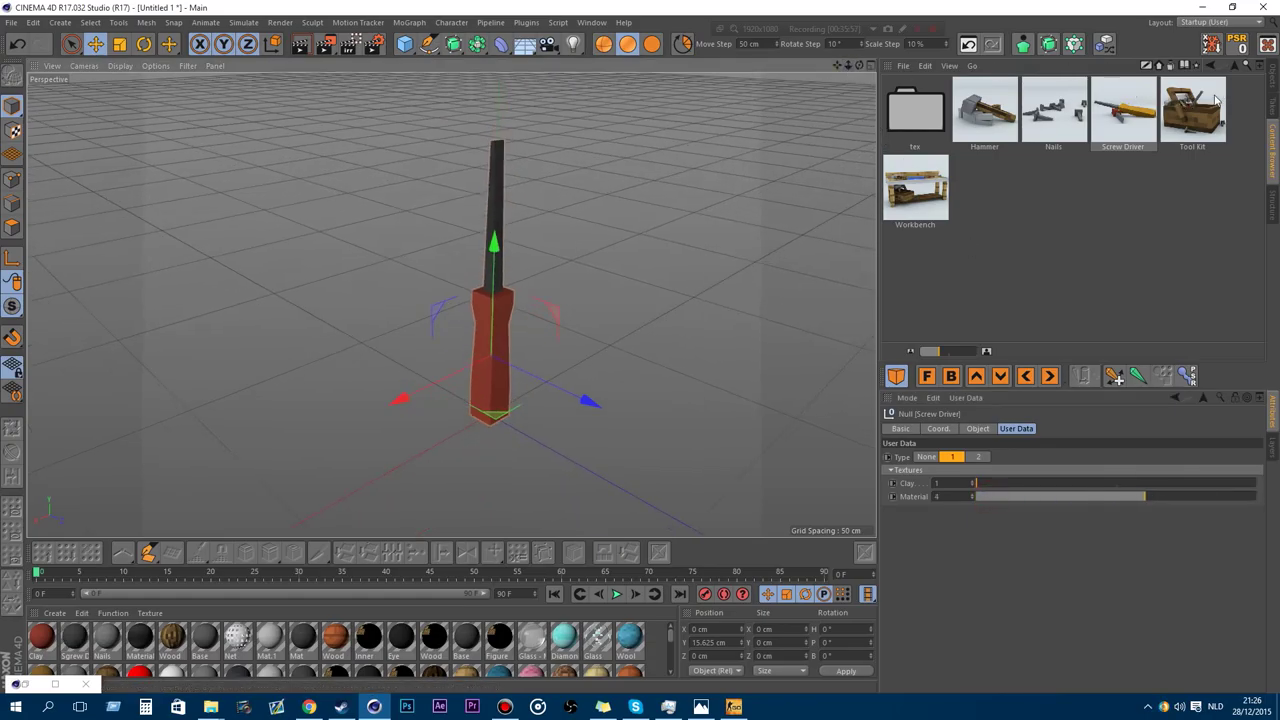
Load the Tool Kit asset and delete the Screw Driver from the scene.
double_click(1191, 107)
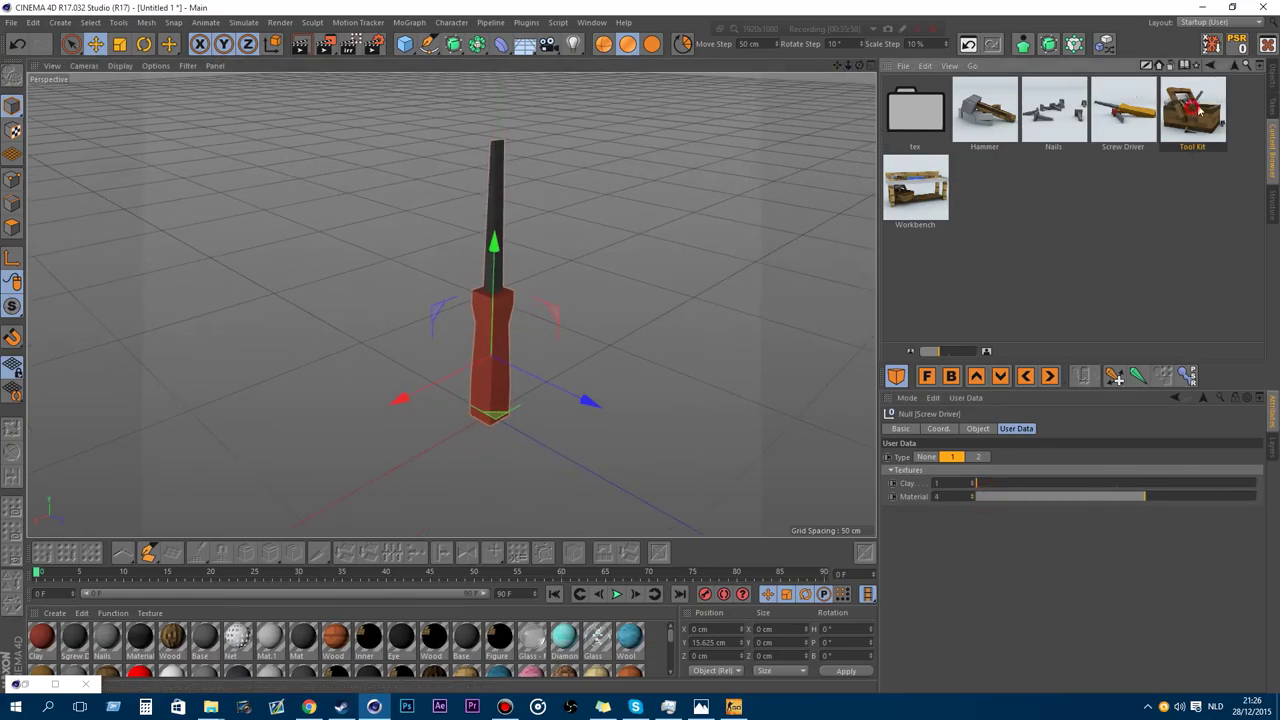
left_click(1272, 78)
left_click(925, 97)
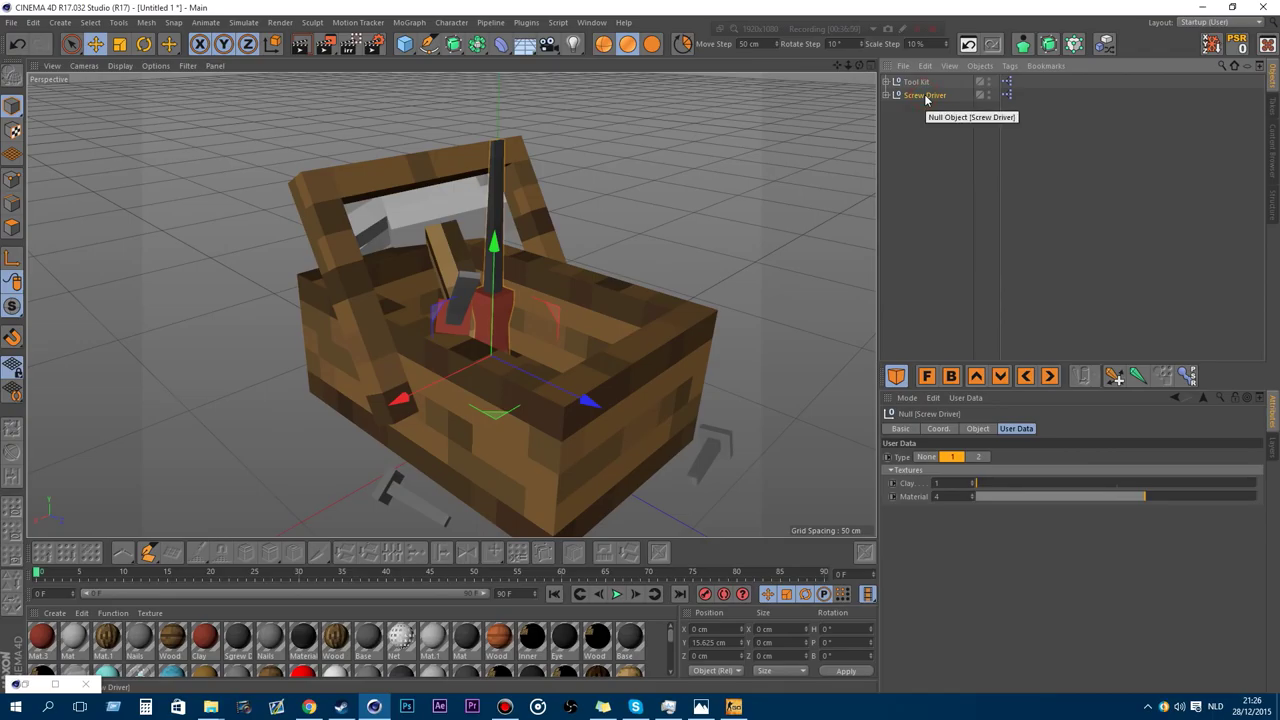
key("Delete")
Set the Tool Kit's Handle to -12% and try its Wood texture slider, leaving Wood at 1.
left_click_drag(859, 65, 825, 66)
left_click(451, 304)
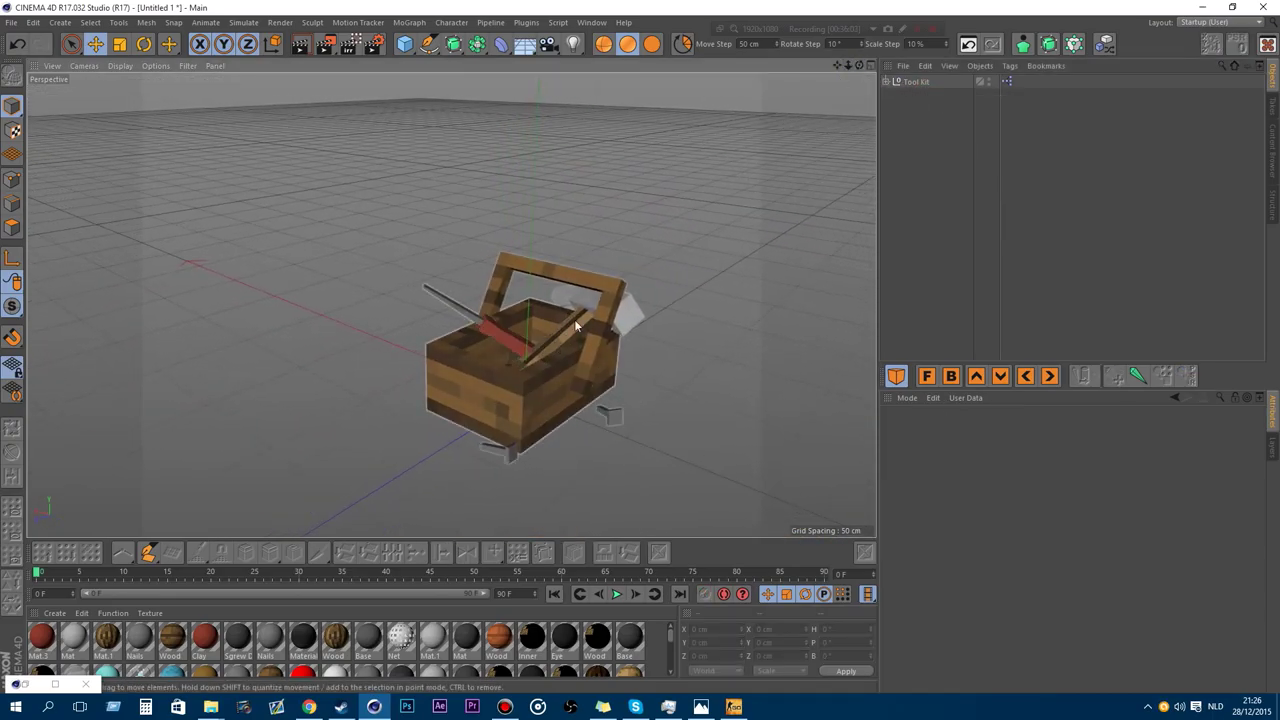
left_click(914, 82)
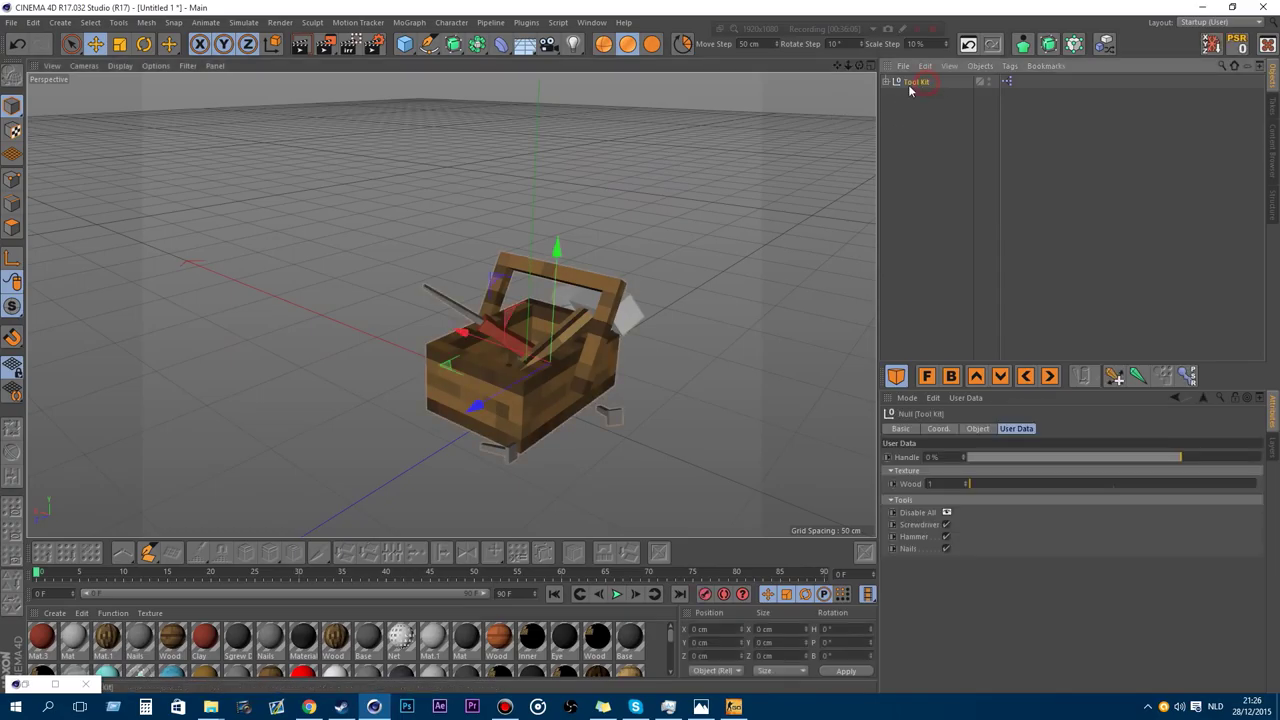
left_click_drag(1144, 457, 1077, 463)
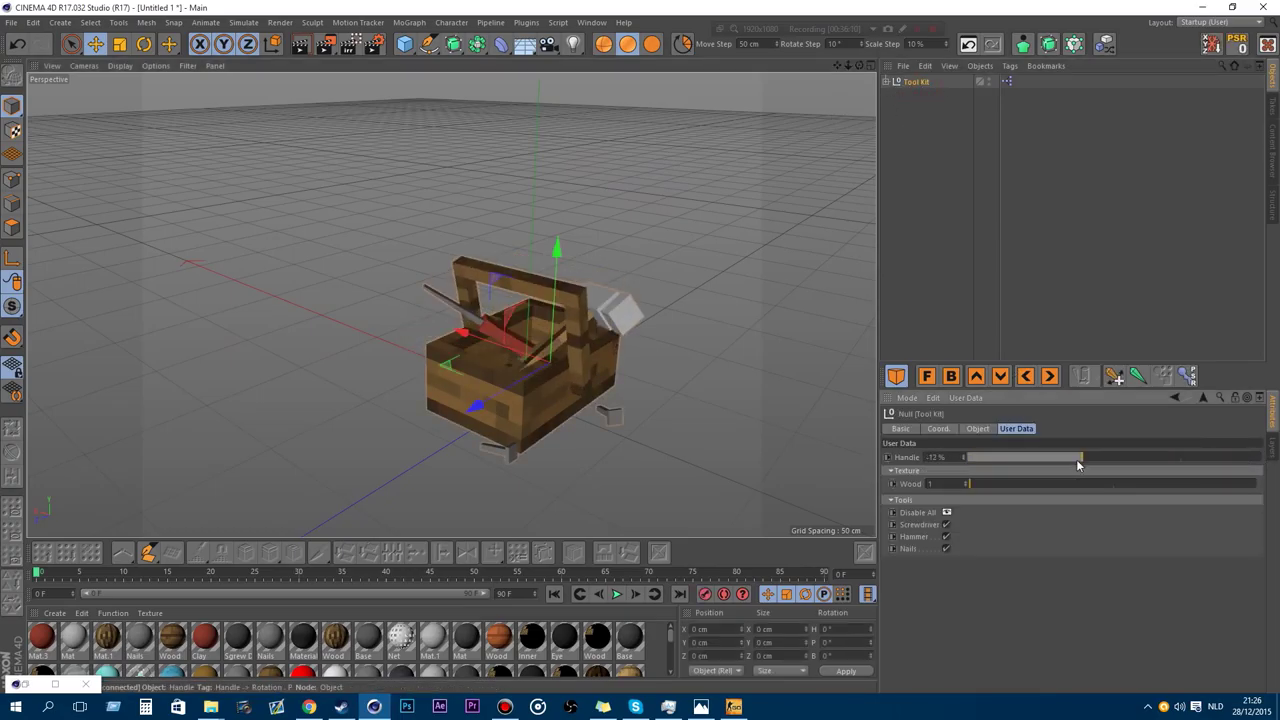
left_click_drag(989, 488, 949, 484)
Toggle the Tool Kit's Disable All and individual tool options off and on, leaving every tool enabled.
left_click(946, 512)
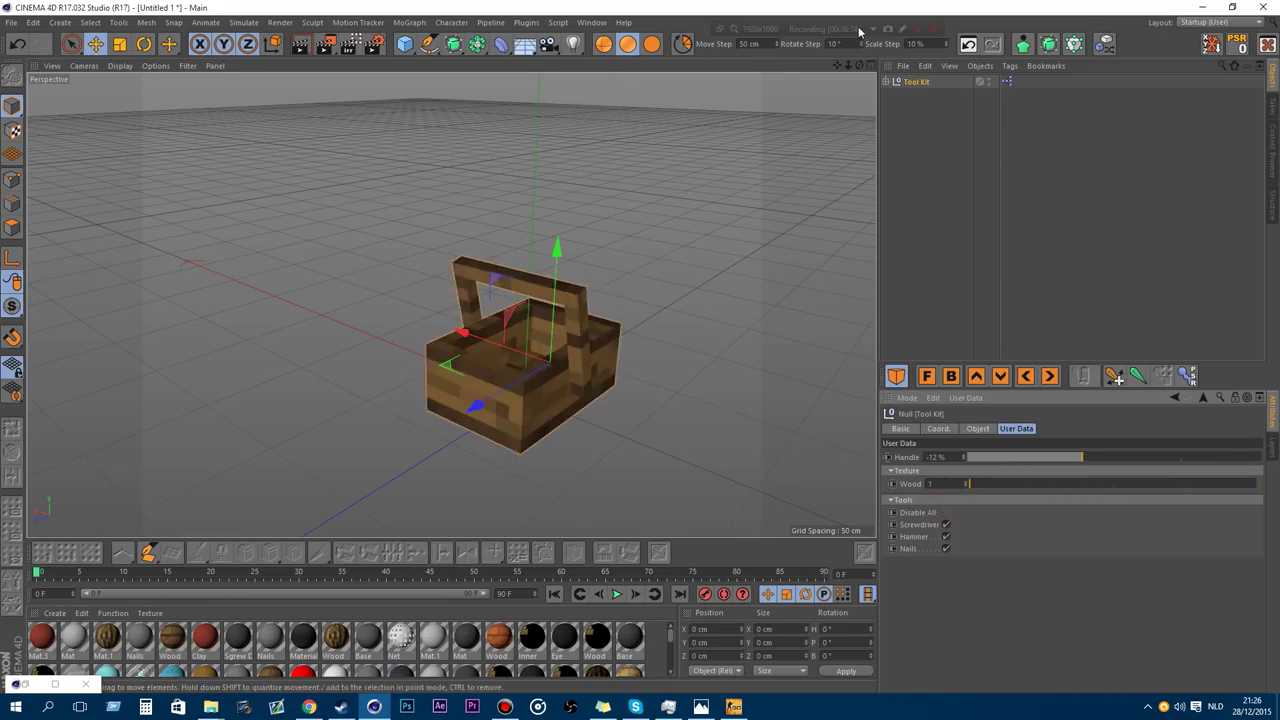
left_click_drag(858, 65, 455, 262)
scroll(469, 458, "up", 3)
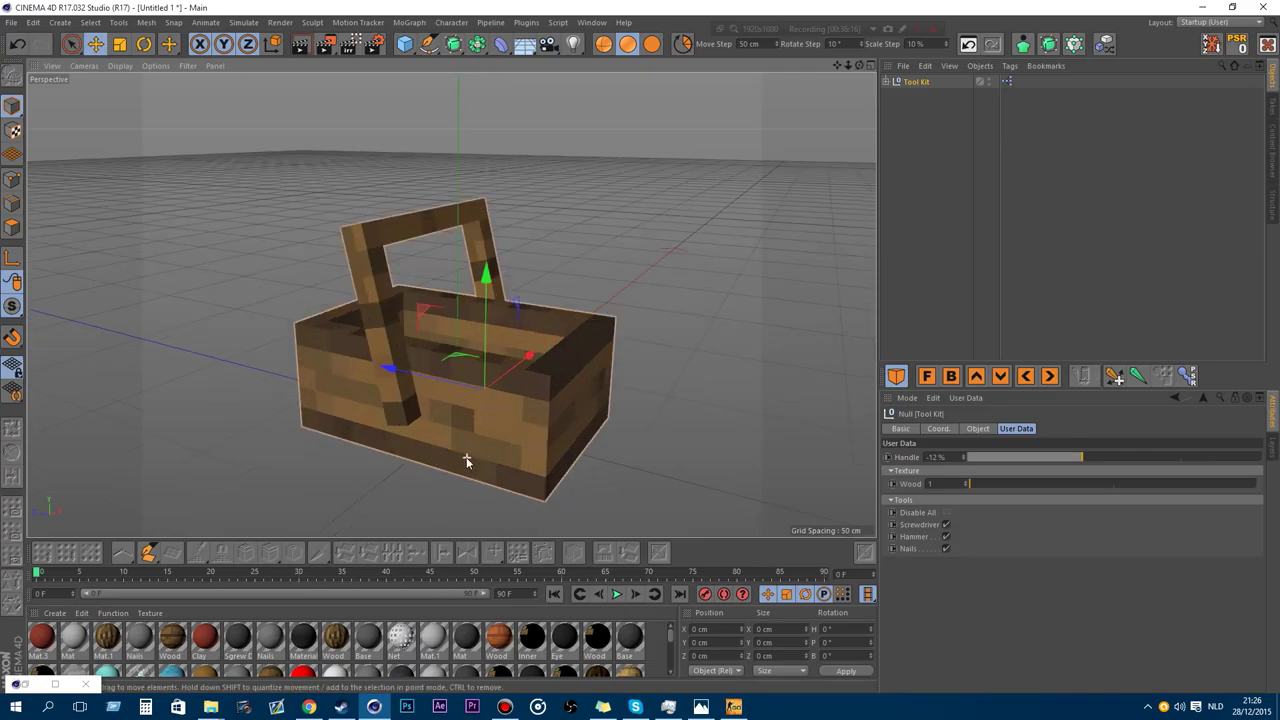
left_click(946, 513)
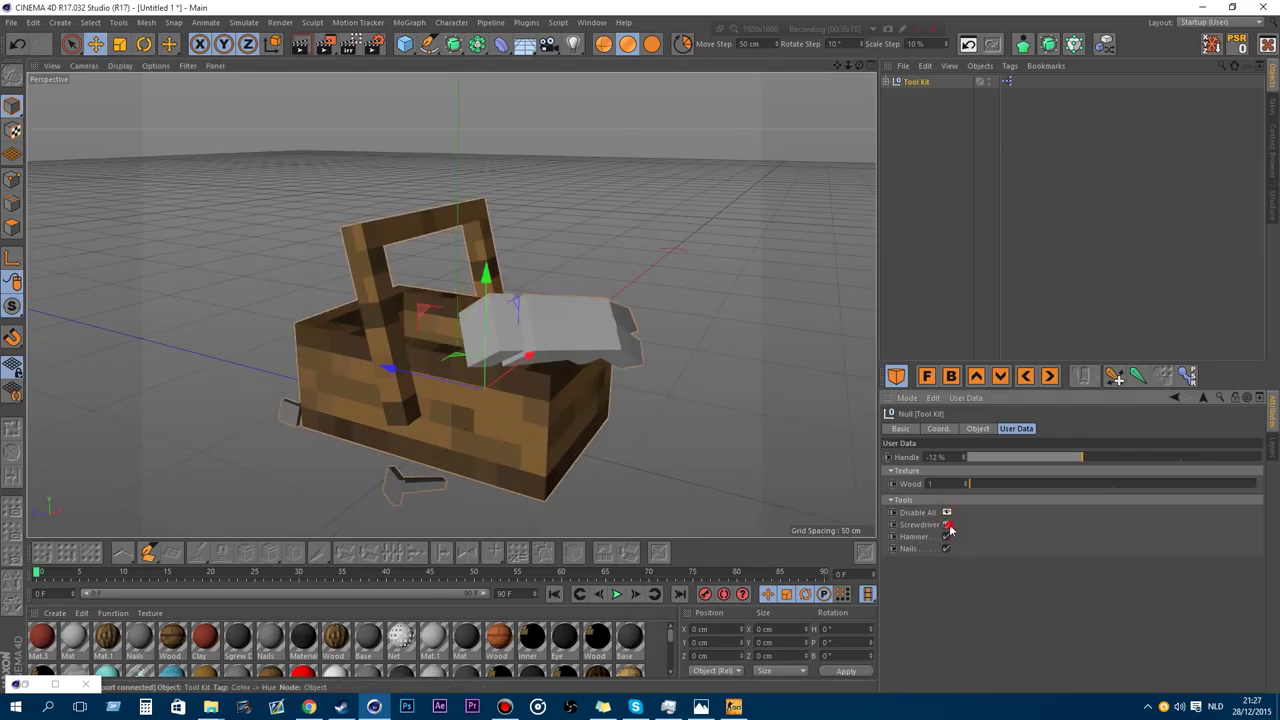
left_click(946, 538)
left_click(946, 538)
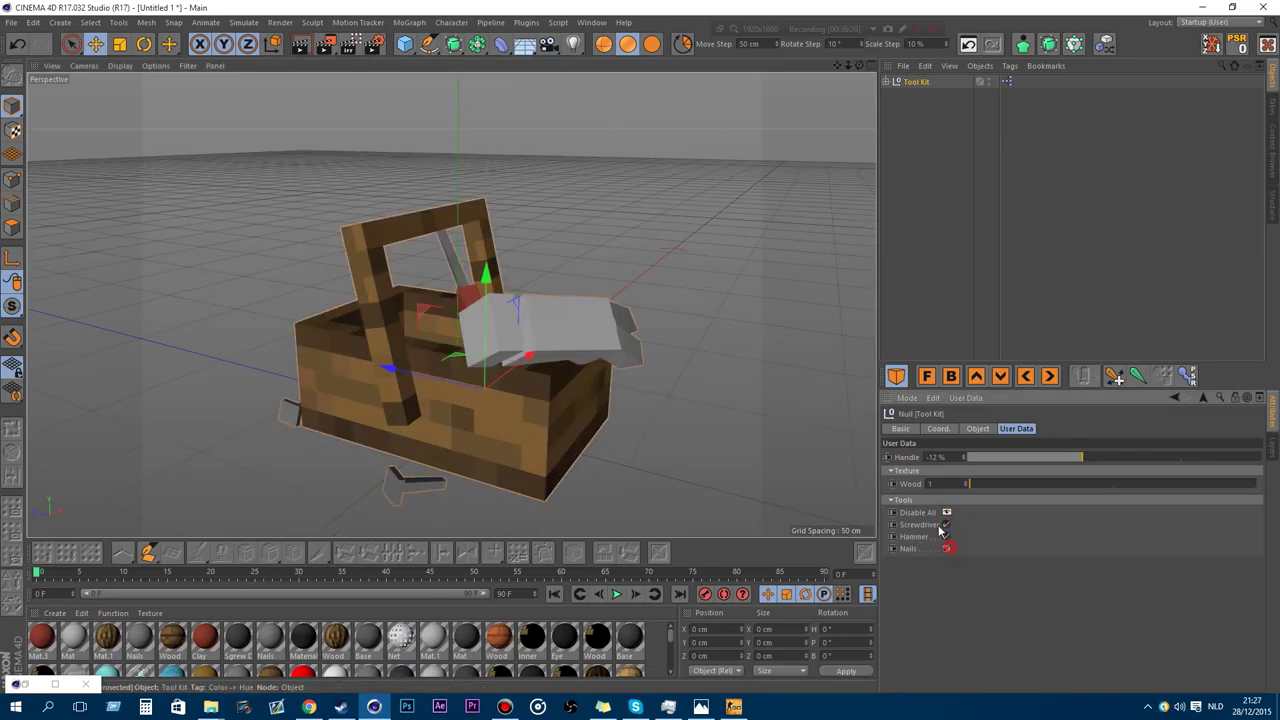
Disable the Hammer in the Tool Kit's tools and view the box from the opposite side.
left_click_drag(858, 67, 451, 304)
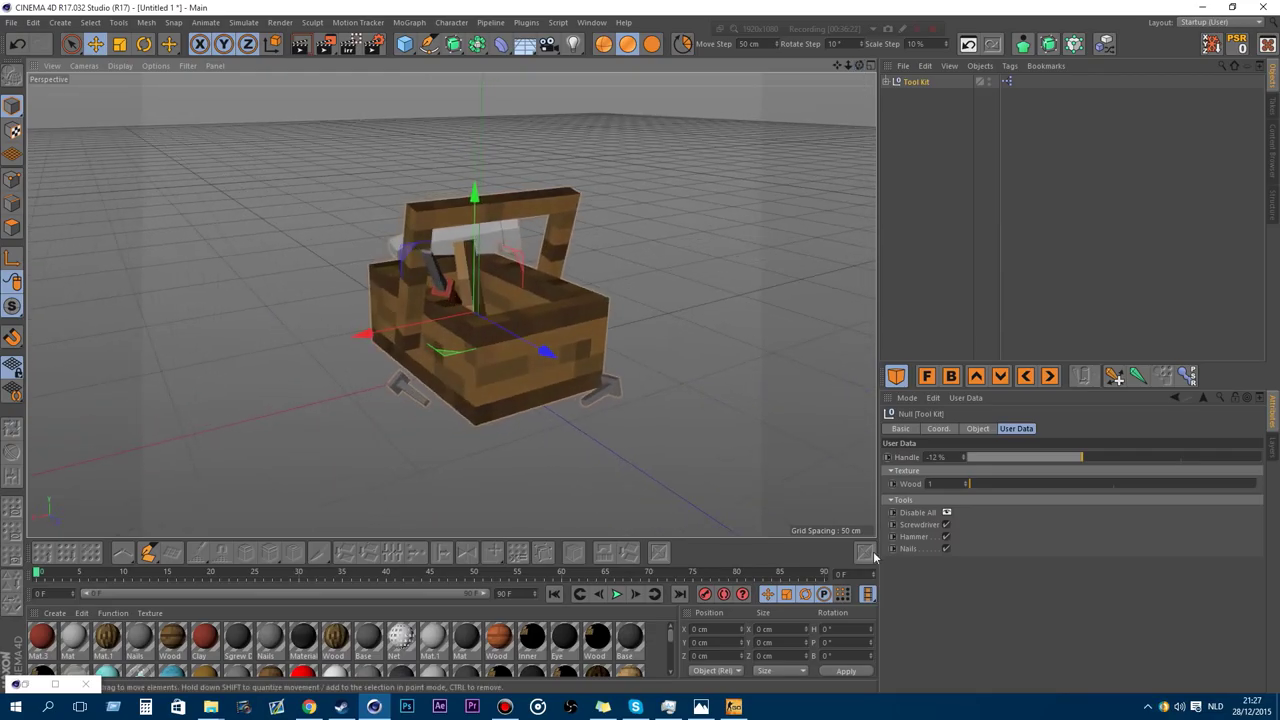
scroll(480, 263, "up", 3)
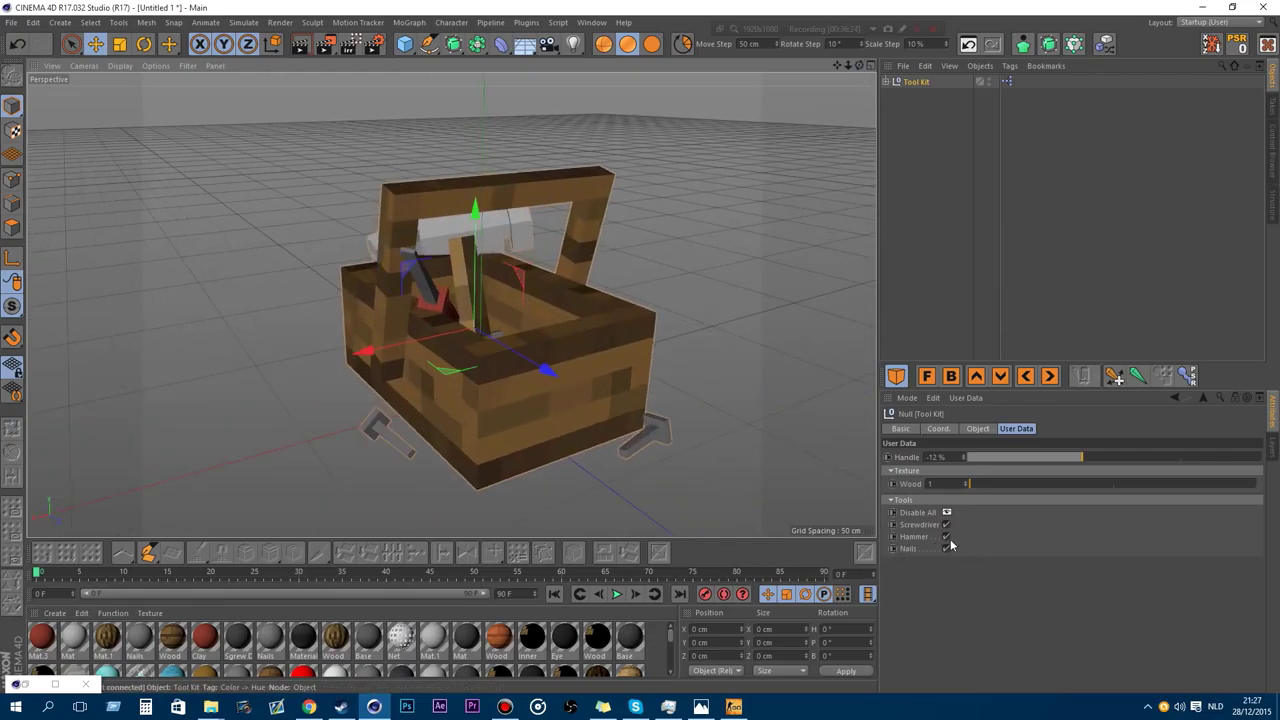
left_click(946, 537)
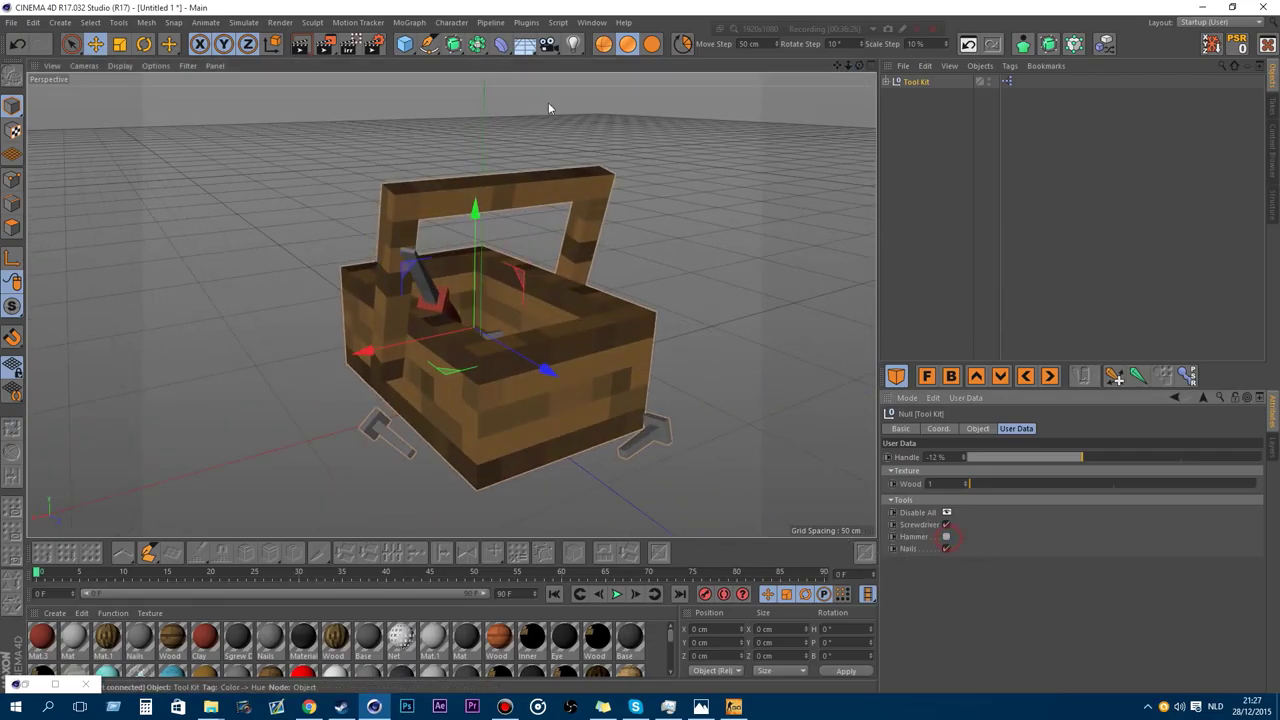
left_click_drag(859, 65, 690, 64)
Delete the Tool Kit from the scene and load the Workbench asset from the library.
left_click_drag(927, 128, 877, 63)
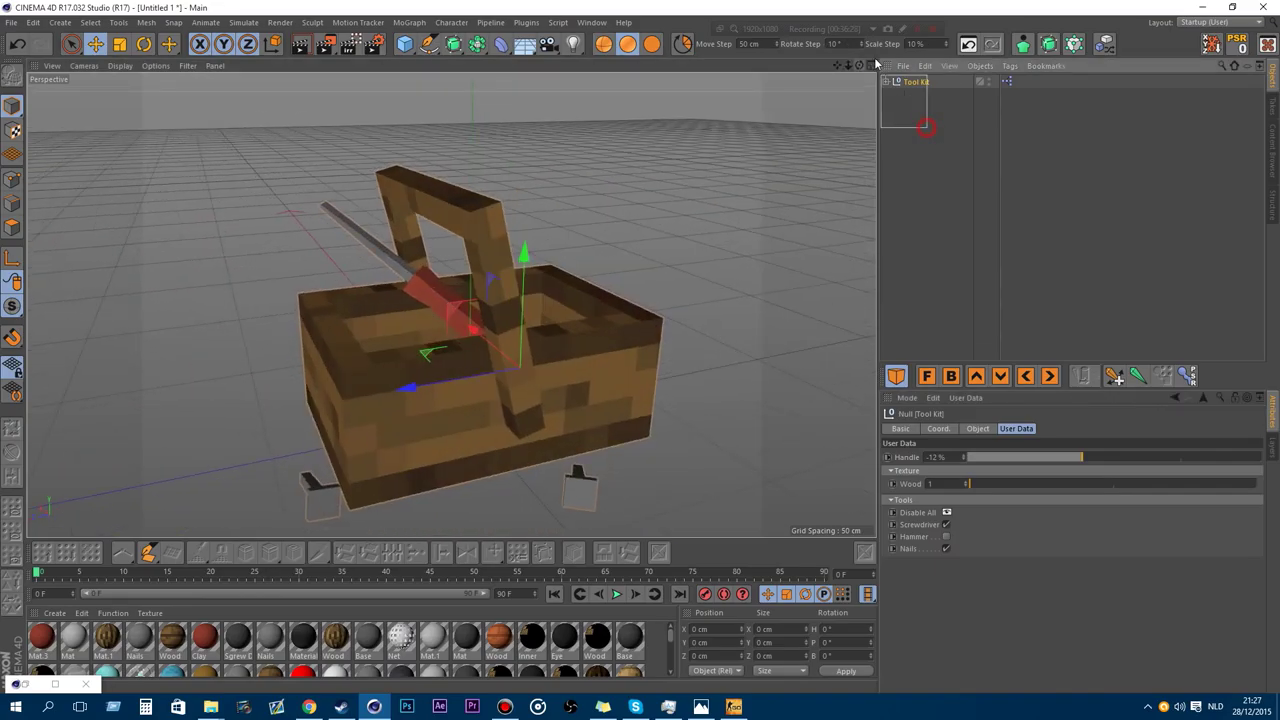
key("Delete")
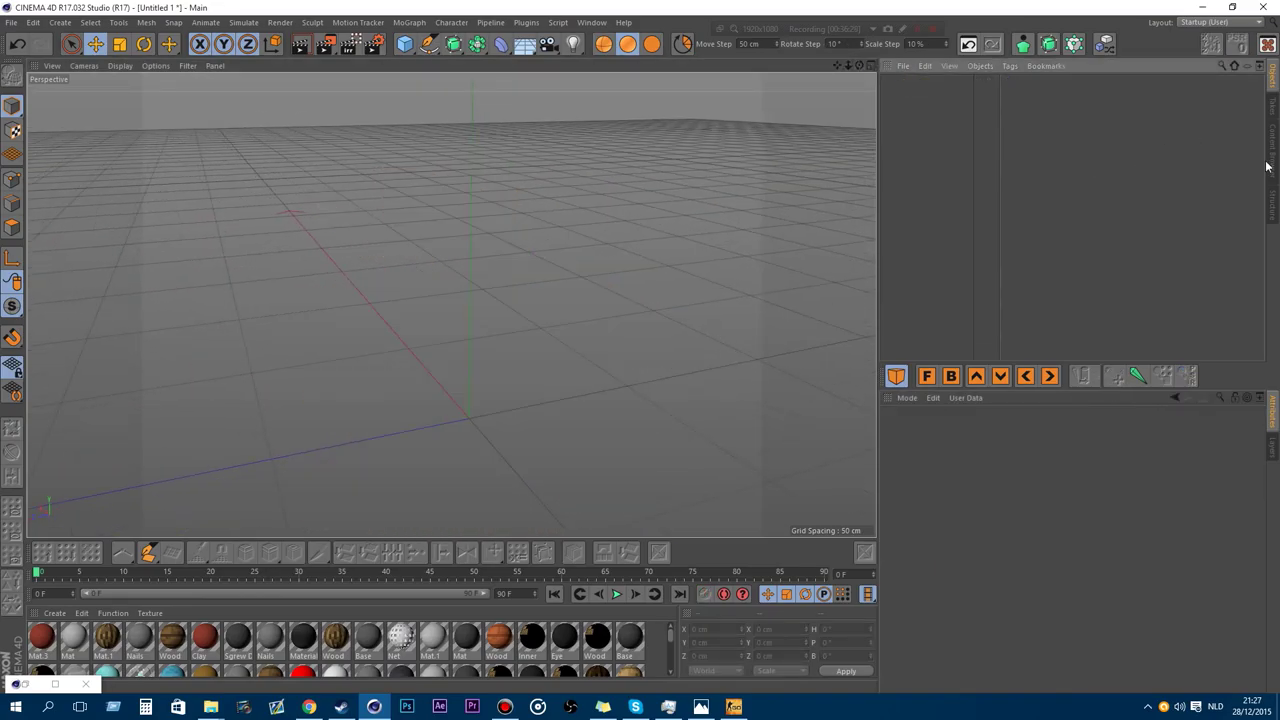
left_click(1267, 165)
double_click(915, 198)
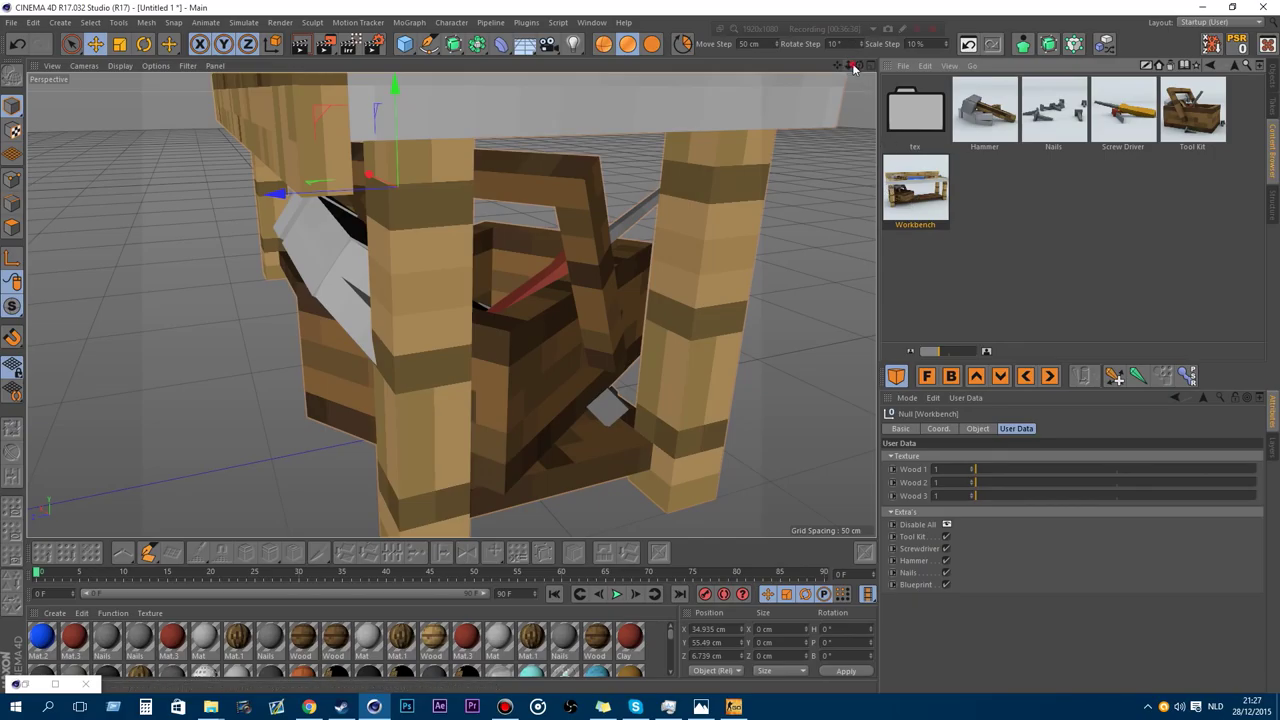
Frame the whole Workbench and try its wood texture sliders, leaving Wood 1 and 2 at 1 and Wood 3 at 5.
left_click_drag(848, 66, 690, 66)
mouse_move(859, 65)
left_mouse_down()
mouse_move(672, 88)
mouse_move(839, 67)
left_mouse_up()
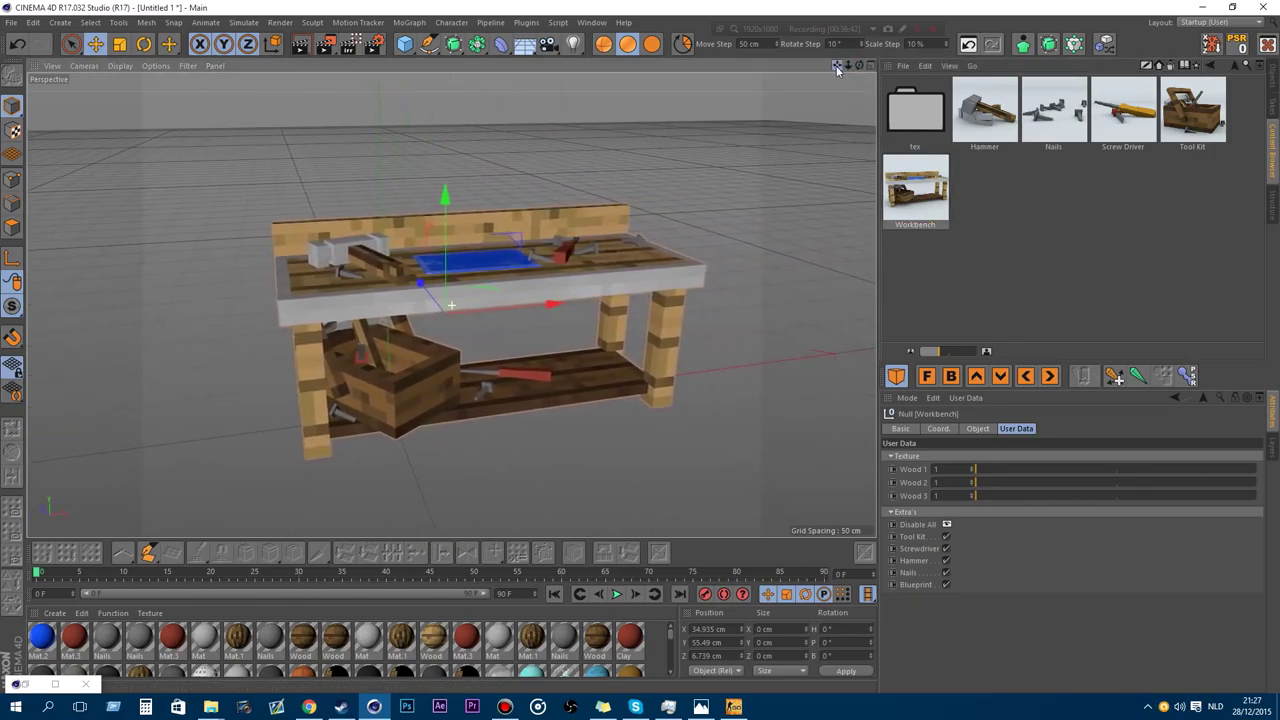
left_click_drag(1005, 469, 1195, 497)
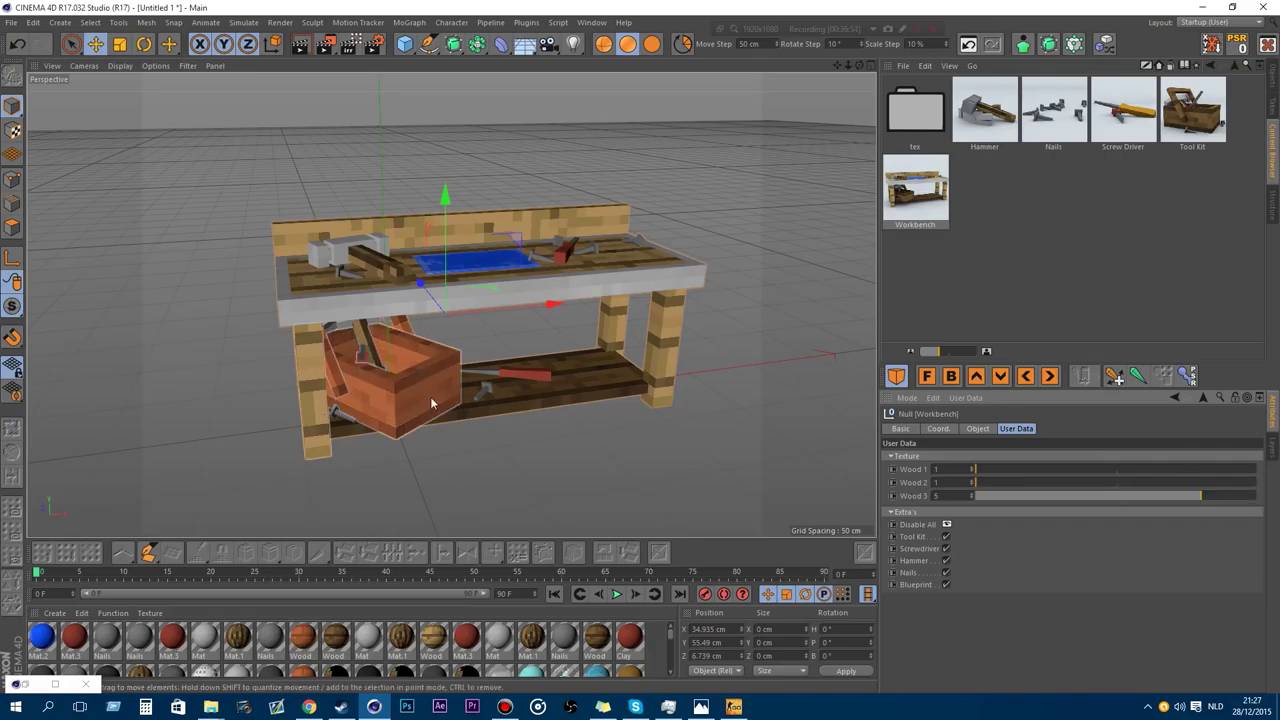
Toggle the Workbench's Disable All, Nails and Blueprint extras off and on, leaving all extras enabled.
left_click(947, 524)
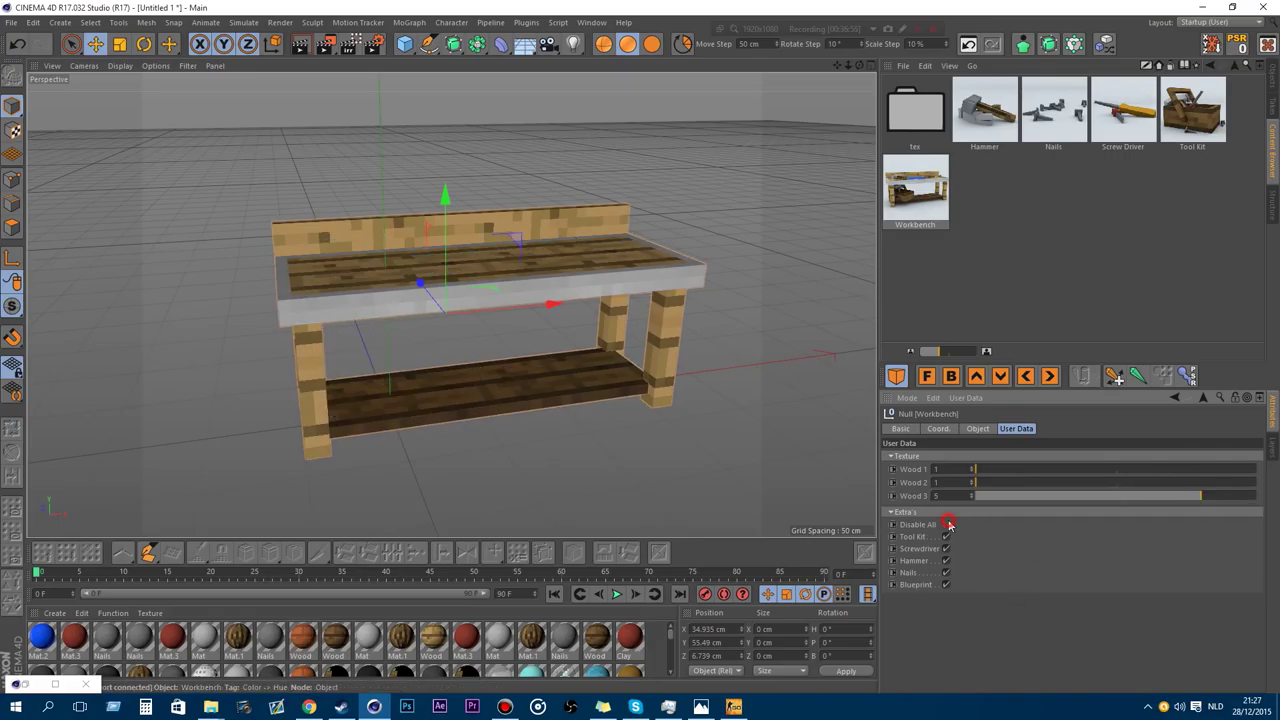
left_click(948, 524)
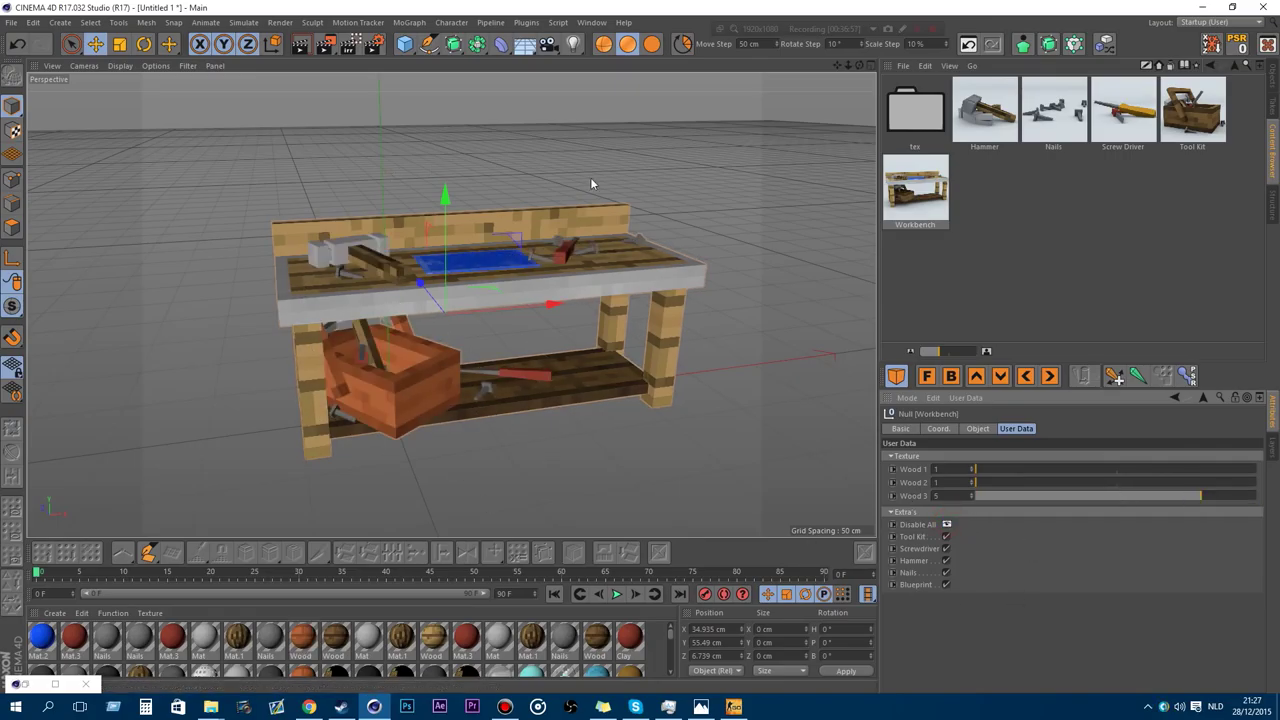
left_click(948, 524)
left_click(945, 574)
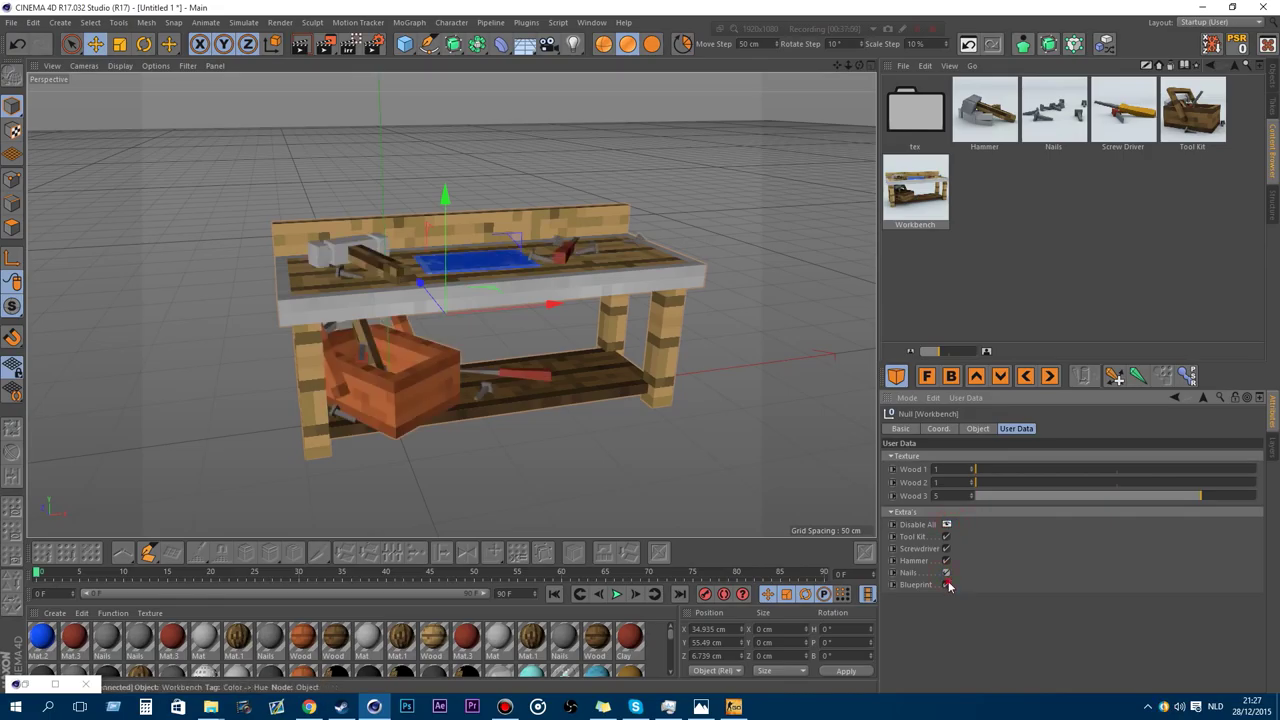
left_click(947, 585)
left_click(947, 585)
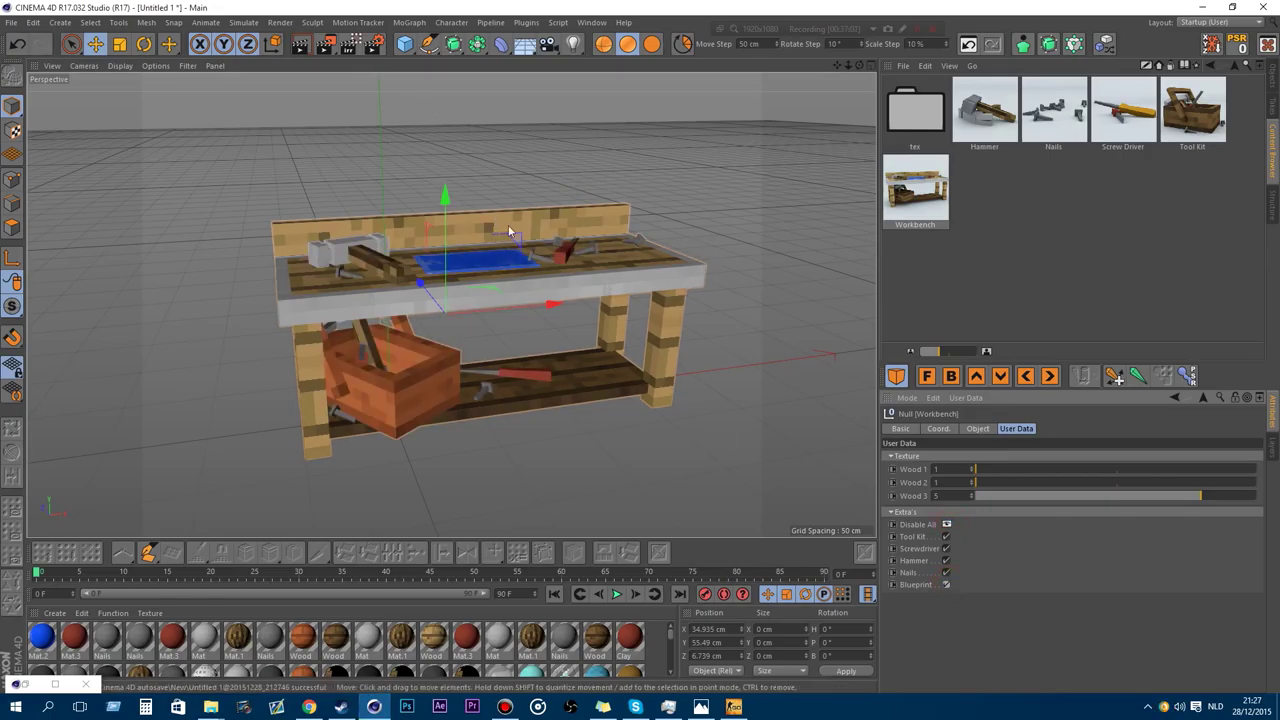
Toggle the Workbench's Blueprint extra off and on, and delete the Workbench from the scene.
left_click(947, 585)
left_click(947, 585)
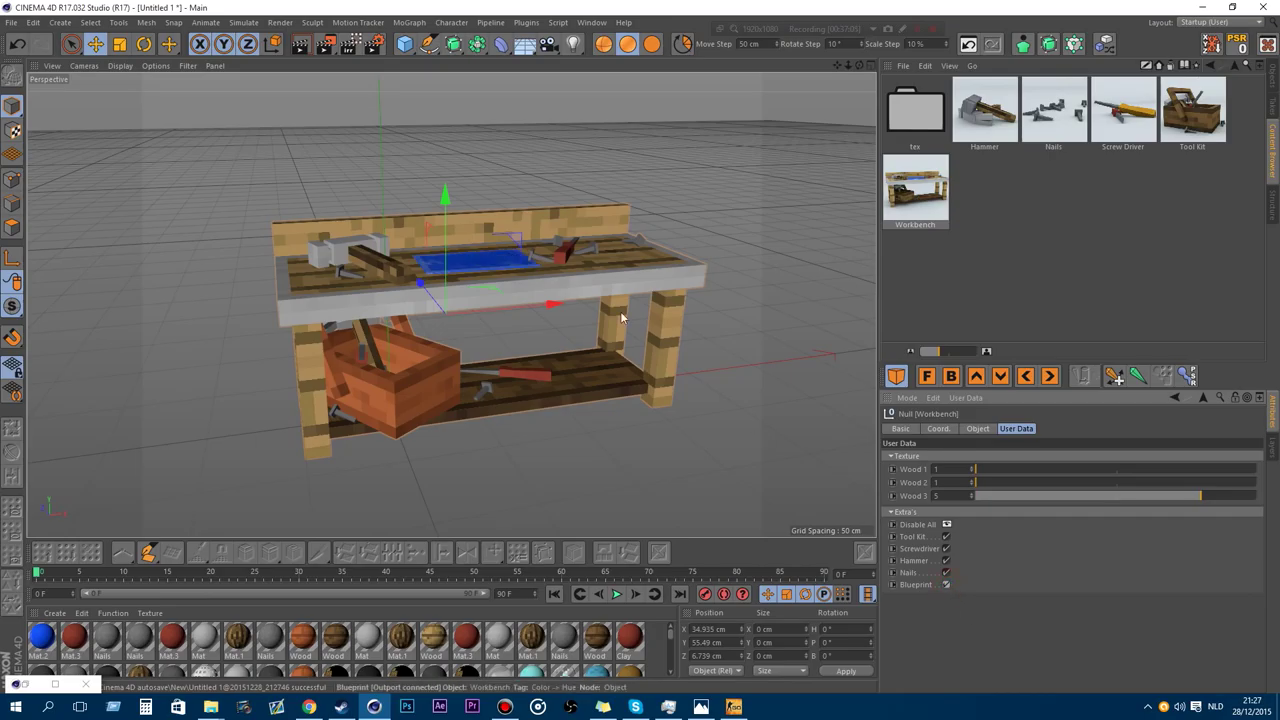
left_click(1274, 76)
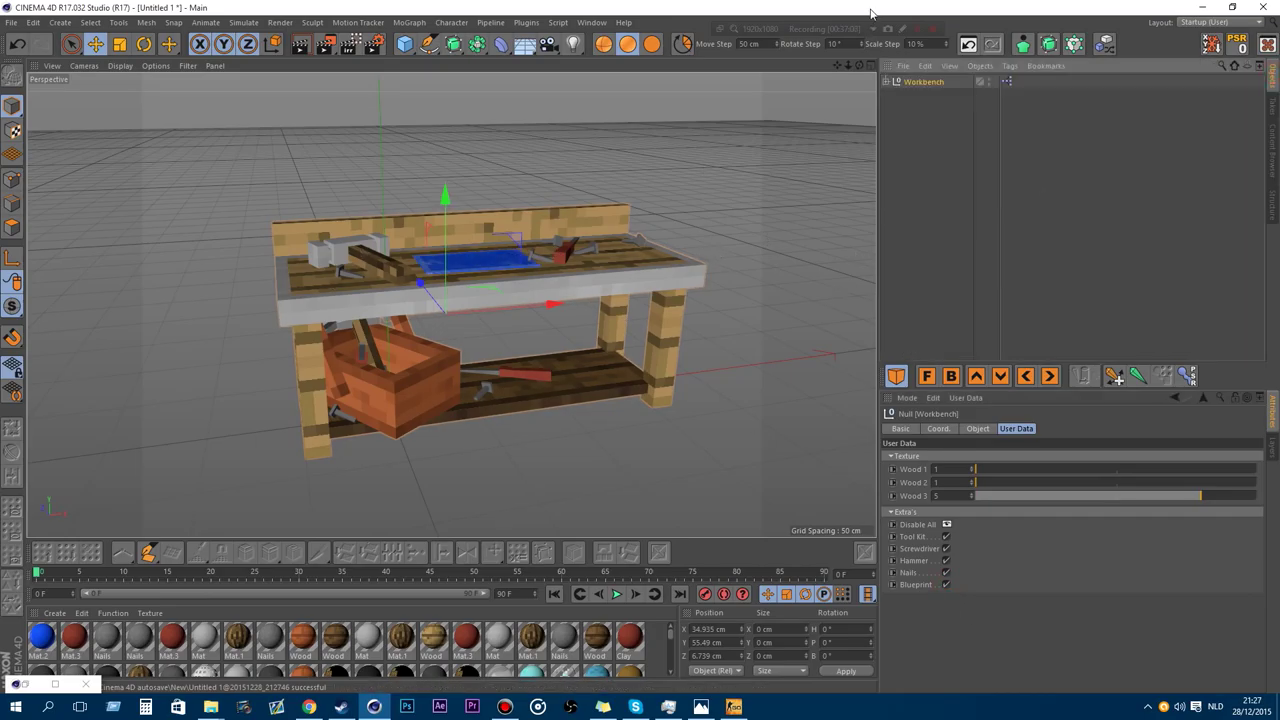
key("Delete")
Open the library's Traffic folder and load the Block asset into the scene.
left_click(1270, 150)
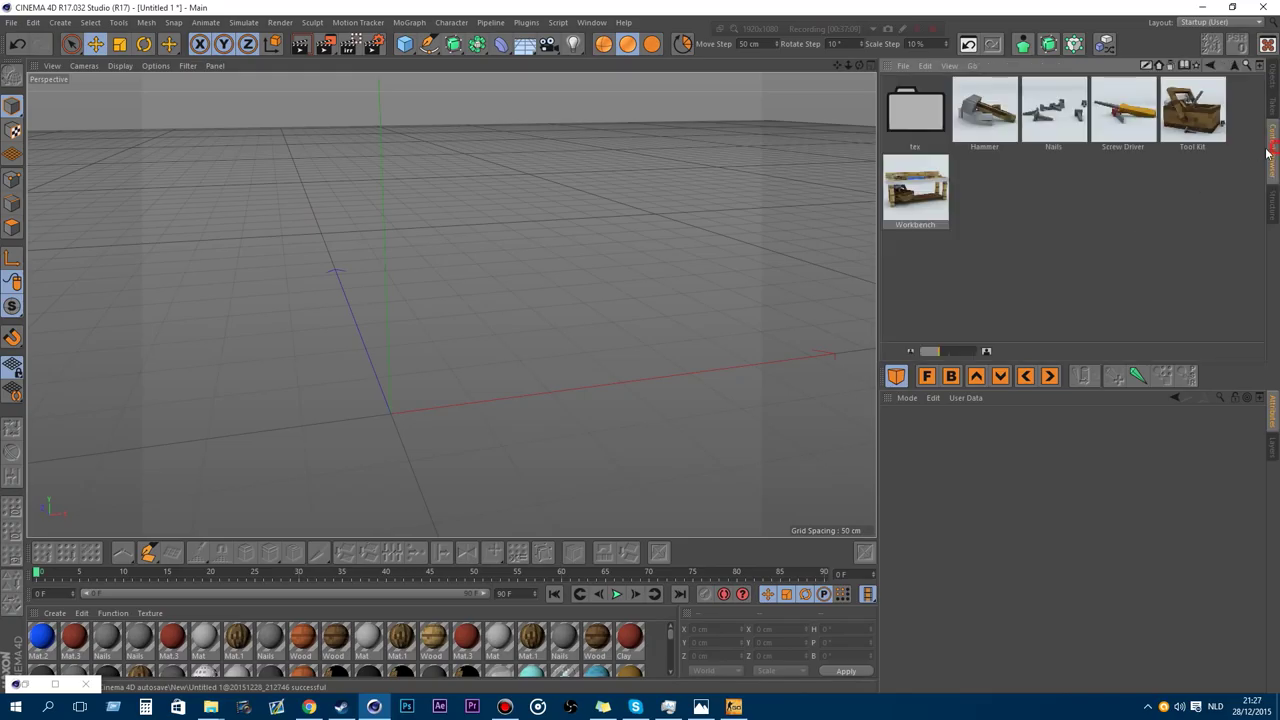
left_click(1232, 67)
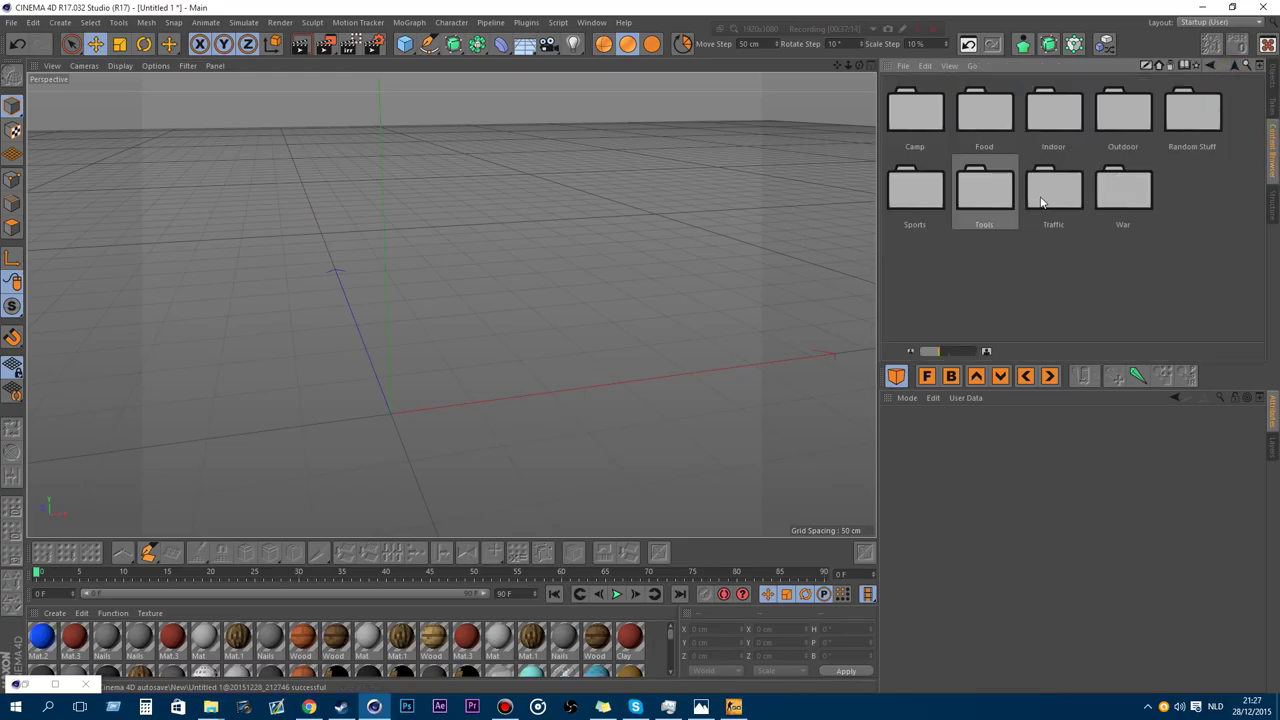
double_click(1041, 203)
left_click_drag(848, 66, 871, 25)
double_click(1051, 133)
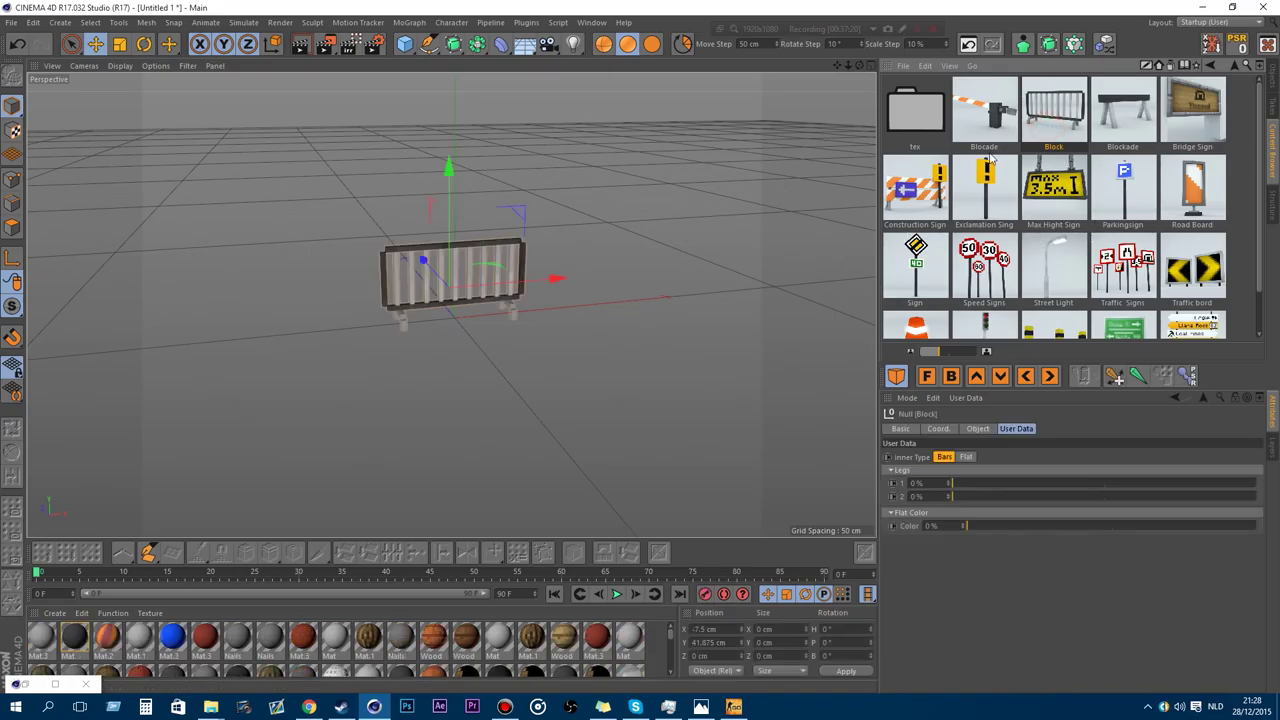
scroll(429, 278, "up", 7)
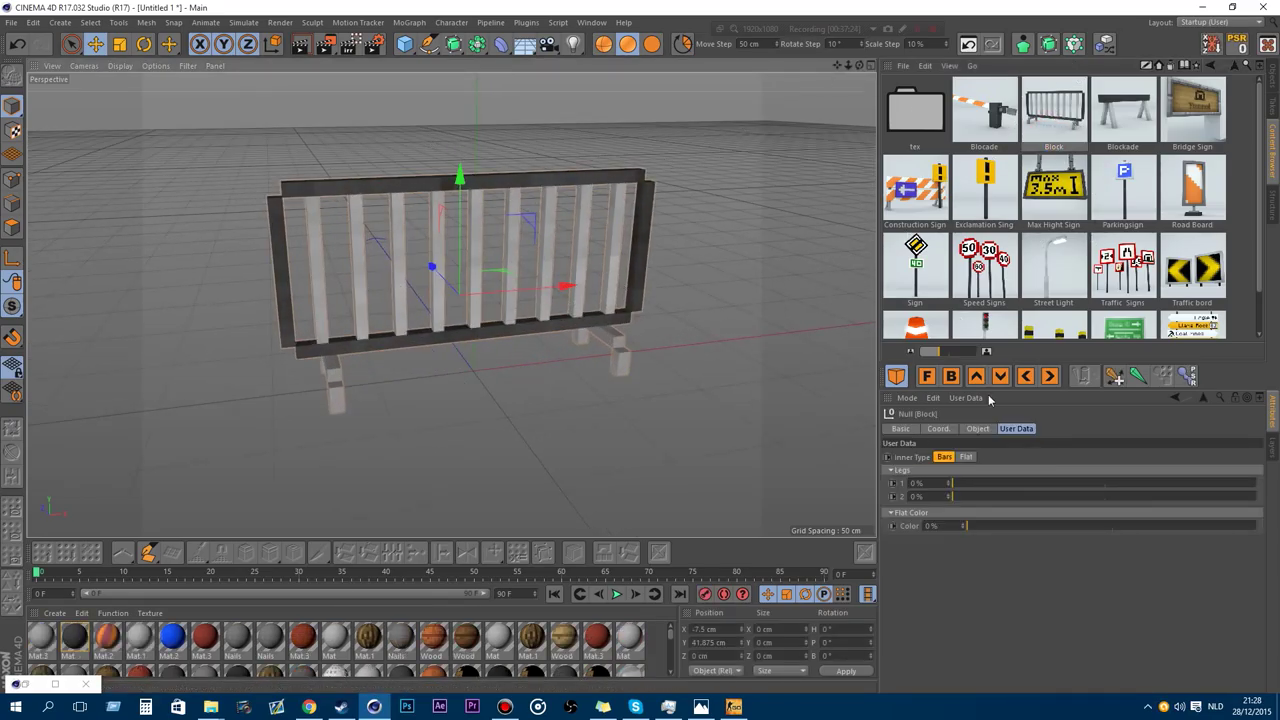
Try the Block's Bars and Flat inner types and its flat color, leaving it Flat with Leg 1 at 100% and Color at 0%.
left_click(960, 457)
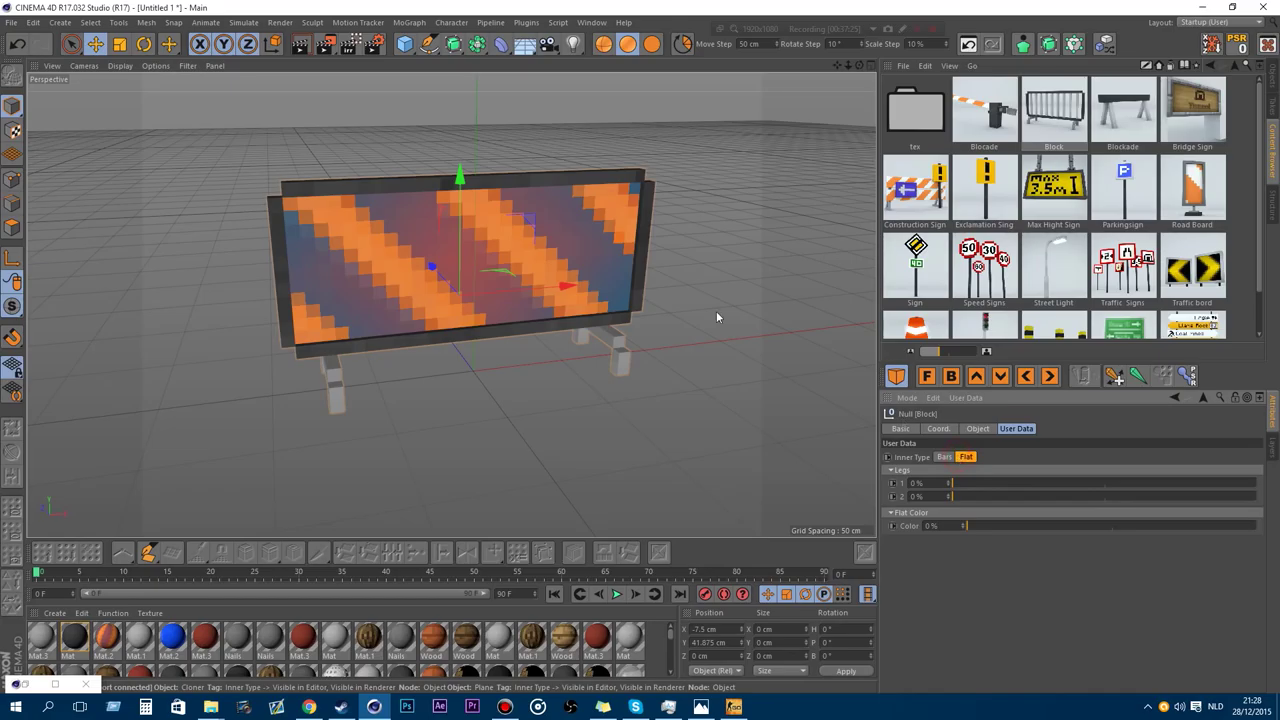
left_click(947, 458)
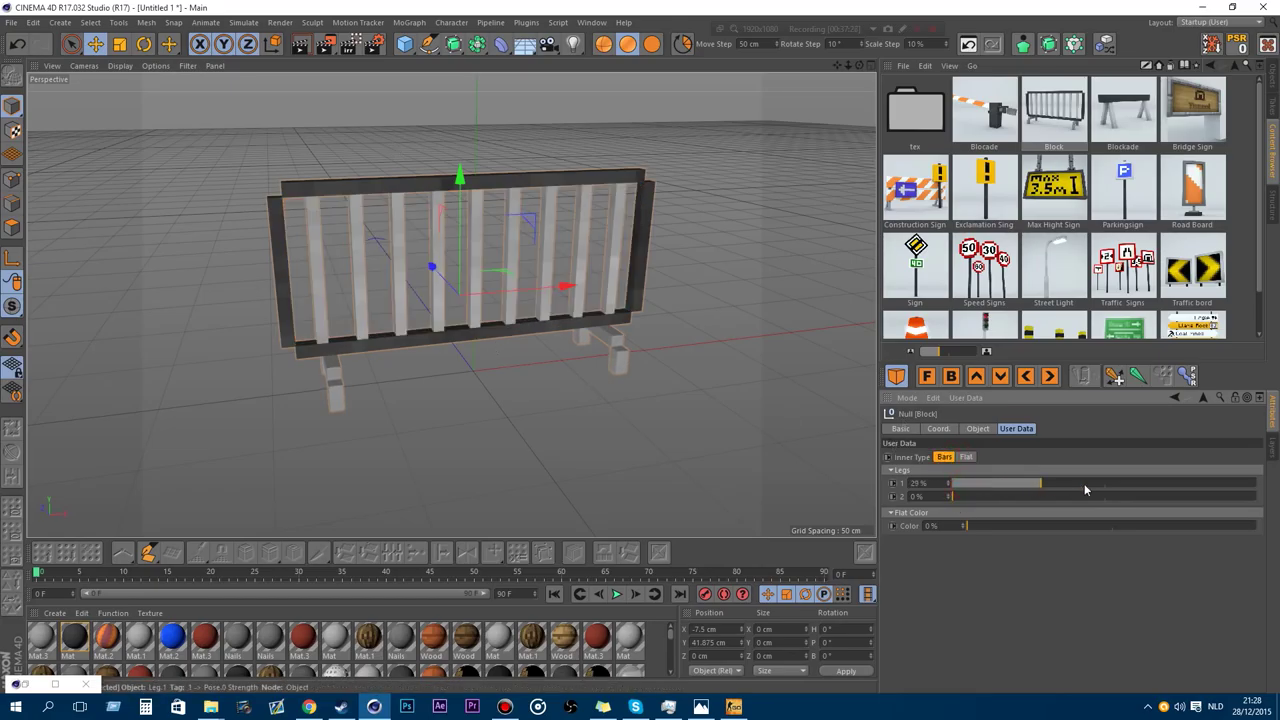
left_click_drag(1084, 489, 1258, 489)
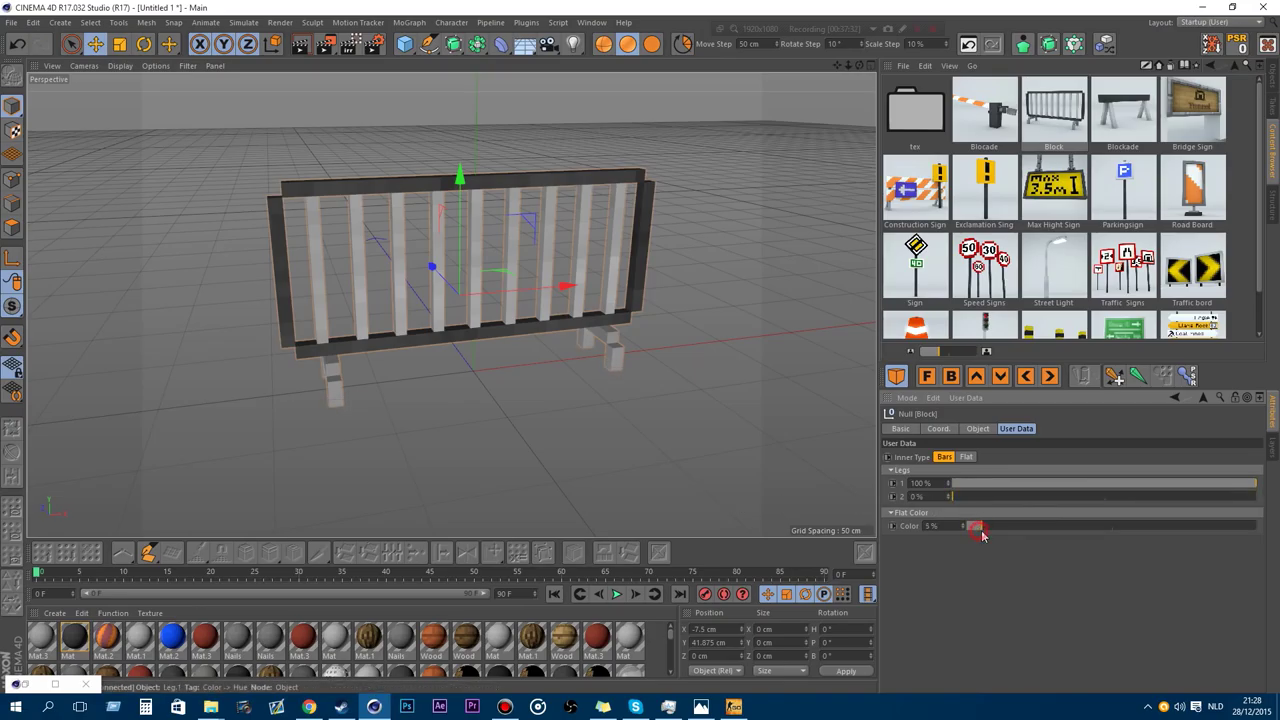
left_click(966, 457)
left_click_drag(977, 526, 914, 526)
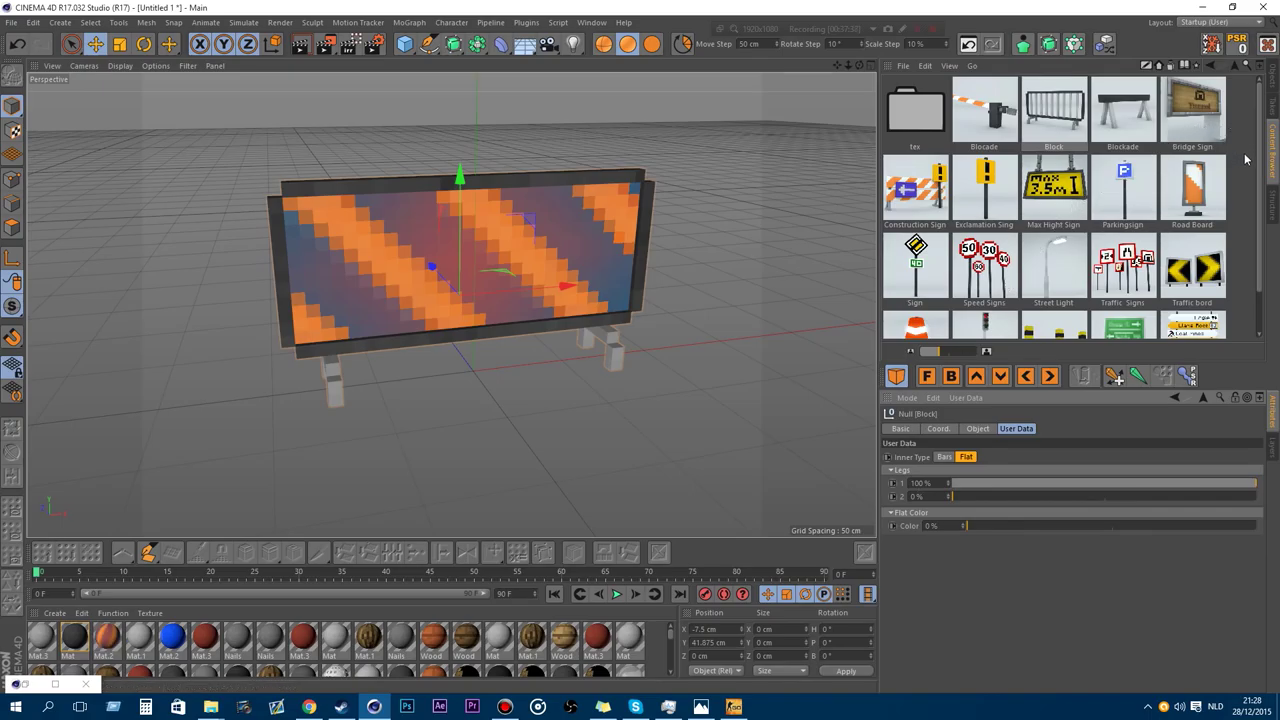
Load the Road Board asset from the library, delete the Block, and select the Road Board to show its options.
double_click(1209, 186)
left_click(1272, 78)
left_click(913, 99)
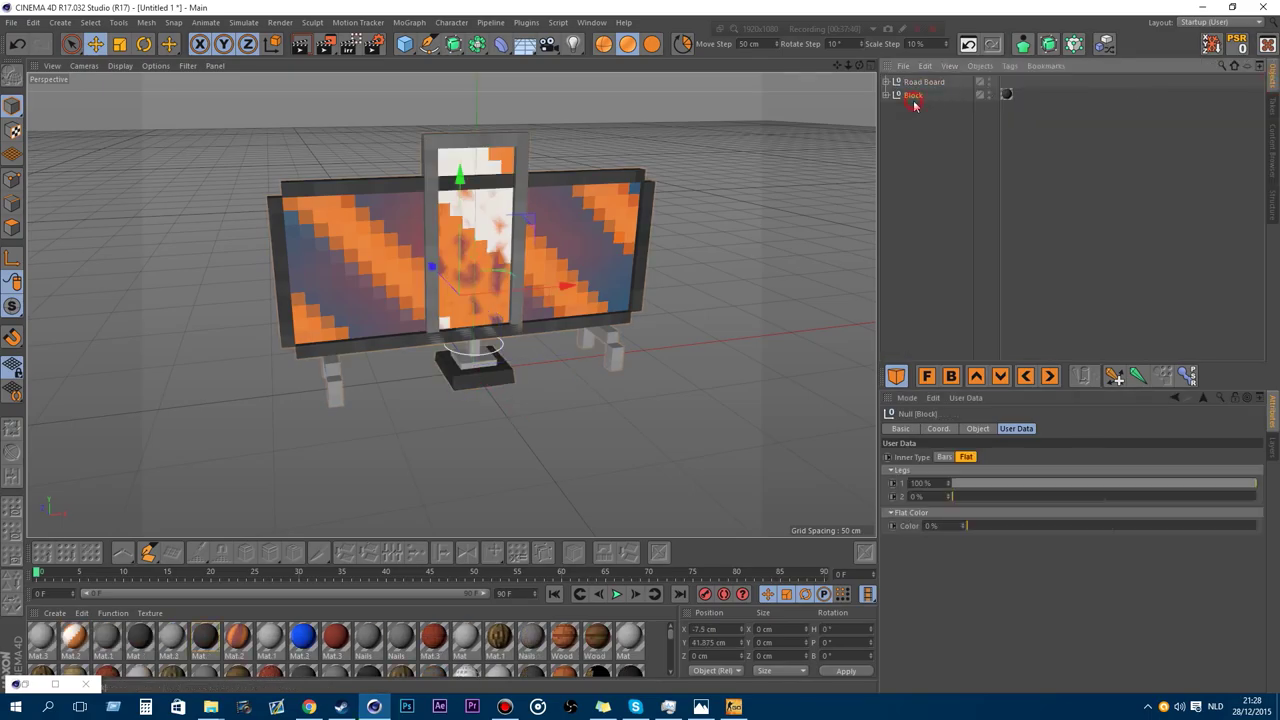
key("Delete")
left_click_drag(859, 66, 770, 80)
left_click(922, 82)
scroll(366, 245, "up", 3)
scroll(851, 64, "down", 3)
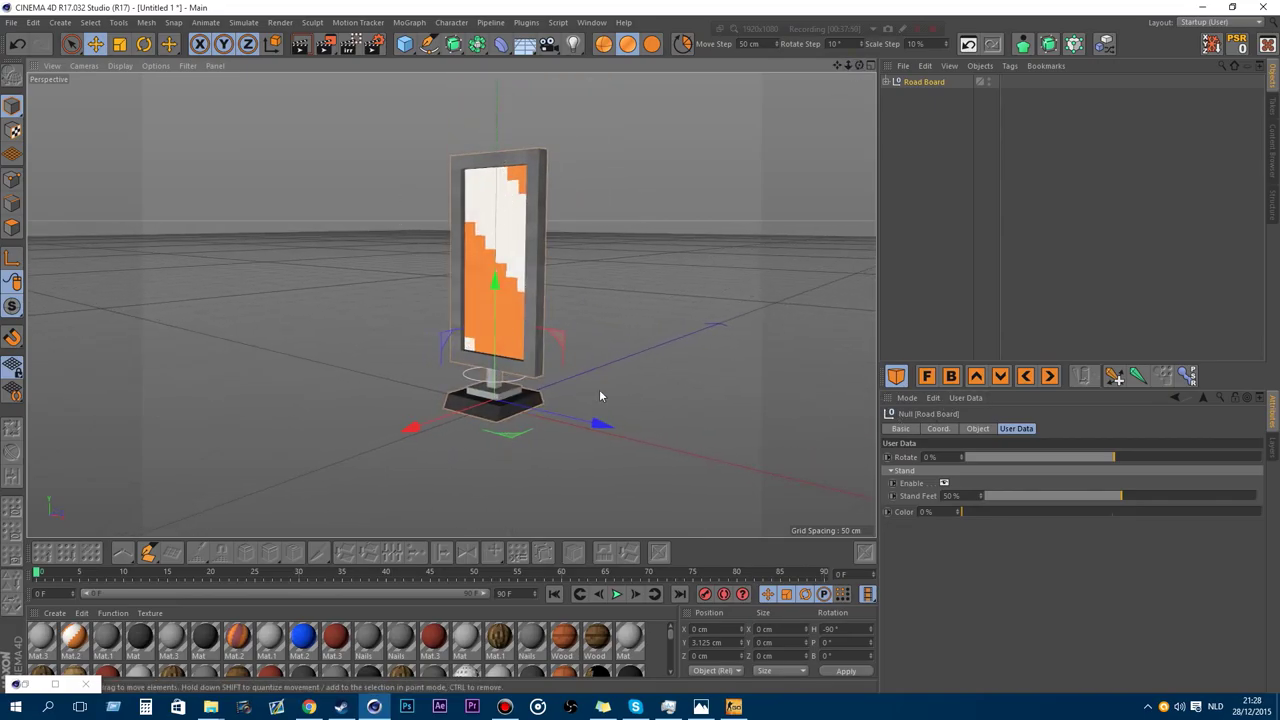
left_click_drag(575, 420, 830, 486, "ctrl")
key("ctrl+z")
key("ctrl+z")
left_click(907, 82)
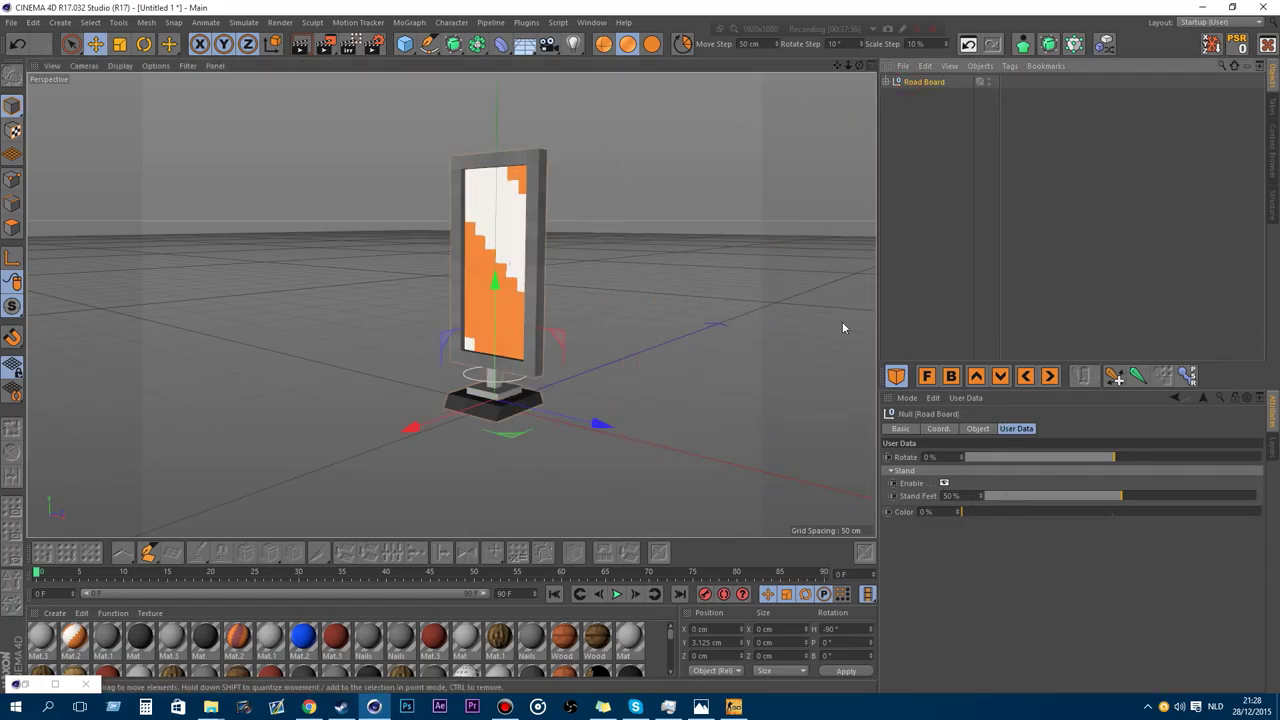
Set the Road Board's Rotate to -40% and toggle its stand off and back on.
left_click_drag(860, 66, 928, 58)
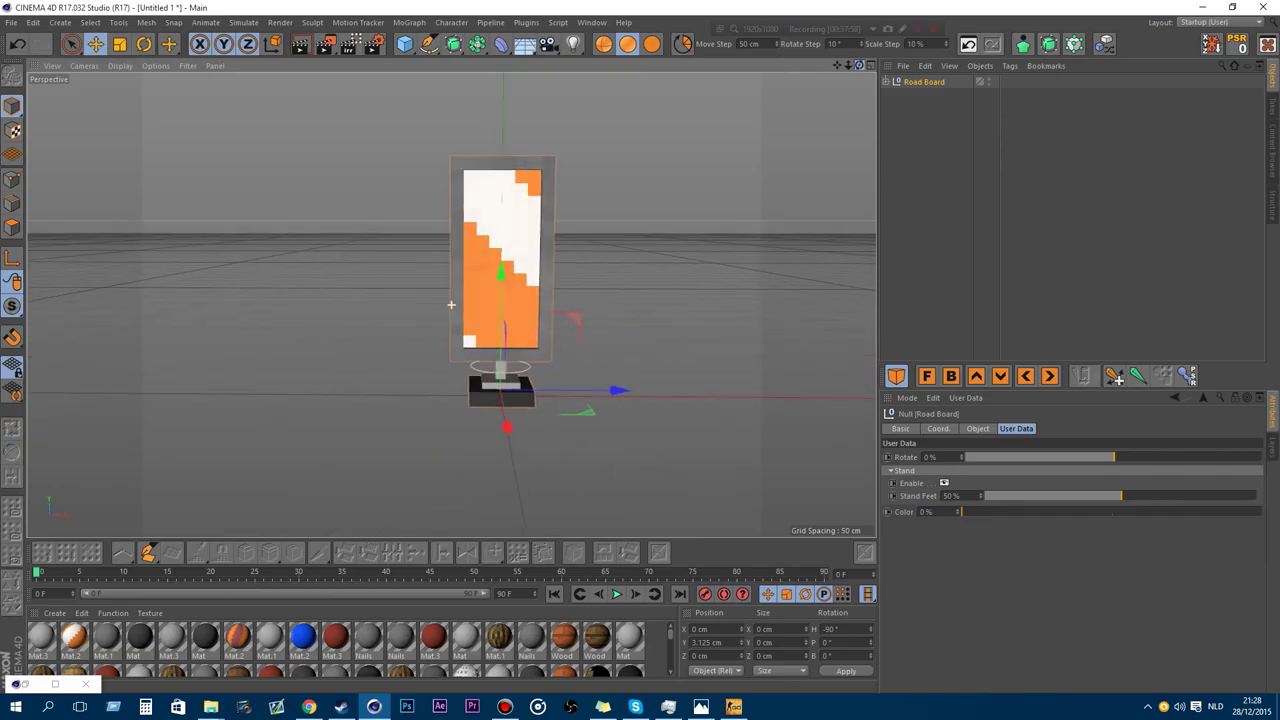
left_click_drag(451, 304, 423, 291)
left_click_drag(1117, 457, 1037, 473)
left_click(945, 483)
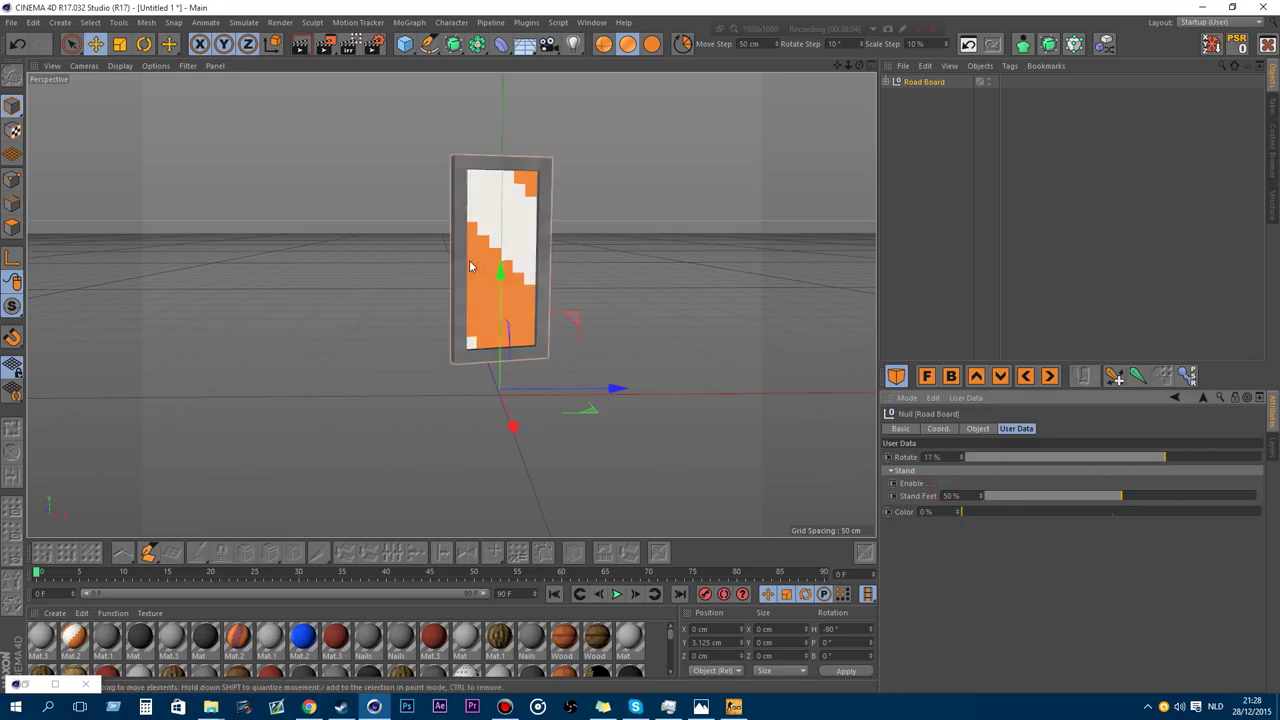
left_click_drag(1159, 459, 936, 481)
left_click(948, 484)
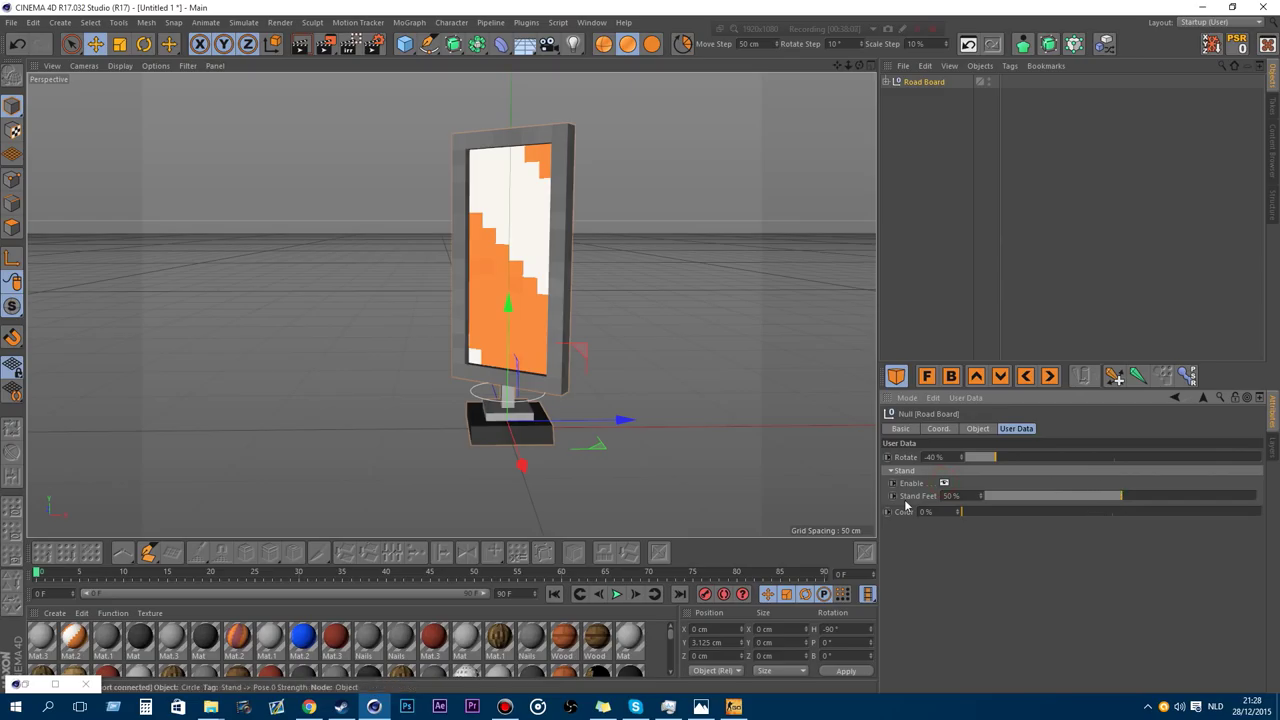
Try the Road Board's Stand Feet at 100% and then set it to 0%.
scroll(353, 500, "up", 3)
scroll(574, 430, "up", 3)
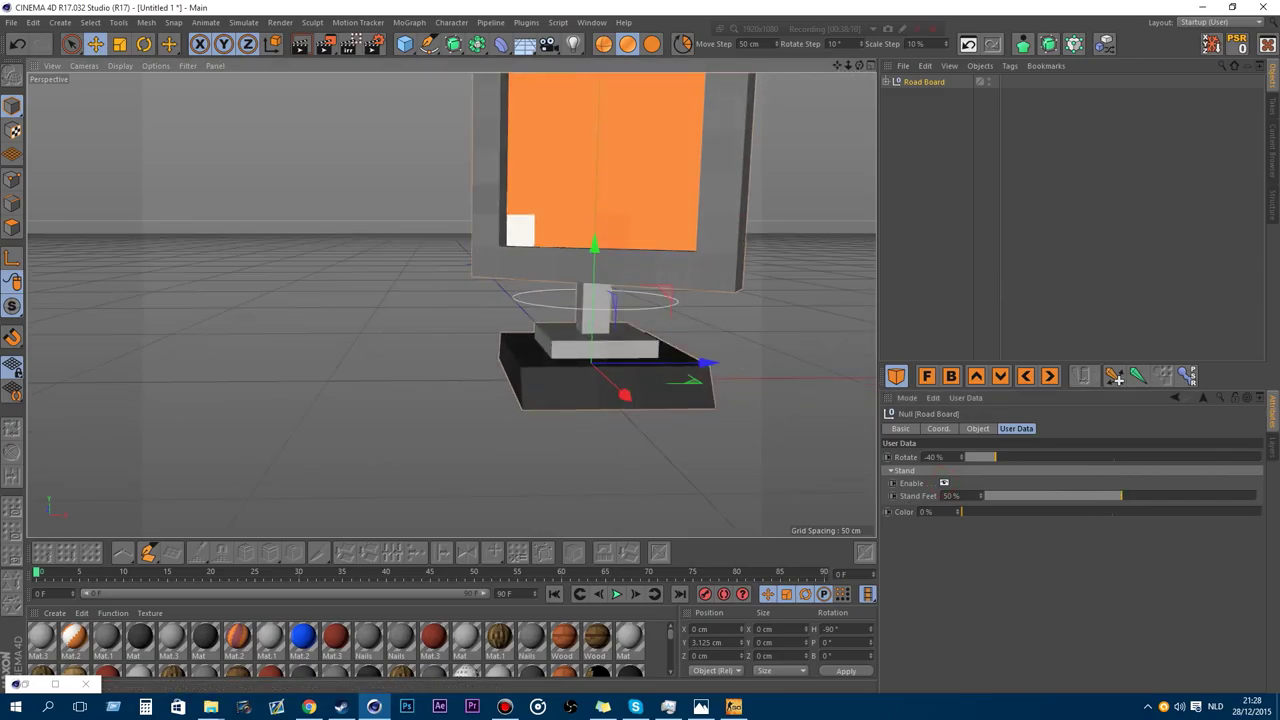
left_click_drag(859, 66, 860, 68)
scroll(531, 375, "up", 4)
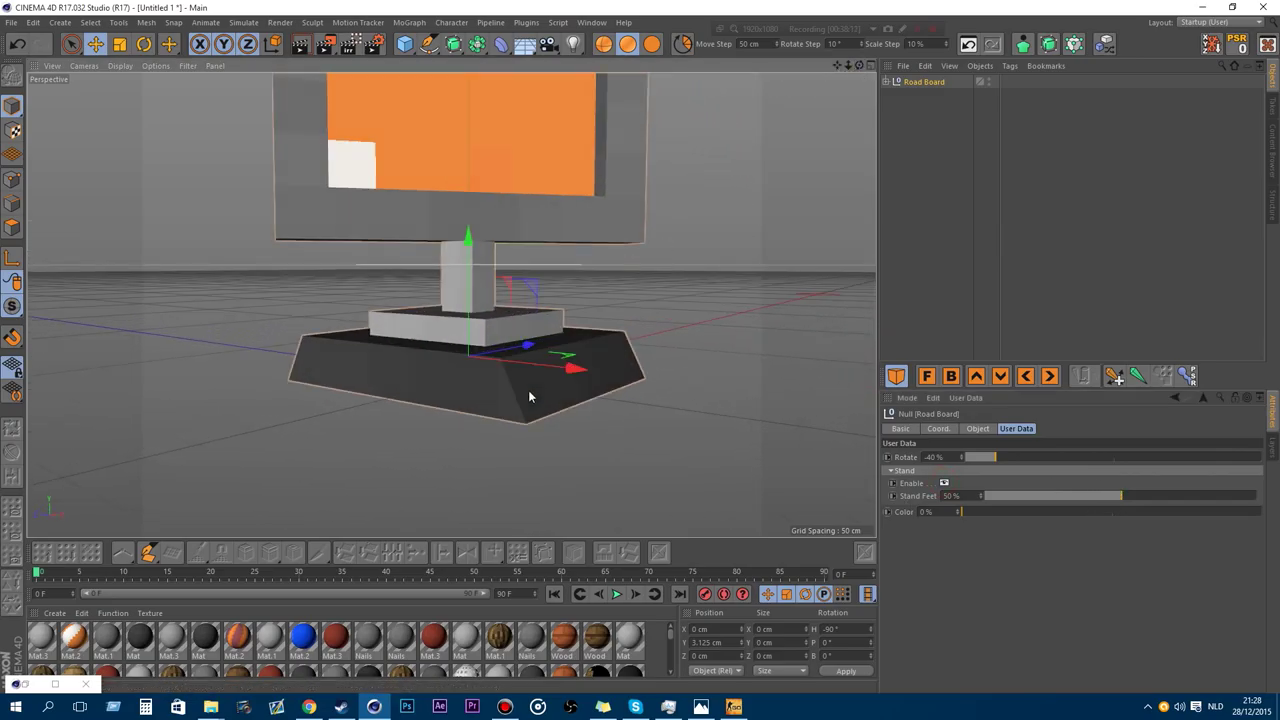
scroll(530, 397, "up", 2)
left_click_drag(1129, 497, 1257, 497)
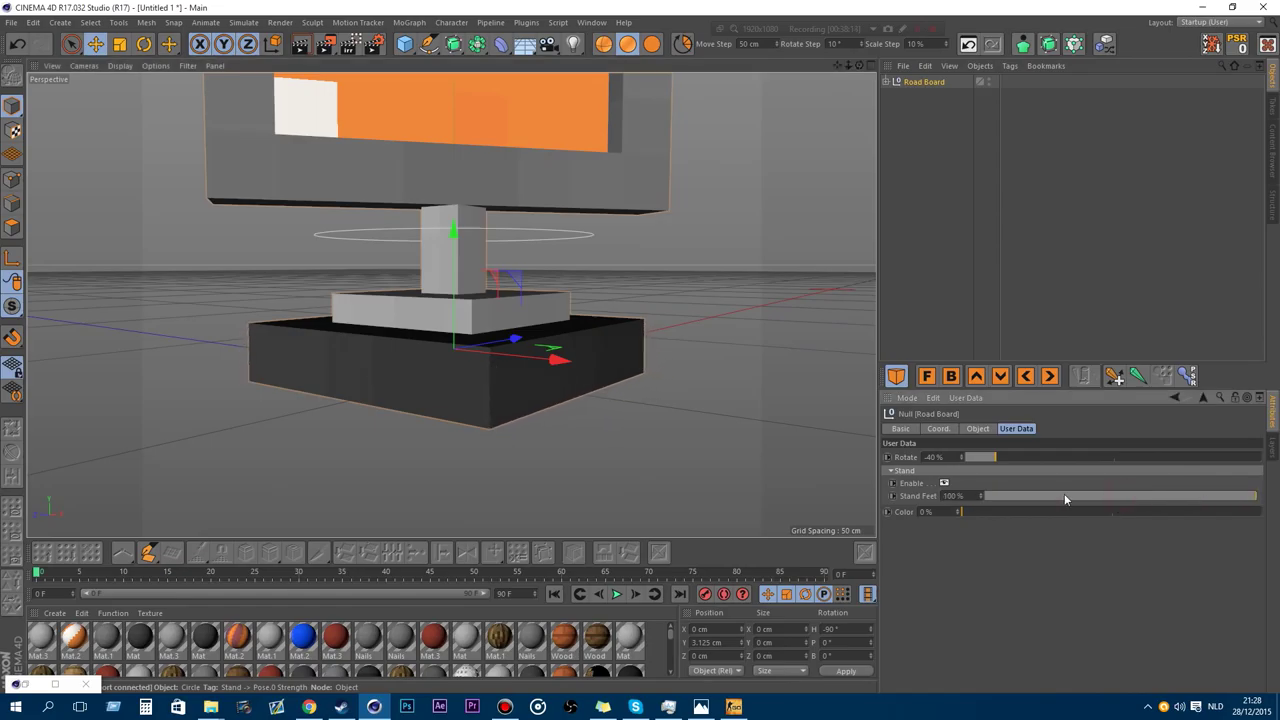
left_click_drag(1065, 499, 811, 500)
left_click_drag(995, 495, 740, 66)
Try the Road Board's Color at 20% and return it to 0%.
left_click_drag(859, 65, 790, 80)
left_click_drag(987, 512, 1021, 512)
left_click_drag(848, 65, 443, 154)
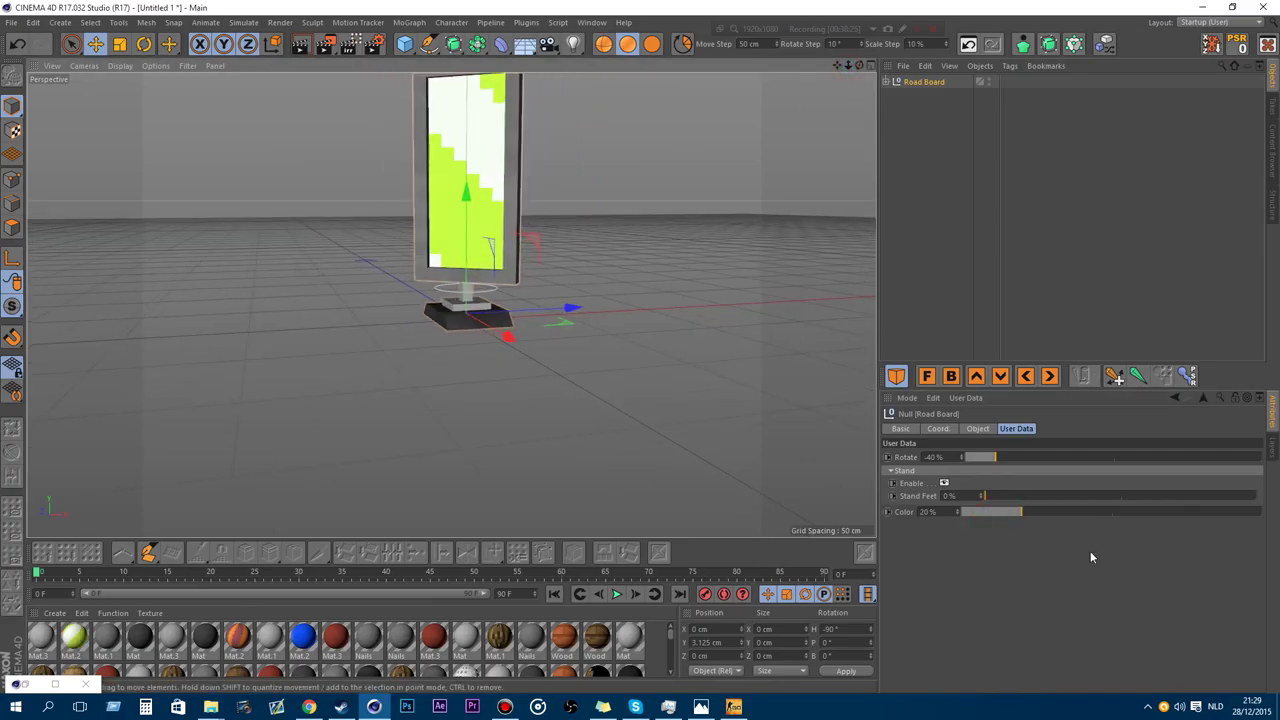
left_click_drag(1100, 512, 905, 510)
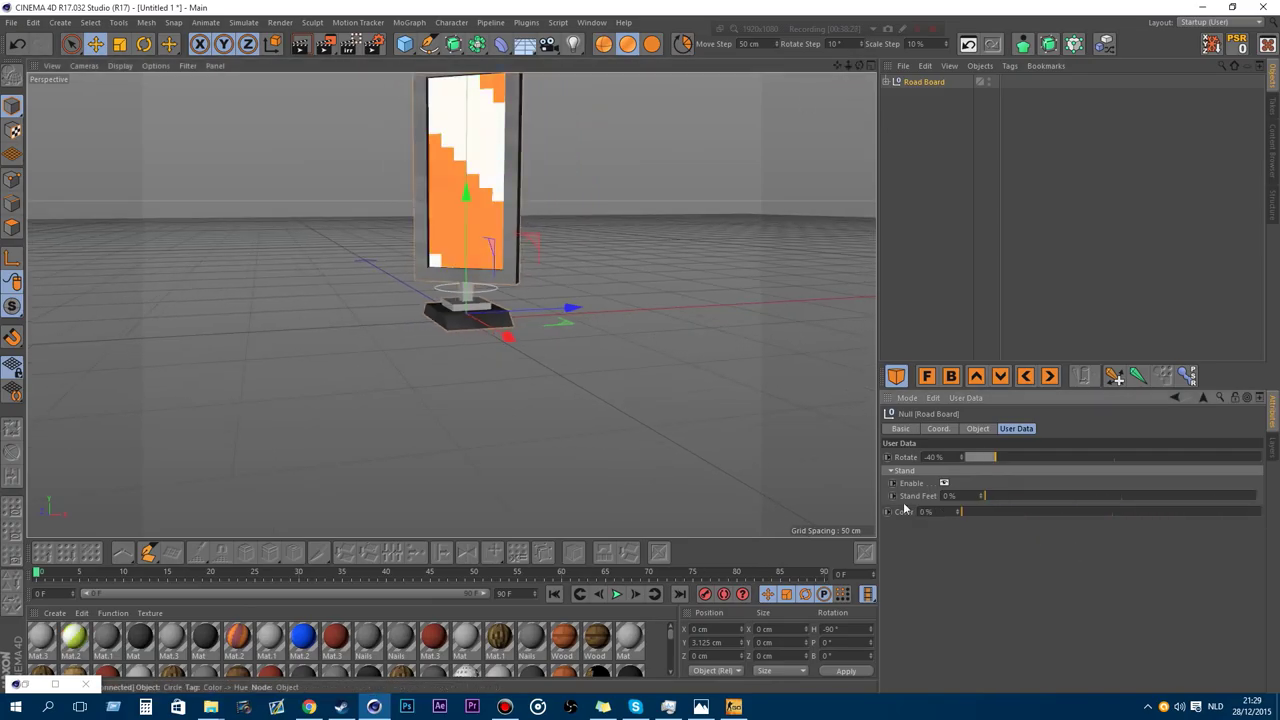
Delete the Road Board and load the Sign asset from the Traffic folder, framing the whole sign.
left_click(930, 112)
key("Delete")
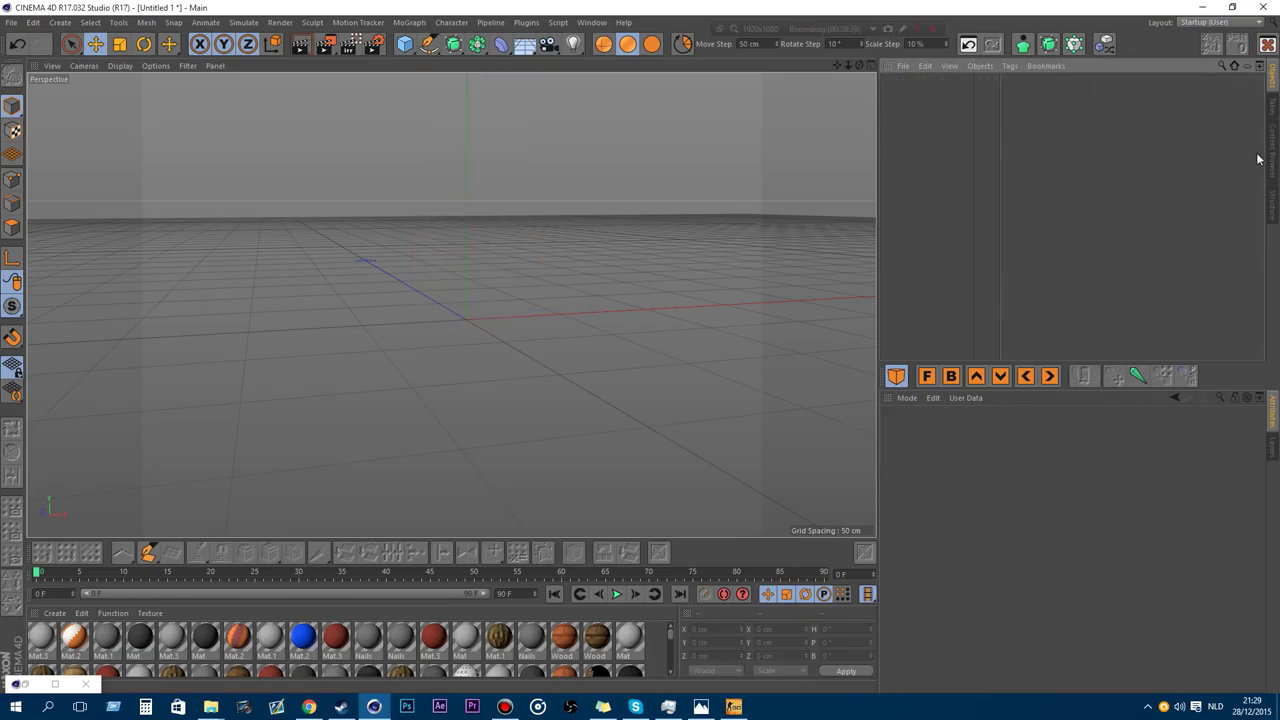
left_click(1270, 157)
scroll(1200, 200, "down", 1)
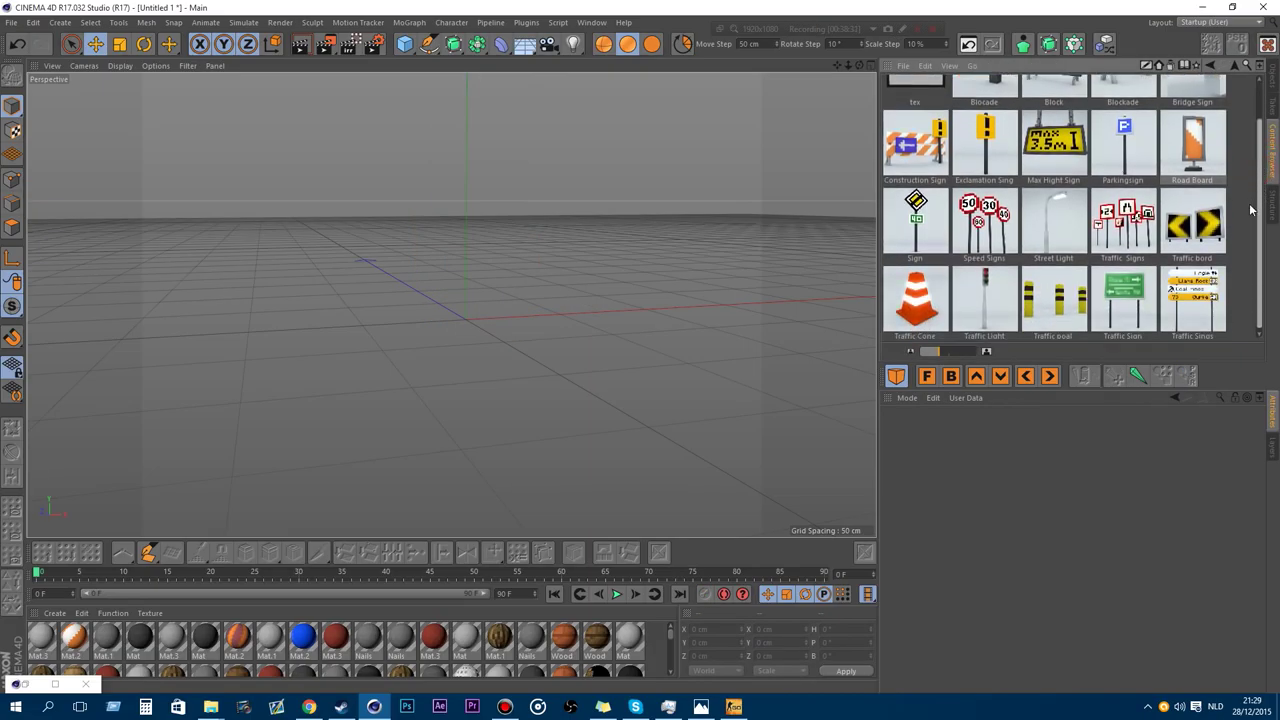
double_click(915, 215)
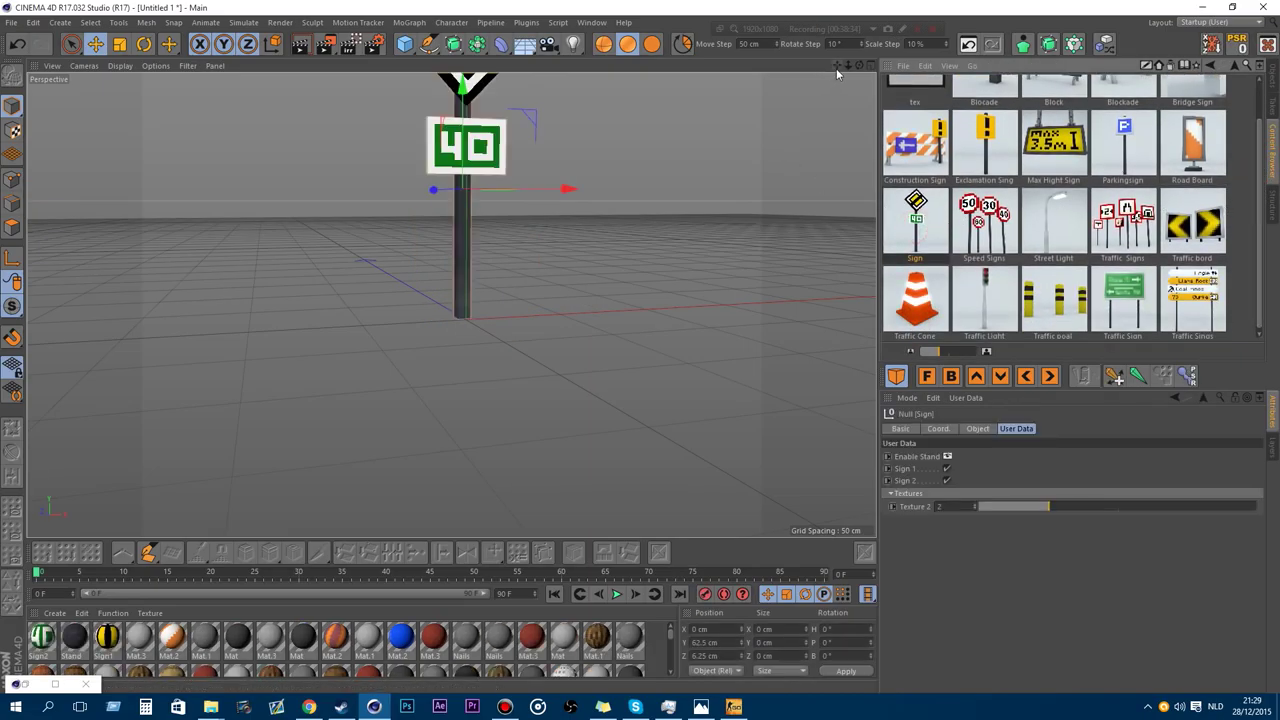
mouse_move(837, 67)
left_mouse_down()
mouse_move(834, 218)
mouse_move(840, 78)
left_mouse_up()
Toggle the Sign's stand, Sign 1 and Sign 2 off and on, and try its Texture 2 slider, leaving it at 2.
left_click(948, 457)
left_click(948, 457)
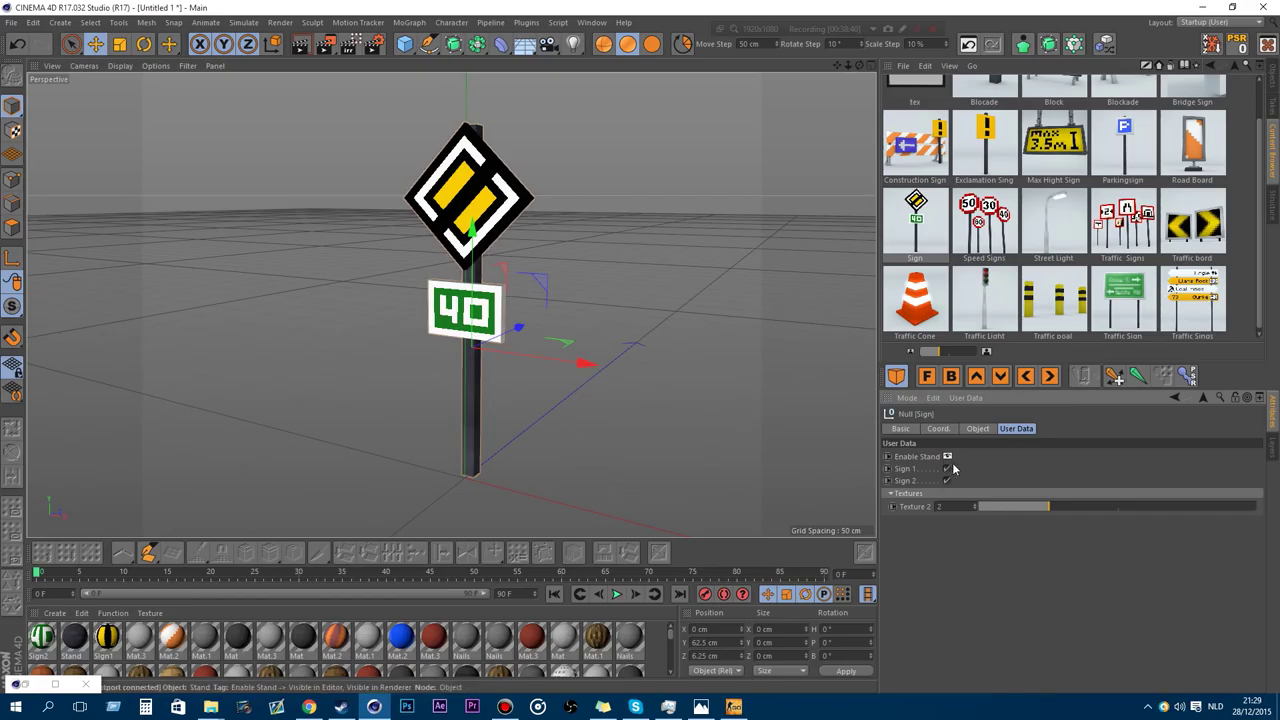
left_click(947, 468)
left_click(947, 468)
left_click(947, 480)
left_click(947, 480)
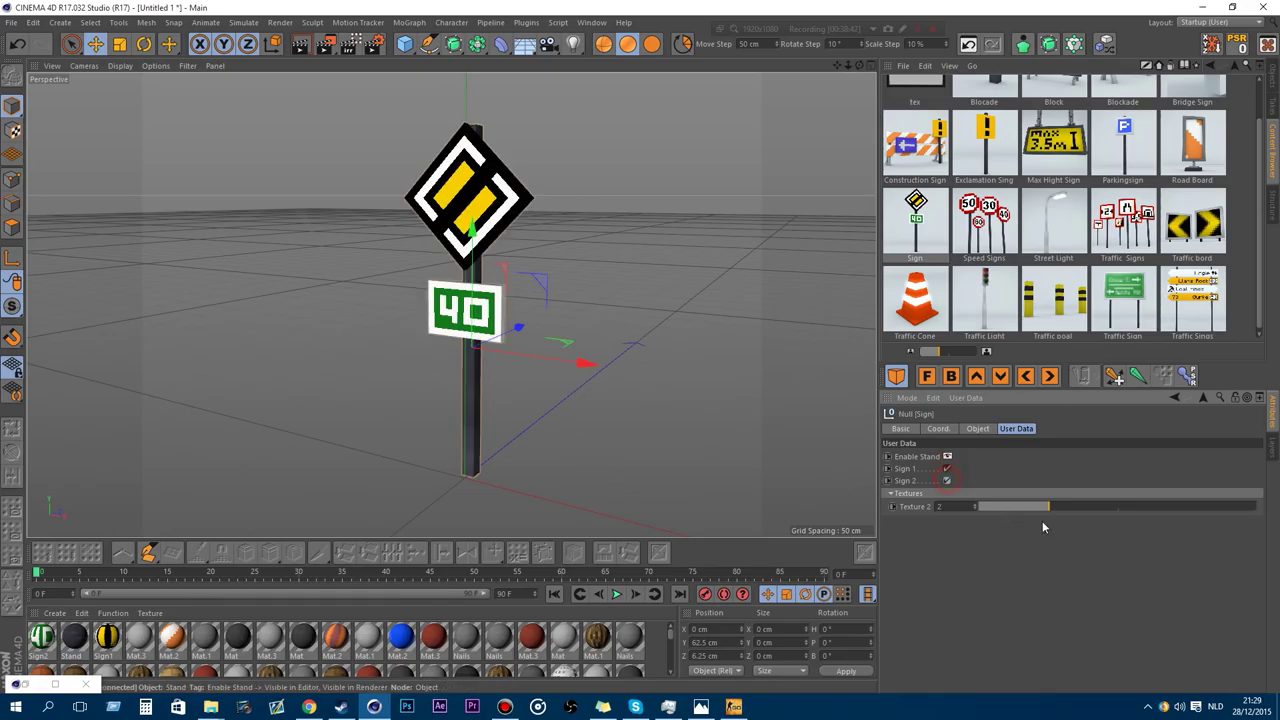
left_click(1036, 506)
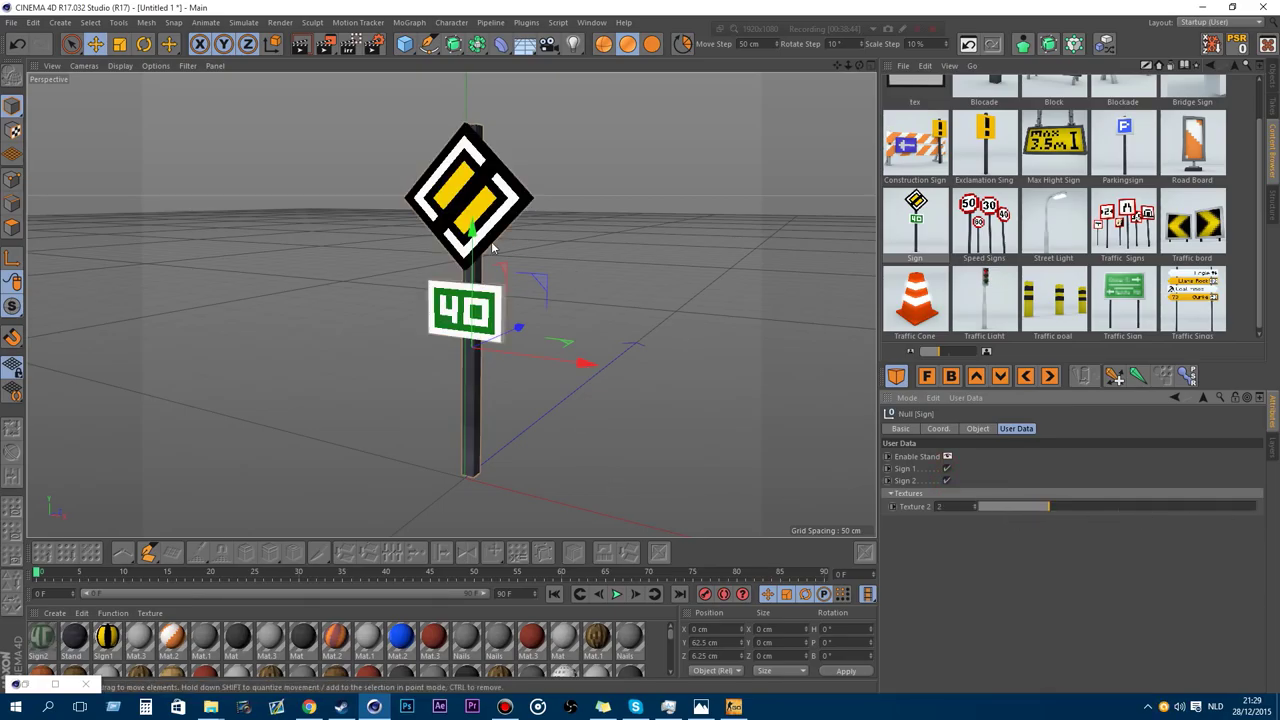
left_click(1047, 507)
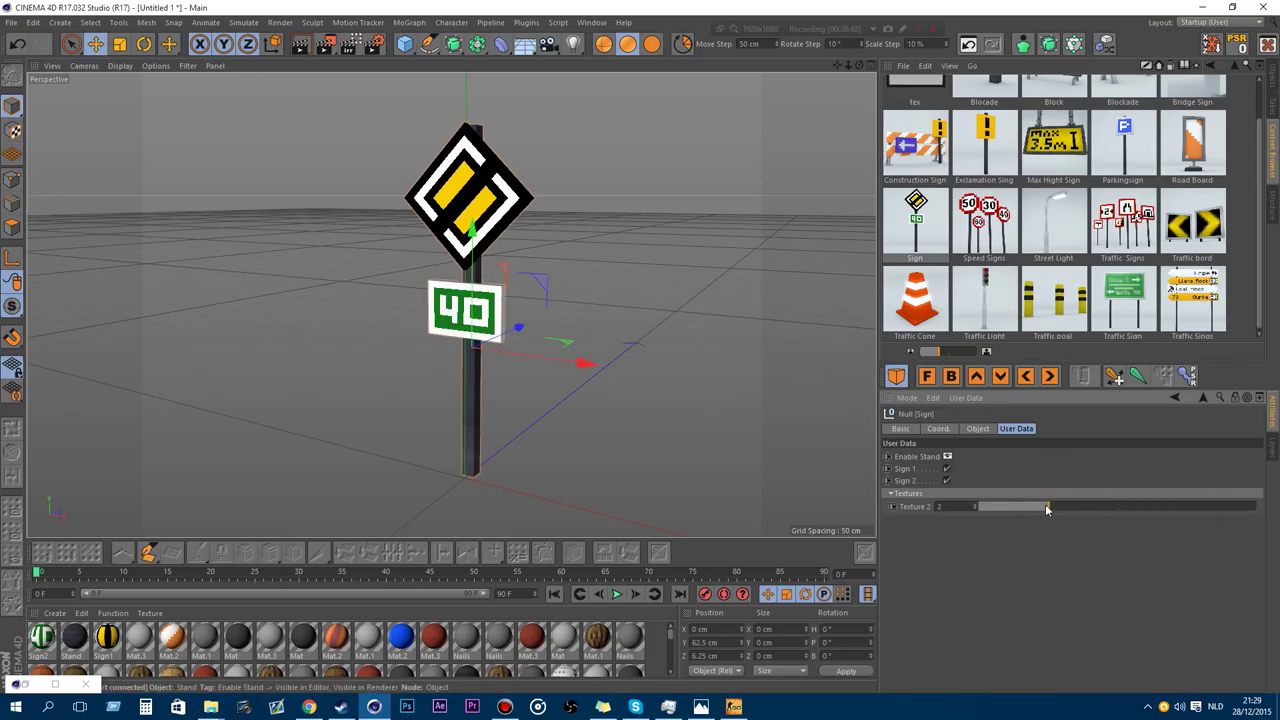
Load the Traffic Cone asset, delete the Sign, and select the Traffic Cone to show its options.
scroll(1158, 230, "down", 1)
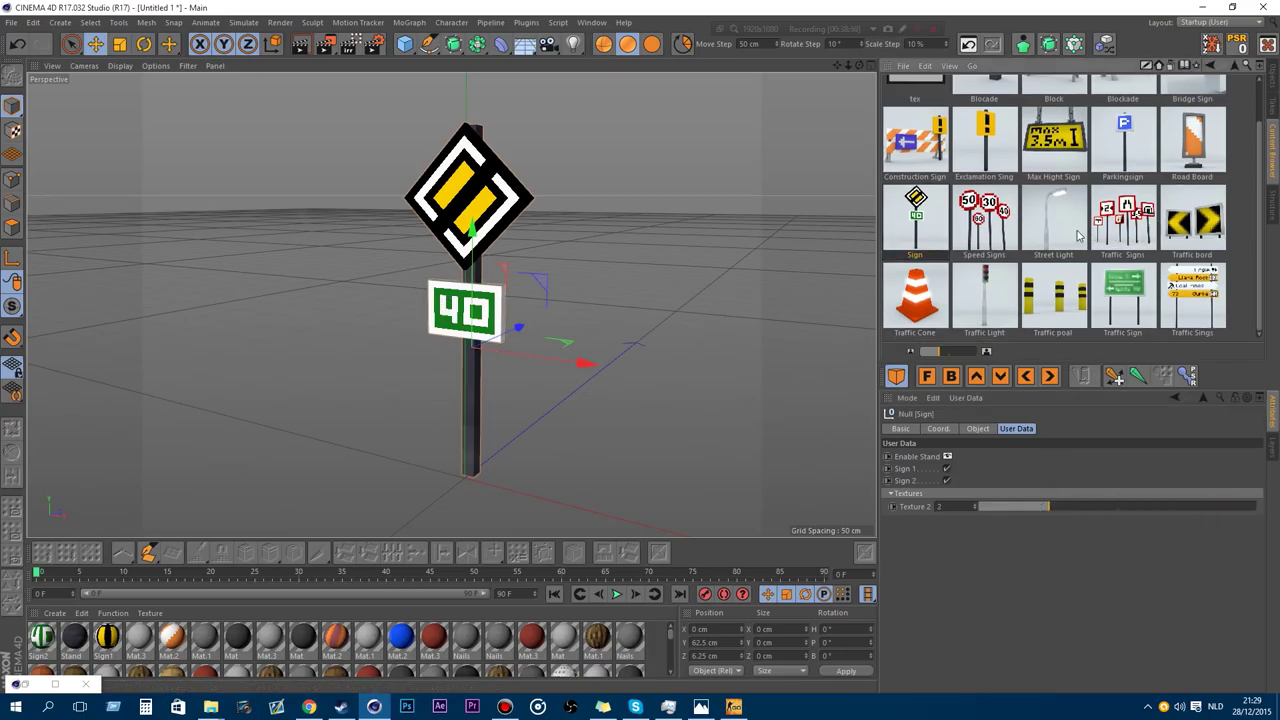
double_click(913, 277)
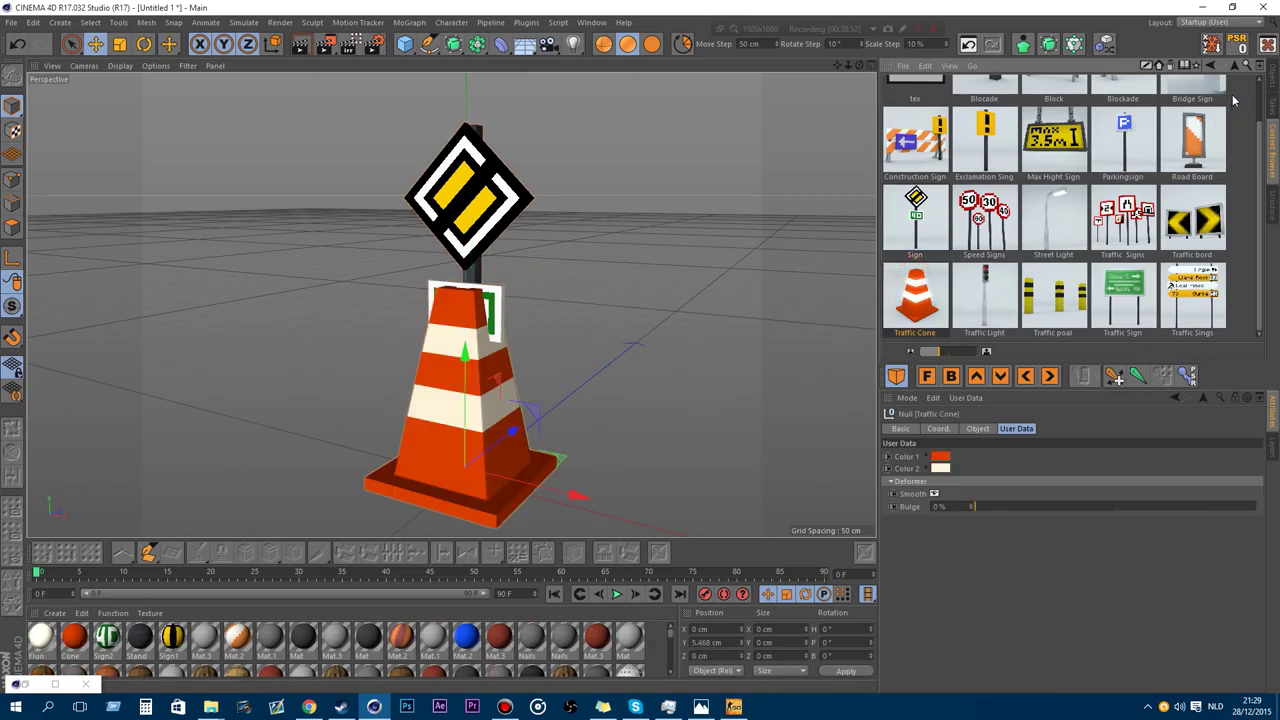
left_click(1274, 83)
left_click(910, 96)
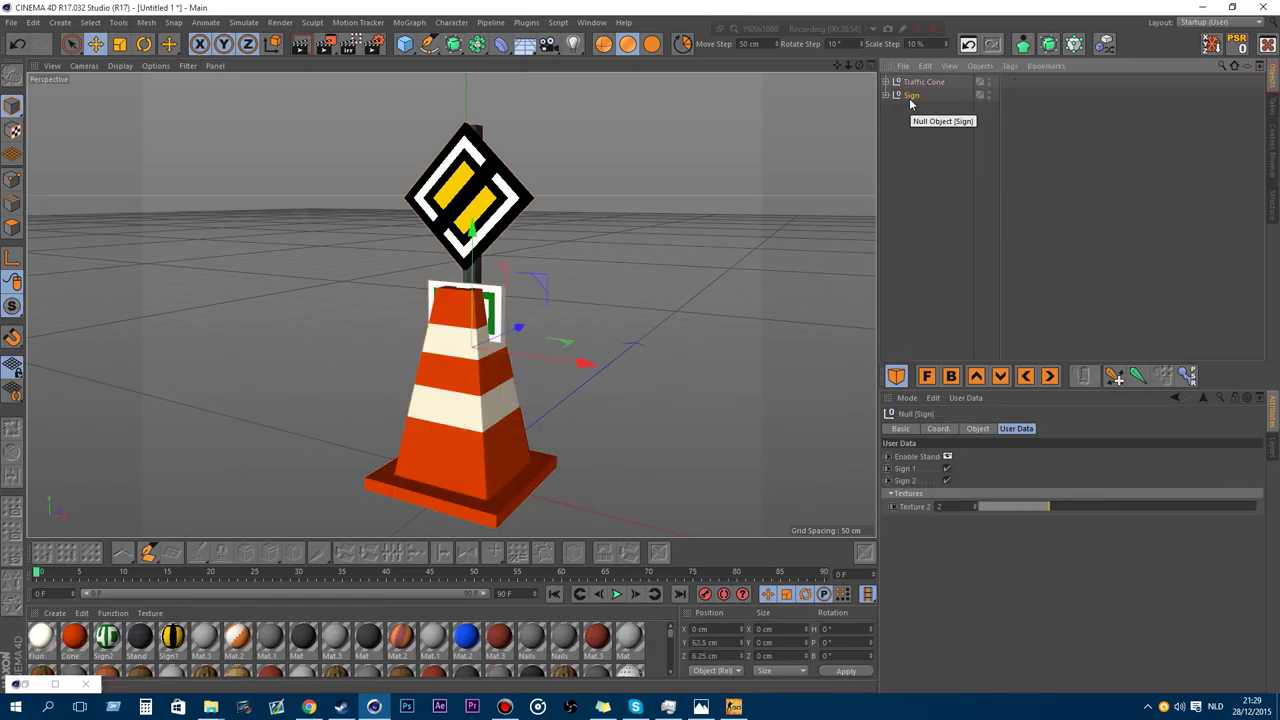
key("Delete")
left_click(922, 82)
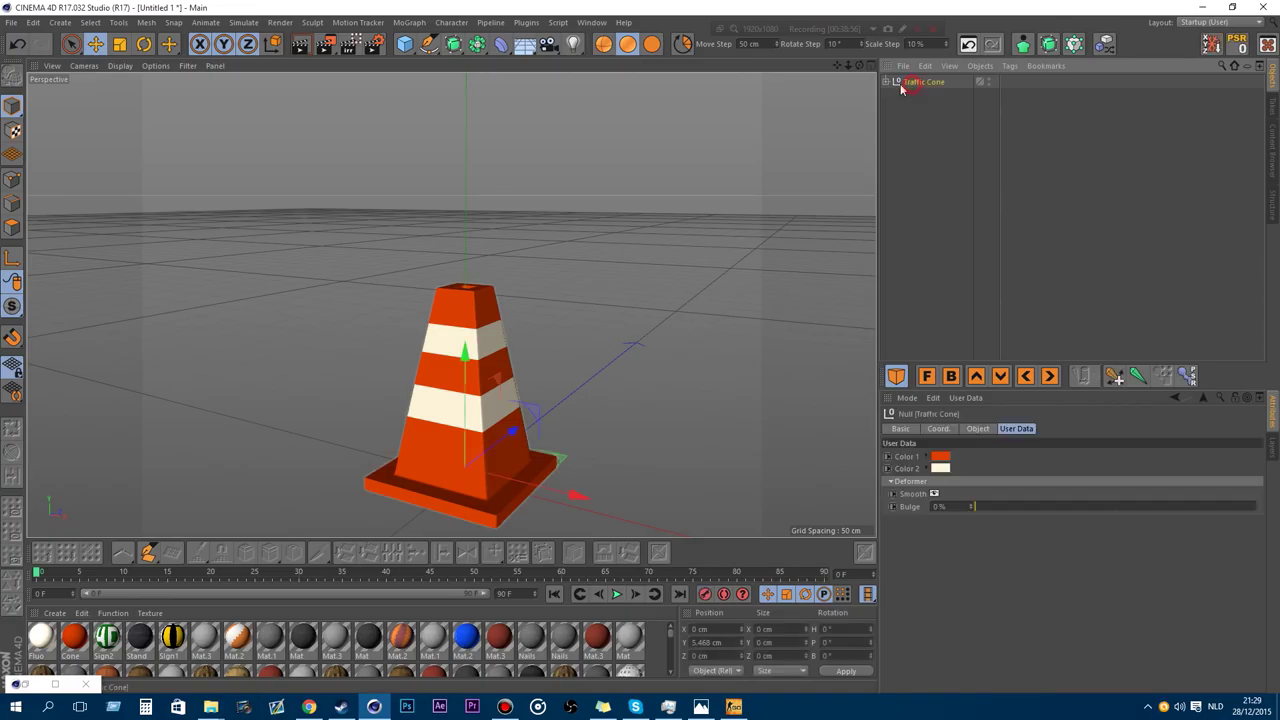
Scale the Traffic Cone down uniformly to less than half its size and select the cone in the viewport from a lower angle.
left_click(144, 43)
left_click(119, 43)
left_click_drag(551, 280, 398, 465)
left_click(97, 46)
left_click(667, 399)
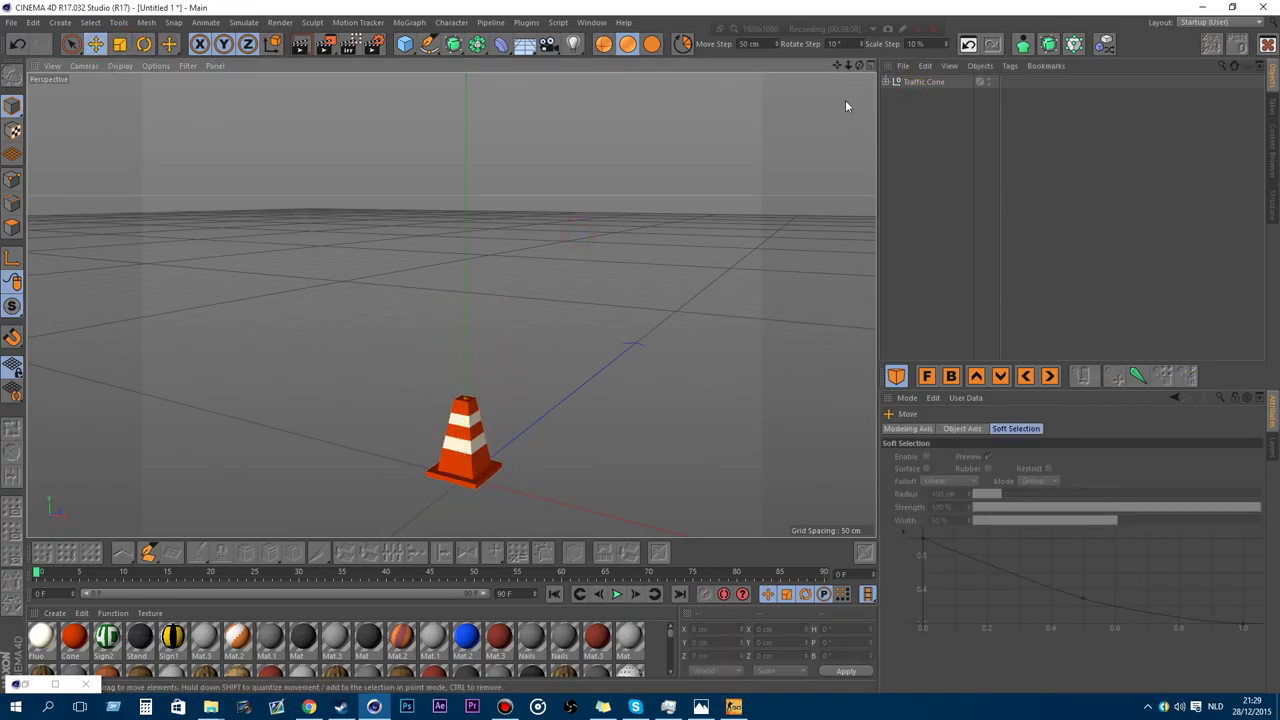
left_click_drag(859, 66, 950, 28)
left_click_drag(451, 305, 551, 420)
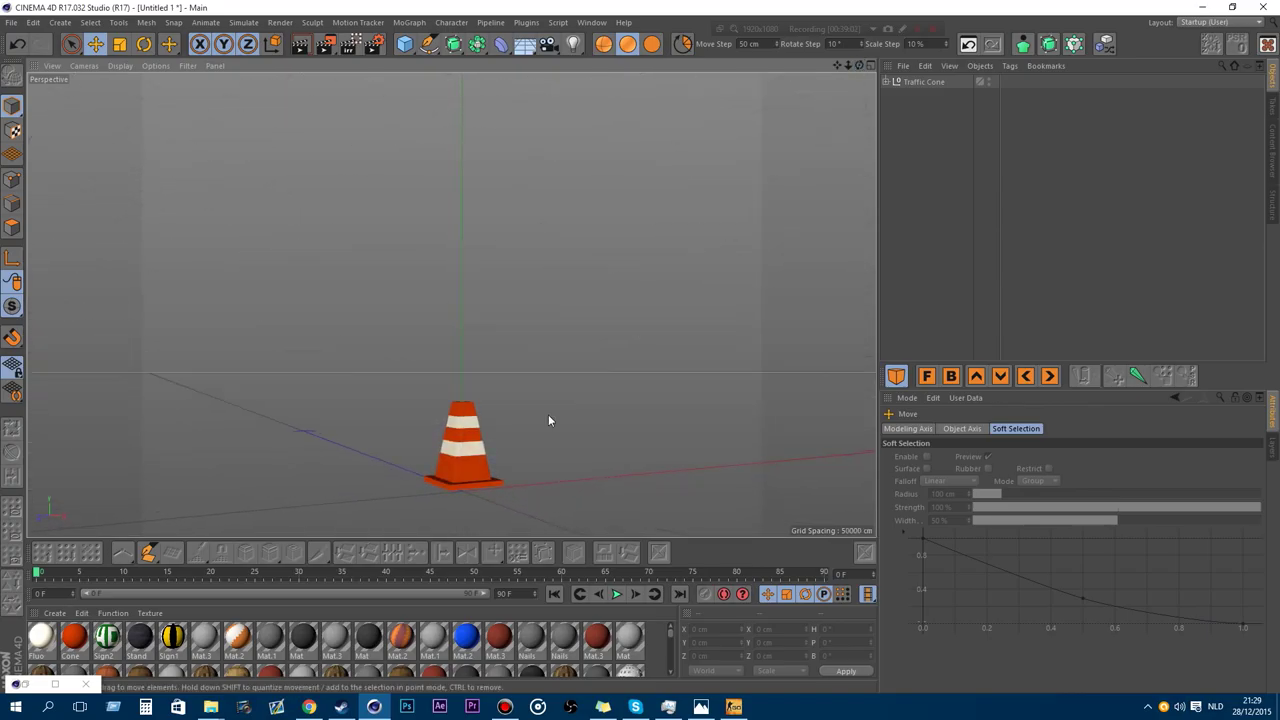
left_click(462, 432)
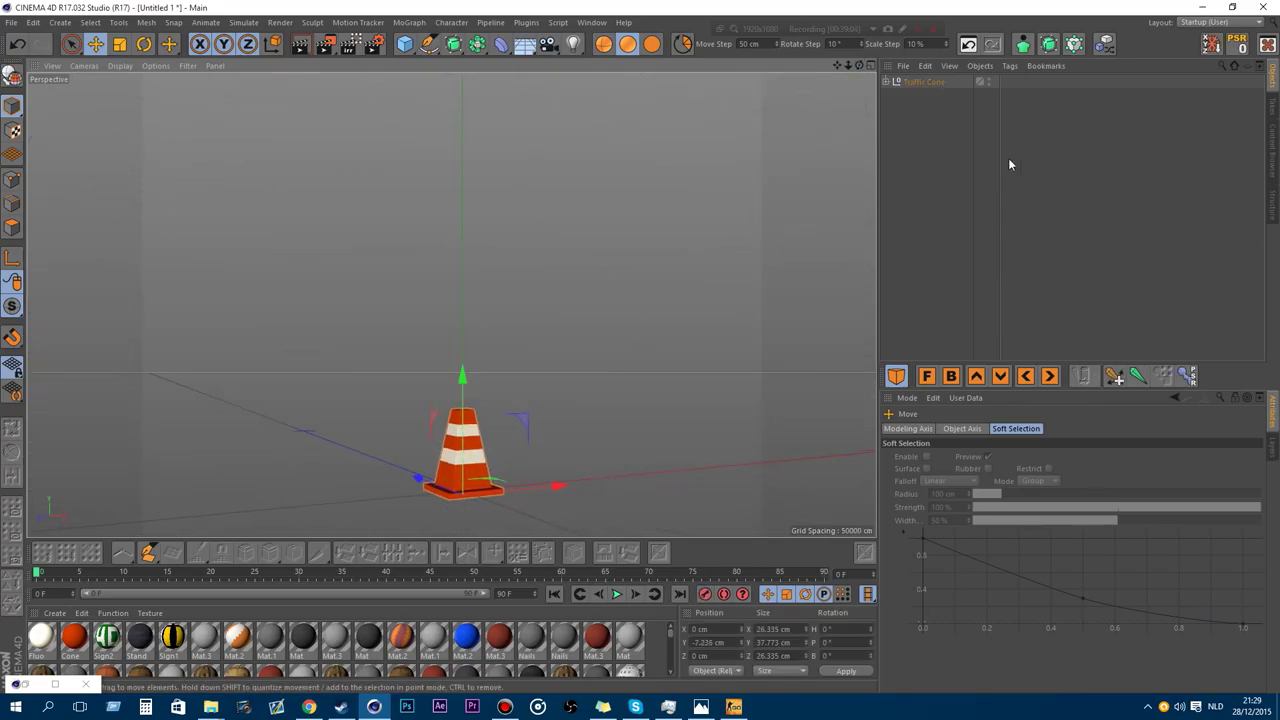
Try darkening the Traffic Cone's Color 1 to 68% brightness, and undo the color change.
left_click(921, 80)
left_click(942, 456)
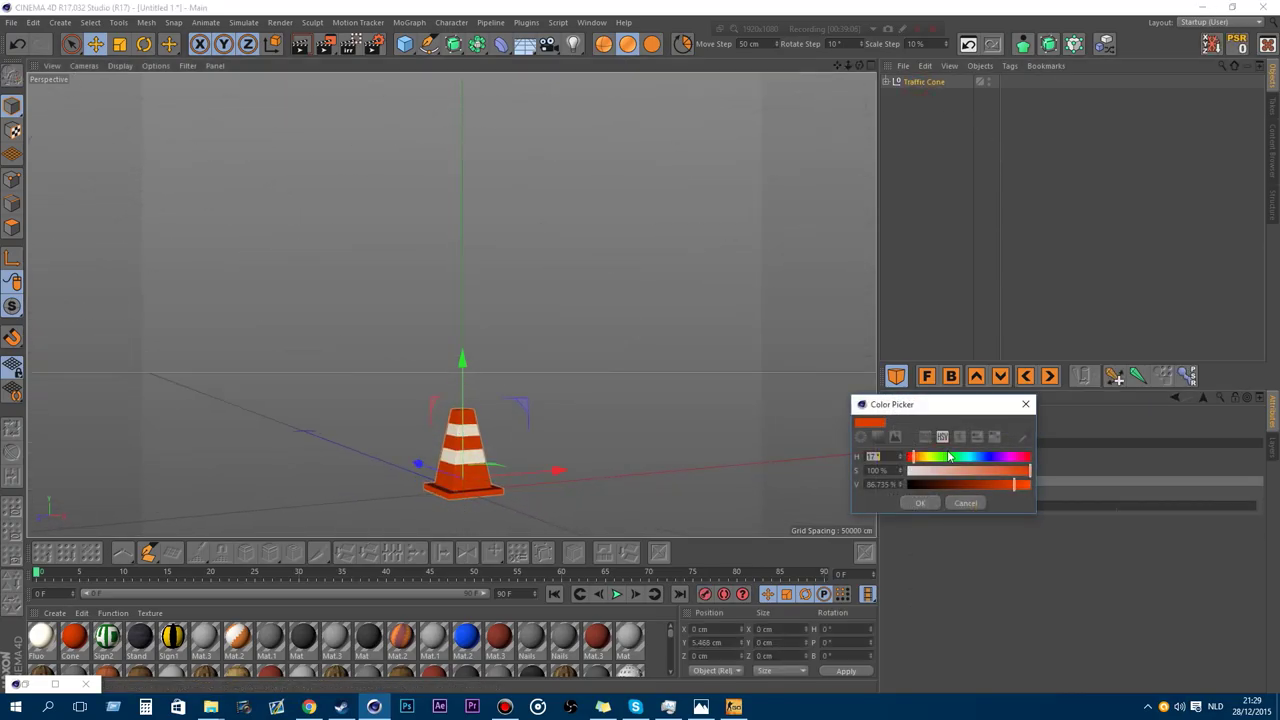
left_click_drag(1002, 488, 994, 487)
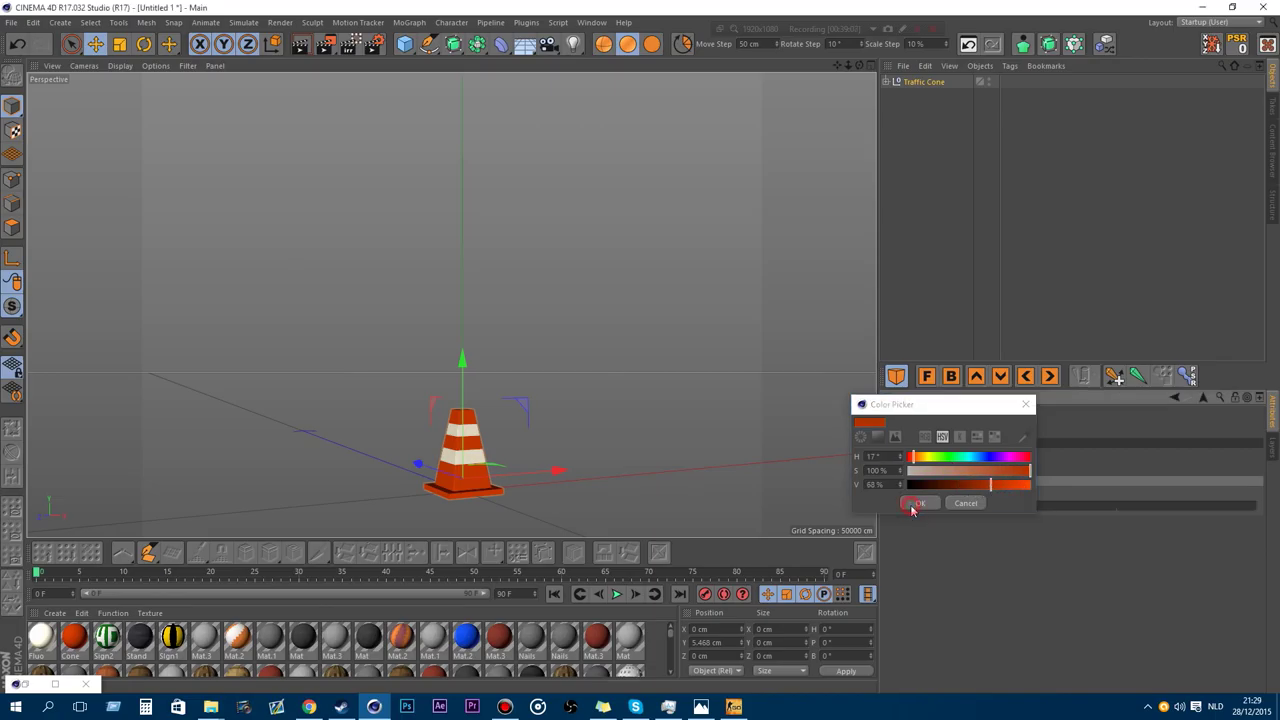
left_click(912, 504)
left_click(18, 44)
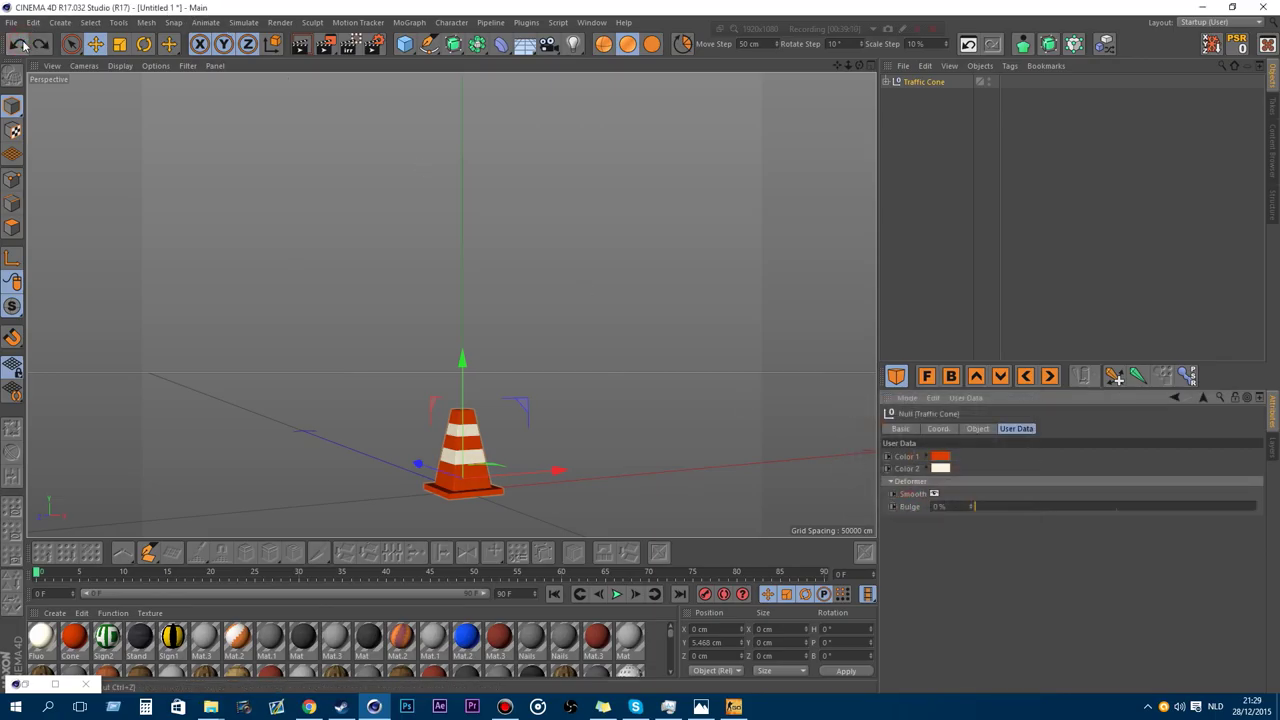
Toggle the Traffic Cone's Smooth deformer option off and on, and dismiss the desktop notification.
left_click(933, 494)
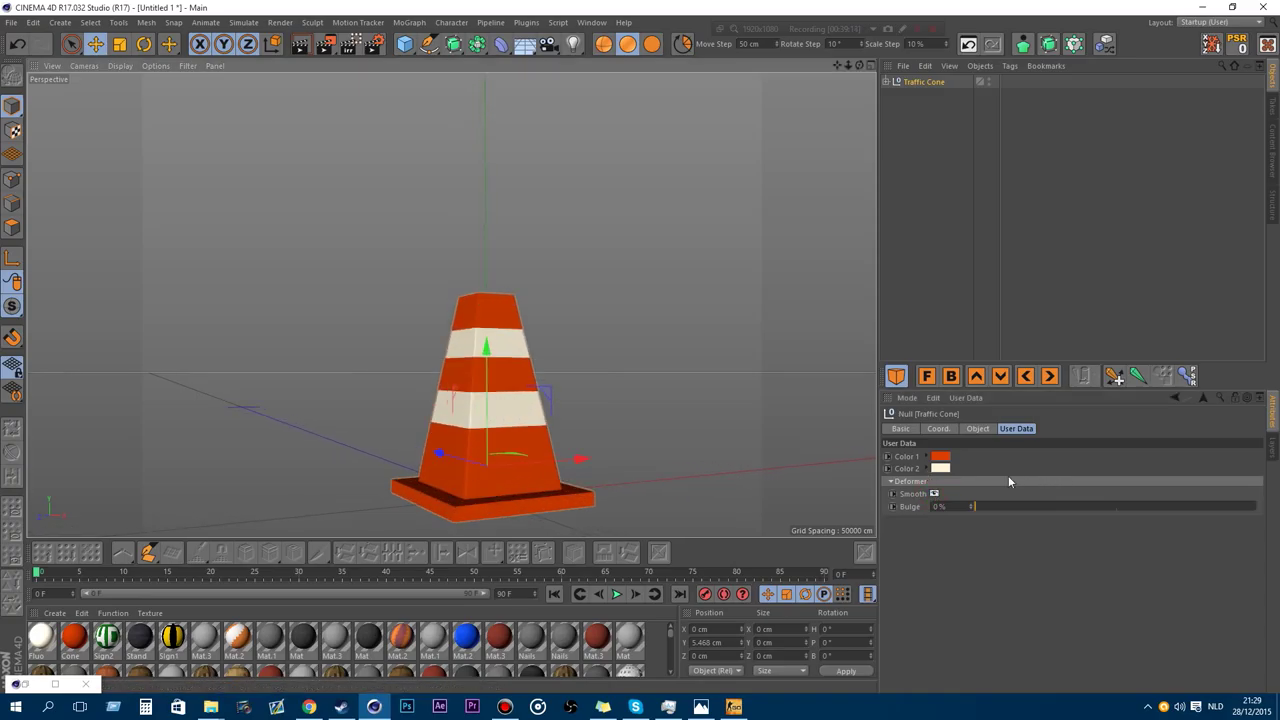
left_click(936, 495)
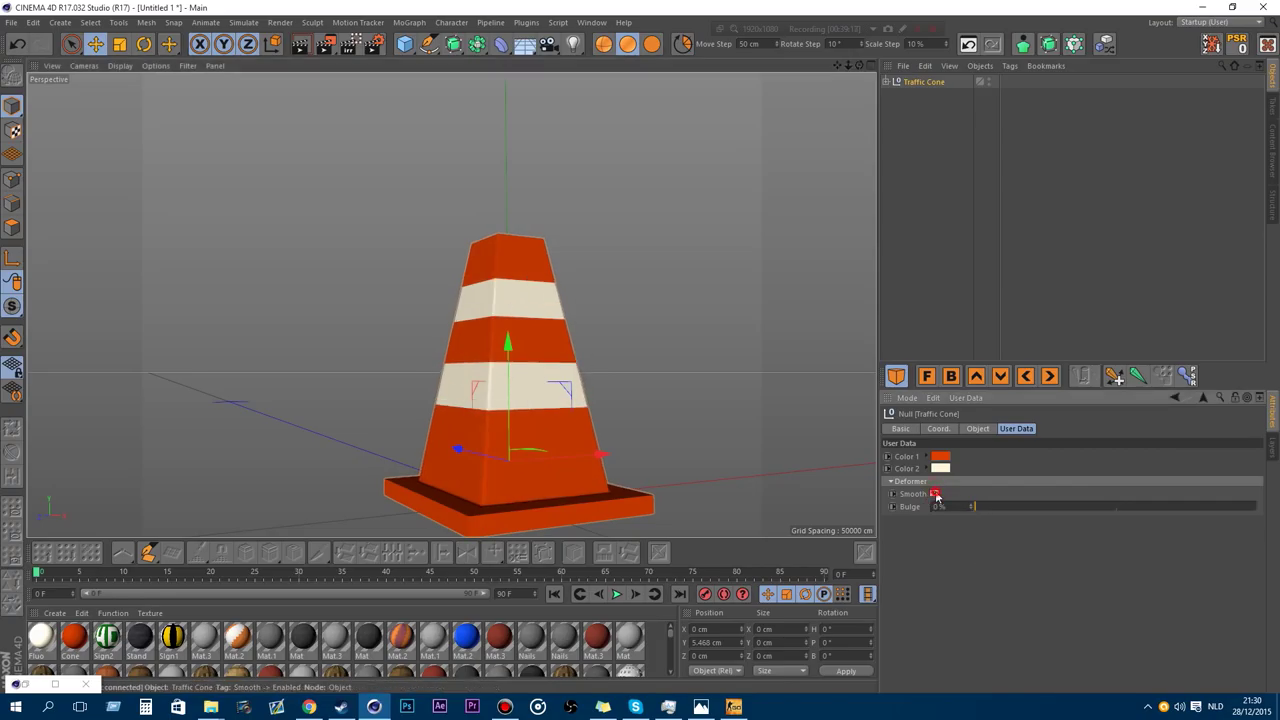
left_click(936, 495)
left_click(936, 495)
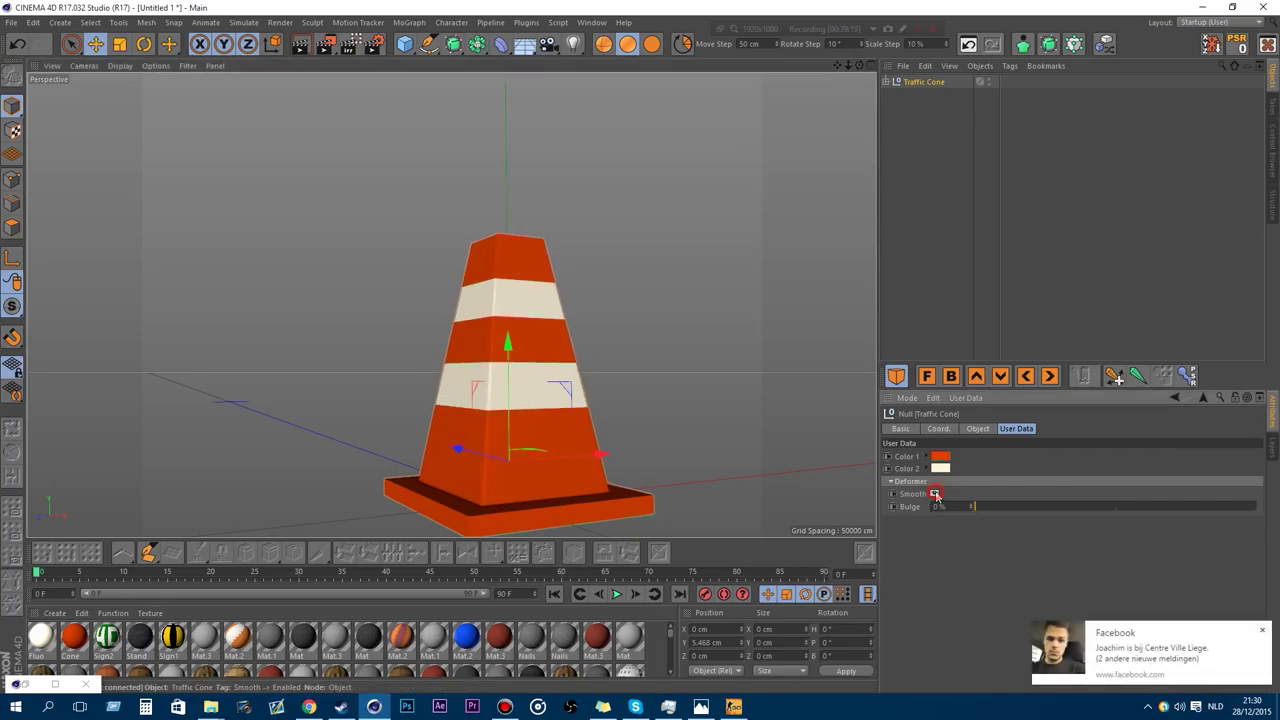
left_click(1264, 627)
Try the Traffic Cone's Bulge deformer at different strengths, leaving it at 89%.
left_click_drag(983, 507, 874, 510)
left_click_drag(848, 65, 750, 66)
left_click_drag(1000, 507, 1228, 506)
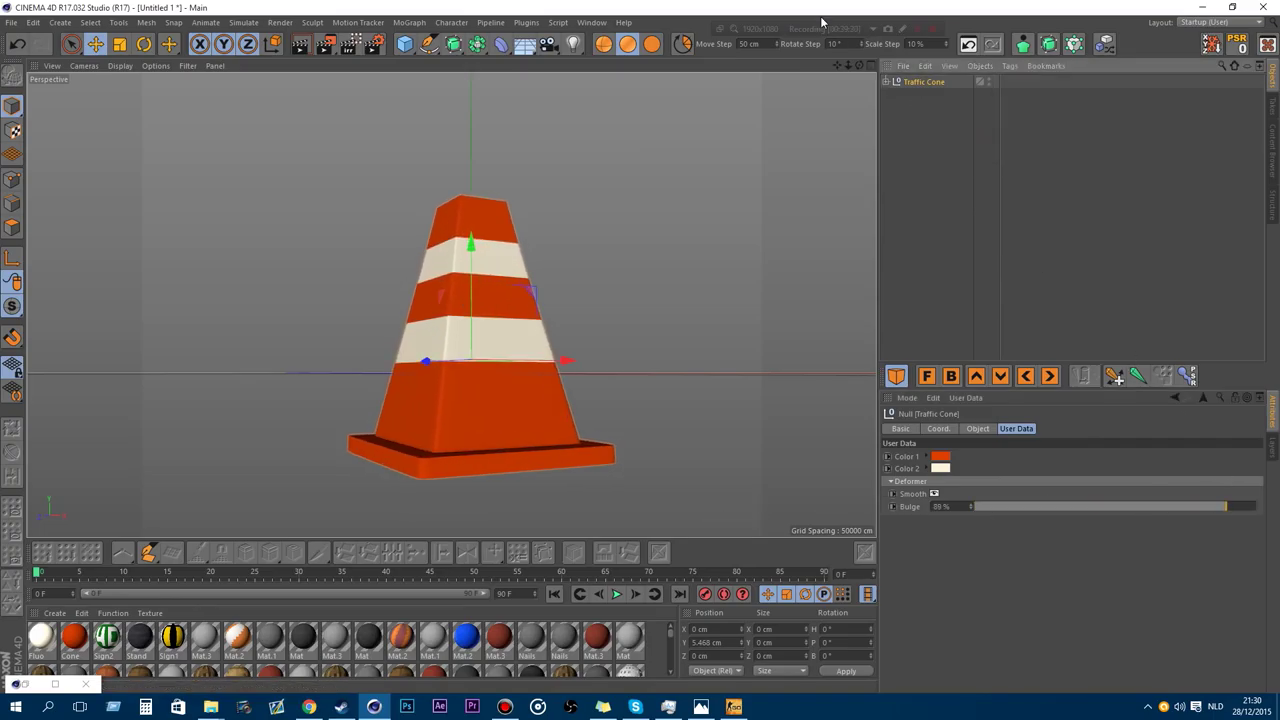
Delete the Traffic Cone, load the Traffic poal asset from the Traffic folder, and select it to show its options.
key("Delete")
left_click(1268, 166)
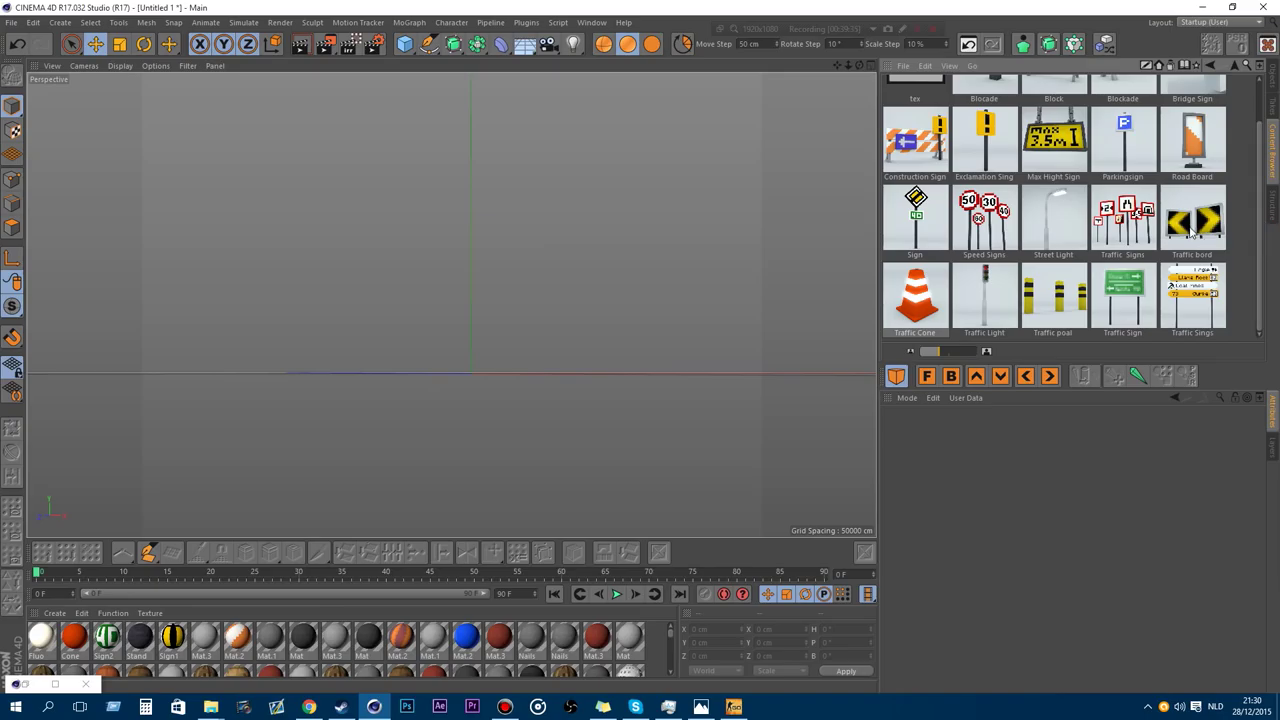
double_click(1058, 288)
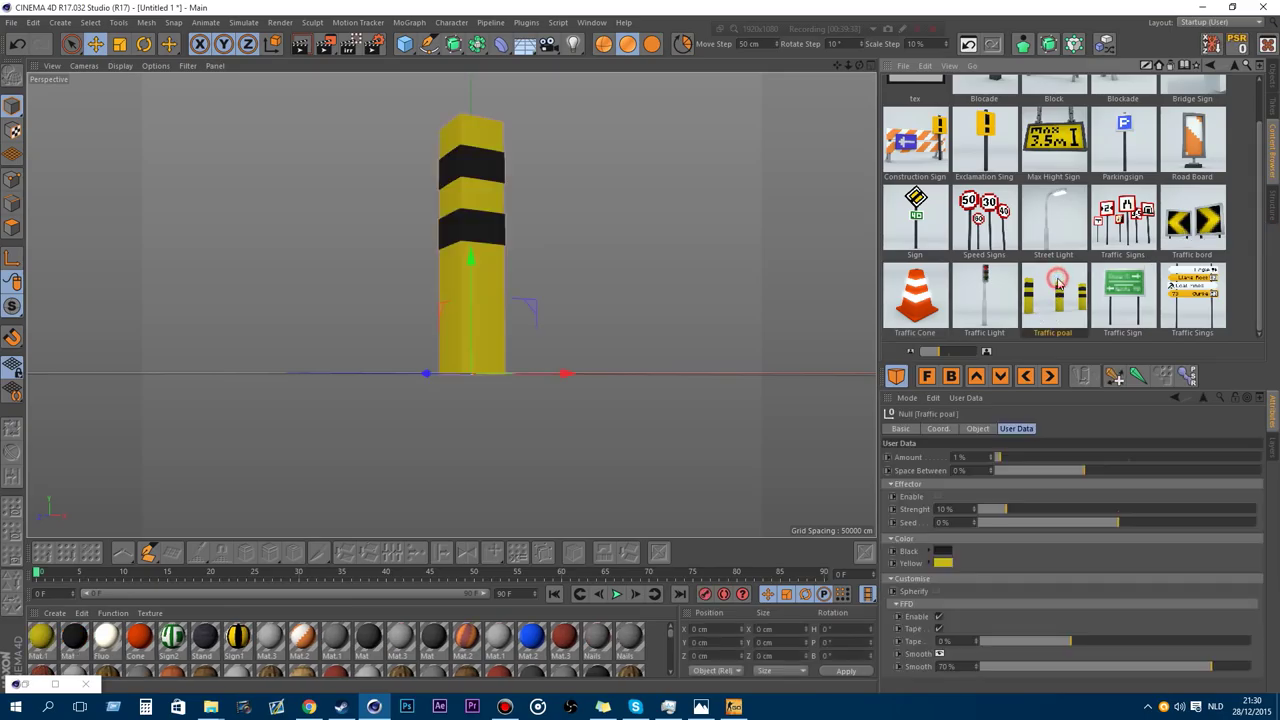
left_click_drag(849, 67, 862, 100)
left_click_drag(451, 305, 452, 305)
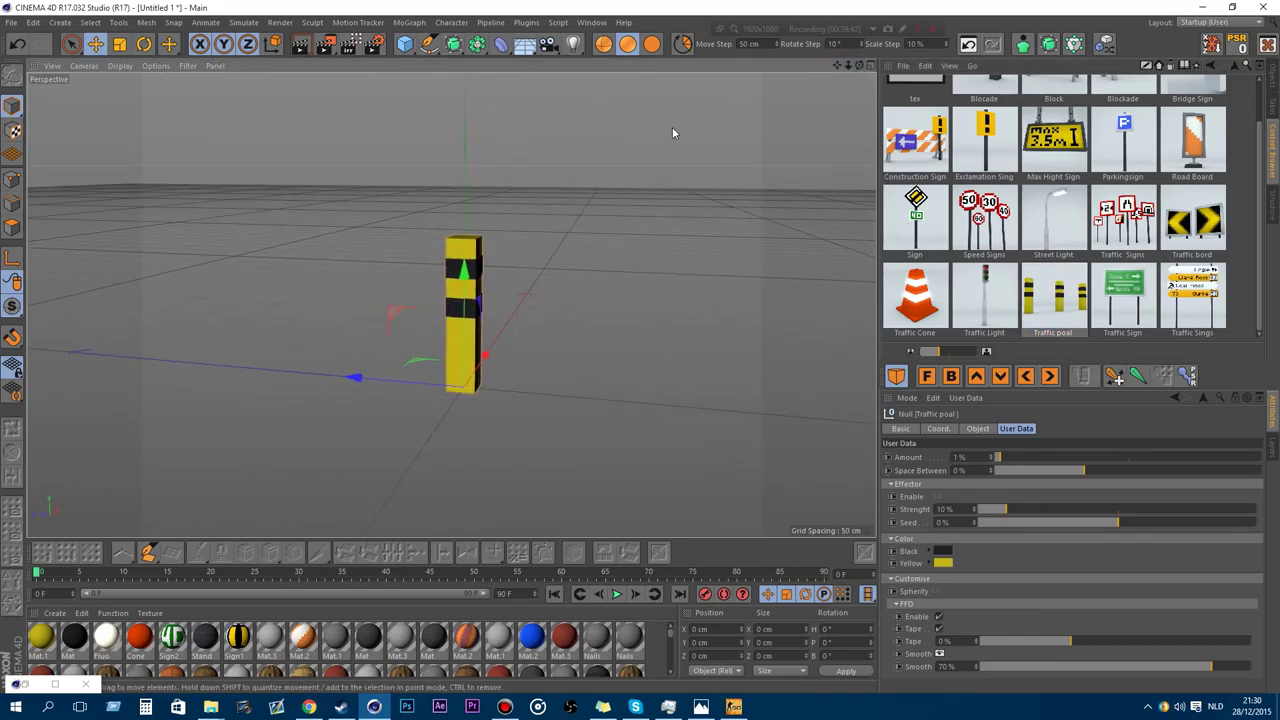
left_click(1273, 76)
left_click(930, 83)
scroll(370, 340, "up", 5)
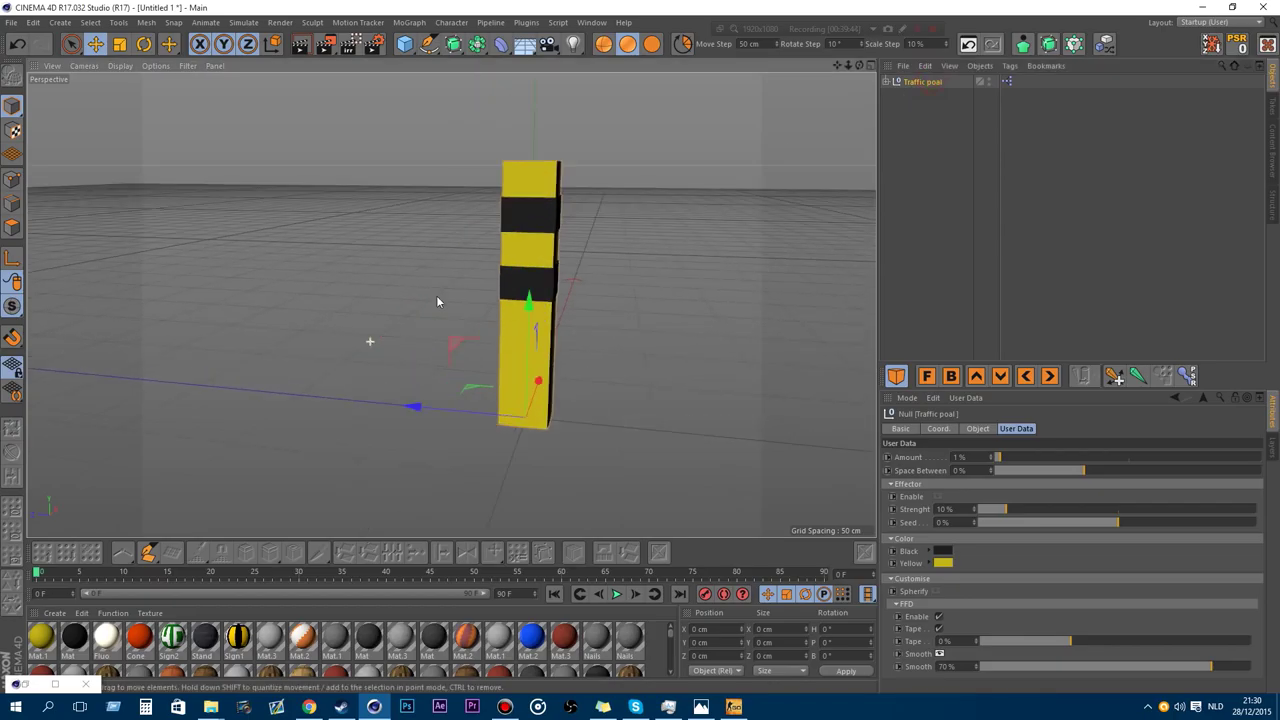
scroll(660, 198, "up", 2)
left_click_drag(855, 70, 451, 305)
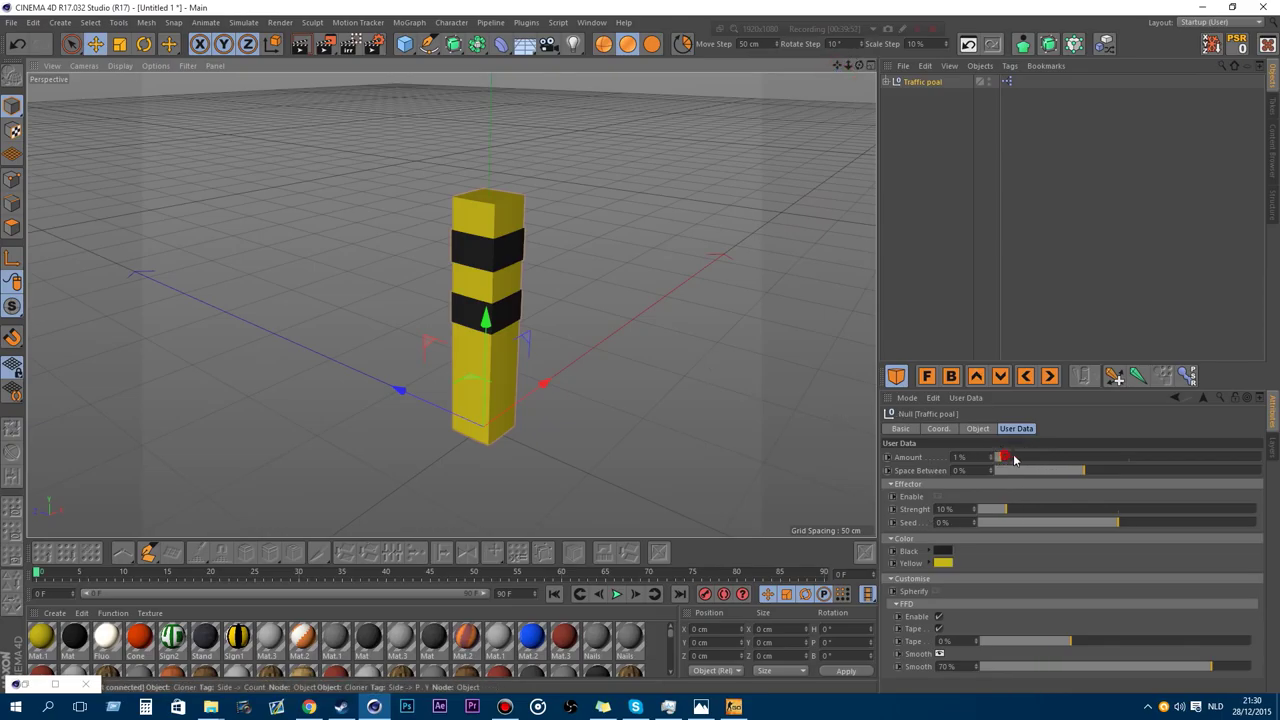
Try the Traffic poal's Amount at 25%, reduce it to 4%, and set Space Between to 166%.
left_click_drag(998, 457, 1130, 457)
left_click_drag(849, 66, 451, 305)
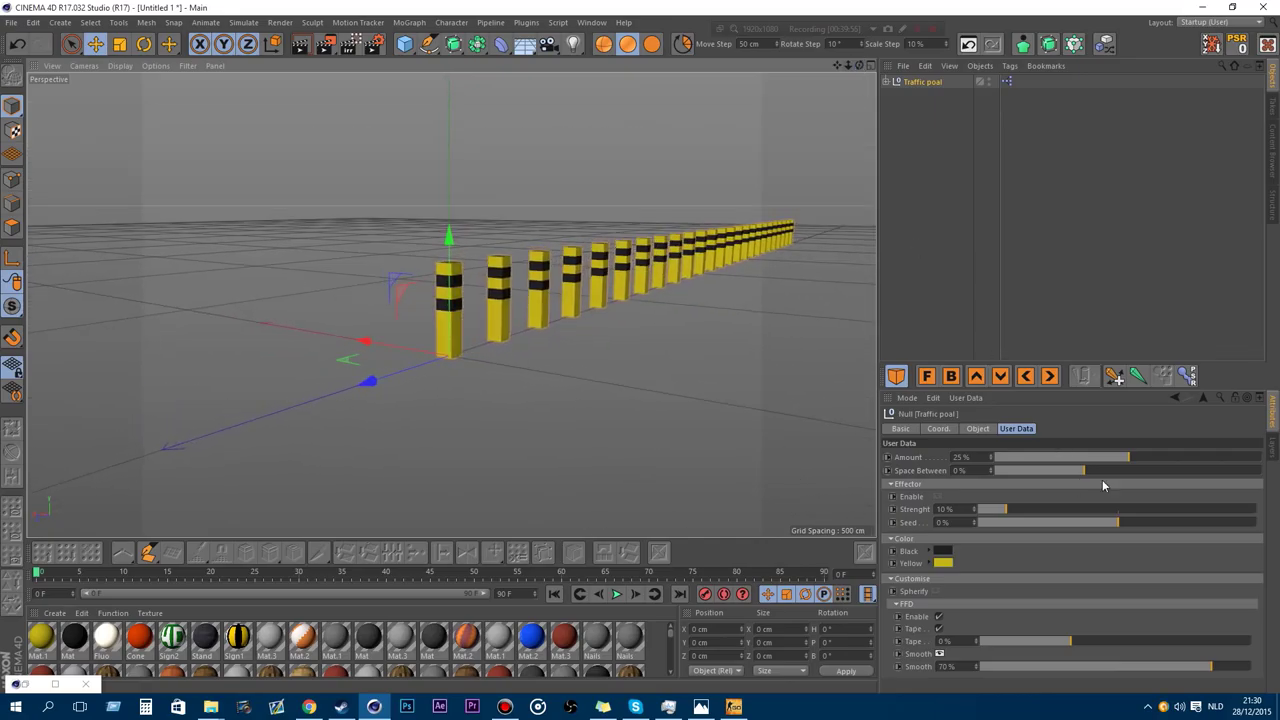
mouse_move(1120, 457)
left_mouse_down()
mouse_move(1006, 457)
mouse_move(1070, 462)
mouse_move(1022, 460)
left_mouse_up()
left_click_drag(1019, 460, 1232, 477)
Enable the Traffic poal's Effector, lower its Strenght to 0%, and disable the Effector.
scroll(500, 285, "up", 7)
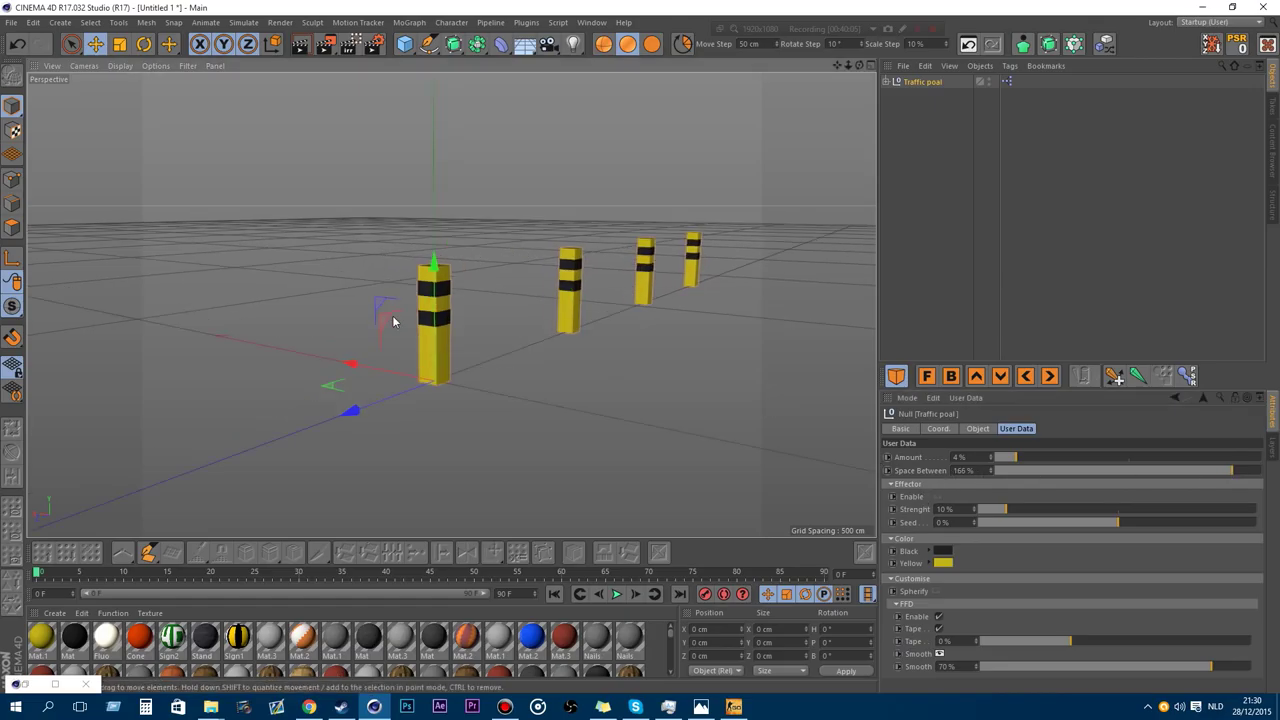
left_click(938, 497)
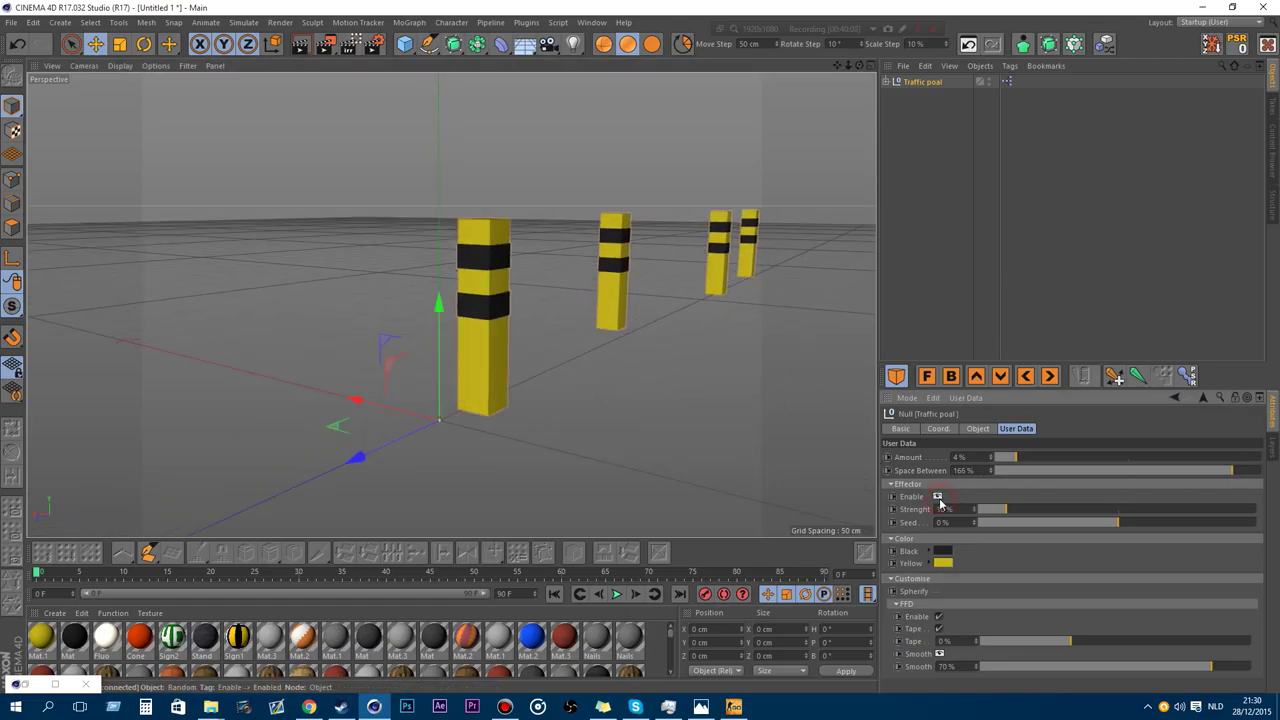
left_click_drag(1005, 510, 975, 510)
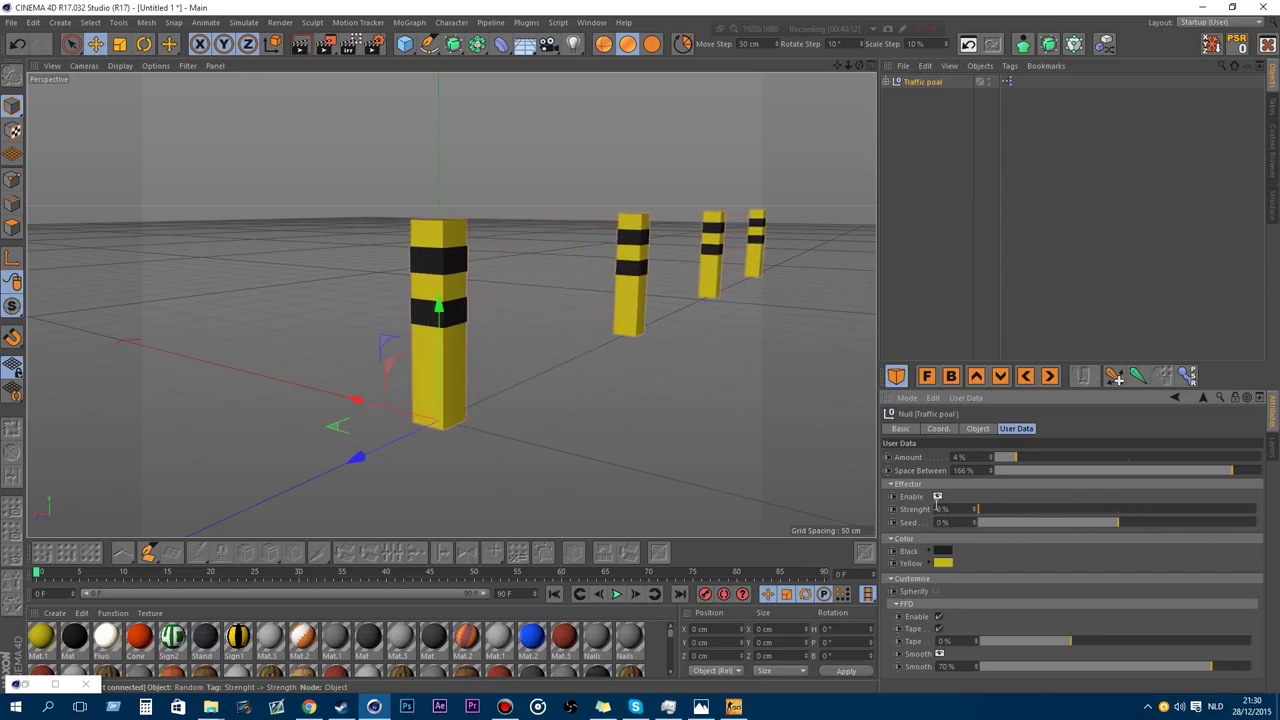
left_click(940, 497)
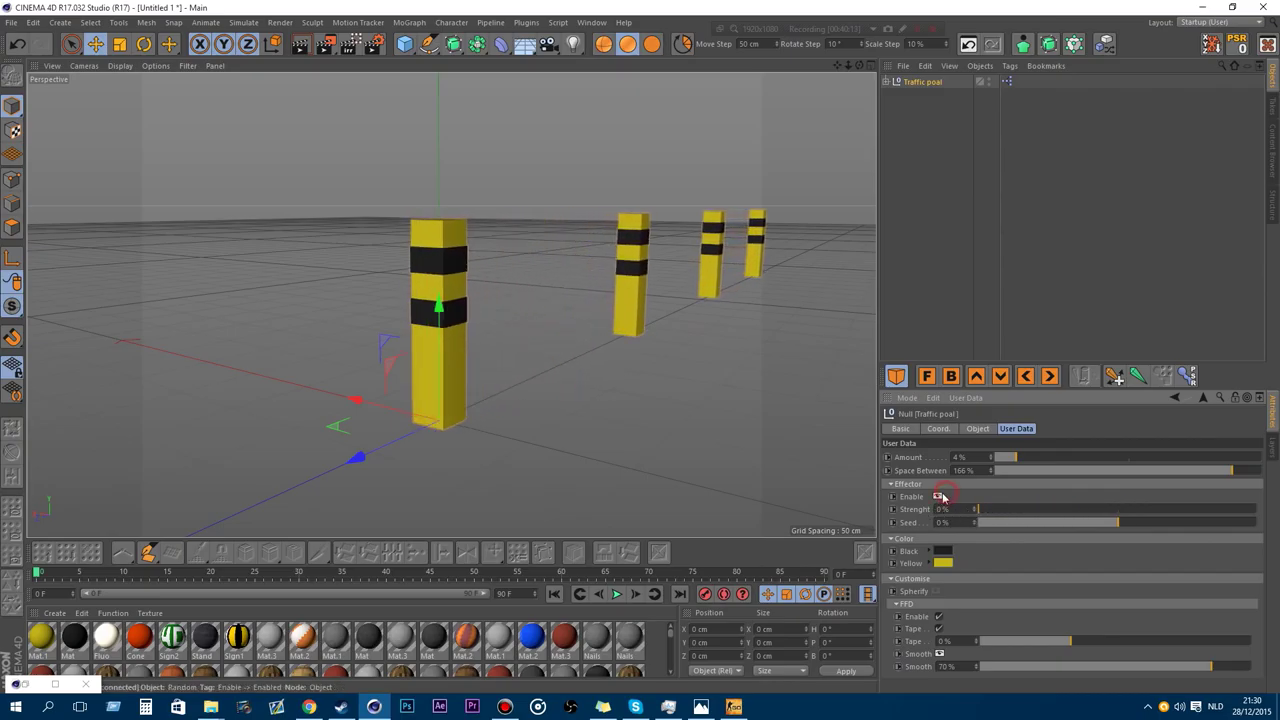
Toggle the Traffic poal's Spherify option on and off to compare the post shapes.
left_click(936, 592)
left_click(936, 592)
left_click(936, 592)
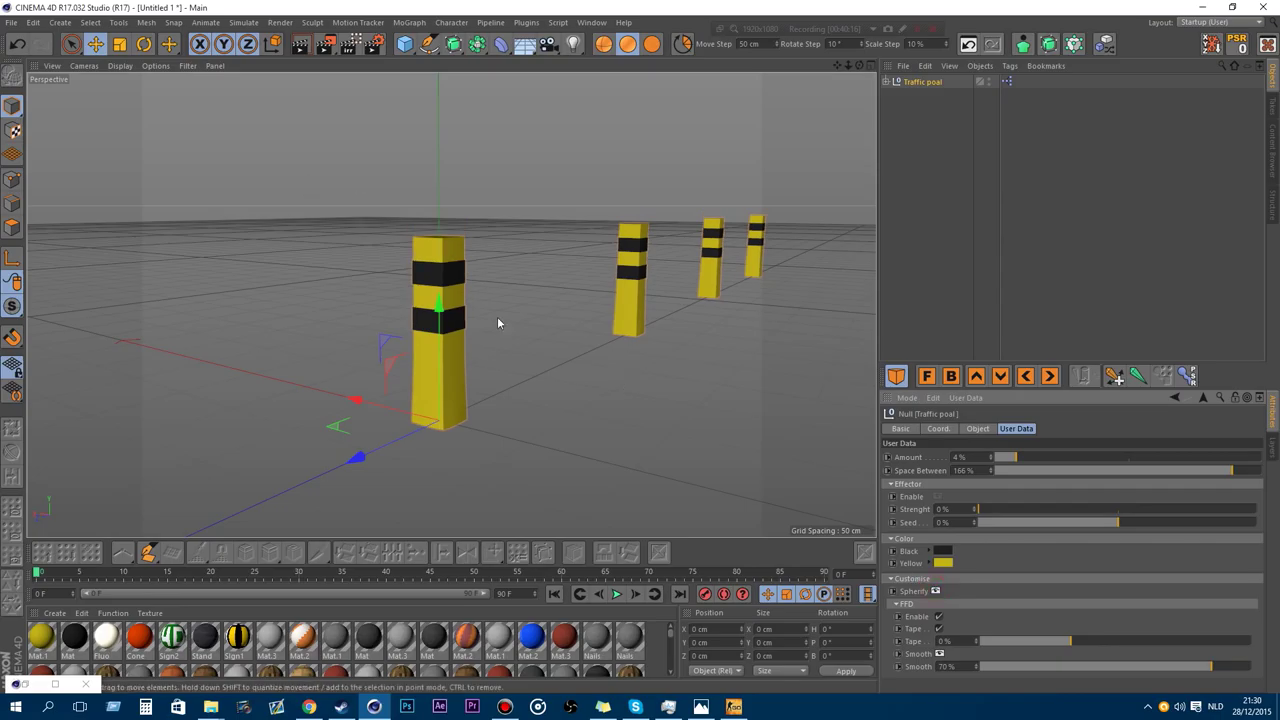
left_click(936, 592)
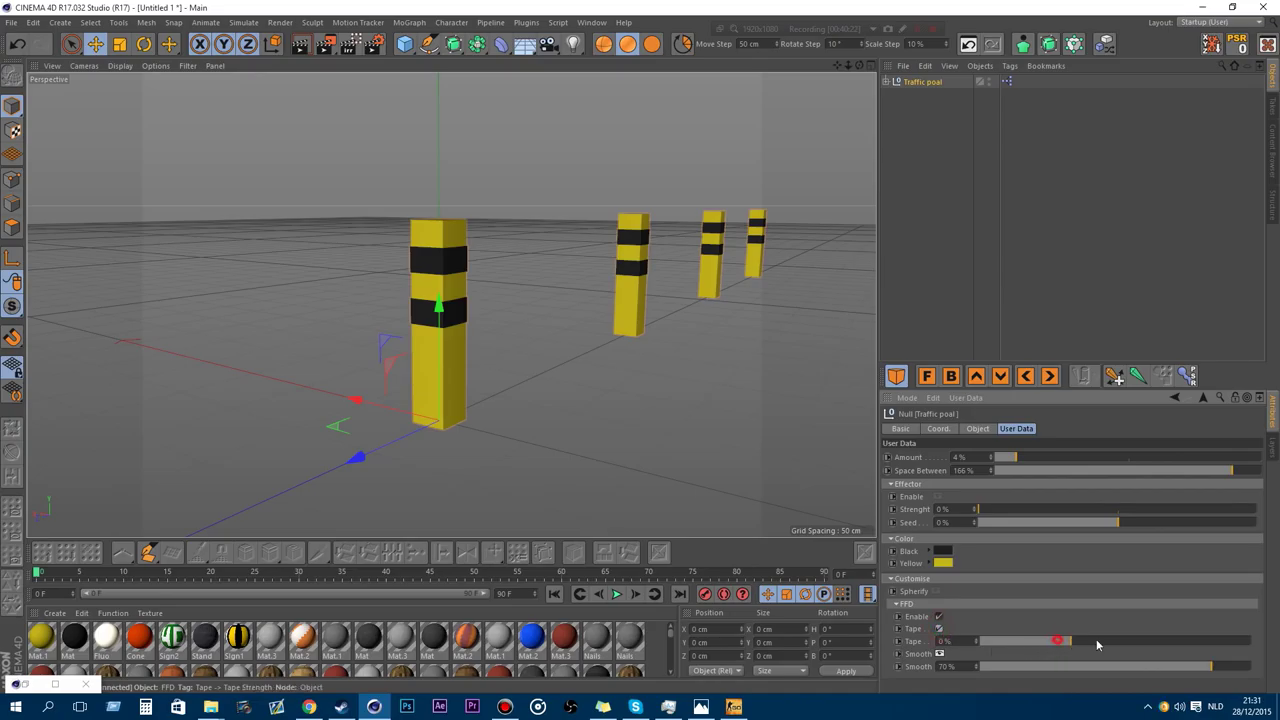
Set the Traffic poal's FFD taper strength to -14% and smooth strength to 100%, and toggle Smooth off and on.
left_click_drag(1096, 644, 1051, 653)
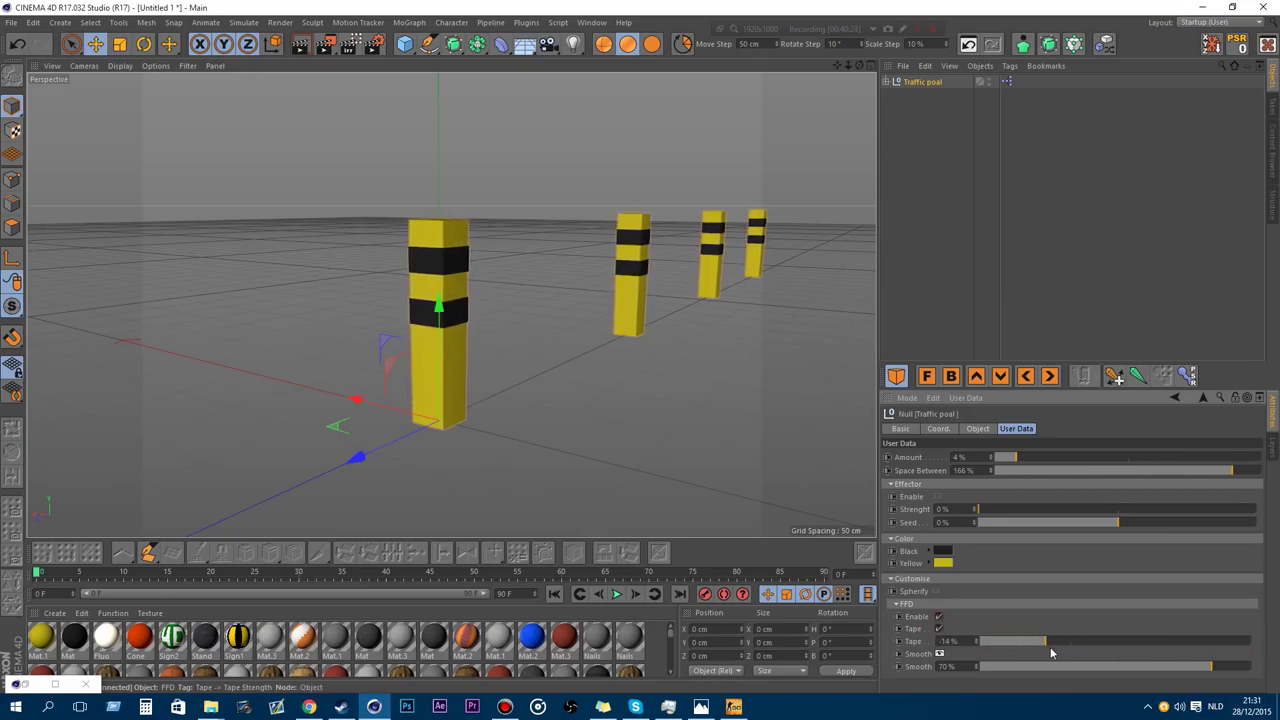
left_click_drag(1196, 668, 1248, 668)
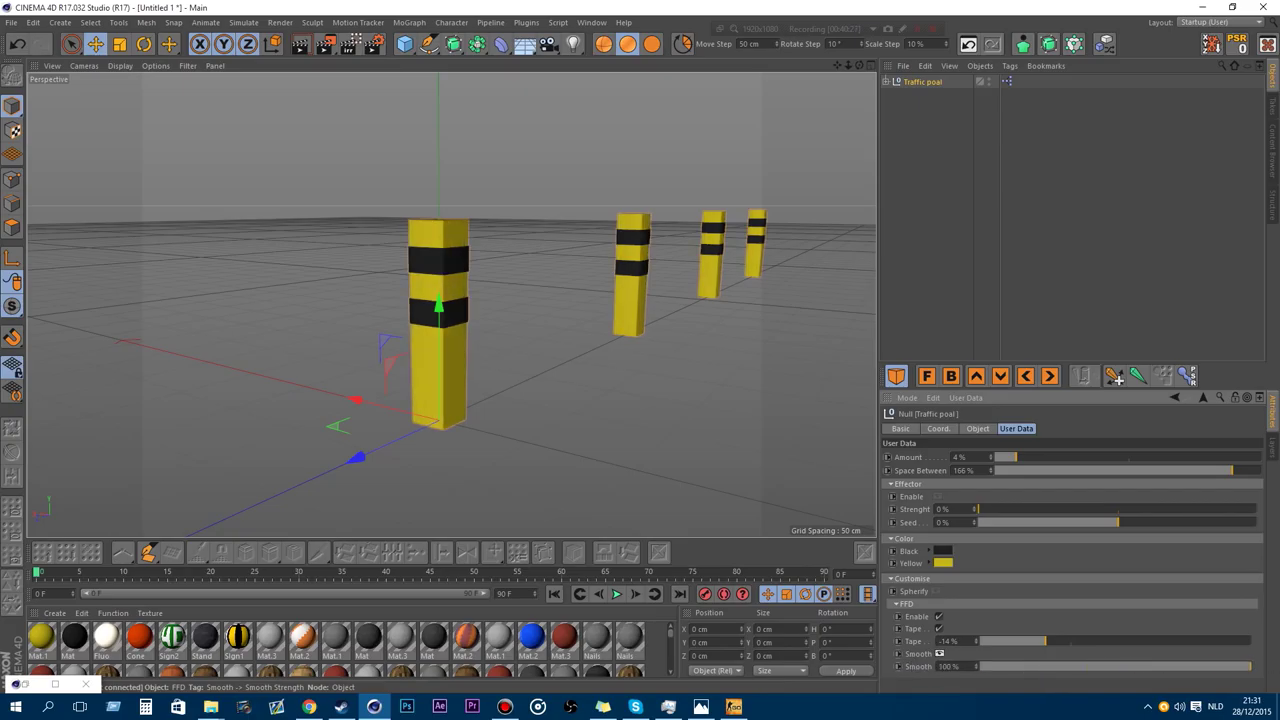
left_click(938, 656)
left_click(938, 656)
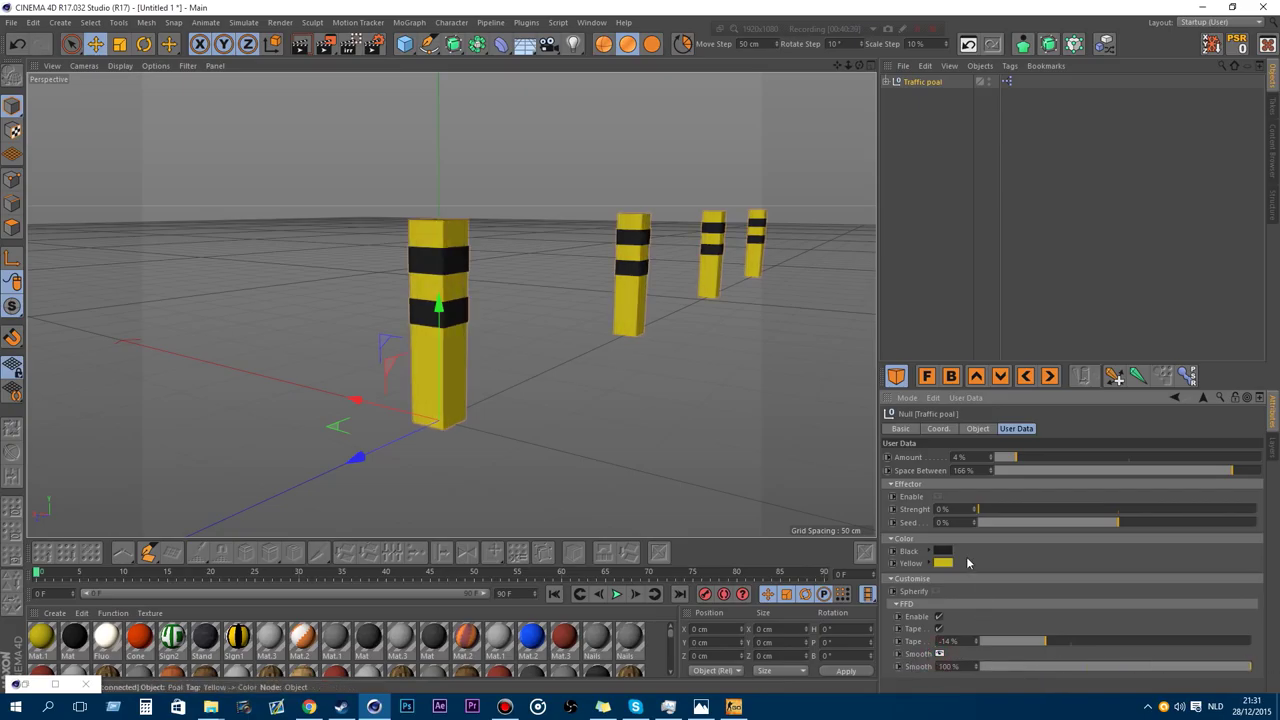
Delete the Traffic poal and open the War folder in the object library.
left_click(948, 205)
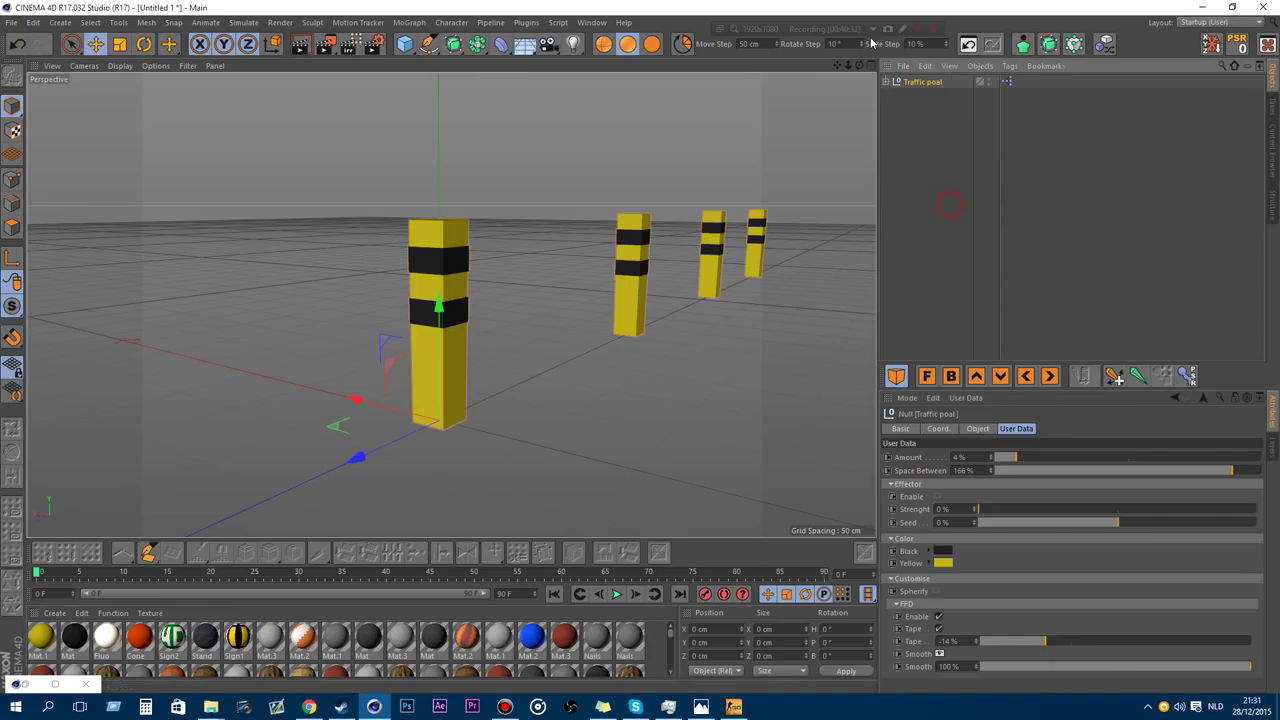
key("Delete")
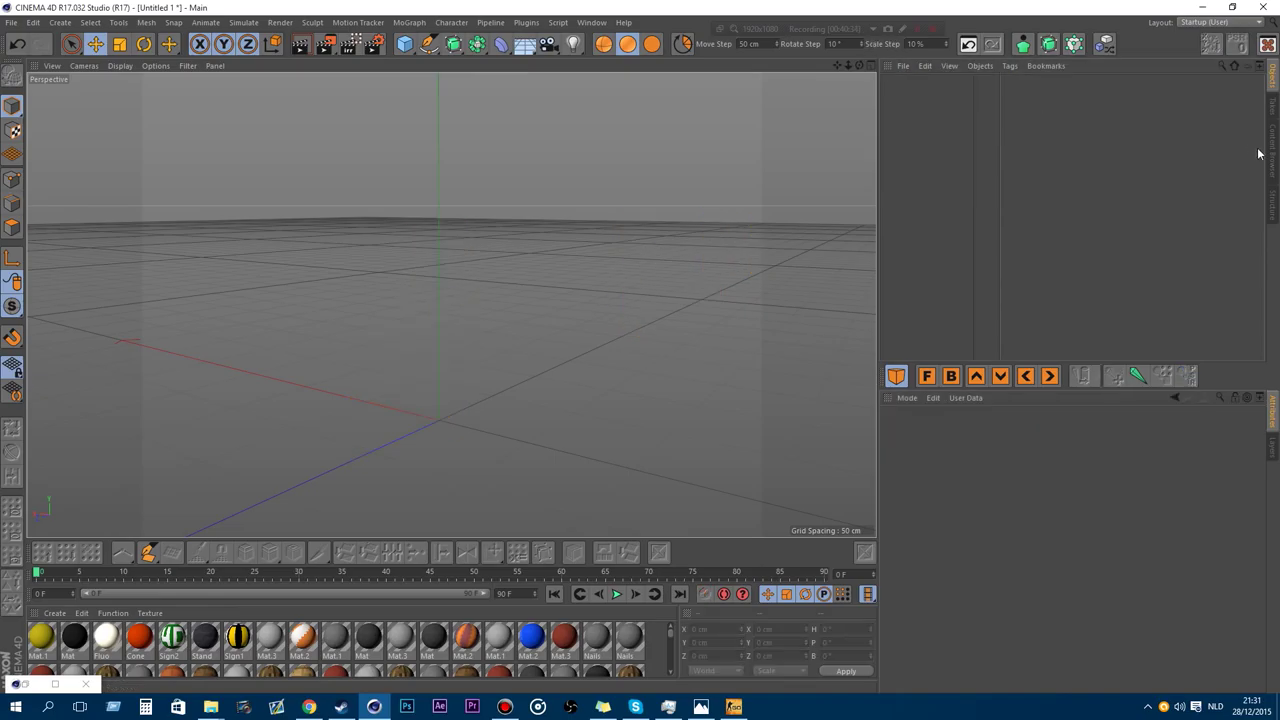
left_click(1273, 168)
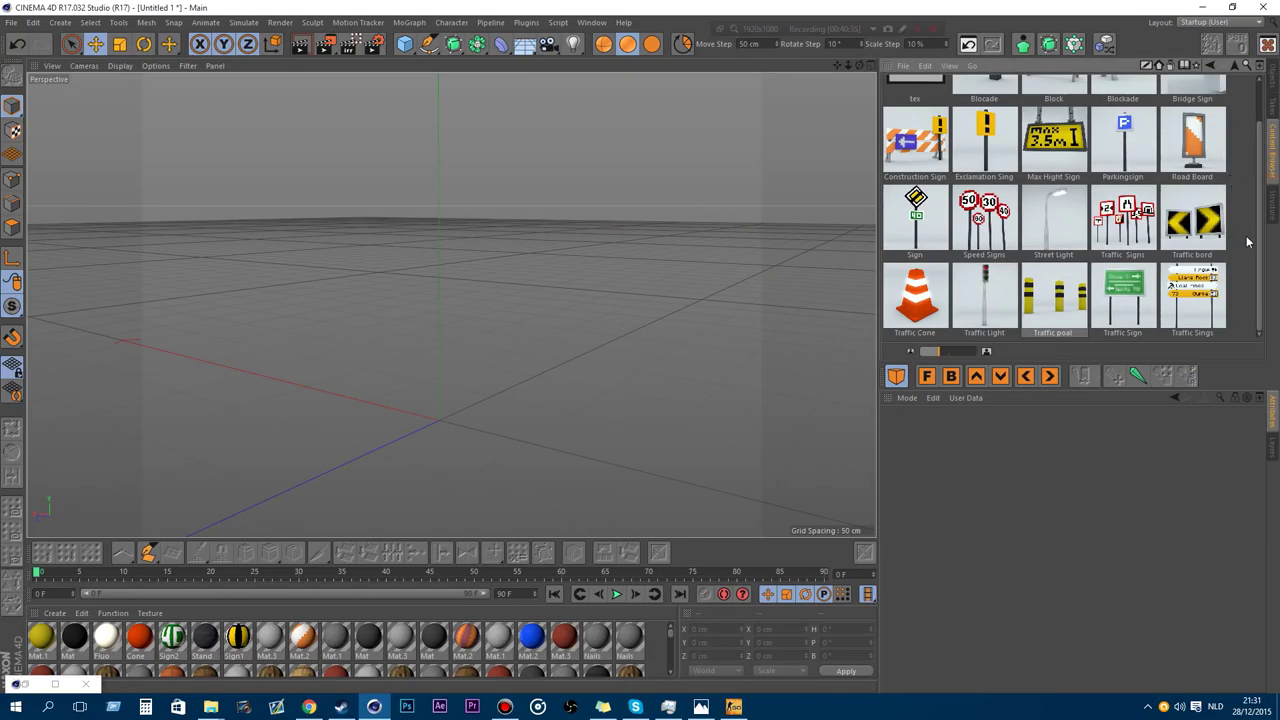
left_click(1234, 66)
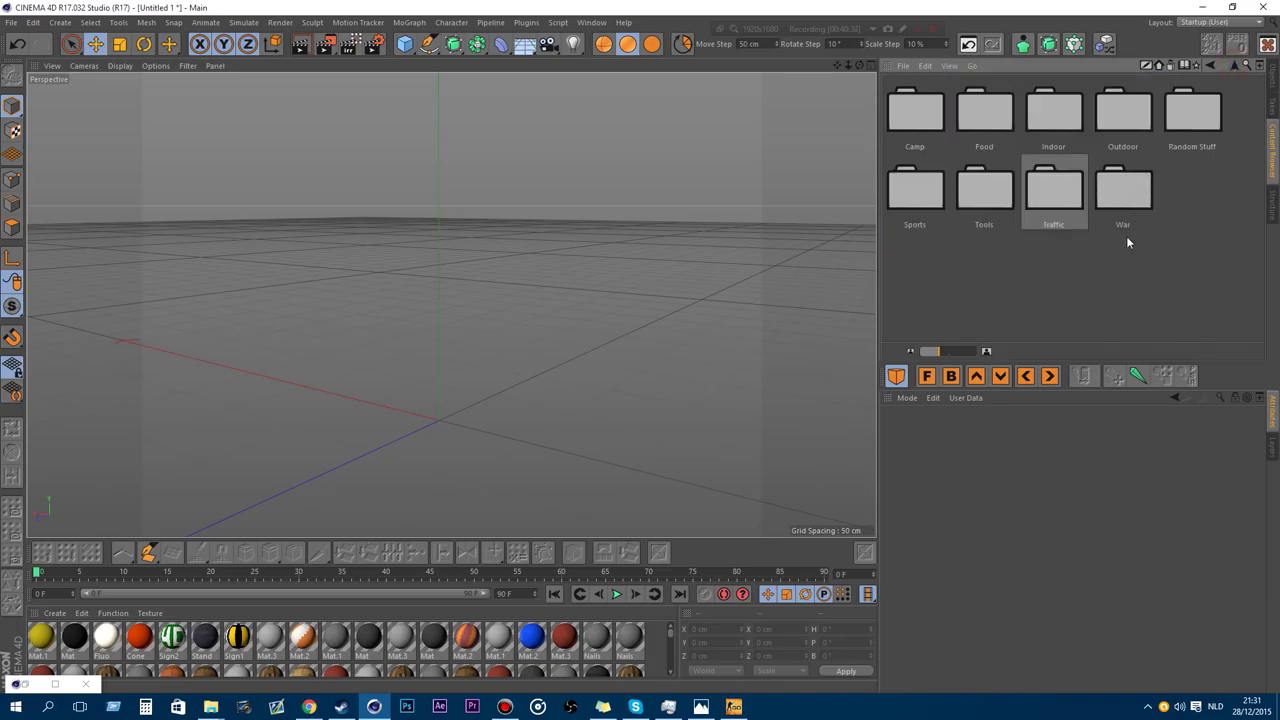
double_click(1124, 193)
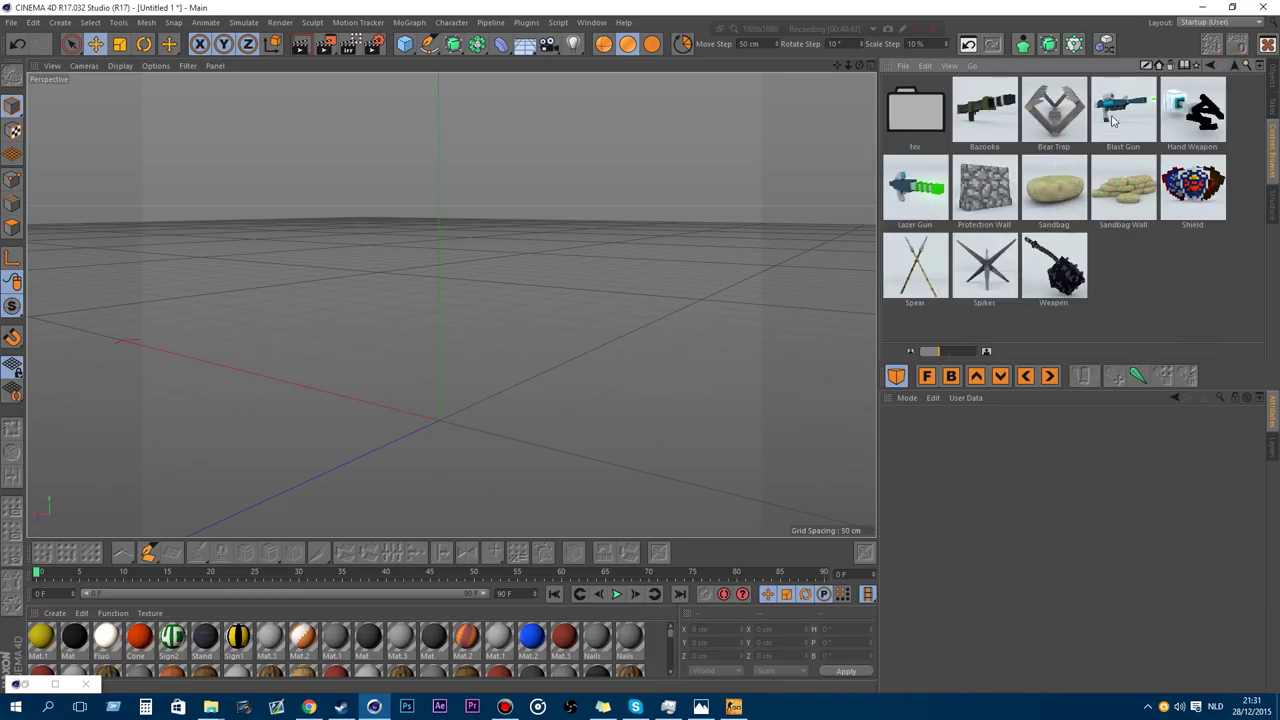
Load the Blast Gun and Lazer Gun assets and raise the Lazer Gun about 59 cm above the Blast Gun.
double_click(1156, 110)
left_click(918, 198)
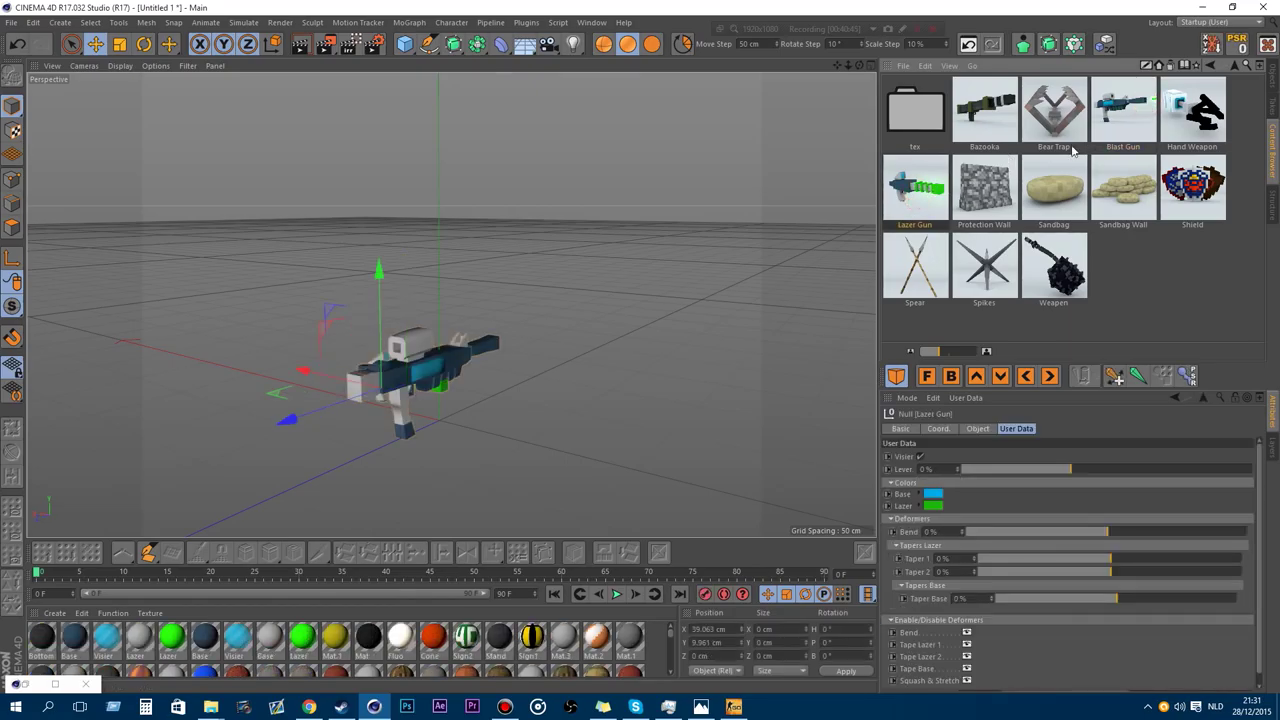
left_click(1274, 80)
left_click_drag(380, 320, 378, 209)
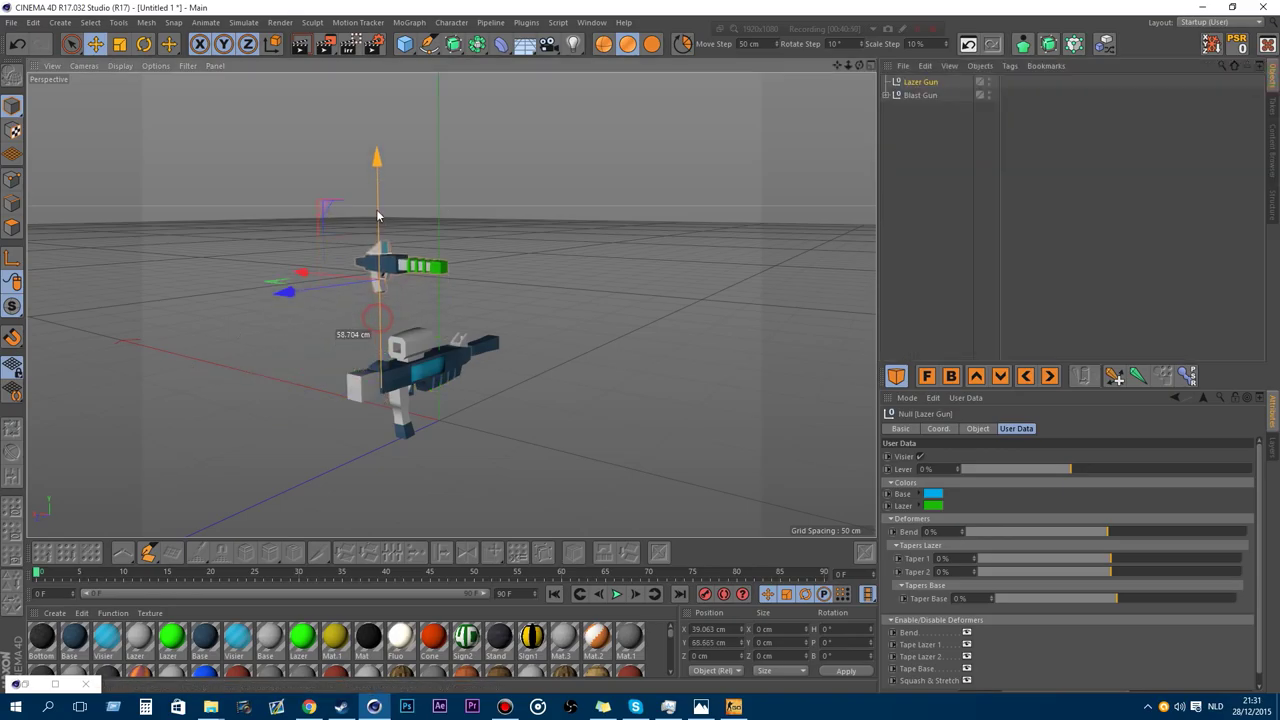
Toggle the Lazer Gun's Visier off and on in a close side view, and set its Lever to 15%.
left_click_drag(860, 66, 560, 68)
scroll(509, 235, "up", 5)
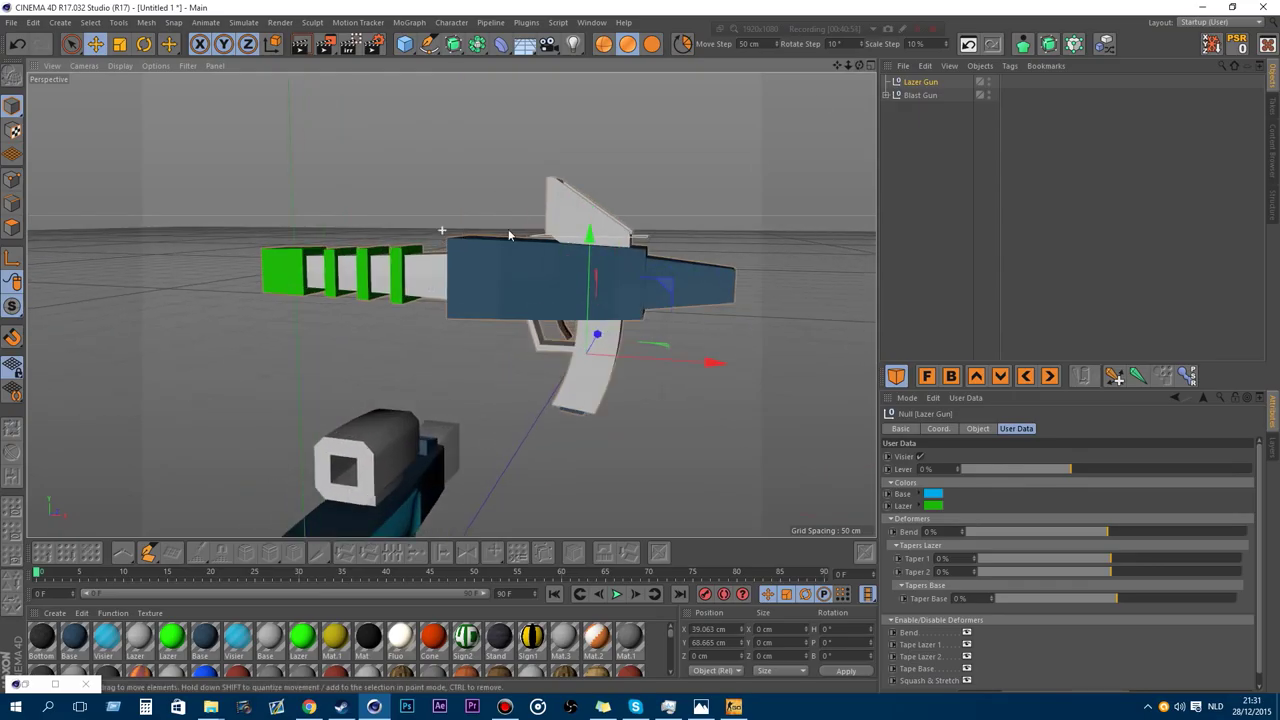
left_click_drag(839, 66, 814, 66)
left_click(921, 85)
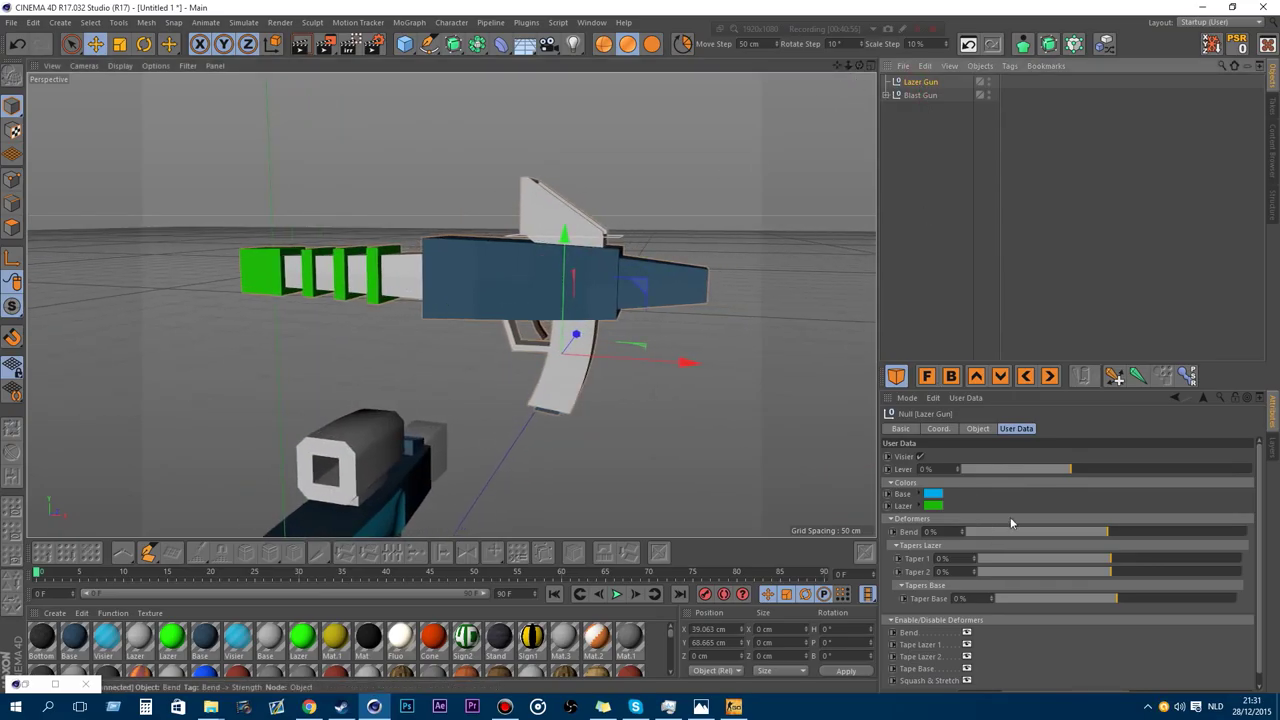
left_click(920, 456)
left_click(920, 456)
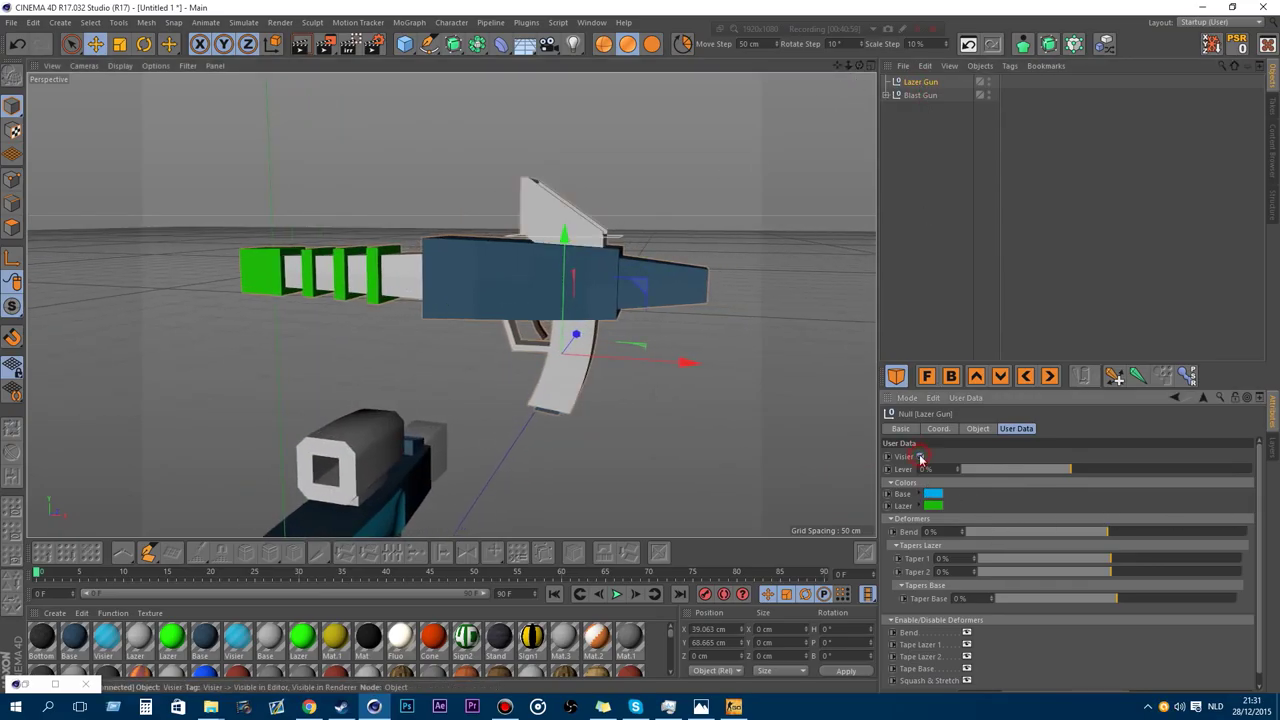
left_click(921, 457)
left_click(921, 457)
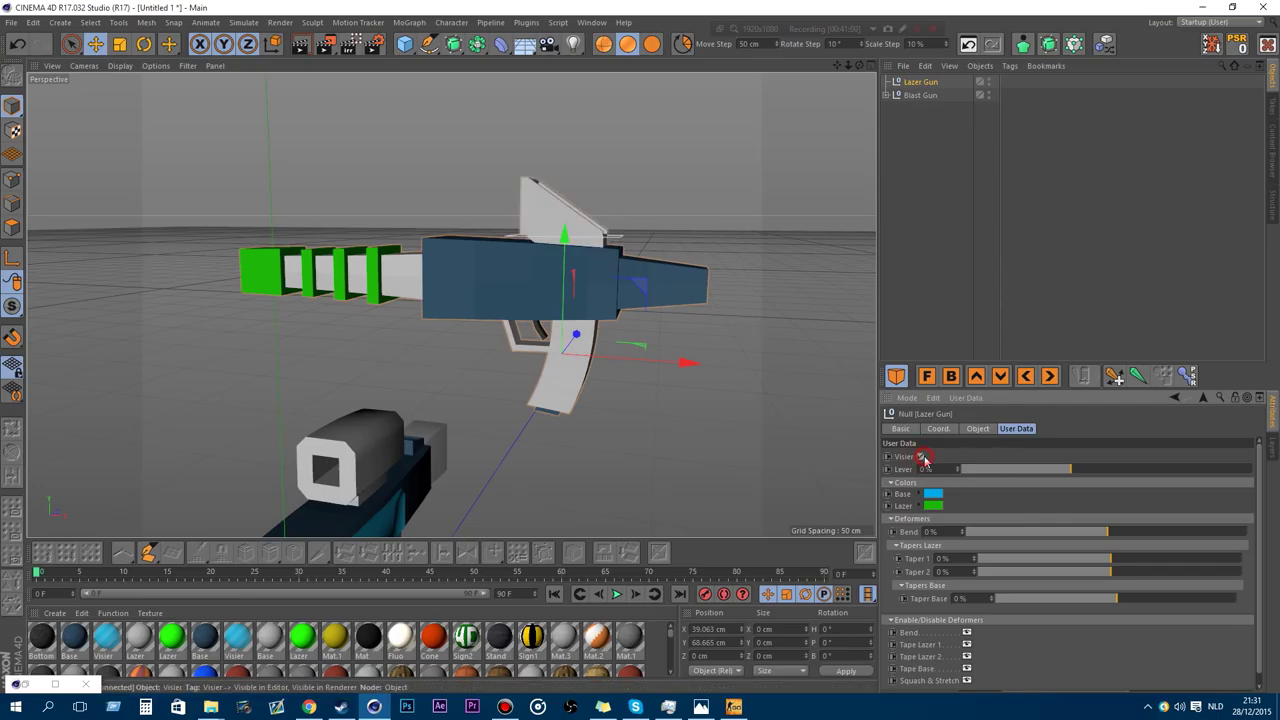
left_click_drag(1062, 469, 1218, 468)
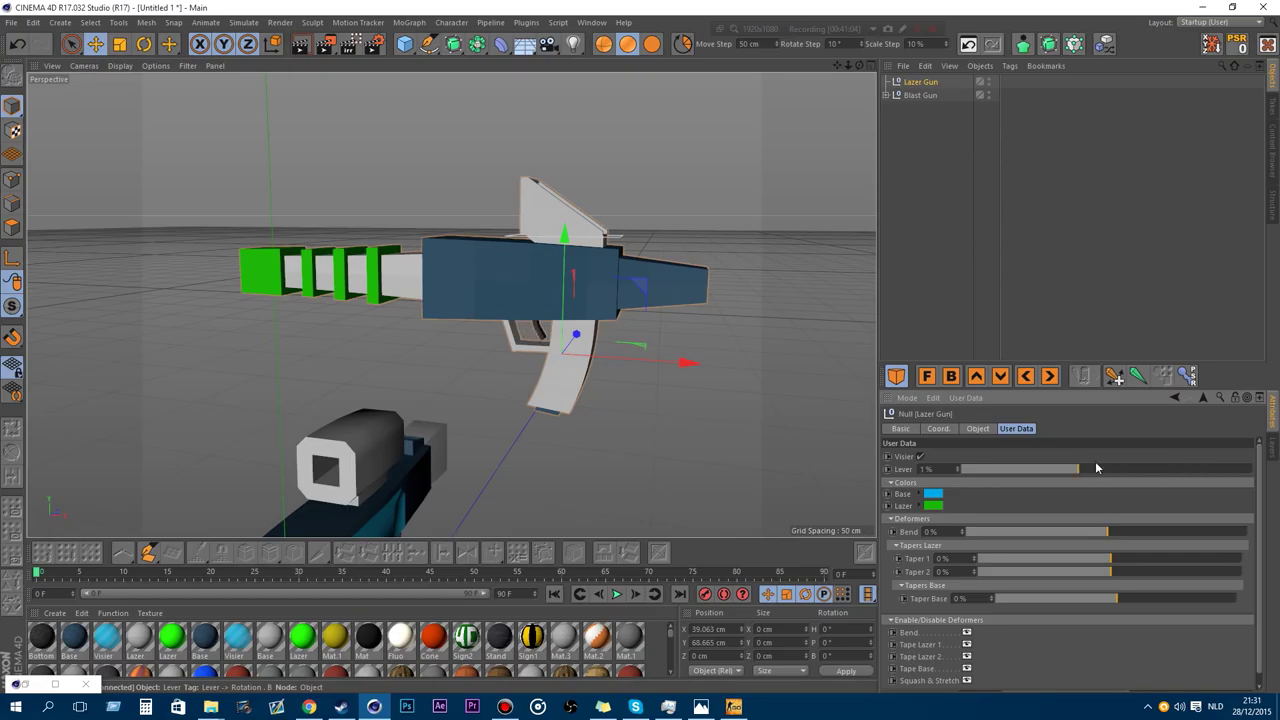
left_click_drag(1096, 468, 1180, 468)
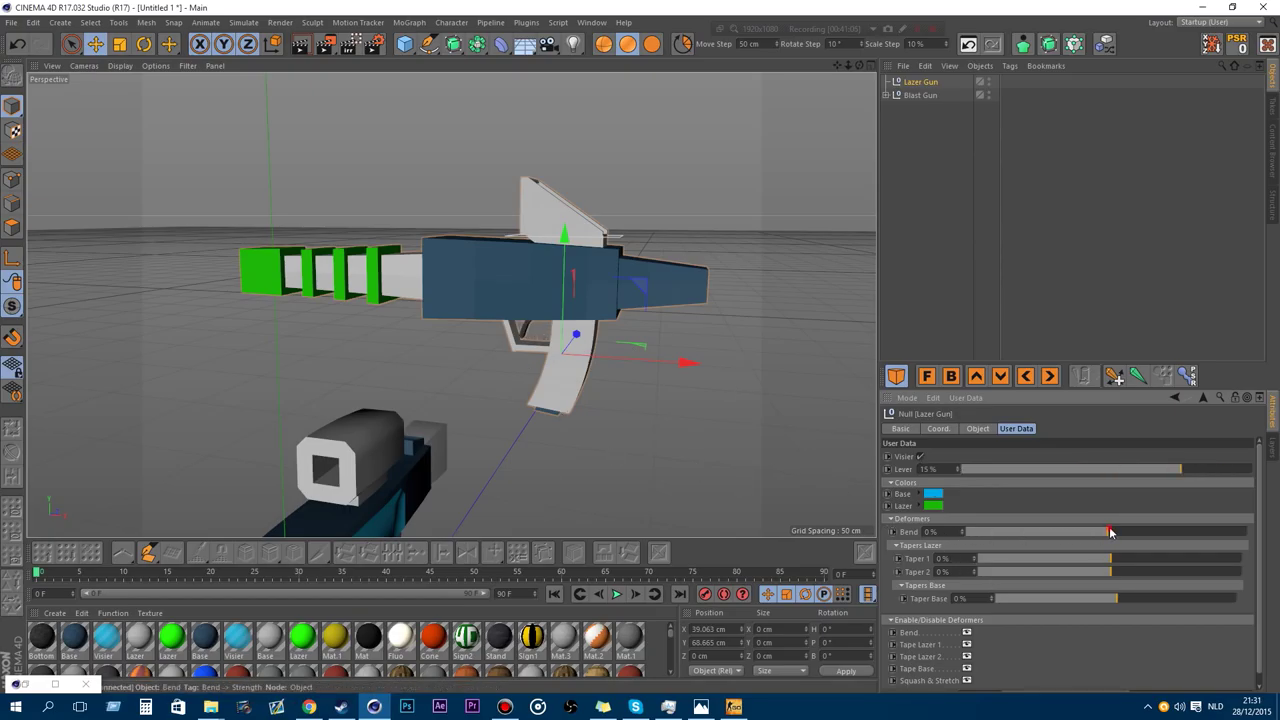
Set the Lazer Gun's Bend to 14%, Taper 1 to 25%, Taper 2 to -25% and Taper Base to -12%.
left_click_drag(1110, 532, 1186, 531)
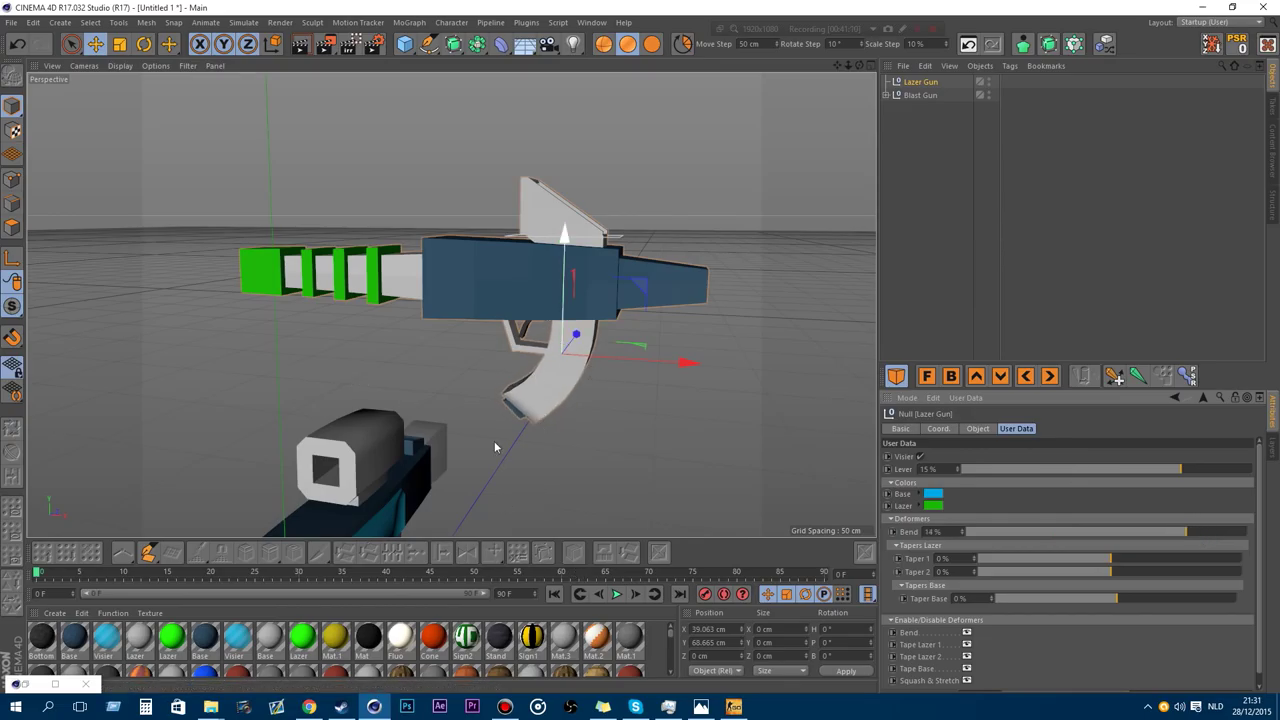
mouse_move(1103, 565)
left_mouse_down()
mouse_move(1218, 563)
mouse_move(980, 565)
mouse_move(1166, 569)
mouse_move(1110, 563)
left_mouse_up()
left_click_drag(1263, 565, 1242, 563)
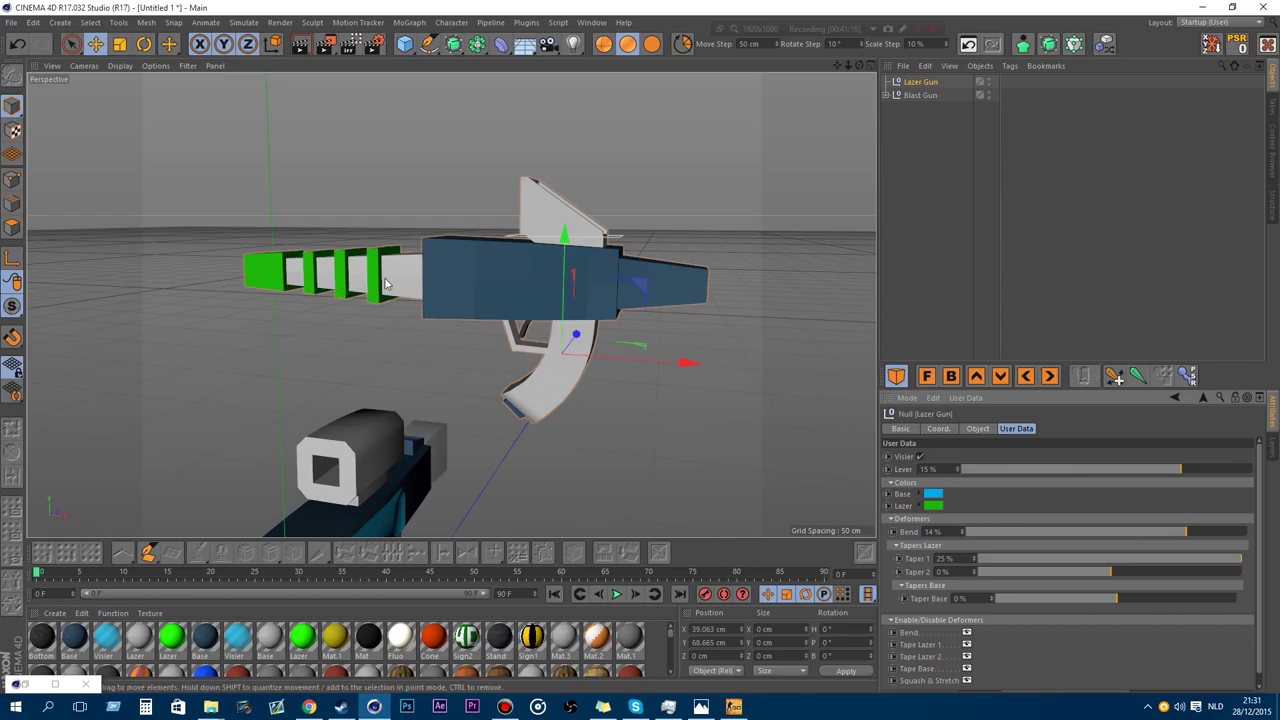
left_click_drag(1202, 562, 1073, 572)
left_click_drag(944, 573, 938, 573)
left_click_drag(1088, 601, 1058, 599)
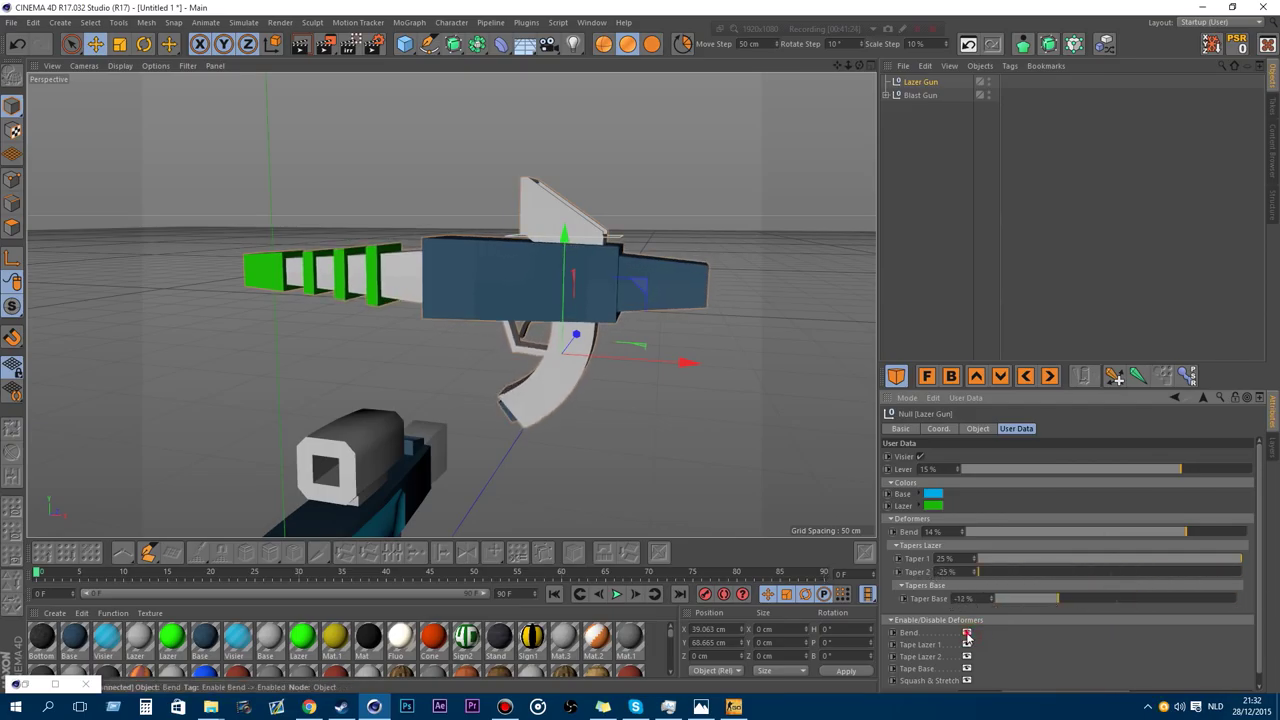
Toggle the Lazer Gun's Bend and Tape Lazer 1 deformers off and on.
left_click(967, 633)
left_click(967, 633)
left_click(967, 645)
left_click(967, 645)
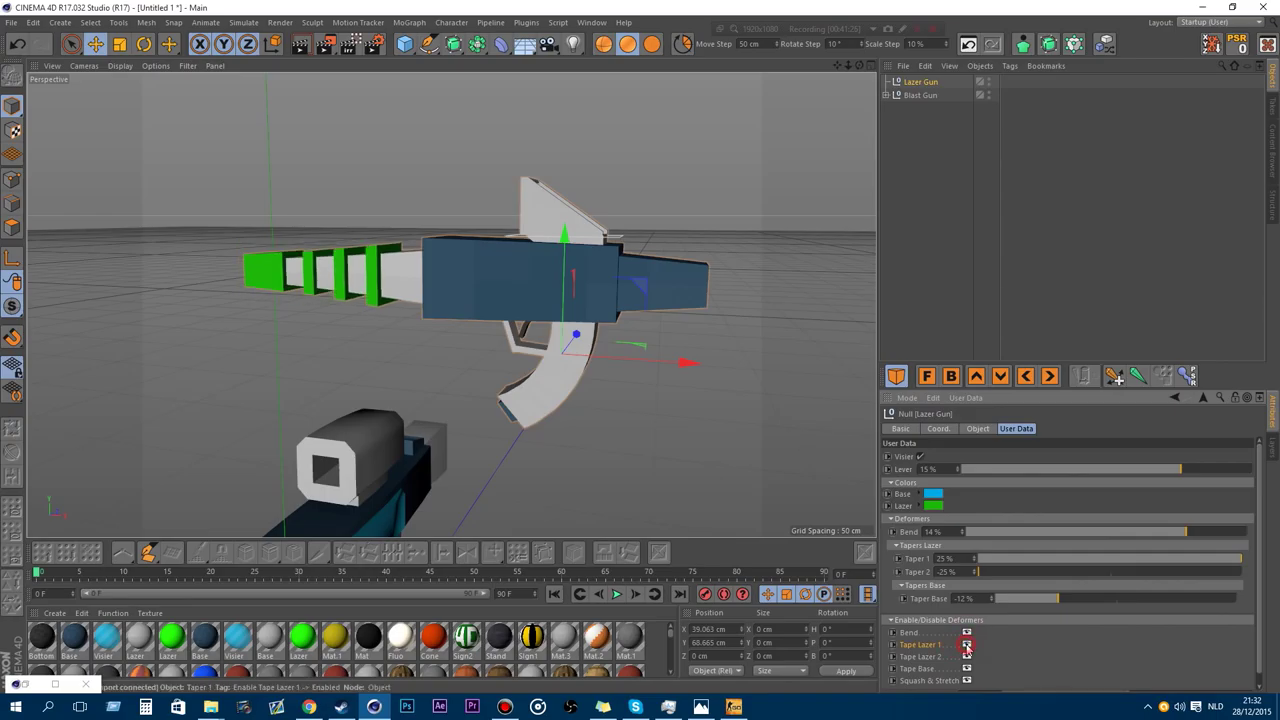
Delete the Lazer Gun from the scene.
left_click(963, 180)
left_click(930, 84)
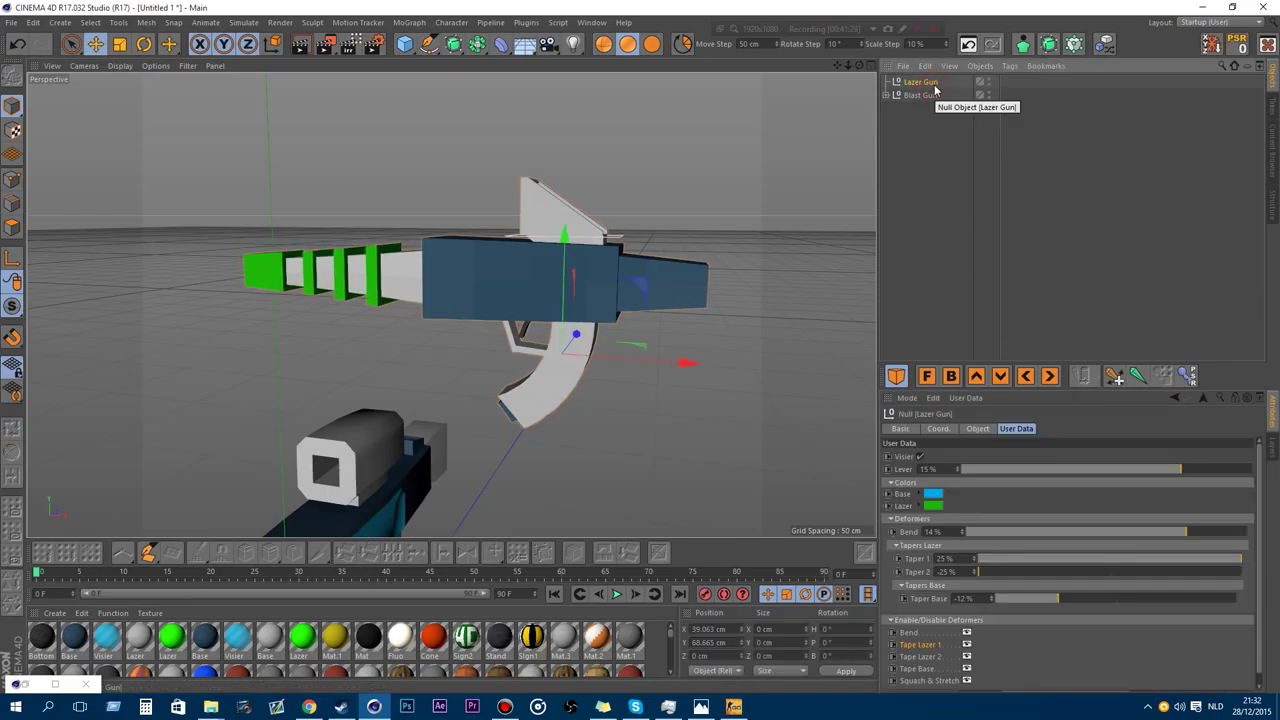
key("Delete")
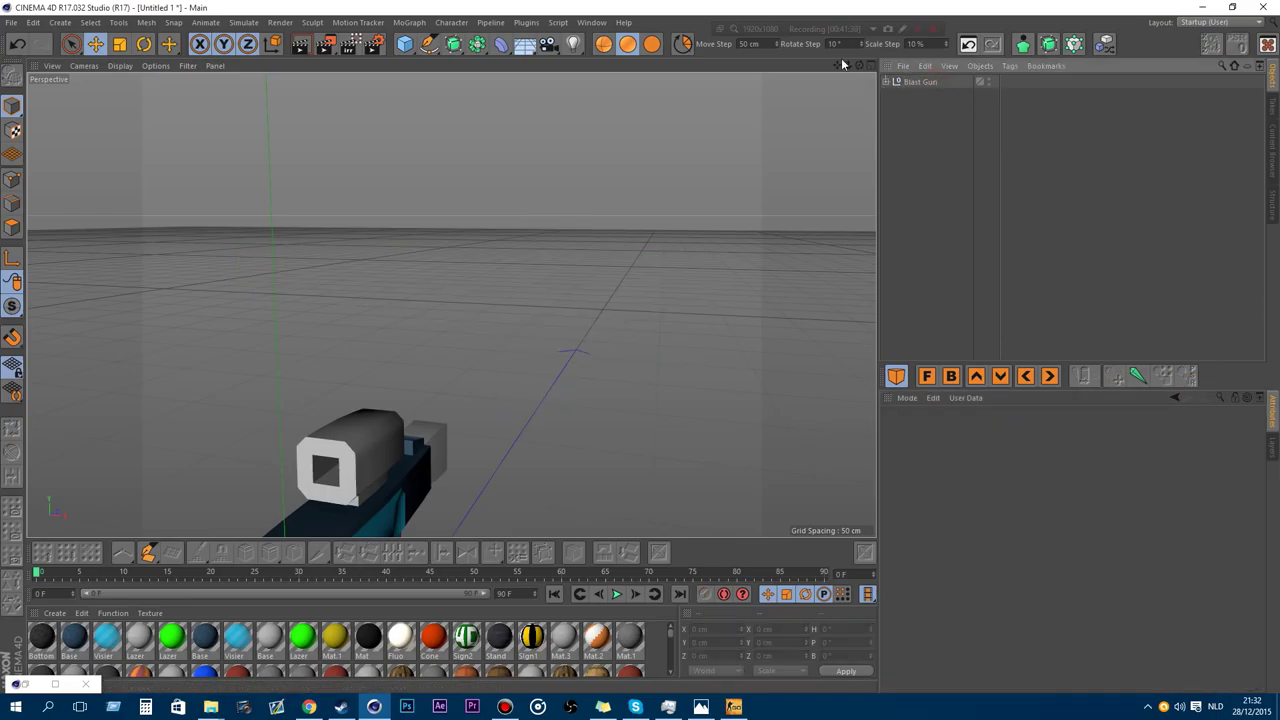
Toggle the Blast Gun's Visier off and on in a side view, and set its Size to -25% and Trigger to -4%.
left_click_drag(848, 66, 952, 66)
scroll(531, 445, "up", 6)
left_click(911, 88)
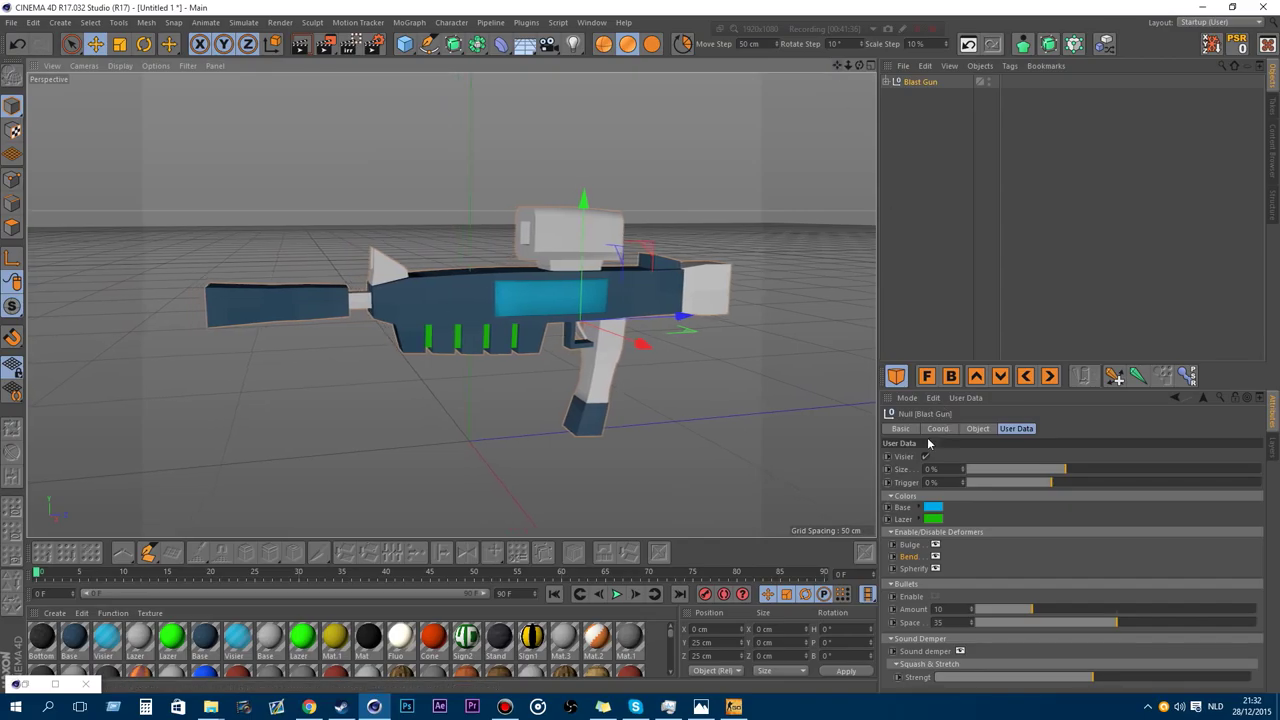
left_click(925, 456)
left_click(925, 456)
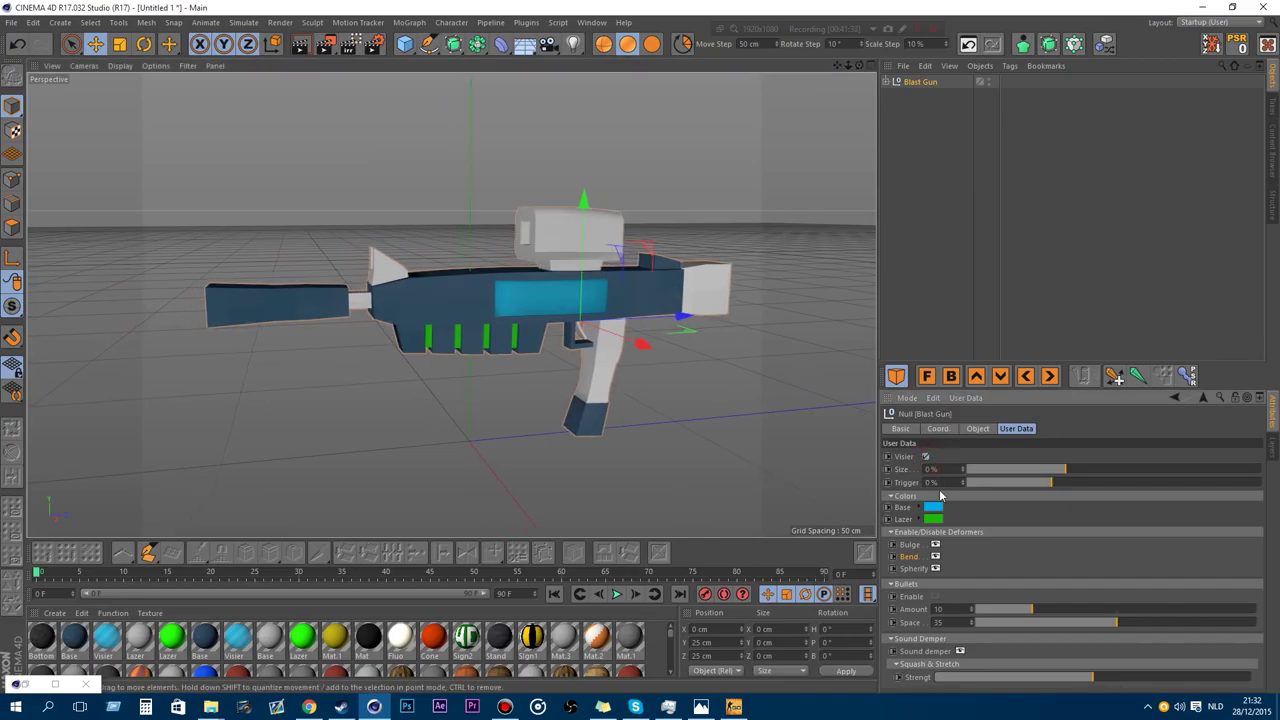
left_click(925, 456)
left_click(925, 456)
left_click_drag(1064, 469, 926, 470)
left_click_drag(1028, 482, 715, 467)
Toggle the Blast Gun's Bulge, Bend and Spherify deformers off and on.
right_click_drag(504, 415, 655, 289, "alt")
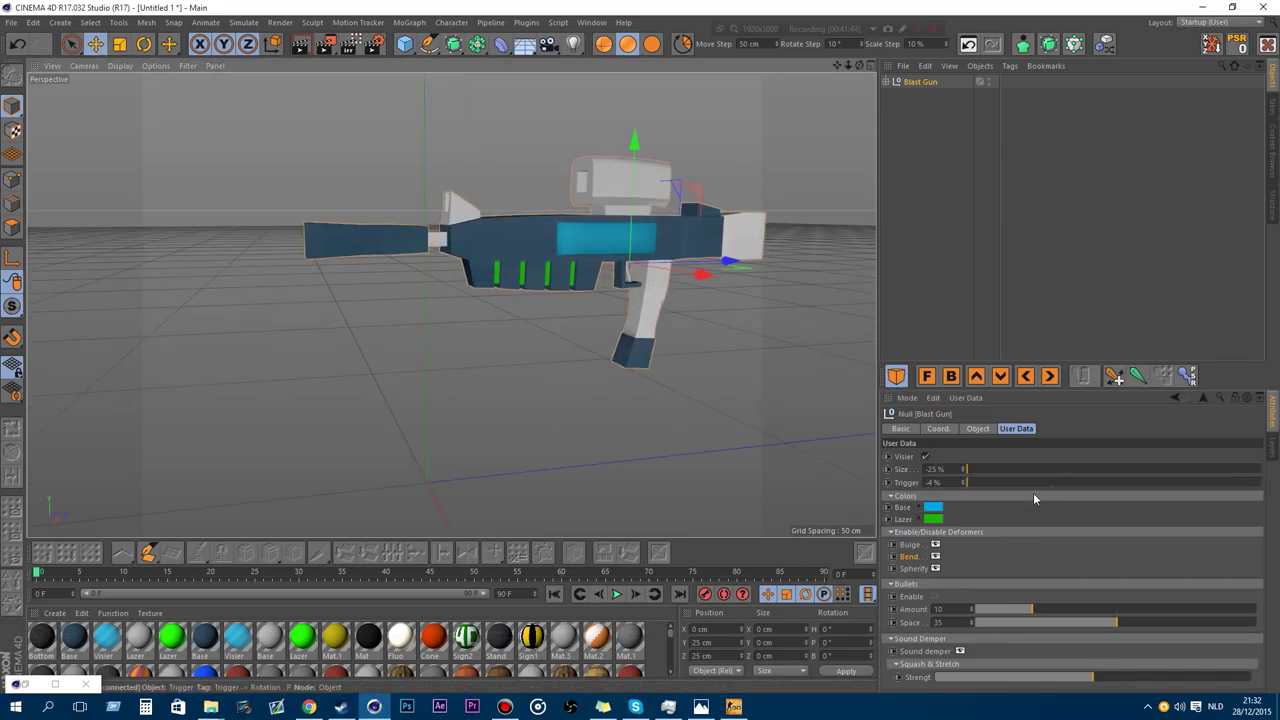
left_click(936, 545)
left_click(935, 544)
left_click(935, 544)
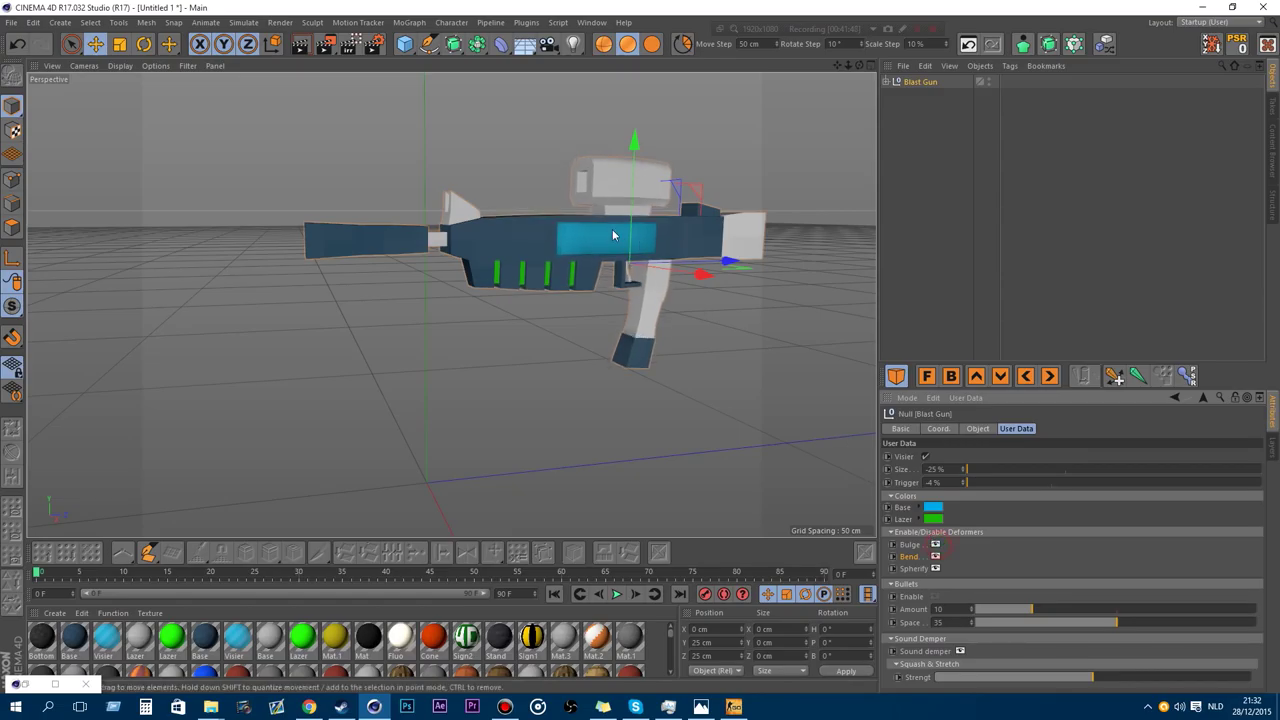
left_click(936, 557)
left_click(936, 557)
left_click(938, 569)
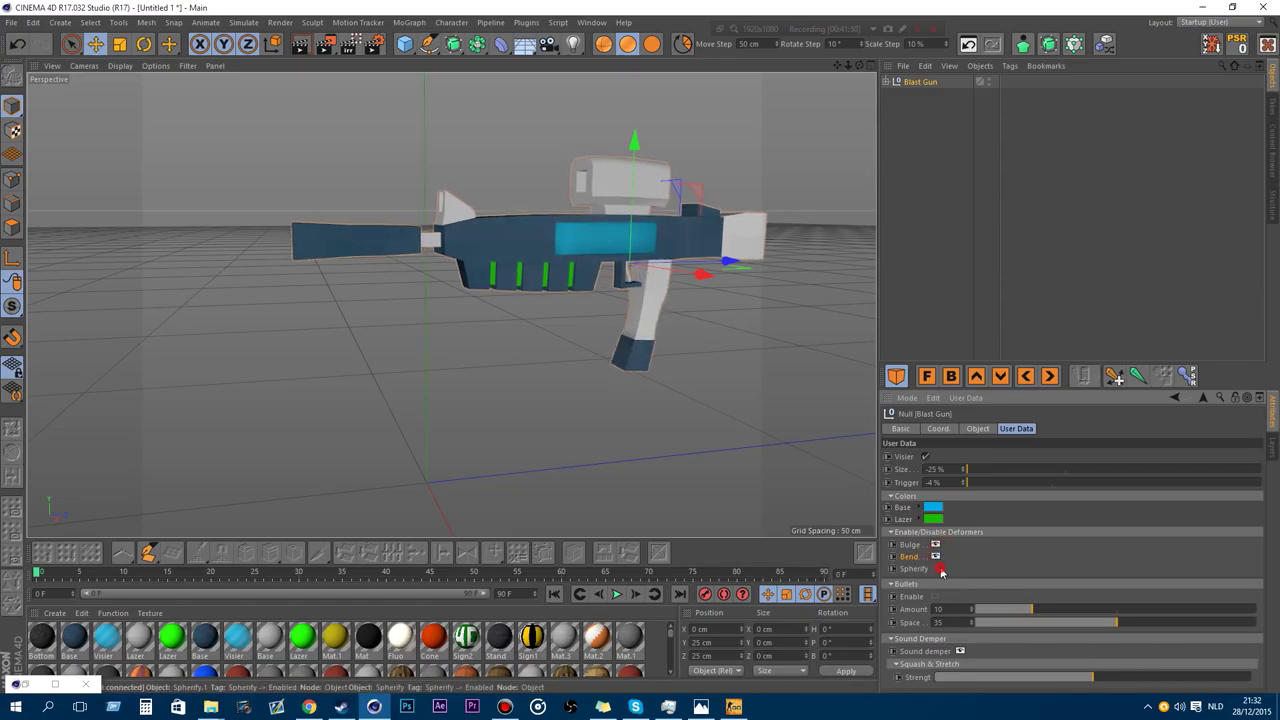
left_click(938, 569)
Enable the Blast Gun's bullets and set their Amount to 43.
left_click(936, 598)
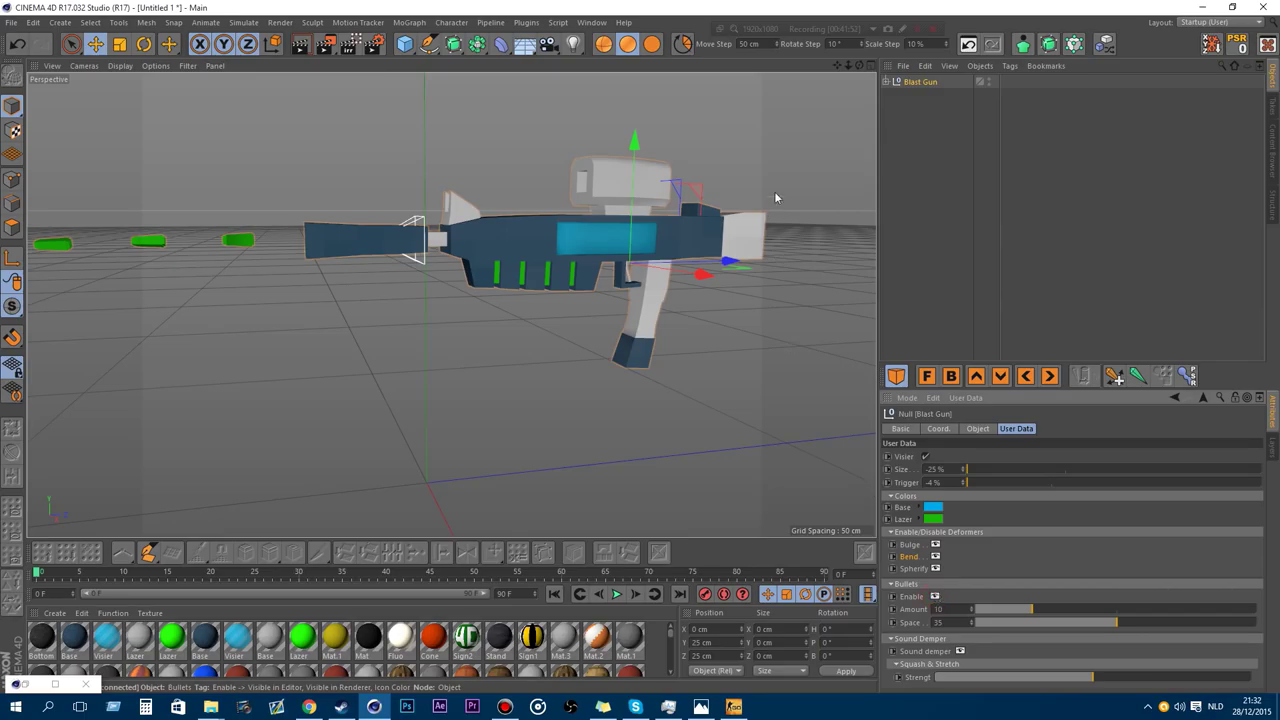
left_click_drag(857, 65, 1050, 68)
scroll(544, 325, "up", 1)
scroll(665, 316, "up", 1)
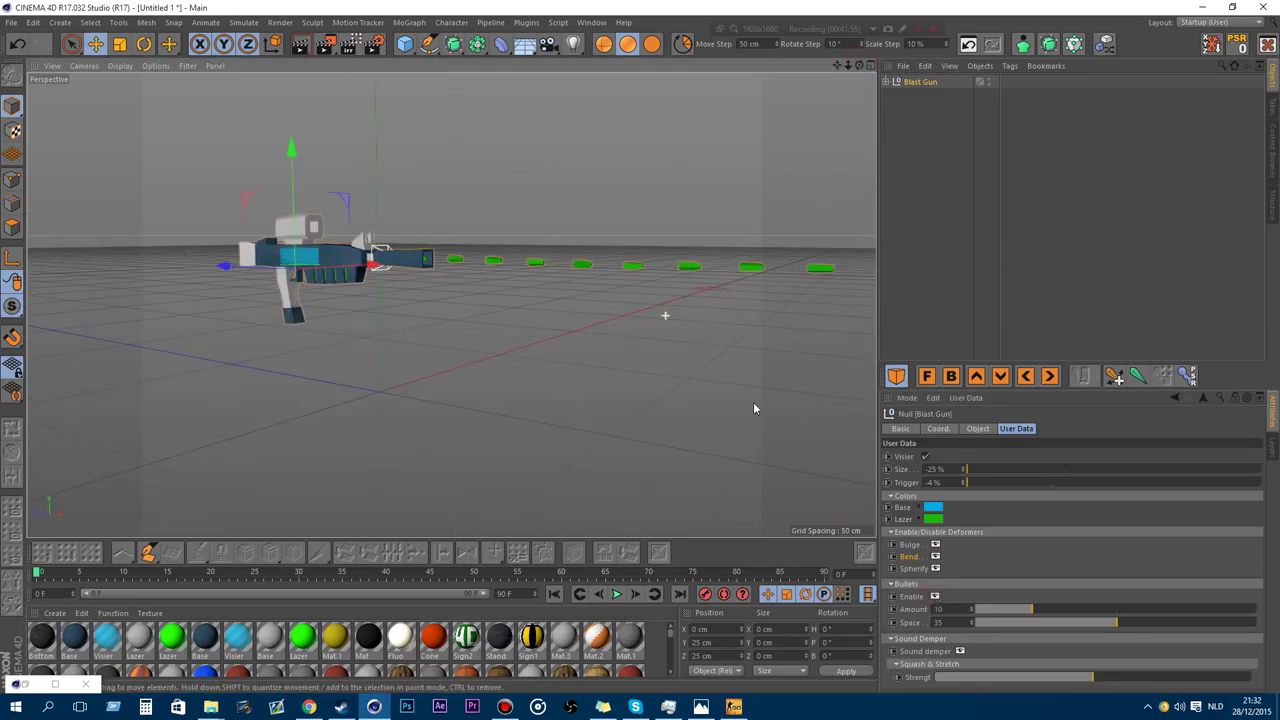
left_click(1030, 611)
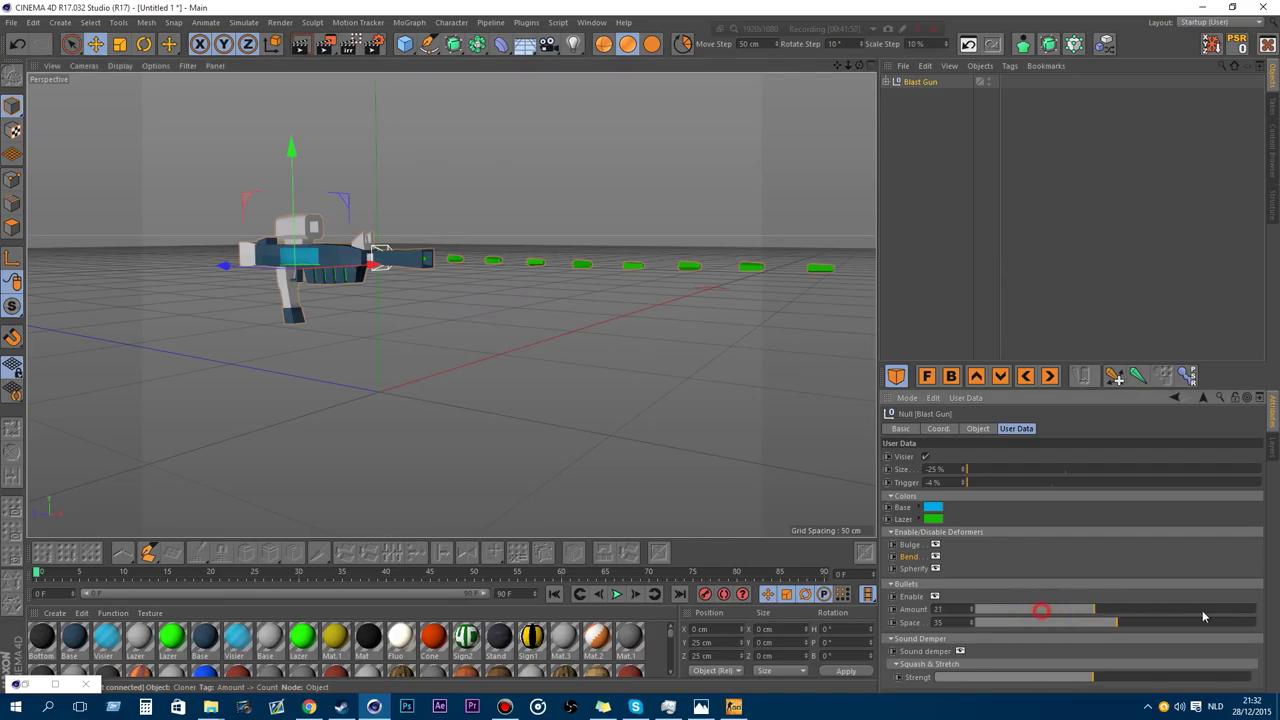
left_click_drag(1113, 612, 1111, 611)
left_click_drag(859, 65, 1025, 66)
left_click_drag(1110, 609, 1221, 611)
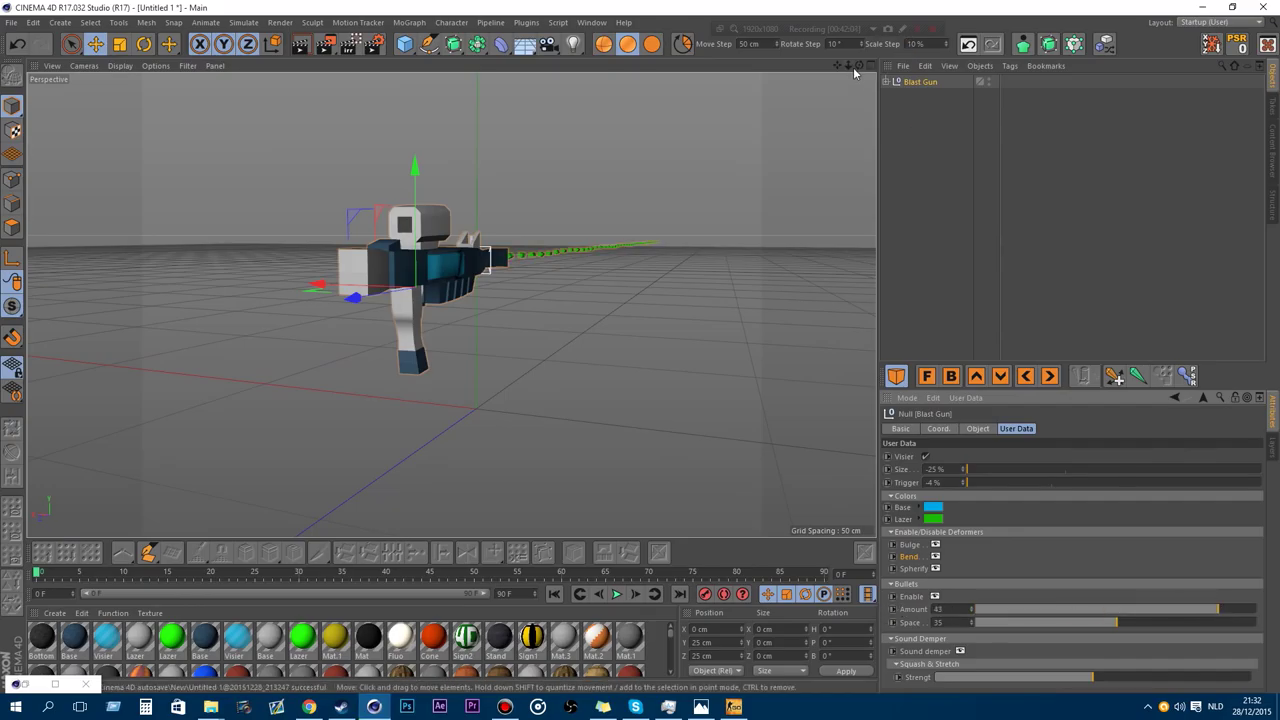
Vary the Blast Gun bullets' Amount and Space between low and high values, ending with Amount 50 and Space 70.
left_click_drag(849, 66, 851, 68)
left_click_drag(1117, 624, 986, 611)
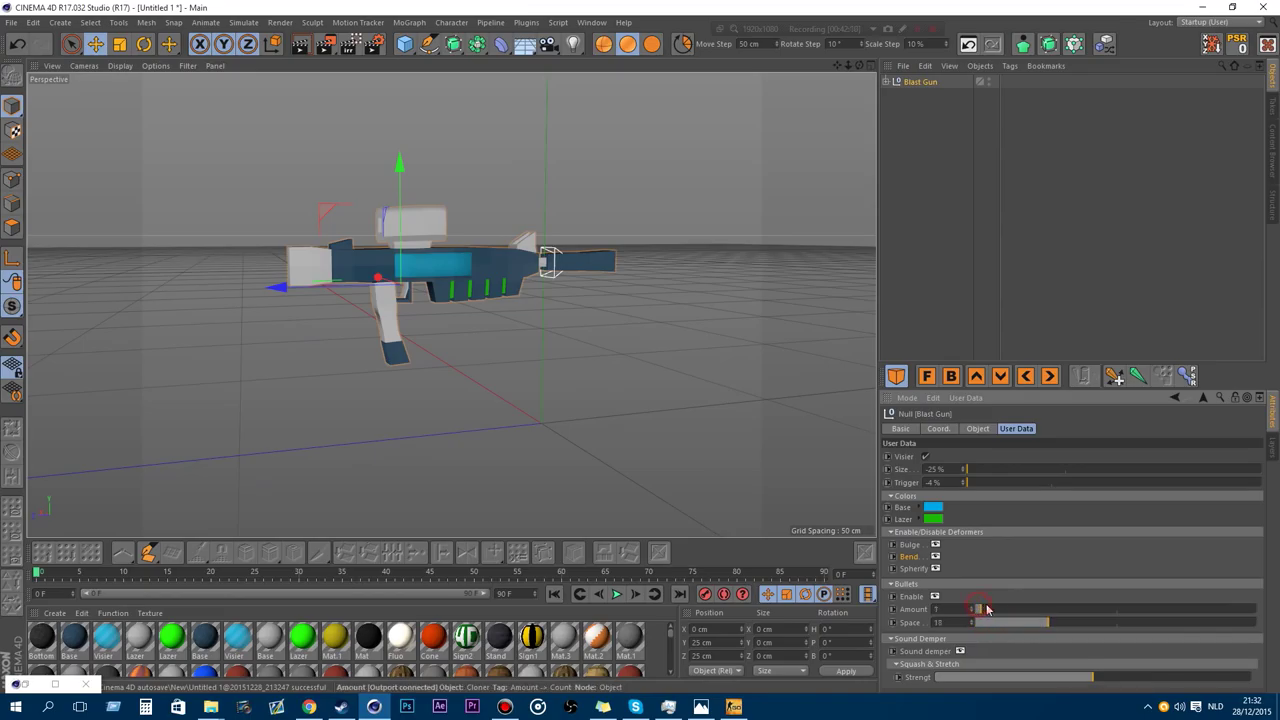
left_click_drag(995, 621, 1255, 627)
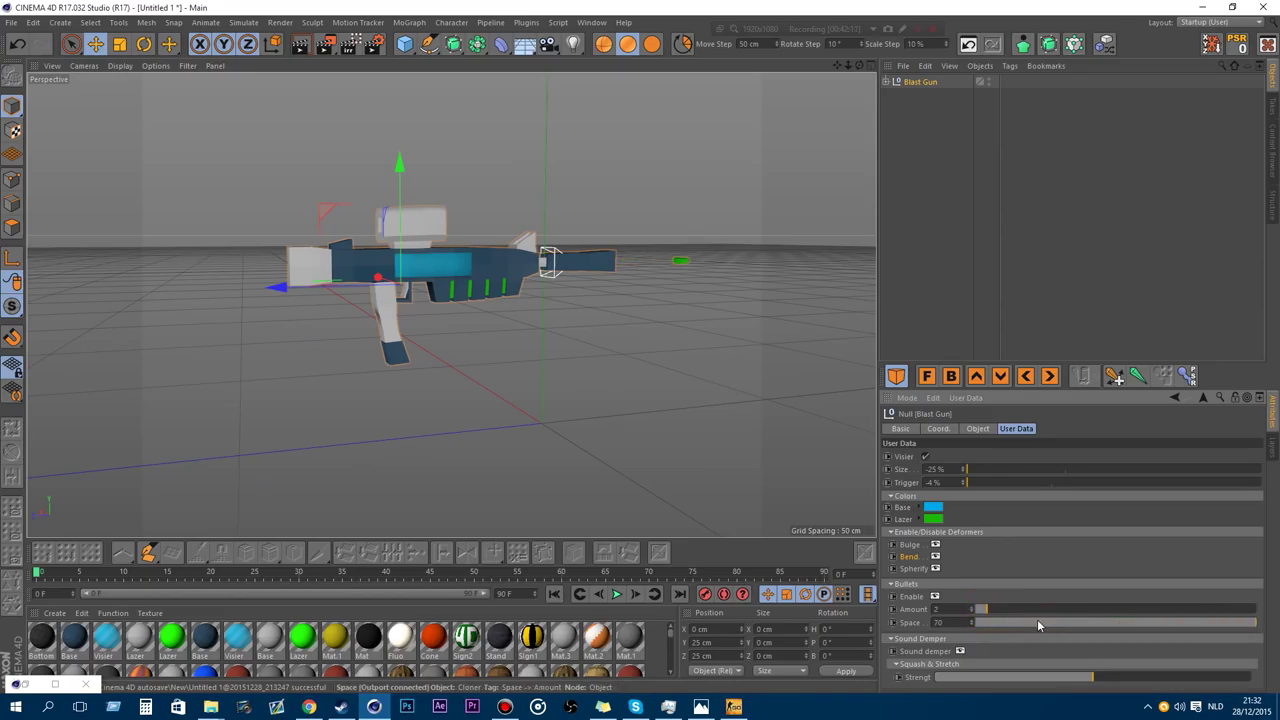
left_click_drag(988, 608, 992, 608)
left_click_drag(1125, 610, 1258, 611)
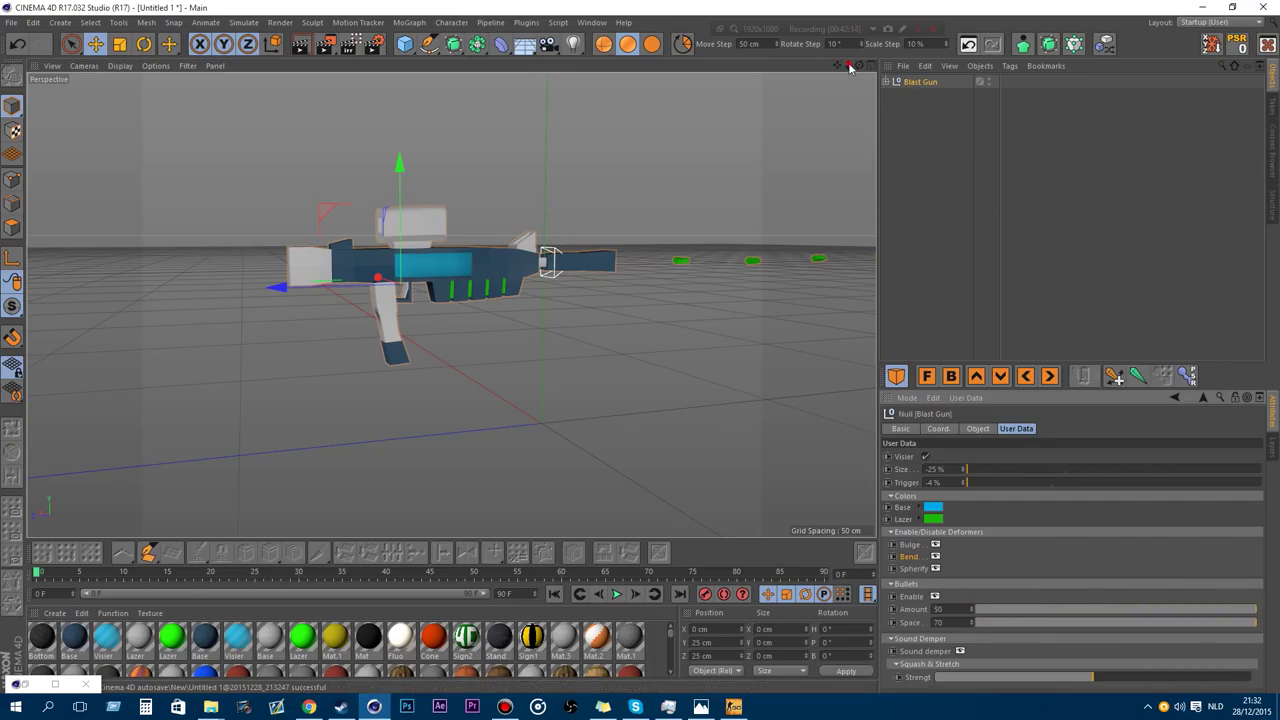
left_click_drag(848, 66, 690, 66)
scroll(451, 303, "up", 4)
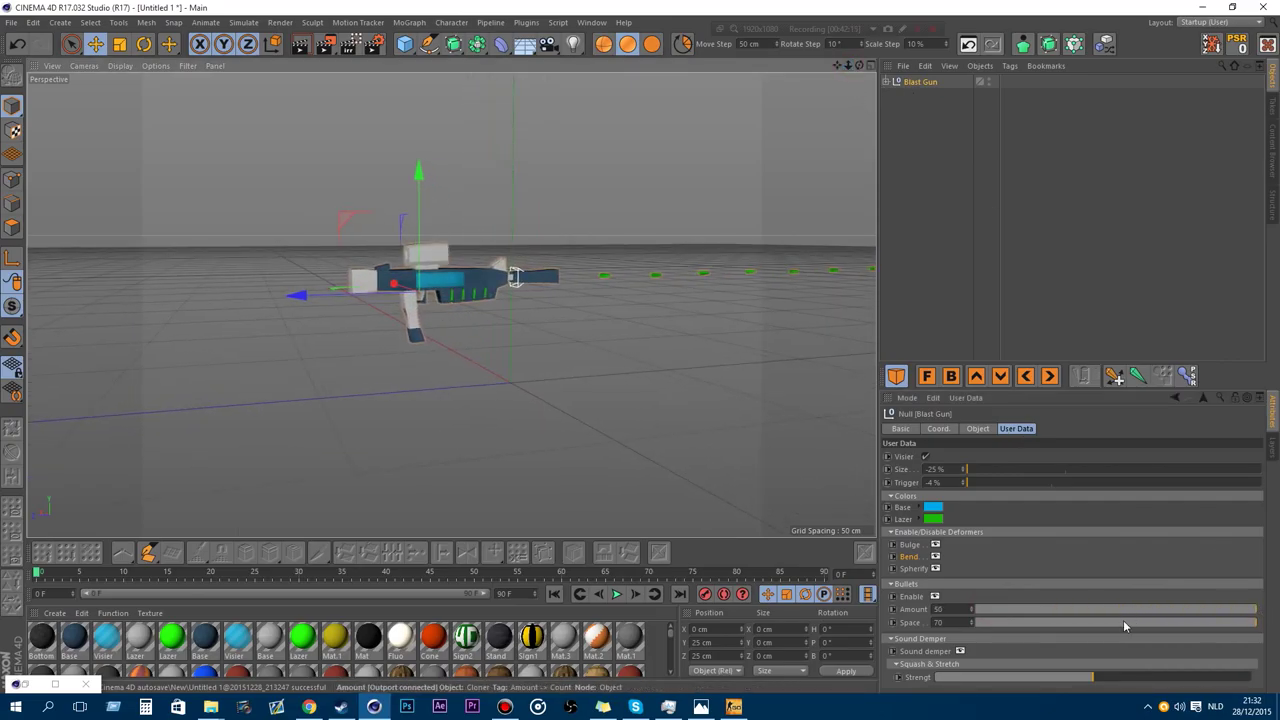
left_click_drag(1123, 620, 877, 620)
left_click_drag(993, 623, 1262, 627)
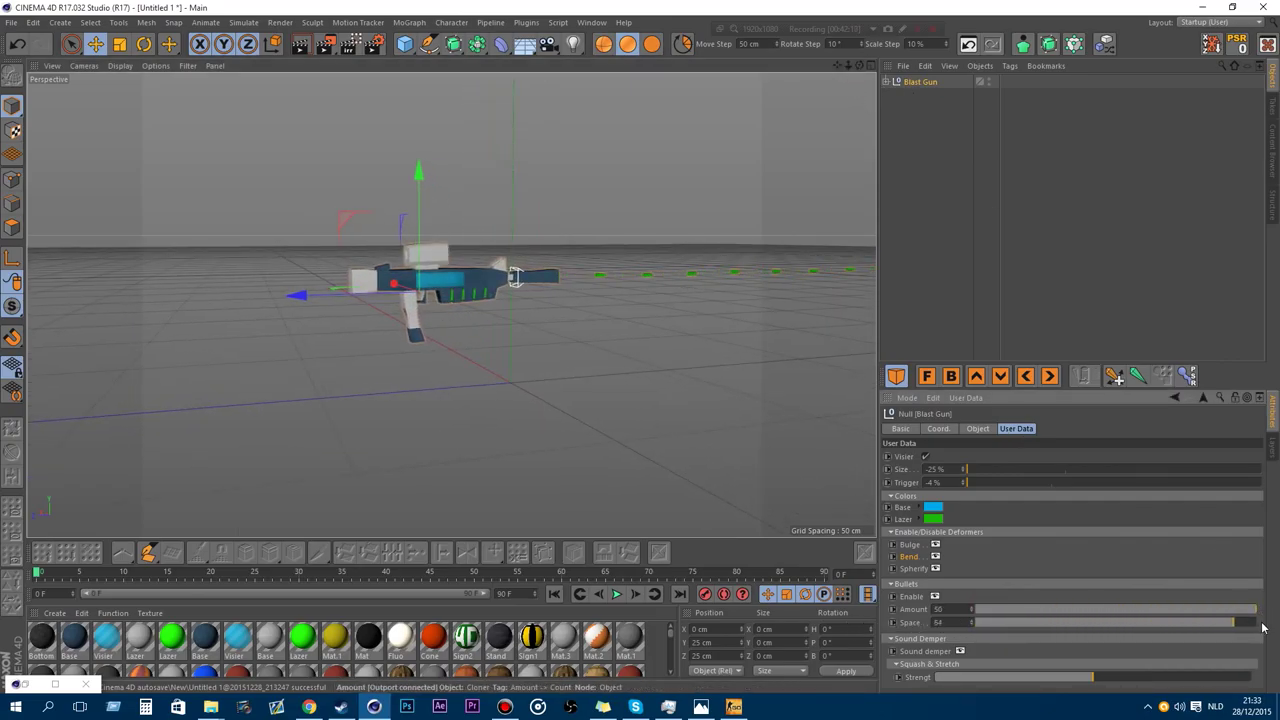
Toggle the Blast Gun's Sound demper off and on several times in a close side view of the barrel.
left_click(960, 652)
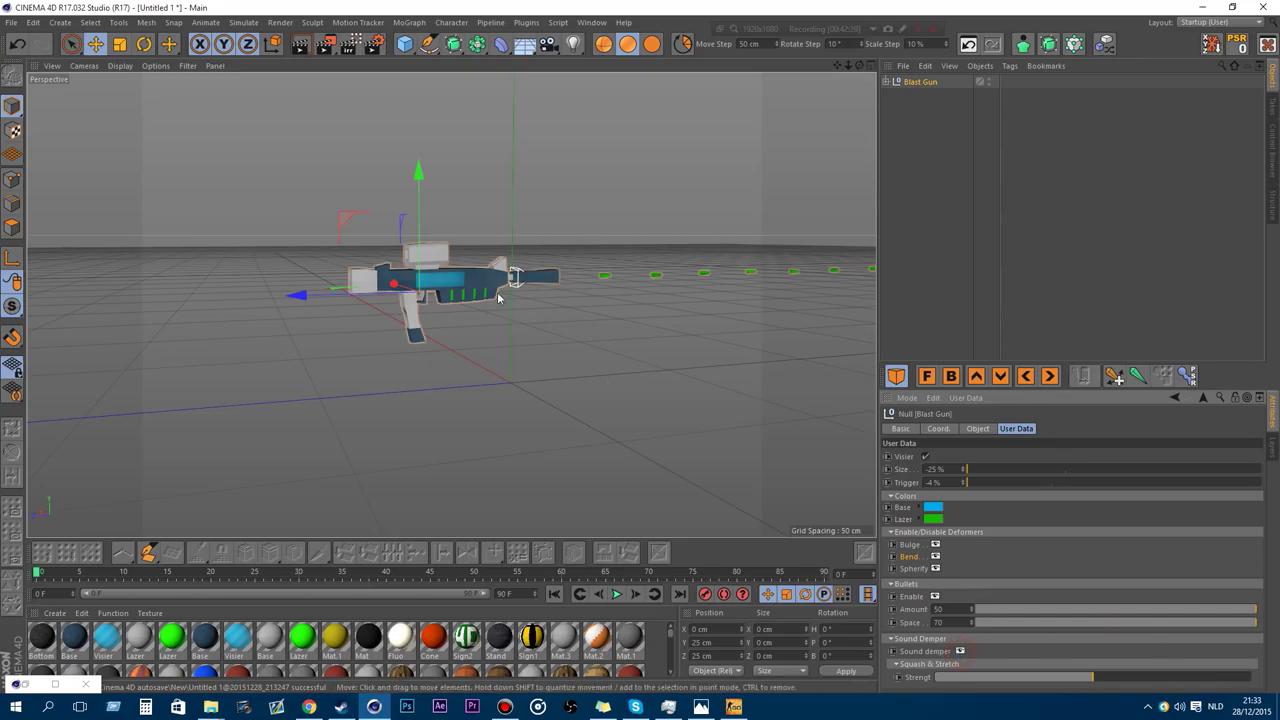
scroll(531, 240, "up", 5)
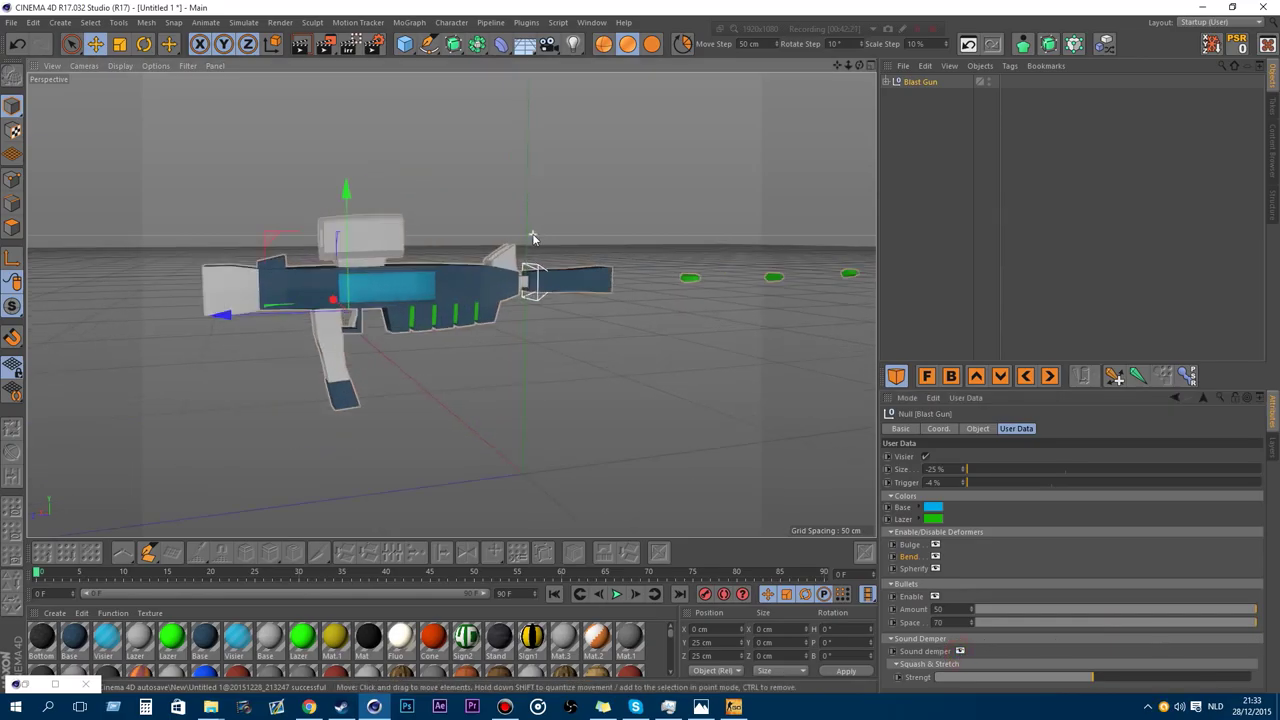
left_click(961, 653)
left_click(962, 654)
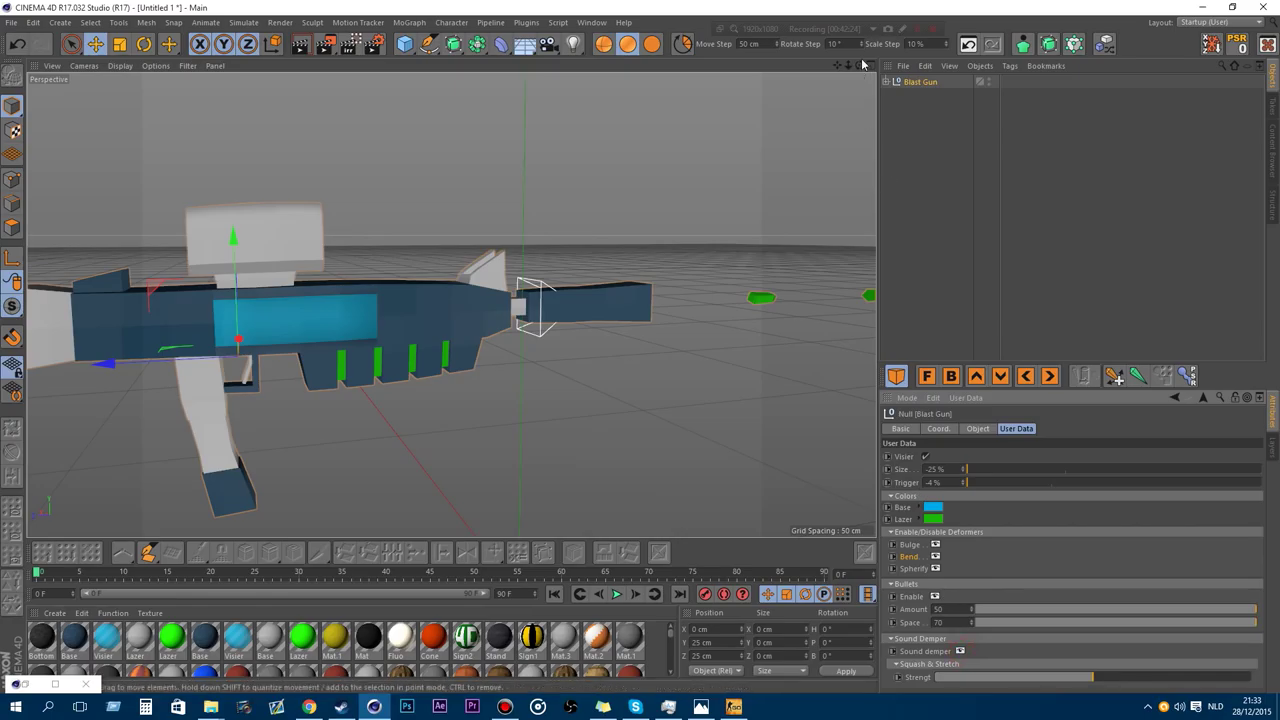
scroll(451, 304, "down", 3)
scroll(451, 304, "up", 3)
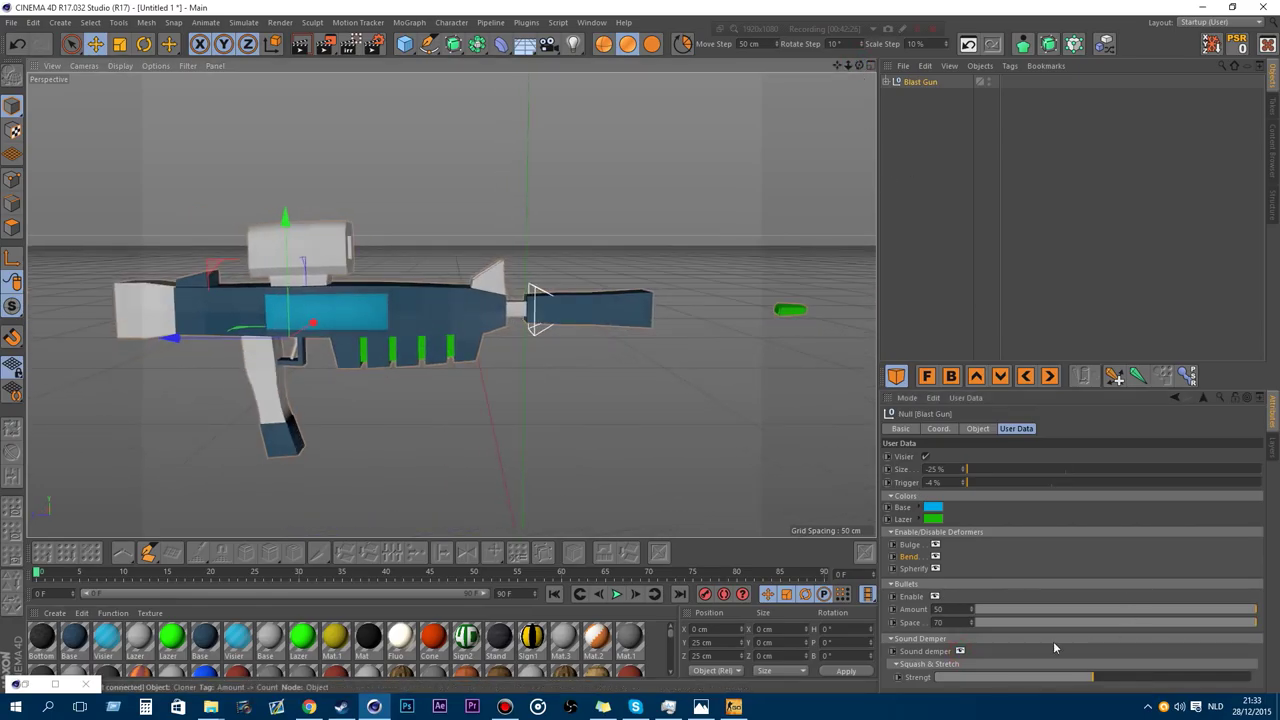
left_click(960, 651)
left_click(960, 651)
left_click(960, 651)
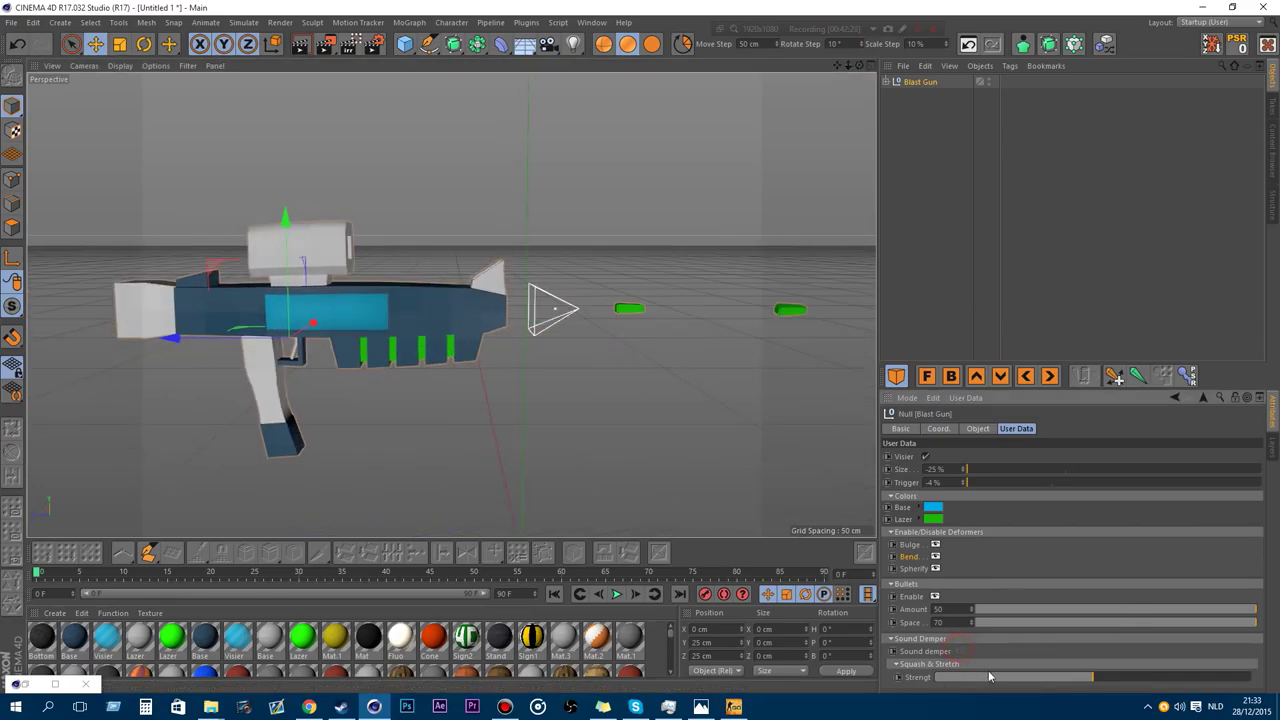
Raise the Sound demper's Squash & Stretch strength to its maximum with the demper switched on.
left_click_drag(1061, 676, 1251, 676)
left_click(958, 651)
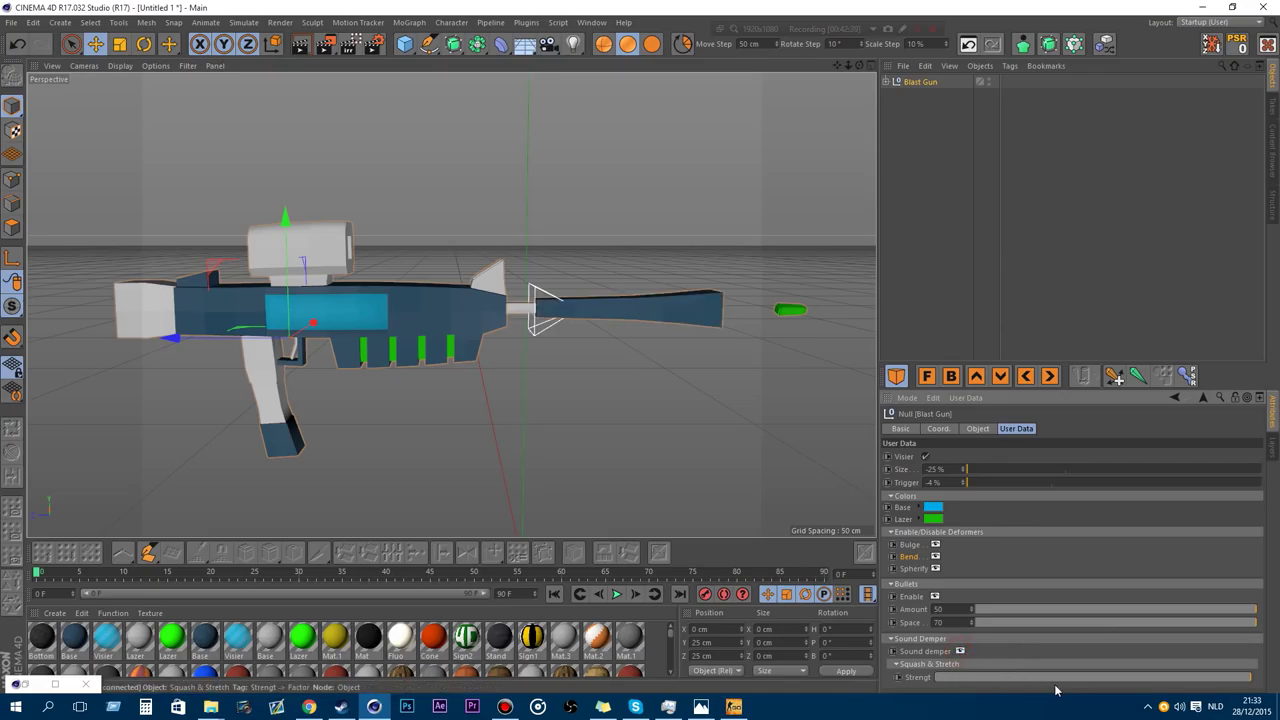
left_click_drag(1181, 680, 1250, 677)
Delete the Blast Gun and return to the object library's top-level folder overview.
key("Delete")
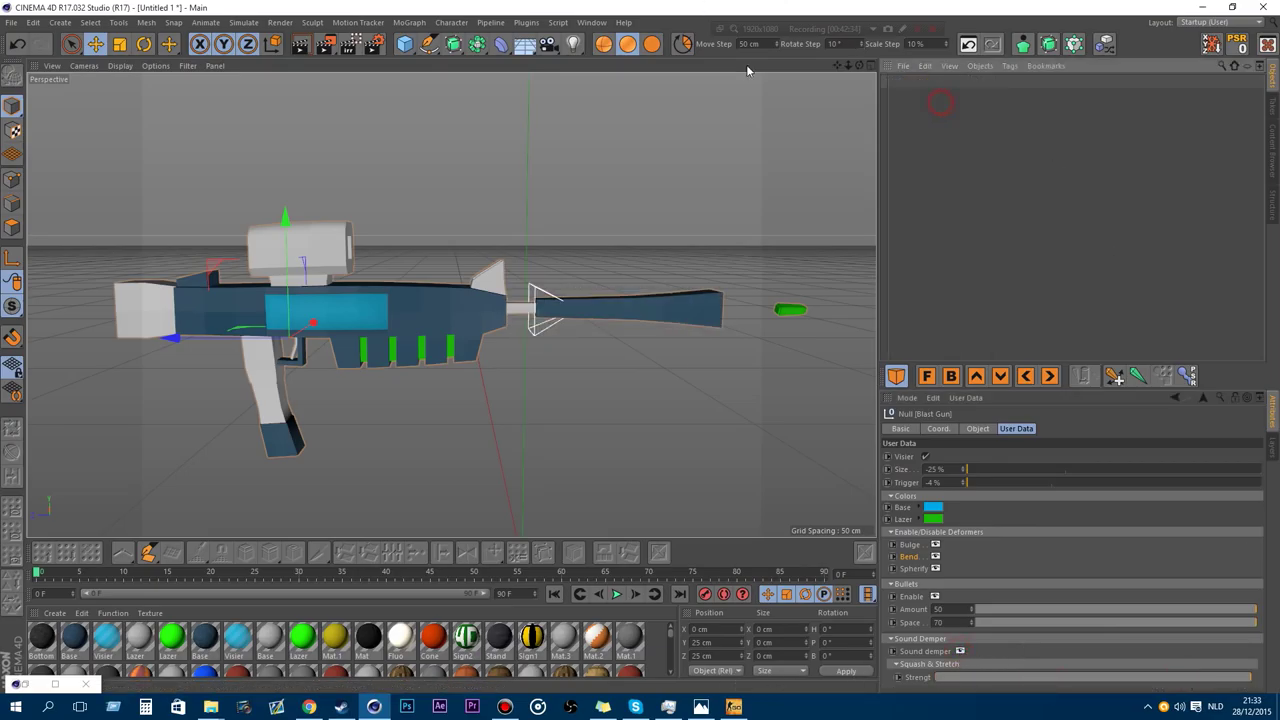
key("Delete")
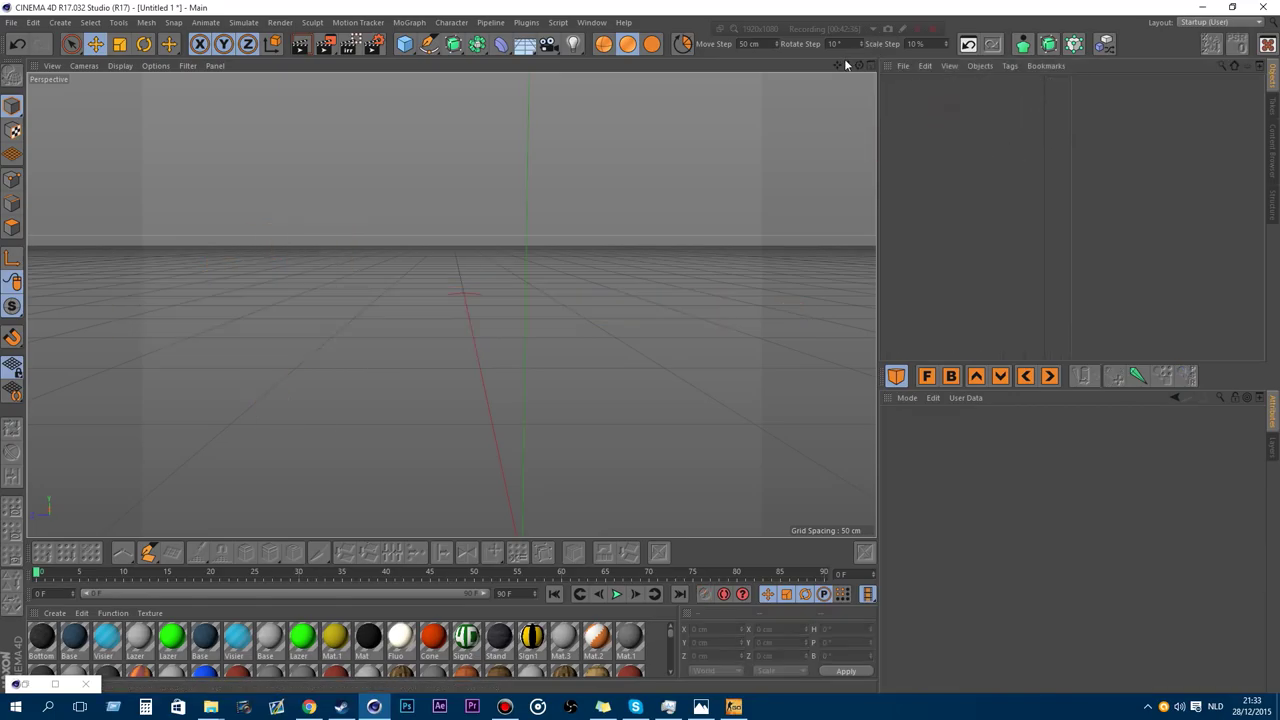
left_click(1268, 160)
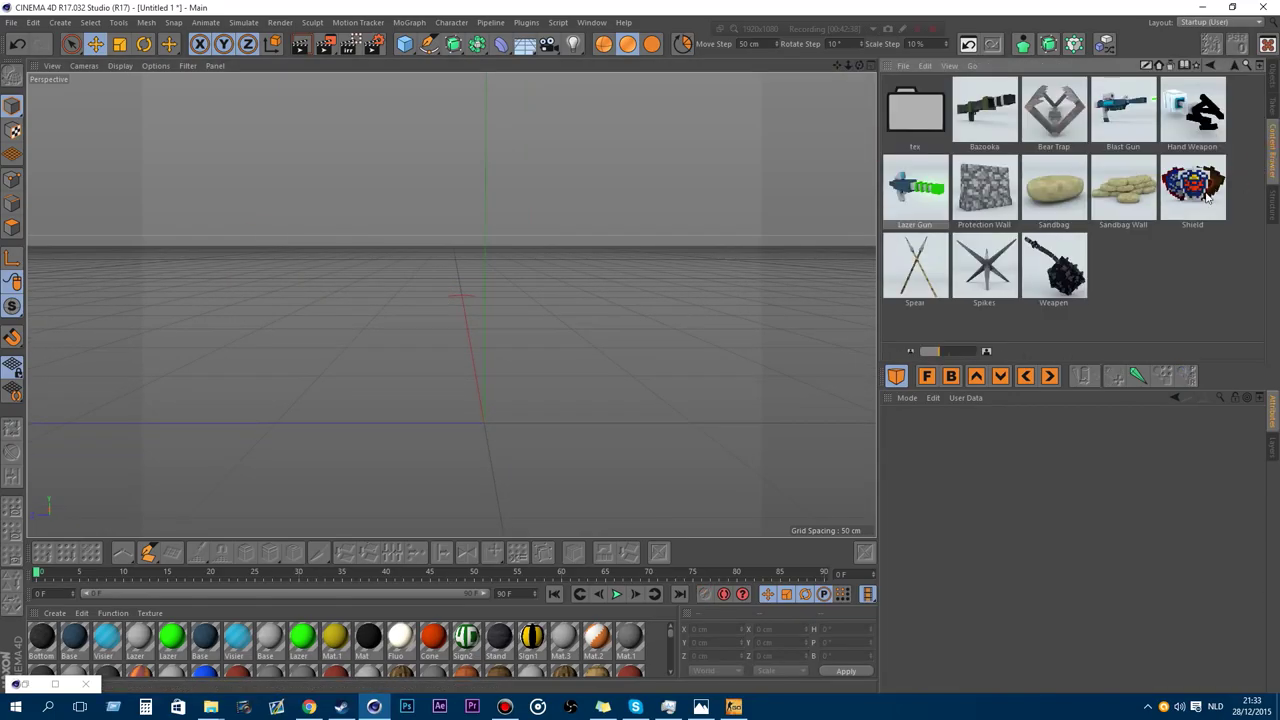
left_click(1236, 66)
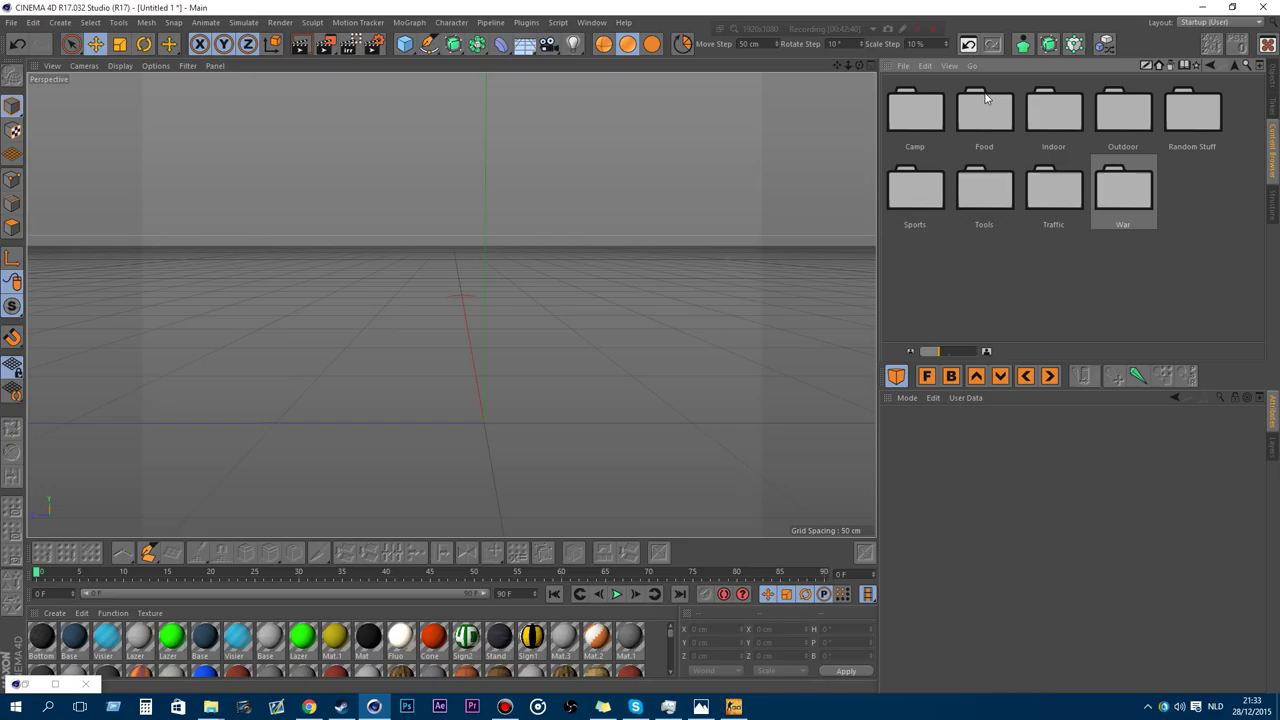
Look through the assets in the library's Camp, Food and Indoor folders.
double_click(908, 133)
left_click(1236, 66)
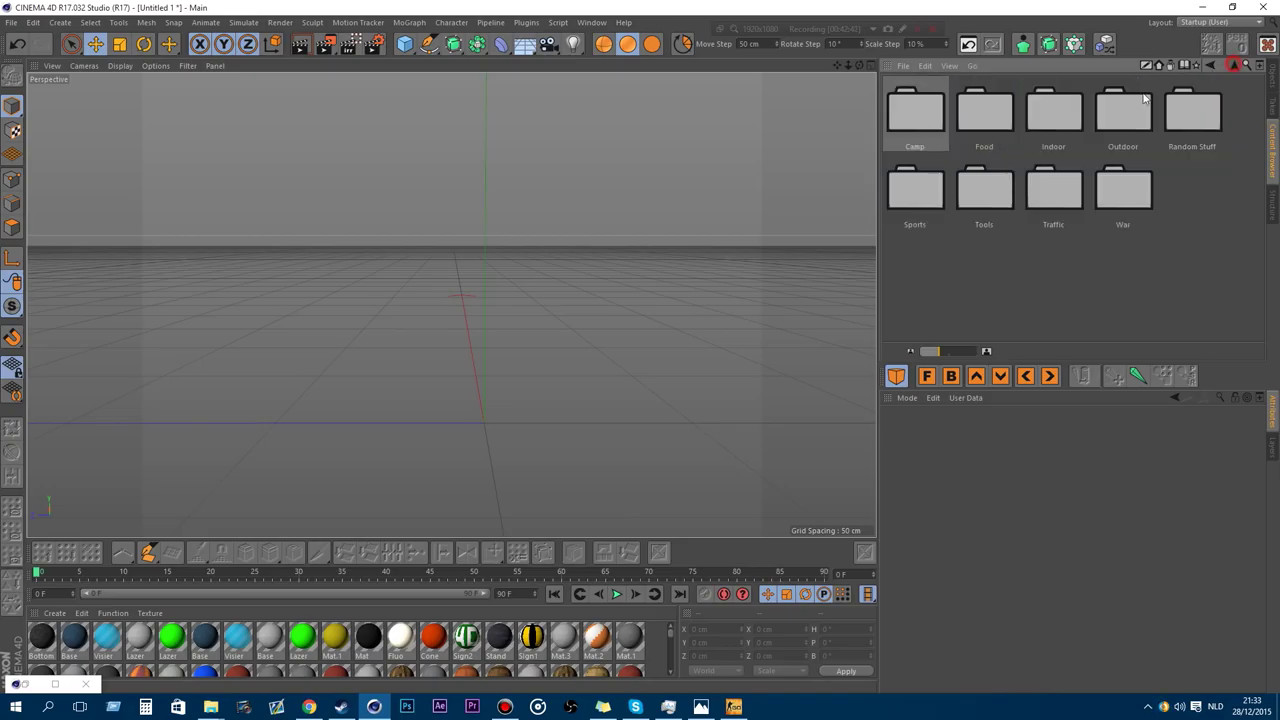
double_click(1005, 112)
left_click(1236, 66)
double_click(1102, 118)
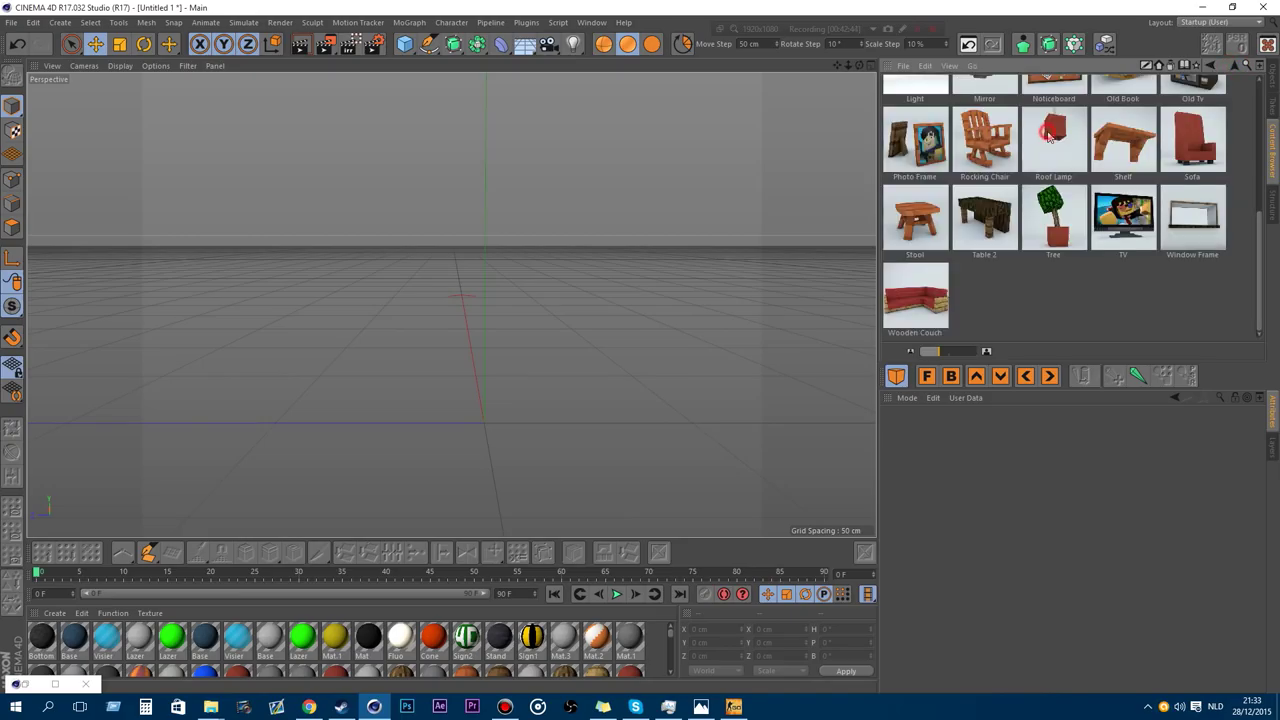
scroll(1188, 150, "down", 4)
scroll(1188, 150, "up", 5)
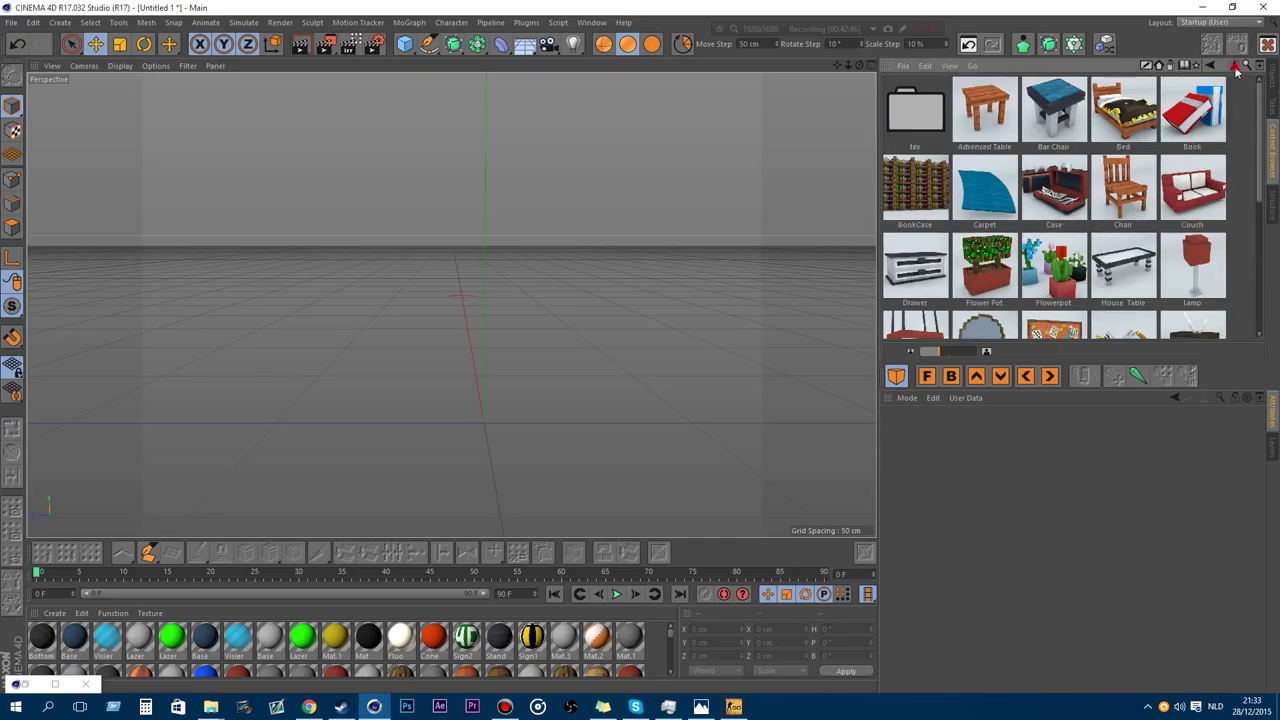
Look through the assets in the library's Outdoor and Random Stuff folders.
left_click(1236, 66)
double_click(1054, 112)
scroll(1188, 150, "down", 3)
scroll(1188, 150, "up", 3)
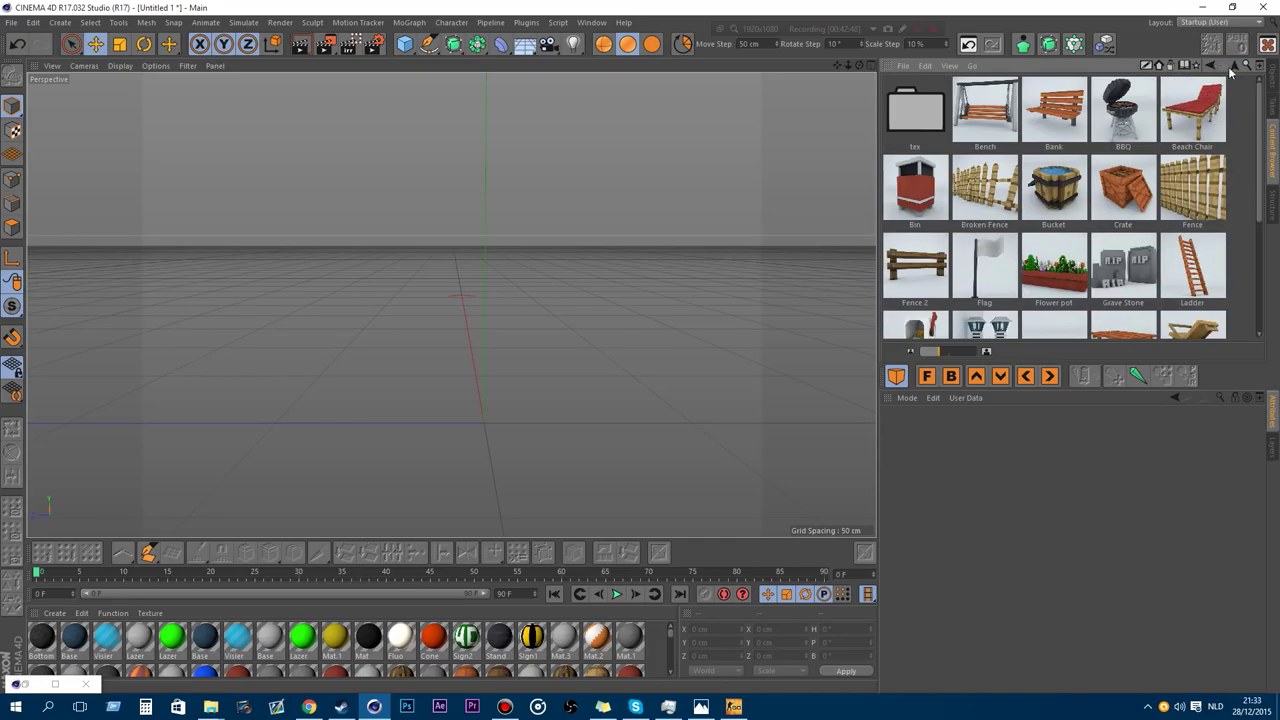
left_click(1236, 66)
double_click(1189, 120)
scroll(1189, 122, "down", 4)
scroll(1191, 128, "up", 4)
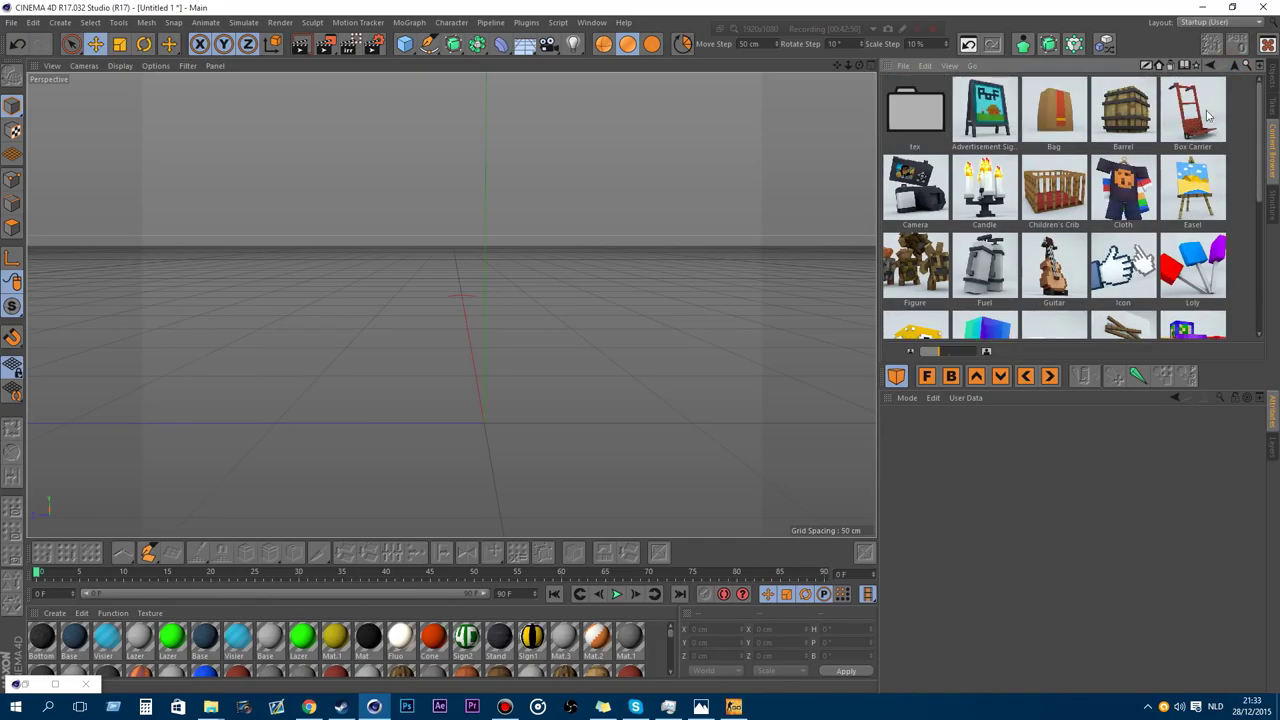
Look through the assets in the library's sports equipment, tools, traffic and weapons folders.
left_click(1234, 66)
double_click(930, 183)
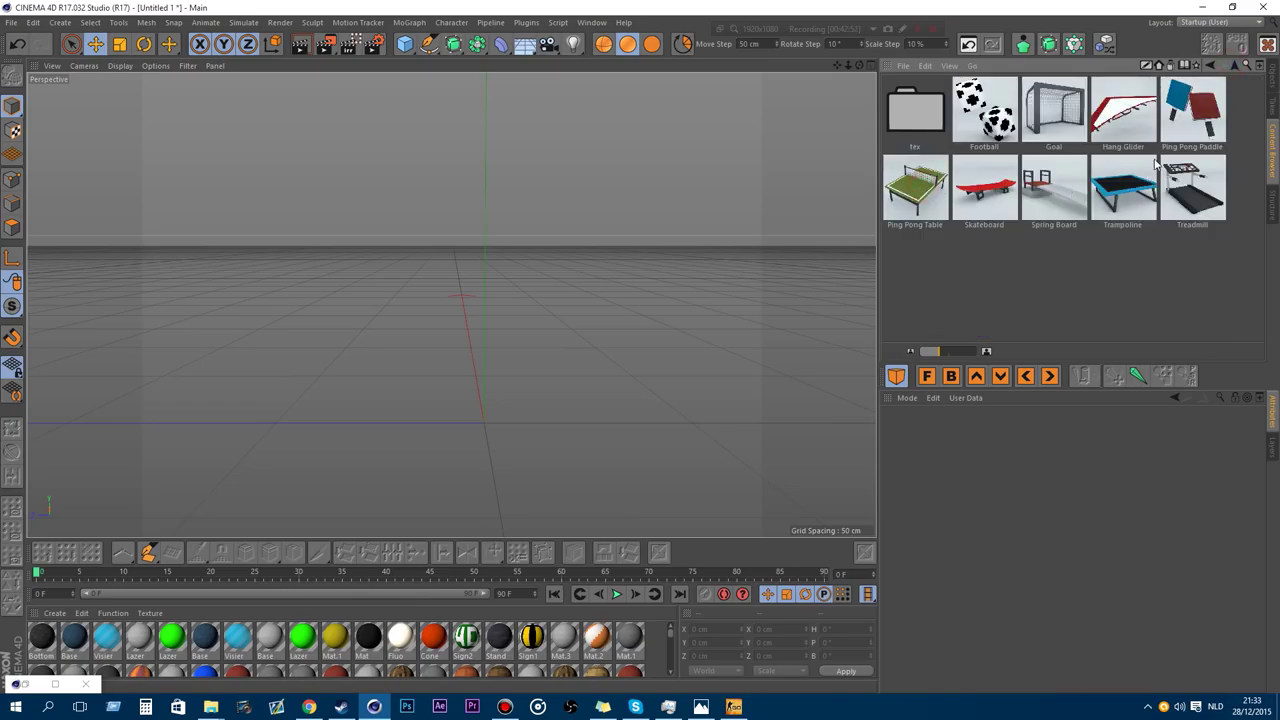
left_click(1234, 66)
double_click(982, 203)
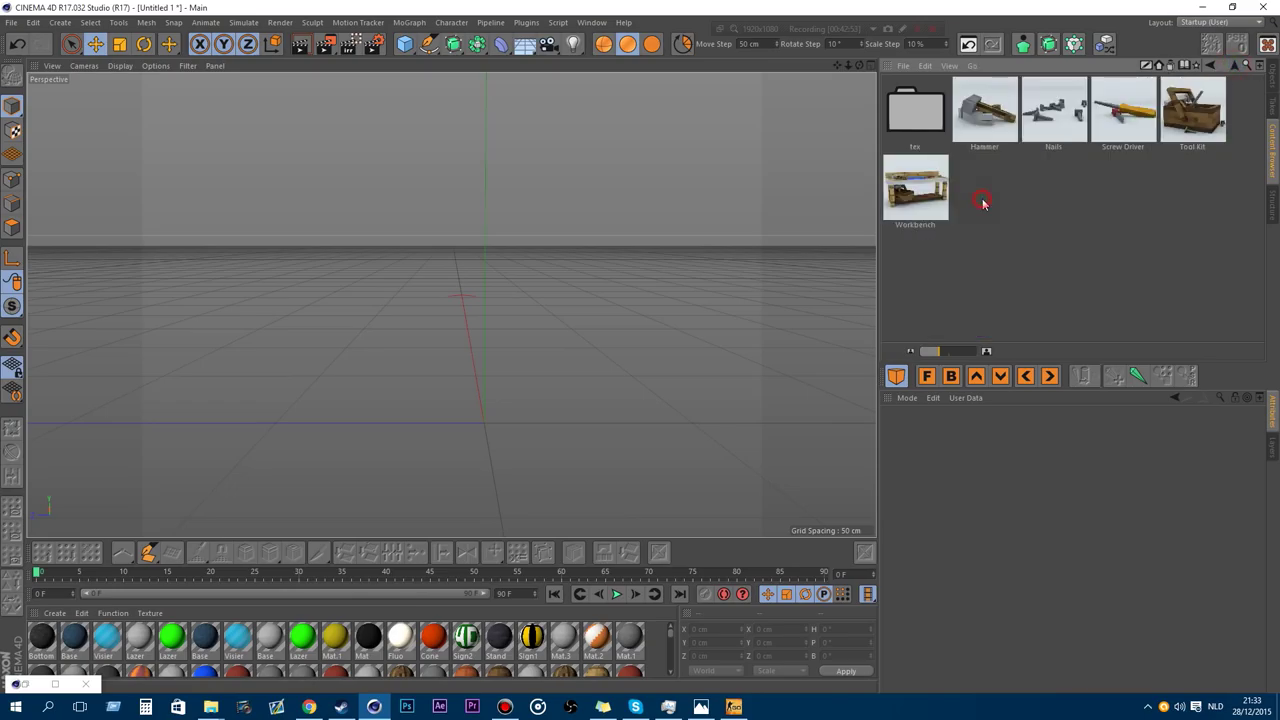
left_click(1236, 66)
double_click(1052, 190)
scroll(1060, 193, "down", 2)
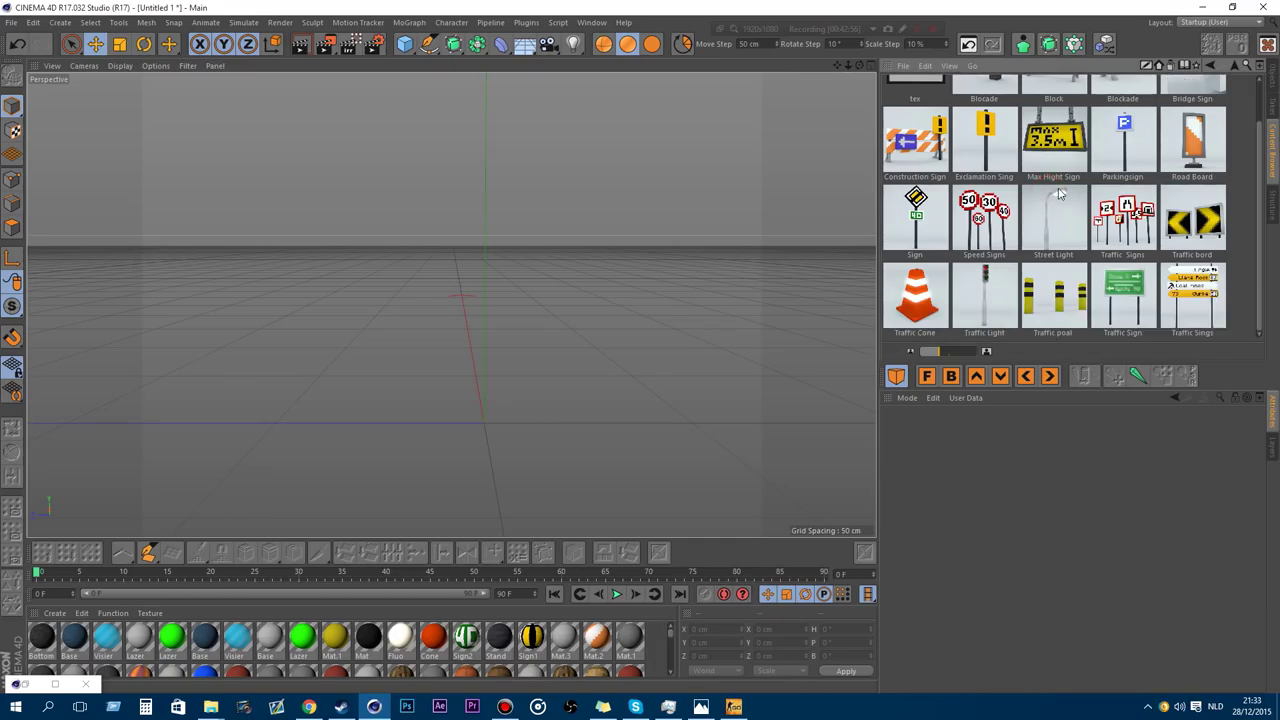
left_click(1234, 66)
double_click(1138, 190)
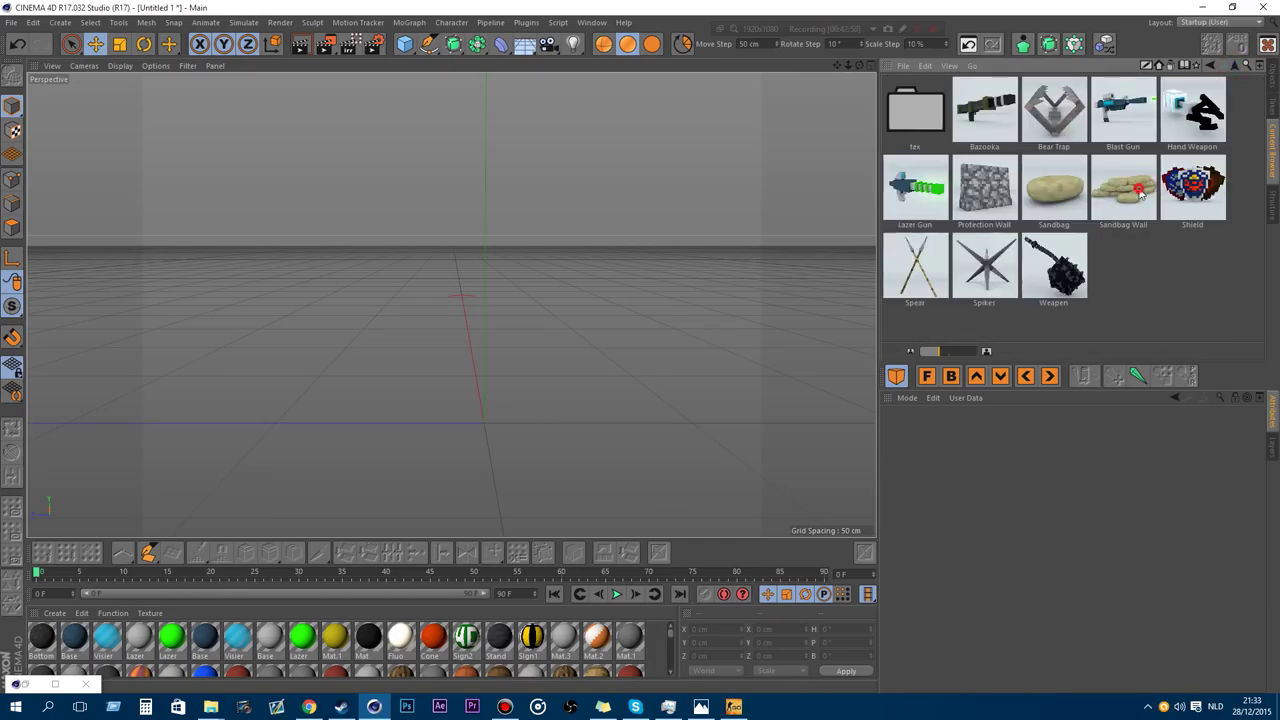
Switch from the asset library to the scene's object list and narrow its object name column.
left_click(1267, 82)
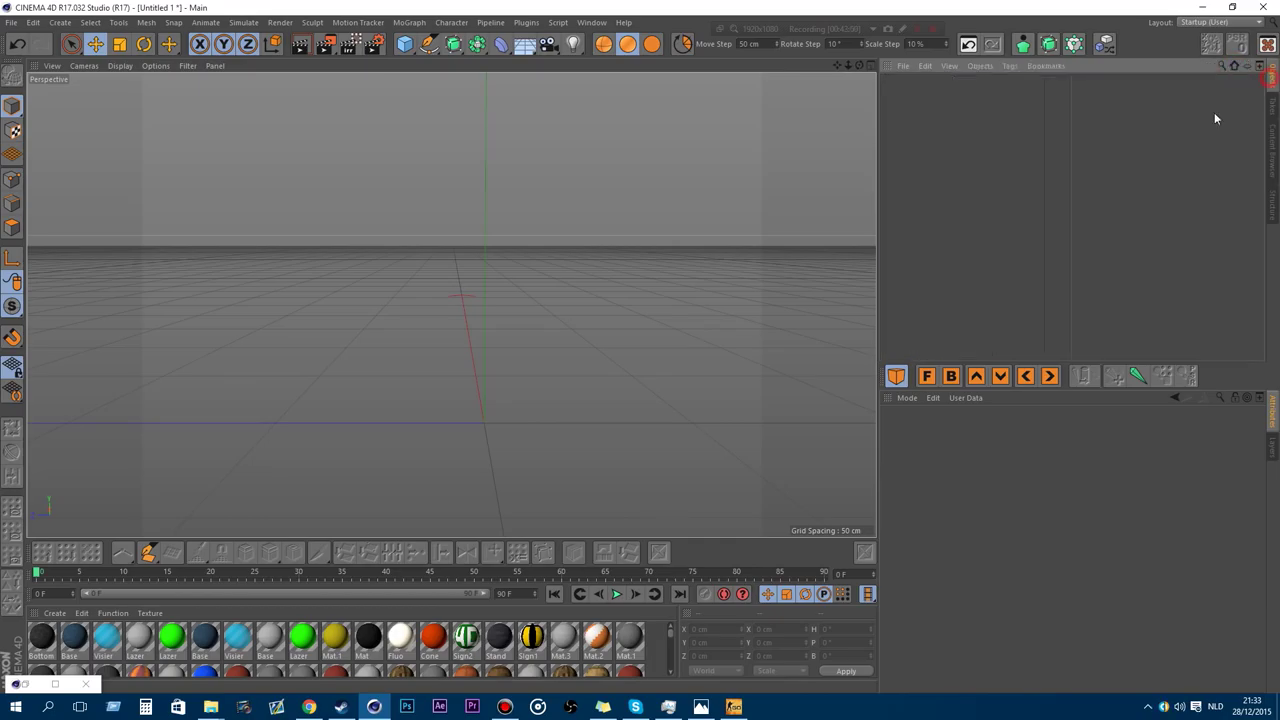
left_click(1272, 156)
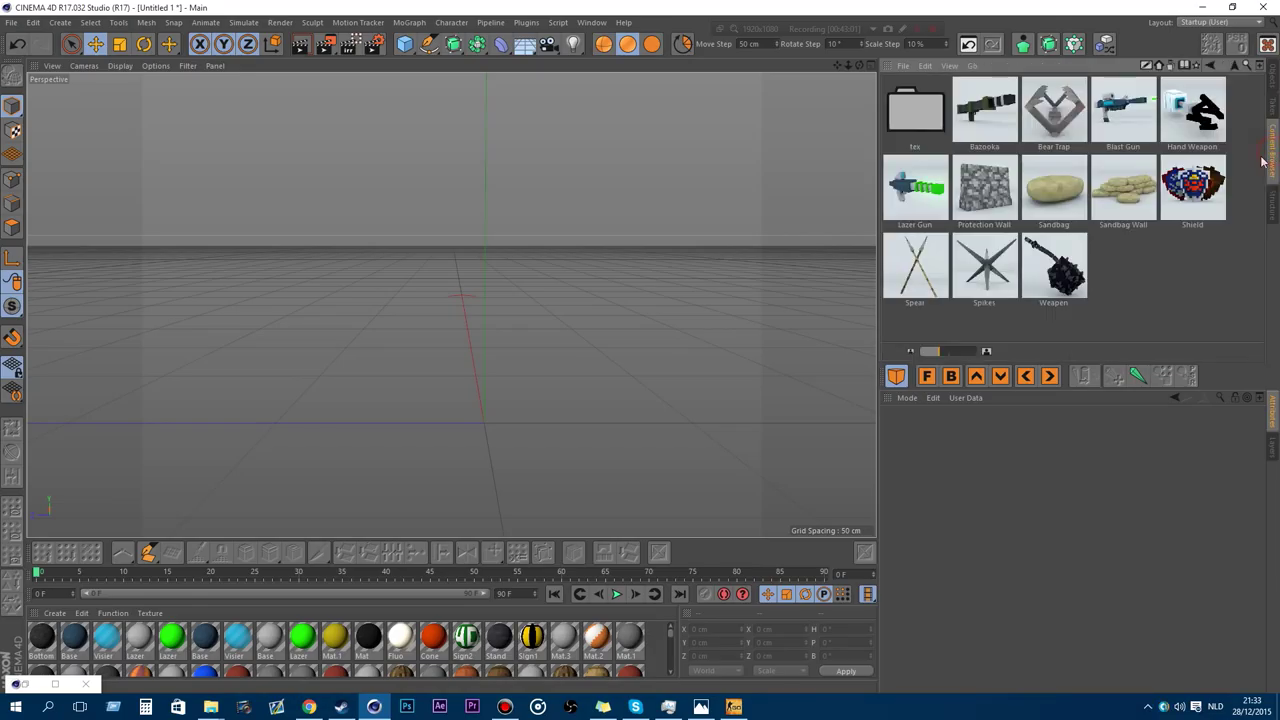
left_click(1271, 88)
left_click_drag(1067, 211, 957, 212)
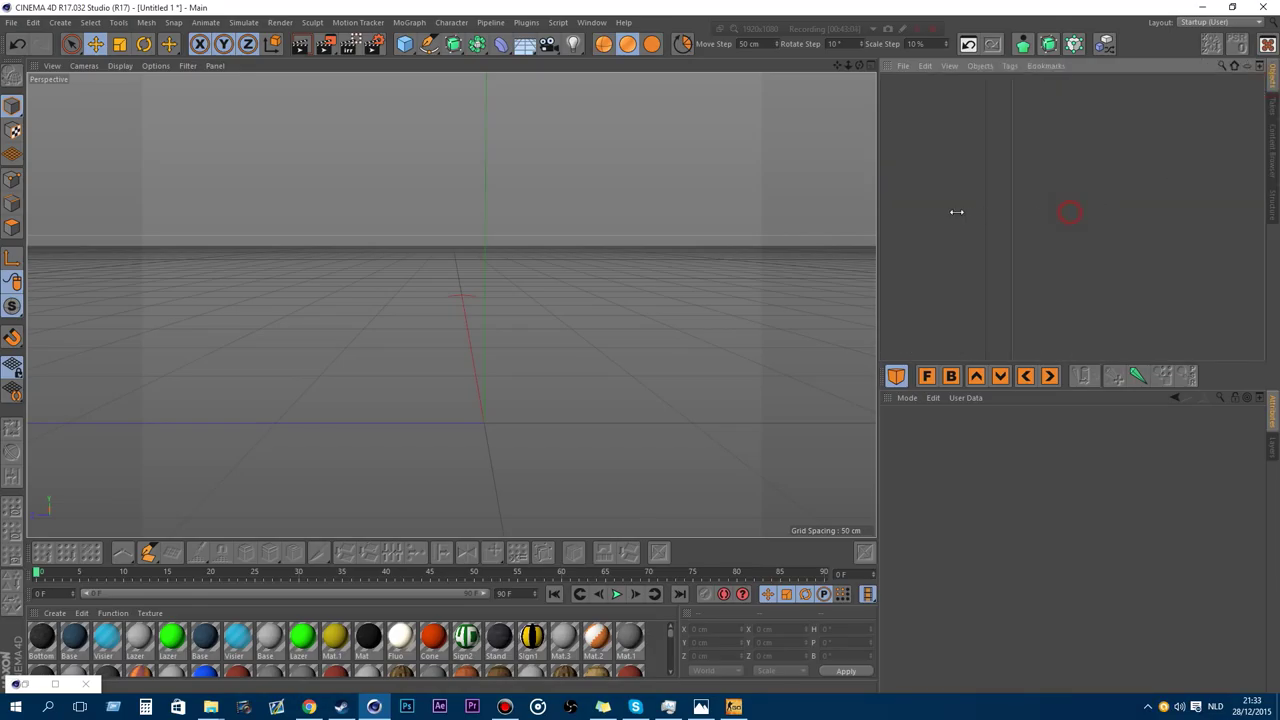